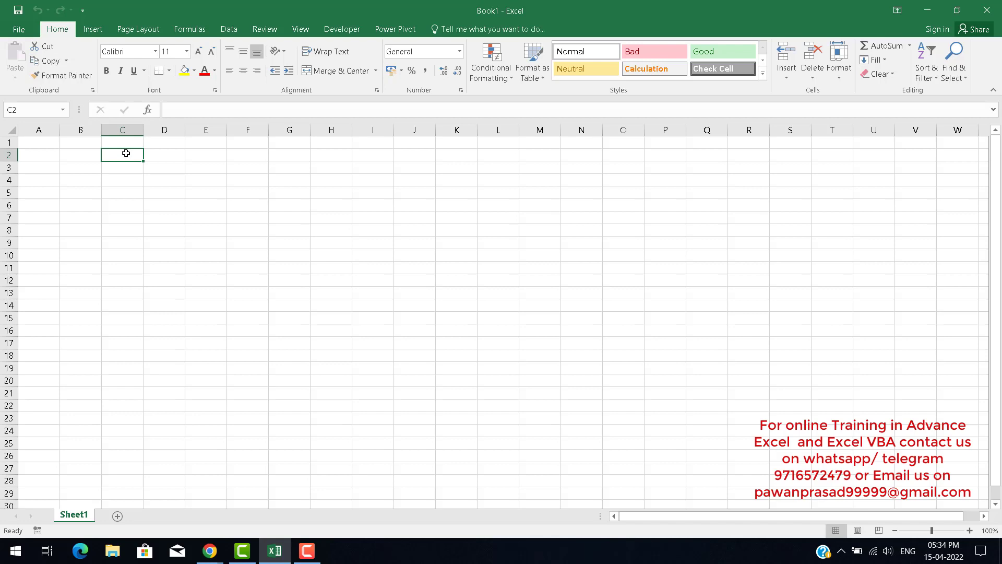
{"action": "key", "text": "Up"}
{"action": "key", "text": "Left"}
{"action": "key", "text": "Right"}
{"action": "key", "text": "Left"}
{"action": "key", "text": "Right"}
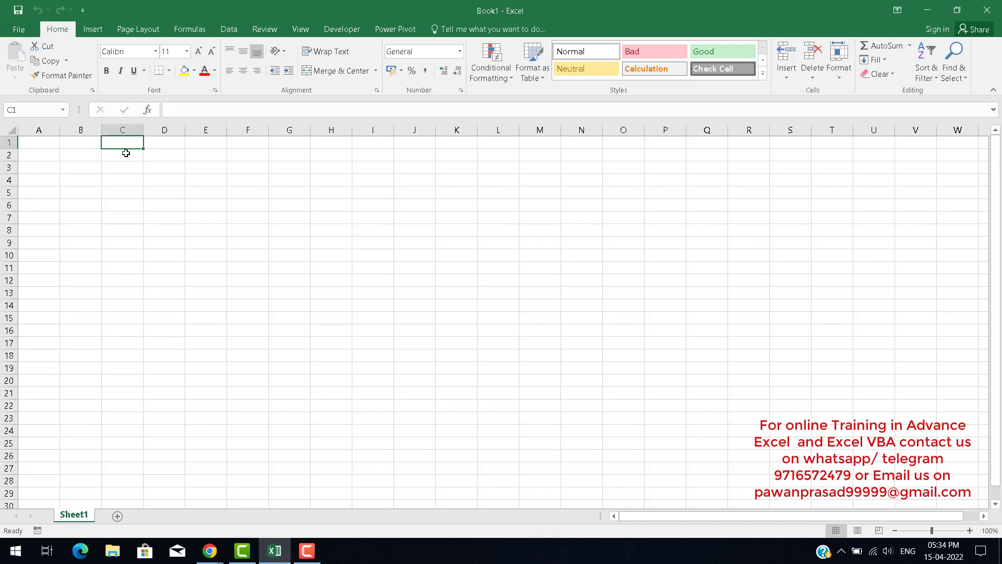
{"action": "key", "text": "Left"}
{"action": "key", "text": "Down"}
{"action": "key", "text": "Up"}
{"action": "key", "text": "Left"}
{"action": "key", "text": "Right"}
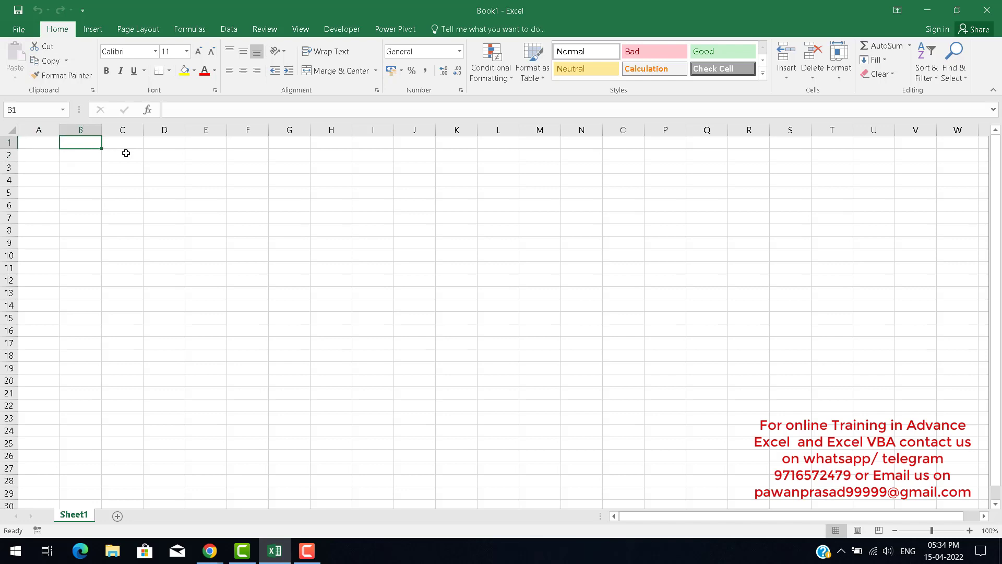
{"action": "left_click", "coordinate": [191, 30]}
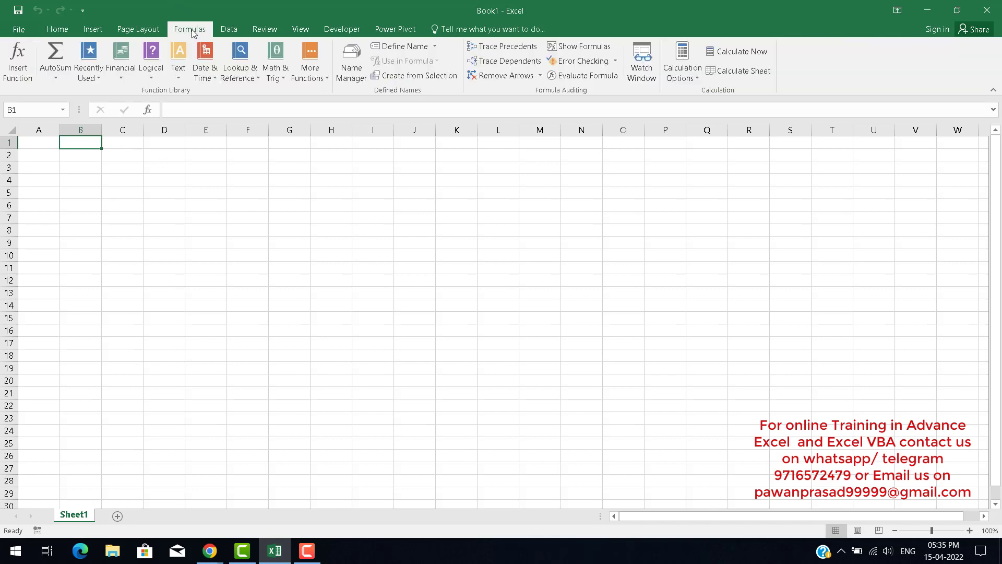
{"action": "left_click", "coordinate": [307, 551]}
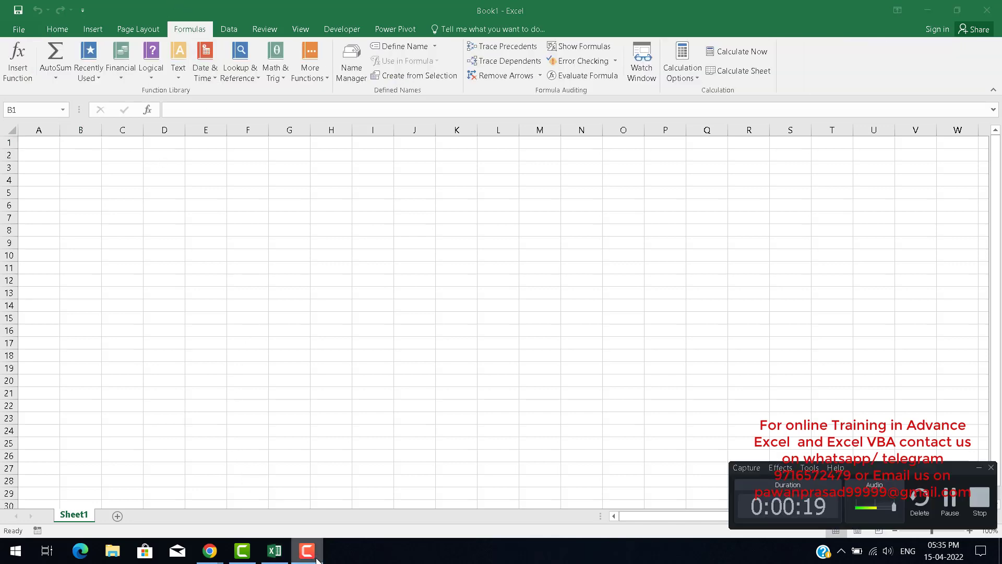
{"action": "left_click", "coordinate": [204, 193]}
{"action": "left_click", "coordinate": [173, 158]}
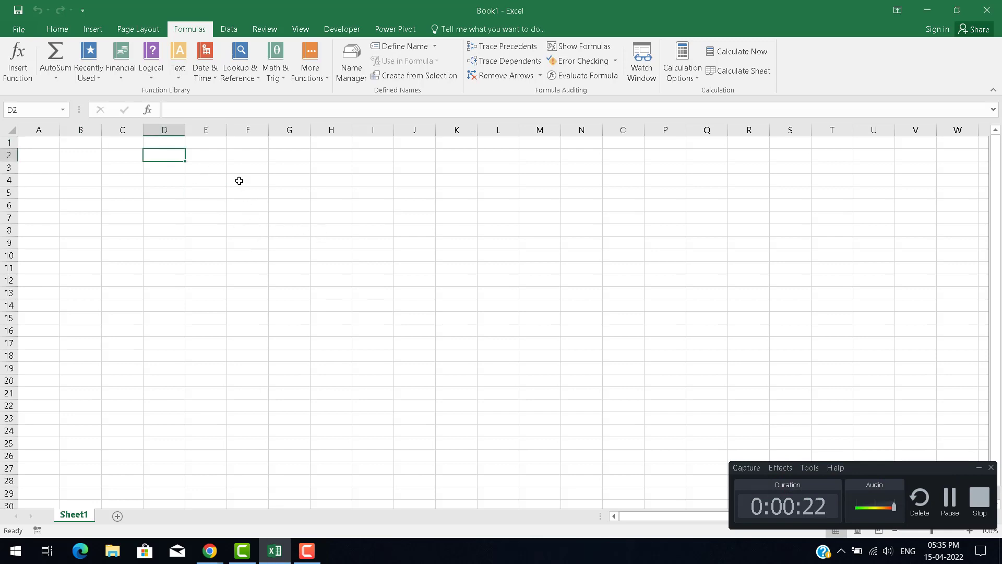
{"action": "left_click", "coordinate": [242, 156]}
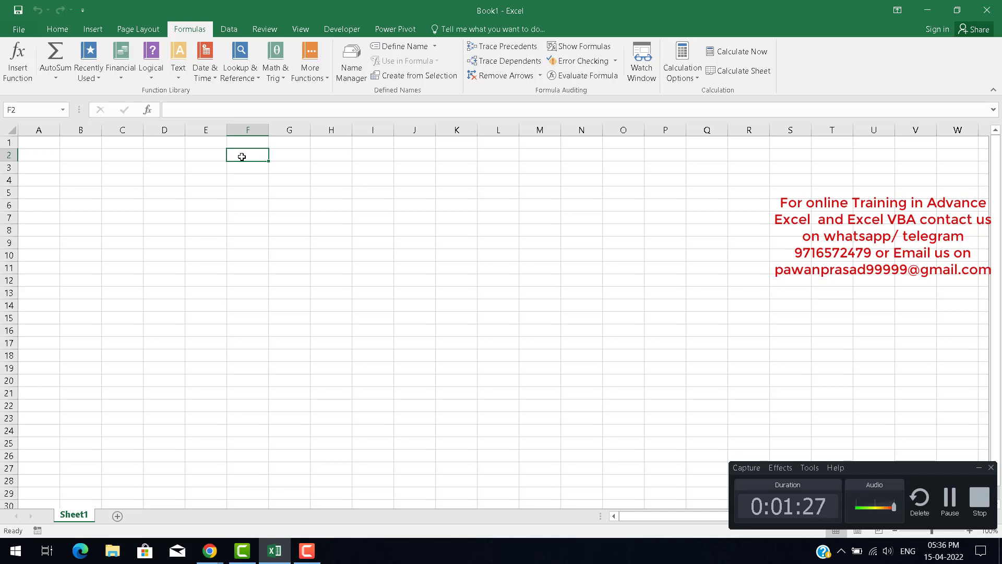
{"action": "key", "text": "Left"}
{"action": "key", "text": "Left"}
{"action": "key", "text": "Left"}
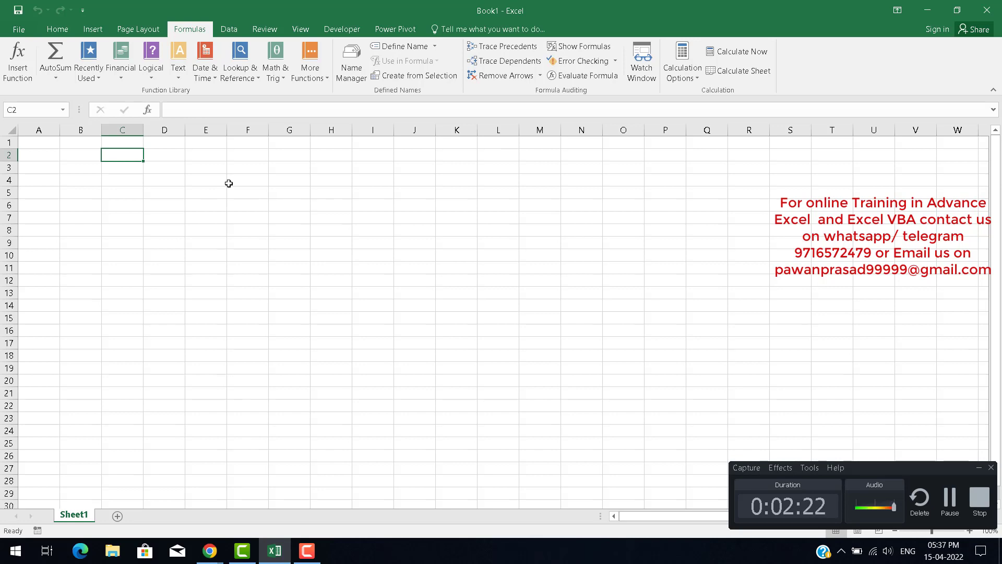
{"action": "key", "text": "F2"}
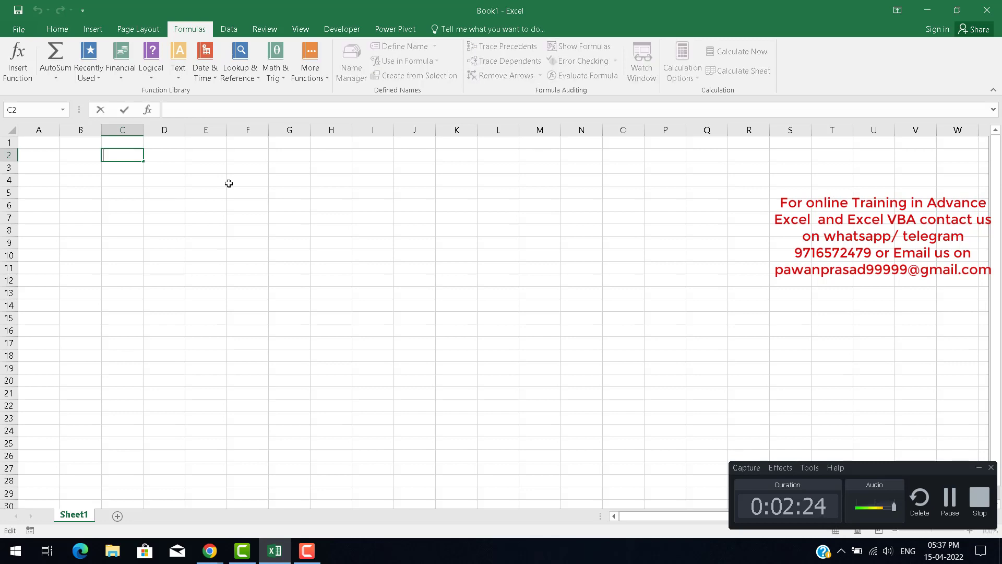
{"action": "left_click", "coordinate": [109, 190]}
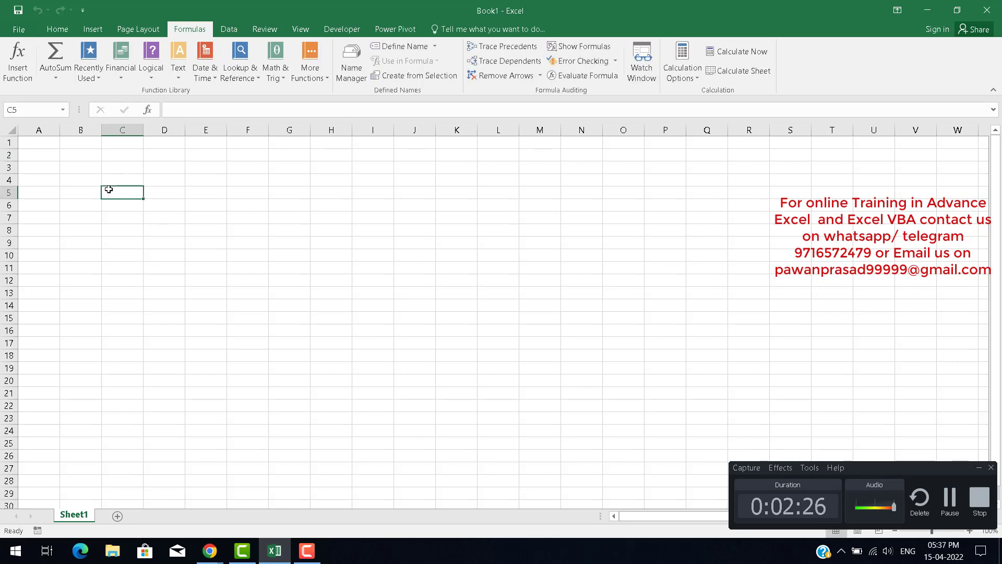
{"action": "key", "text": "Up"}
{"action": "key", "text": "Up"}
{"action": "key", "text": "Up"}
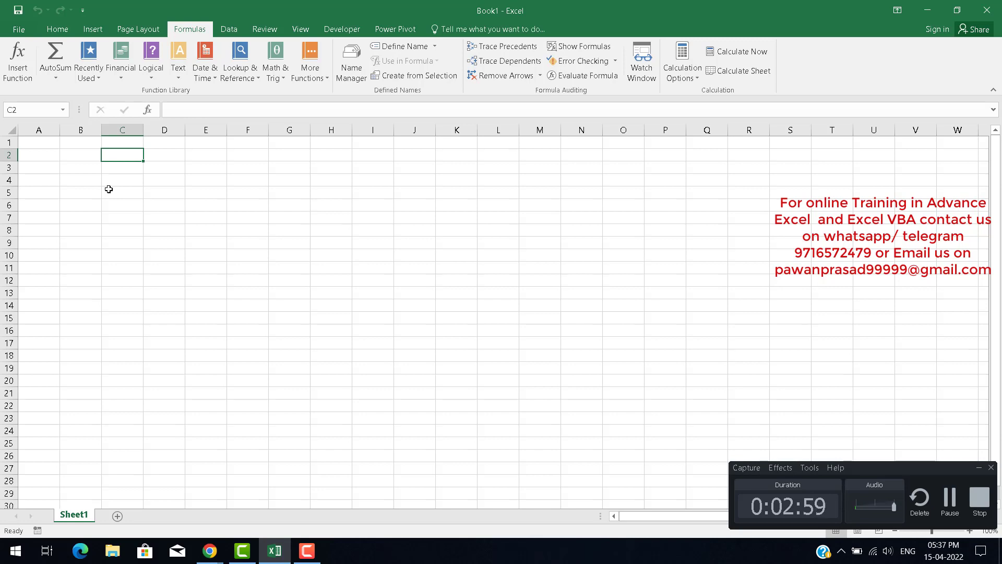
{"action": "key", "text": "Right"}
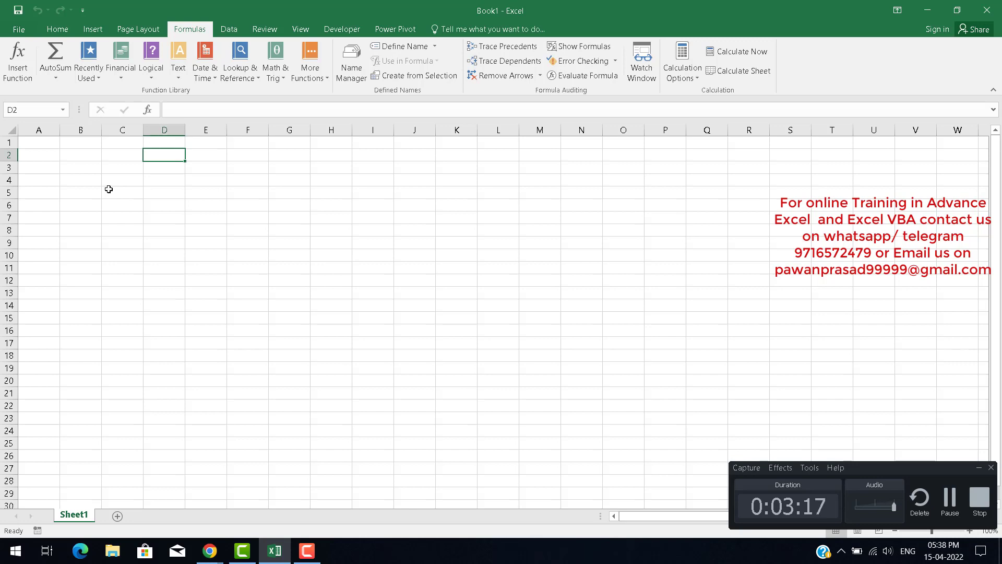
{"action": "key", "text": "Down"}
{"action": "key", "text": "Up"}
{"action": "key", "text": "Left"}
{"action": "key", "text": "Right"}
{"action": "left_click", "coordinate": [243, 164]}
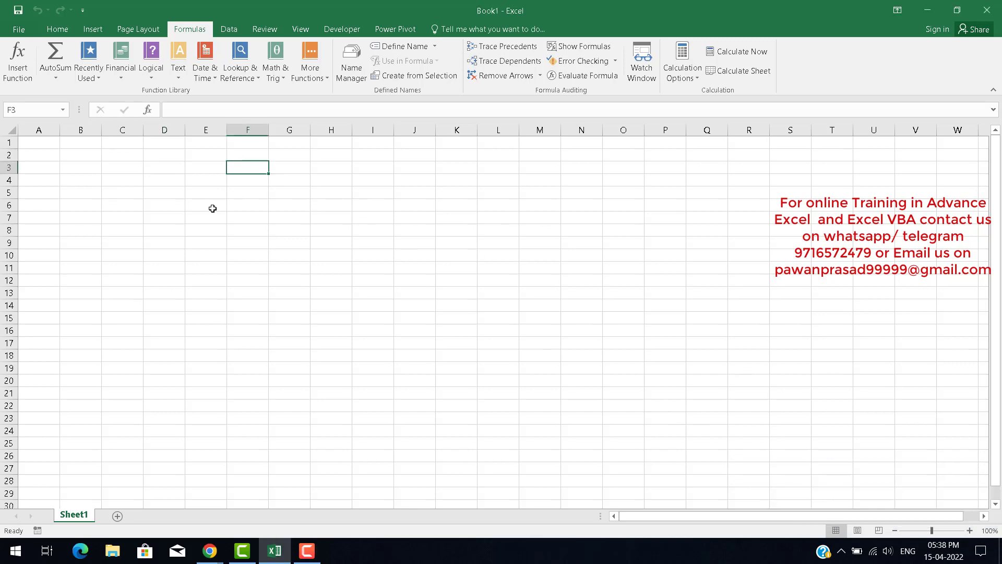
{"action": "left_click", "coordinate": [186, 184]}
{"action": "left_click", "coordinate": [130, 176]}
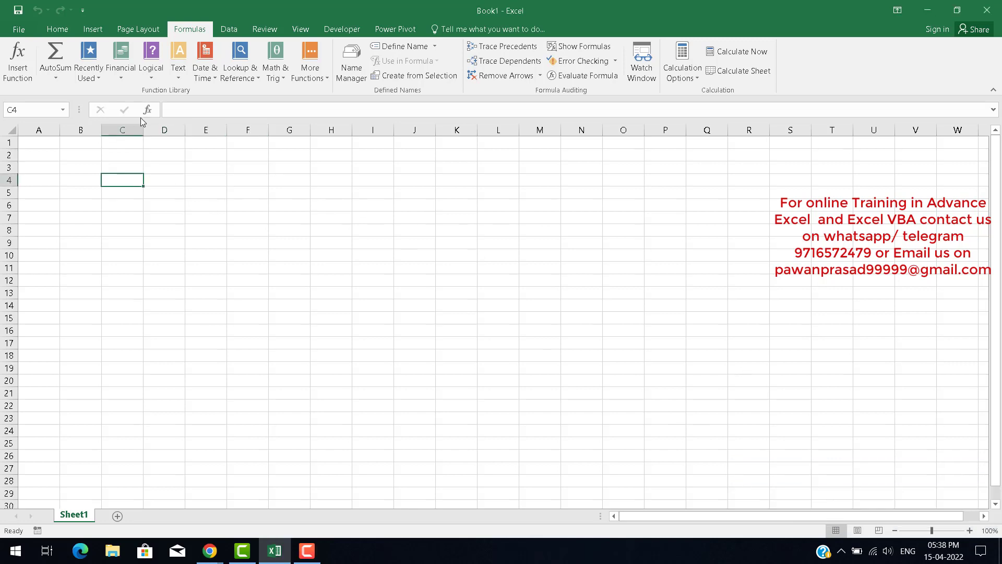
{"action": "left_click", "coordinate": [92, 29]}
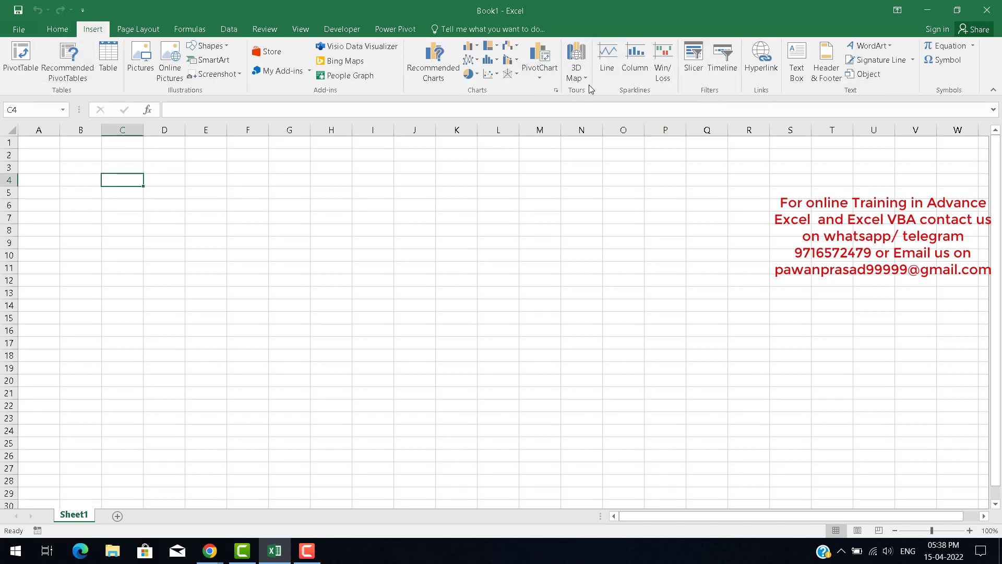
{"action": "left_click", "coordinate": [184, 28]}
{"action": "key", "text": "Right"}
{"action": "key", "text": "Right"}
{"action": "key", "text": "Up"}
{"action": "key", "text": "Up"}
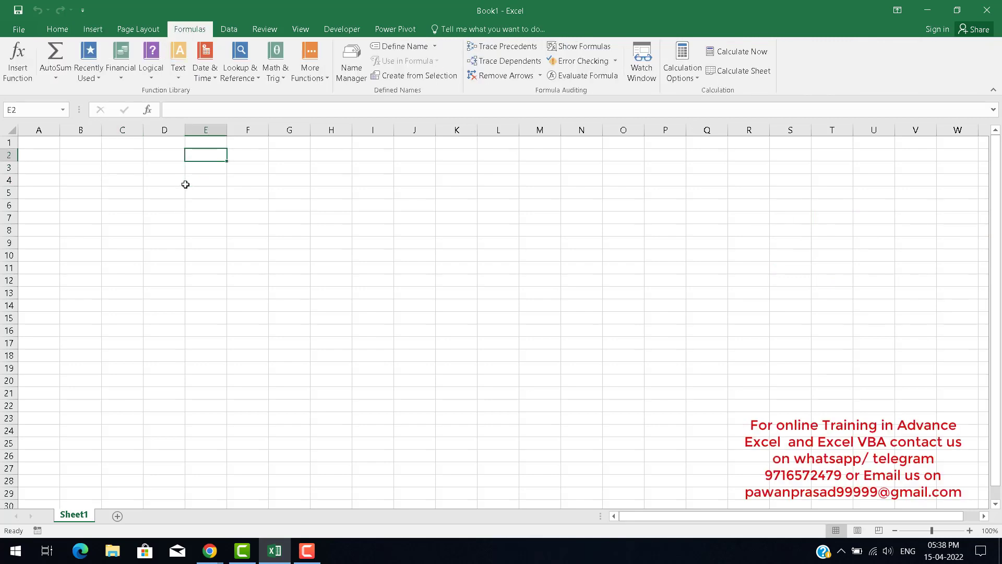
{"action": "key", "text": "Up"}
{"action": "key", "text": "Left"}
Enter the heading basic formulas in cell D1.
{"action": "type", "text": "basidc"}
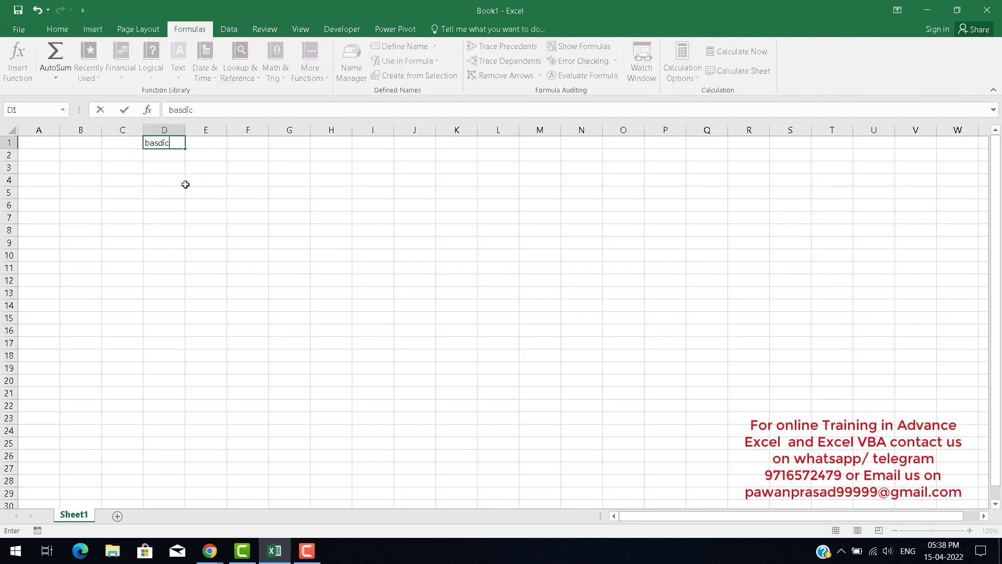
{"action": "key", "text": "BackSpace"}
{"action": "key", "text": "BackSpace"}
{"action": "key", "text": "BackSpace"}
{"action": "key", "text": "BackSpace"}
{"action": "type", "text": "sic formulas"}
{"action": "key", "text": "Return"}
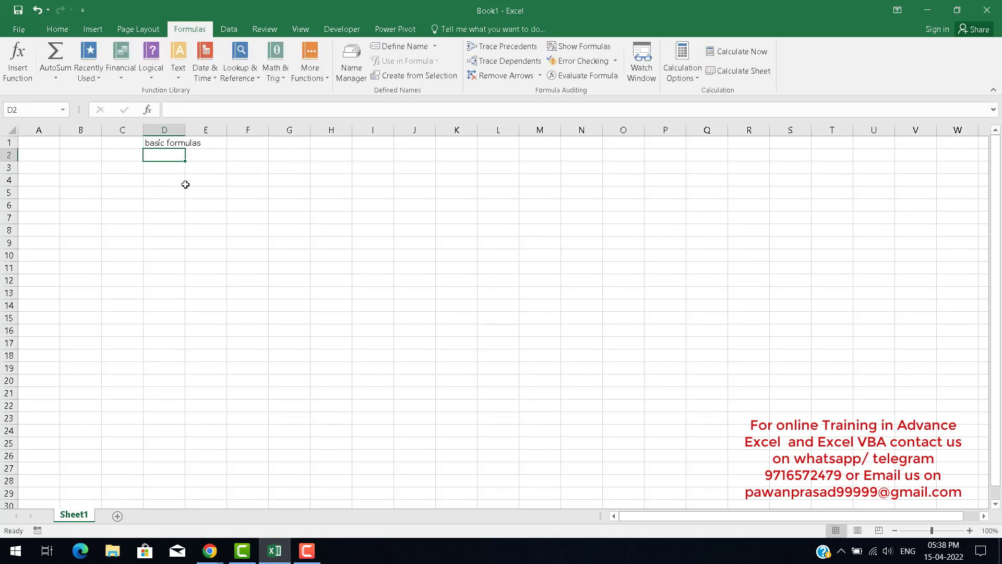
List the operation names add, sub and mod in cells D2 to D4 below the heading.
{"action": "type", "text": "a"}
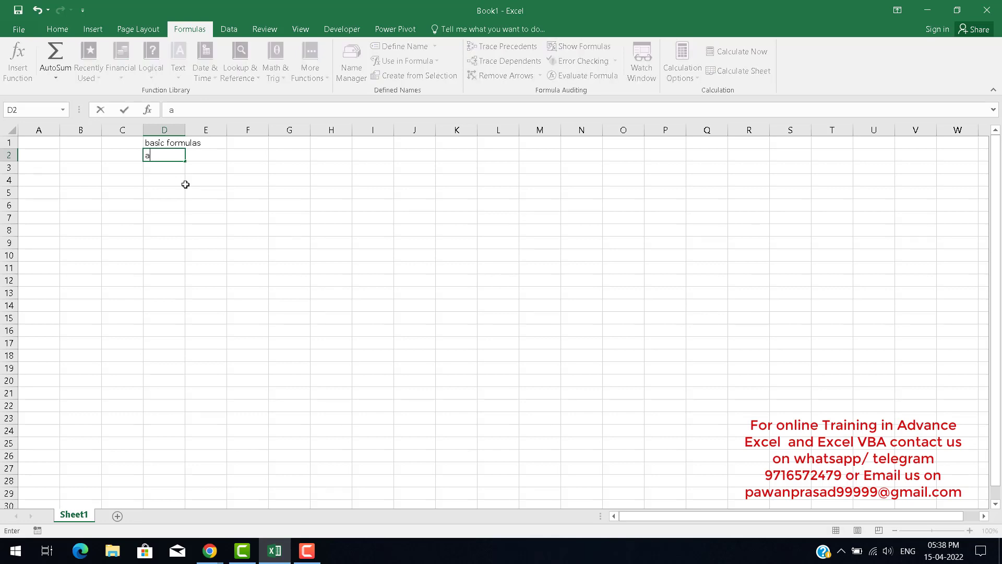
{"action": "type", "text": "dd"}
{"action": "key", "text": "Return"}
{"action": "type", "text": "sub"}
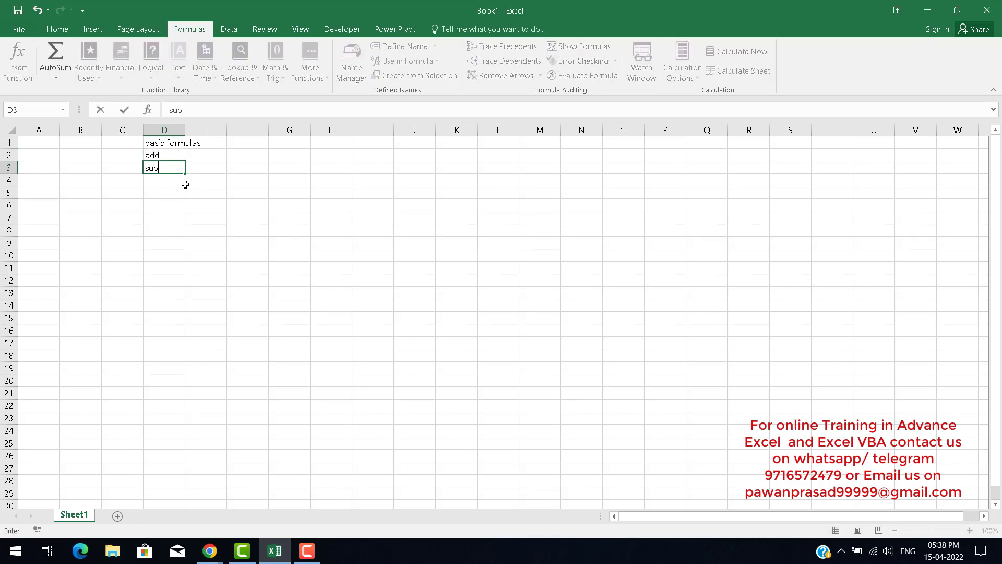
{"action": "key", "text": "Return"}
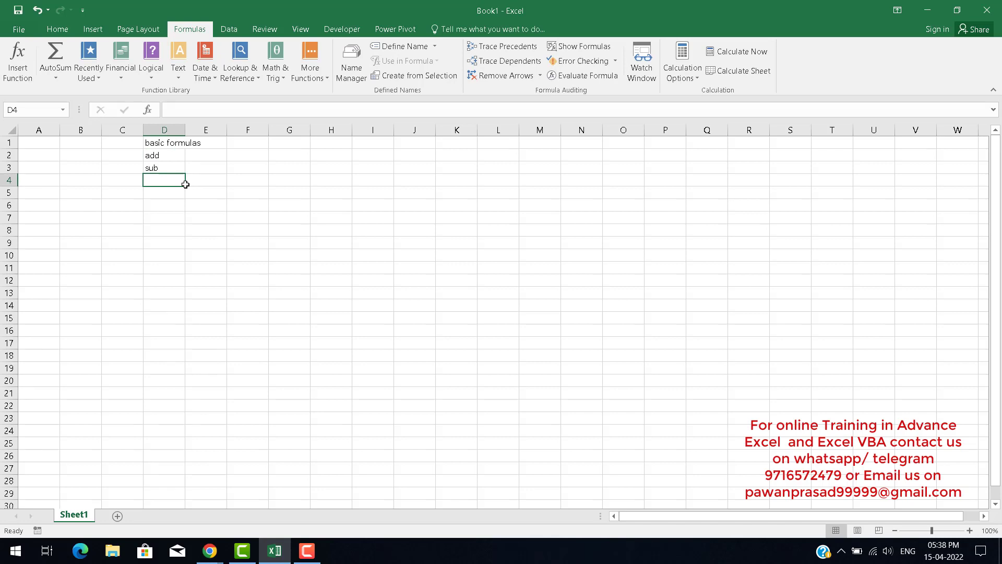
{"action": "type", "text": "mod"}
{"action": "key", "text": "Return"}
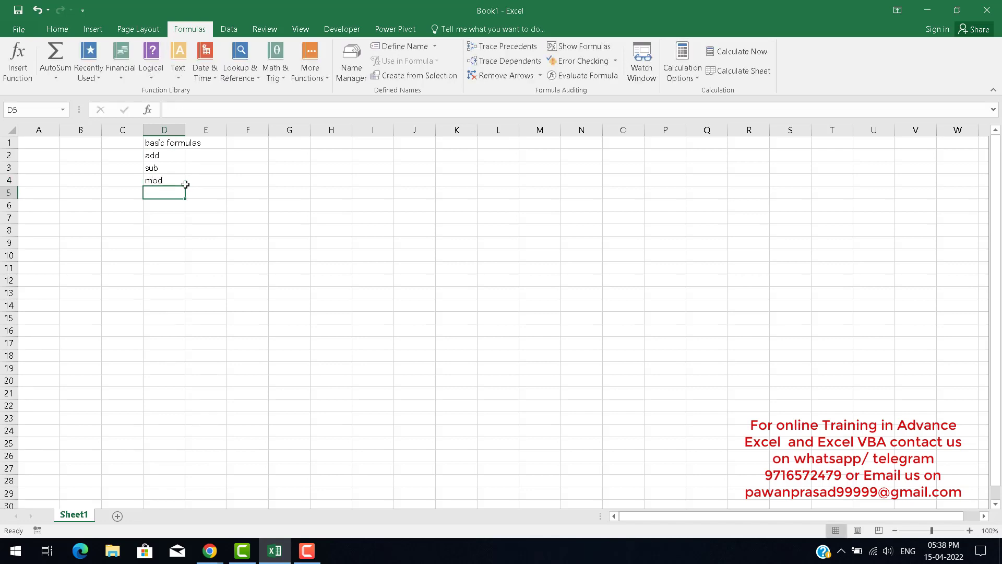
{"action": "left_click", "coordinate": [185, 184]}
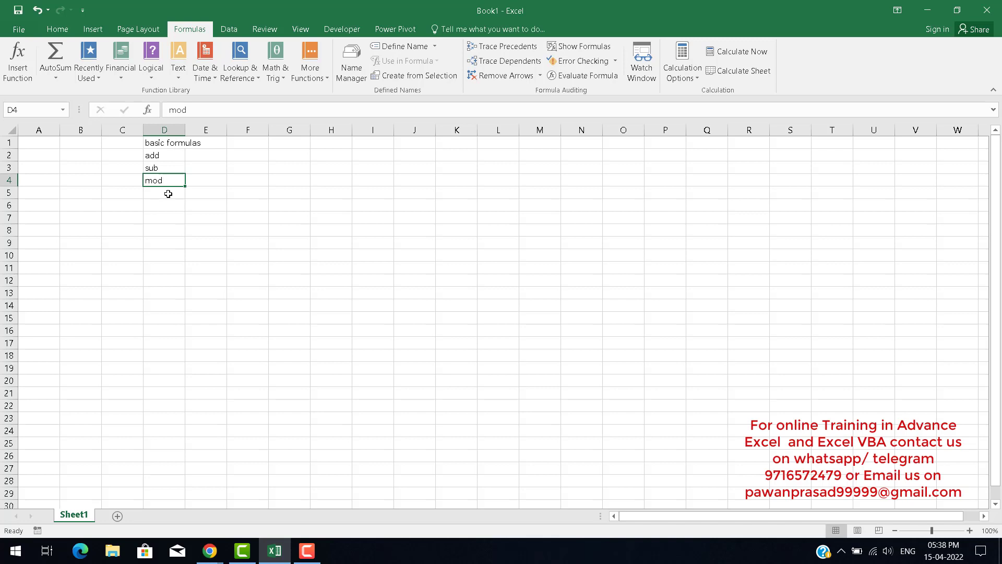
Enter the operator symbols +,-,/,* as text in cell G2, dismissing the formula warning.
{"action": "left_click", "coordinate": [292, 159]}
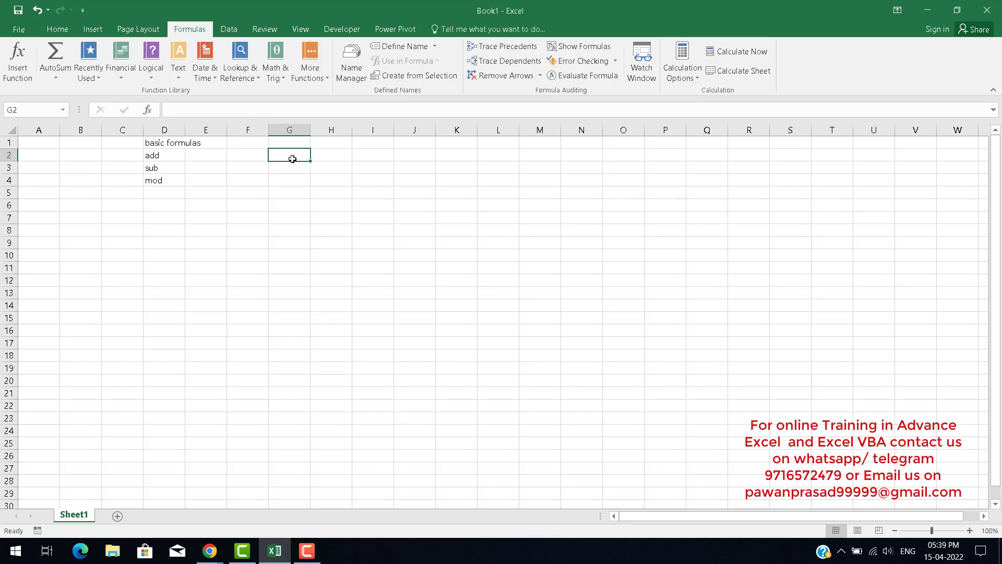
{"action": "type", "text": "+"}
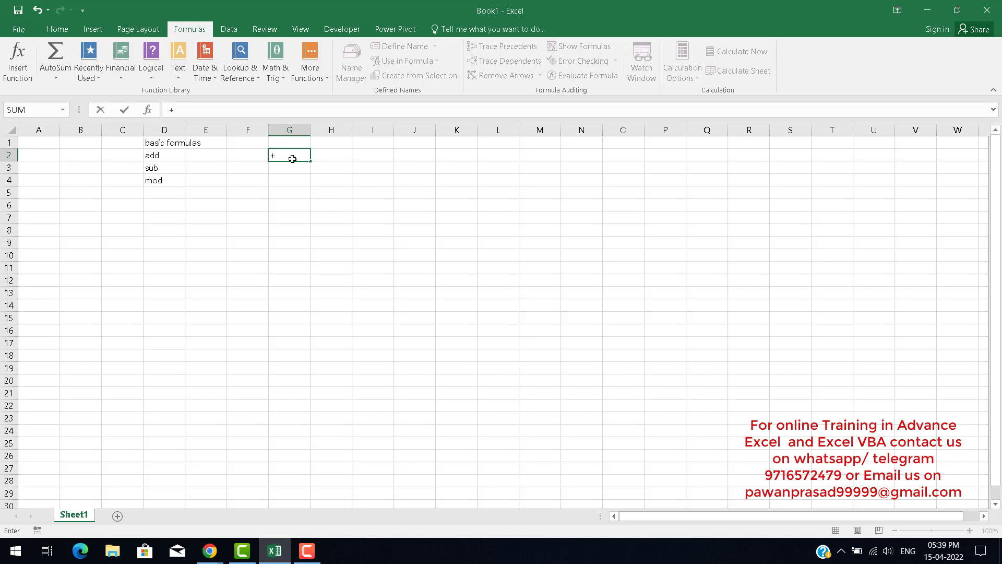
{"action": "type", "text": ",-,/"}
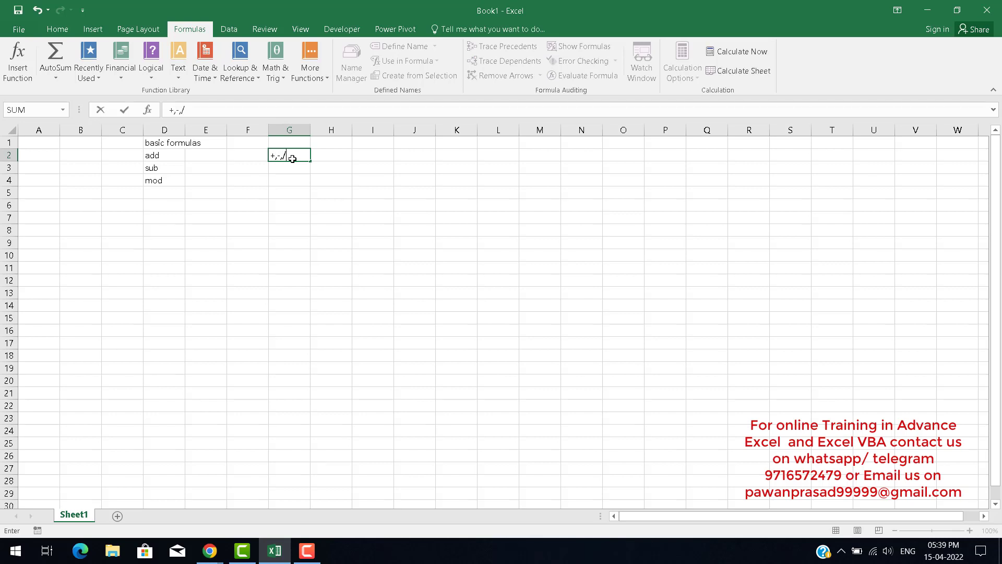
{"action": "type", "text": ",*"}
{"action": "key", "text": "Return"}
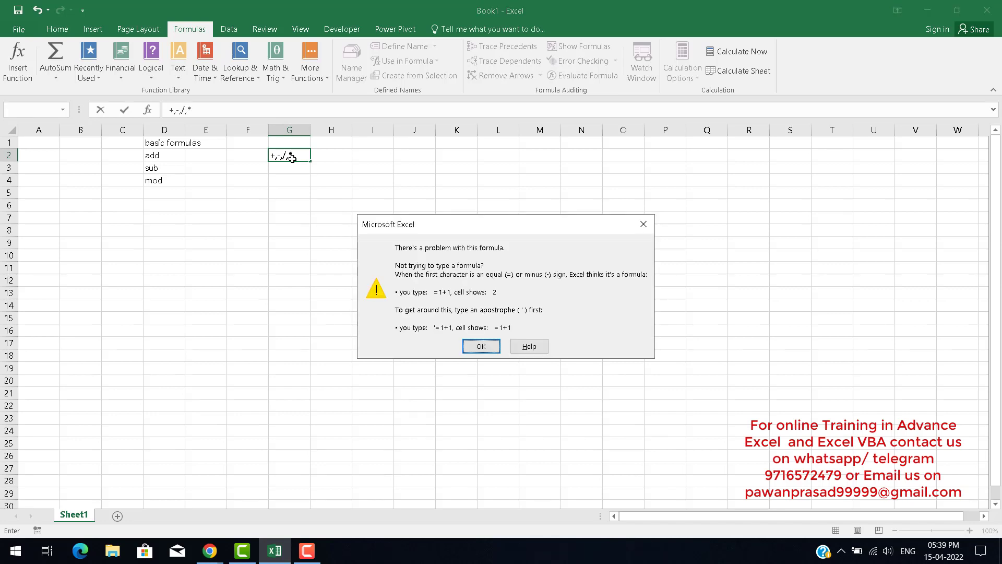
{"action": "key", "text": "Return"}
{"action": "key", "text": "Right"}
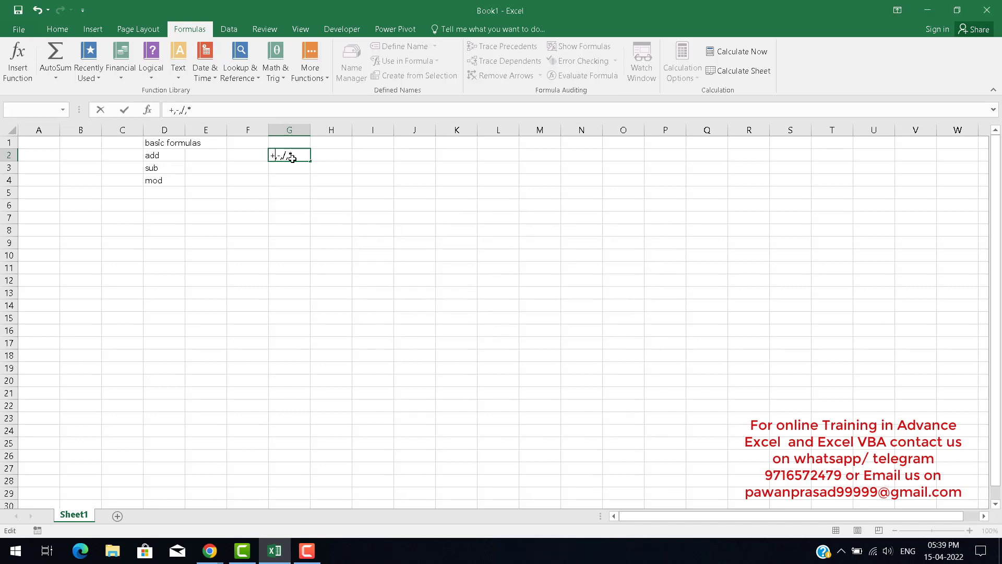
{"action": "key", "text": "Return"}
{"action": "key", "text": "Up"}
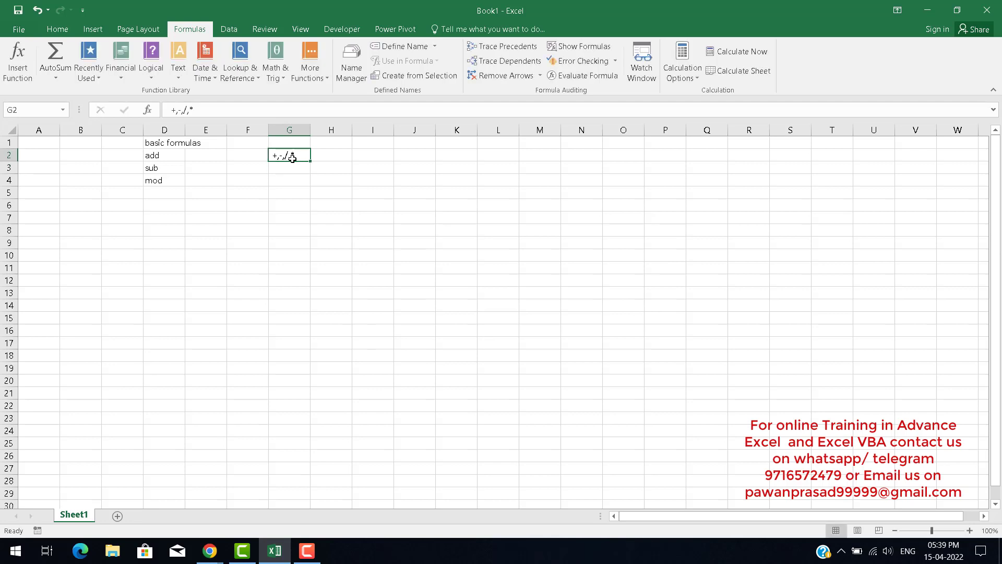
Add the label mod in cell D8.
{"action": "key", "text": "Right"}
{"action": "key", "text": "Right"}
{"action": "key", "text": "Left"}
{"action": "key", "text": "Left"}
{"action": "key", "text": "Down"}
{"action": "key", "text": "Down"}
{"action": "key", "text": "Left"}
{"action": "key", "text": "Left"}
{"action": "key", "text": "Left"}
{"action": "key", "text": "Down"}
{"action": "key", "text": "Down"}
{"action": "key", "text": "Down"}
{"action": "key", "text": "Down"}
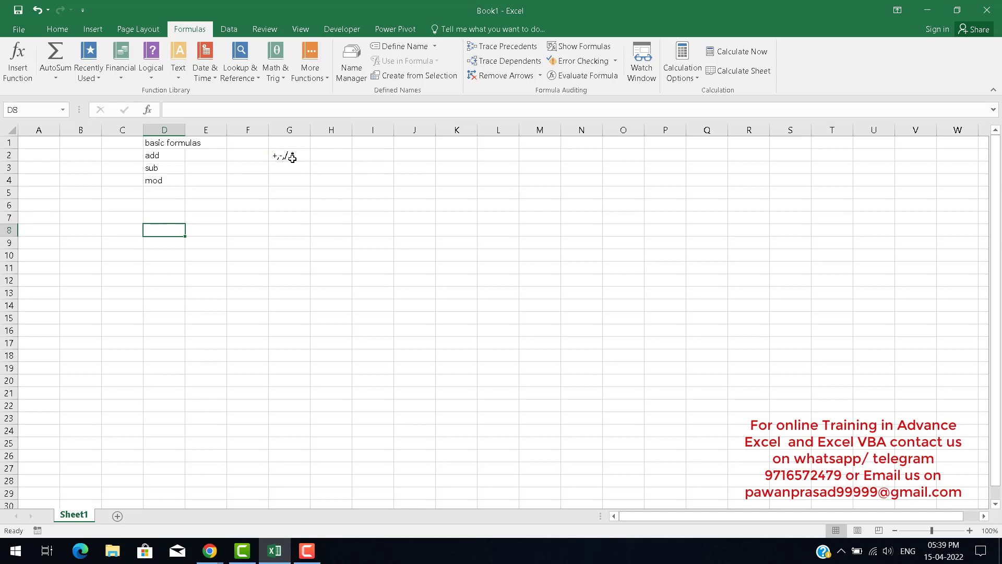
{"action": "type", "text": "mod"}
{"action": "key", "text": "Right"}
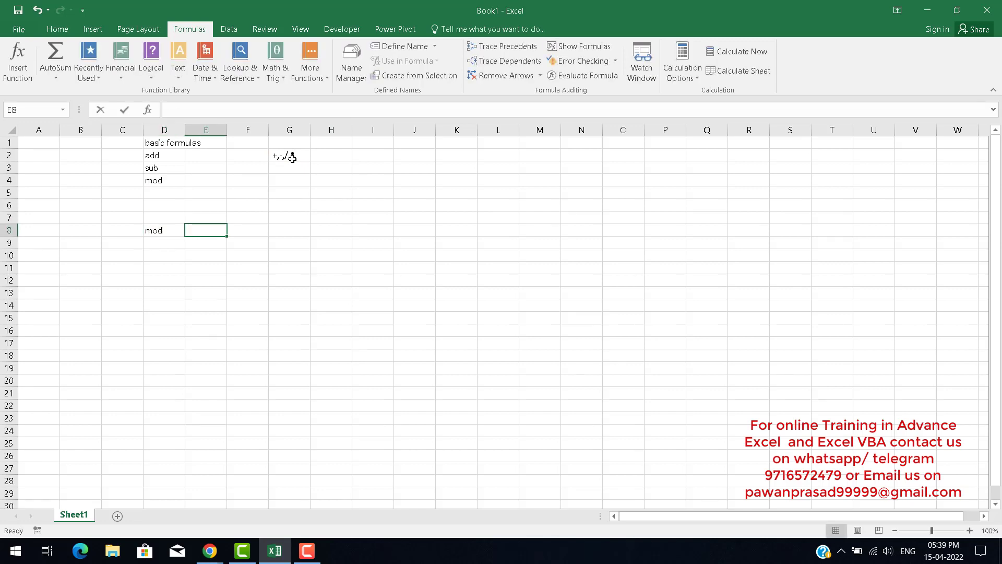
Write the note it give you reminder of any number in cell E8 next to the mod label.
{"action": "type", "text": "it"}
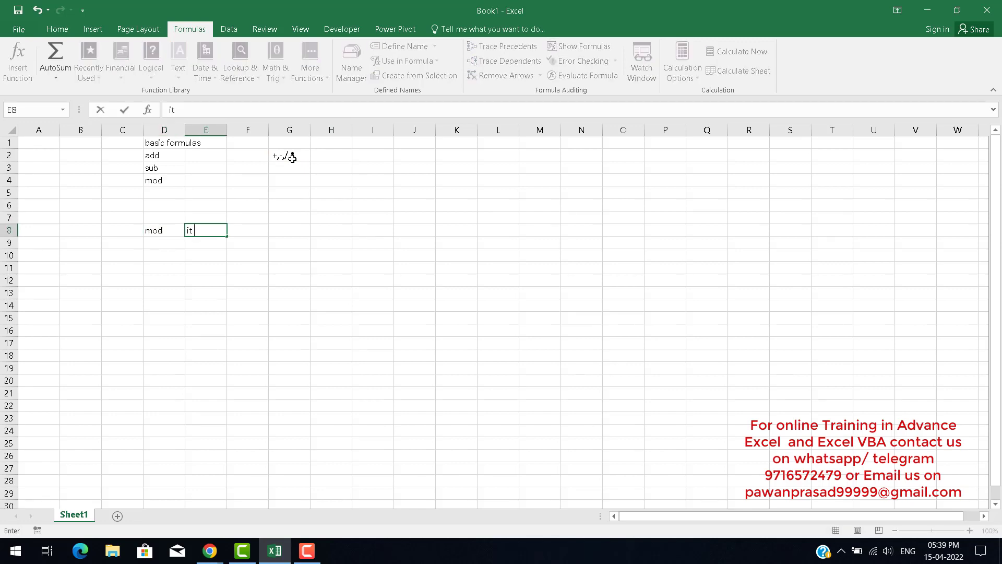
{"action": "type", "text": " give you reminder of"}
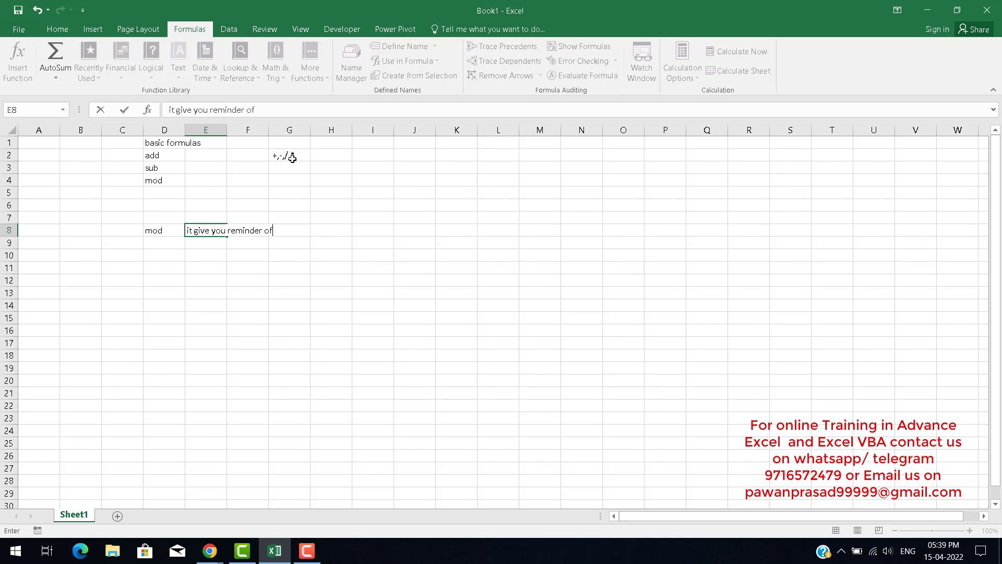
{"action": "key", "text": "BackSpace"}
{"action": "key", "text": "BackSpace"}
{"action": "type", "text": "of any number"}
{"action": "key", "text": "Tab"}
{"action": "key", "text": "Tab"}
{"action": "key", "text": "Tab"}
{"action": "key", "text": "Tab"}
{"action": "key", "text": "Tab"}
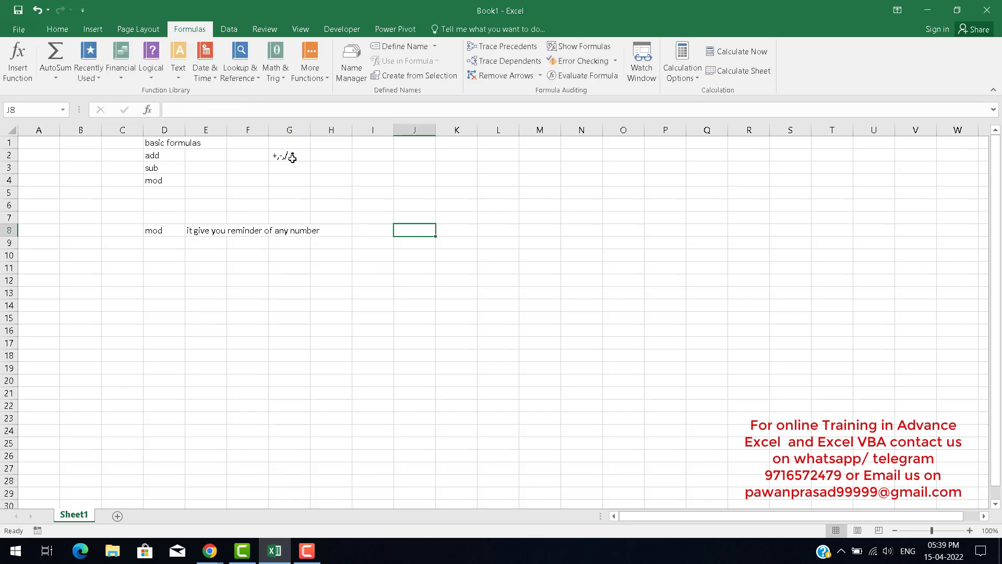
Enter the sample numbers 10 in J8 and 20 in K8.
{"action": "type", "text": "10"}
{"action": "key", "text": "Tab"}
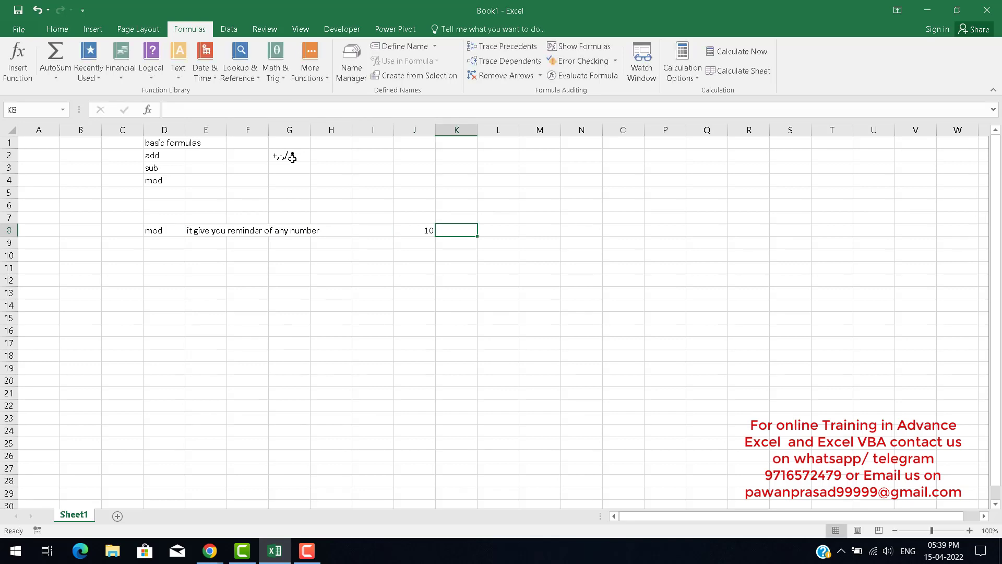
{"action": "type", "text": "20"}
{"action": "key", "text": "Tab"}
{"action": "key", "text": "Down"}
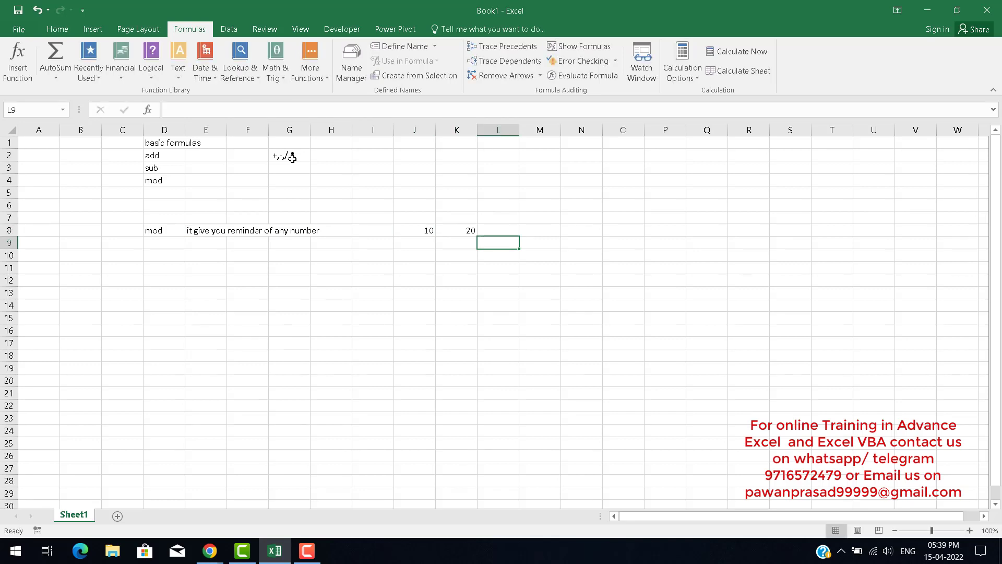
Change the sample number in K8 to 2.
{"action": "key", "text": "Left"}
{"action": "key", "text": "Up"}
{"action": "type", "text": "2"}
{"action": "key", "text": "Tab"}
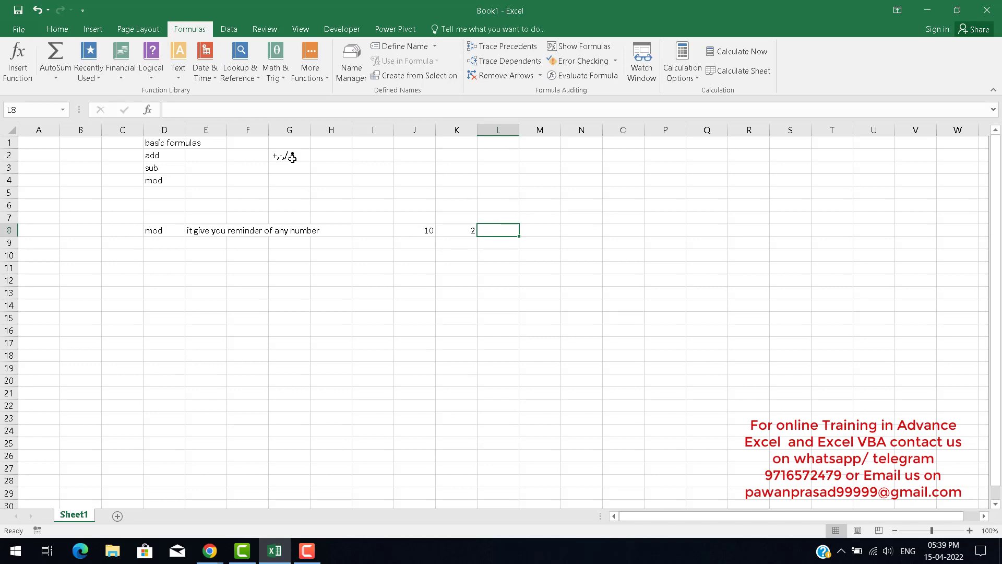
Enter the formula =MOD(J8,K8) in L8 to return the remainder of J8 divided by K8.
{"action": "type", "text": "=mod"}
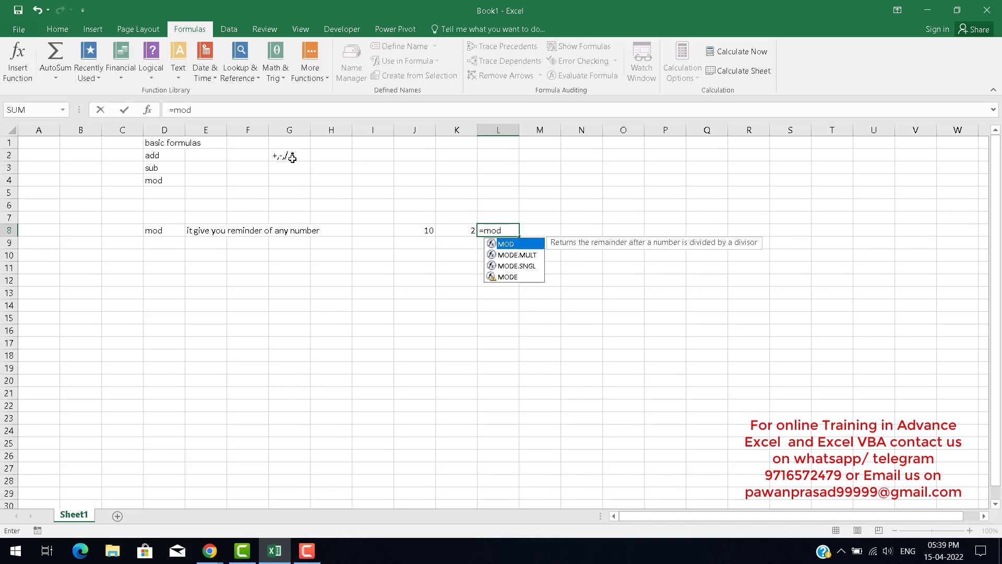
{"action": "key", "text": "Down"}
{"action": "key", "text": "Down"}
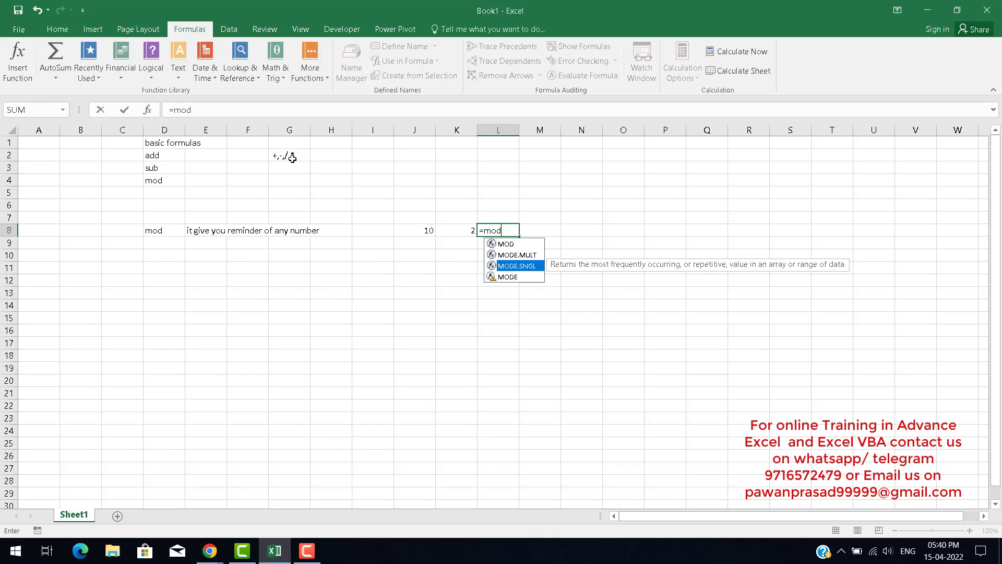
{"action": "key", "text": "Up"}
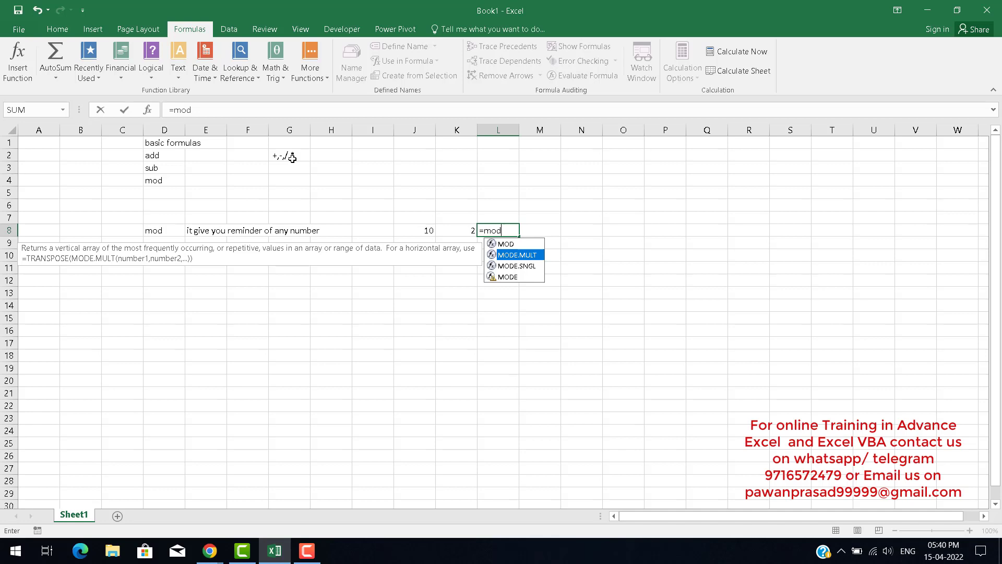
{"action": "key", "text": "Up"}
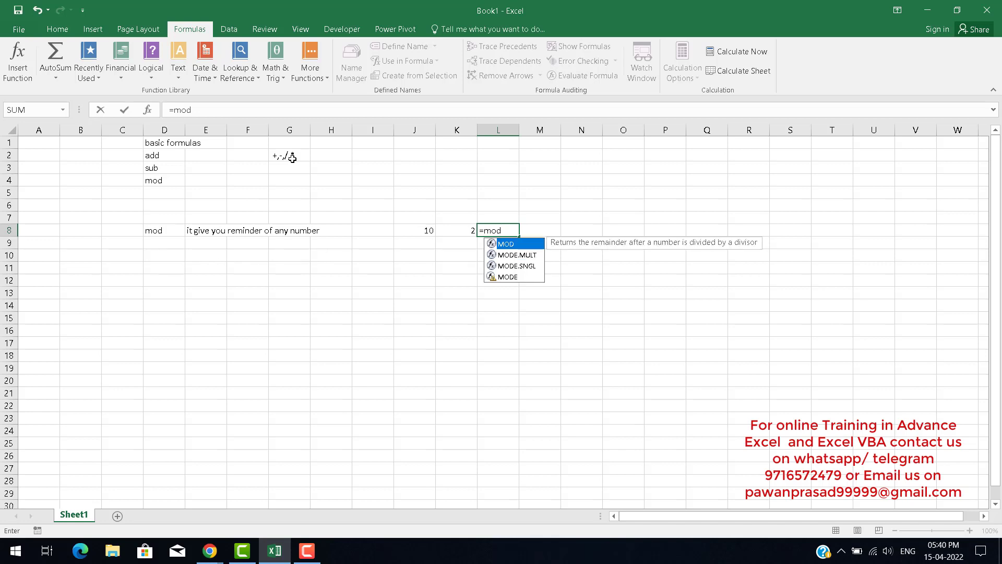
{"action": "key", "text": "Tab"}
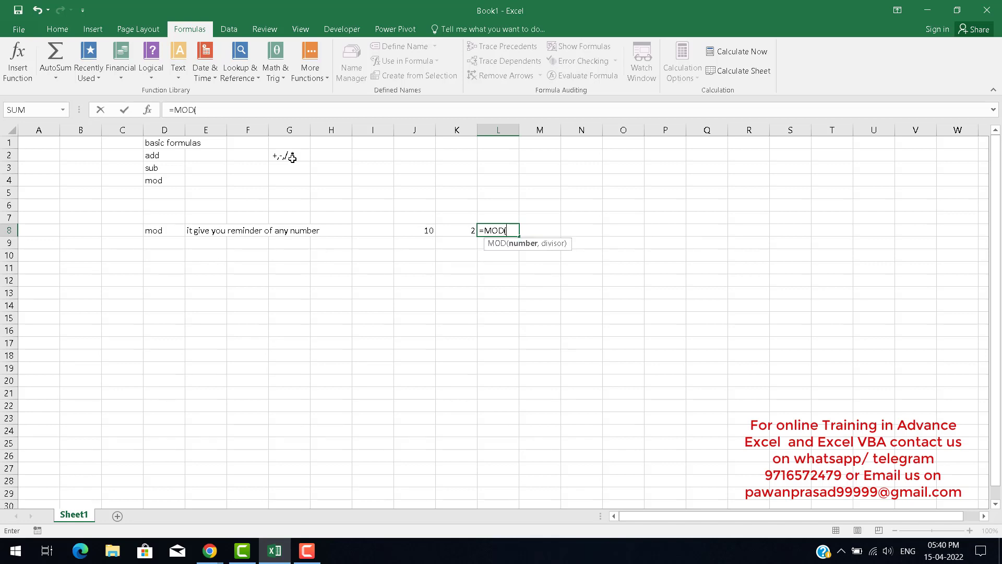
{"action": "key", "text": "BackSpace"}
{"action": "key", "text": "BackSpace"}
{"action": "key", "text": "BackSpace"}
{"action": "key", "text": "BackSpace"}
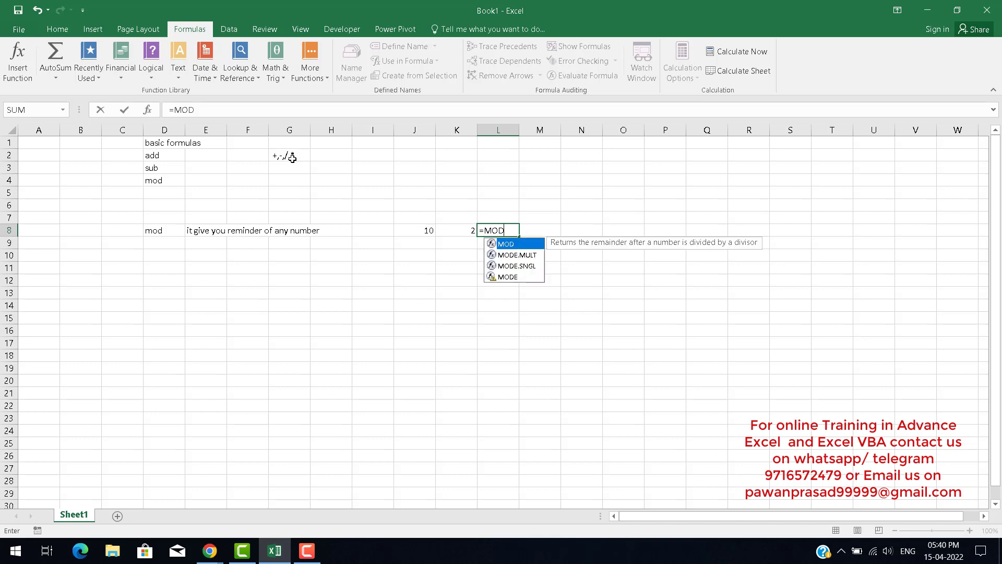
{"action": "type", "text": "mo"}
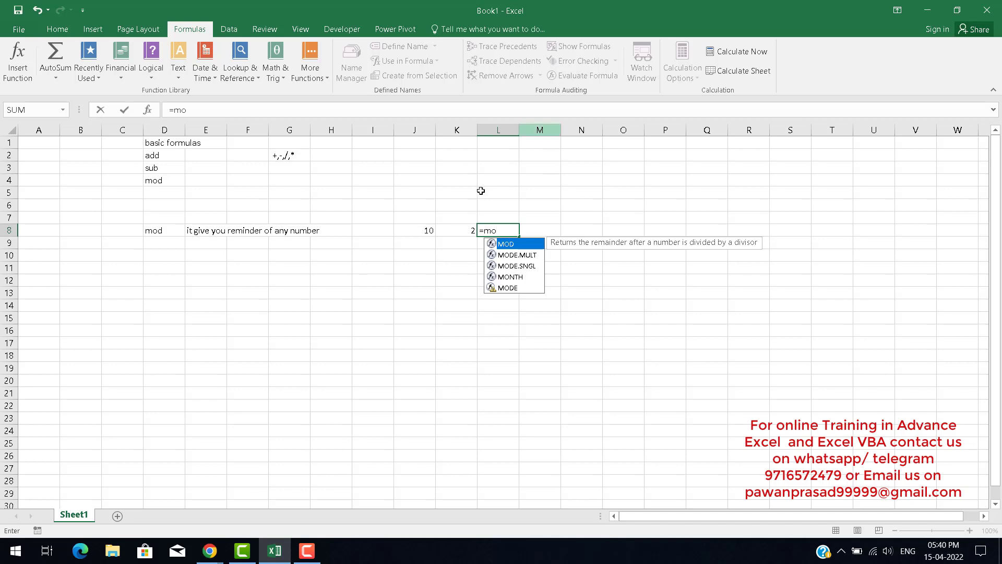
{"action": "double_click", "coordinate": [508, 247]}
{"action": "key", "text": "BackSpace"}
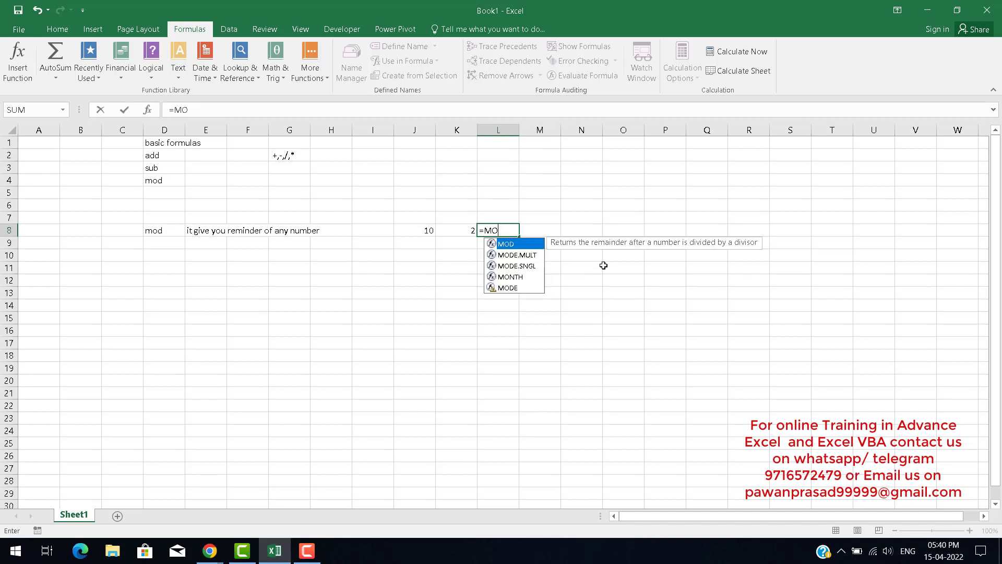
{"action": "type", "text": "("}
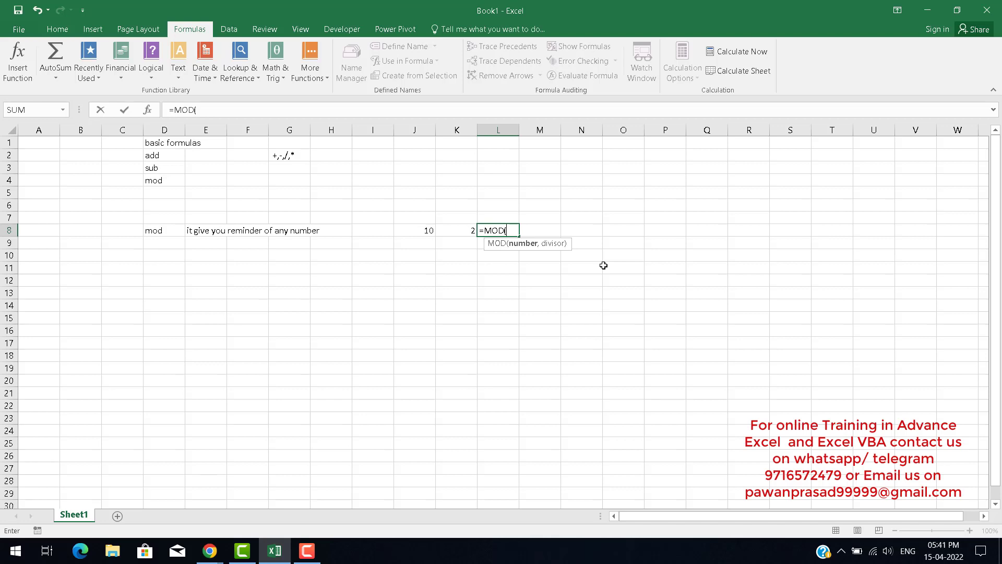
{"action": "key", "text": "Left"}
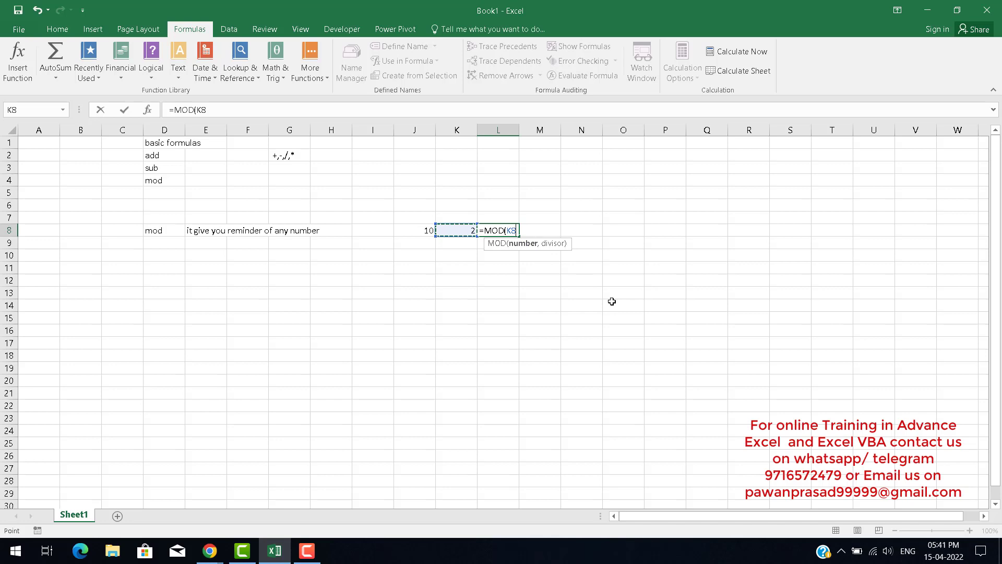
{"action": "key", "text": "Left"}
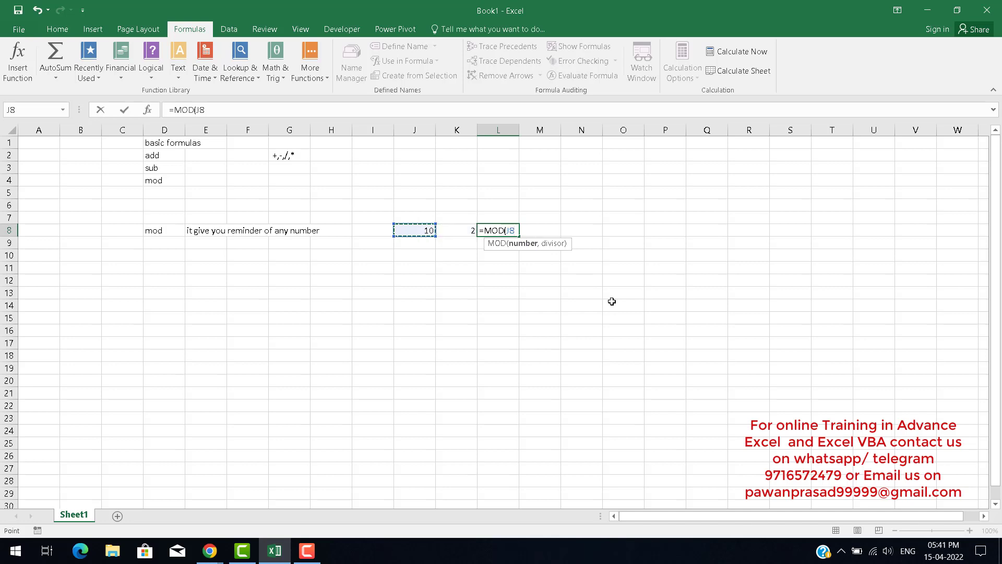
{"action": "type", "text": ","}
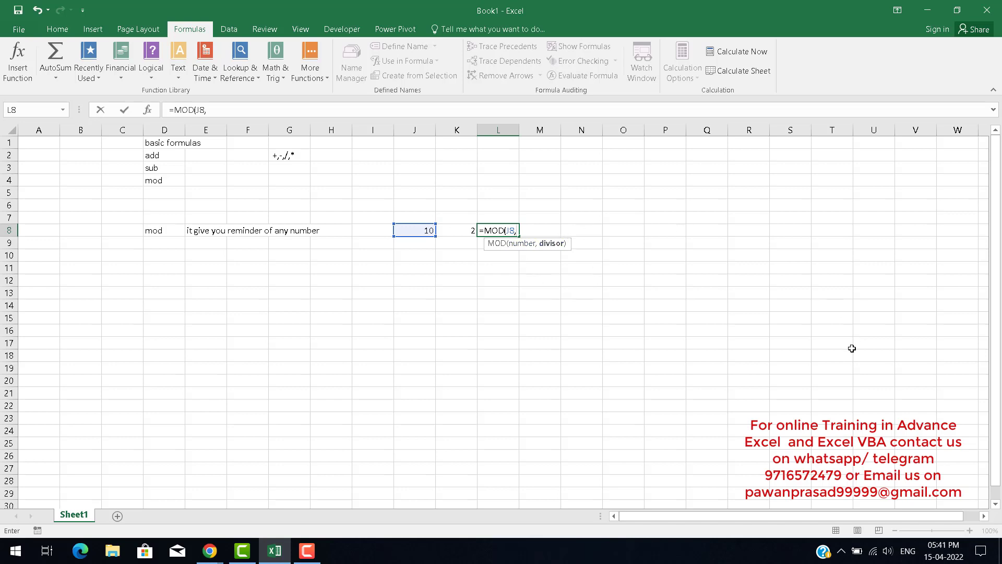
{"action": "key", "text": "Left"}
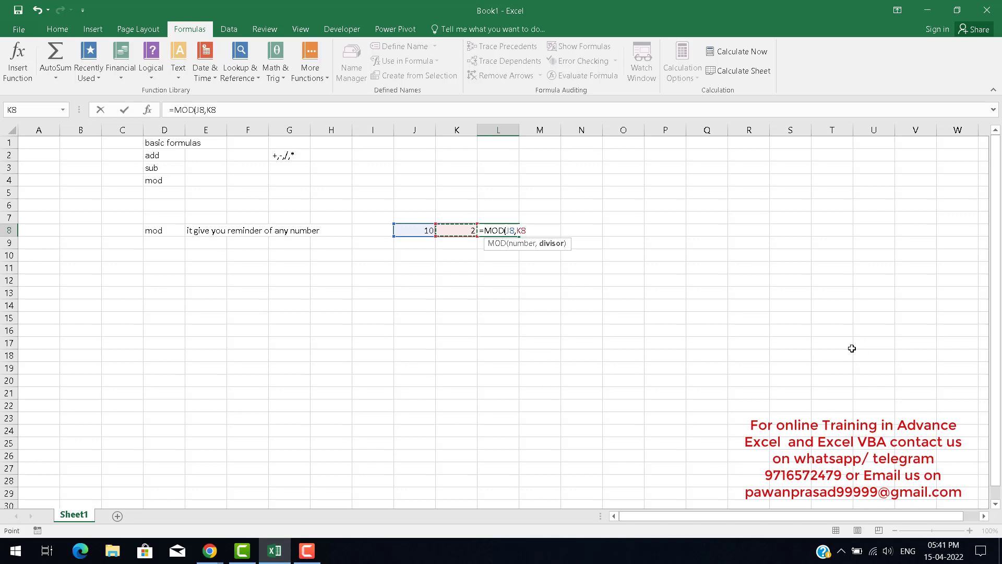
{"action": "key", "text": "Return"}
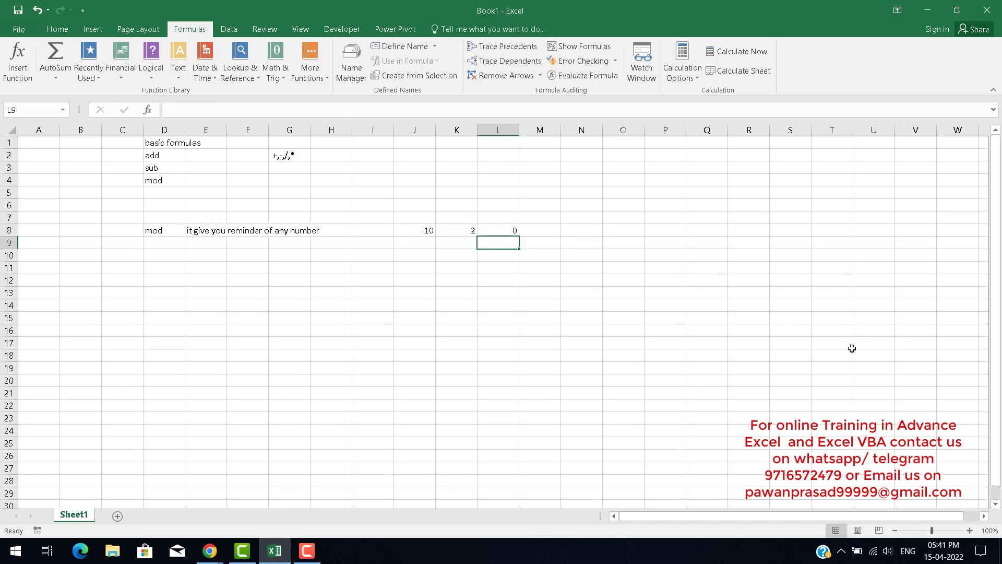
Change the divisor in K8 to 3 and check the MOD formula in L8.
{"action": "key", "text": "Up"}
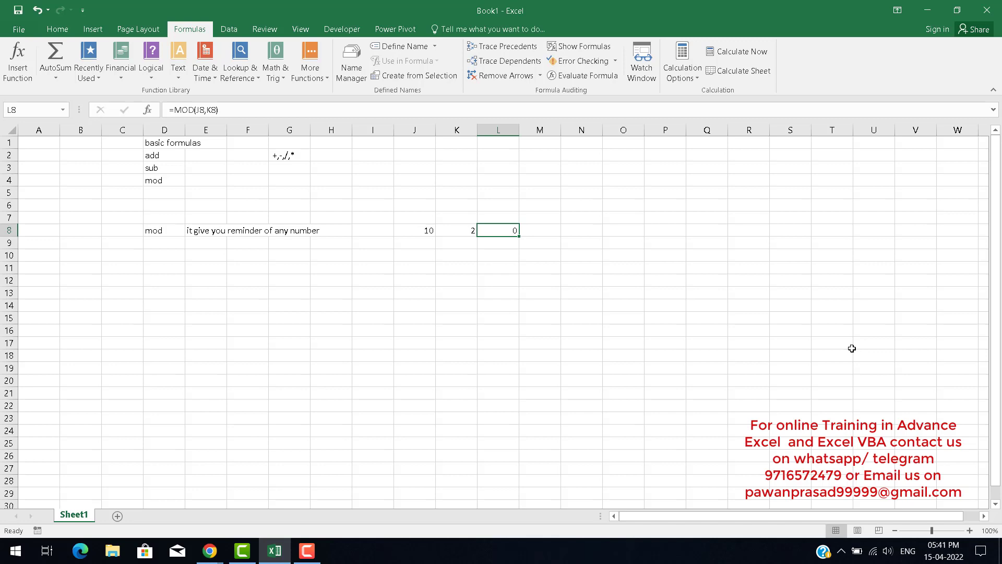
{"action": "key", "text": "Left"}
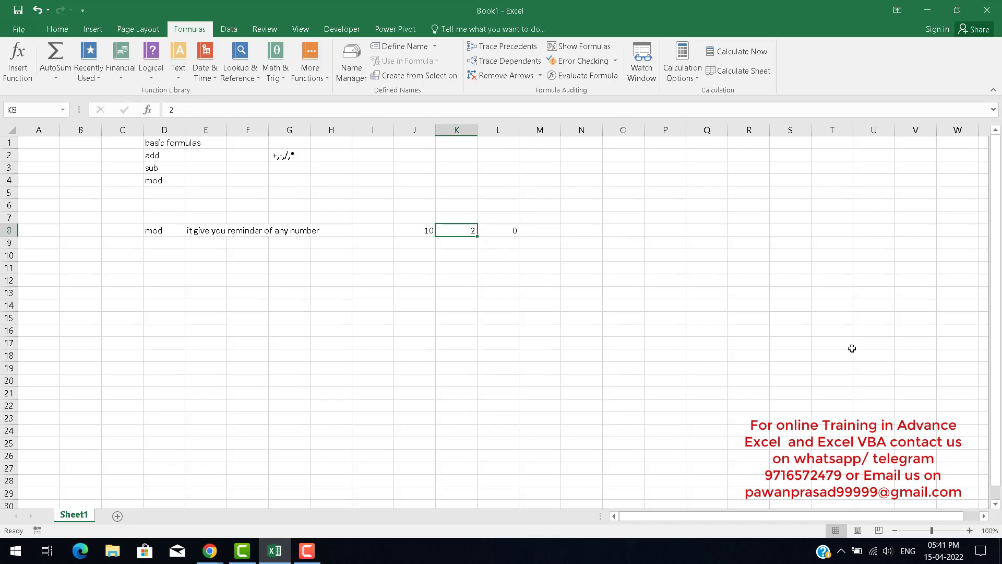
{"action": "type", "text": "3"}
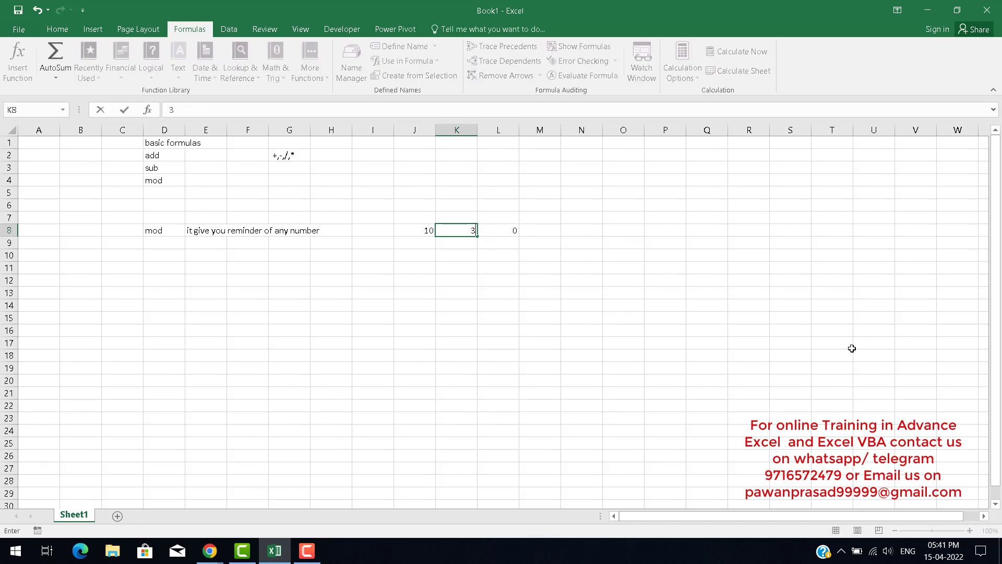
{"action": "key", "text": "Return"}
{"action": "key", "text": "Right"}
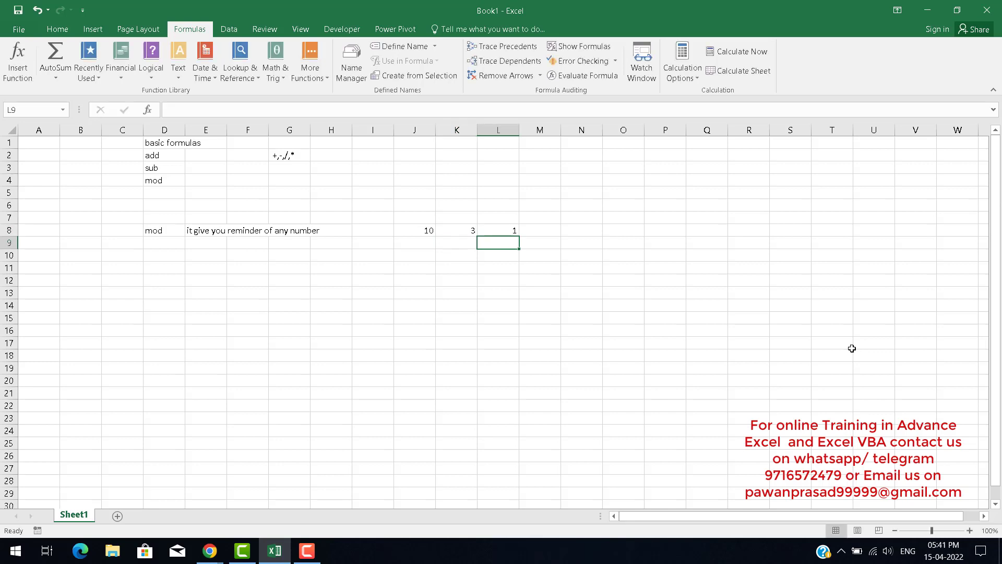
{"action": "key", "text": "Up"}
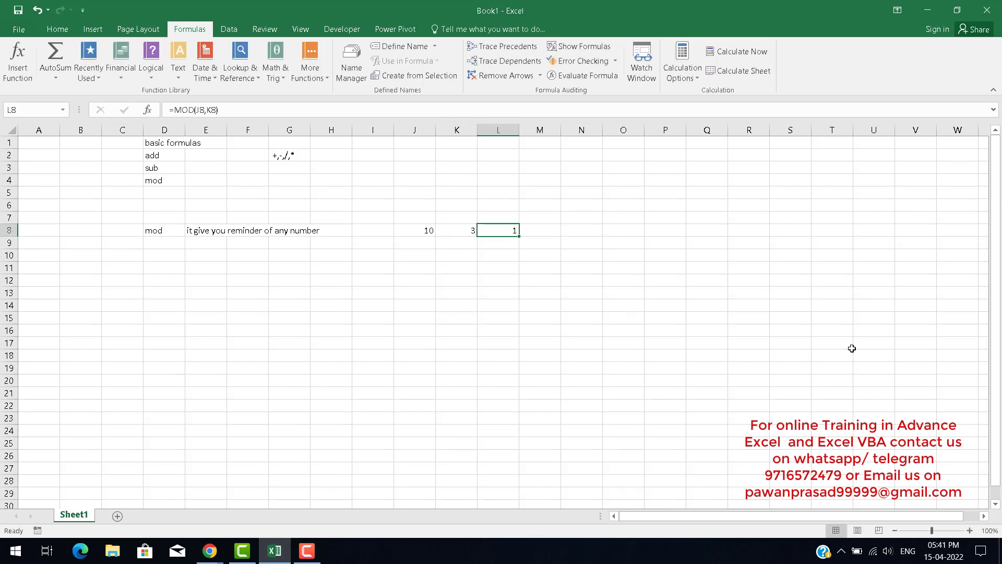
{"action": "key", "text": "Left"}
{"action": "key", "text": "Left"}
{"action": "key", "text": "Left"}
{"action": "key", "text": "Left"}
{"action": "key", "text": "Left"}
{"action": "key", "text": "Left"}
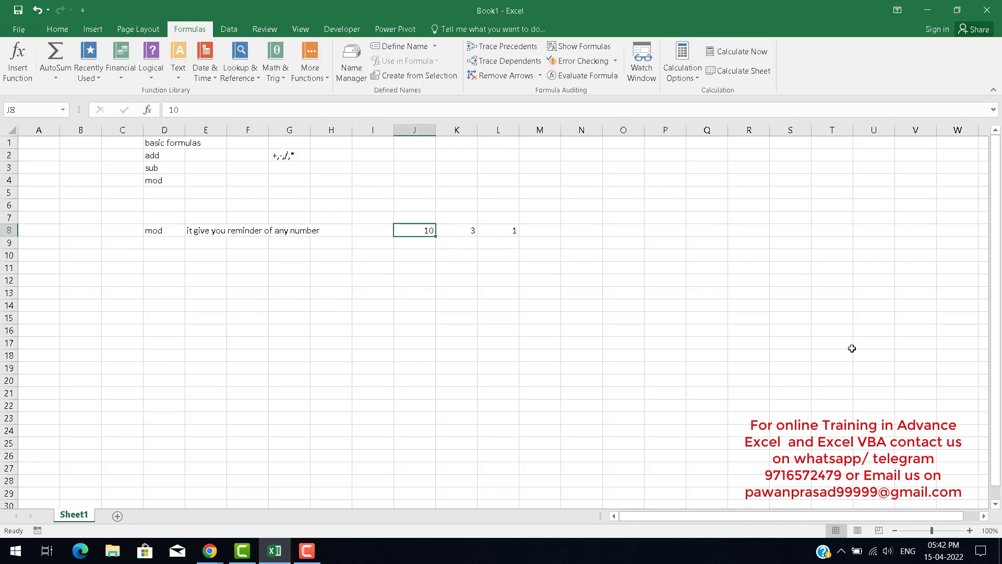
{"action": "key", "text": "Left"}
{"action": "key", "text": "Left"}
{"action": "key", "text": "Left"}
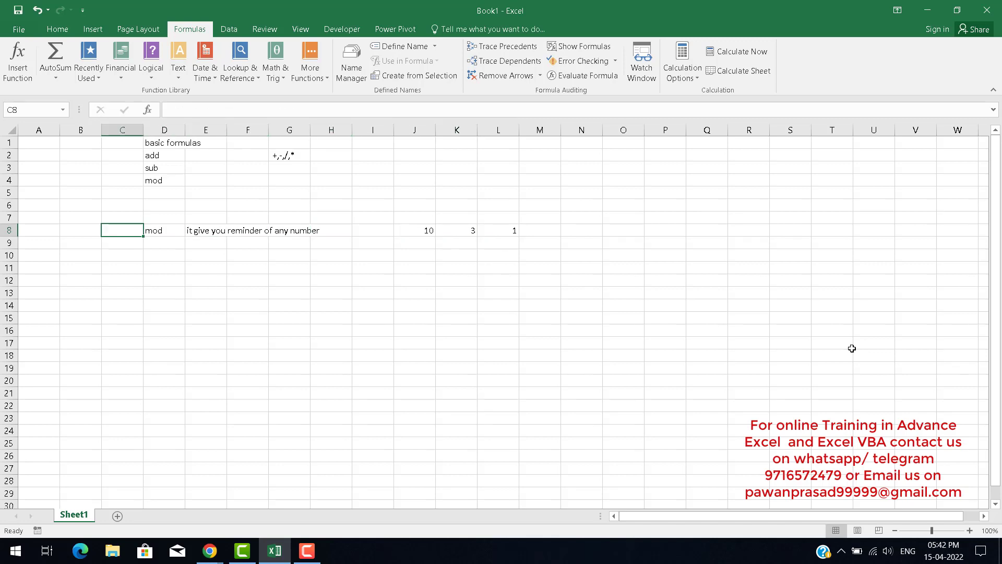
{"action": "key", "text": "Right"}
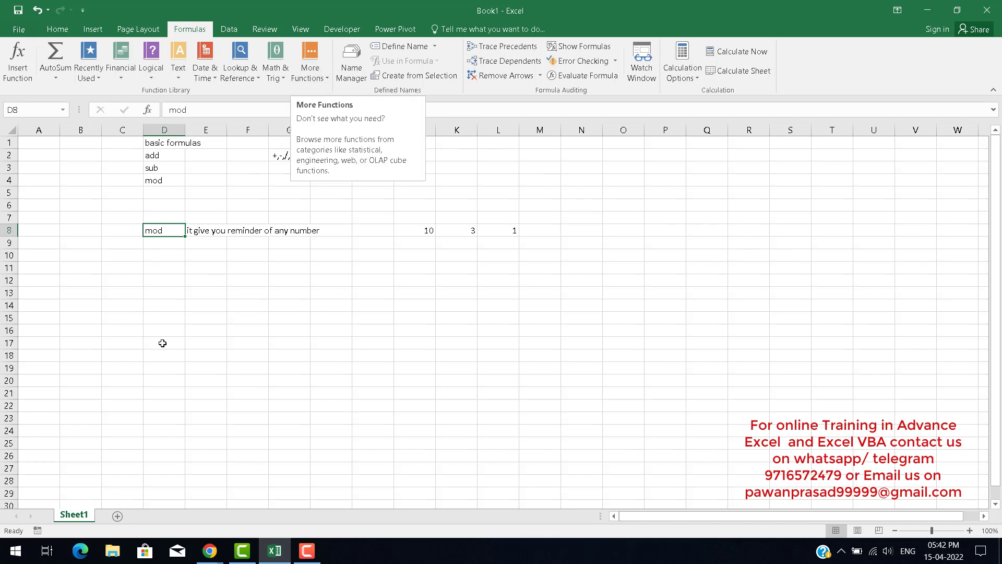
{"action": "left_click", "coordinate": [170, 243]}
{"action": "left_click", "coordinate": [165, 155]}
{"action": "left_click_drag", "start_coordinate": [163, 166], "coordinate": [311, 211]}
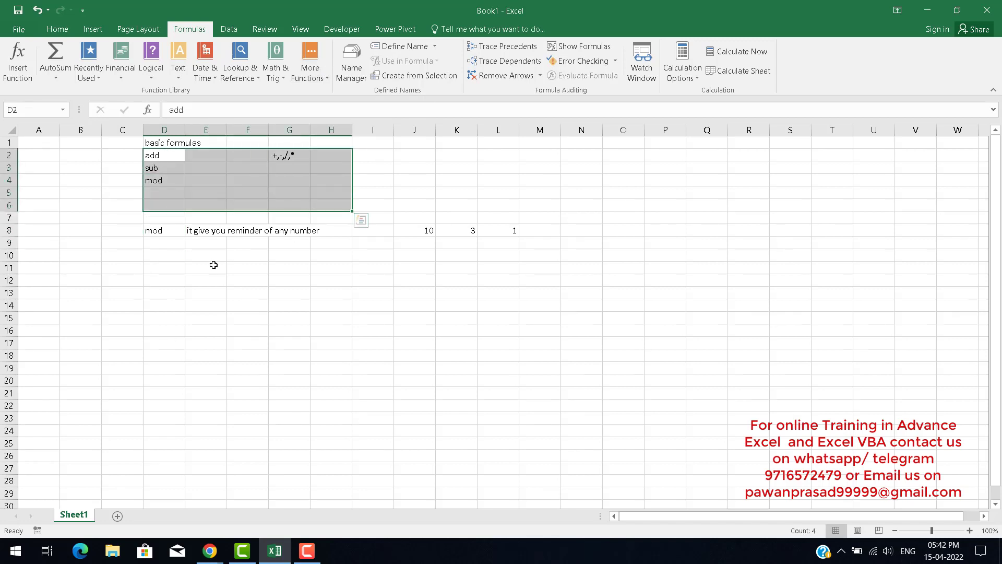
Merge and center cells D12 to K12 and enter the heading Logical formulas.
{"action": "left_click", "coordinate": [172, 269]}
{"action": "key", "text": "Down"}
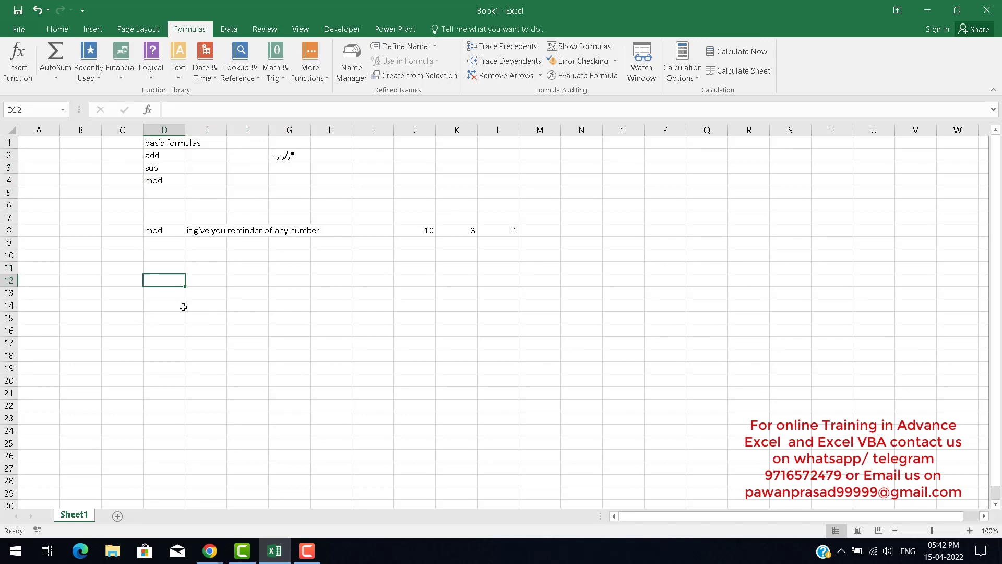
{"action": "key", "text": "shift+Right"}
{"action": "key", "text": "shift+Right"}
{"action": "key", "text": "shift+Right"}
{"action": "key", "text": "shift+Right"}
{"action": "key", "text": "shift+Right"}
{"action": "key", "text": "shift+Right"}
{"action": "key", "text": "shift+Right"}
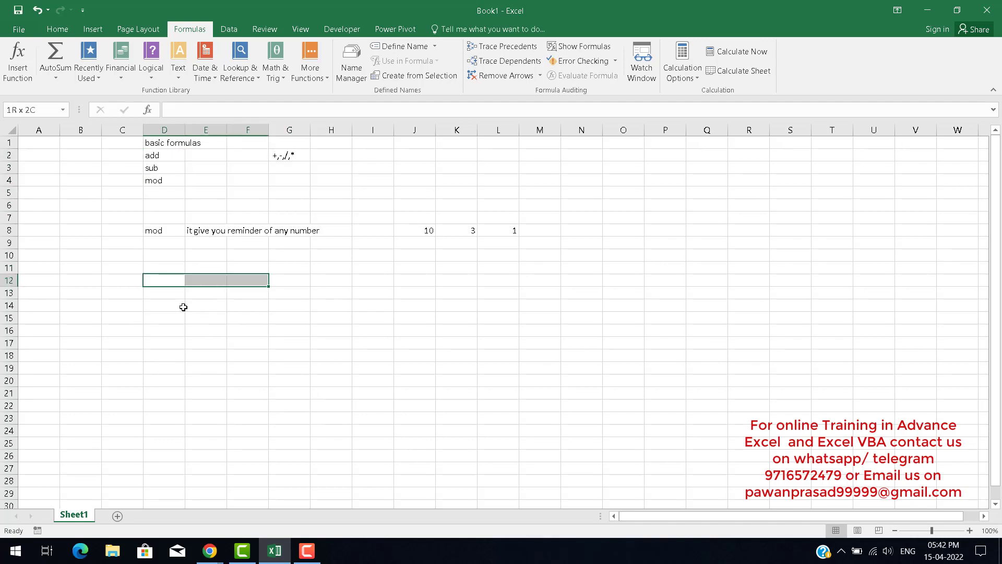
{"action": "key", "text": "alt+h"}
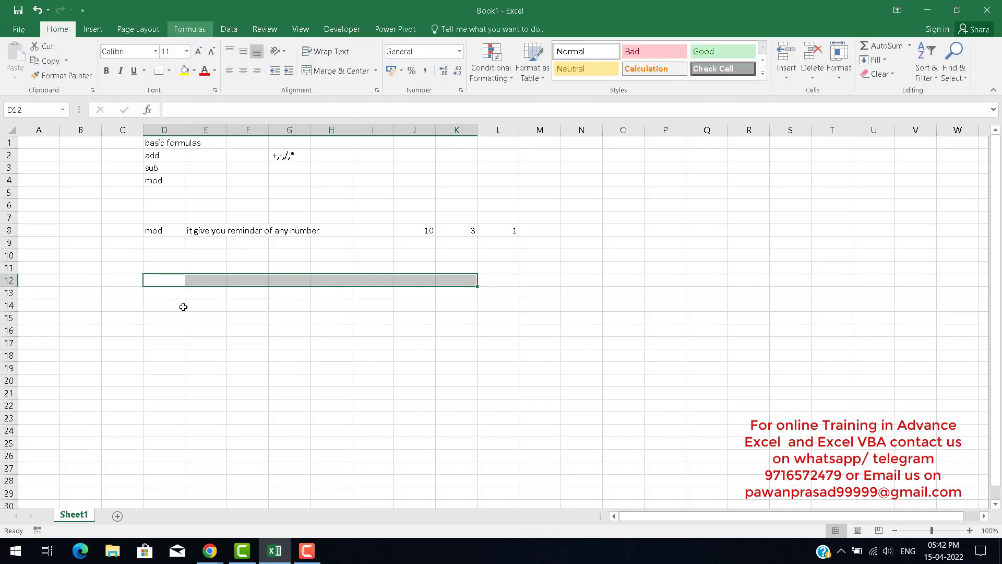
{"action": "type", "text": "mc"}
{"action": "type", "text": "Lo"}
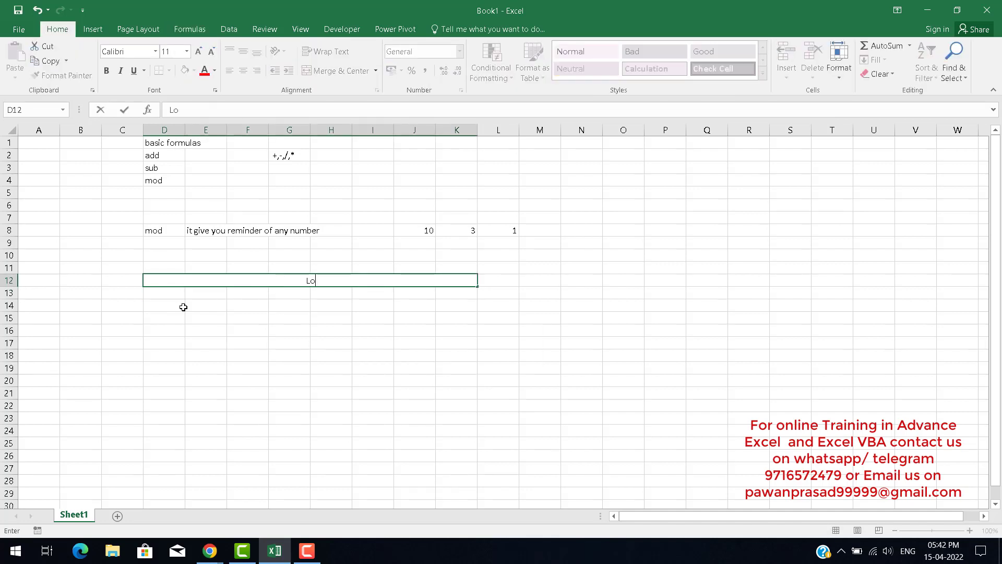
{"action": "type", "text": "gical formulas"}
{"action": "key", "text": "Return"}
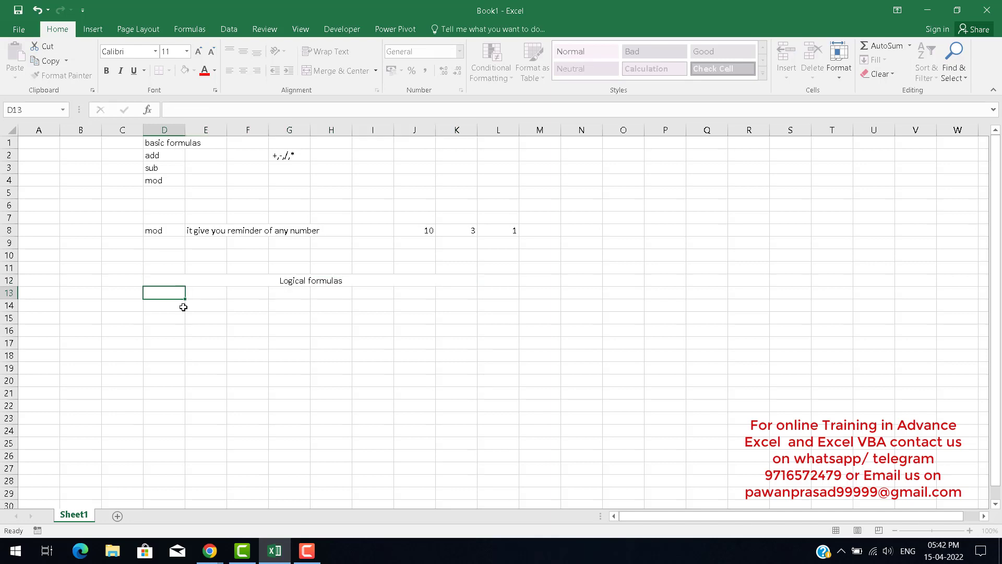
Make the Logical formulas heading bold with font size 16.
{"action": "key", "text": "Up"}
{"action": "key", "text": "ctrl+b"}
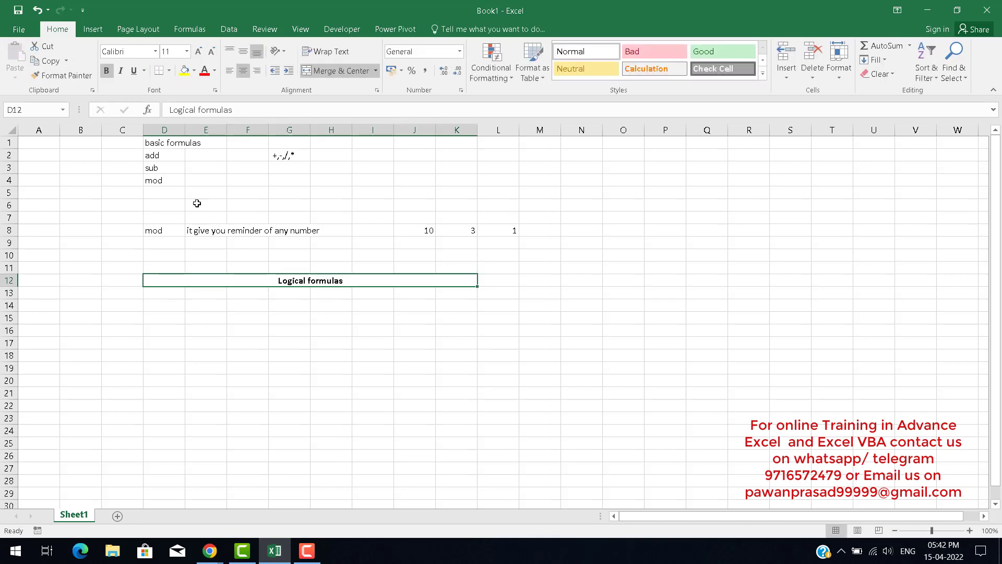
{"action": "left_click", "coordinate": [199, 52]}
{"action": "left_click", "coordinate": [199, 52]}
{"action": "left_click", "coordinate": [199, 52]}
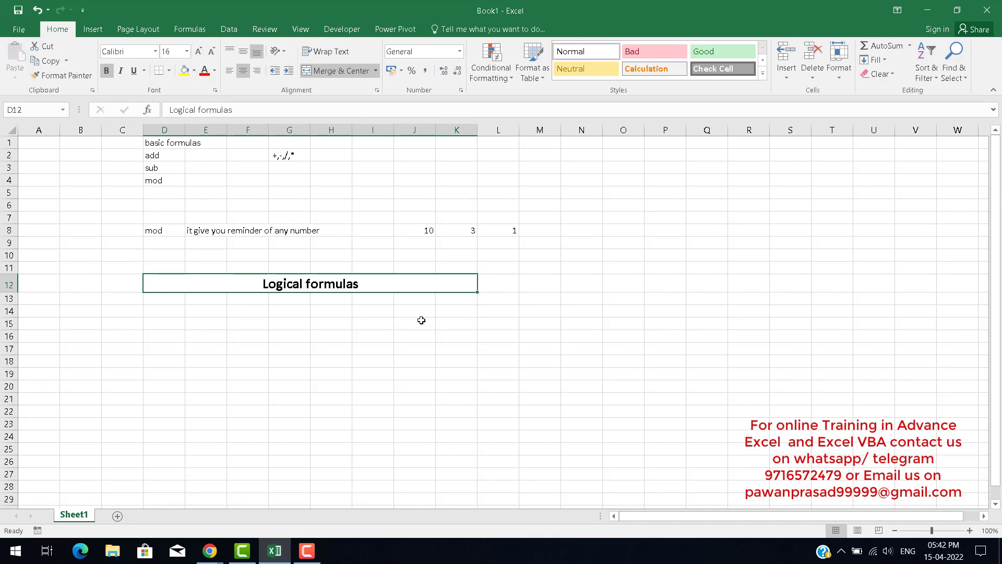
Review the list of Logical functions available on the Formulas ribbon.
{"action": "scroll", "coordinate": [187, 281], "scroll_direction": "down", "scroll_amount": 3}
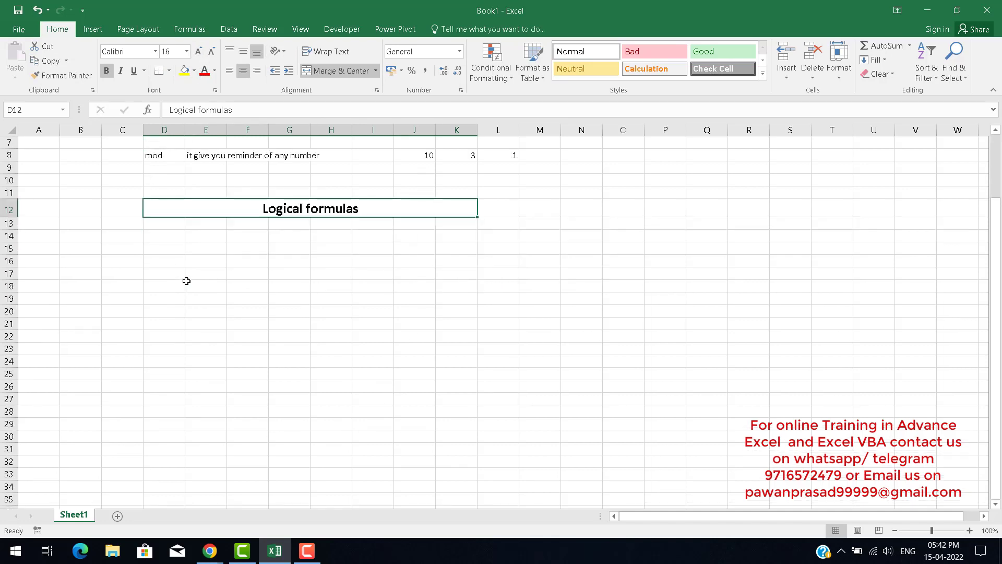
{"action": "left_click", "coordinate": [163, 212]}
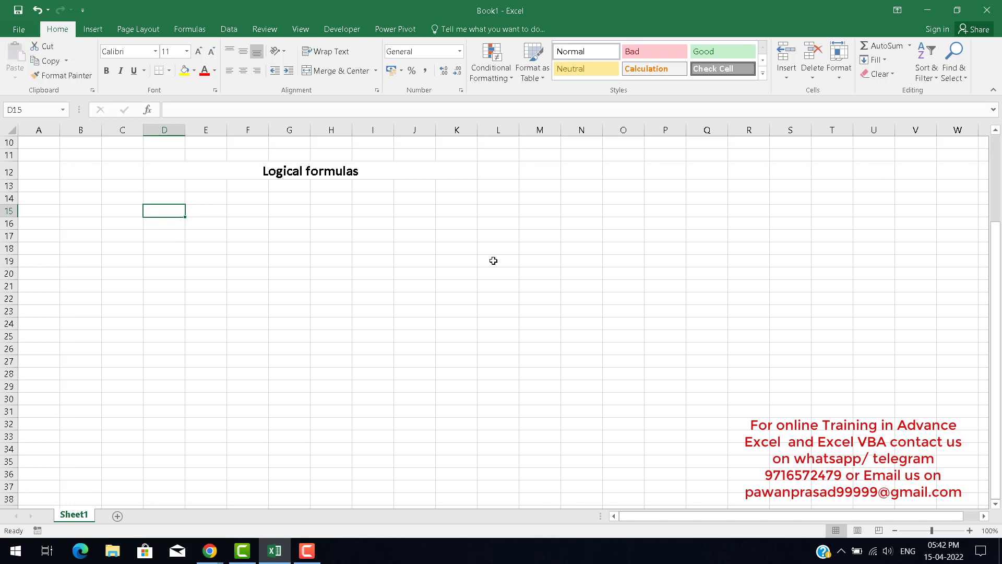
{"action": "left_click", "coordinate": [189, 29]}
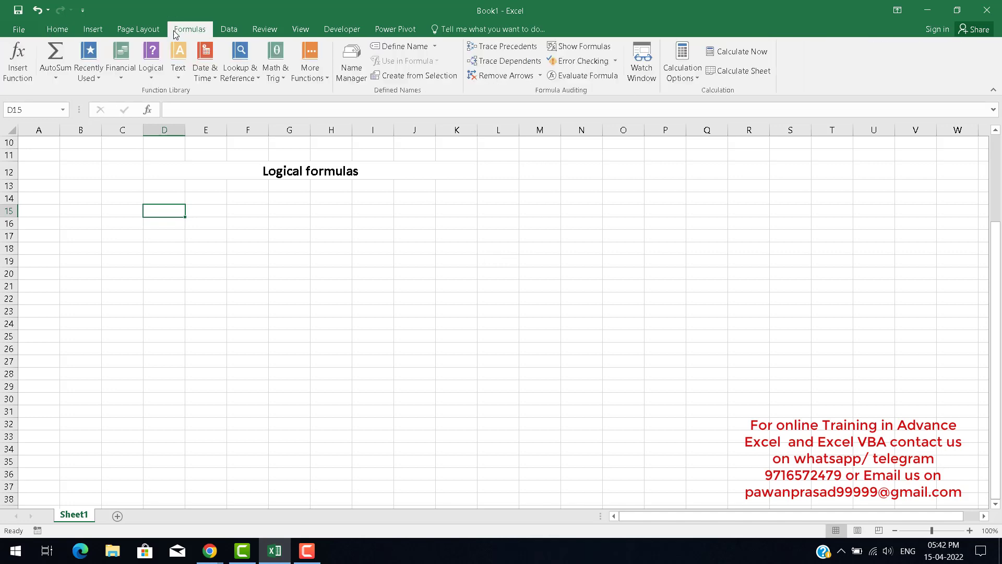
{"action": "left_click", "coordinate": [155, 81]}
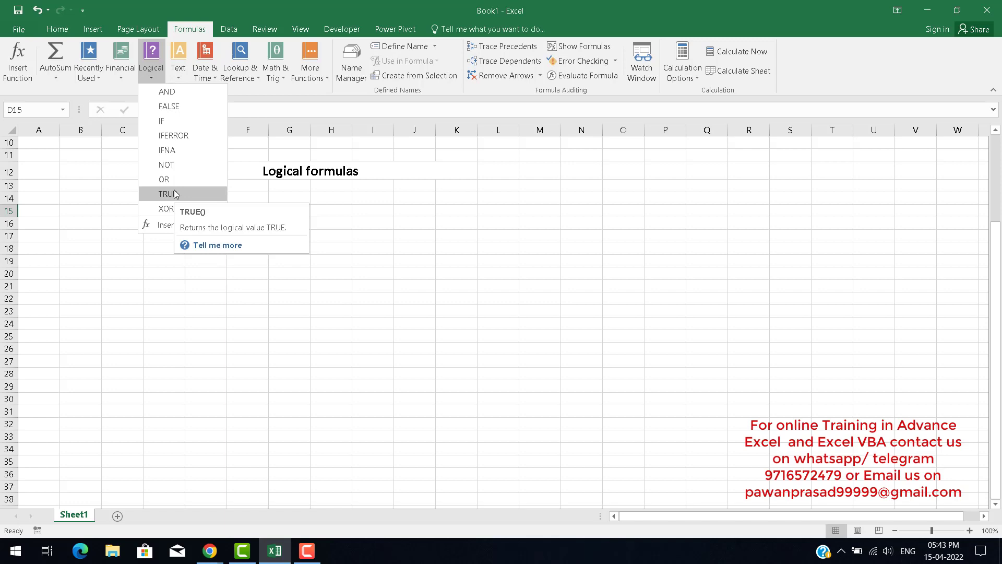
{"action": "left_click", "coordinate": [267, 275]}
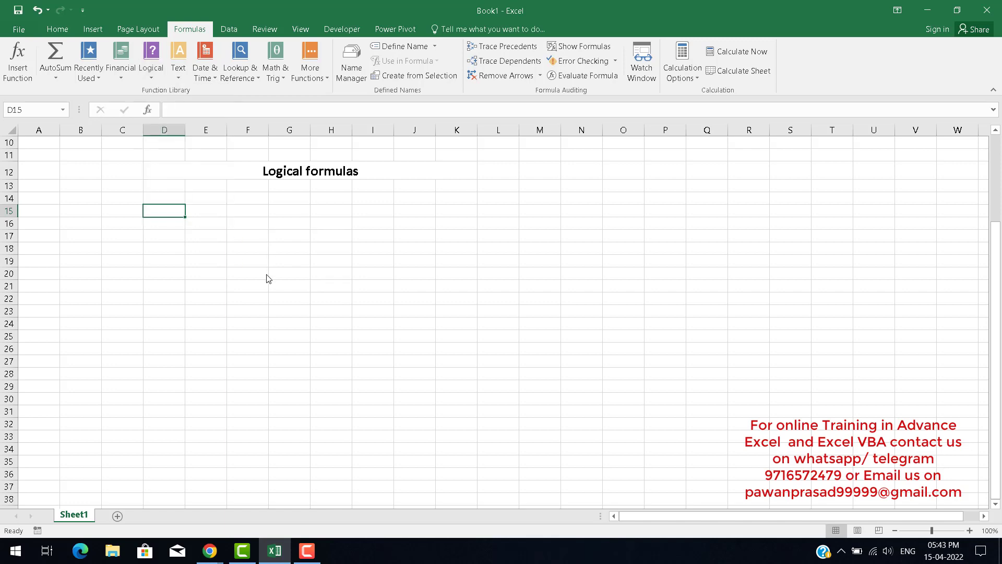
Enter the label if in cell D15 under the Logical formulas heading.
{"action": "key", "text": "Down"}
{"action": "key", "text": "Up"}
{"action": "type", "text": "if"}
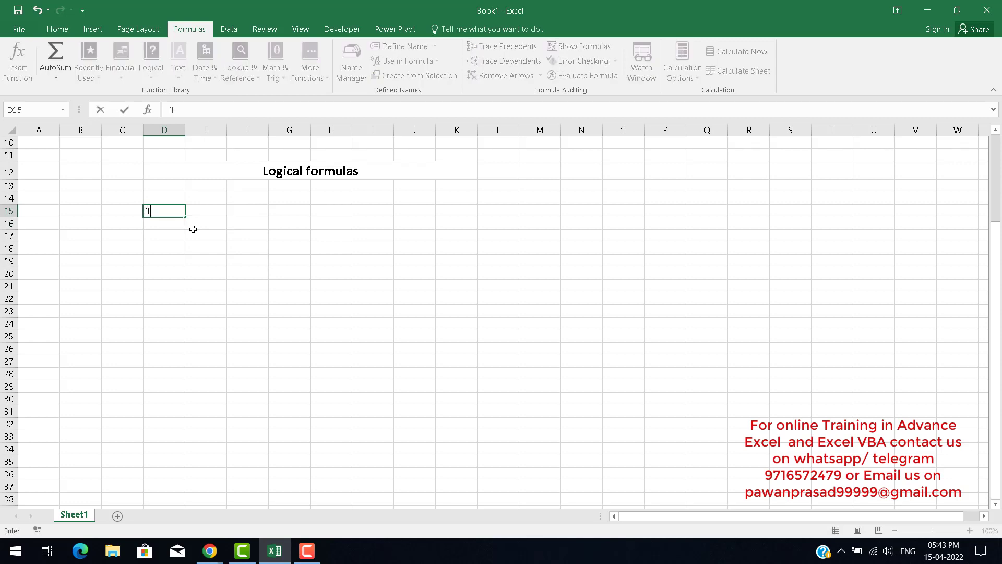
{"action": "key", "text": "Return"}
{"action": "key", "text": "Up"}
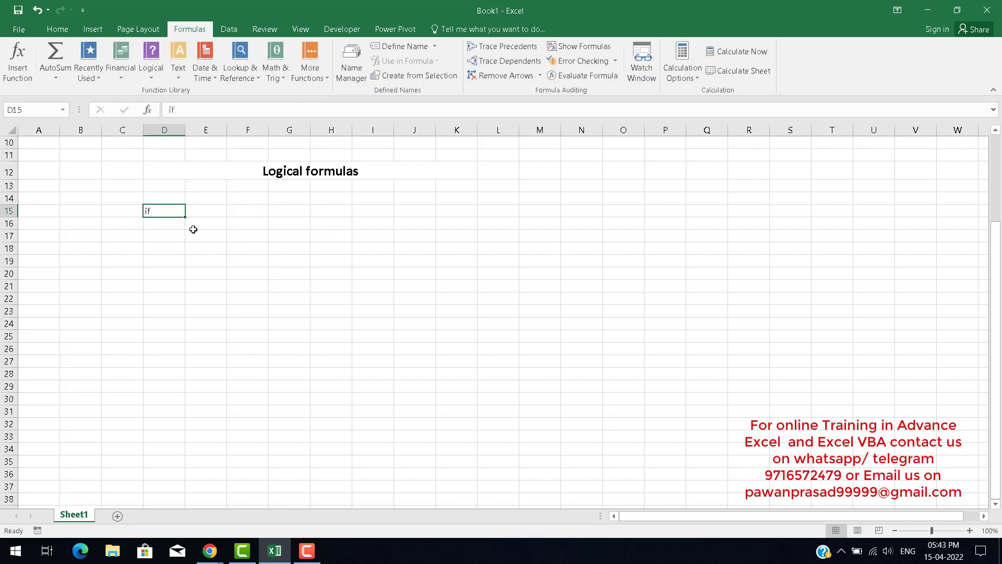
{"action": "scroll", "coordinate": [180, 288], "scroll_direction": "up", "scroll_amount": 3}
{"action": "scroll", "coordinate": [180, 288], "scroll_direction": "up", "scroll_amount": 1, "text": "ctrl"}
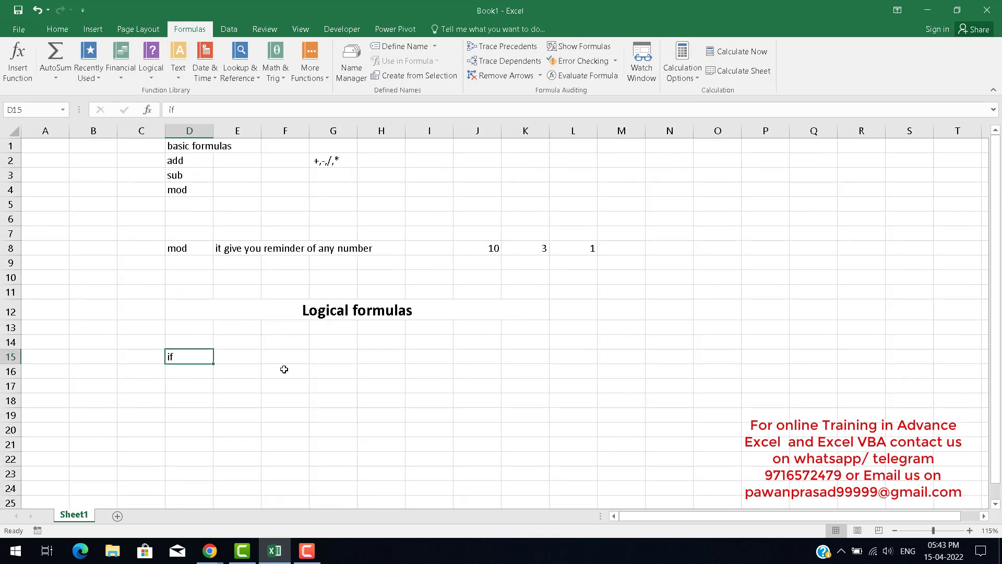
{"action": "scroll", "coordinate": [311, 347], "scroll_direction": "down", "scroll_amount": 2}
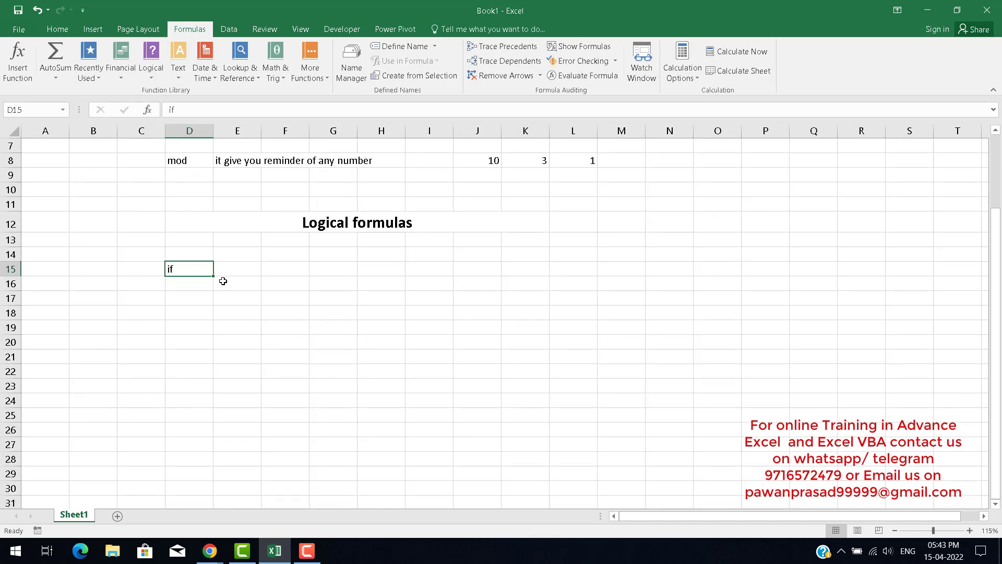
{"action": "left_click", "coordinate": [242, 271]}
{"action": "key", "text": "Left"}
{"action": "key", "text": "Right"}
{"action": "key", "text": "Right"}
{"action": "key", "text": "Left"}
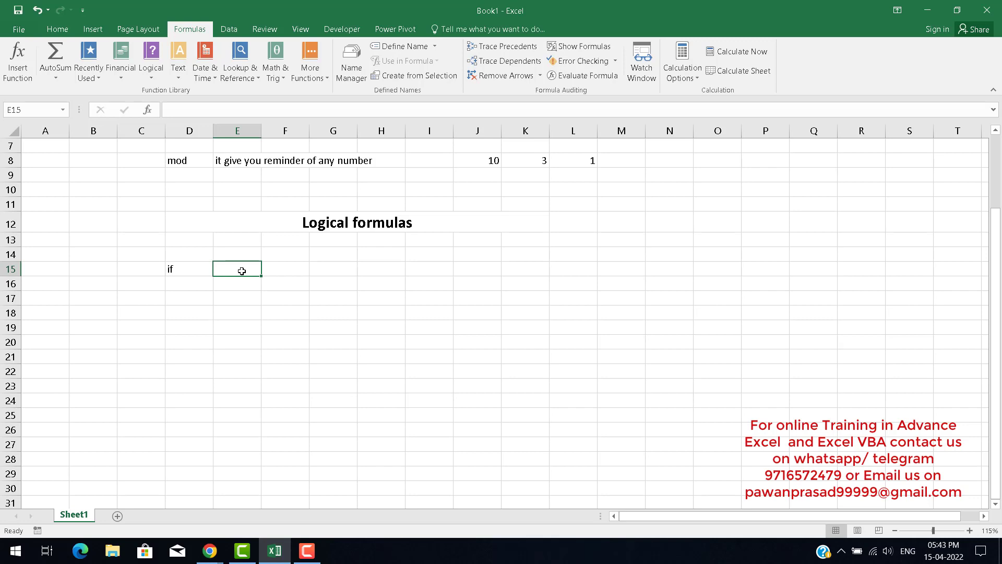
{"action": "key", "text": "Left"}
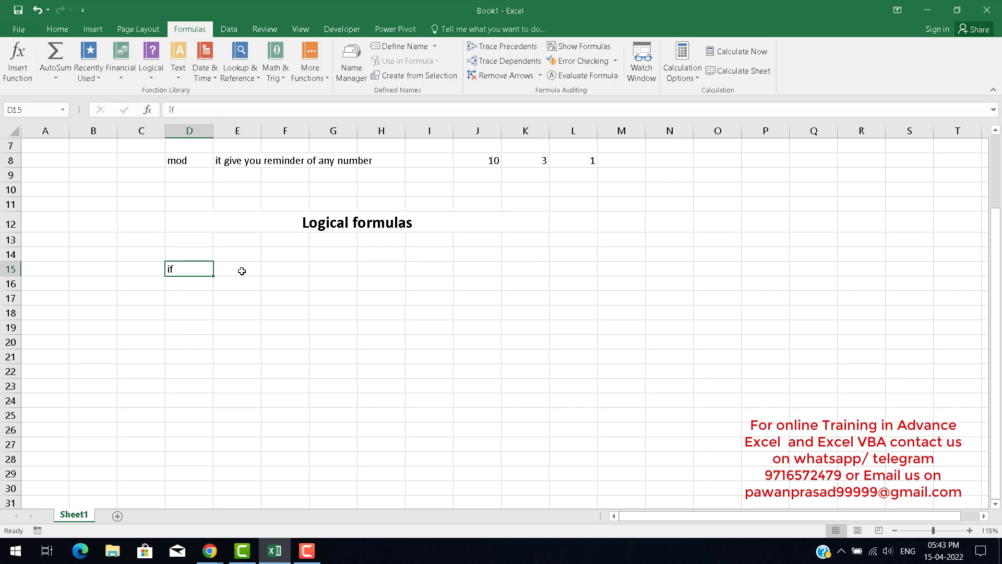
{"action": "left_click", "coordinate": [242, 271]}
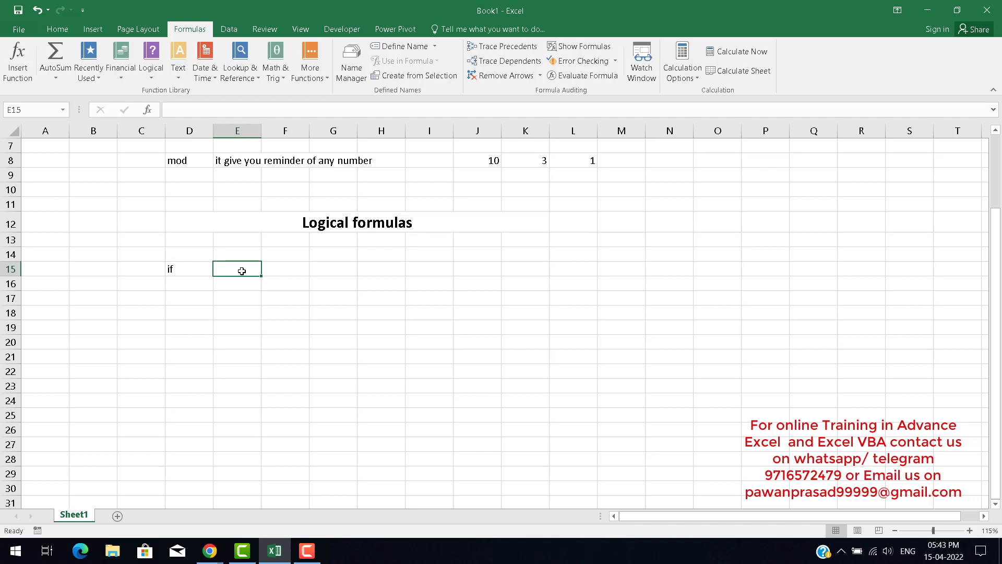
{"action": "type", "text": "if yop"}
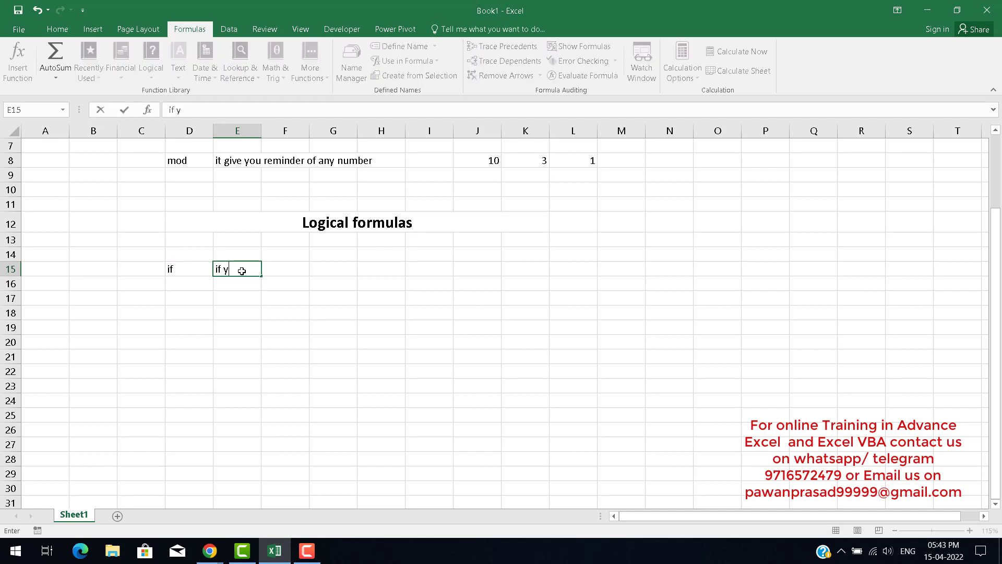
{"action": "key", "text": "BackSpace"}
{"action": "key", "text": "BackSpace"}
{"action": "key", "text": "BackSpace"}
{"action": "key", "text": "BackSpace"}
{"action": "key", "text": "BackSpace"}
{"action": "key", "text": "BackSpace"}
{"action": "key", "text": "Escape"}
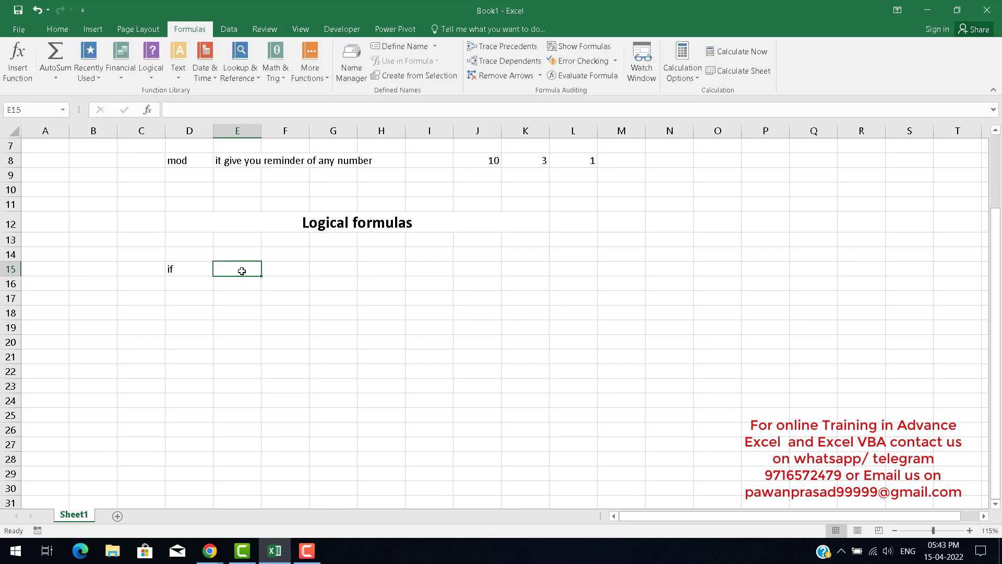
Enter the column header sales in cell K15.
{"action": "key", "text": "Left"}
{"action": "key", "text": "Down"}
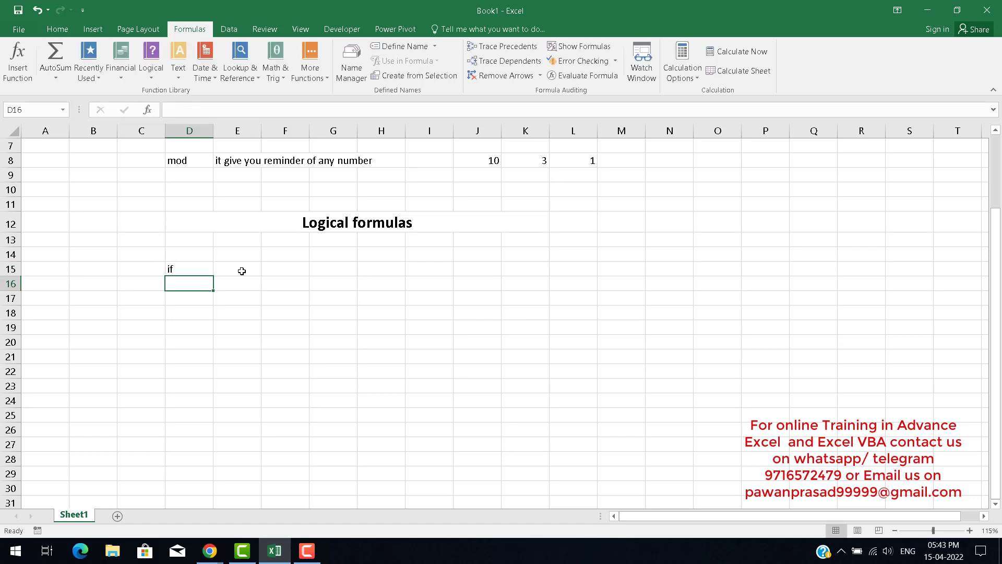
{"action": "key", "text": "Up"}
{"action": "key", "text": "Up"}
{"action": "key", "text": "Right"}
{"action": "key", "text": "Right"}
{"action": "key", "text": "Right"}
{"action": "key", "text": "Down"}
{"action": "key", "text": "Right"}
{"action": "key", "text": "Right"}
{"action": "key", "text": "Right"}
{"action": "key", "text": "Right"}
{"action": "key", "text": "Right"}
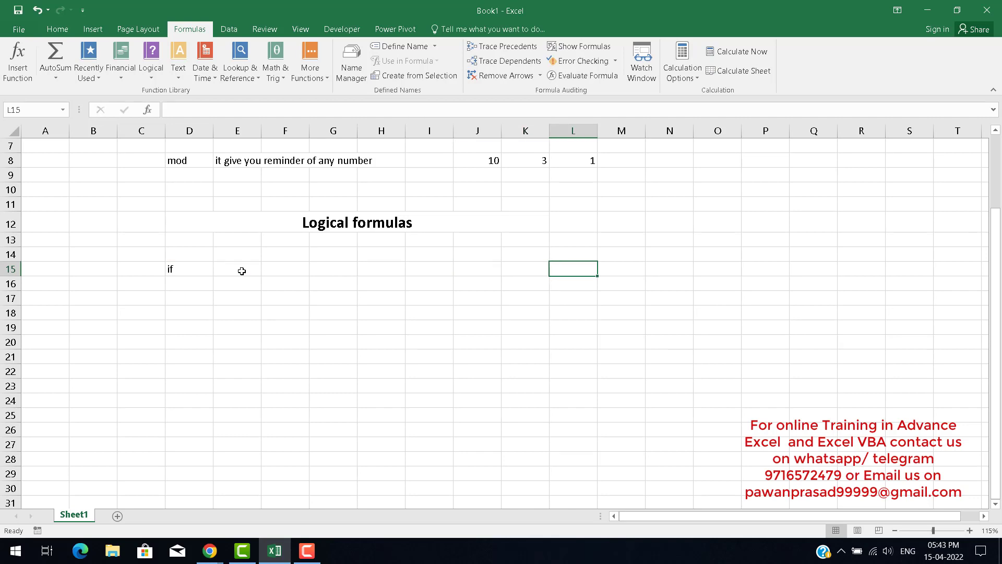
{"action": "key", "text": "Right"}
{"action": "key", "text": "Left"}
{"action": "key", "text": "Left"}
{"action": "type", "text": "45"}
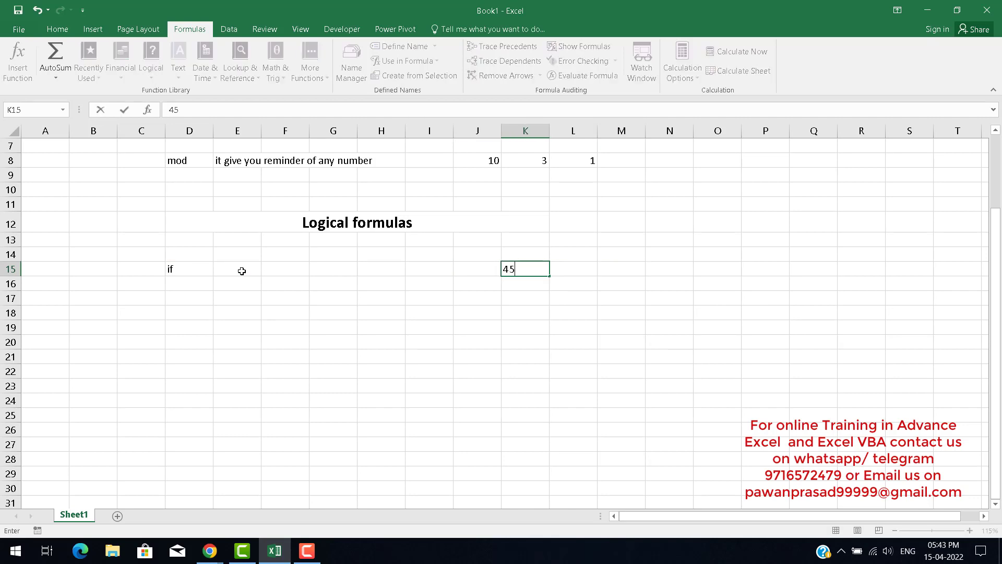
{"action": "key", "text": "Escape"}
{"action": "type", "text": "sales"}
{"action": "key", "text": "Return"}
{"action": "key", "text": "Up"}
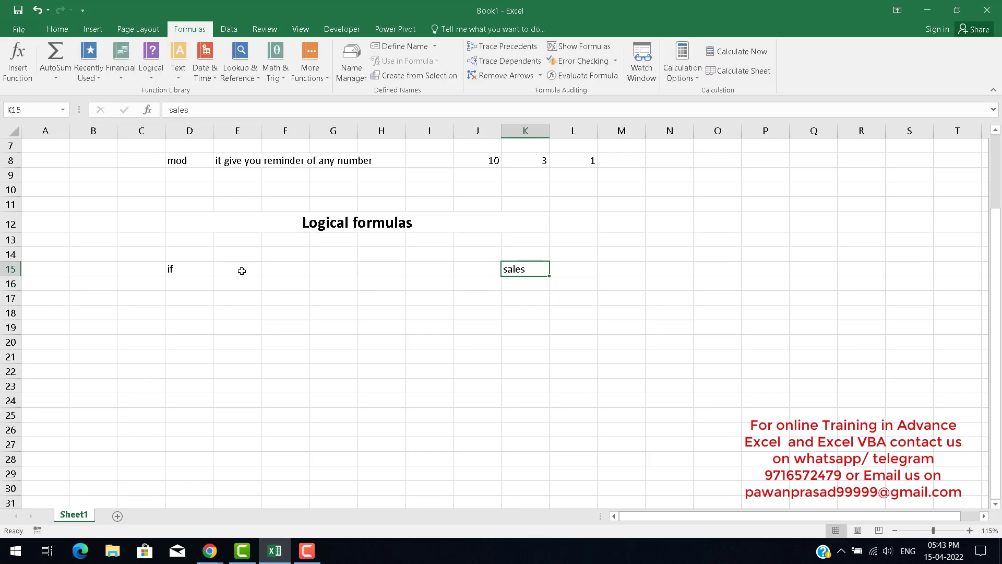
Enter the column header pname in cell J15.
{"action": "key", "text": "Left"}
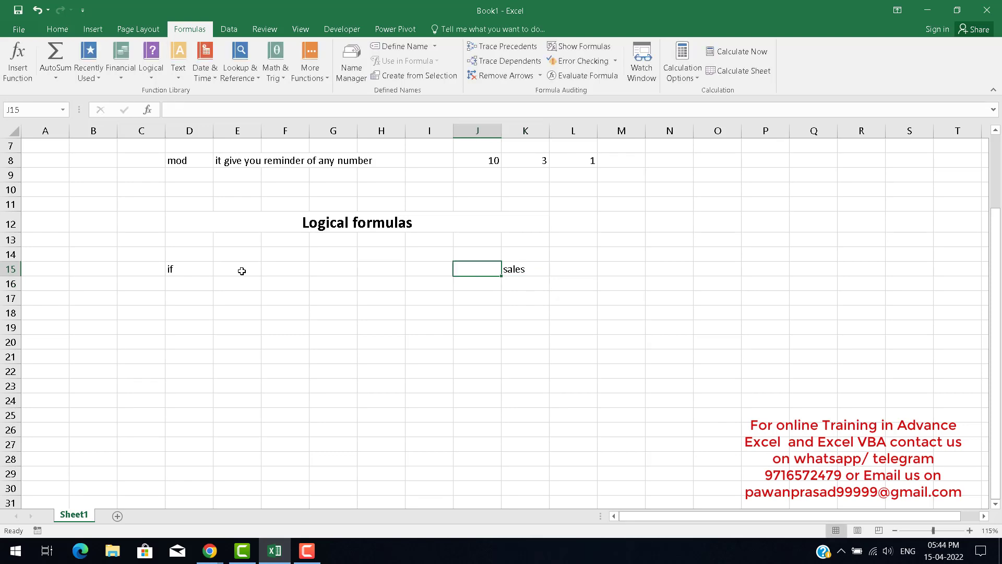
{"action": "type", "text": "prod"}
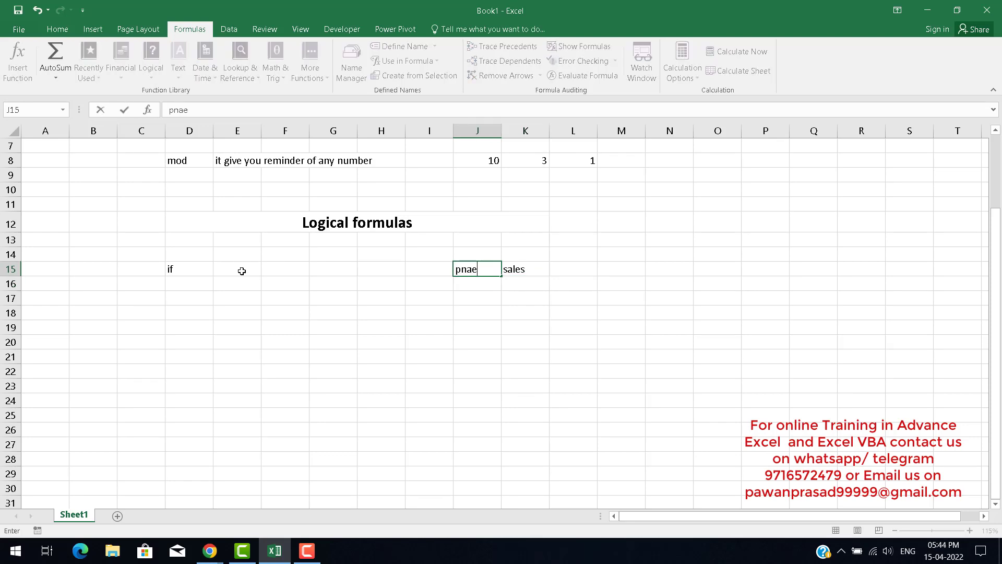
{"action": "key", "text": "BackSpace"}
{"action": "key", "text": "BackSpace"}
{"action": "key", "text": "BackSpace"}
{"action": "type", "text": "name"}
{"action": "key", "text": "Return"}
Enter p1 in J16 and fill the series down to p5 in J20.
{"action": "type", "text": "p1"}
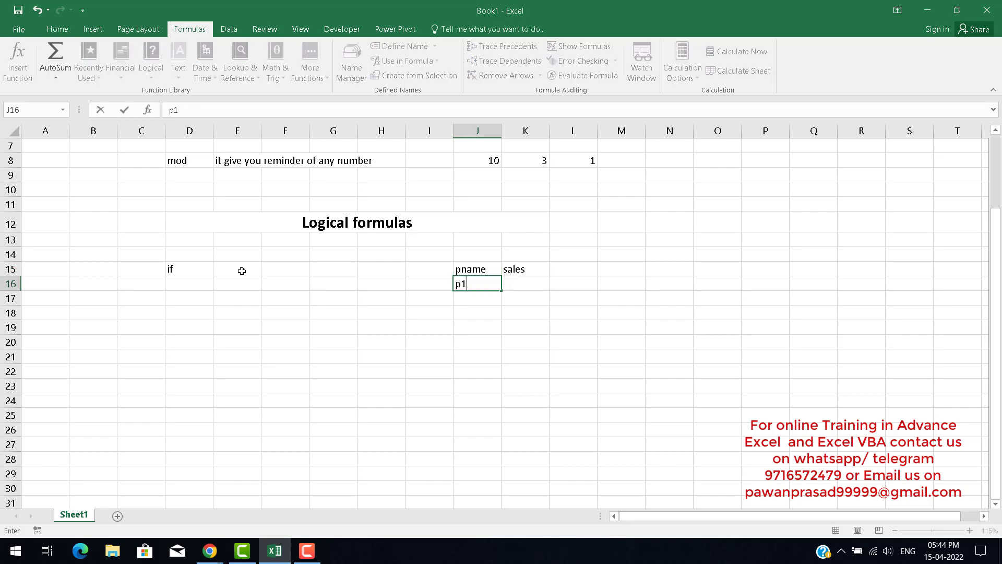
{"action": "key", "text": "Return"}
{"action": "key", "text": "Up"}
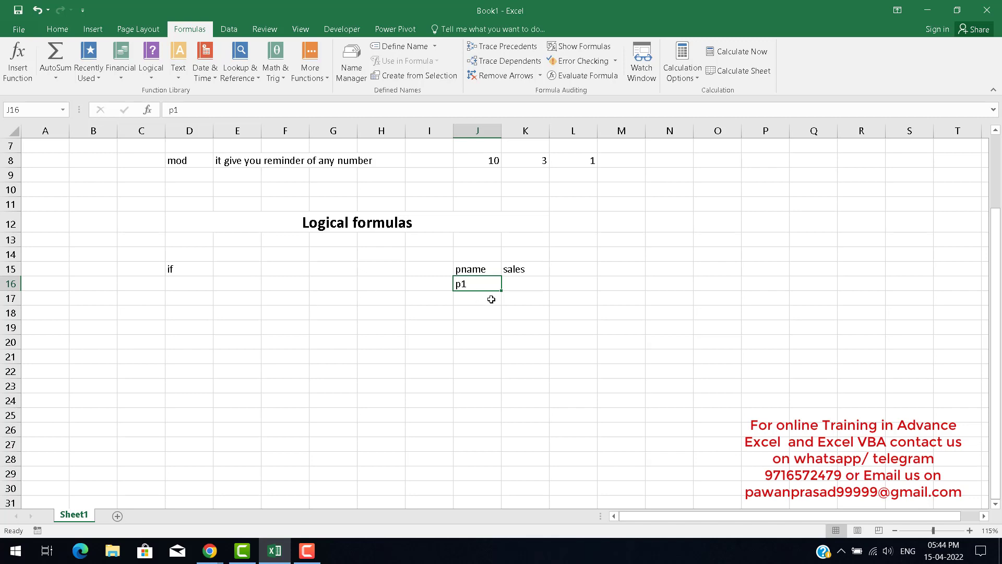
{"action": "left_click_drag", "start_coordinate": [501, 290], "coordinate": [517, 342]}
Enter the formula =RANDBETWEEN(100,500) in K16 to generate a random sales figure.
{"action": "left_click", "coordinate": [542, 283]}
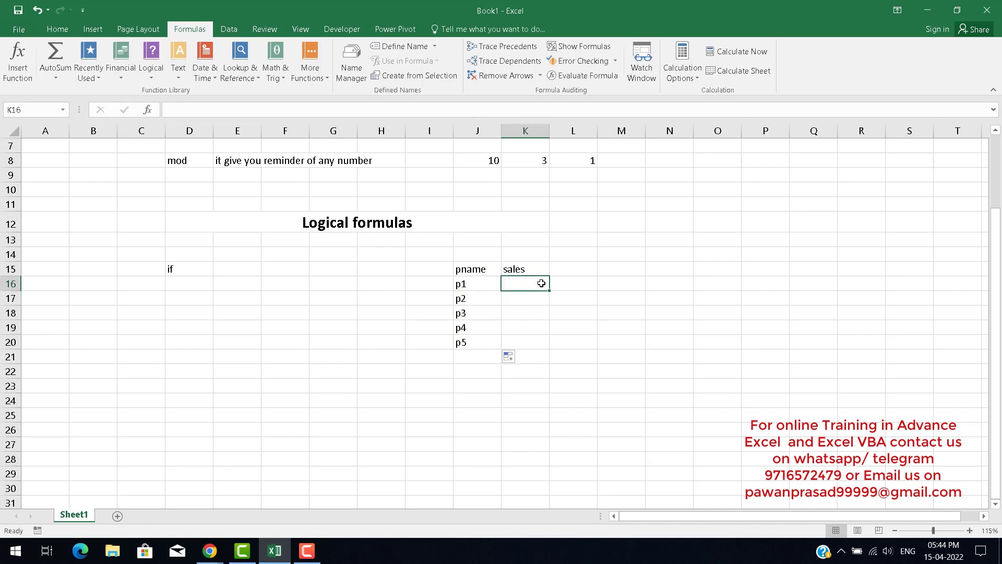
{"action": "type", "text": "=ra"}
{"action": "key", "text": "Down"}
{"action": "key", "text": "Down"}
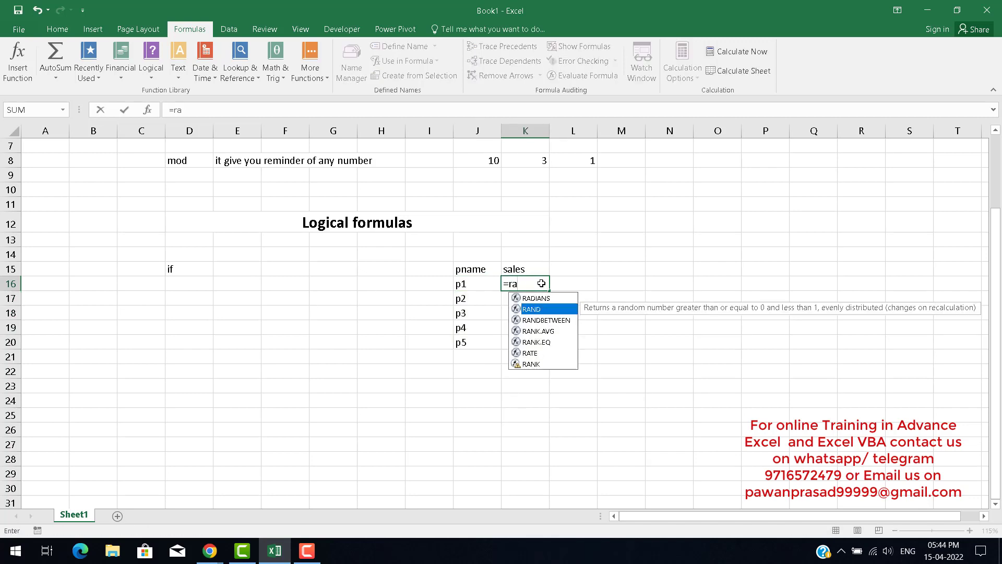
{"action": "key", "text": "Tab"}
{"action": "type", "text": "100,500"}
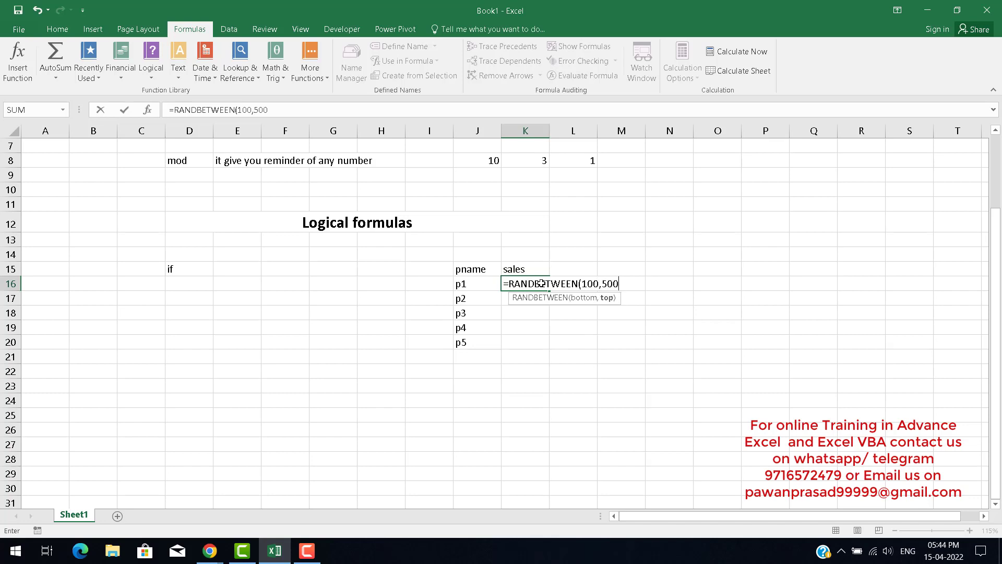
{"action": "key", "text": "ctrl+Return"}
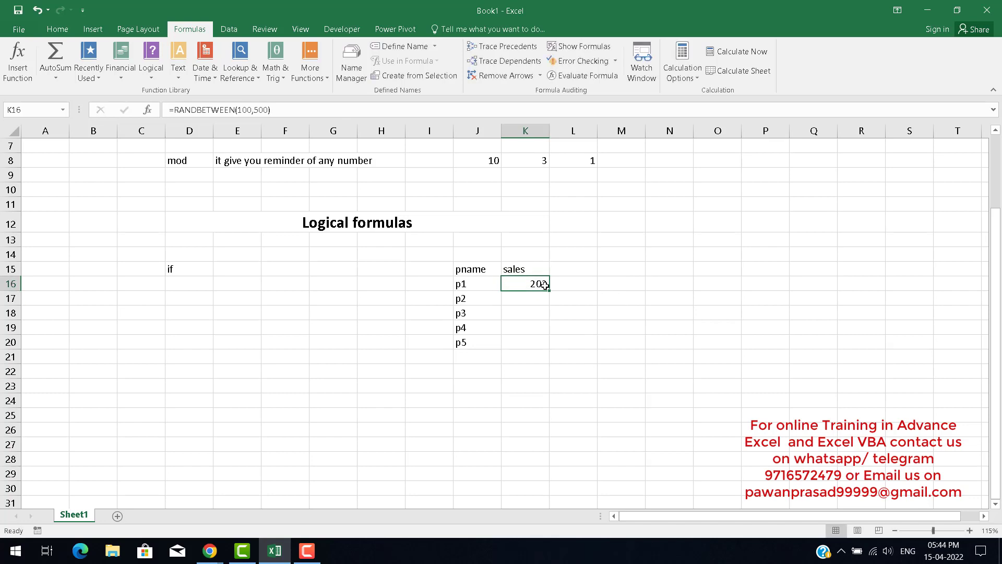
Fill the RANDBETWEEN formula down to K20, then copy and paste the sales figures as values.
{"action": "double_click", "coordinate": [550, 290]}
{"action": "key", "text": "ctrl+c"}
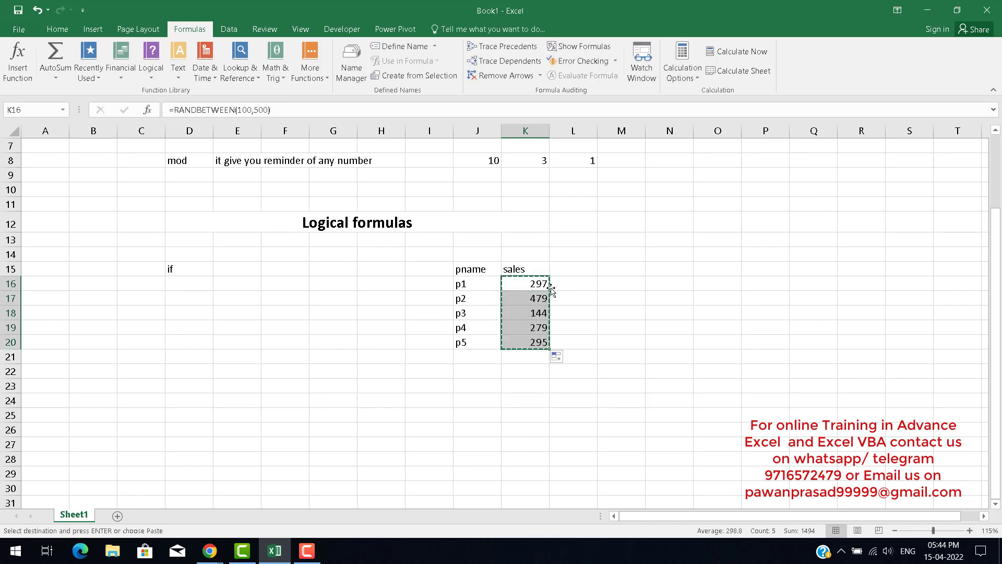
{"action": "key", "text": "ctrl+alt+v"}
{"action": "key", "text": "Down"}
{"action": "key", "text": "Down"}
{"action": "key", "text": "Return"}
{"action": "key", "text": "Escape"}
Enter the column header comisson in cell L15.
{"action": "key", "text": "Up"}
{"action": "key", "text": "Right"}
{"action": "type", "text": "com"}
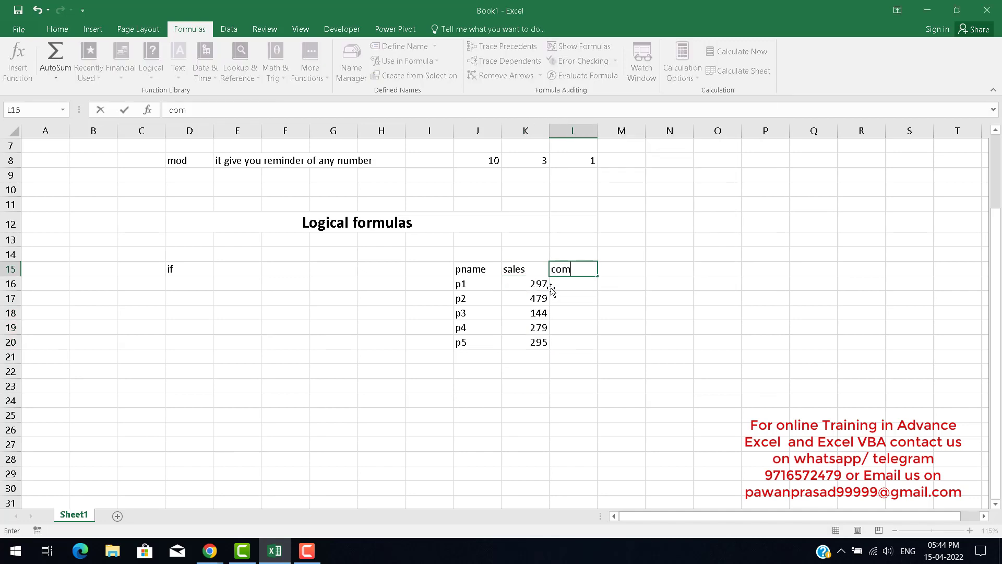
{"action": "type", "text": "isson"}
{"action": "key", "text": "BackSpace"}
{"action": "type", "text": "m"}
{"action": "key", "text": "Return"}
{"action": "key", "text": "Down"}
{"action": "key", "text": "Up"}
{"action": "key", "text": "Up"}
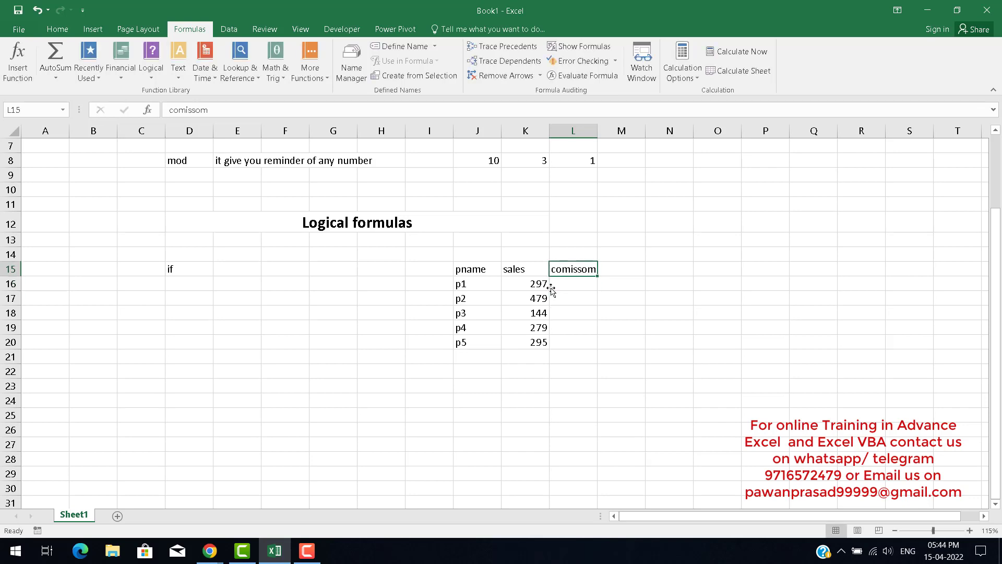
{"action": "key", "text": "F2"}
{"action": "key", "text": "BackSpace"}
{"action": "type", "text": "n"}
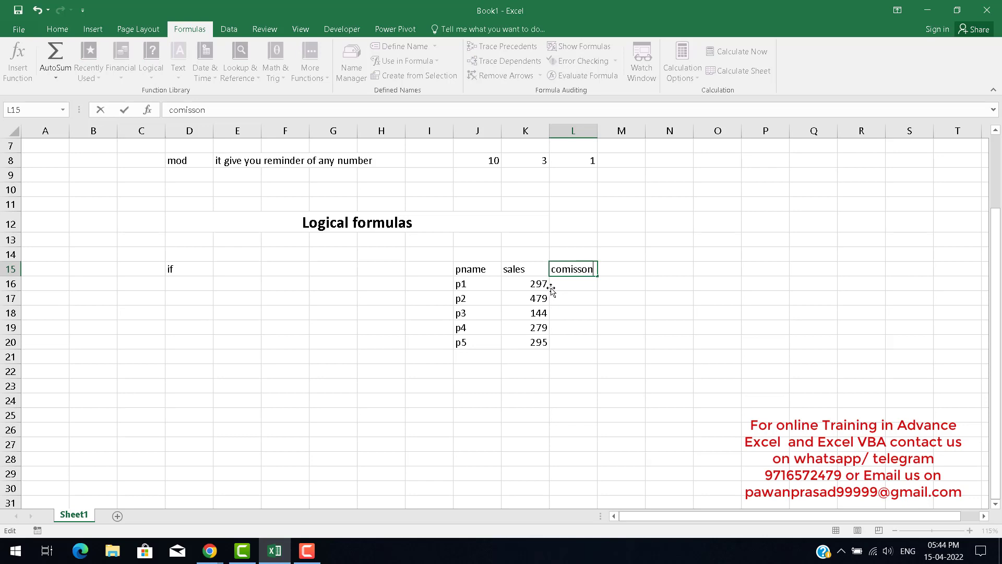
{"action": "key", "text": "Return"}
Enter the label sales in N16 and the threshold value 400 in N17.
{"action": "key", "text": "Up"}
{"action": "key", "text": "Right"}
{"action": "key", "text": "Right"}
{"action": "key", "text": "Right"}
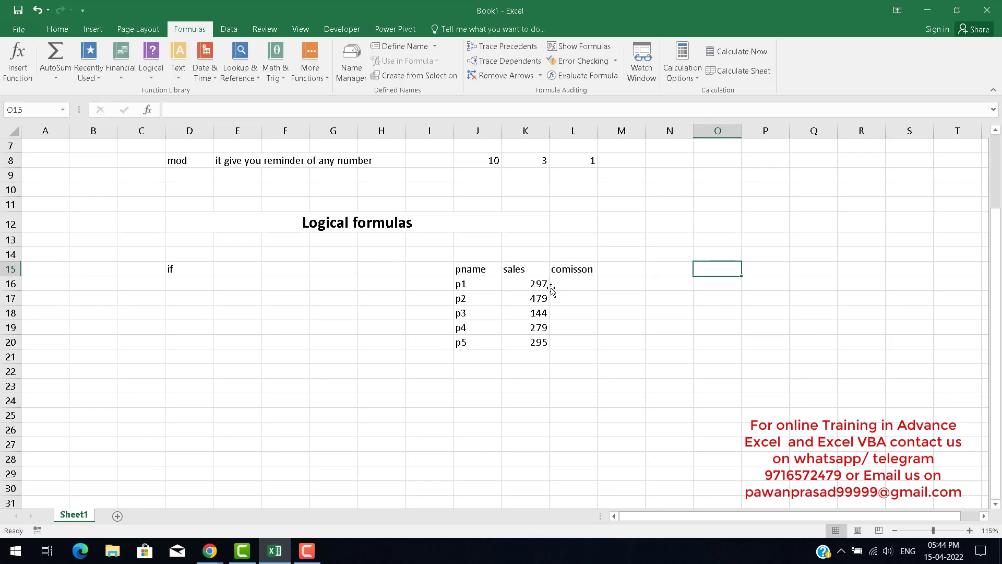
{"action": "key", "text": "Left"}
{"action": "key", "text": "Down"}
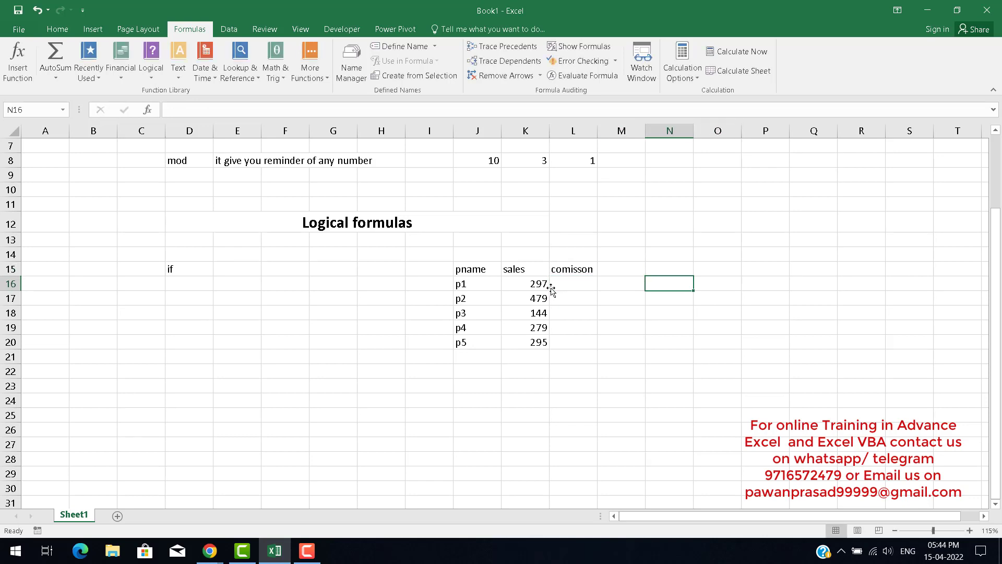
{"action": "type", "text": "sales"}
{"action": "key", "text": "Return"}
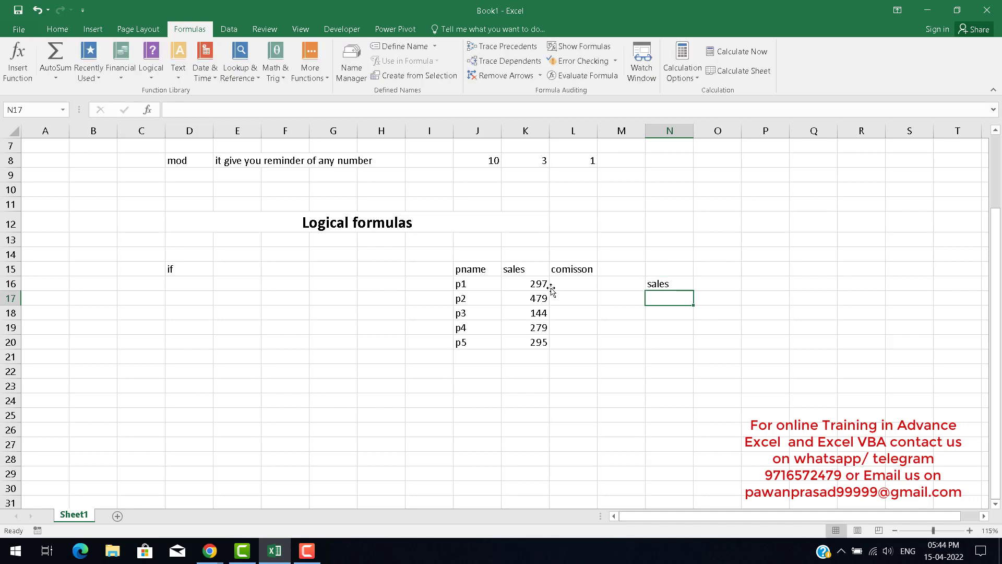
{"action": "type", "text": "400"}
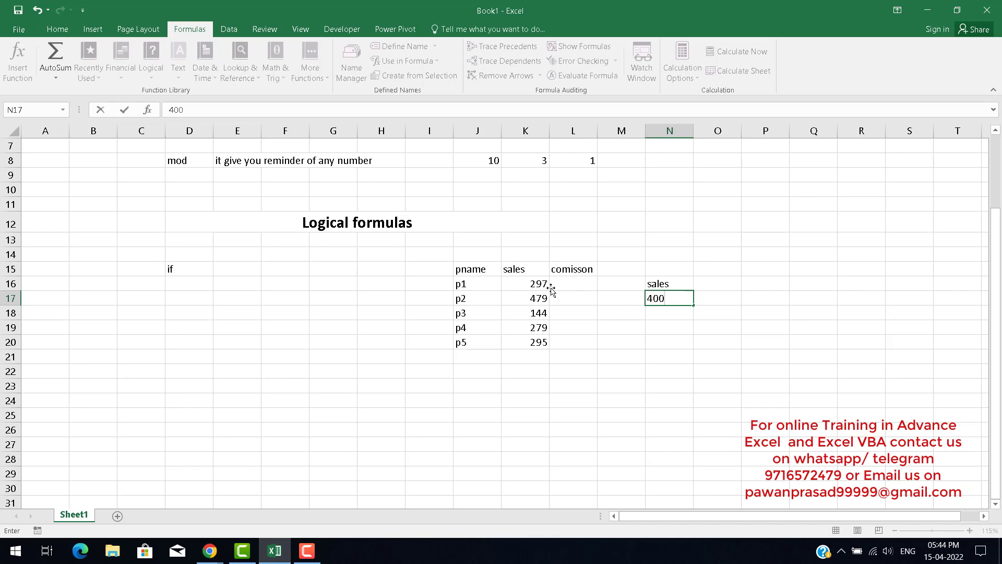
{"action": "key", "text": "ctrl+Return"}
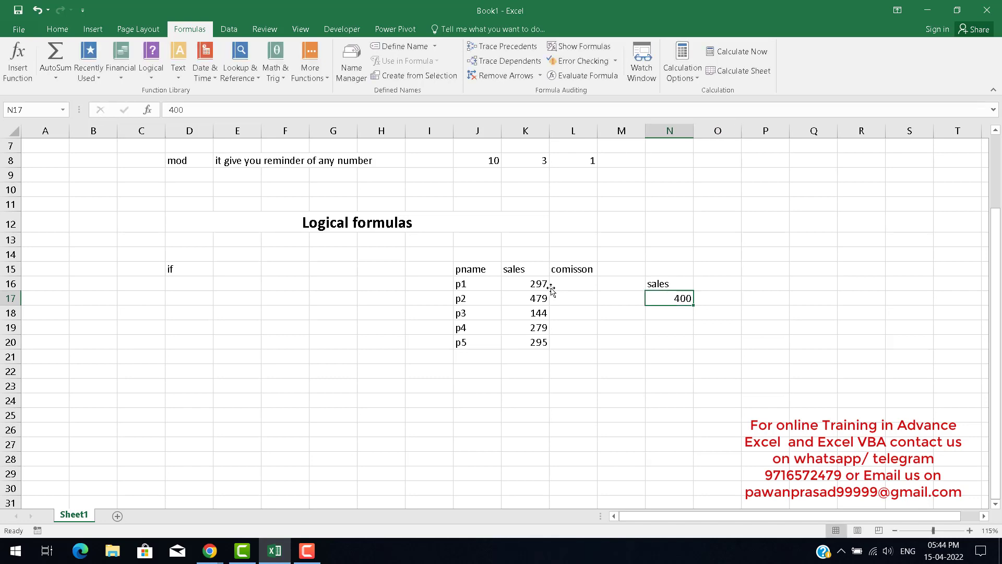
Move the sales label and the 400 threshold one column right, into O16:O17.
{"action": "key", "text": "F2"}
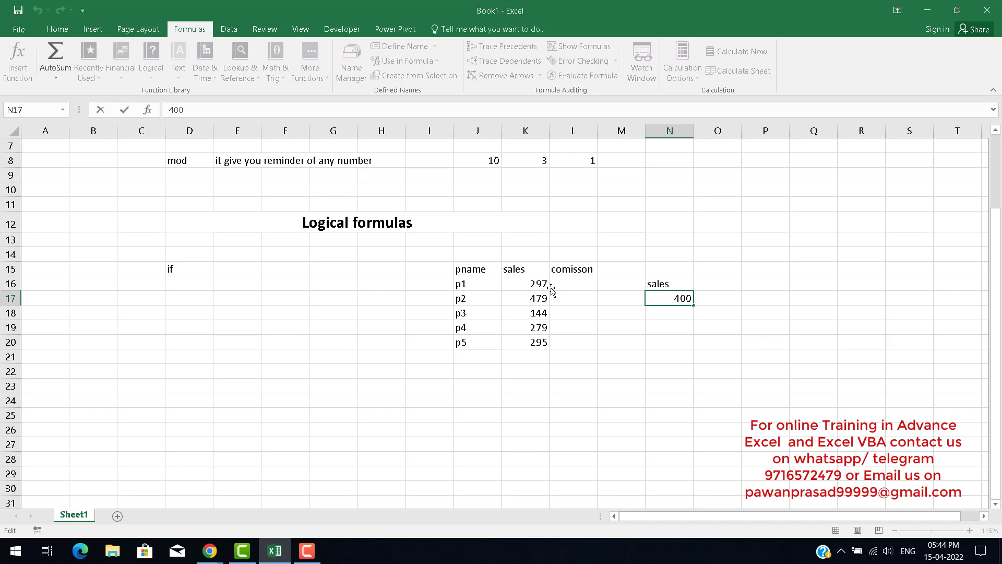
{"action": "key", "text": "Home"}
{"action": "key", "text": "Escape"}
{"action": "key", "text": "Up"}
{"action": "key", "text": "shift+Down"}
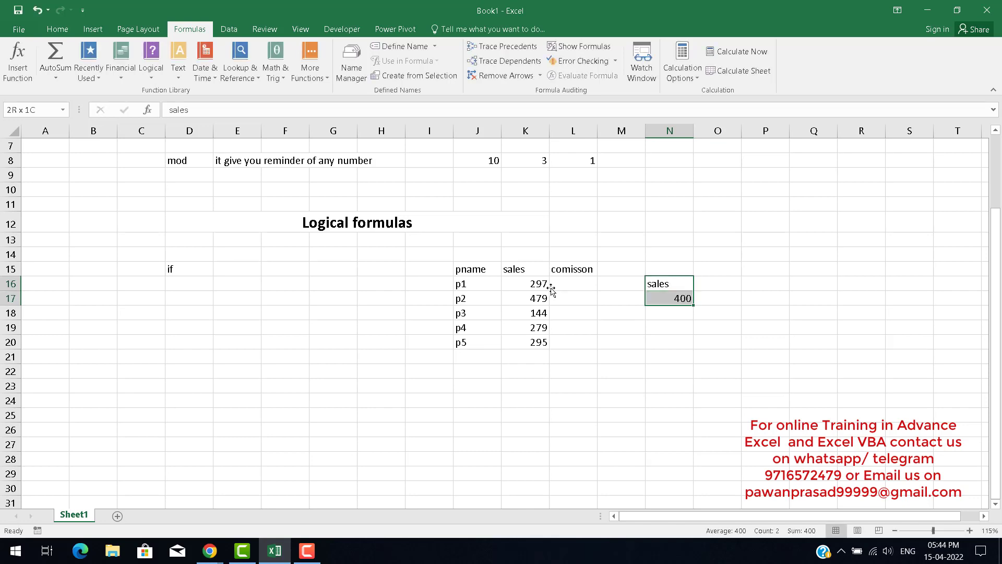
{"action": "key", "text": "ctrl+c"}
{"action": "key", "text": "Right"}
{"action": "key", "text": "ctrl+v"}
{"action": "key", "text": "Down"}
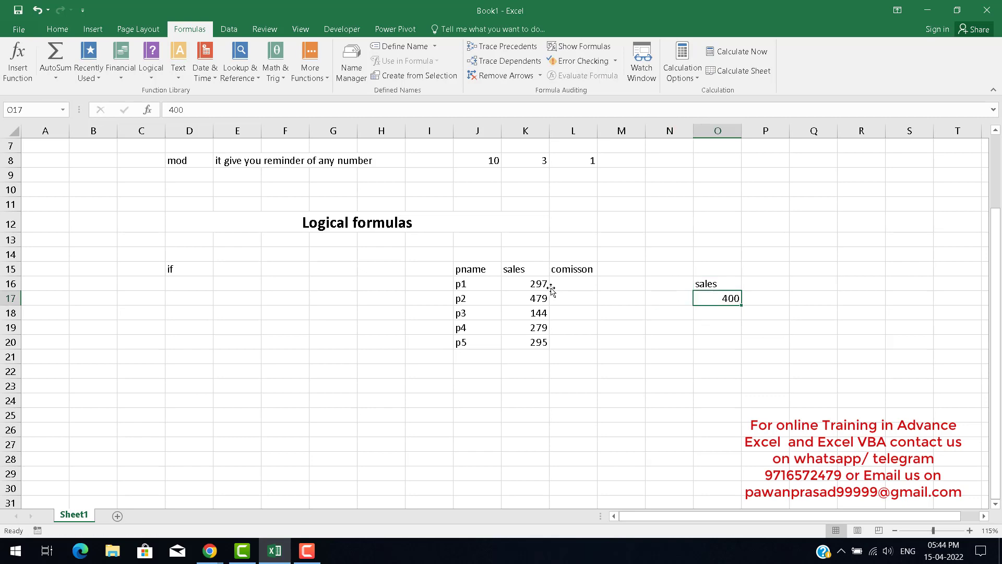
Enter the label more than in N17, beside the threshold value.
{"action": "key", "text": "Left"}
{"action": "type", "text": "more than"}
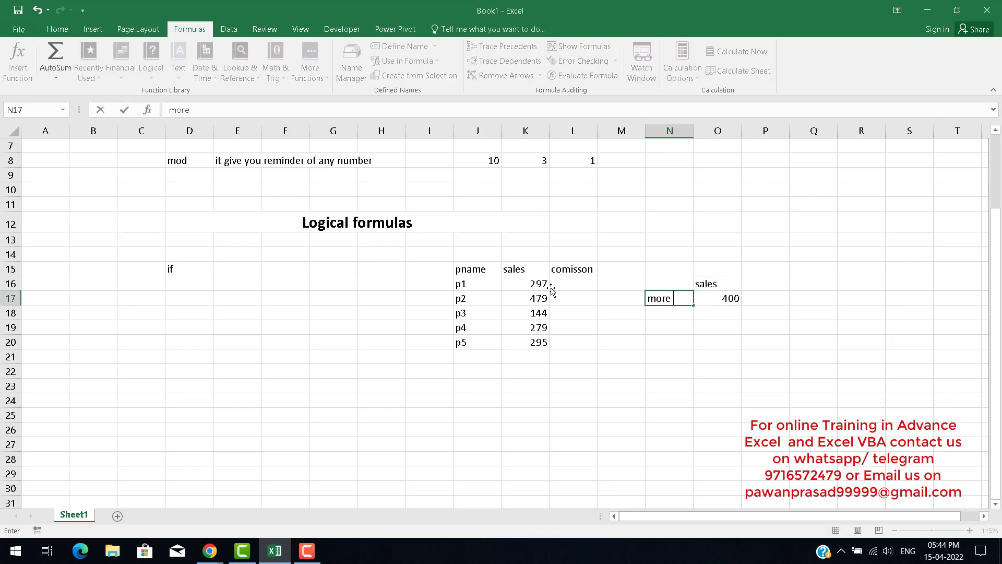
{"action": "key", "text": "Right"}
{"action": "key", "text": "Right"}
{"action": "key", "text": "Up"}
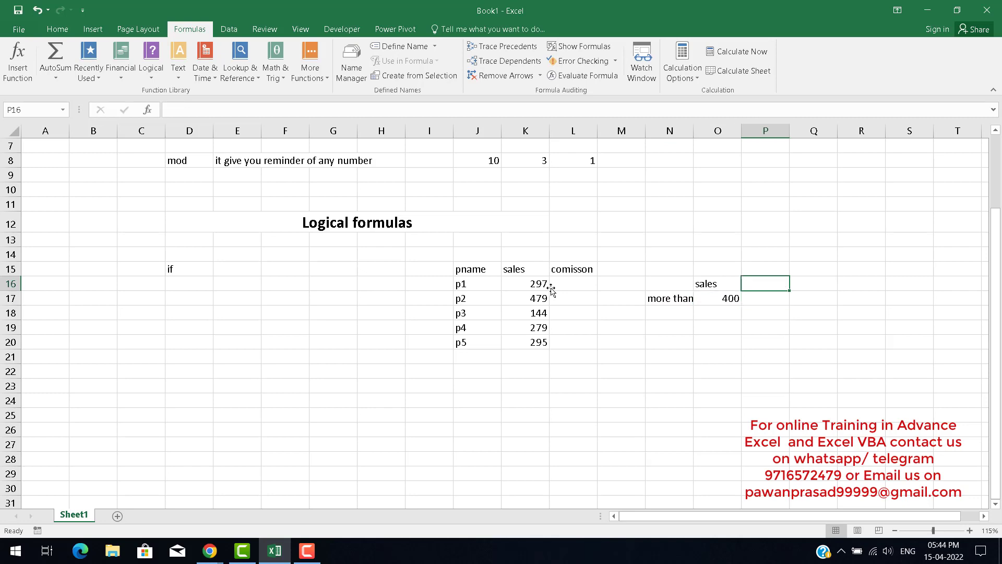
Enter the header commison in P16 and the commission rate 15% in P17.
{"action": "type", "text": "commiso"}
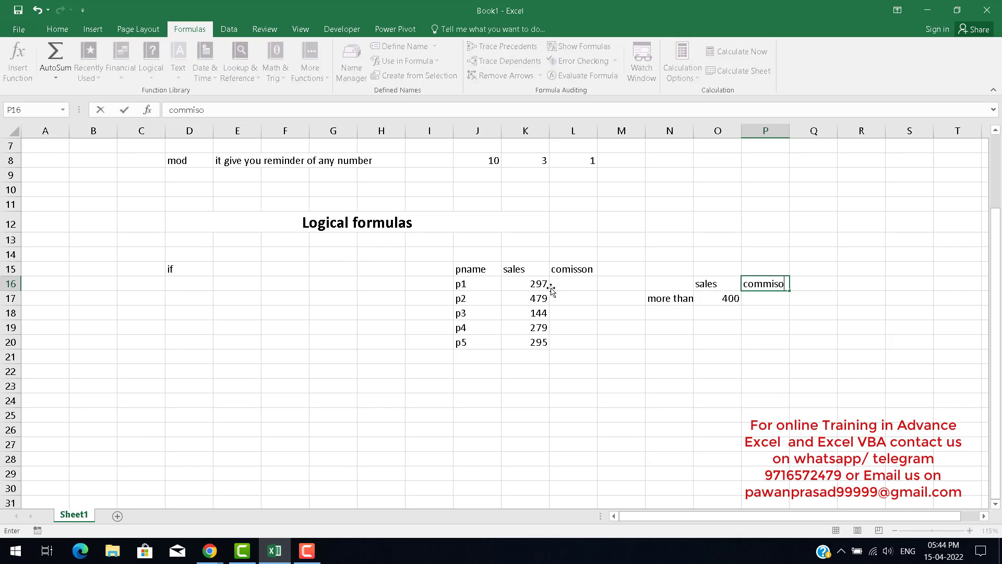
{"action": "type", "text": "n"}
{"action": "key", "text": "Return"}
{"action": "type", "text": "1"}
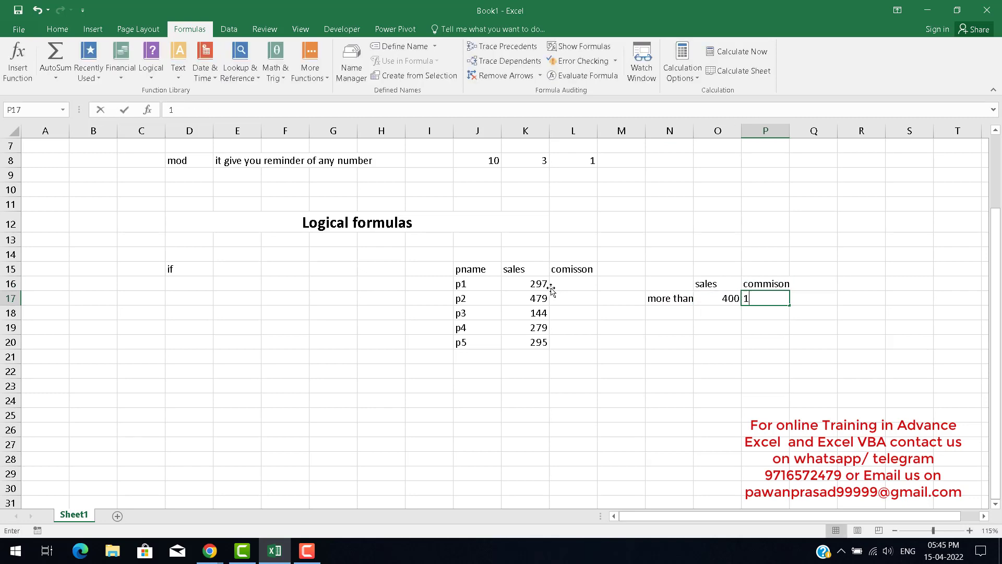
{"action": "type", "text": "5%"}
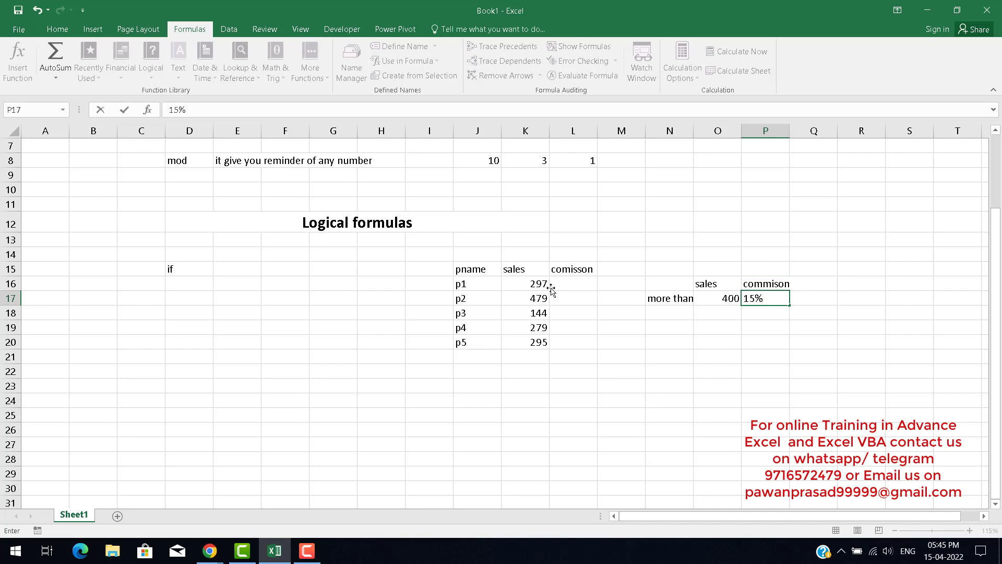
{"action": "key", "text": "Return"}
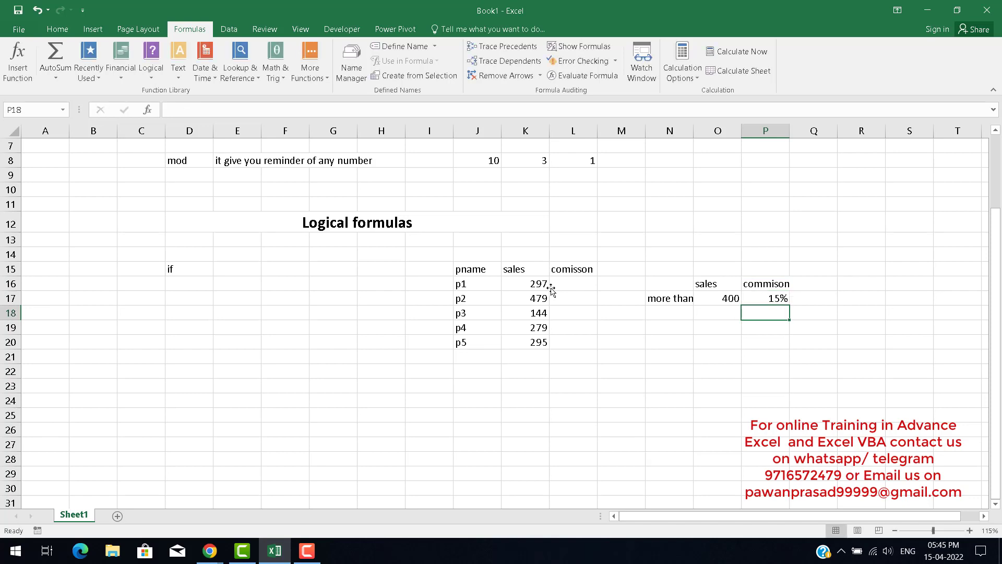
Append a percent sign to the L15 header so it reads comisson%.
{"action": "key", "text": "Left"}
{"action": "key", "text": "Left"}
{"action": "key", "text": "Left"}
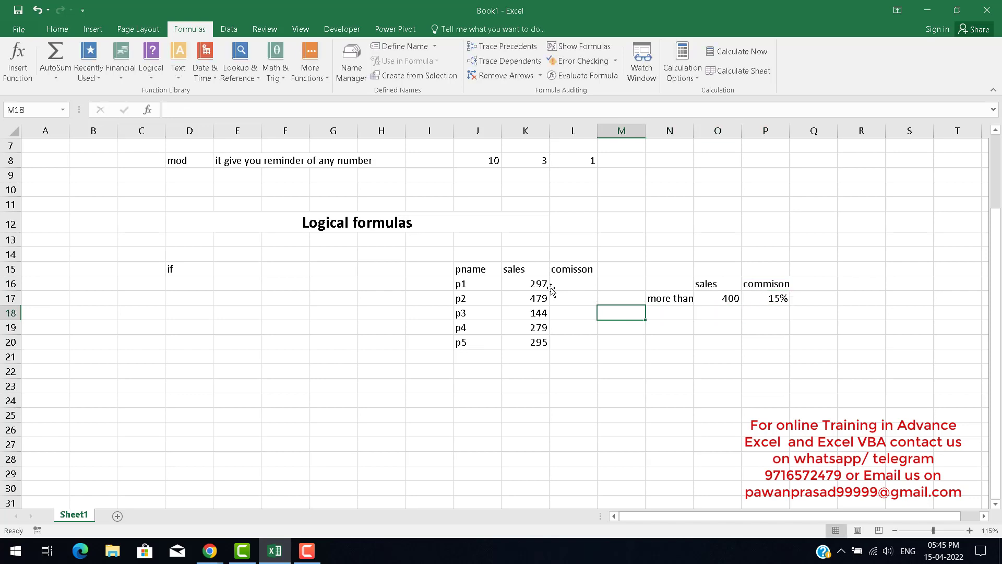
{"action": "key", "text": "Up"}
{"action": "key", "text": "Up"}
{"action": "key", "text": "Left"}
{"action": "key", "text": "Left"}
{"action": "key", "text": "Up"}
{"action": "key", "text": "Right"}
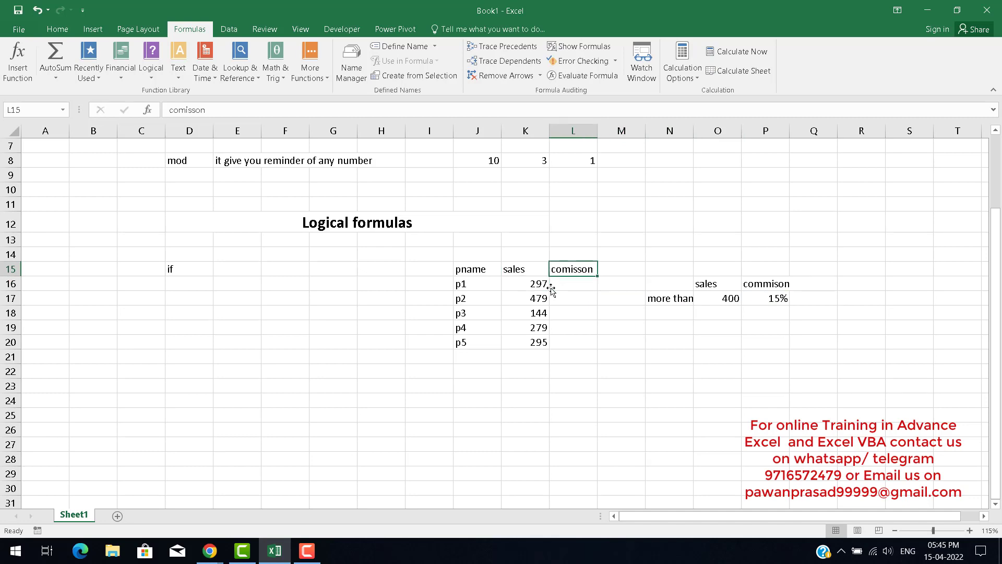
{"action": "key", "text": "F2"}
{"action": "type", "text": "%"}
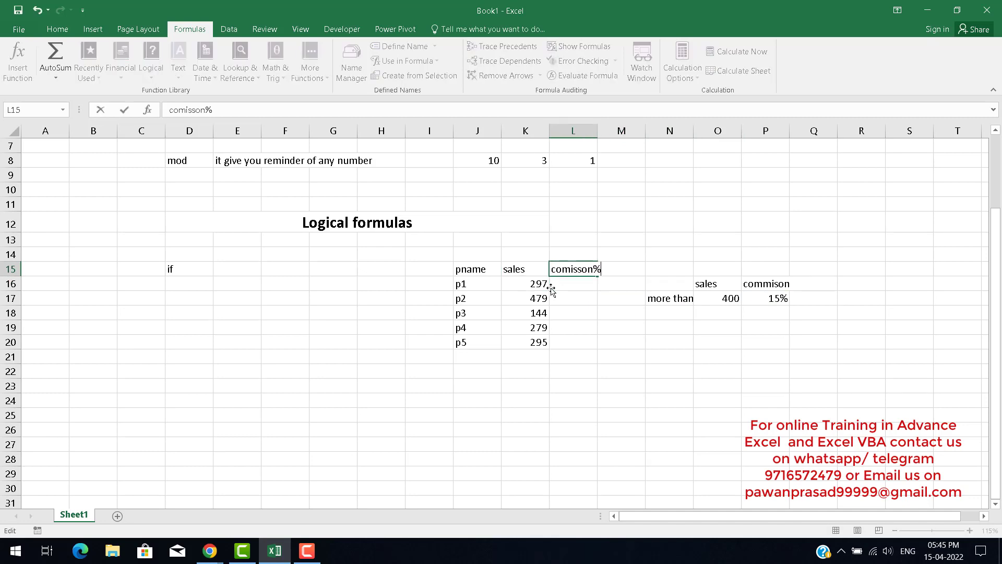
{"action": "key", "text": "Return"}
Enter the header commAmt in M15 and autofit the width of column L.
{"action": "key", "text": "Up"}
{"action": "key", "text": "Right"}
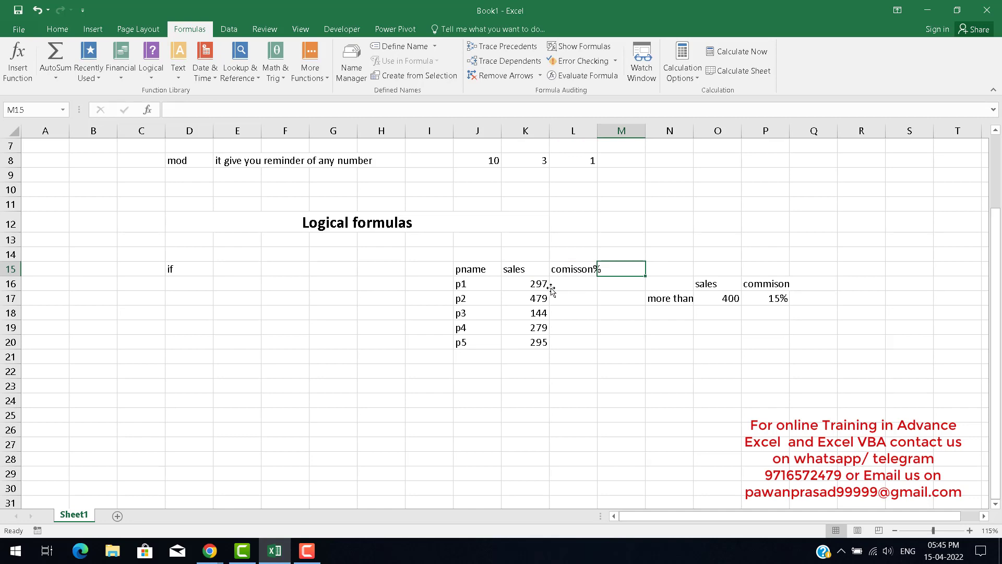
{"action": "type", "text": "comm"}
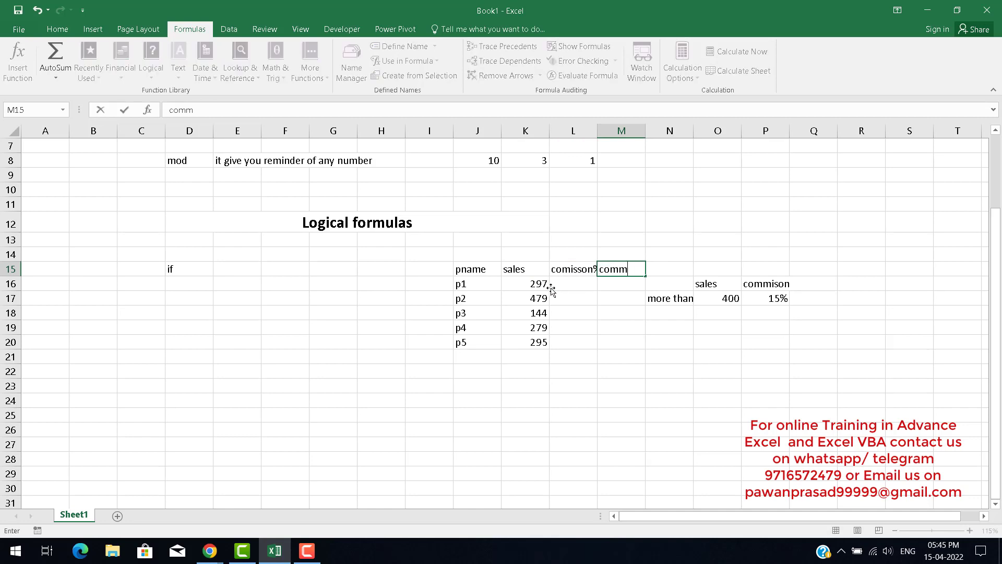
{"action": "type", "text": "Amt"}
{"action": "key", "text": "Left"}
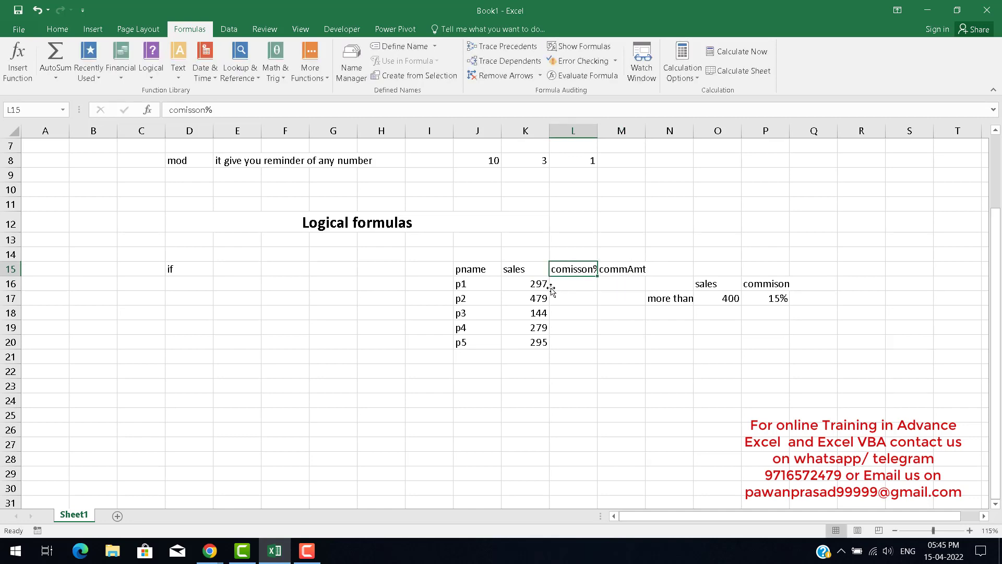
{"action": "double_click", "coordinate": [598, 130]}
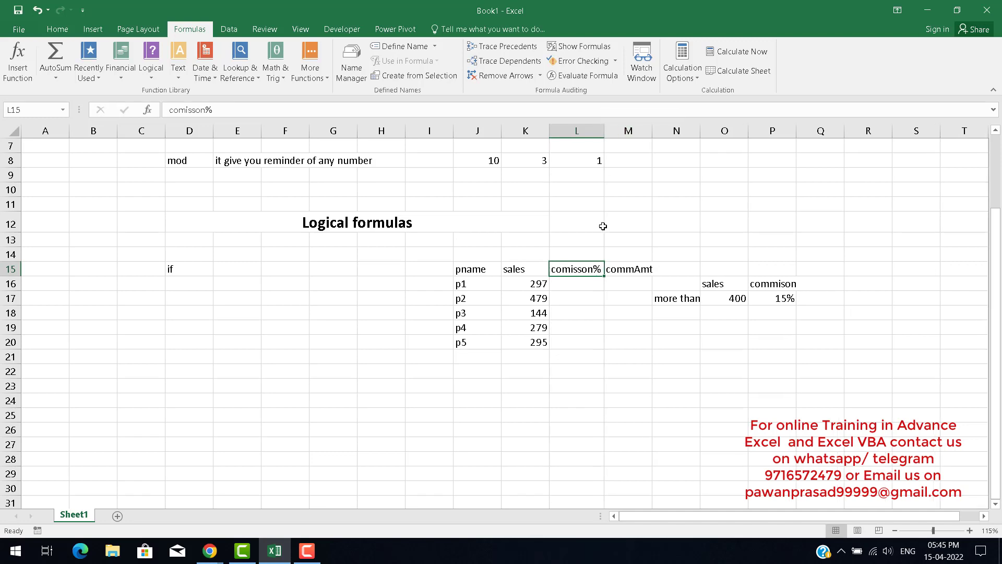
{"action": "left_click", "coordinate": [582, 282]}
{"action": "type", "text": "="}
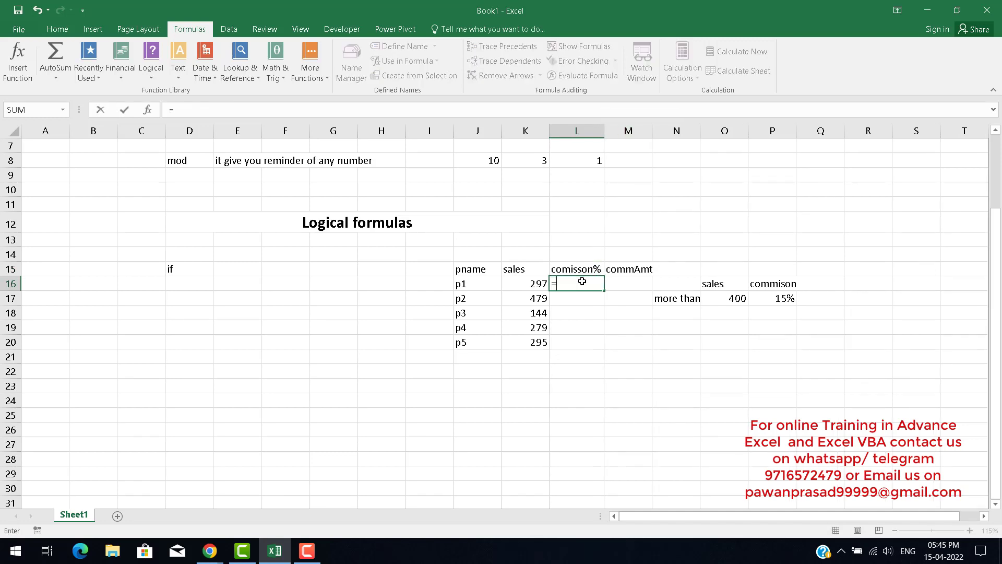
{"action": "key", "text": "Escape"}
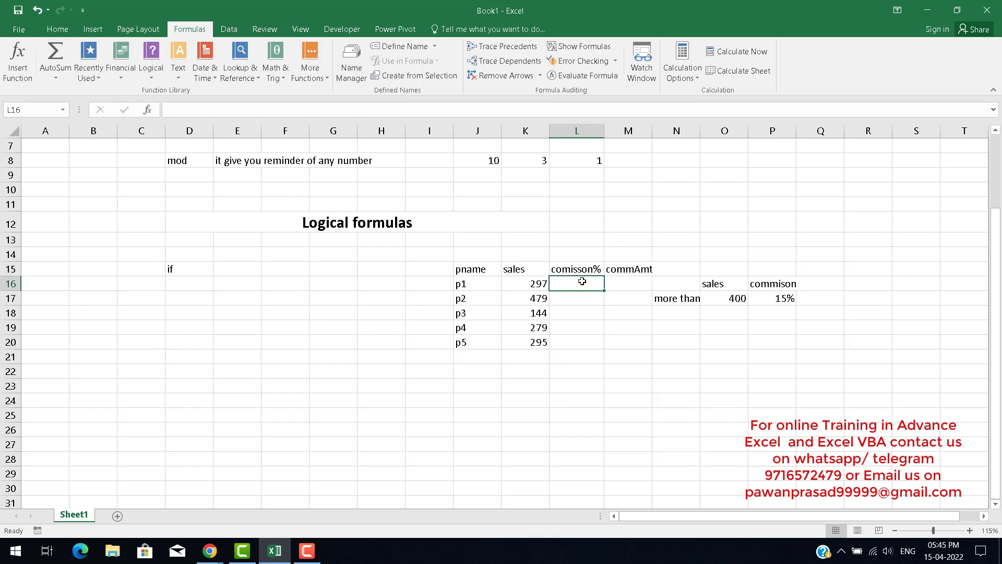
{"action": "key", "text": "Right"}
{"action": "key", "text": "Right"}
{"action": "key", "text": "Right"}
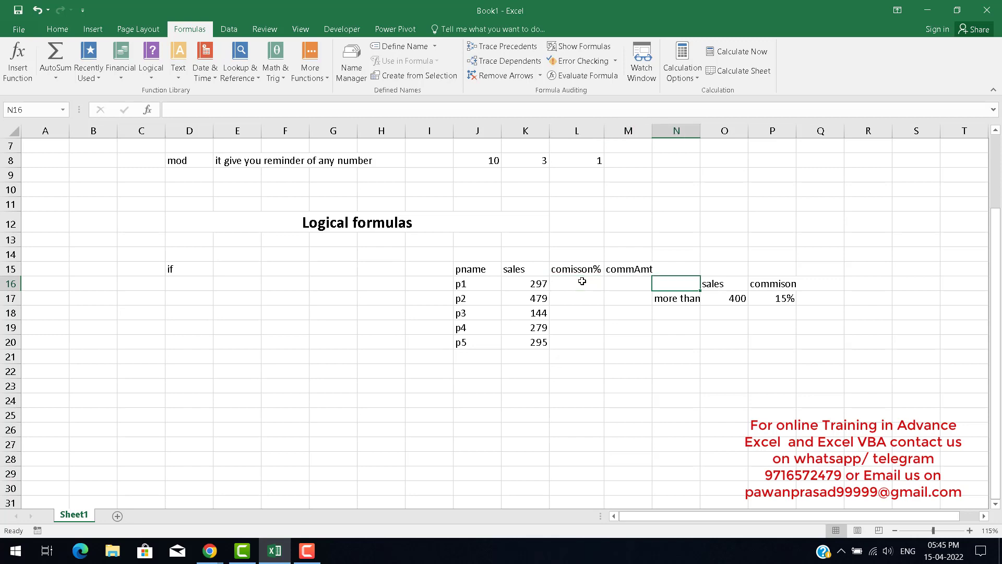
{"action": "key", "text": "Down"}
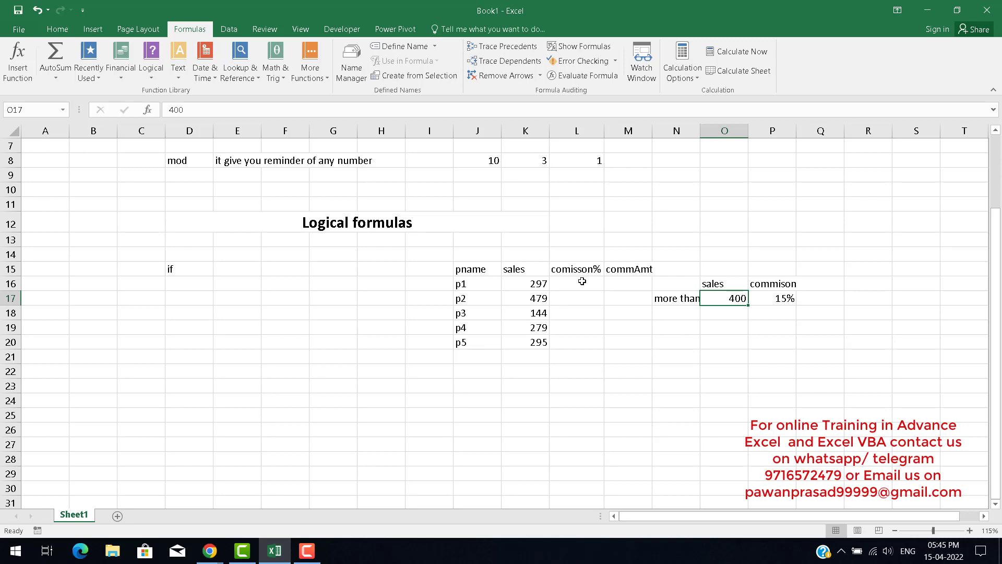
{"action": "key", "text": "Left"}
{"action": "key", "text": "Left"}
{"action": "key", "text": "Left"}
{"action": "key", "text": "Left"}
{"action": "key", "text": "Down"}
{"action": "key", "text": "Down"}
{"action": "key", "text": "Down"}
{"action": "key", "text": "Down"}
{"action": "key", "text": "Down"}
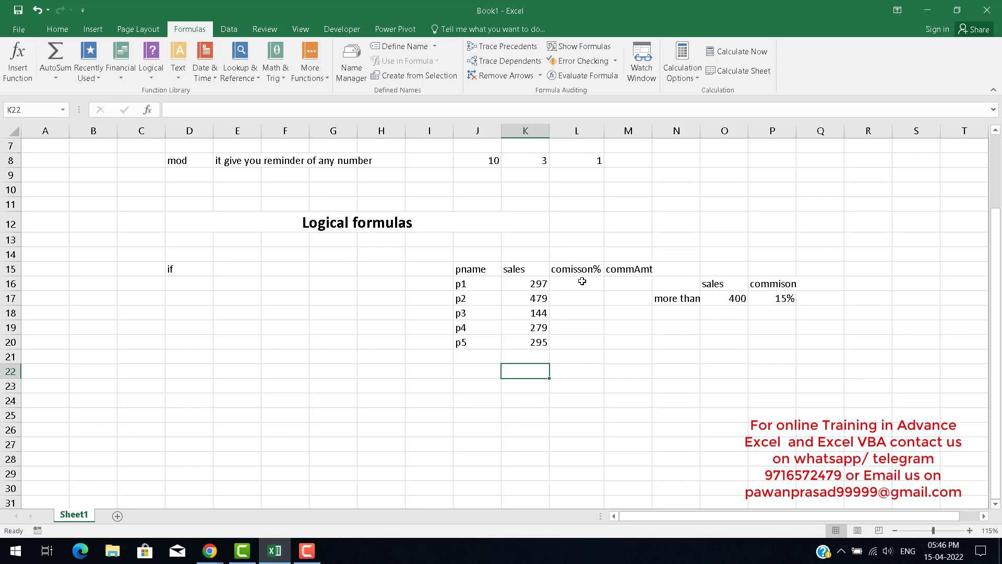
{"action": "key", "text": "Up"}
{"action": "key", "text": "Up"}
{"action": "key", "text": "Up"}
{"action": "key", "text": "Up"}
{"action": "key", "text": "Up"}
{"action": "key", "text": "Up"}
Start an IF formula in L16, using the sales cell K16 in its logical test.
{"action": "left_click", "coordinate": [582, 281]}
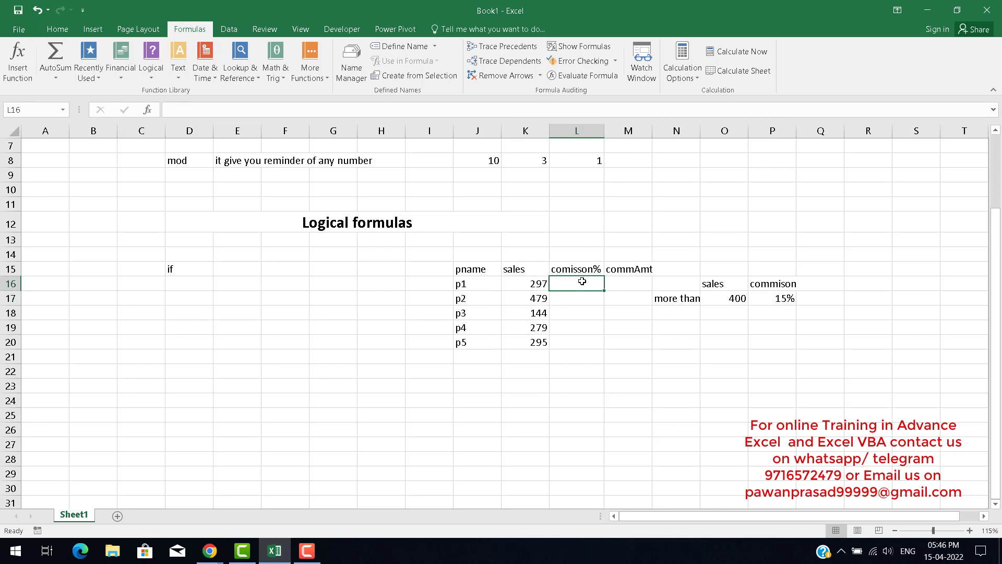
{"action": "type", "text": "="}
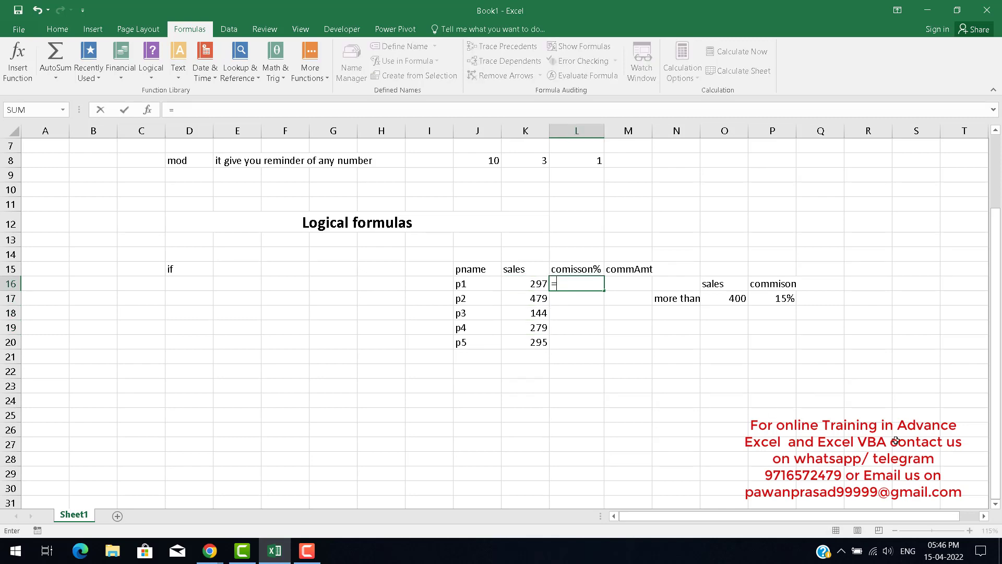
{"action": "type", "text": "if"}
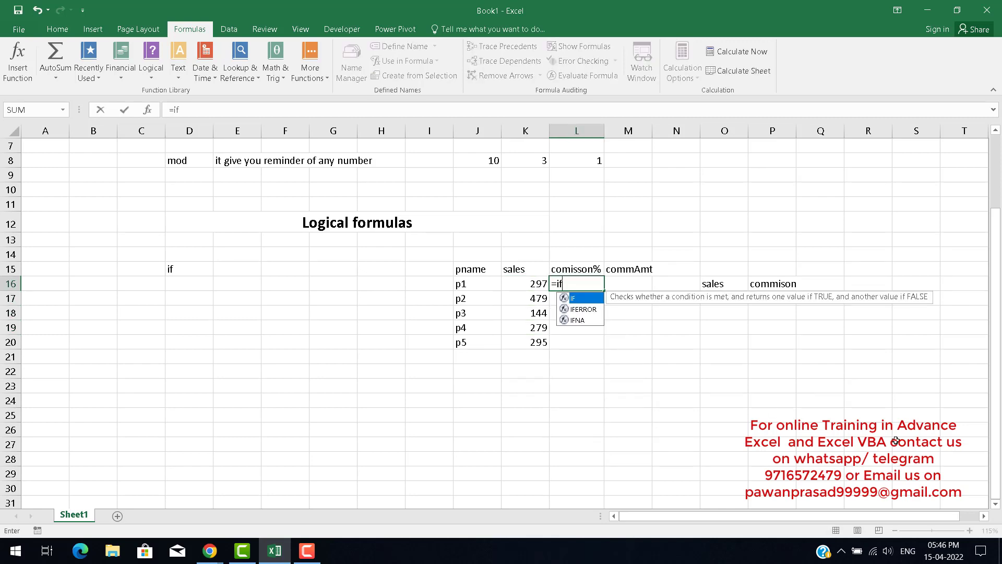
{"action": "key", "text": "Tab"}
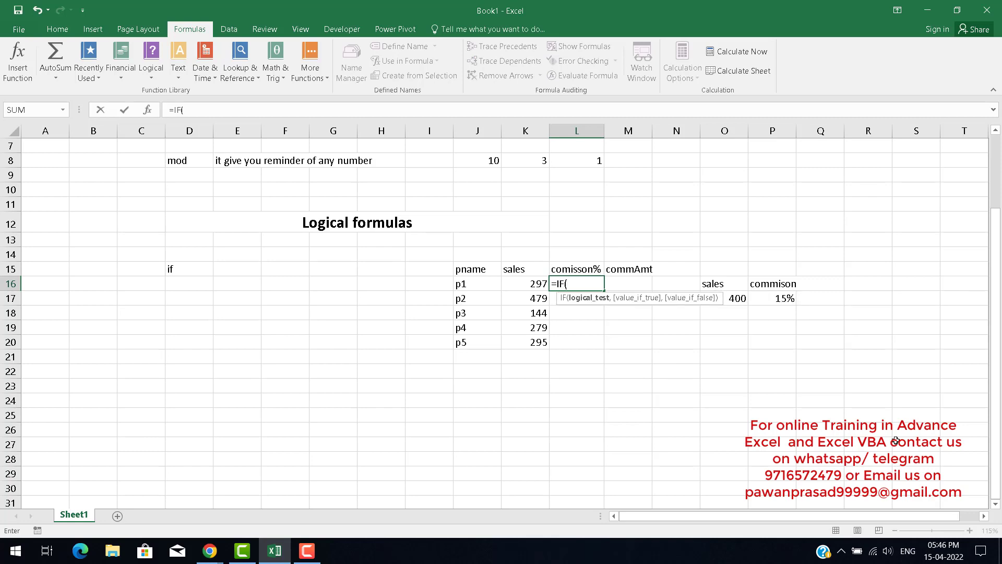
{"action": "scroll", "coordinate": [894, 329], "scroll_direction": "down", "scroll_amount": 1}
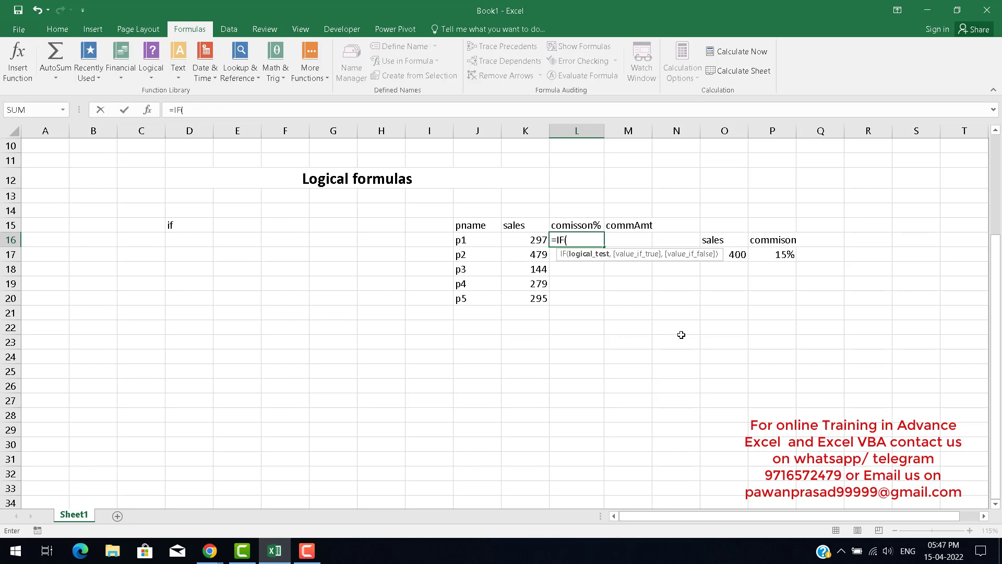
{"action": "key", "text": "Left"}
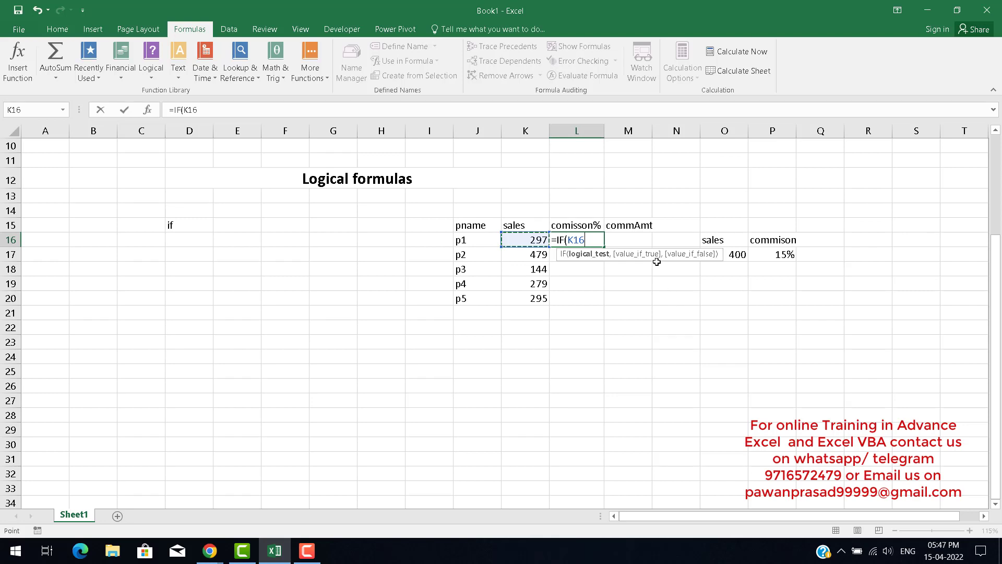
{"action": "left_click_drag", "start_coordinate": [656, 262], "coordinate": [456, 273]}
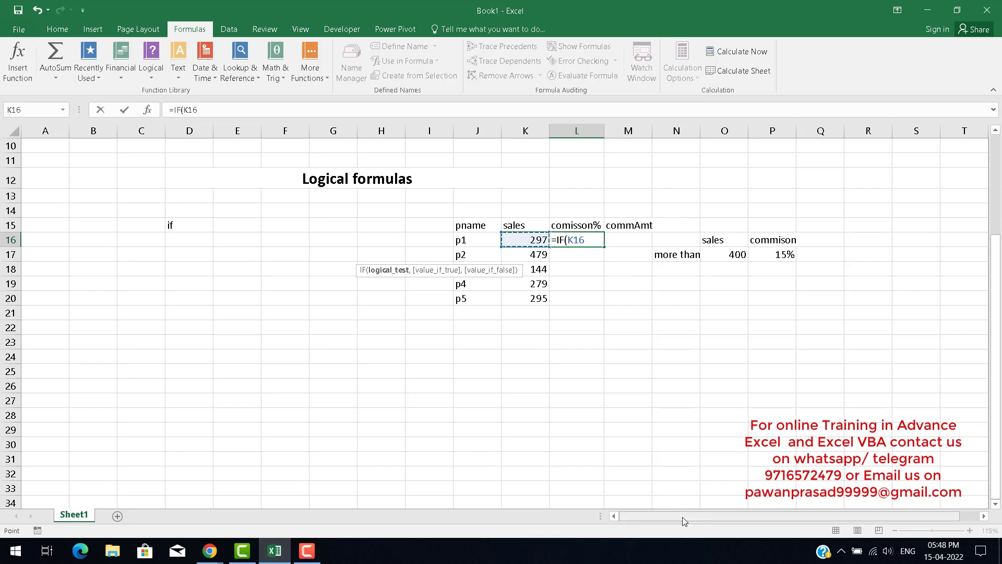
Complete the IF formula's logical test as K16>=400.
{"action": "type", "text": ">"}
{"action": "type", "text": "400"}
{"action": "key", "text": "BackSpace"}
{"action": "key", "text": "BackSpace"}
{"action": "key", "text": "BackSpace"}
{"action": "key", "text": "BackSpace"}
{"action": "type", "text": "="}
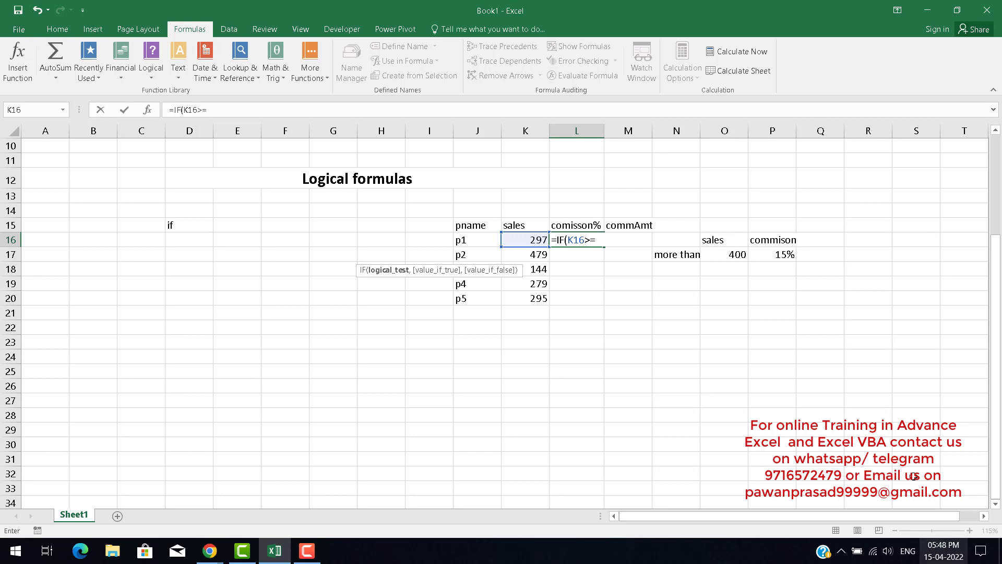
{"action": "left_click", "coordinate": [727, 254]}
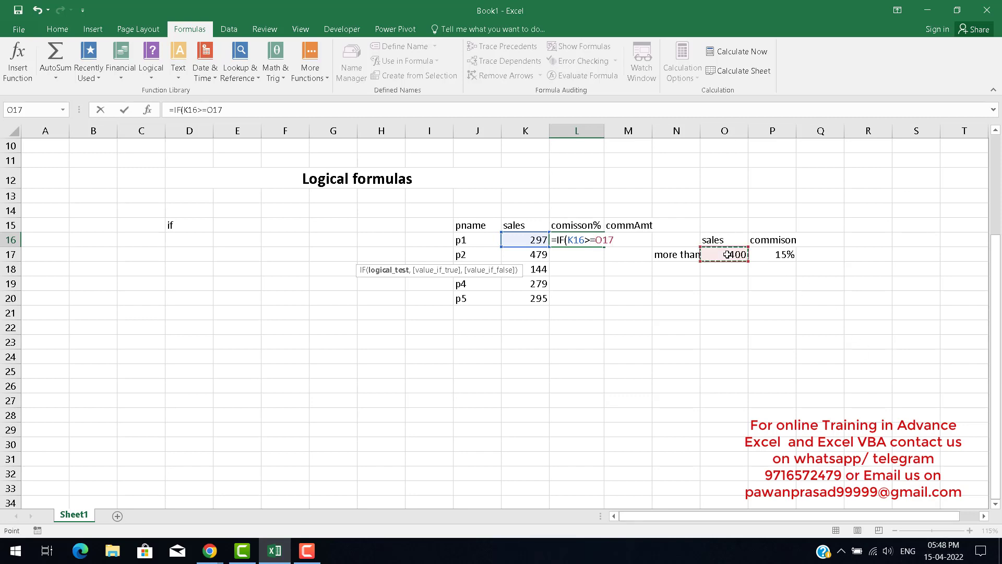
{"action": "key", "text": "BackSpace"}
{"action": "key", "text": "BackSpace"}
{"action": "key", "text": "BackSpace"}
{"action": "type", "text": "400"}
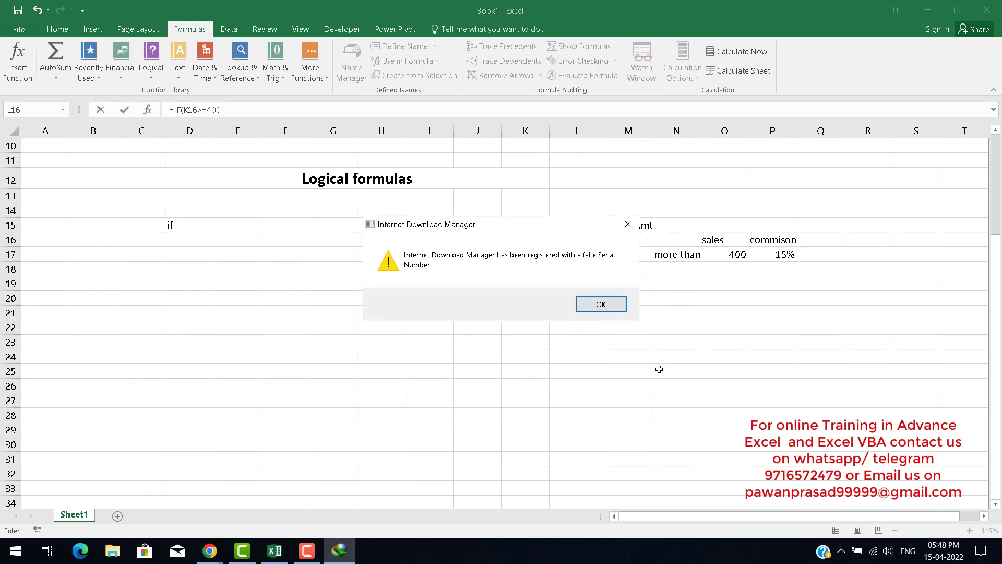
{"action": "left_click", "coordinate": [616, 306]}
{"action": "left_click", "coordinate": [842, 552]}
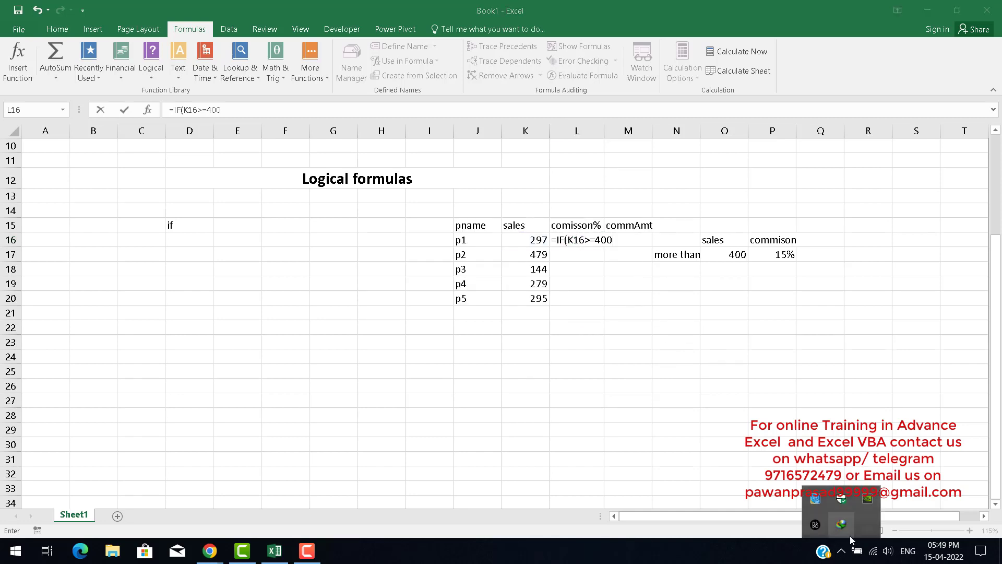
{"action": "right_click", "coordinate": [850, 534]}
{"action": "left_click", "coordinate": [868, 528]}
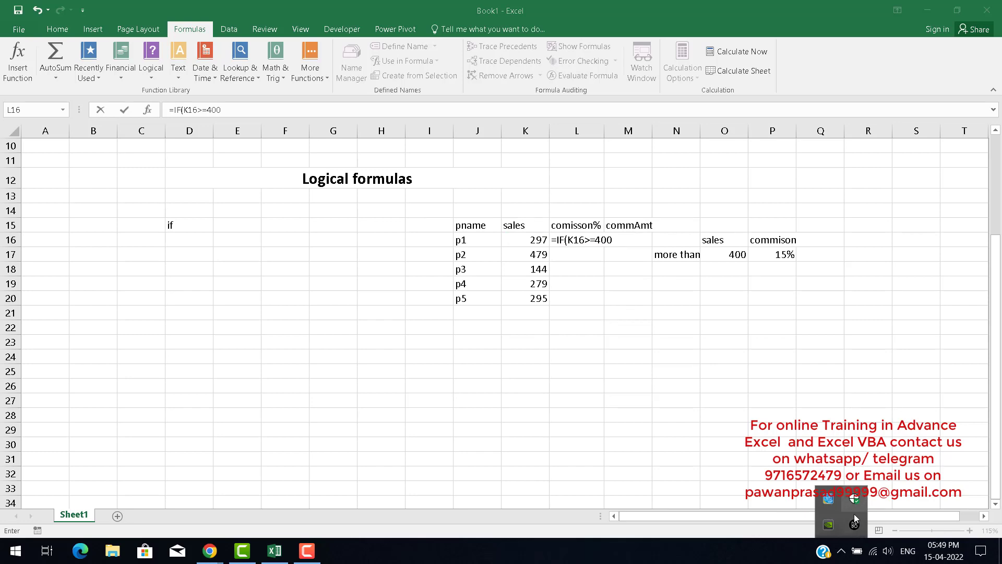
{"action": "left_click", "coordinate": [766, 535]}
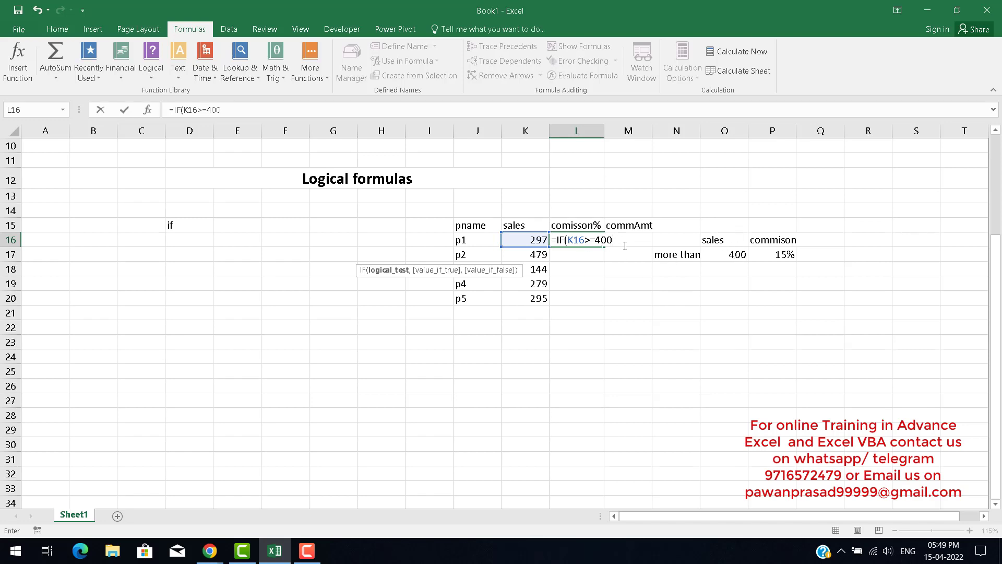
Complete the IF formula in L16 so it returns 15% when true and 0% when false.
{"action": "type", "text": ","}
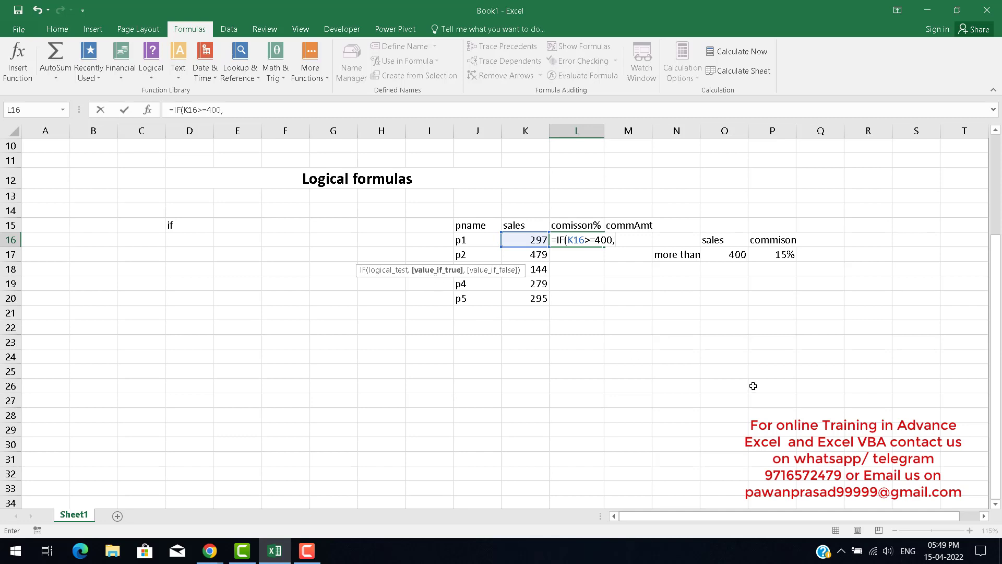
{"action": "type", "text": "15%"}
{"action": "key", "text": "BackSpace"}
{"action": "key", "text": "BackSpace"}
{"action": "key", "text": "BackSpace"}
{"action": "type", "text": "01"}
{"action": "key", "text": "BackSpace"}
{"action": "type", "text": ".0"}
{"action": "key", "text": "BackSpace"}
{"action": "type", "text": "15"}
{"action": "key", "text": "BackSpace"}
{"action": "key", "text": "BackSpace"}
{"action": "key", "text": "BackSpace"}
{"action": "type", "text": "15%"}
{"action": "type", "text": ","}
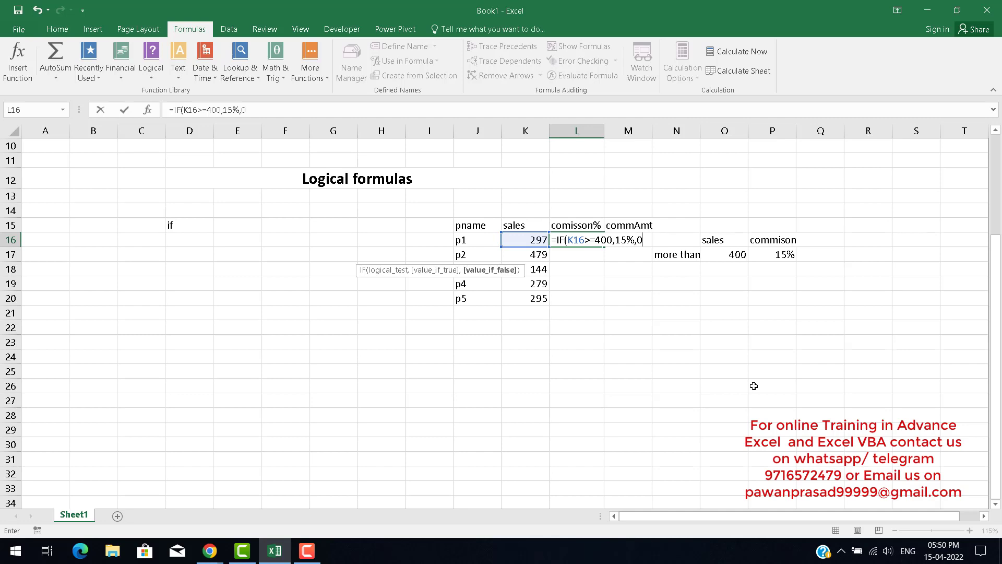
{"action": "type", "text": "0%"}
{"action": "key", "text": "Return"}
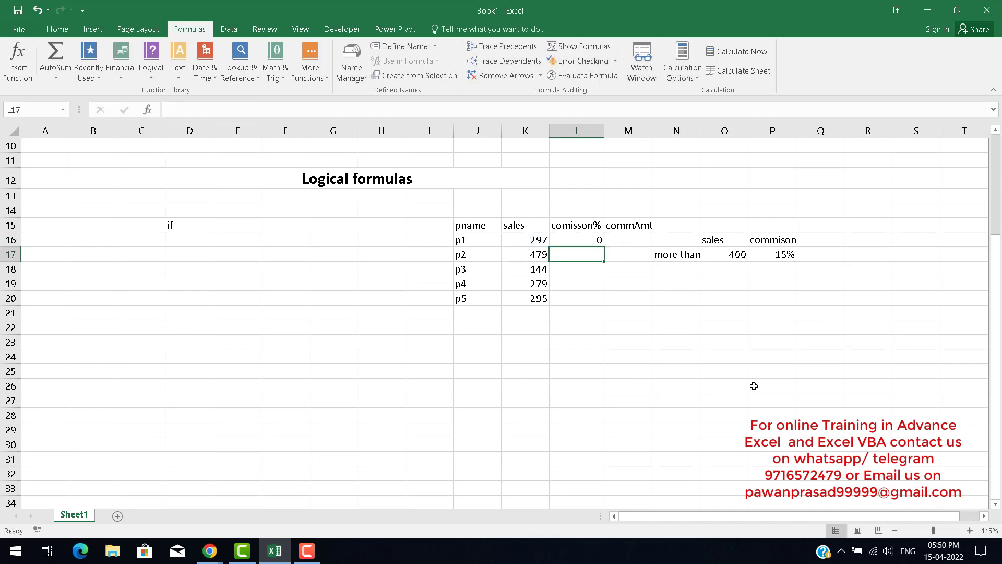
Fill the L16 formula down to L20 and format the column L results as percentages.
{"action": "key", "text": "Up"}
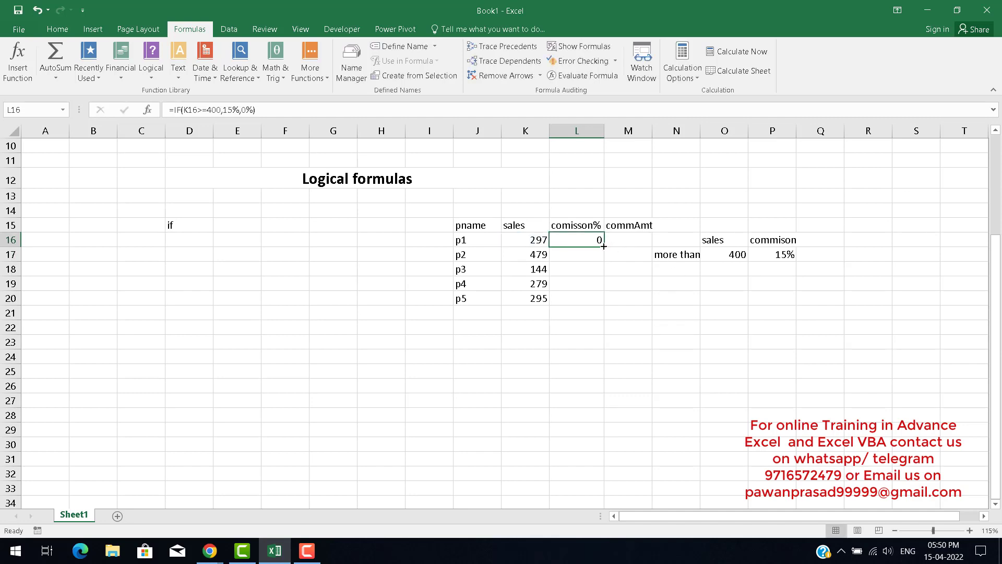
{"action": "left_click_drag", "start_coordinate": [604, 246], "coordinate": [602, 307]}
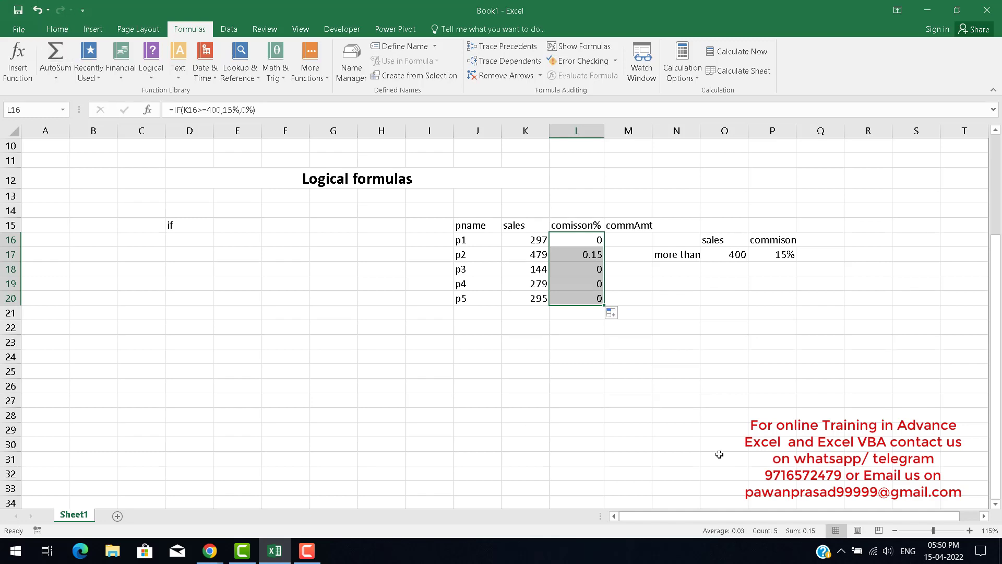
{"action": "key", "text": "ctrl+shift+5"}
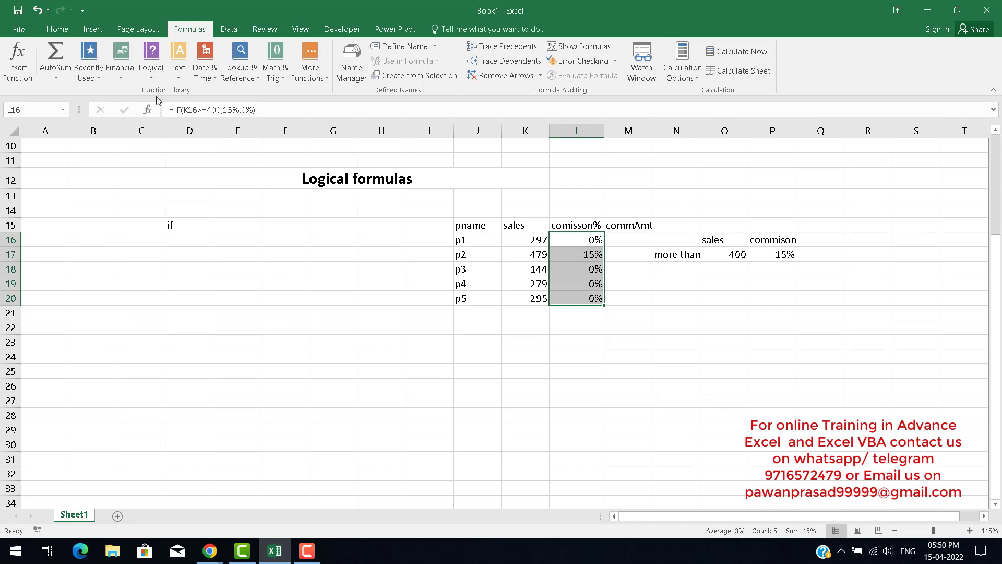
{"action": "left_click", "coordinate": [58, 30]}
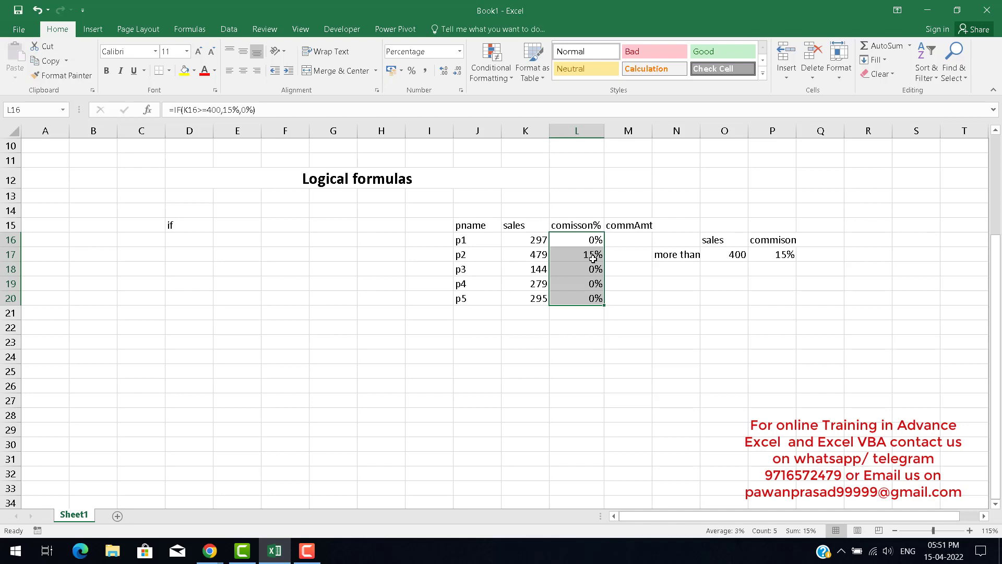
Enter a formula in M16 multiplying the sales K16 by the commission percentage L16.
{"action": "left_click", "coordinate": [631, 238]}
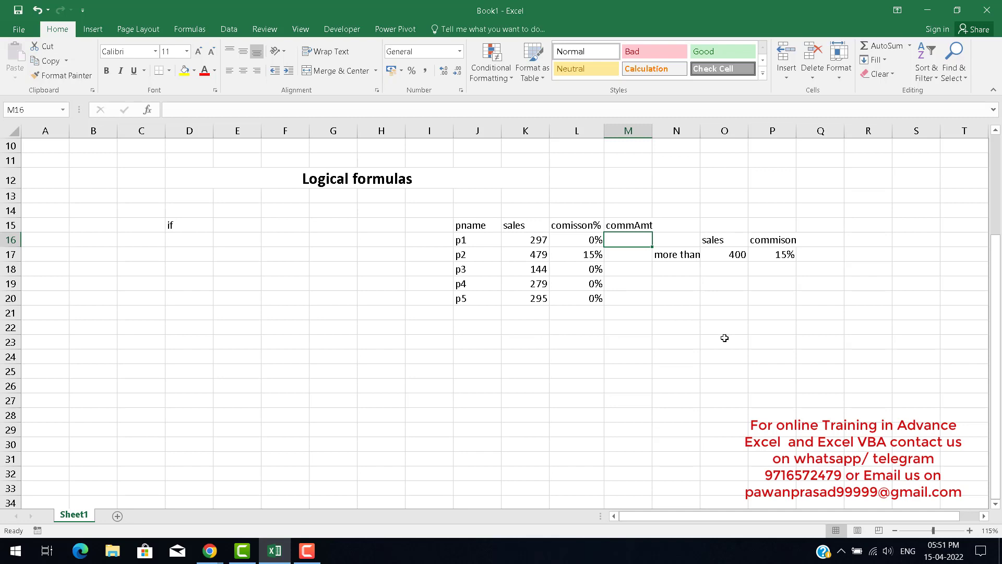
{"action": "type", "text": "="}
{"action": "key", "text": "Left"}
{"action": "key", "text": "Left"}
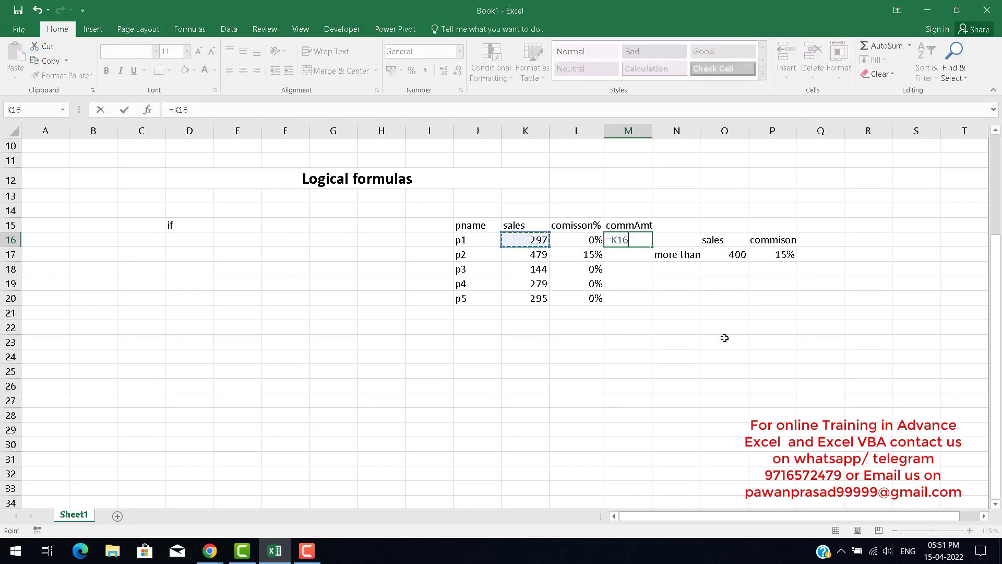
{"action": "type", "text": "*"}
{"action": "key", "text": "Left"}
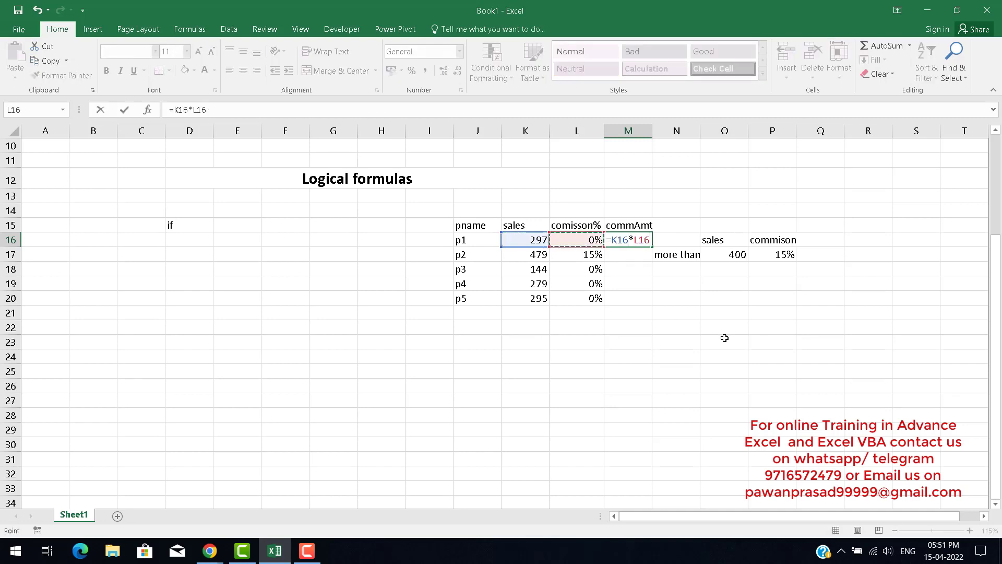
{"action": "key", "text": "Return"}
{"action": "key", "text": "Up"}
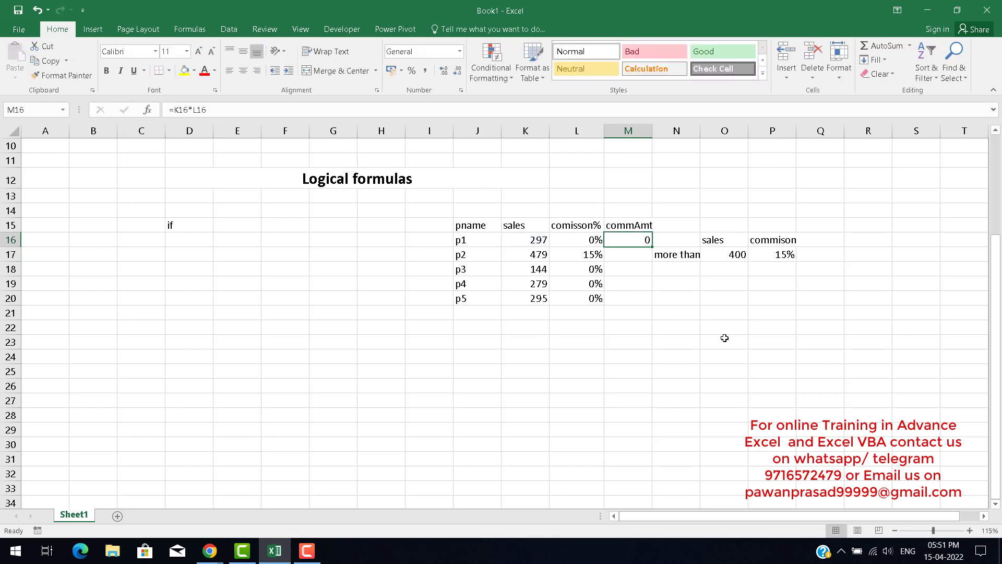
Replace the IF formula's false value in L16 with empty quotes "" instead of 0%.
{"action": "key", "text": "F2"}
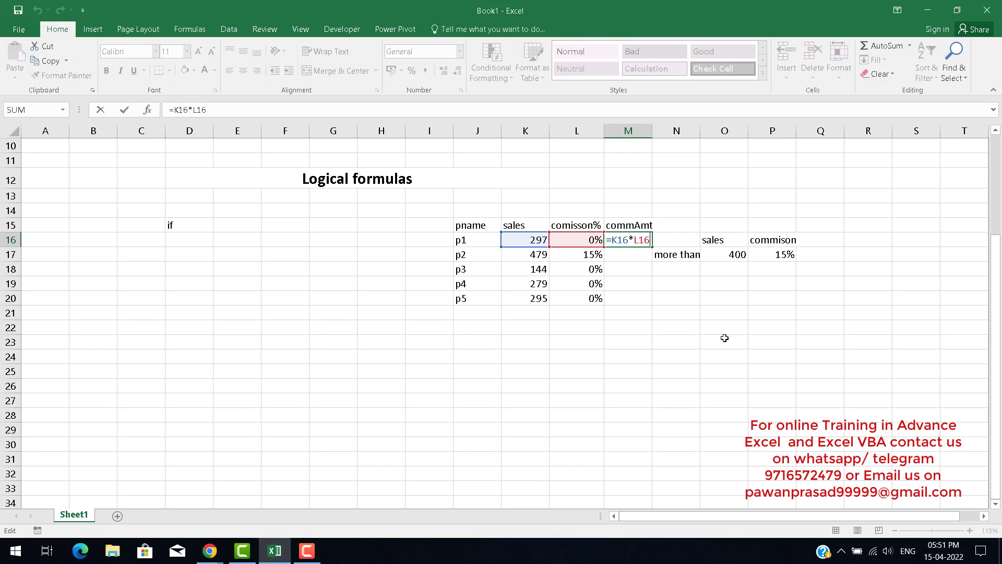
{"action": "key", "text": "Escape"}
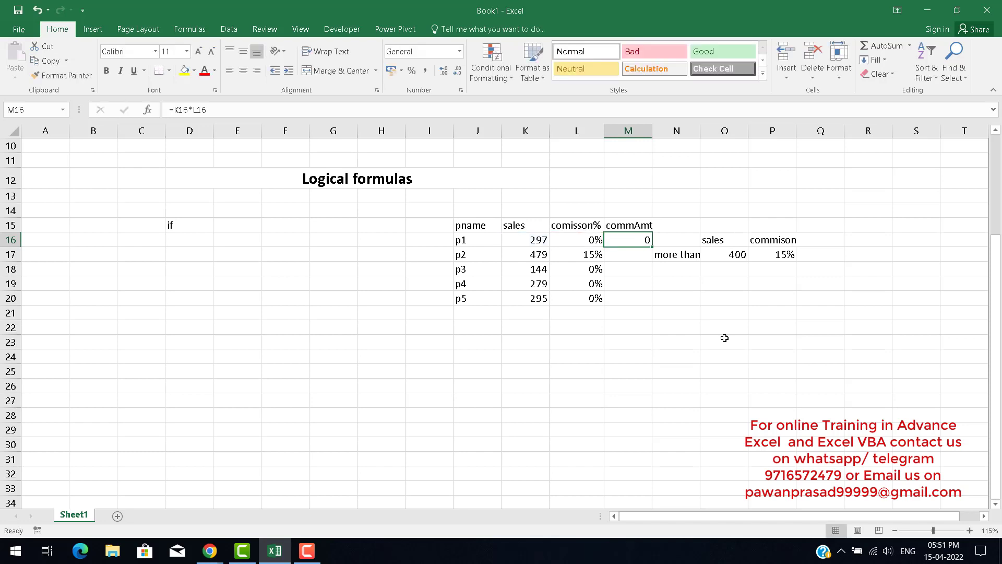
{"action": "key", "text": "Left"}
{"action": "key", "text": "F2"}
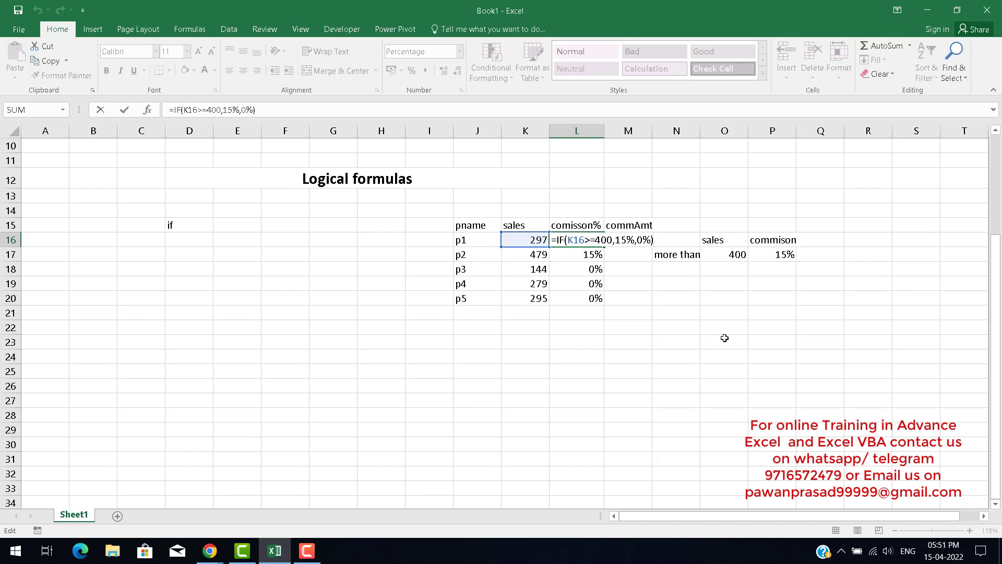
{"action": "key", "text": "F2"}
{"action": "key", "text": "Left"}
{"action": "key", "text": "Left"}
{"action": "key", "text": "Right"}
{"action": "key", "text": "Right"}
{"action": "key", "text": "F2"}
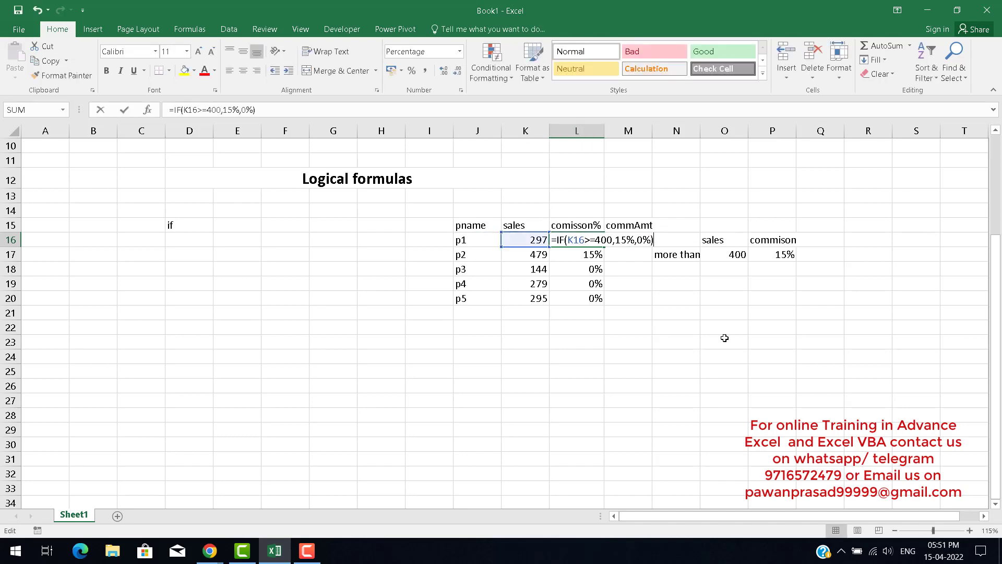
{"action": "key", "text": "Left"}
{"action": "key", "text": "Left"}
{"action": "key", "text": "Left"}
{"action": "key", "text": "Left"}
{"action": "key", "text": "Right"}
{"action": "key", "text": "shift+Right"}
{"action": "key", "text": "shift+Right"}
{"action": "key", "text": "shift+Right"}
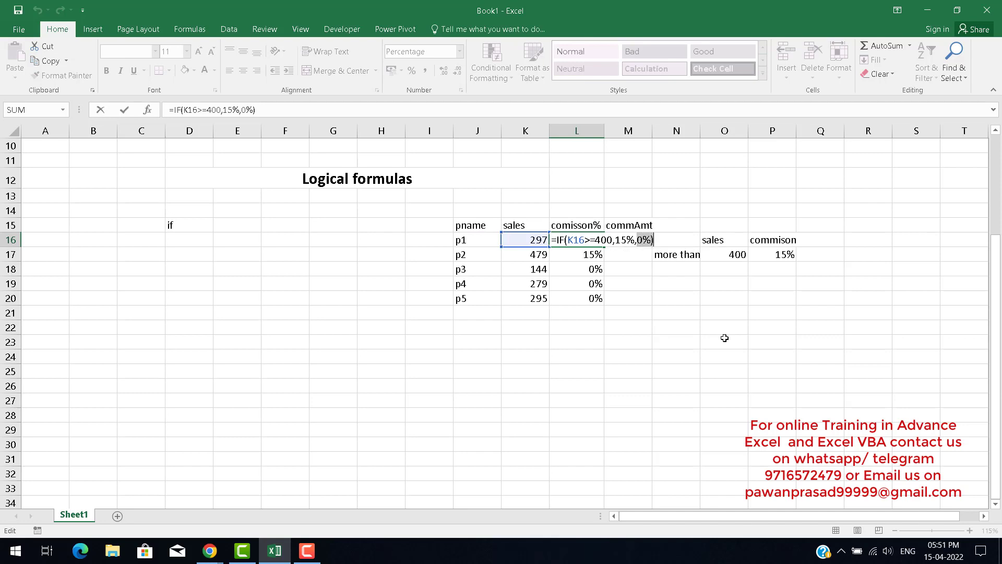
{"action": "key", "text": "shift+Left"}
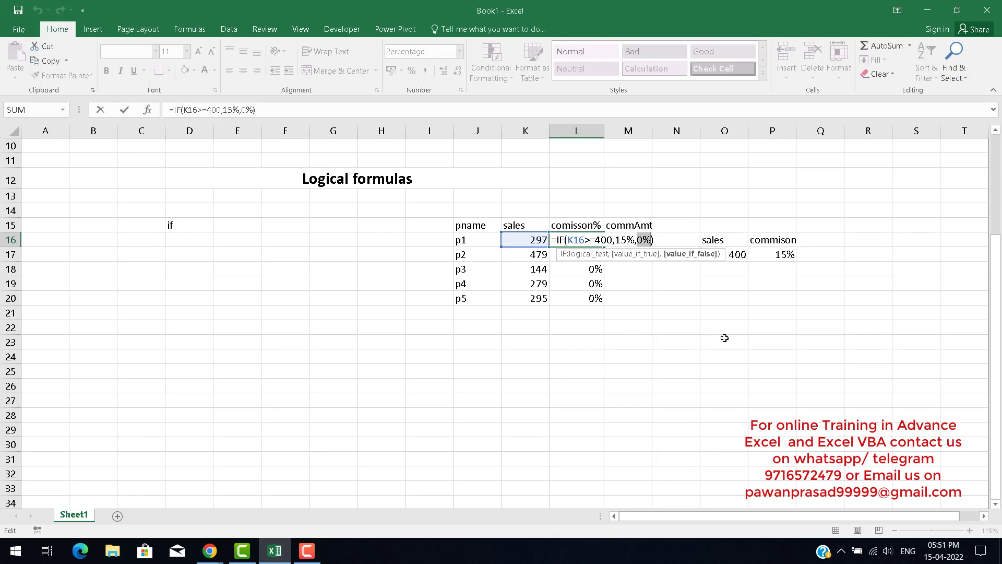
{"action": "type", "text": "\" \""}
{"action": "key", "text": "BackSpace"}
{"action": "key", "text": "BackSpace"}
{"action": "key", "text": "BackSpace"}
{"action": "type", "text": "\""}
{"action": "key", "text": "BackSpace"}
{"action": "type", "text": "\"\""}
{"action": "key", "text": "BackSpace"}
{"action": "key", "text": "BackSpace"}
{"action": "type", "text": "'"}
{"action": "key", "text": "BackSpace"}
{"action": "type", "text": "\"\""}
{"action": "key", "text": "Return"}
{"action": "key", "text": "Up"}
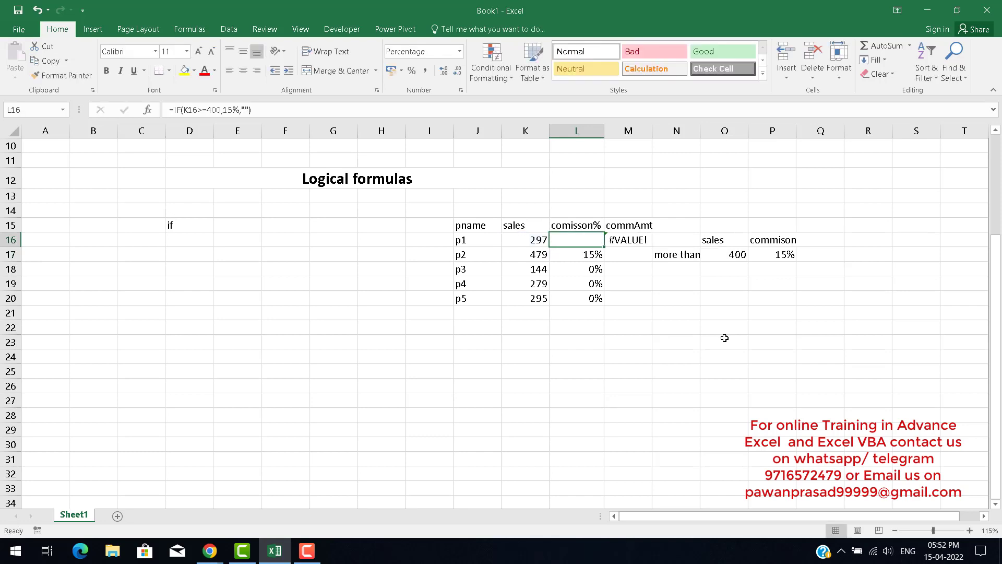
Fill the updated IF formula from L16 down through the rest of the product rows.
{"action": "key", "text": "shift+Down"}
{"action": "key", "text": "shift+Down"}
{"action": "key", "text": "shift+Down"}
{"action": "key", "text": "shift+Down"}
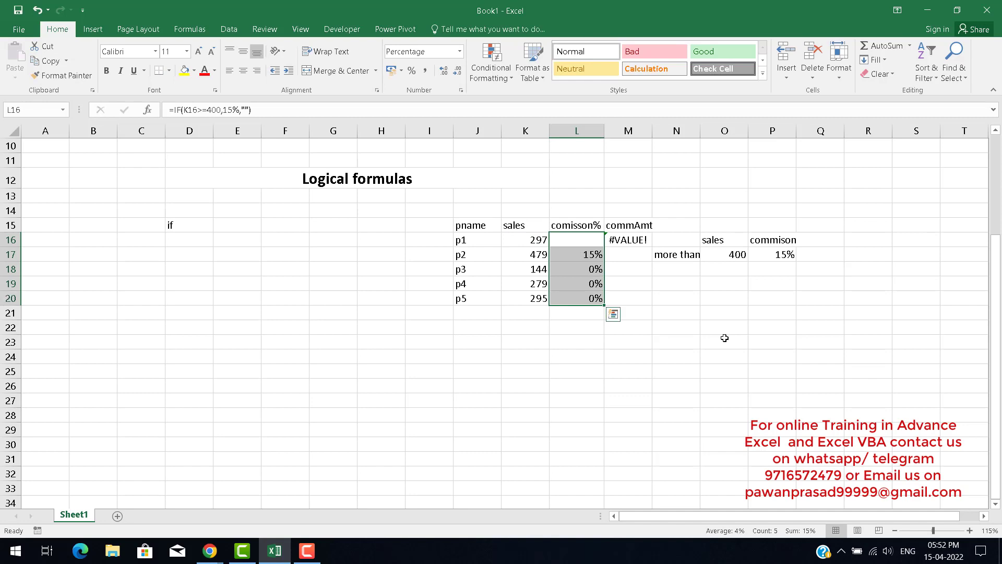
{"action": "key", "text": "ctrl+d"}
{"action": "key", "text": "Down"}
{"action": "key", "text": "Up"}
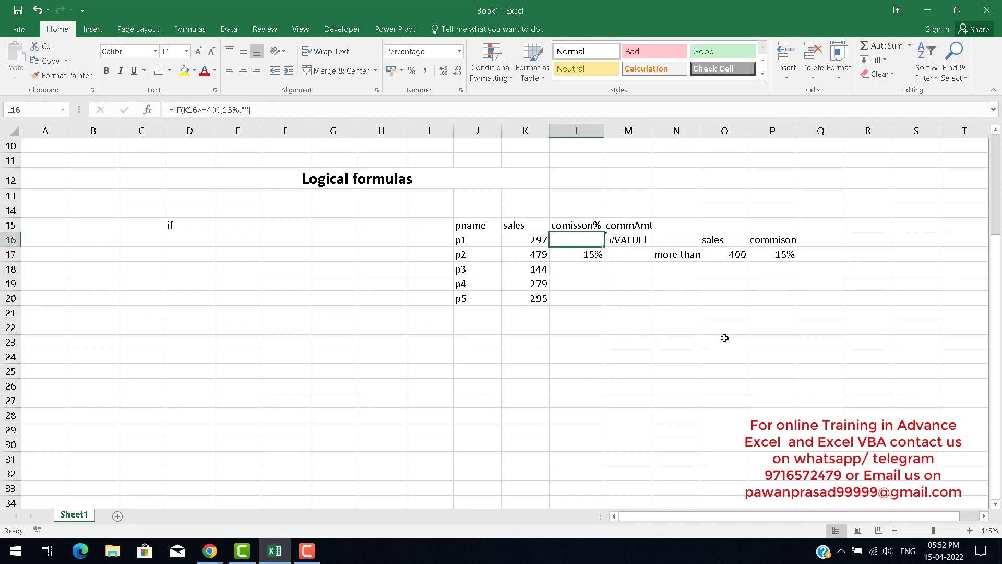
Review the filled formulas in column L and the commission amount formula in M16.
{"action": "key", "text": "Down"}
{"action": "key", "text": "Down"}
{"action": "key", "text": "Down"}
{"action": "key", "text": "Down"}
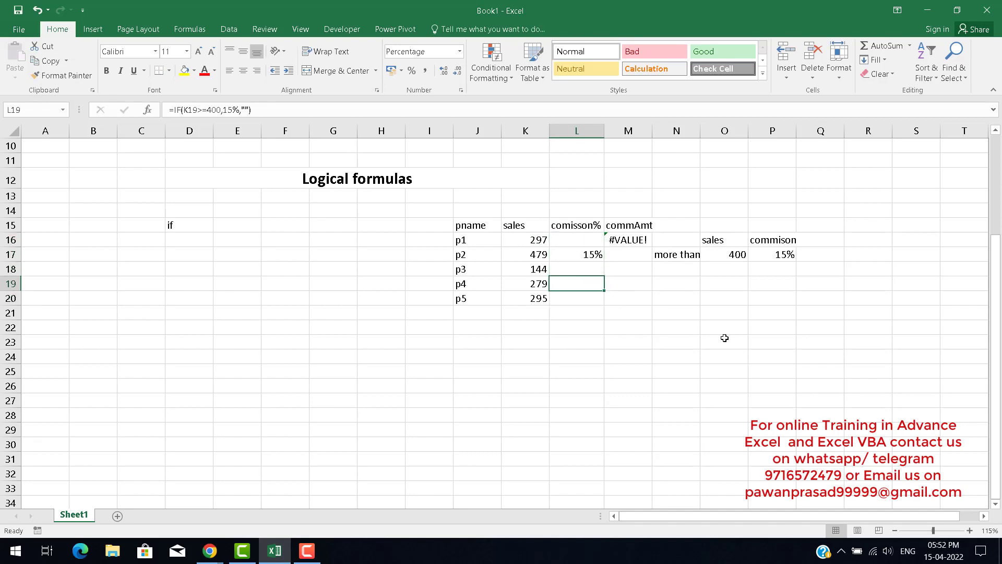
{"action": "key", "text": "Up"}
{"action": "key", "text": "Up"}
{"action": "key", "text": "Up"}
{"action": "key", "text": "Up"}
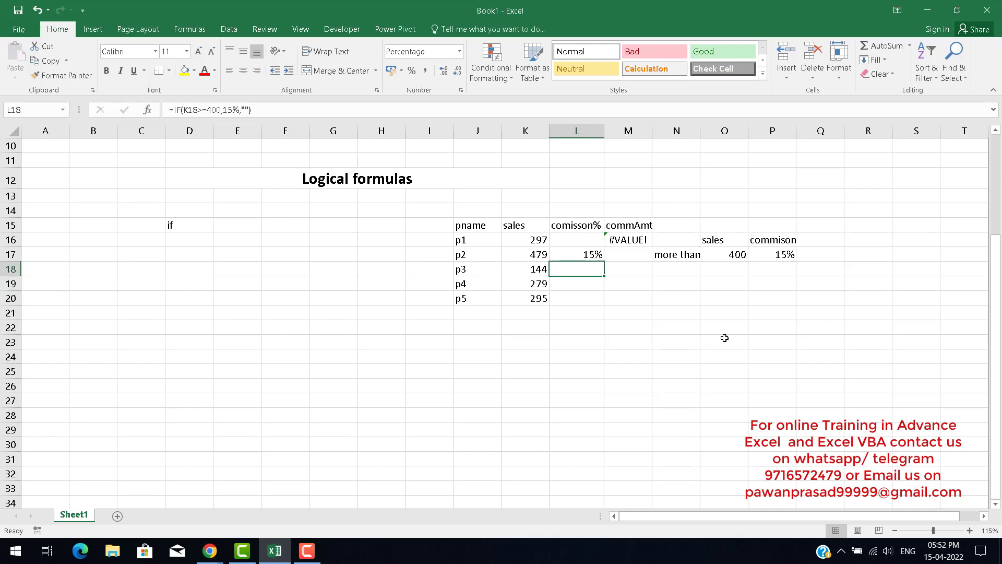
{"action": "key", "text": "Right"}
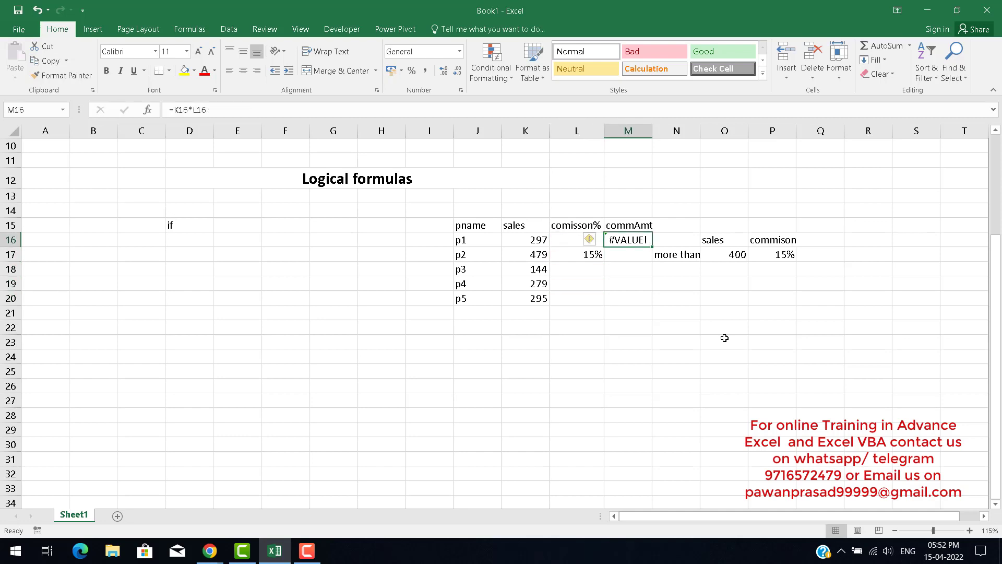
{"action": "key", "text": "F2"}
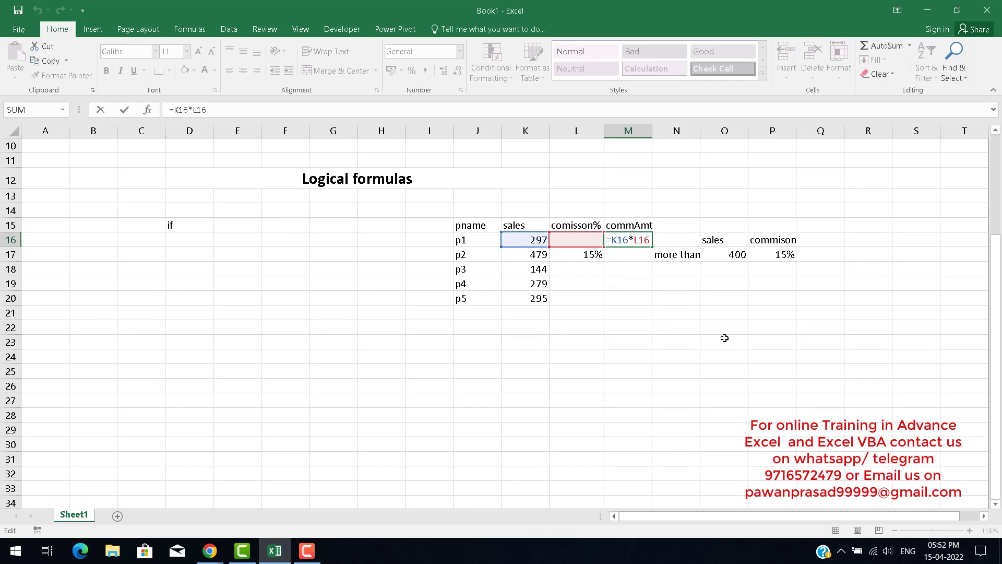
{"action": "key", "text": "Escape"}
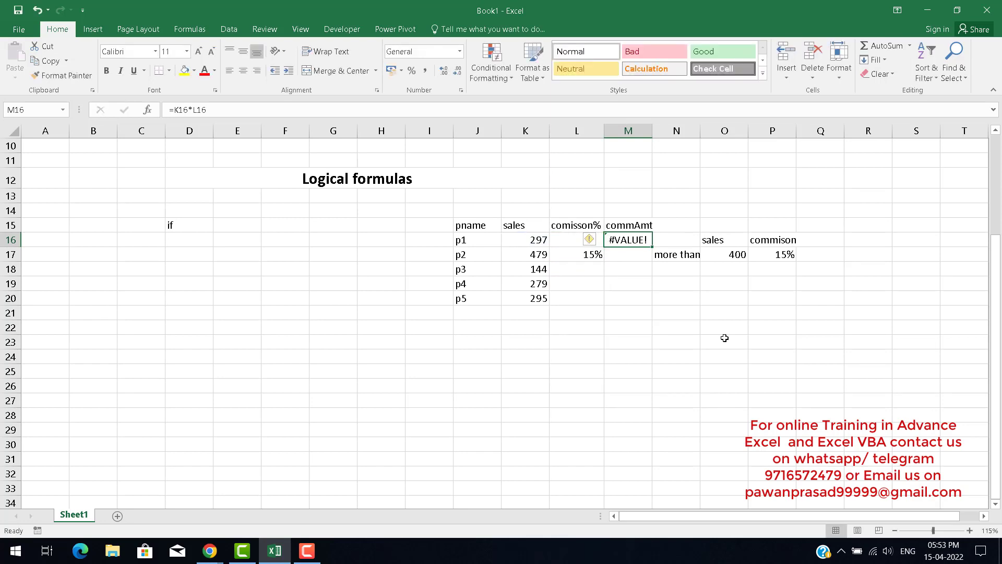
{"action": "key", "text": "Left"}
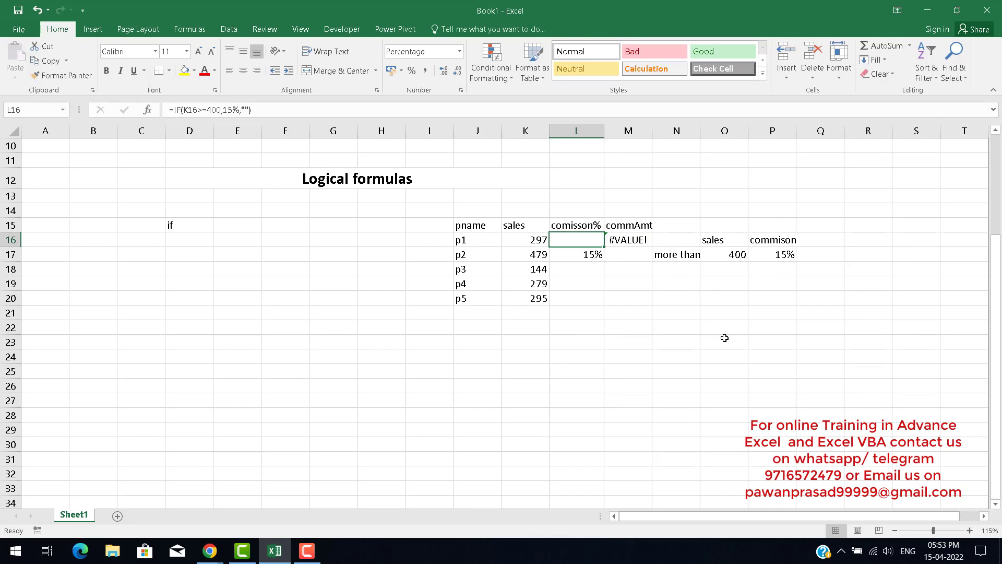
{"action": "key", "text": "F2"}
{"action": "key", "text": "Left"}
{"action": "key", "text": "Left"}
{"action": "key", "text": "Left"}
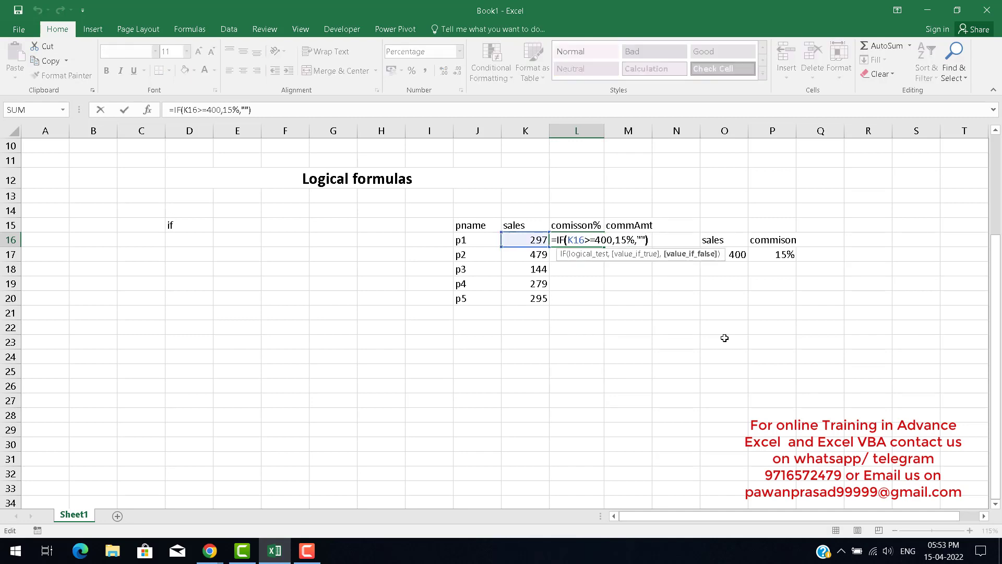
{"action": "key", "text": "Return"}
{"action": "key", "text": "Up"}
{"action": "key", "text": "Right"}
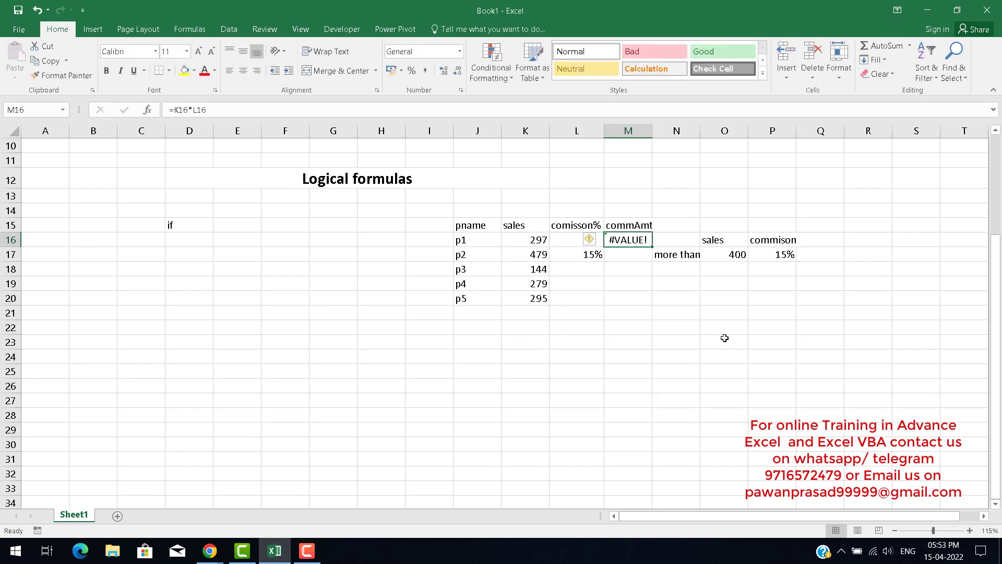
Change the M16 formula to =(K16*L16)*1.
{"action": "key", "text": "F2"}
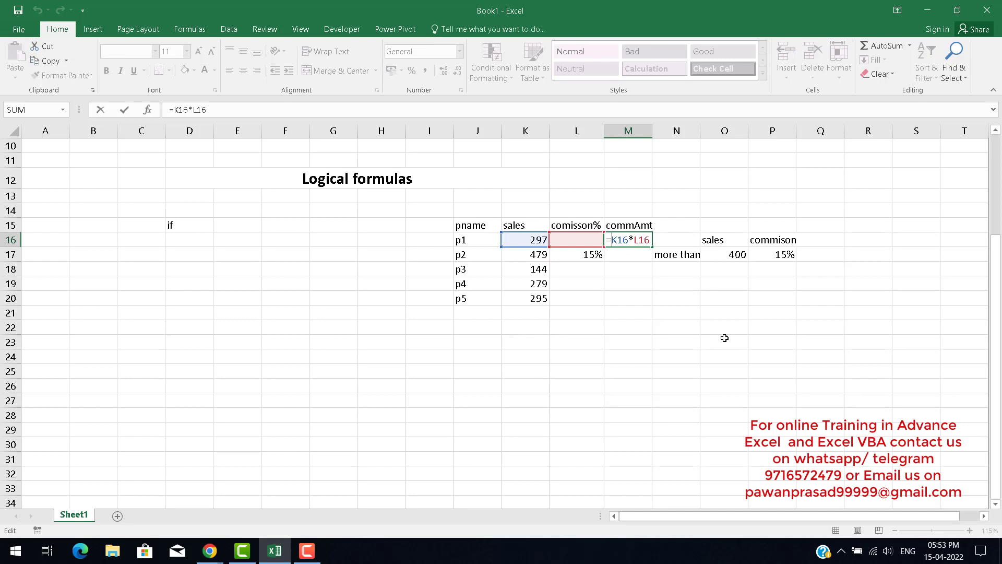
{"action": "type", "text": "("}
{"action": "type", "text": ")*1"}
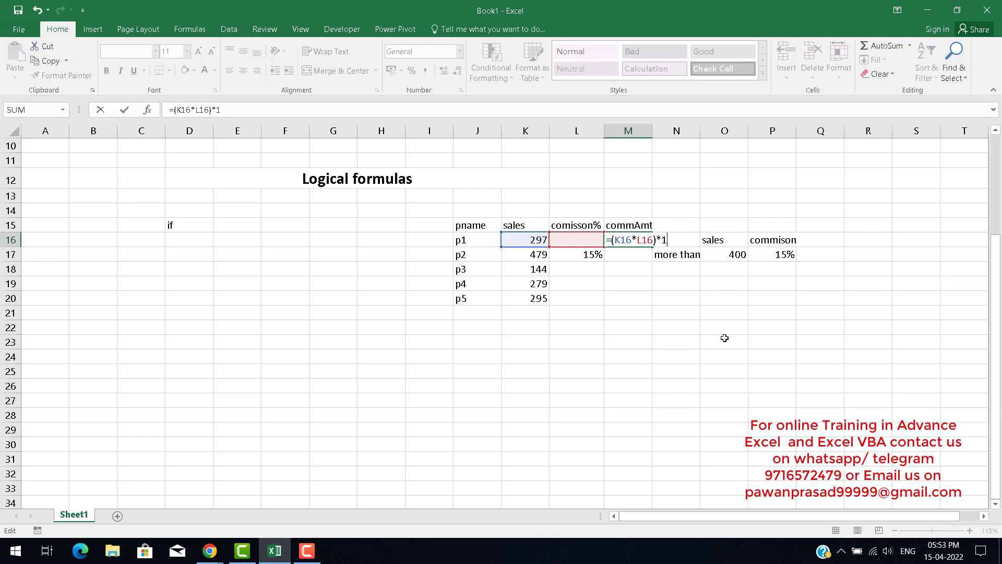
{"action": "key", "text": "Return"}
{"action": "key", "text": "Up"}
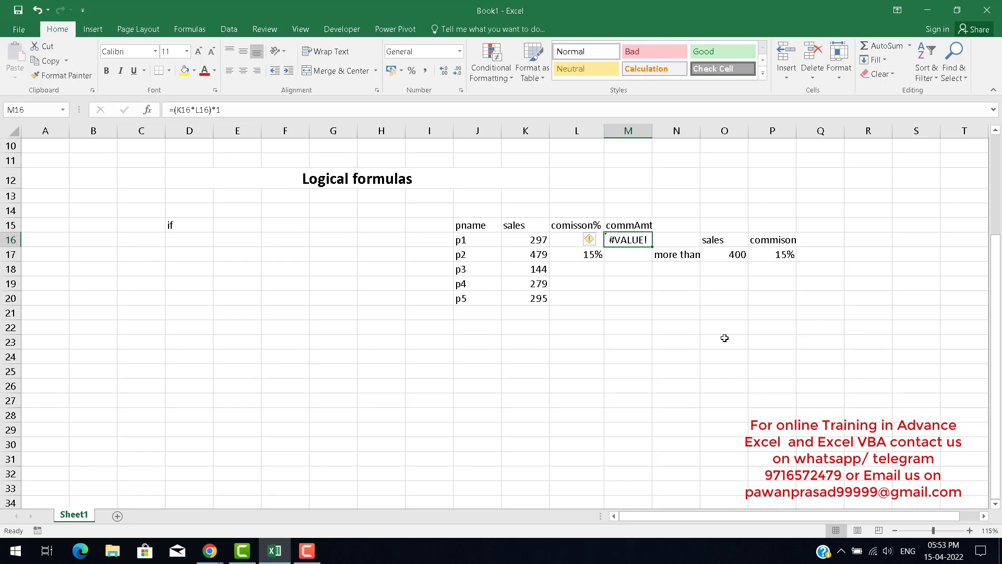
Change the M16 formula to =K16*L16, removing the multiplier and parentheses.
{"action": "key", "text": "F2"}
{"action": "key", "text": "shift+Left"}
{"action": "key", "text": "shift+Left"}
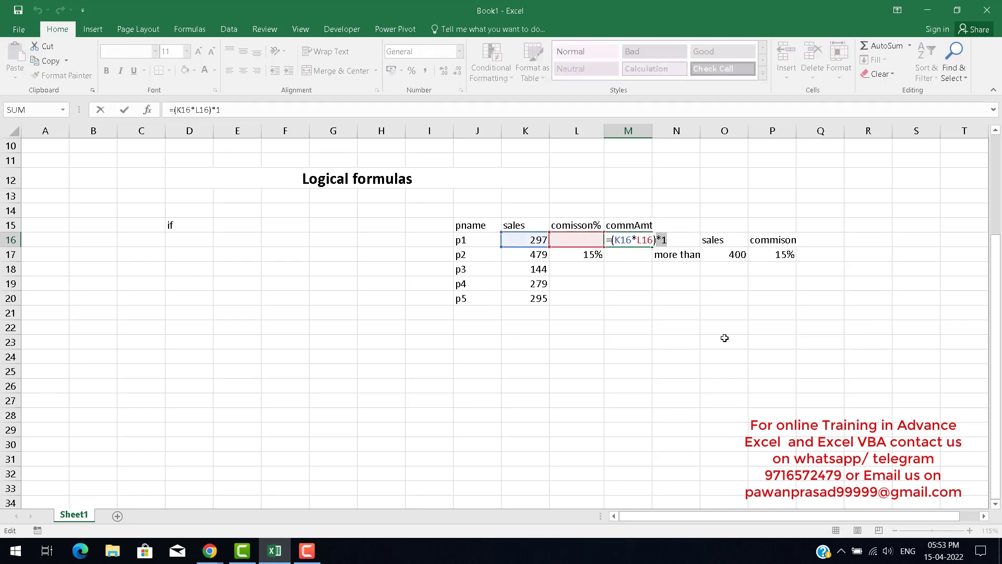
{"action": "key", "text": "BackSpace"}
{"action": "key", "text": "Return"}
{"action": "key", "text": "n"}
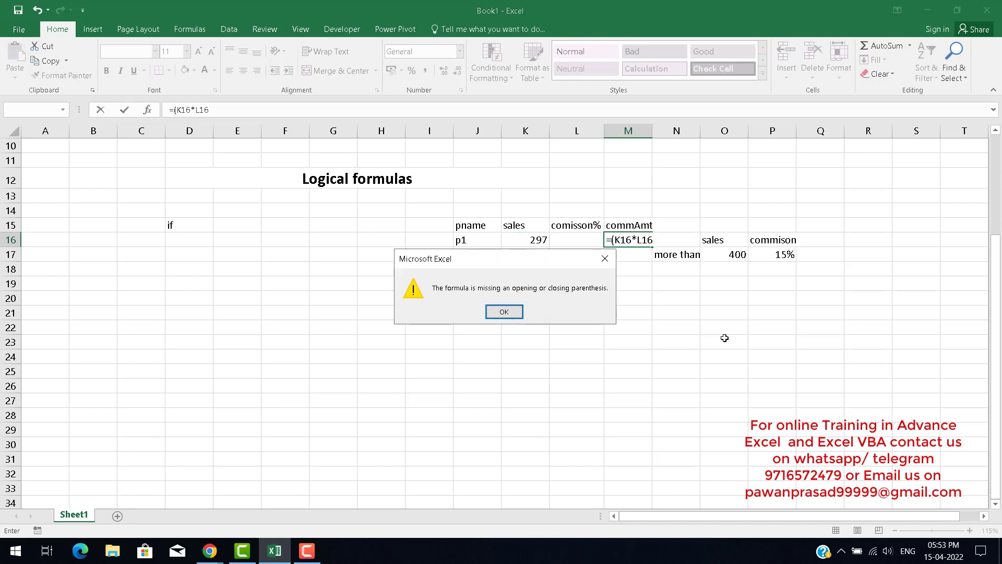
{"action": "key", "text": "Return"}
{"action": "left_click", "coordinate": [618, 240]}
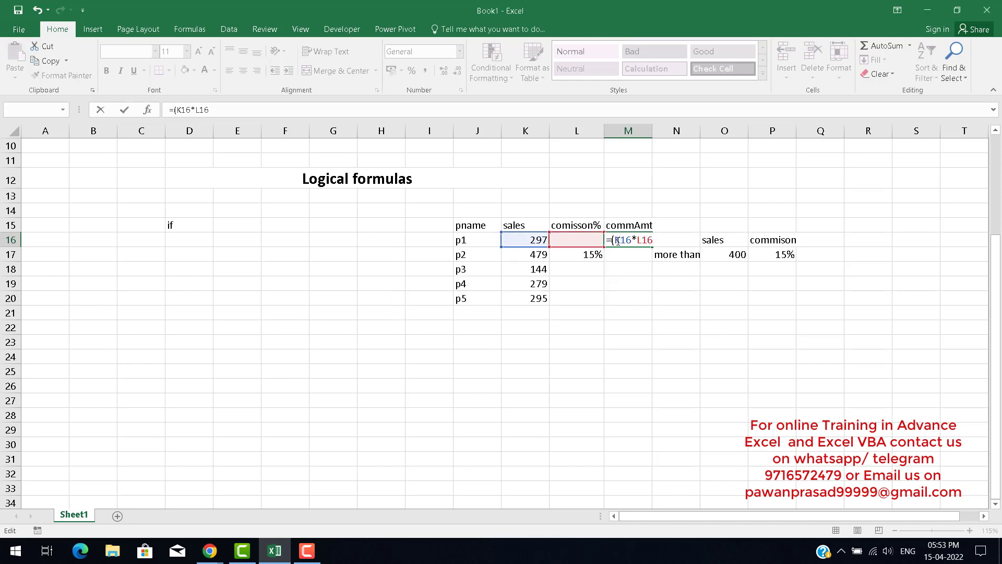
{"action": "key", "text": "BackSpace"}
{"action": "key", "text": "Return"}
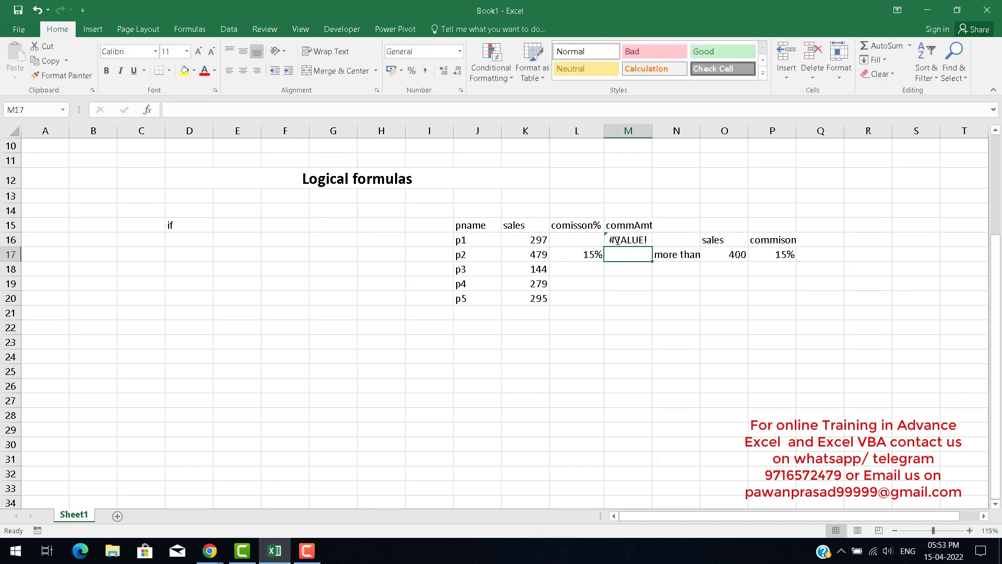
Remove the empty-quotes false value from the IF formula in L16.
{"action": "key", "text": "Up"}
{"action": "key", "text": "Left"}
{"action": "key", "text": "F2"}
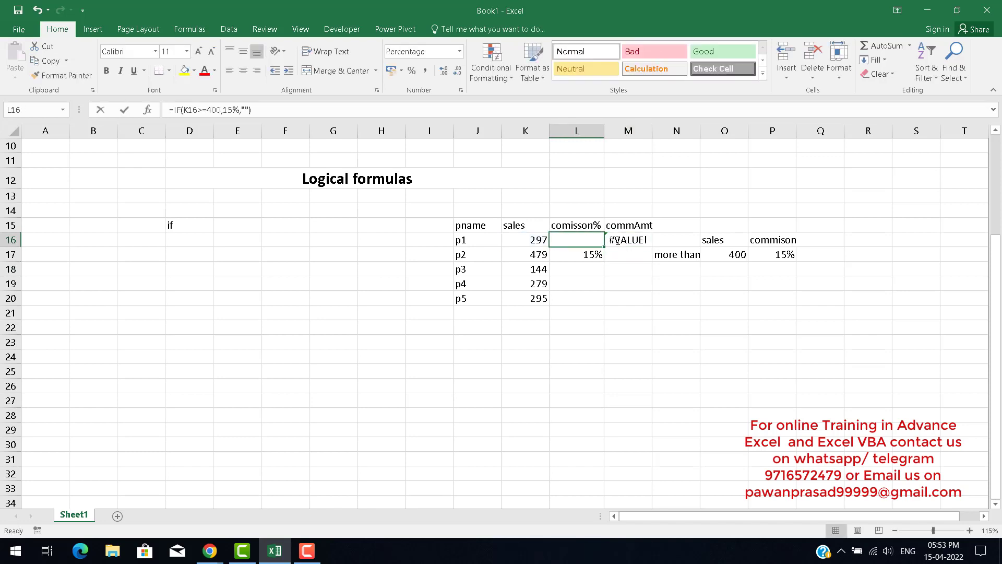
{"action": "key", "text": "Left"}
{"action": "key", "text": "Left"}
{"action": "key", "text": "shift+Right"}
{"action": "key", "text": "shift+Right"}
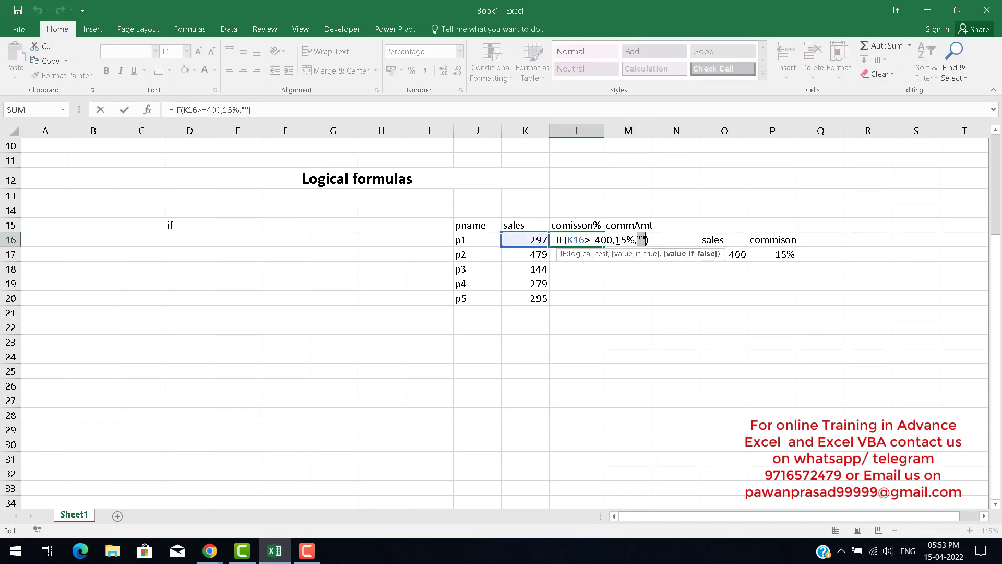
{"action": "key", "text": "Delete"}
{"action": "key", "text": "BackSpace"}
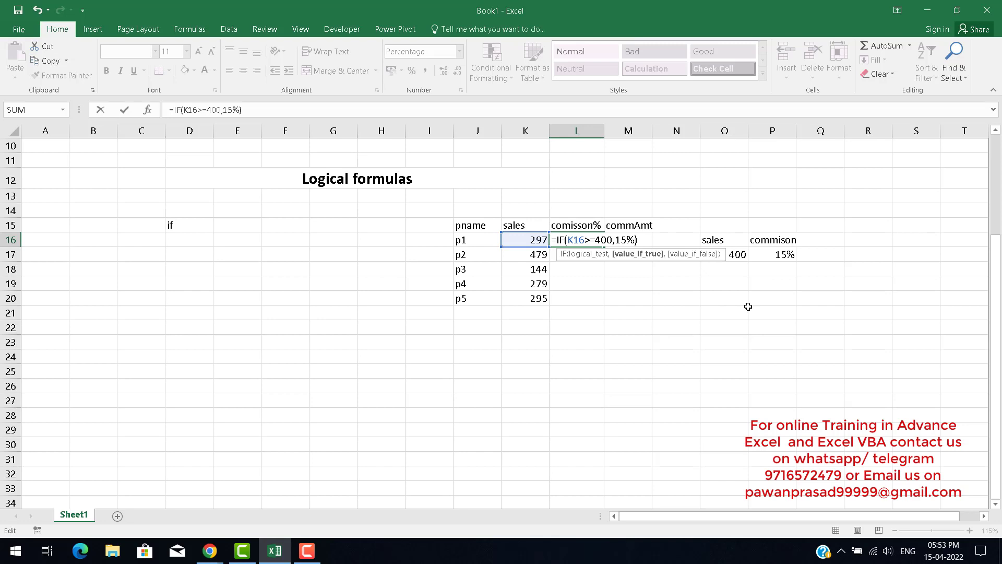
{"action": "key", "text": "Return"}
{"action": "key", "text": "Up"}
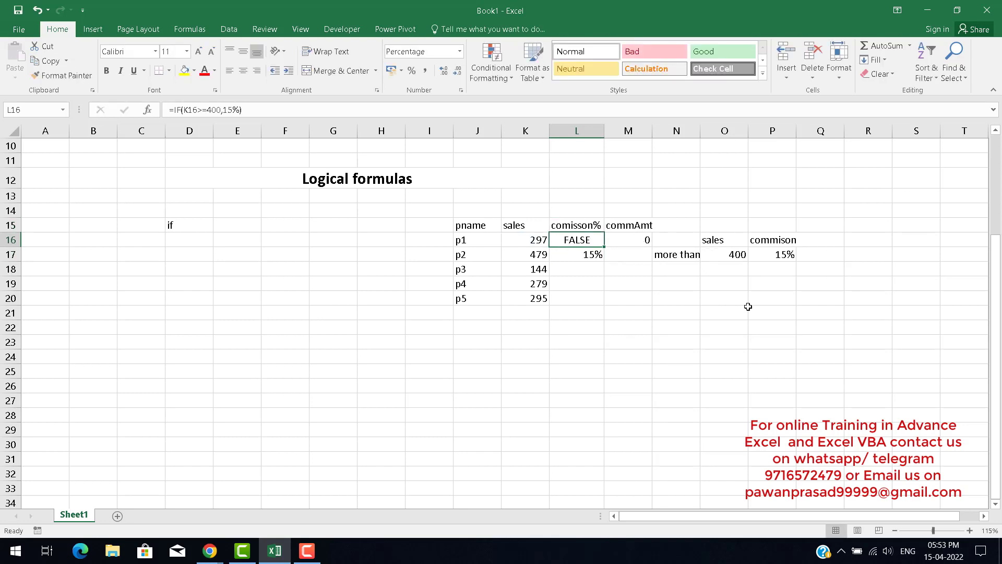
{"action": "key", "text": "Down"}
{"action": "key", "text": "Down"}
{"action": "key", "text": "Up"}
{"action": "key", "text": "Up"}
{"action": "key", "text": "Right"}
{"action": "type", "text": "="}
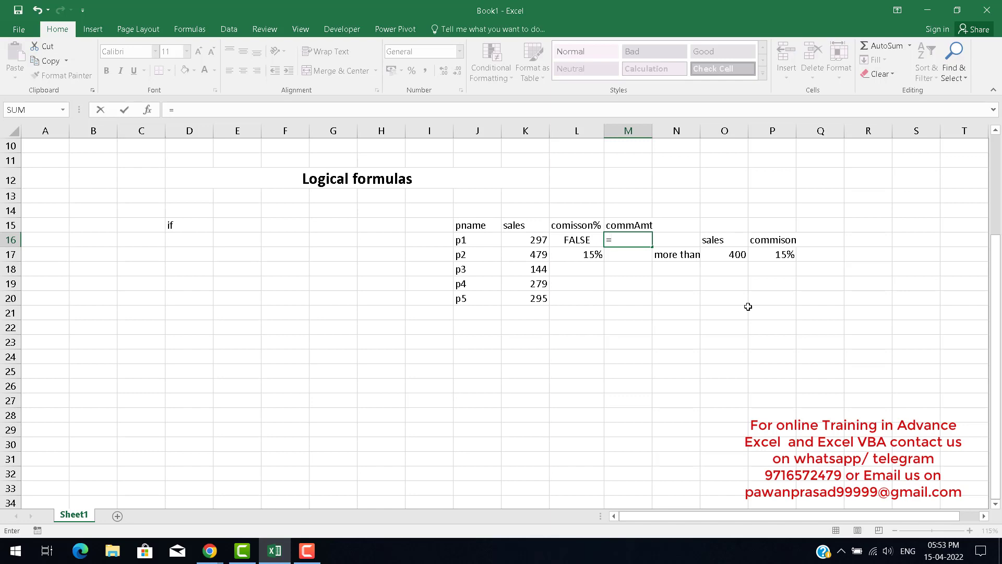
{"action": "key", "text": "Escape"}
Restore the empty quotes "" as the false value of the L16 IF formula.
{"action": "key", "text": "Left"}
{"action": "key", "text": "F2"}
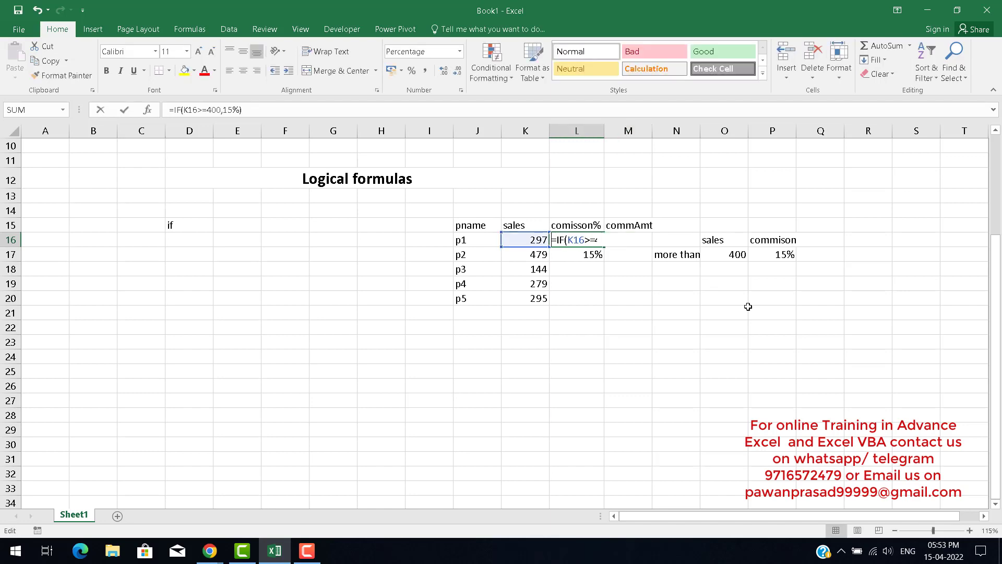
{"action": "key", "text": "Left"}
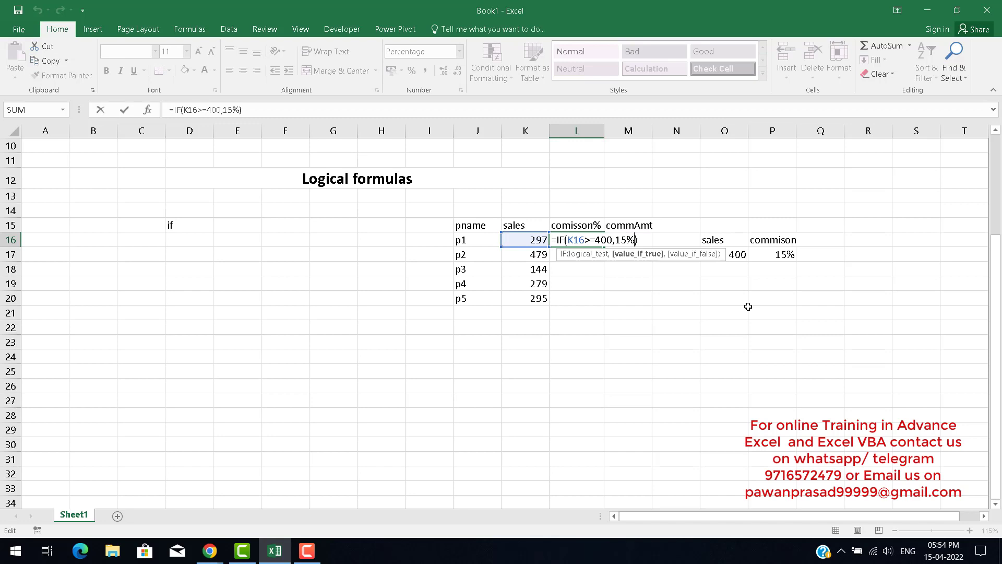
{"action": "type", "text": ","}
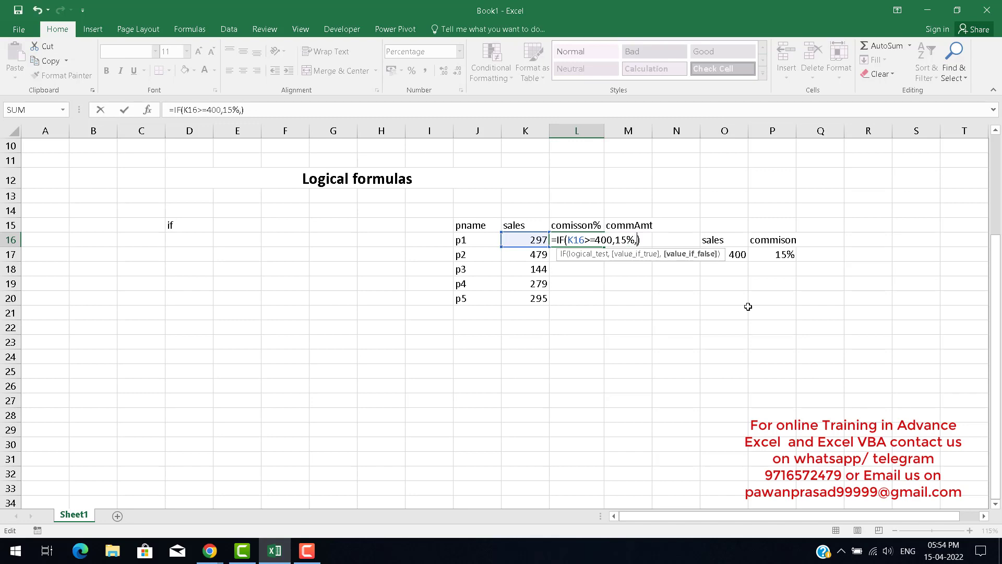
{"action": "type", "text": "\"\""}
{"action": "key", "text": "Return"}
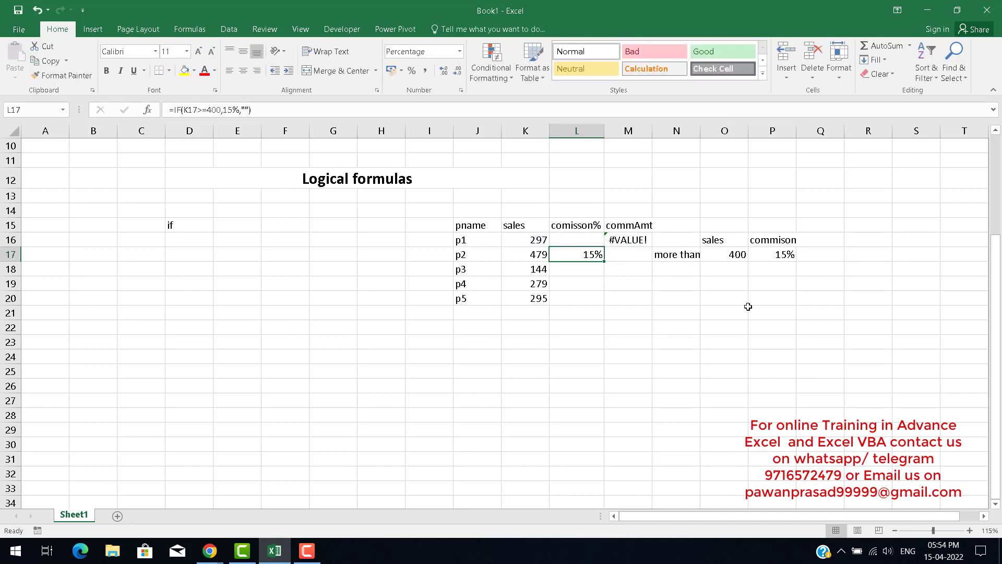
{"action": "key", "text": "Up"}
{"action": "key", "text": "Right"}
{"action": "type", "text": "="}
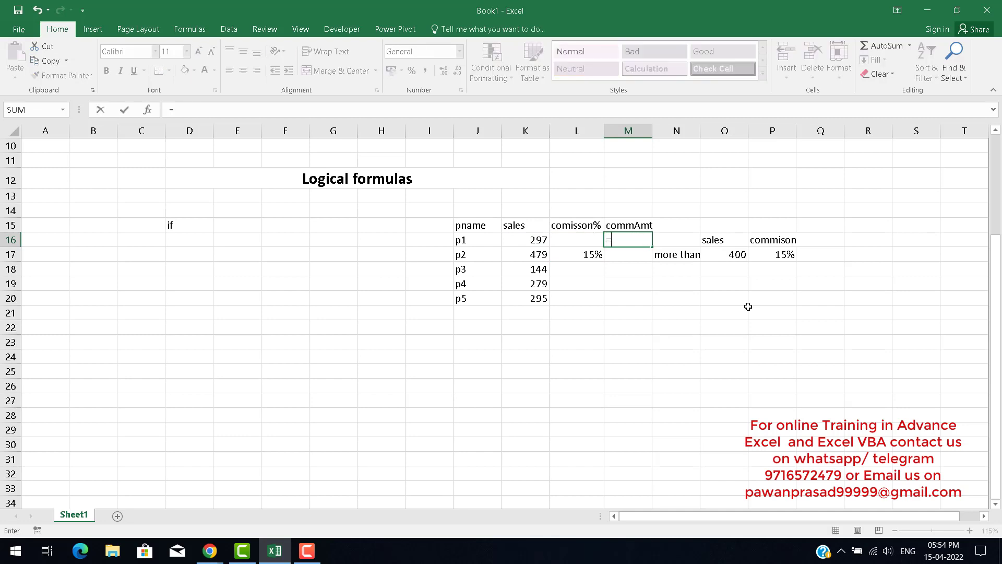
{"action": "type", "text": "if"}
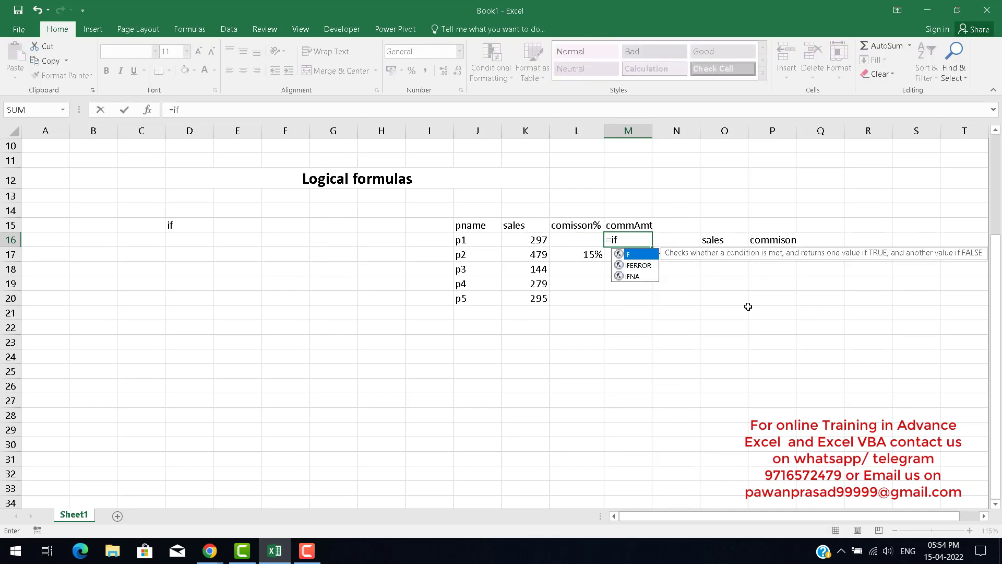
{"action": "key", "text": "Tab"}
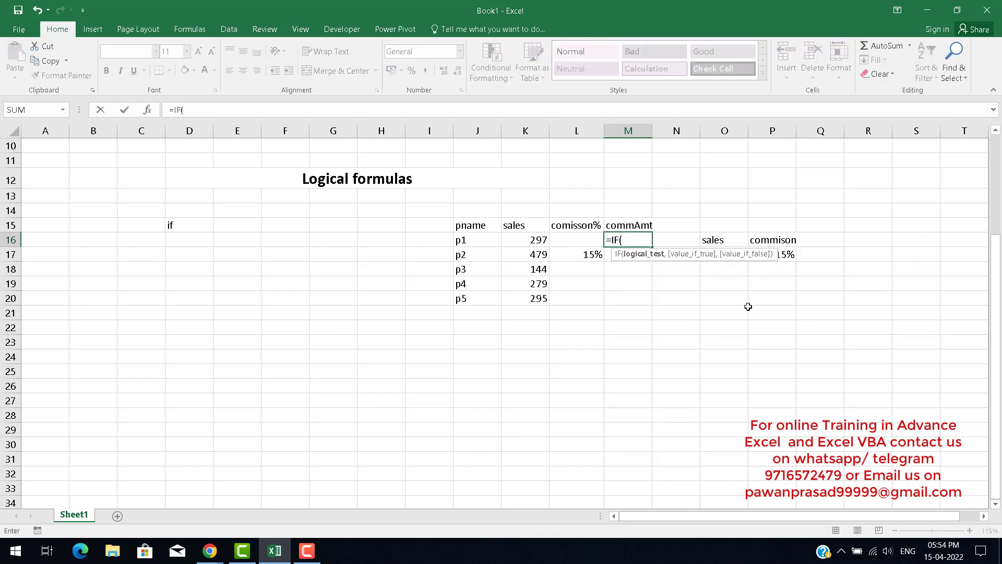
{"action": "key", "text": "BackSpace"}
{"action": "key", "text": "BackSpace"}
{"action": "key", "text": "BackSpace"}
{"action": "key", "text": "Escape"}
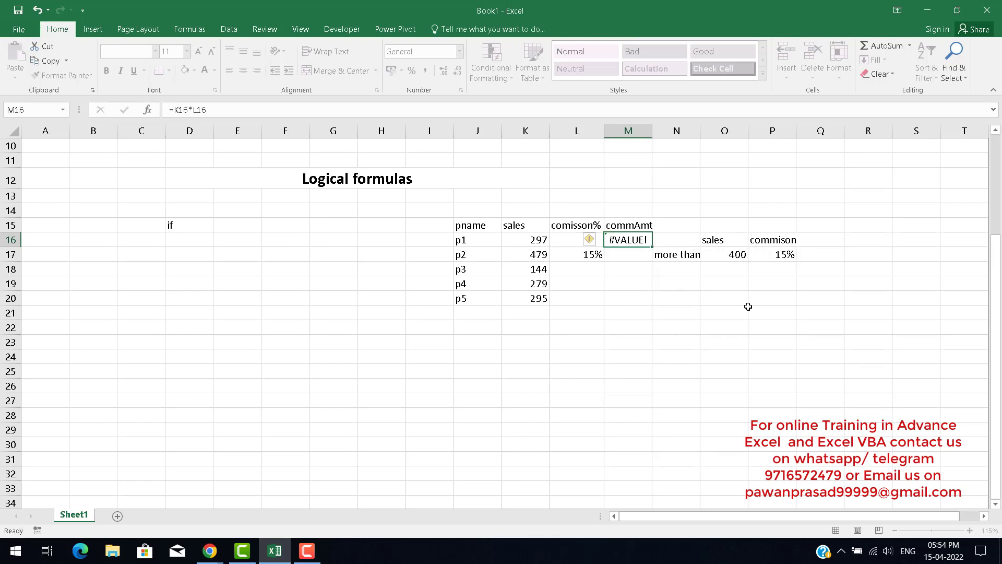
Fill the commission amount formula from M16 down through M20.
{"action": "key", "text": "Left"}
{"action": "key", "text": "Down"}
{"action": "key", "text": "F2"}
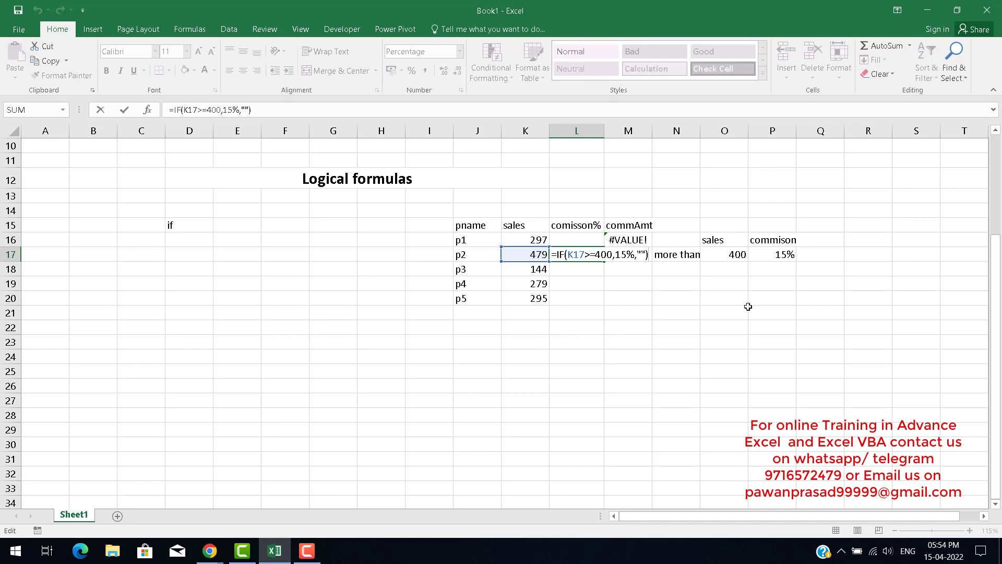
{"action": "key", "text": "ctrl+Return"}
{"action": "key", "text": "Up"}
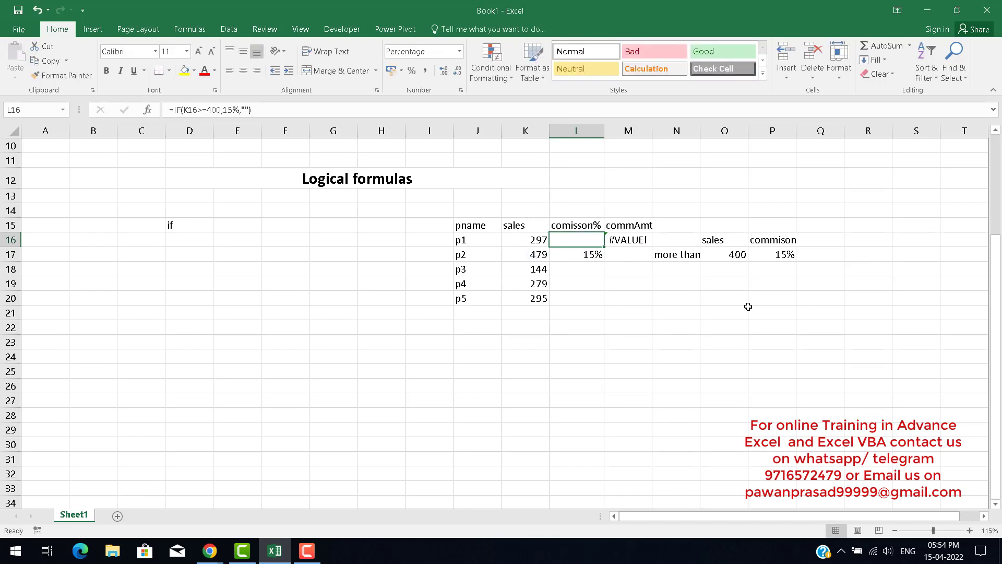
{"action": "key", "text": "Right"}
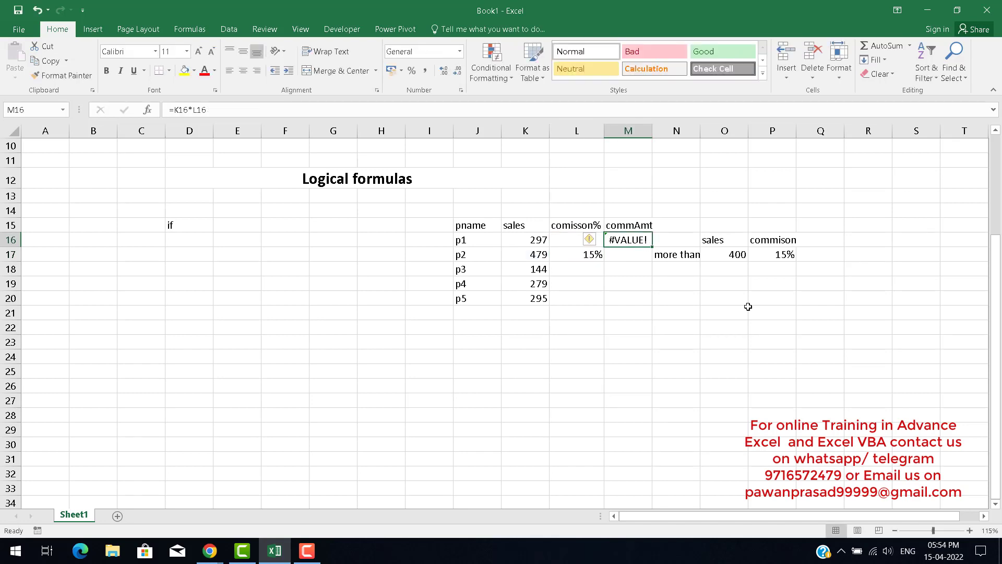
{"action": "key", "text": "F2"}
{"action": "key", "text": "Return"}
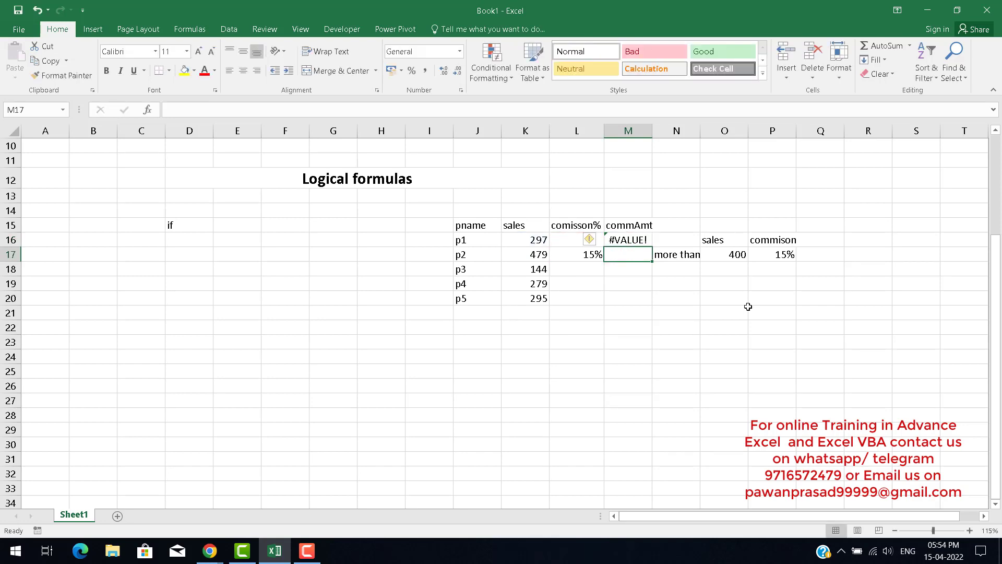
{"action": "key", "text": "Up"}
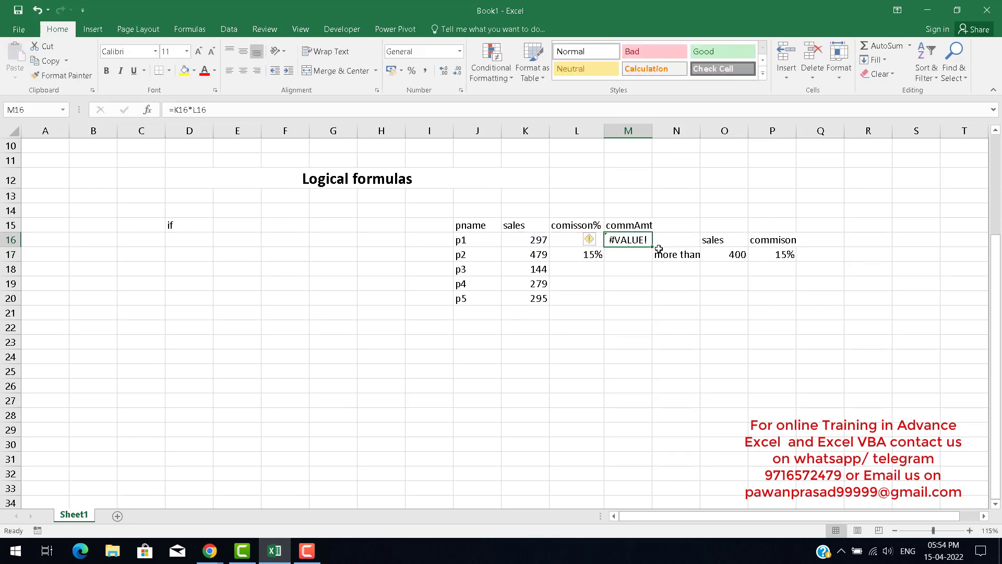
{"action": "left_click_drag", "start_coordinate": [652, 247], "coordinate": [645, 303]}
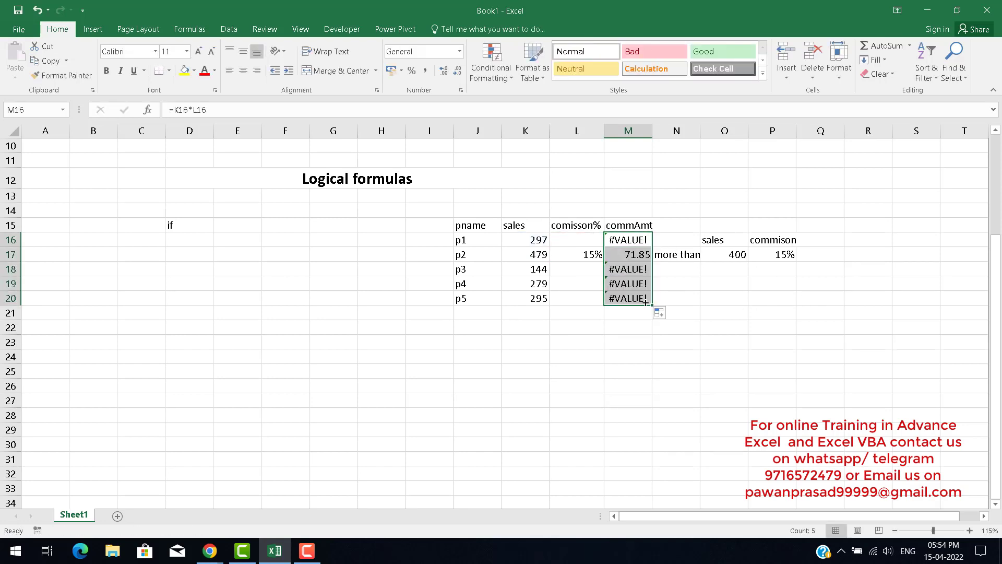
Examine the commission percentage and commission amount cells for the first product rows.
{"action": "left_click", "coordinate": [575, 254]}
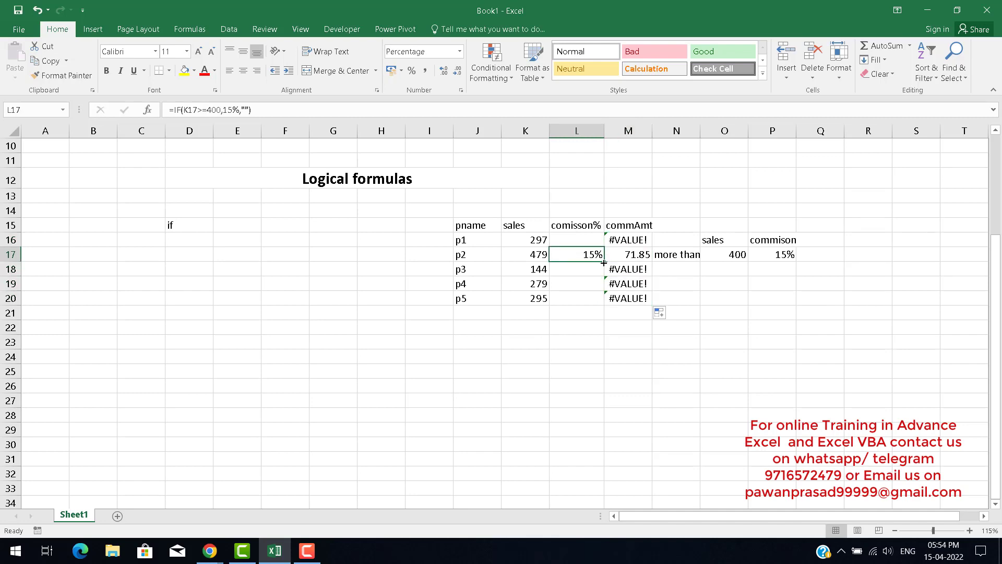
{"action": "left_click_drag", "start_coordinate": [602, 263], "coordinate": [601, 304]}
{"action": "left_click", "coordinate": [632, 241]}
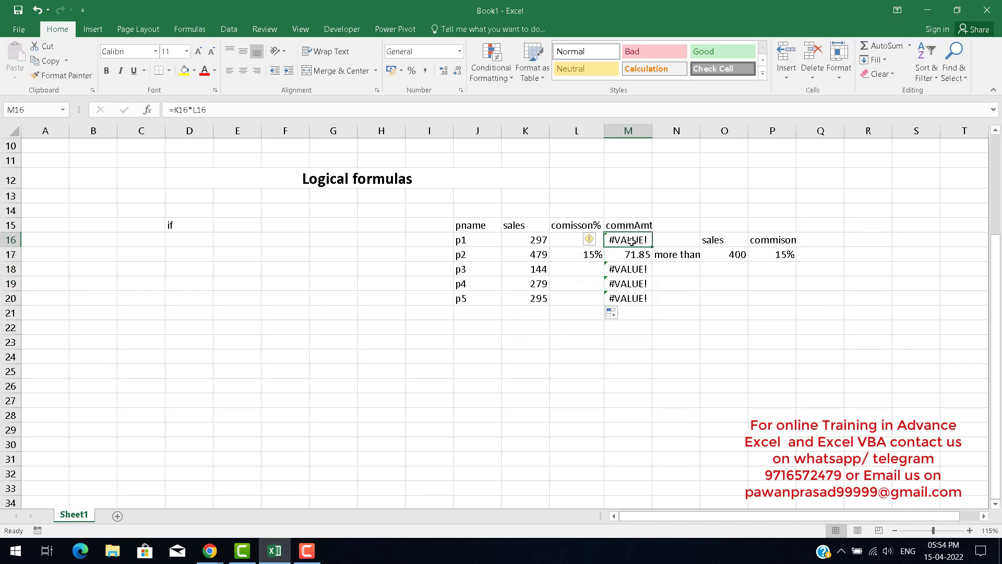
{"action": "left_click", "coordinate": [573, 238]}
{"action": "left_click", "coordinate": [575, 254]}
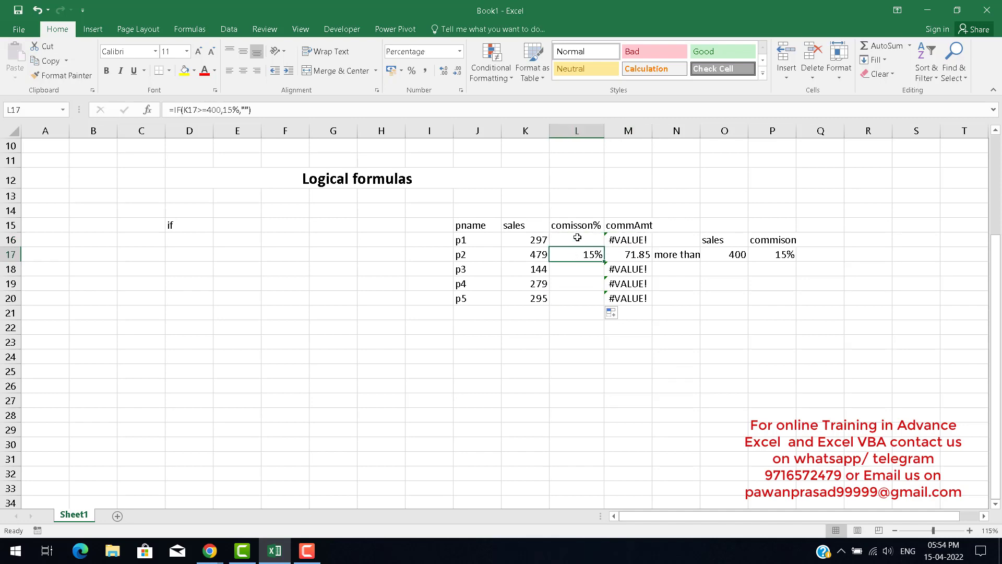
{"action": "left_click", "coordinate": [578, 238]}
{"action": "left_click", "coordinate": [633, 240]}
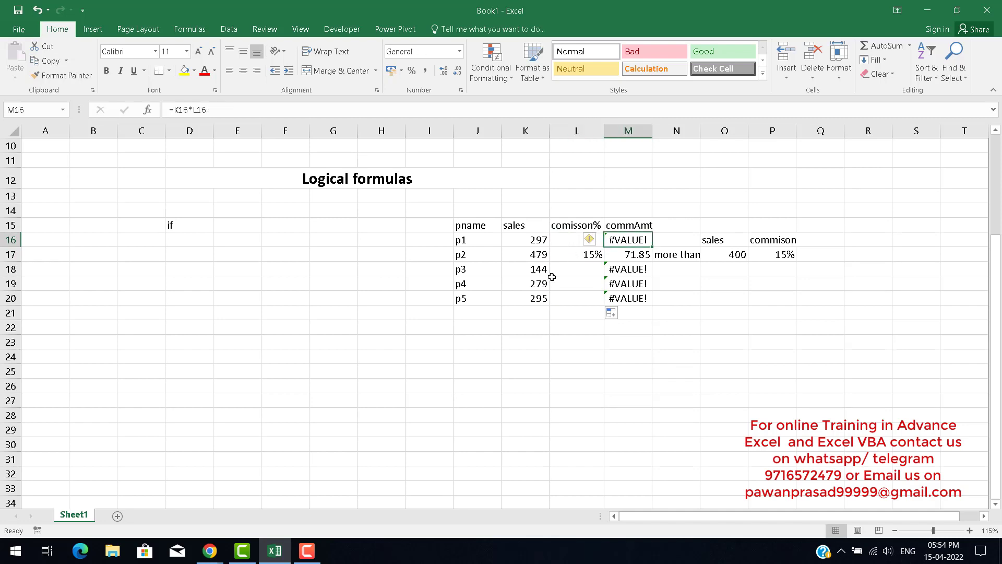
{"action": "left_click", "coordinate": [528, 242]}
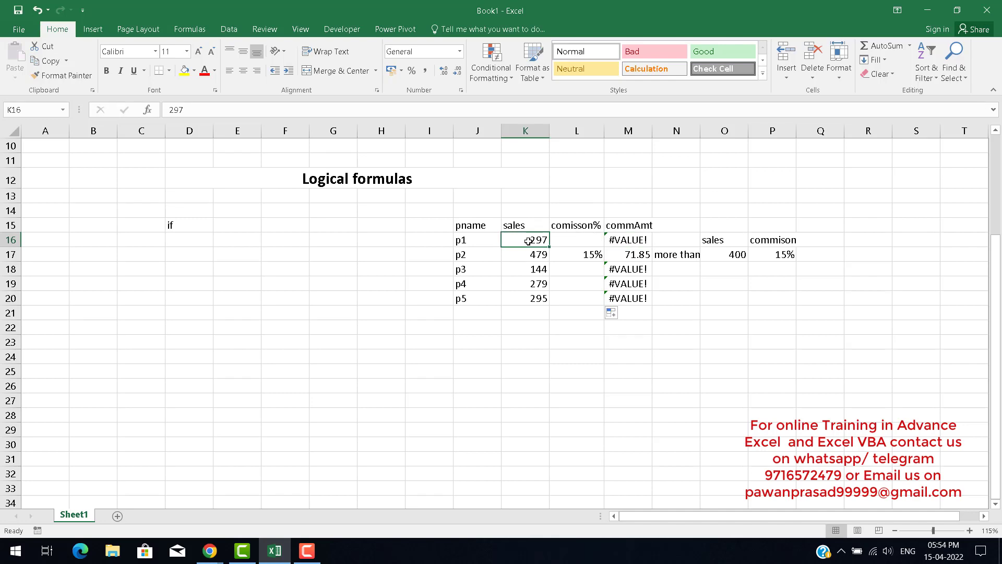
{"action": "left_click", "coordinate": [575, 241]}
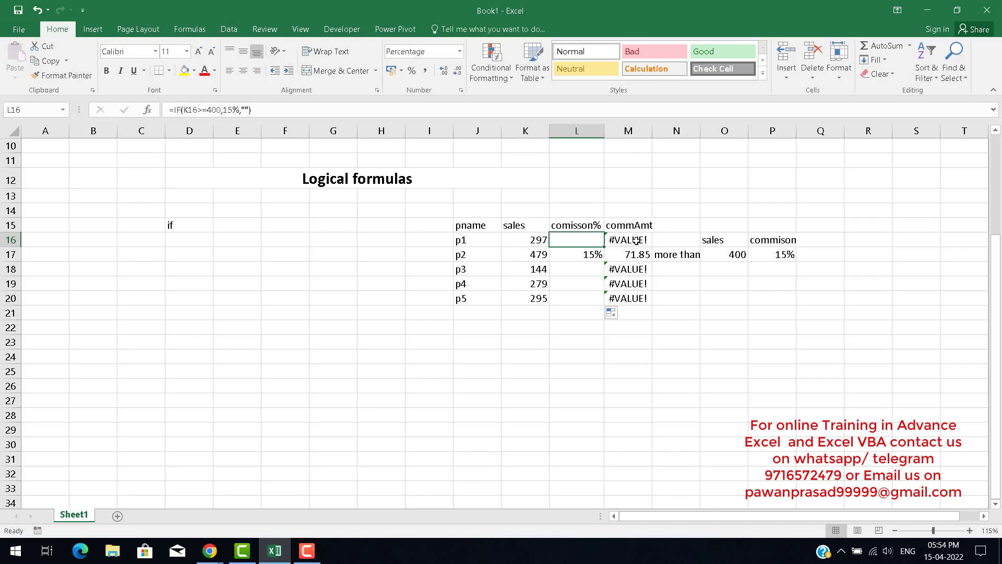
{"action": "left_click", "coordinate": [569, 258]}
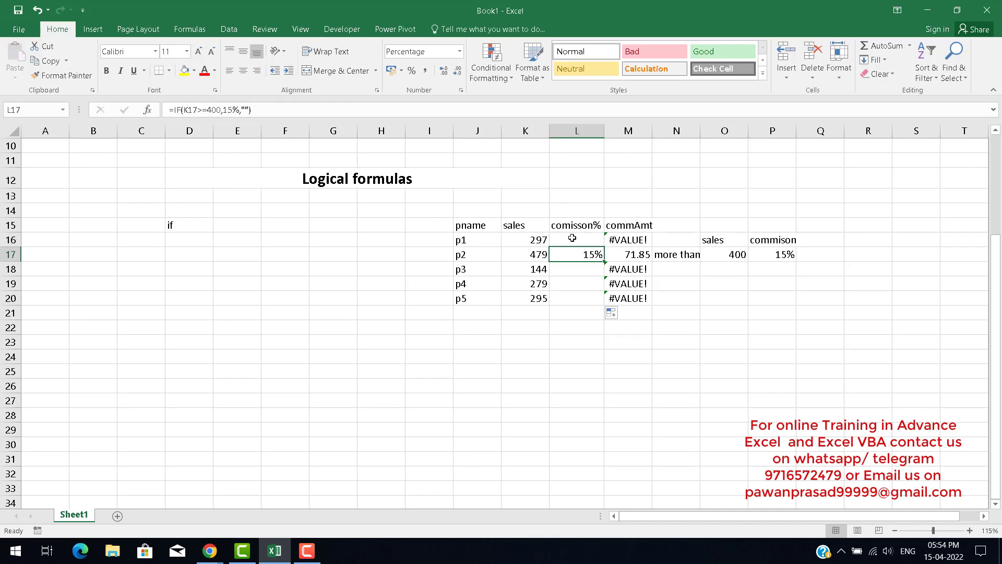
{"action": "left_click_drag", "start_coordinate": [573, 238], "coordinate": [568, 305]}
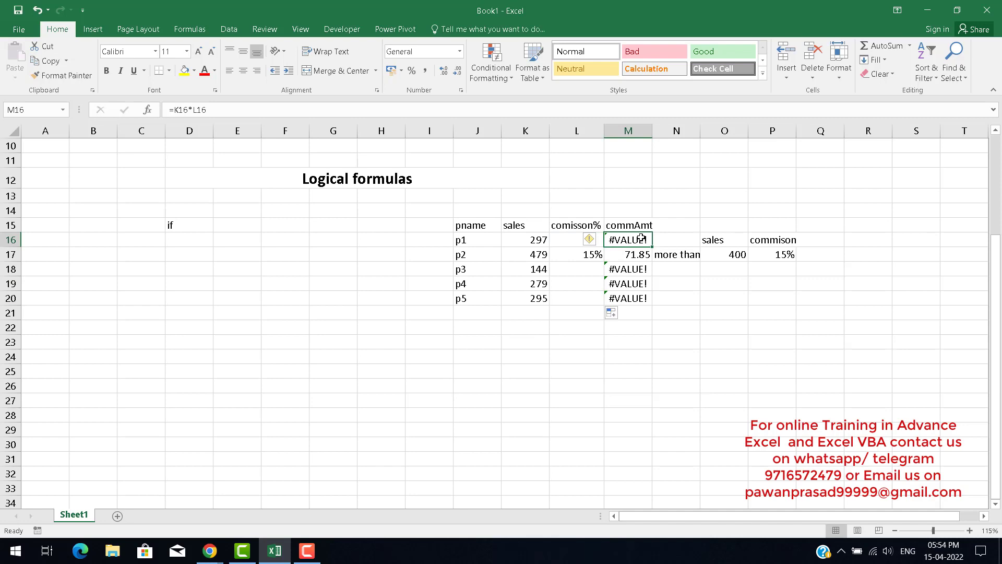
{"action": "double_click", "coordinate": [641, 238]}
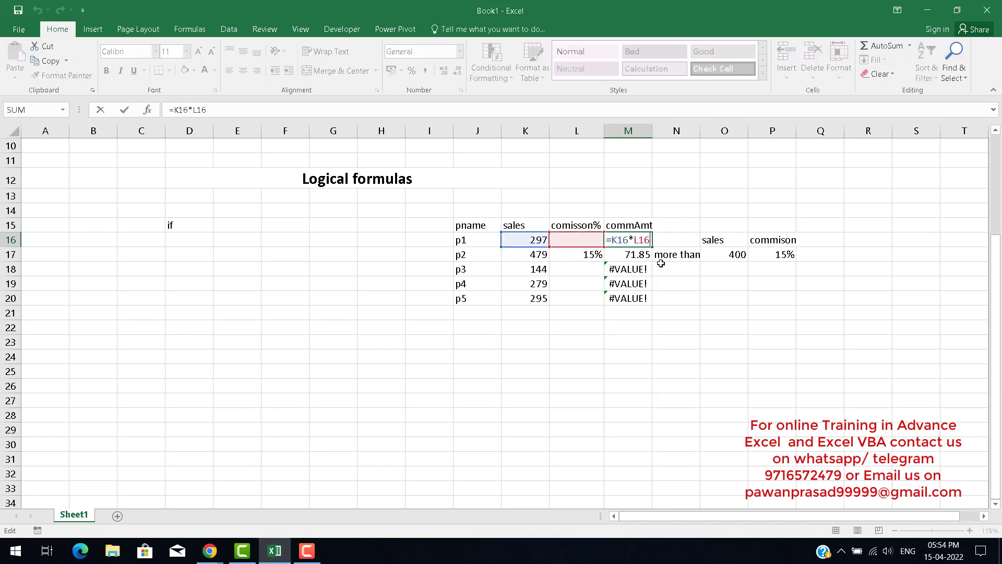
{"action": "left_click", "coordinate": [613, 241]}
{"action": "type", "text": "if"}
{"action": "key", "text": "Down"}
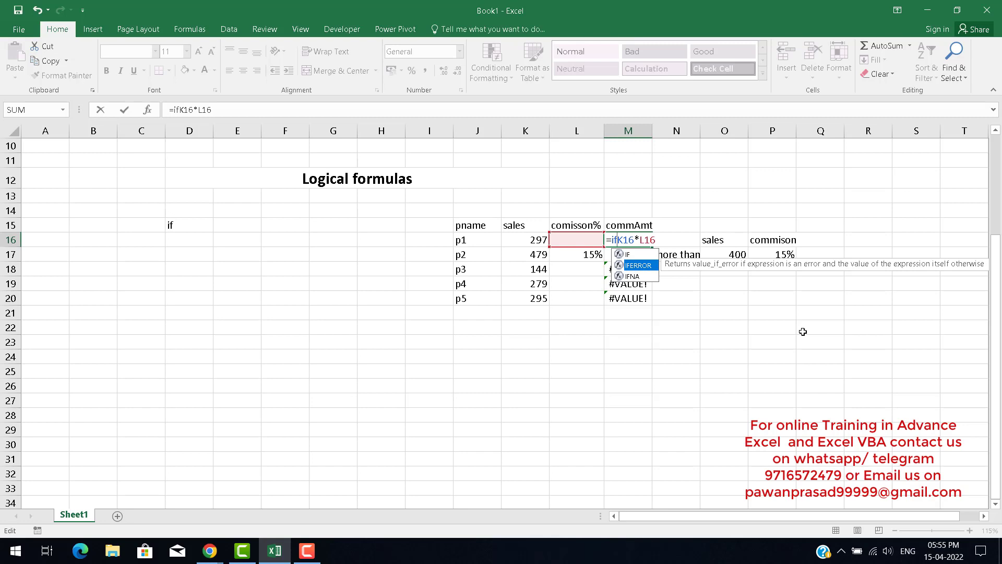
{"action": "key", "text": "Escape"}
{"action": "key", "text": "Escape"}
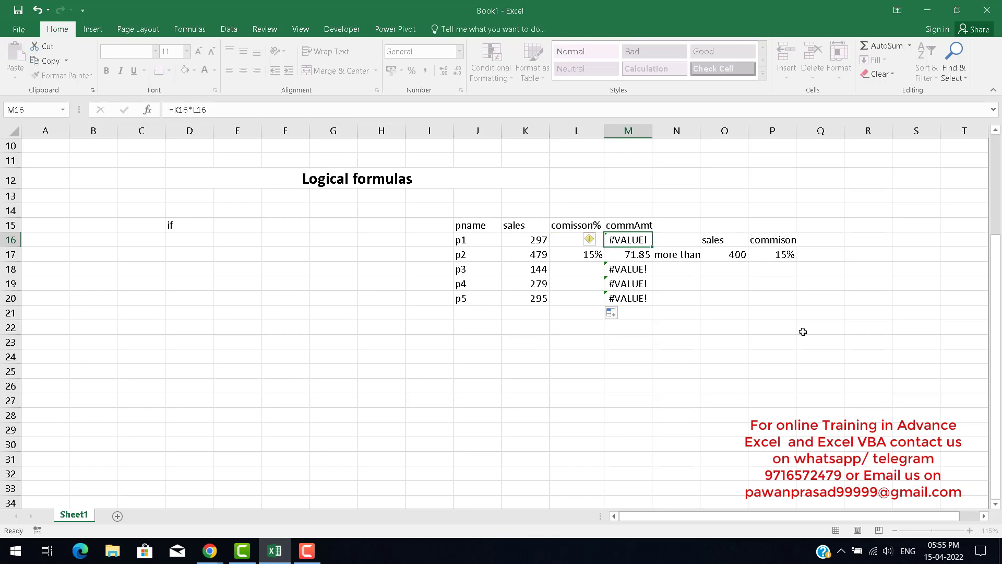
Select the empty-quotes false value in the L16 IF formula for editing.
{"action": "key", "text": "Left"}
{"action": "key", "text": "F2"}
{"action": "key", "text": "Left"}
{"action": "key", "text": "Left"}
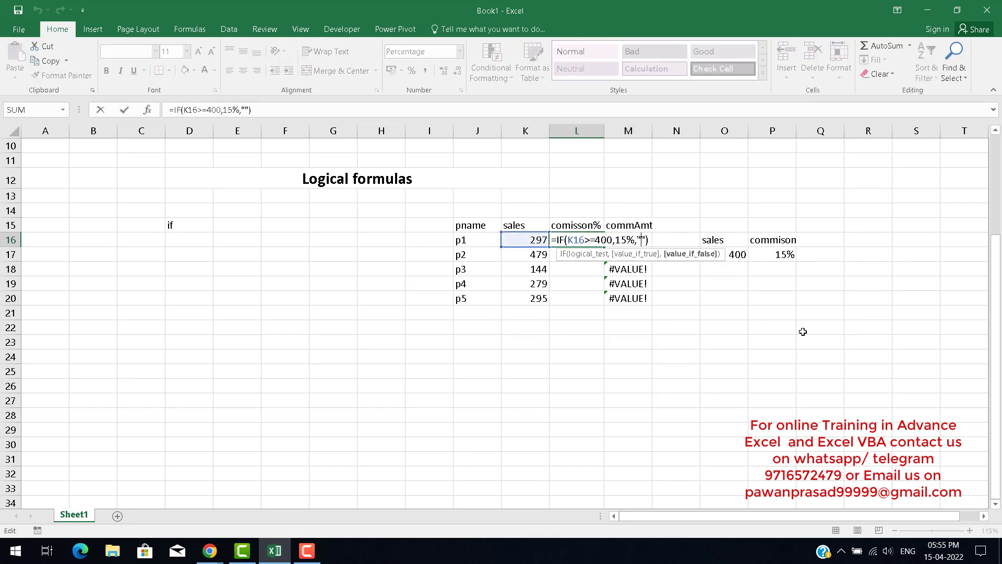
{"action": "key", "text": "shift+Right"}
{"action": "key", "text": "shift+Right"}
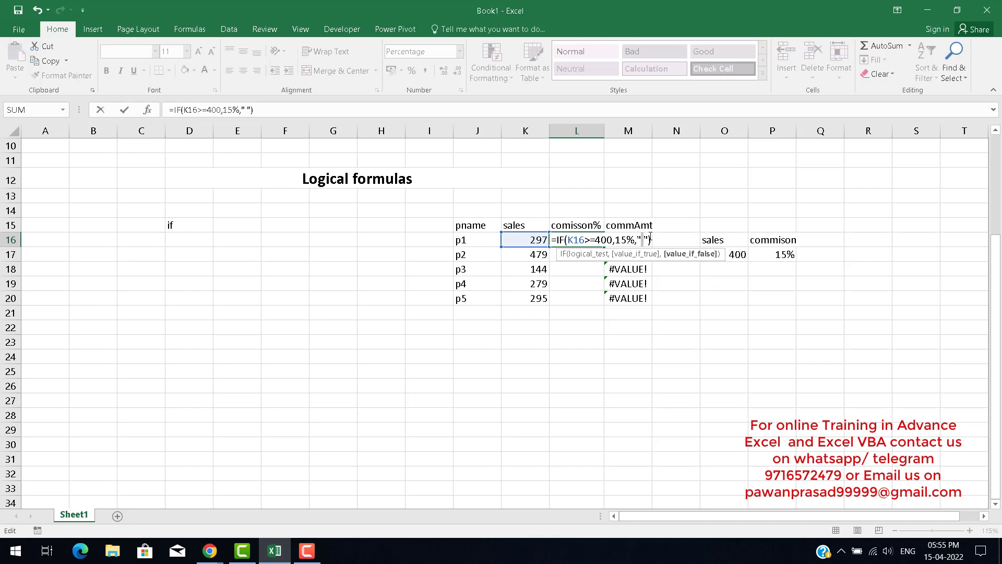
Enter a single space as the false value of the L16 IF formula, then select L16 through L20.
{"action": "key", "text": "Return"}
{"action": "key", "text": "Up"}
{"action": "key", "text": "shift+Down"}
{"action": "key", "text": "shift+Down"}
{"action": "key", "text": "shift+Down"}
{"action": "key", "text": "shift+Down"}
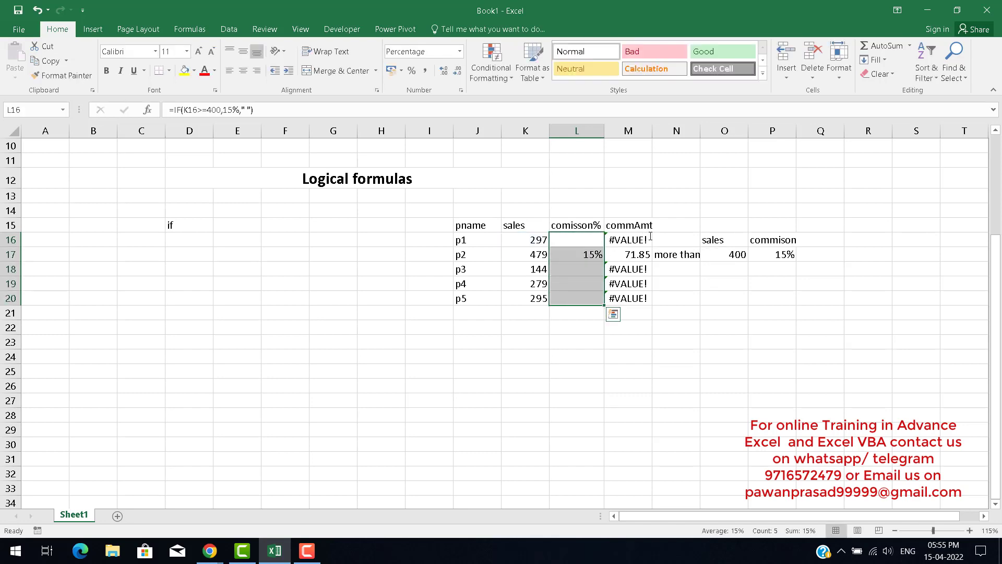
Examine the M16 commission amount formula and the cells it references.
{"action": "left_click", "coordinate": [650, 239]}
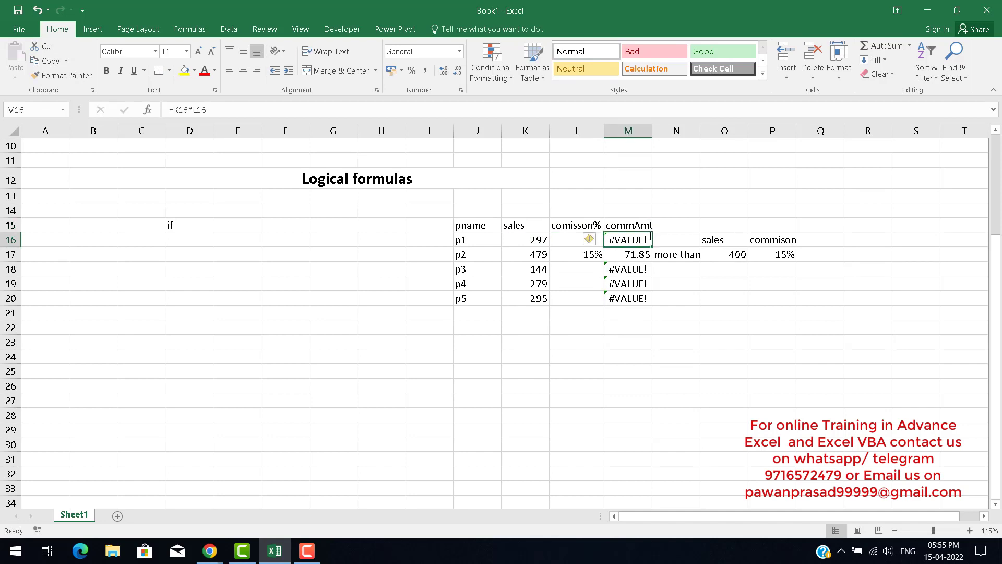
{"action": "double_click", "coordinate": [650, 239]}
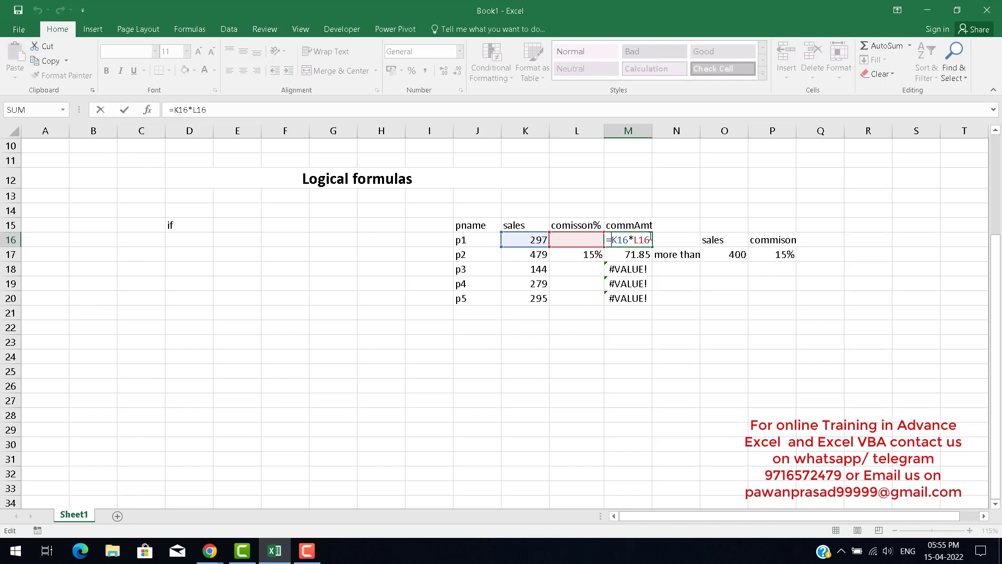
{"action": "key", "text": "shift+Right"}
{"action": "key", "text": "shift+Right"}
{"action": "key", "text": "shift+Right"}
{"action": "key", "text": "shift+Right"}
{"action": "key", "text": "shift+Right"}
{"action": "key", "text": "shift+Right"}
{"action": "key", "text": "shift+Right"}
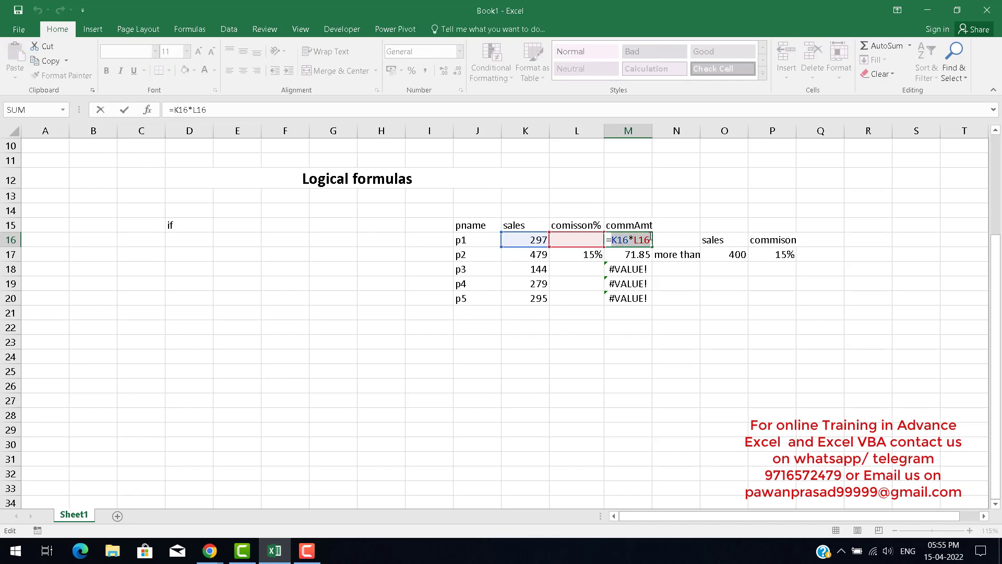
{"action": "key", "text": "Escape"}
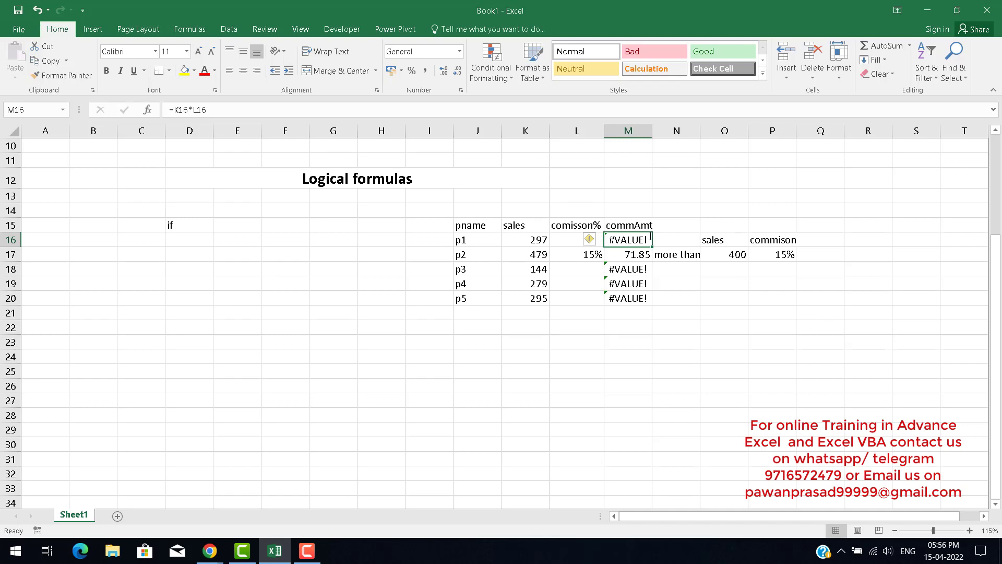
{"action": "key", "text": "Down"}
{"action": "key", "text": "Down"}
{"action": "key", "text": "Down"}
{"action": "key", "text": "Down"}
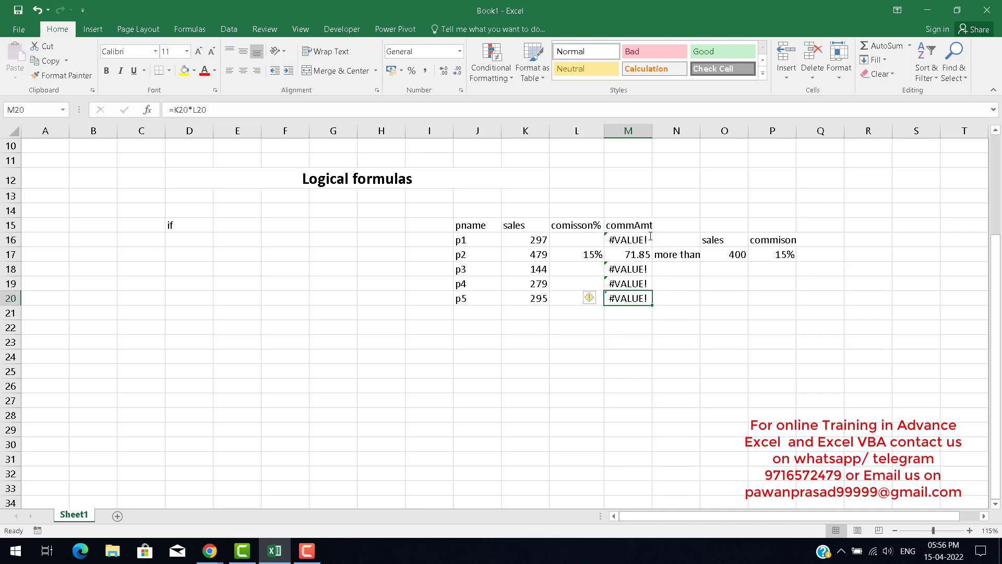
{"action": "key", "text": "Up"}
{"action": "key", "text": "Up"}
{"action": "key", "text": "Up"}
{"action": "key", "text": "Up"}
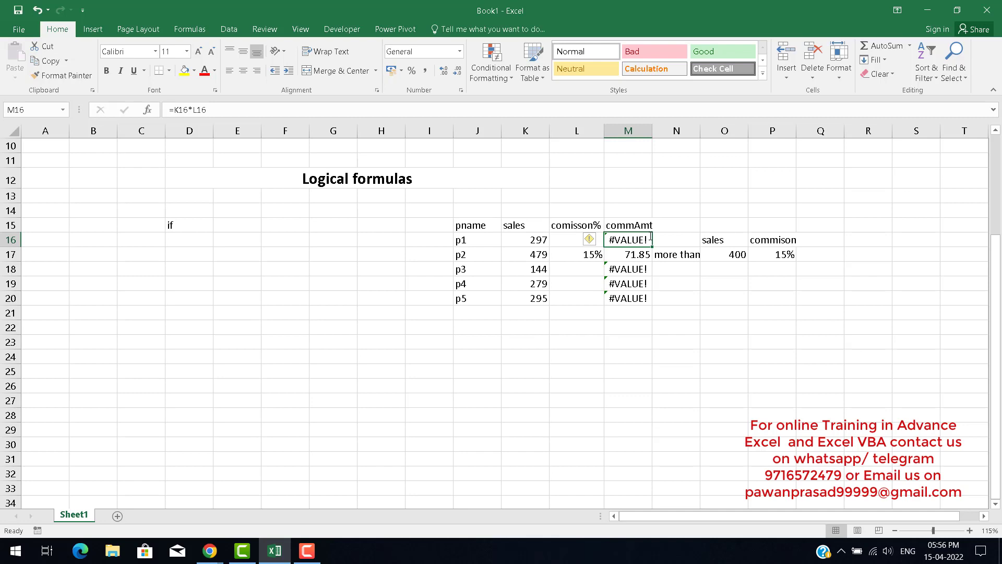
{"action": "double_click", "coordinate": [650, 239]}
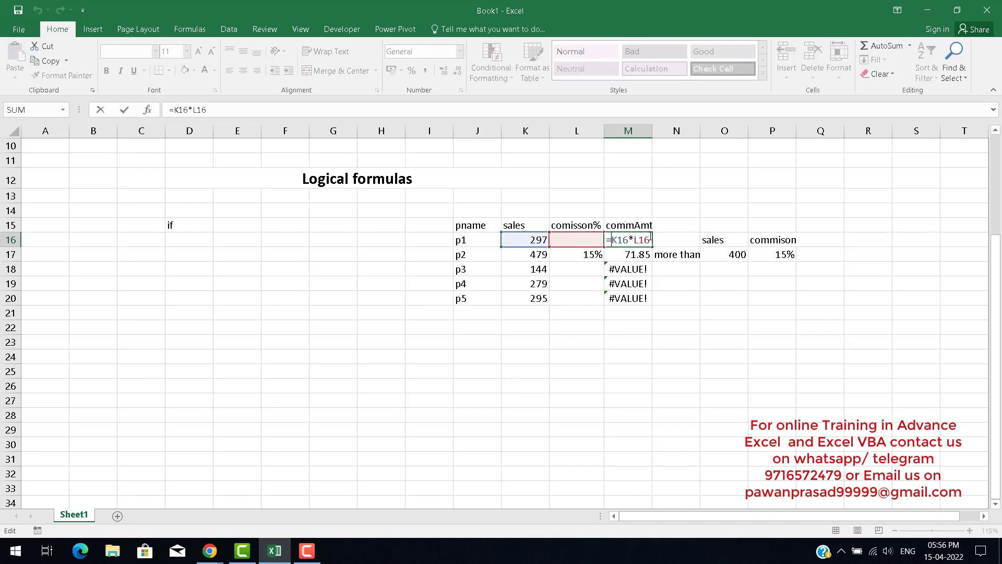
{"action": "type", "text": "if"}
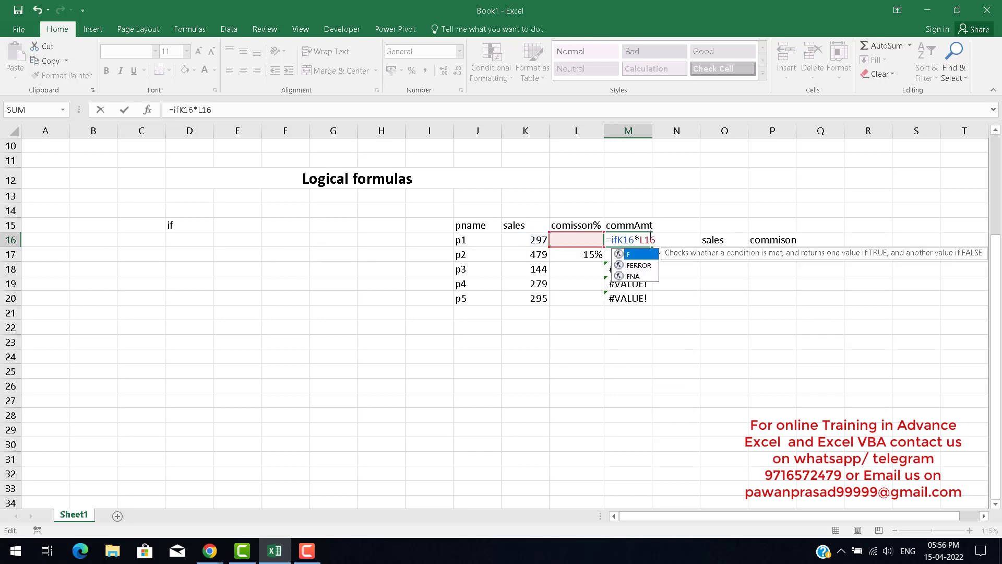
{"action": "key", "text": "Escape"}
{"action": "key", "text": "Return"}
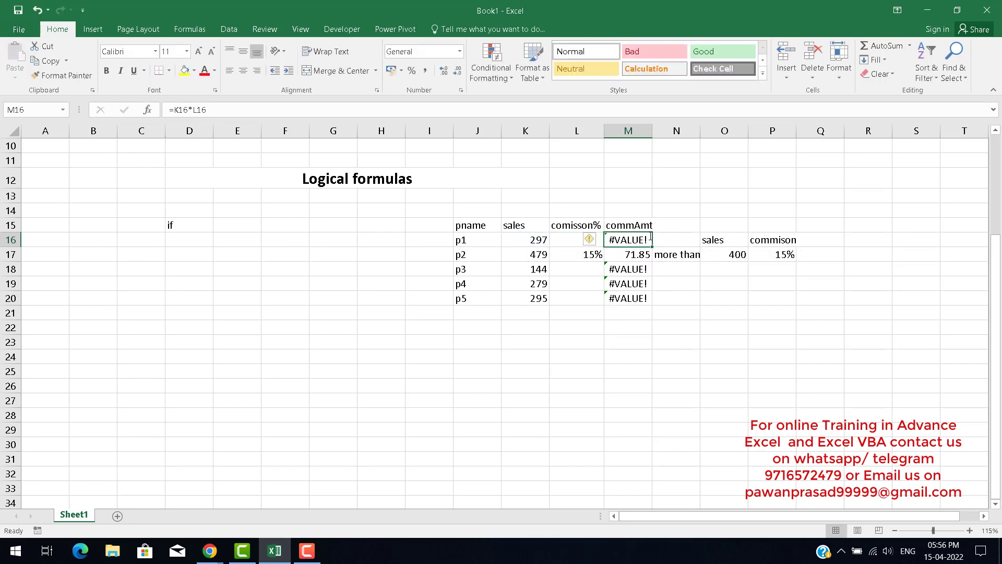
Try building an IFERROR formula in O20 that references M16 and K16.
{"action": "key", "text": "Down"}
{"action": "key", "text": "Down"}
{"action": "key", "text": "Down"}
{"action": "key", "text": "Down"}
{"action": "key", "text": "Right"}
{"action": "key", "text": "Right"}
{"action": "key", "text": "Up"}
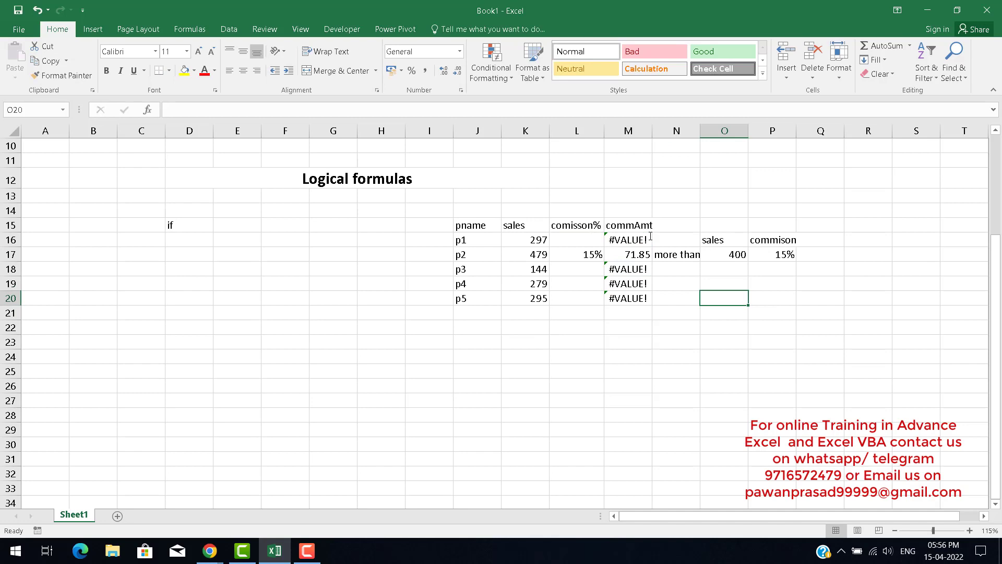
{"action": "type", "text": "=if"}
{"action": "key", "text": "Down"}
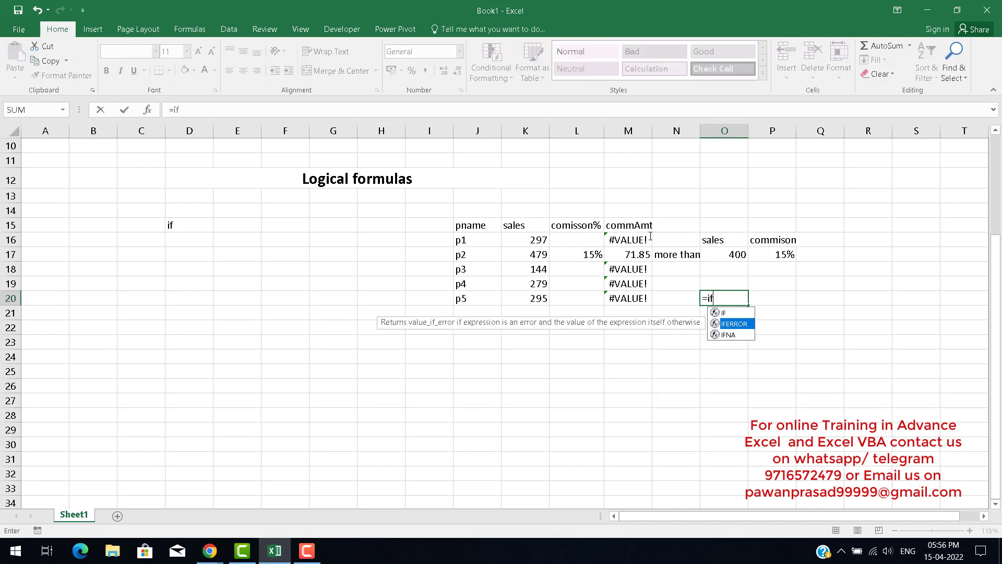
{"action": "key", "text": "Tab"}
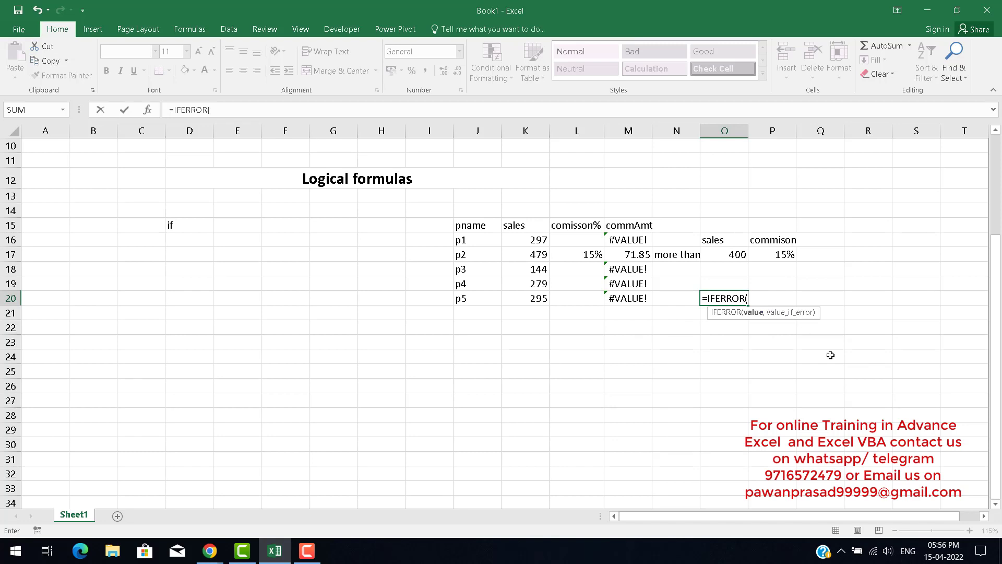
{"action": "key", "text": "Left"}
{"action": "key", "text": "Left"}
{"action": "key", "text": "Left"}
{"action": "key", "text": "Up"}
{"action": "key", "text": "Up"}
{"action": "key", "text": "Up"}
{"action": "key", "text": "Up"}
{"action": "key", "text": "Right"}
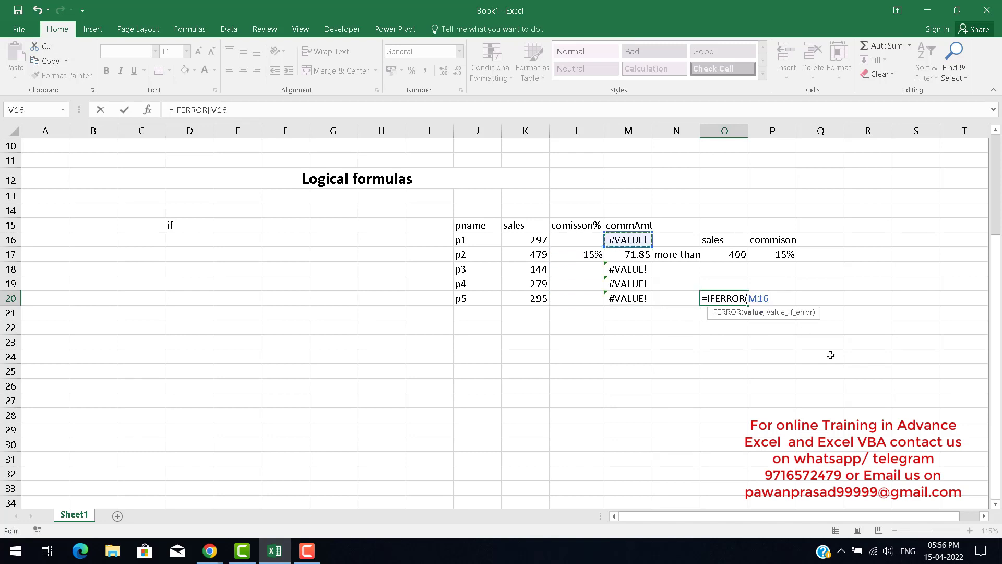
{"action": "key", "text": "Left"}
{"action": "key", "text": "Left"}
{"action": "key", "text": "Left"}
{"action": "key", "text": "Right"}
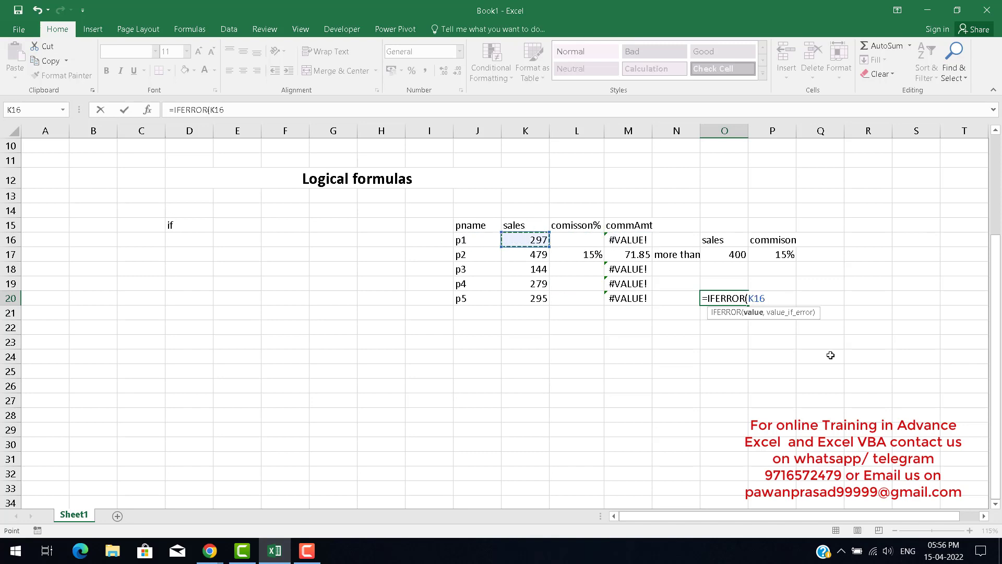
{"action": "key", "text": "Right"}
{"action": "key", "text": "Right"}
{"action": "key", "text": "Left"}
{"action": "key", "text": "Left"}
{"action": "key", "text": "Right"}
{"action": "key", "text": "Right"}
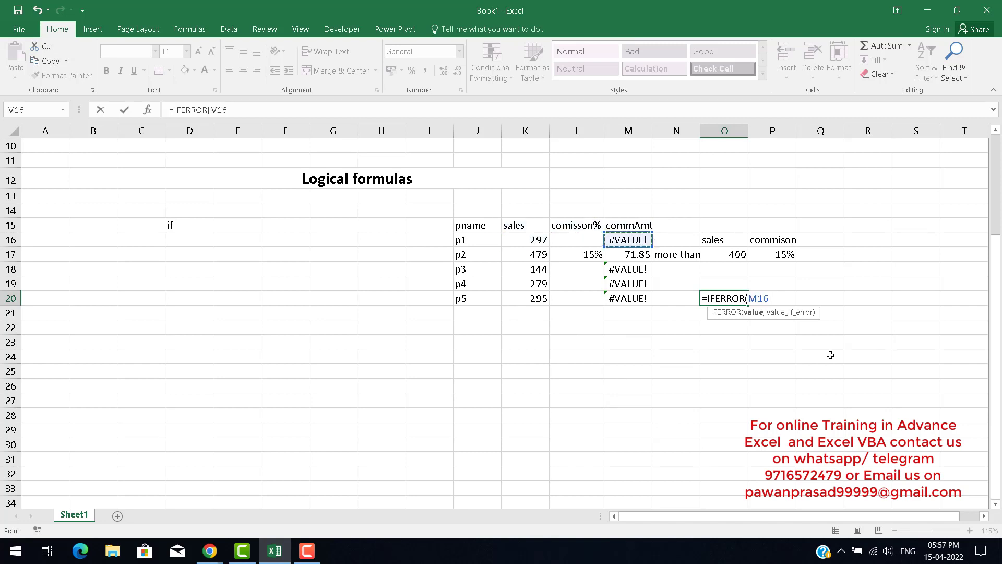
{"action": "key", "text": "Escape"}
{"action": "key", "text": "Up"}
{"action": "key", "text": "Up"}
{"action": "key", "text": "Up"}
{"action": "key", "text": "Left"}
{"action": "key", "text": "Up"}
{"action": "key", "text": "Left"}
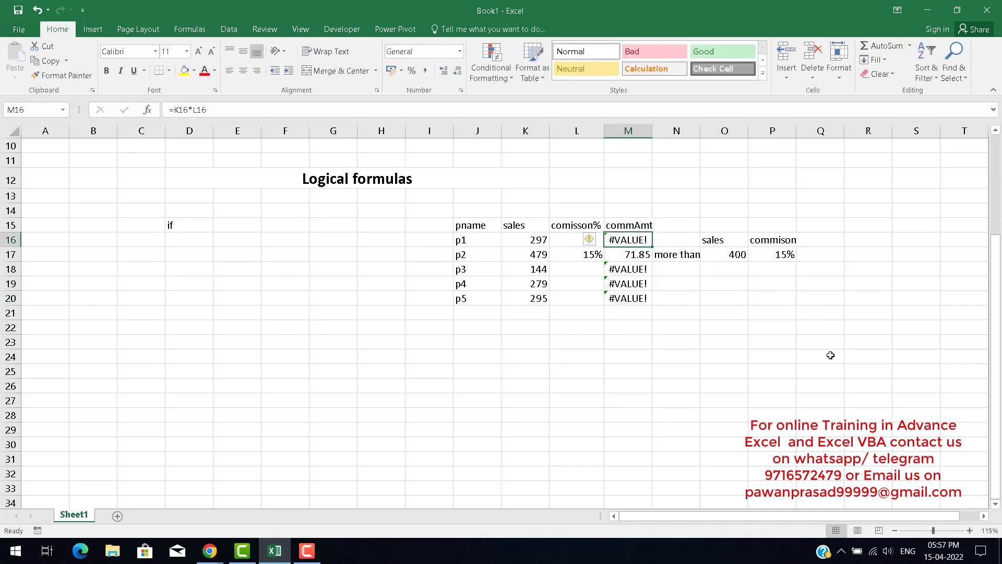
{"action": "key", "text": "F2"}
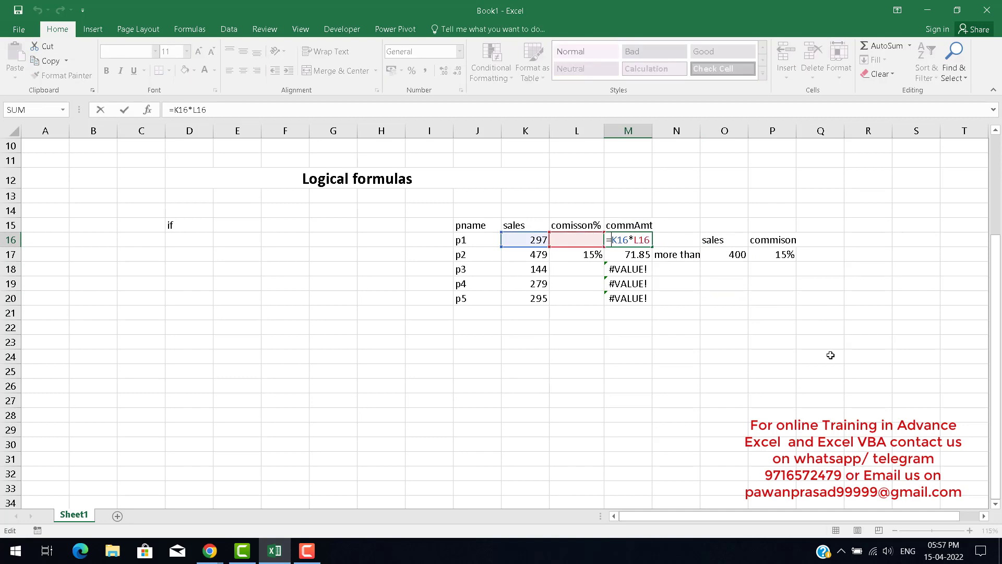
{"action": "key", "text": "Escape"}
{"action": "key", "text": "Right"}
{"action": "key", "text": "Left"}
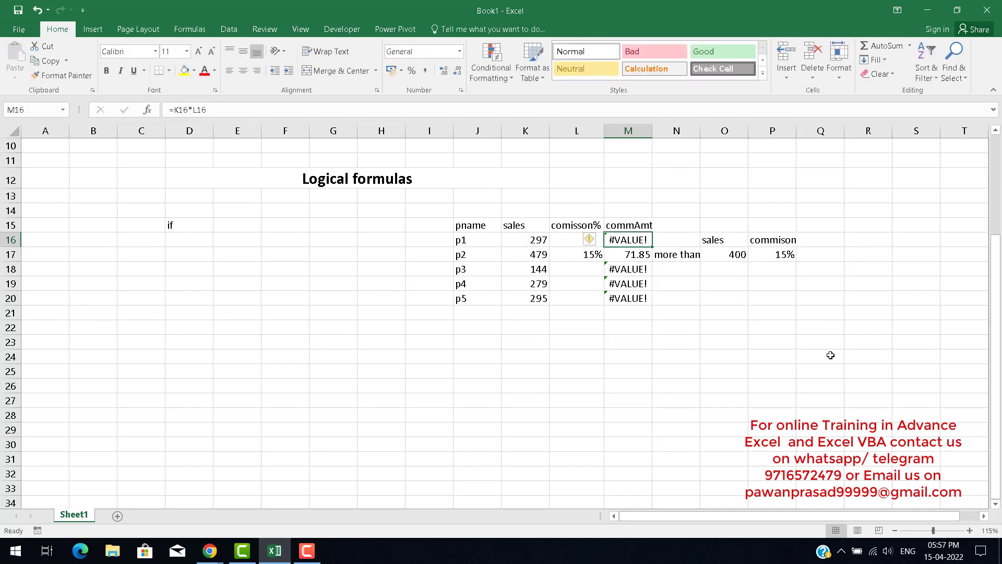
{"action": "type", "text": "=if"}
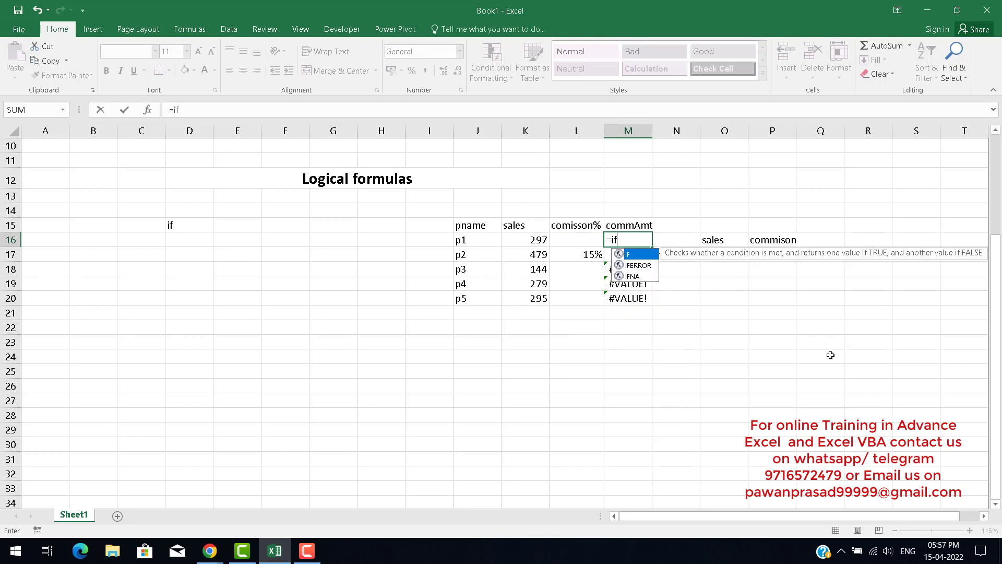
{"action": "key", "text": "Down"}
{"action": "key", "text": "Tab"}
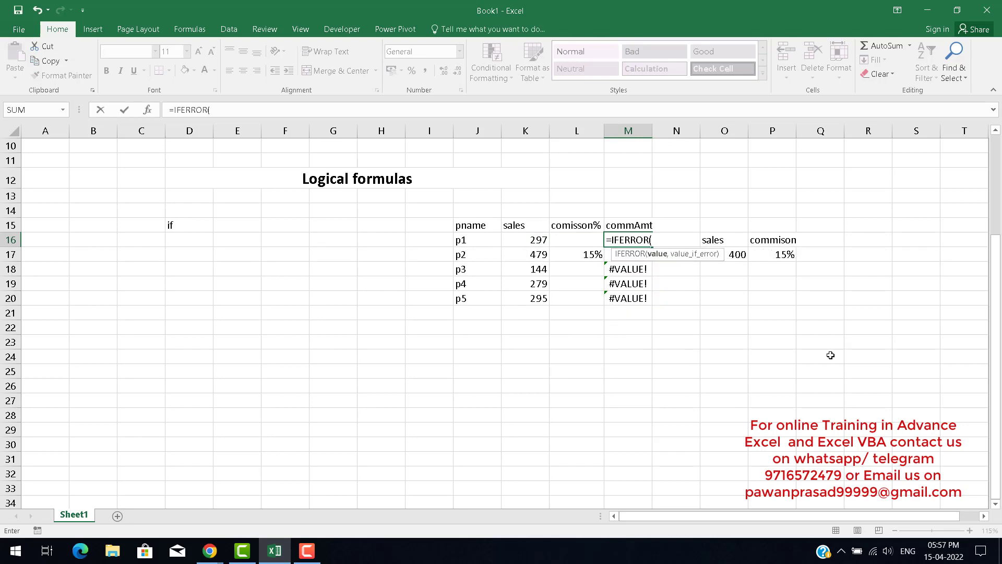
{"action": "key", "text": "Escape"}
{"action": "key", "text": "F2"}
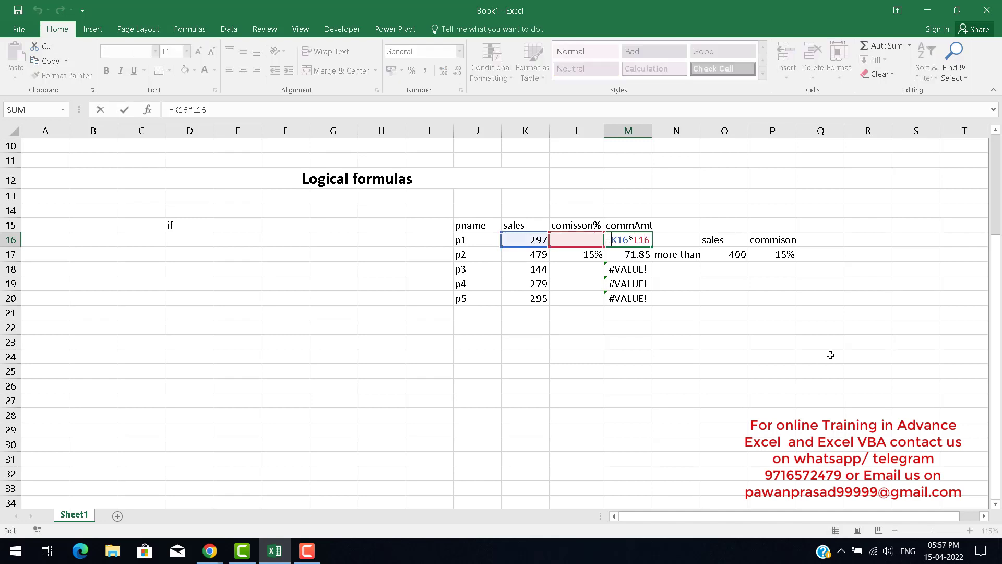
{"action": "key", "text": "Escape"}
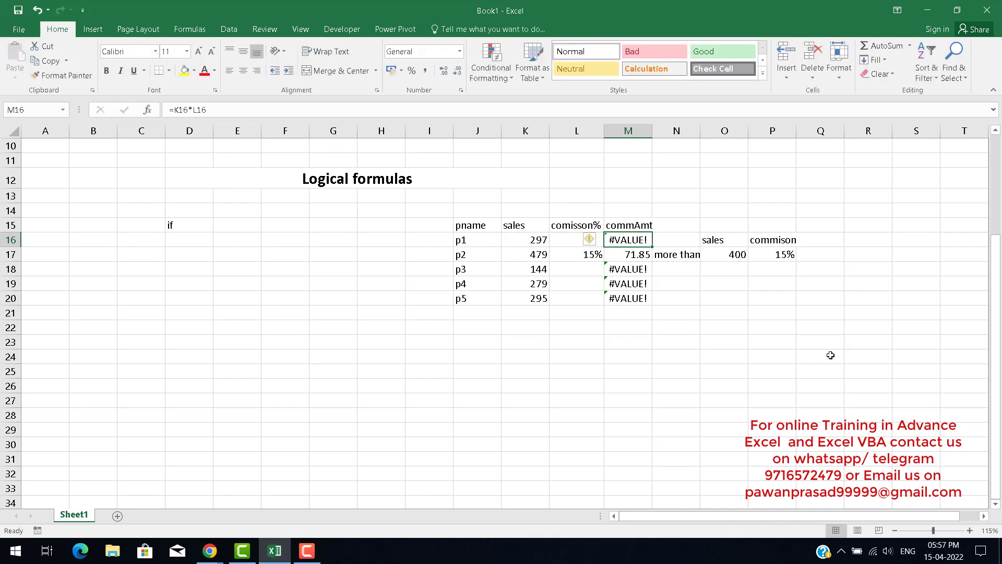
Replace the M16 formula with =IFERROR(K16*L16,K16) and fill it down through M20.
{"action": "type", "text": "=if"}
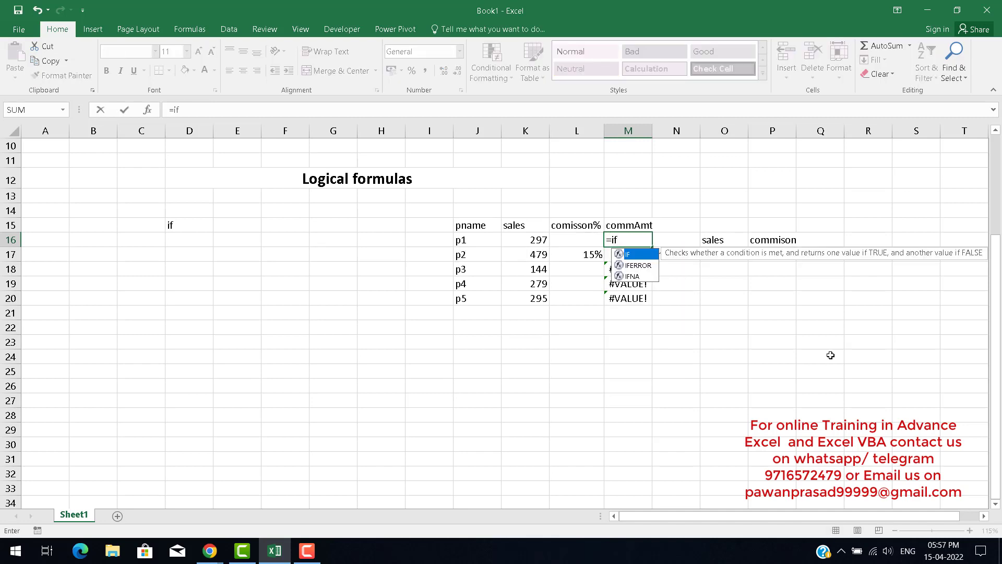
{"action": "key", "text": "Down"}
{"action": "key", "text": "Tab"}
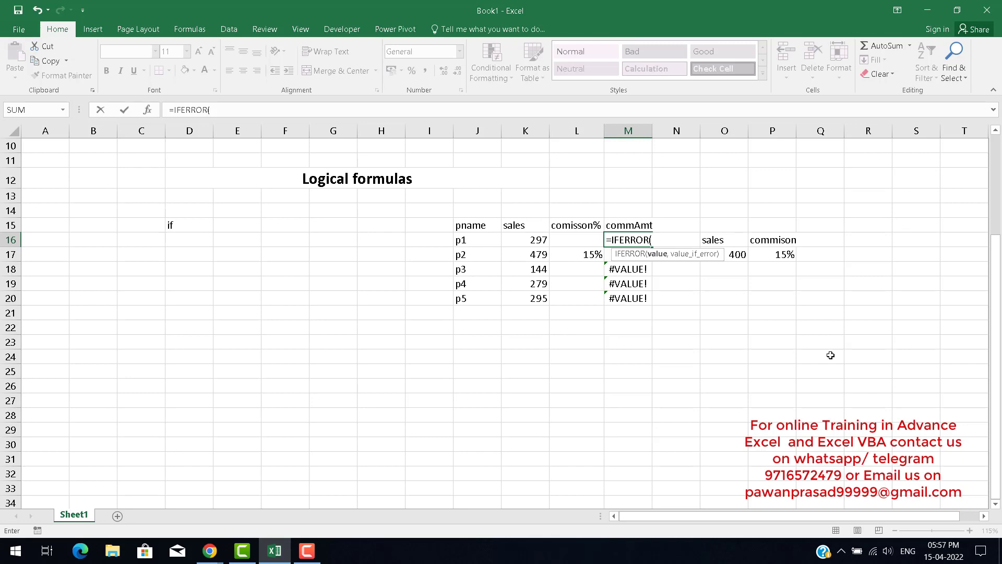
{"action": "key", "text": "Left"}
{"action": "key", "text": "Left"}
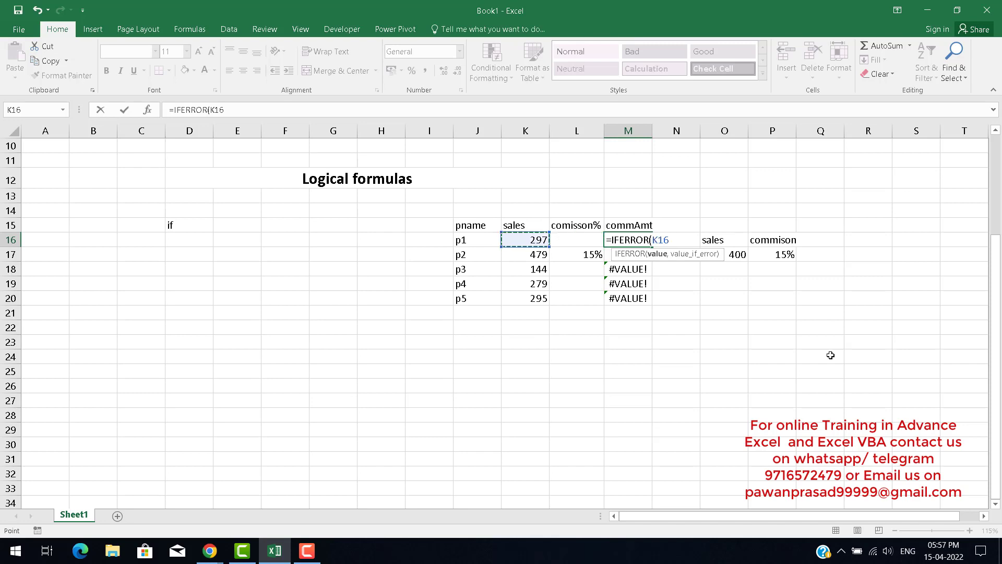
{"action": "type", "text": "*"}
{"action": "key", "text": "Left"}
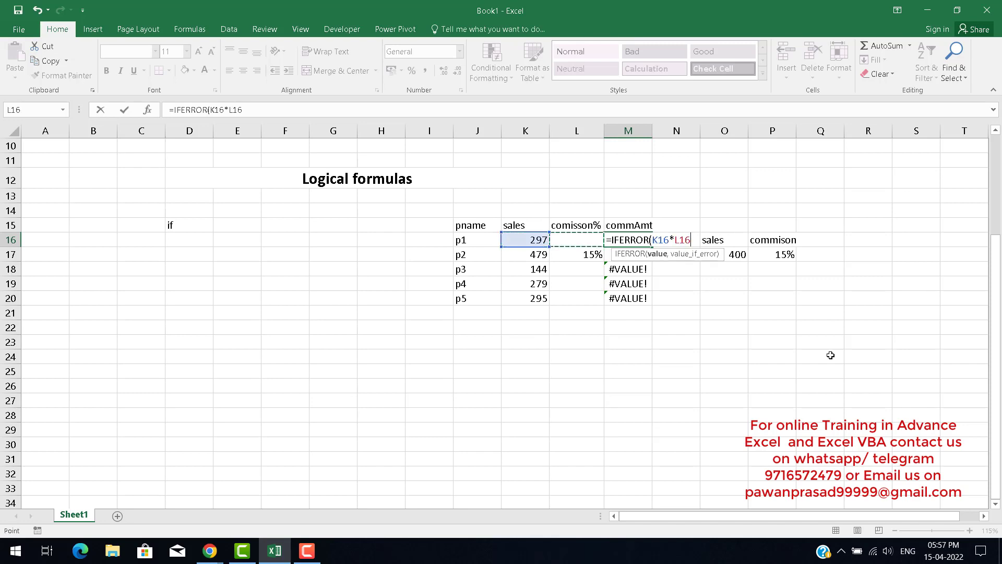
{"action": "type", "text": ","}
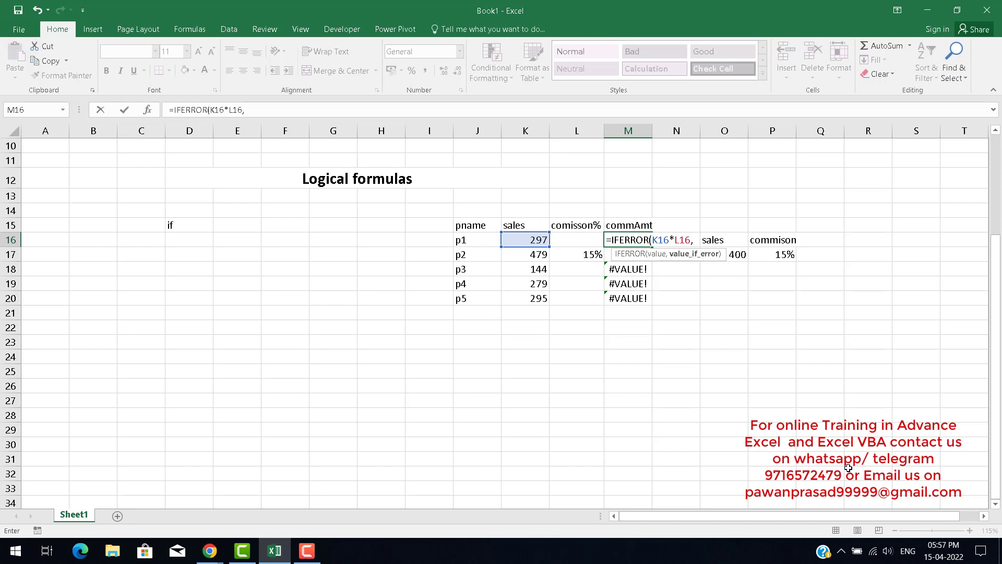
{"action": "key", "text": "Left"}
{"action": "key", "text": "Left"}
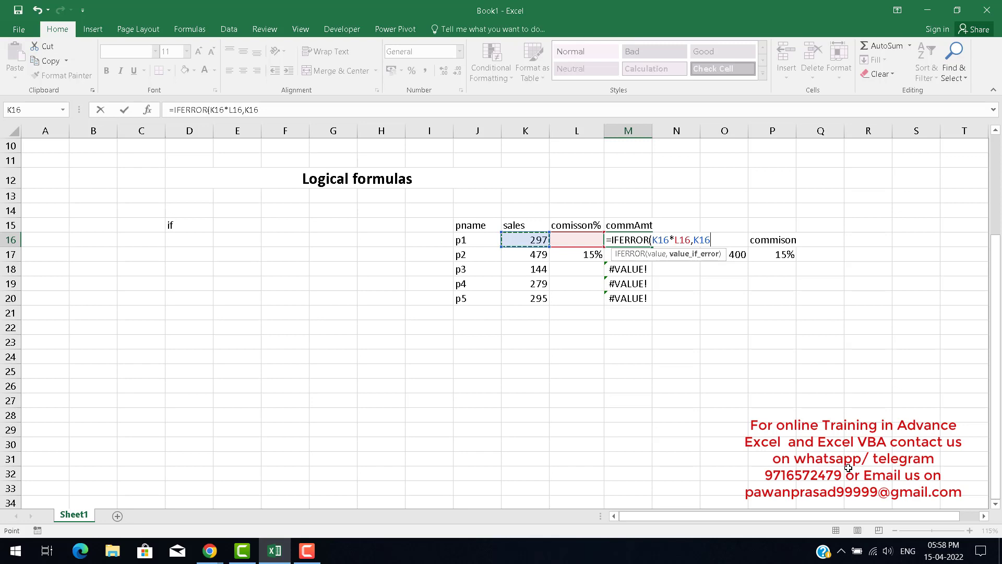
{"action": "key", "text": "Up"}
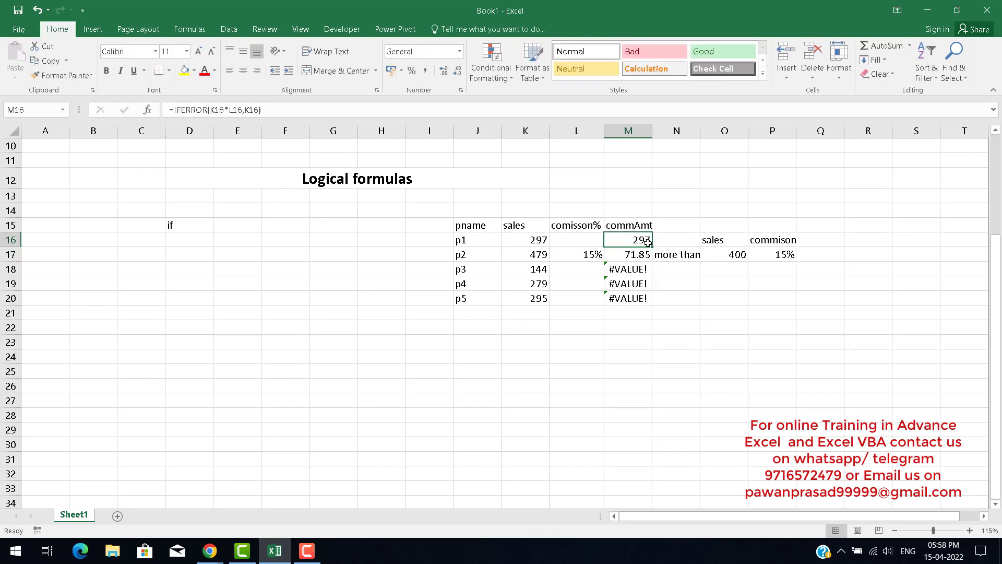
{"action": "left_click_drag", "start_coordinate": [654, 246], "coordinate": [649, 305]}
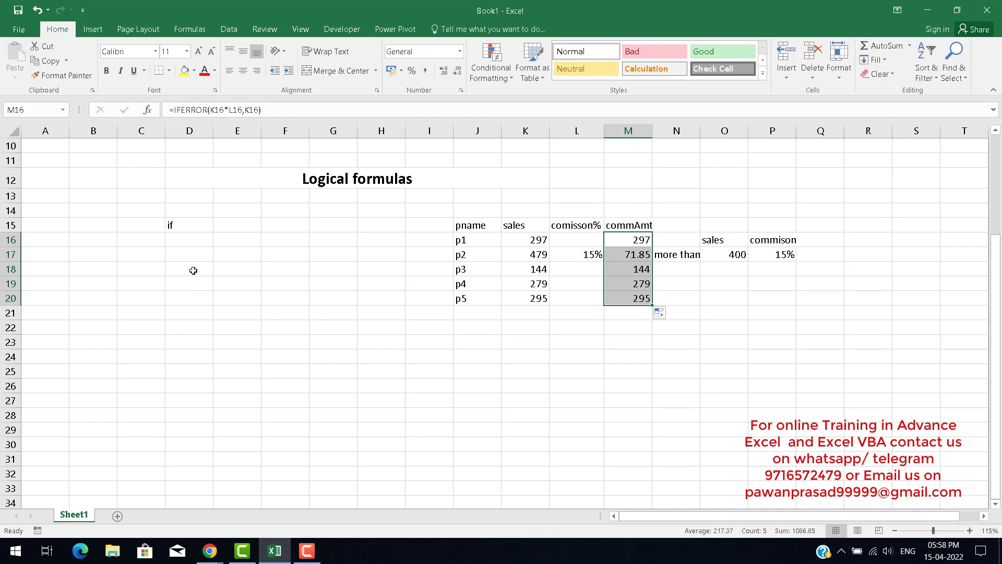
Label cell D16 as iferror beneath the if heading.
{"action": "left_click", "coordinate": [193, 240]}
{"action": "type", "text": "if"}
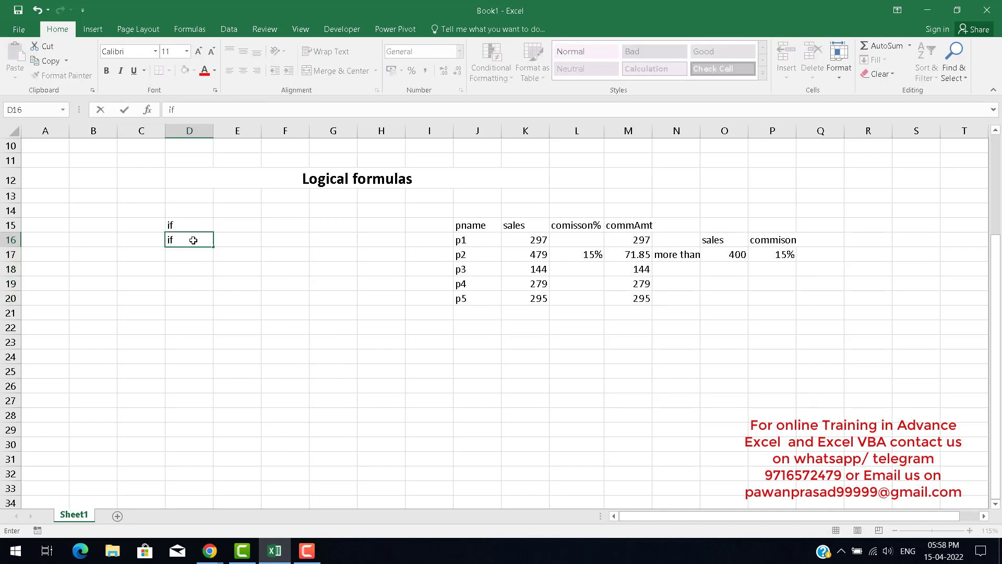
{"action": "type", "text": "error"}
{"action": "key", "text": "Return"}
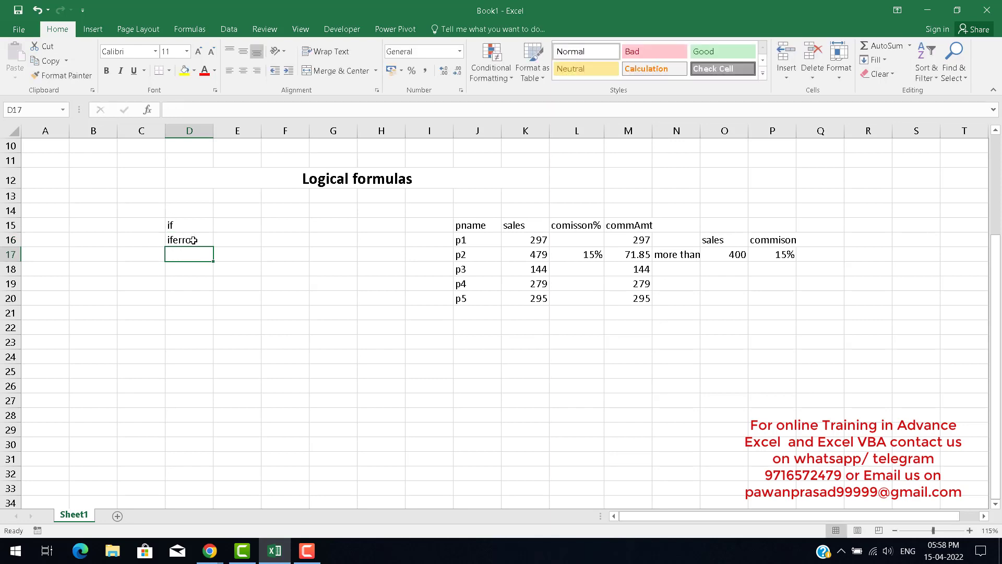
Open the M16 IFERROR formula to review its arguments.
{"action": "left_click", "coordinate": [193, 240]}
{"action": "left_click", "coordinate": [614, 240]}
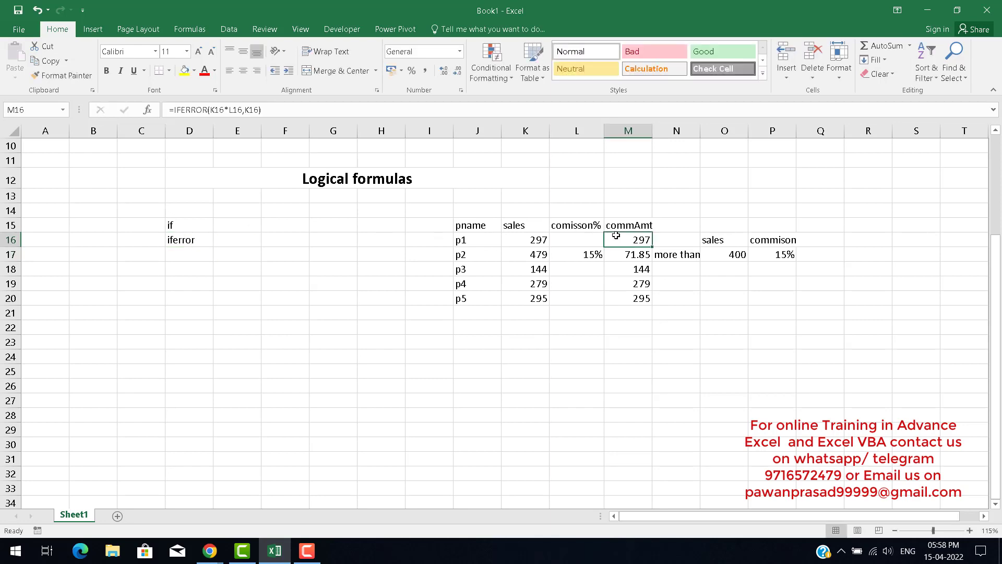
{"action": "double_click", "coordinate": [614, 239]}
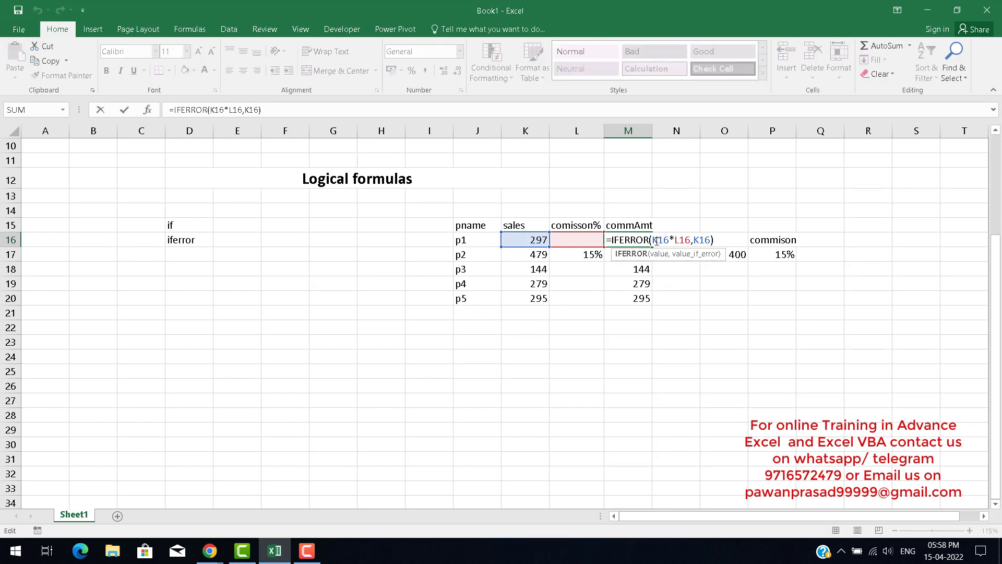
Examine the IFERROR formulas in M16 and M17, highlighting the K*L value argument of each.
{"action": "left_click_drag", "start_coordinate": [659, 240], "coordinate": [689, 238]}
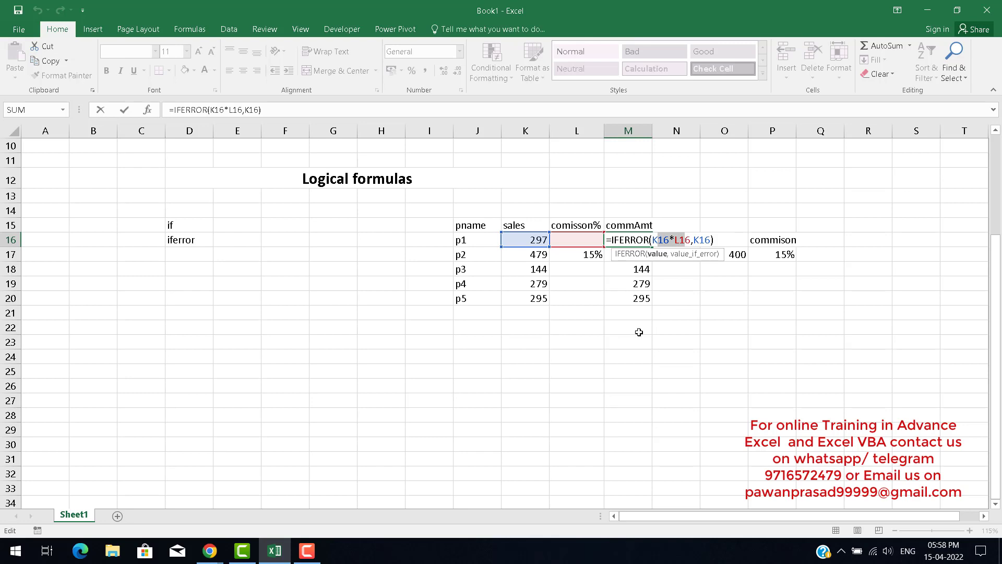
{"action": "left_click", "coordinate": [699, 240]}
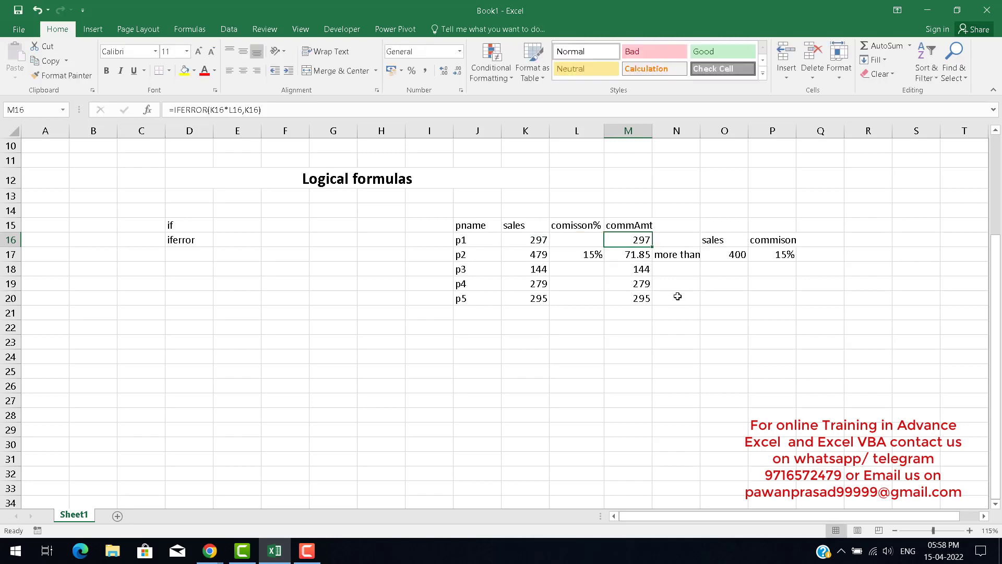
{"action": "key", "text": "Escape"}
{"action": "double_click", "coordinate": [627, 238]}
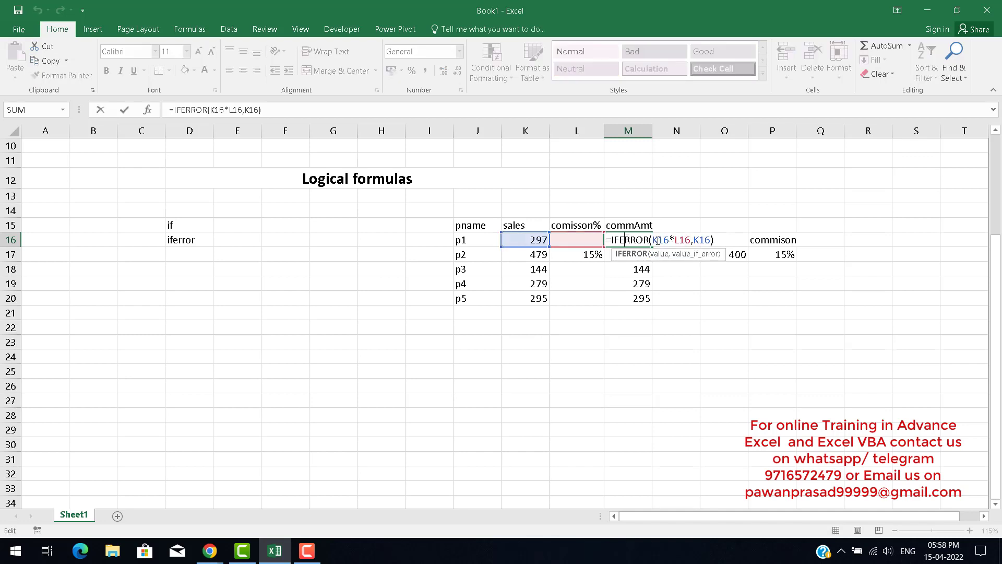
{"action": "left_click_drag", "start_coordinate": [657, 240], "coordinate": [679, 240]}
{"action": "left_click", "coordinate": [678, 241]}
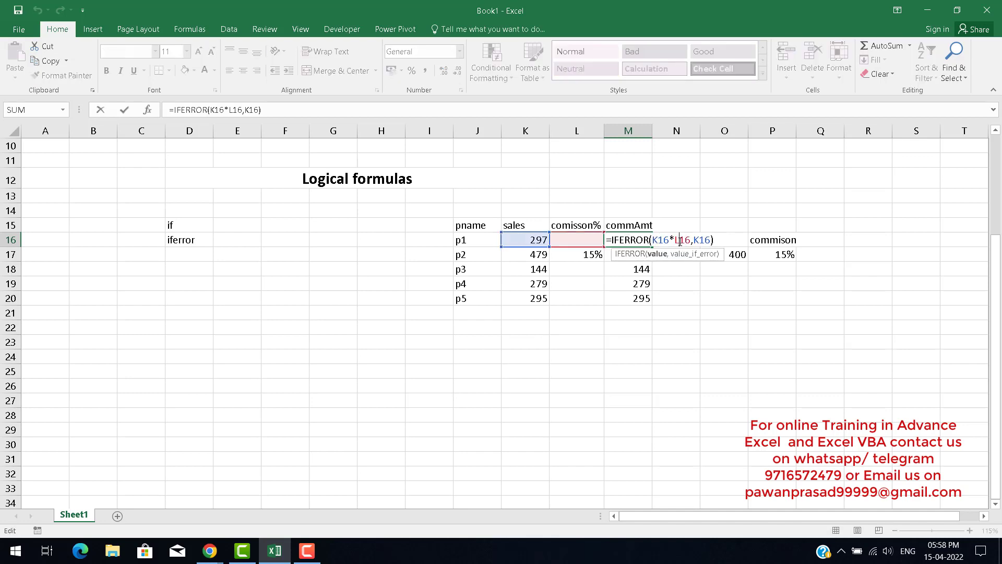
{"action": "left_click", "coordinate": [617, 330]}
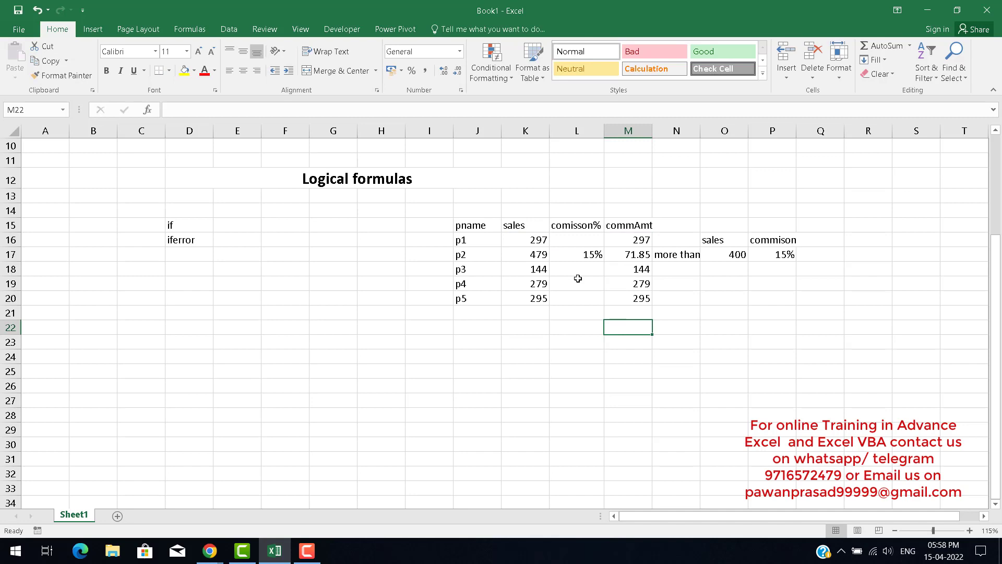
{"action": "left_click", "coordinate": [527, 255]}
{"action": "left_click", "coordinate": [591, 255]}
{"action": "left_click", "coordinate": [625, 255]}
{"action": "double_click", "coordinate": [625, 256]}
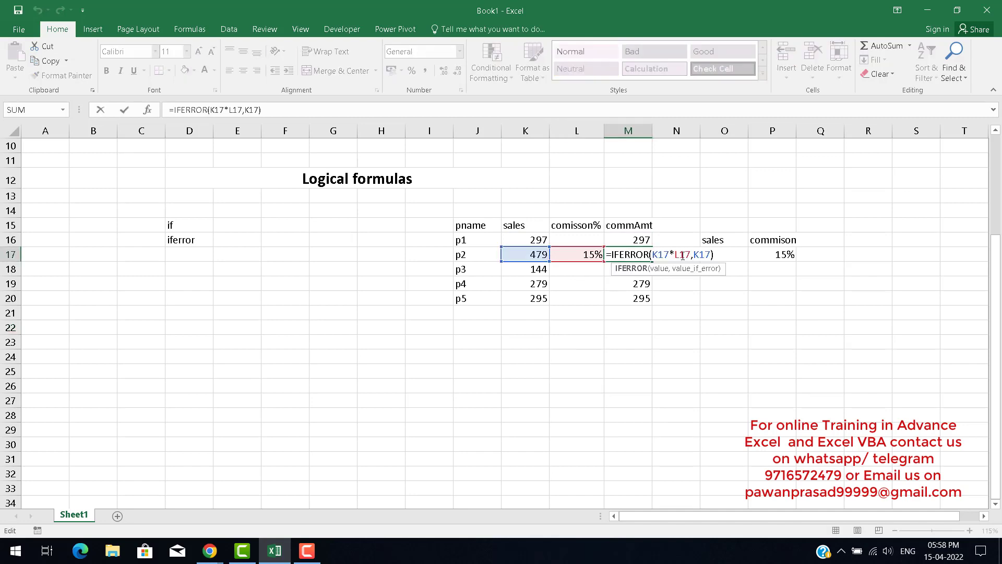
{"action": "left_click_drag", "start_coordinate": [690, 256], "coordinate": [654, 256]}
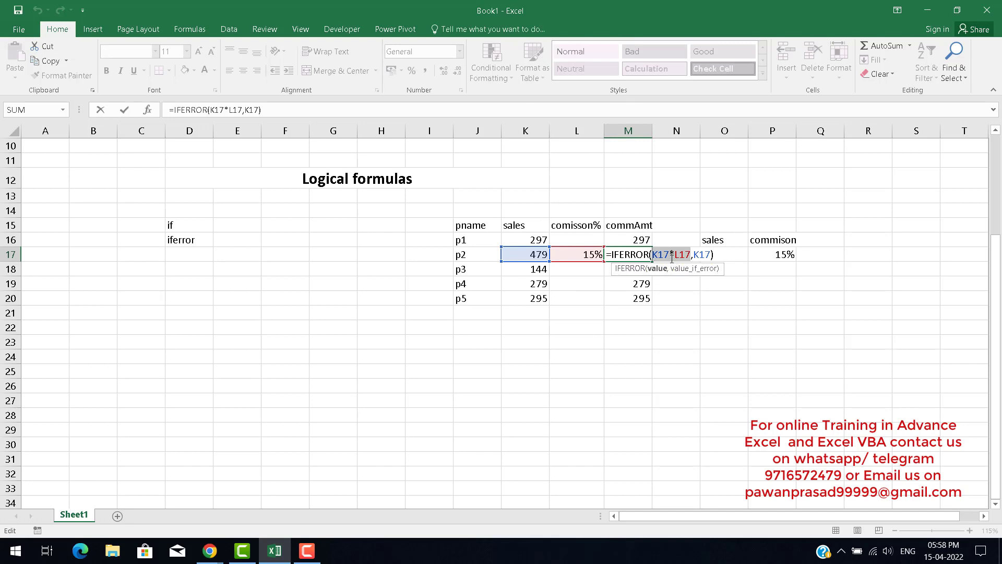
{"action": "key", "text": "Escape"}
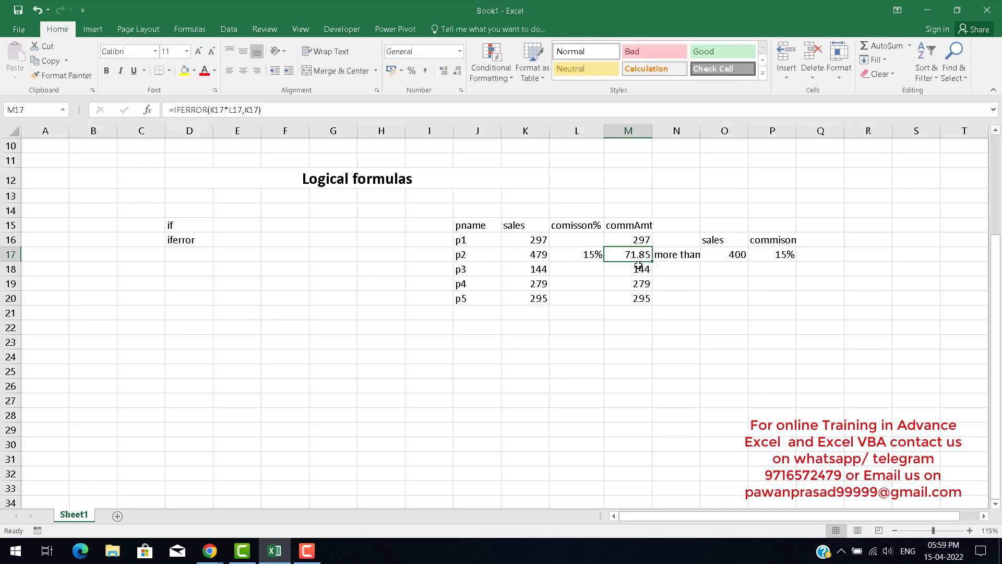
Re-examine the M16 IFERROR formula, stepping through its value_if_error argument.
{"action": "left_click", "coordinate": [629, 241]}
{"action": "double_click", "coordinate": [629, 241]}
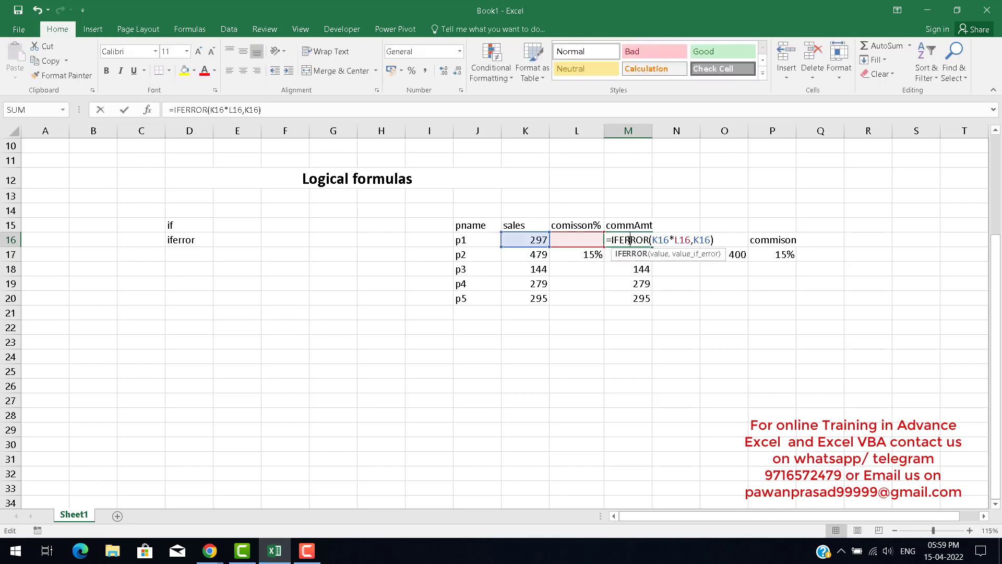
{"action": "left_click", "coordinate": [672, 241]}
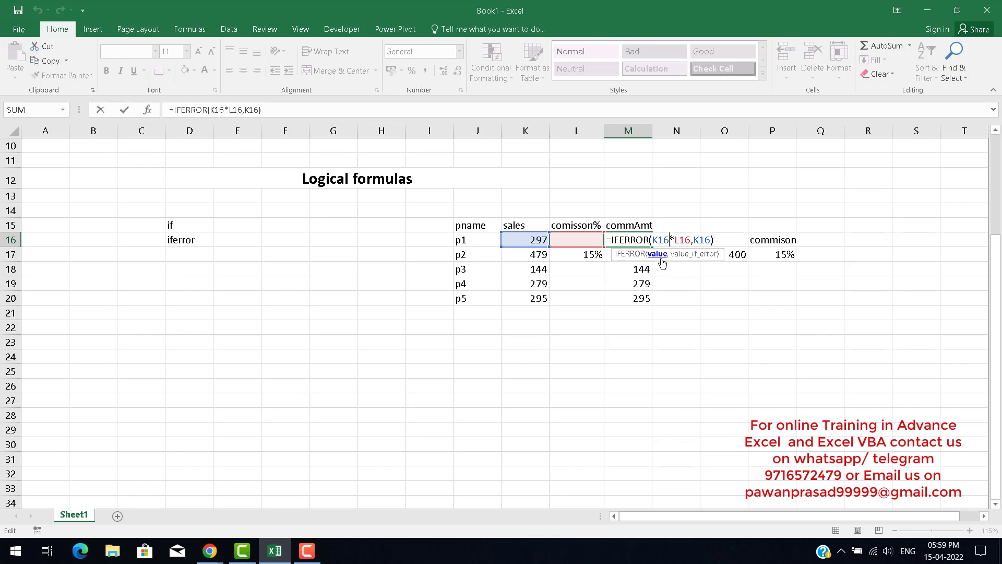
{"action": "left_click", "coordinate": [707, 242]}
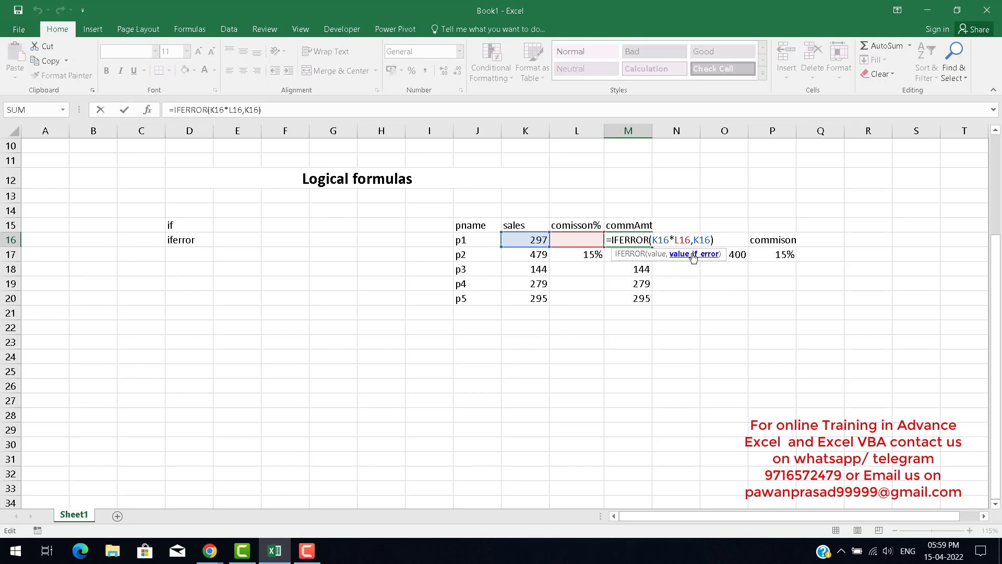
{"action": "key", "text": "Left"}
{"action": "key", "text": "Left"}
{"action": "key", "text": "Left"}
{"action": "key", "text": "Left"}
{"action": "key", "text": "Left"}
{"action": "key", "text": "Left"}
{"action": "key", "text": "Left"}
{"action": "left_click", "coordinate": [706, 240]}
{"action": "key", "text": "Return"}
{"action": "key", "text": "Up"}
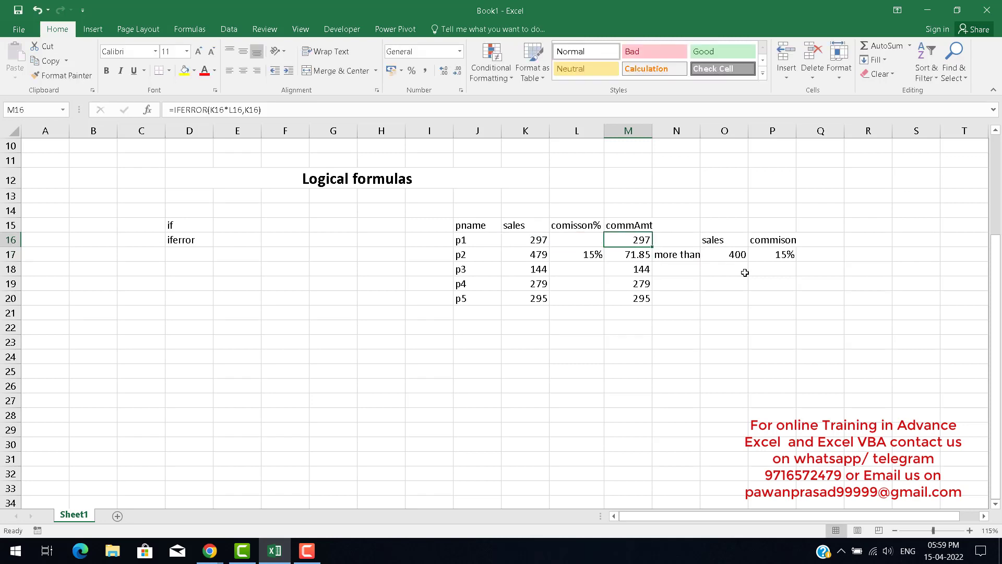
{"action": "key", "text": "Left"}
{"action": "key", "text": "Left"}
{"action": "key", "text": "Right"}
{"action": "key", "text": "Right"}
{"action": "key", "text": "Down"}
{"action": "key", "text": "Down"}
{"action": "key", "text": "Down"}
{"action": "key", "text": "Down"}
{"action": "key", "text": "Up"}
{"action": "key", "text": "Up"}
{"action": "key", "text": "Up"}
{"action": "key", "text": "Up"}
{"action": "key", "text": "Left"}
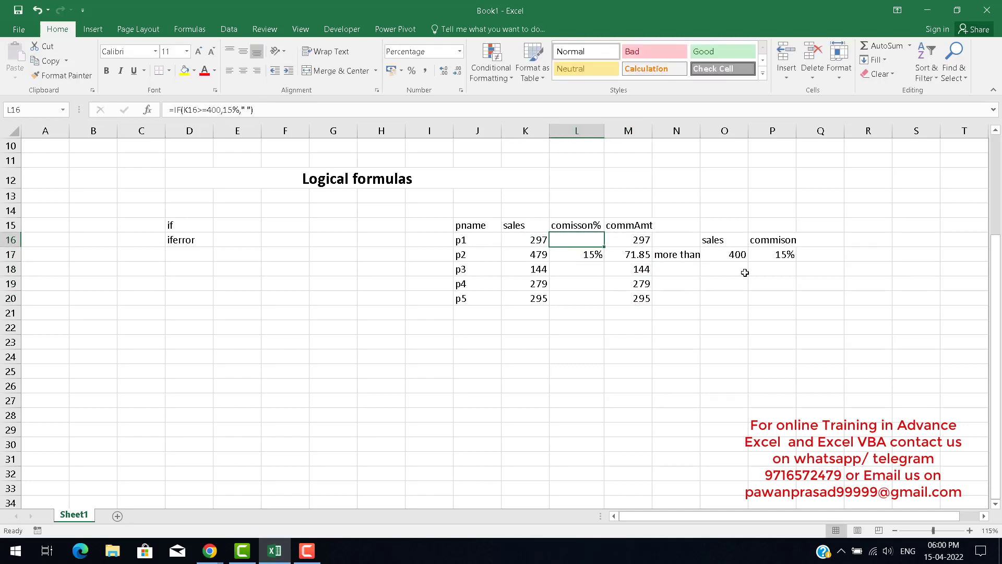
Copy the commission table J15:M20 and paste it at D3 on a new sheet, Sheet2.
{"action": "key", "text": "Left"}
{"action": "key", "text": "Left"}
{"action": "key", "text": "Up"}
{"action": "key", "text": "shift+Right"}
{"action": "key", "text": "shift+Right"}
{"action": "key", "text": "shift+Right"}
{"action": "key", "text": "shift+Right"}
{"action": "key", "text": "shift+Left"}
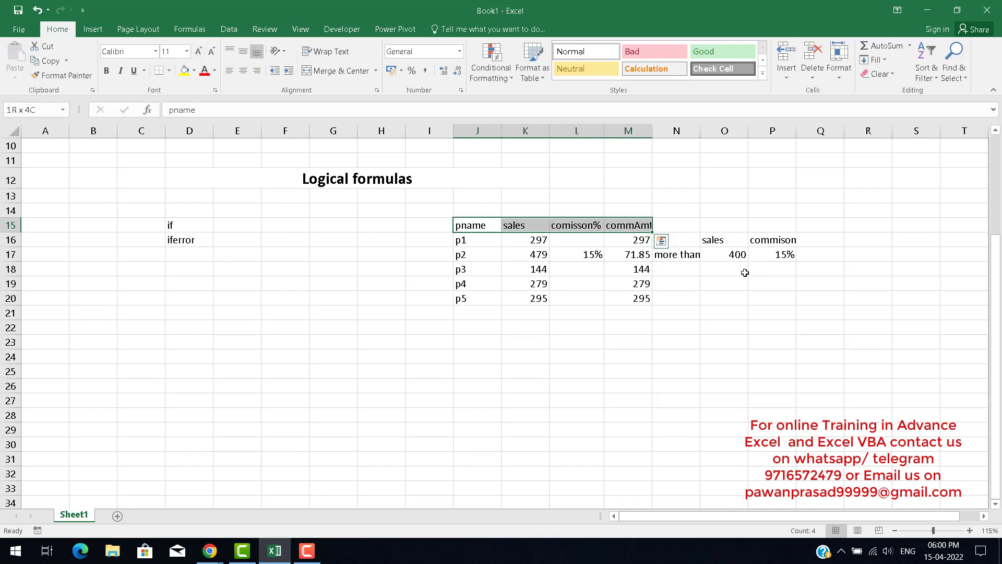
{"action": "key", "text": "shift+Down"}
{"action": "key", "text": "shift+Down"}
{"action": "key", "text": "shift+Down"}
{"action": "key", "text": "shift+Down"}
{"action": "key", "text": "shift+Down"}
{"action": "key", "text": "shift+Down"}
{"action": "key", "text": "shift+Up"}
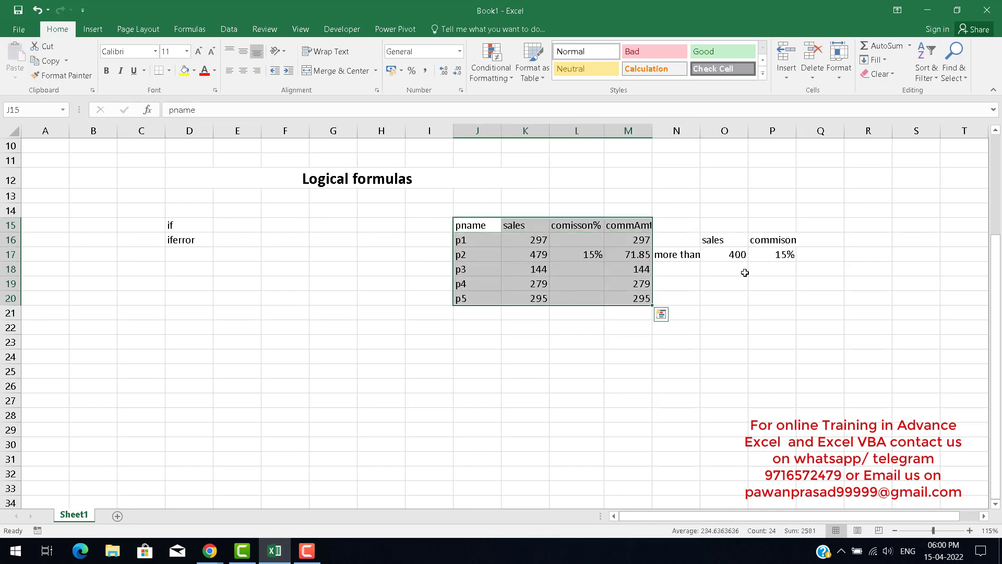
{"action": "key", "text": "ctrl+c"}
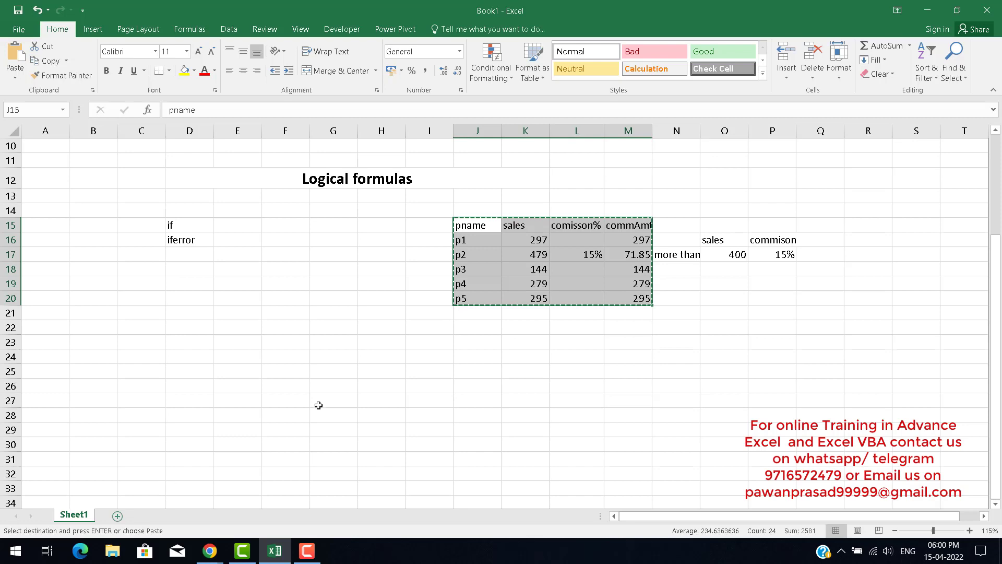
{"action": "left_click", "coordinate": [118, 514]}
{"action": "left_click", "coordinate": [153, 170]}
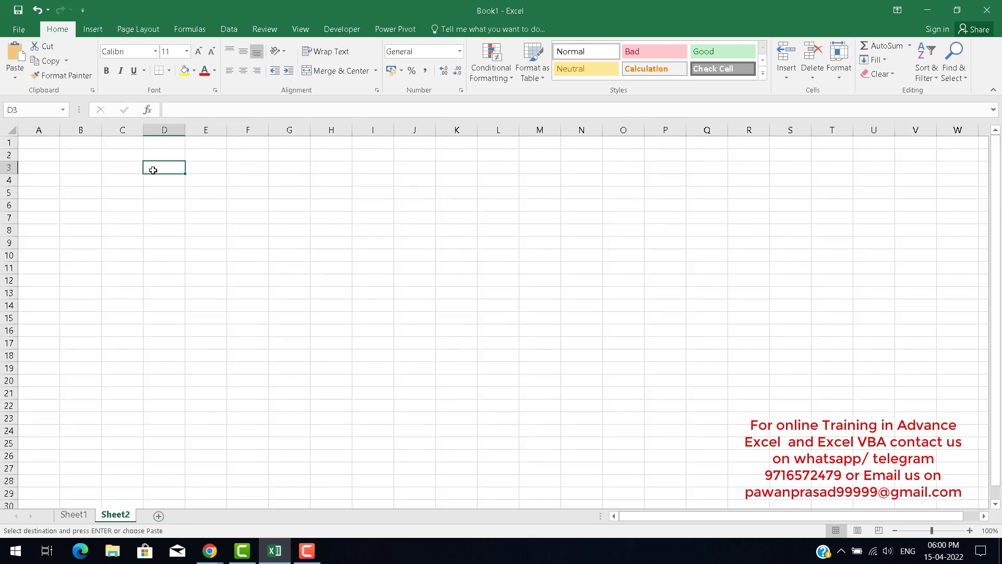
{"action": "key", "text": "ctrl+v"}
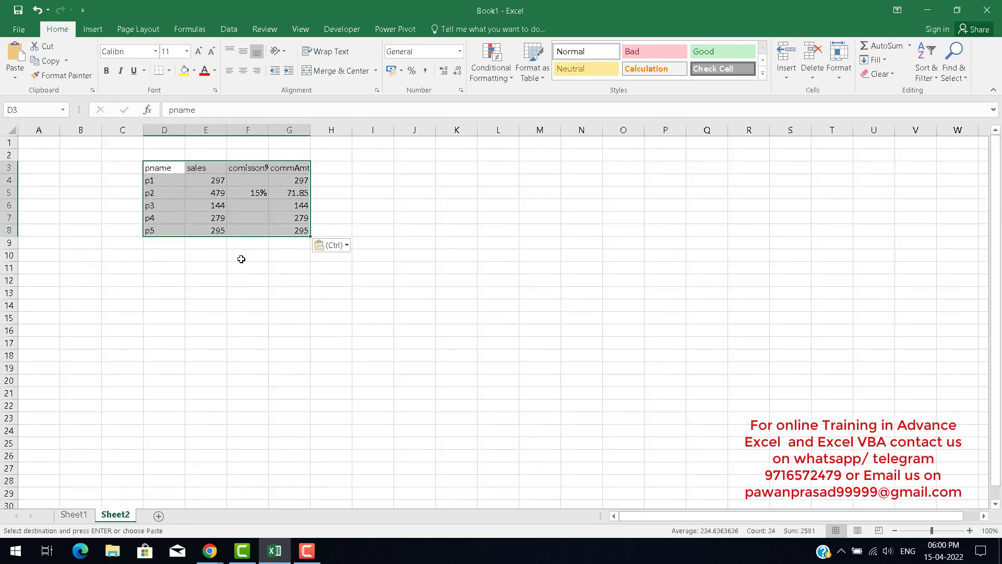
{"action": "left_click", "coordinate": [84, 514]}
{"action": "left_click", "coordinate": [180, 226]}
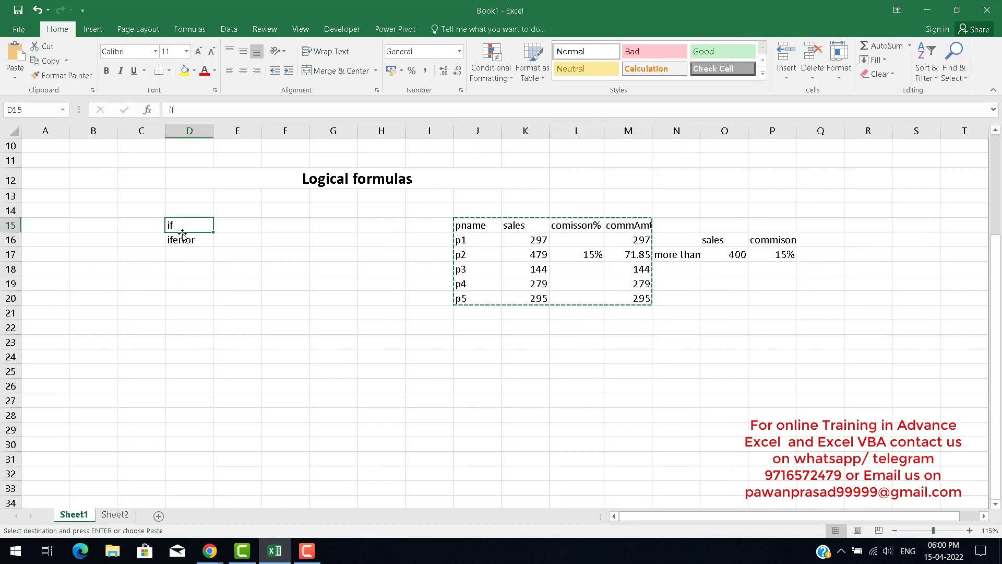
{"action": "left_click", "coordinate": [237, 225]}
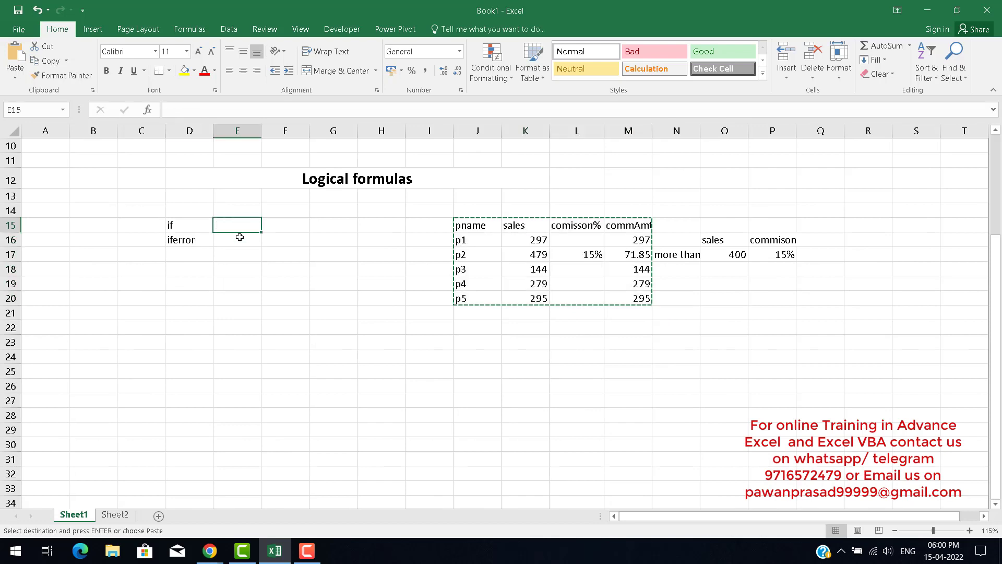
{"action": "left_click", "coordinate": [115, 514]}
{"action": "left_click", "coordinate": [206, 290]}
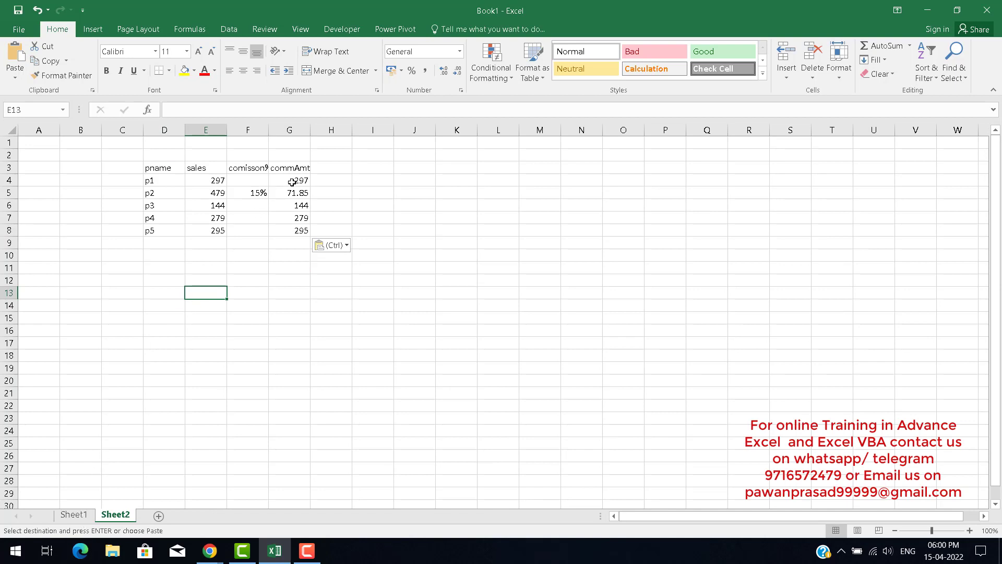
Label cell I3 as comissionAmt and autofit column I to its width.
{"action": "left_click_drag", "start_coordinate": [310, 125], "coordinate": [312, 125]}
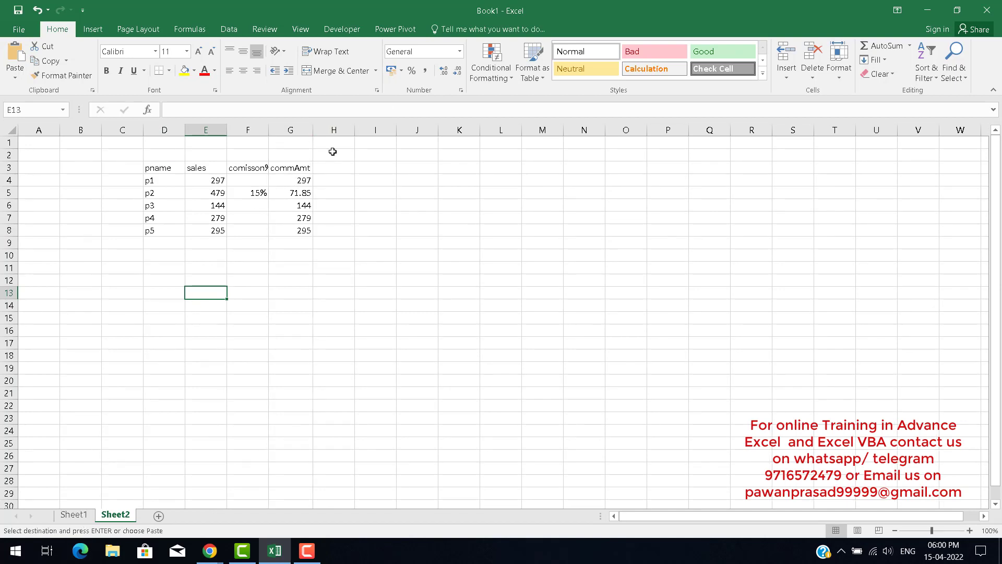
{"action": "left_click", "coordinate": [371, 165]}
{"action": "type", "text": "co"}
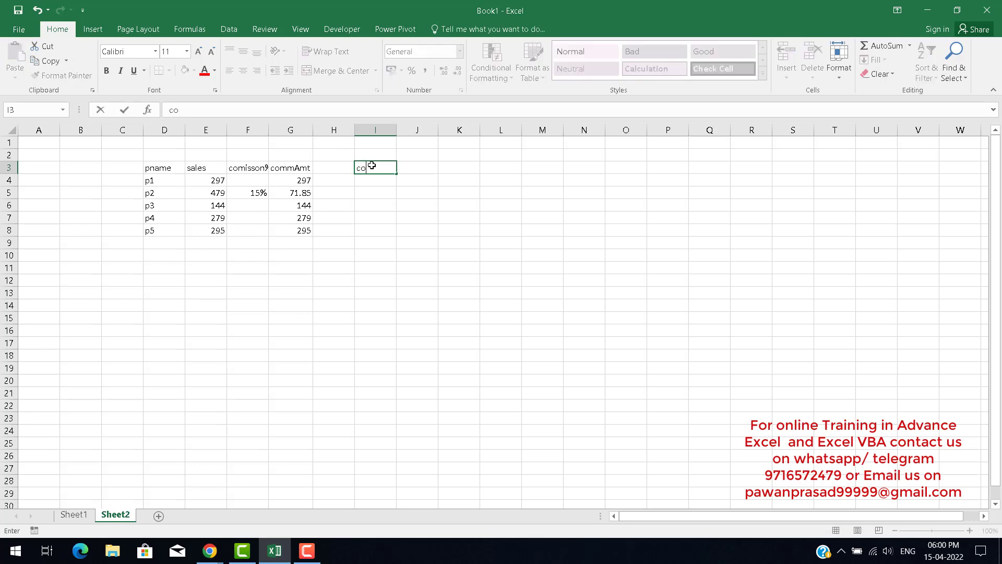
{"action": "type", "text": "missionAmt"}
{"action": "key", "text": "Return"}
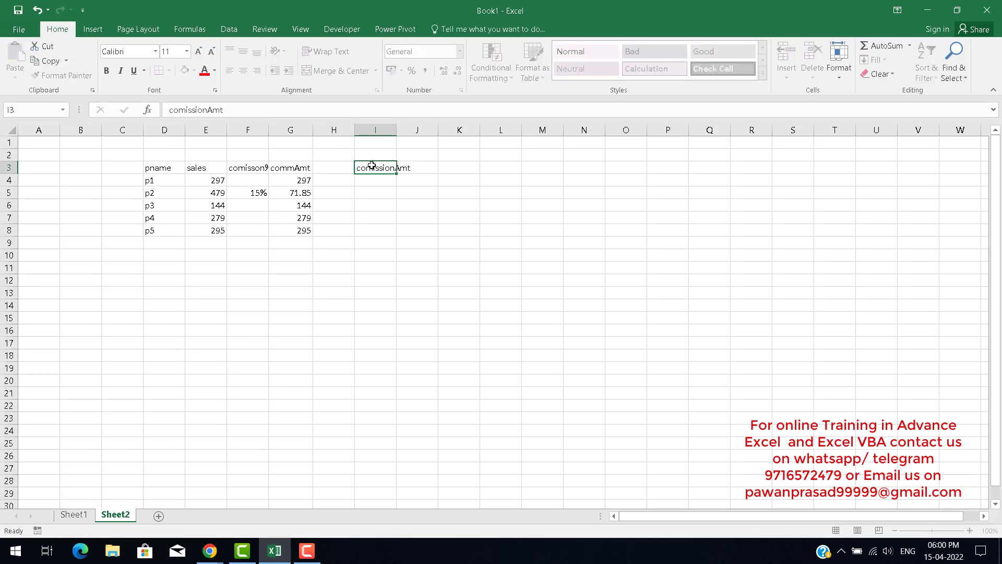
{"action": "double_click", "coordinate": [397, 129]}
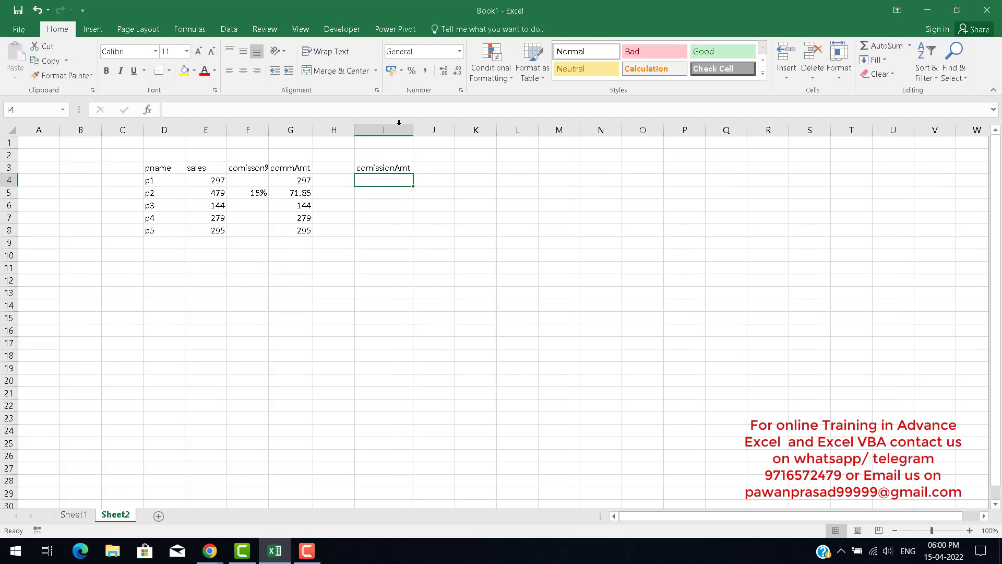
Enter the commission rate 15% in cell I2 above the heading.
{"action": "left_click", "coordinate": [396, 155]}
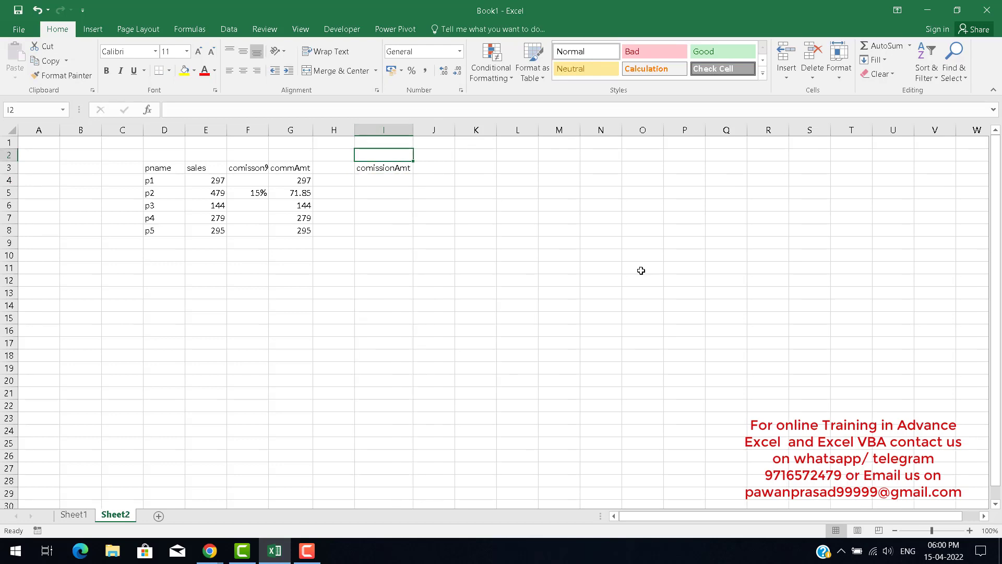
{"action": "type", "text": "15%"}
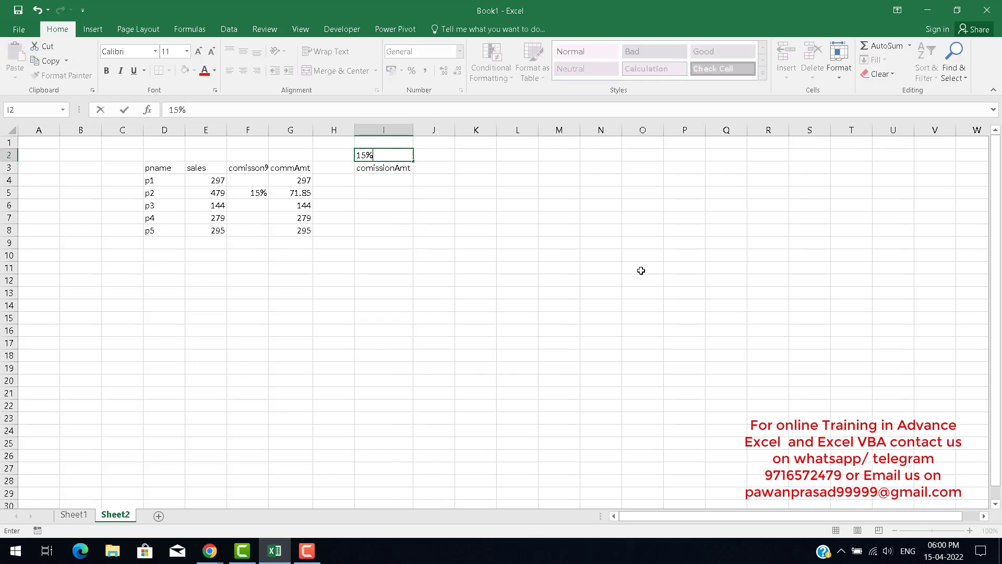
{"action": "key", "text": "Return"}
{"action": "key", "text": "Return"}
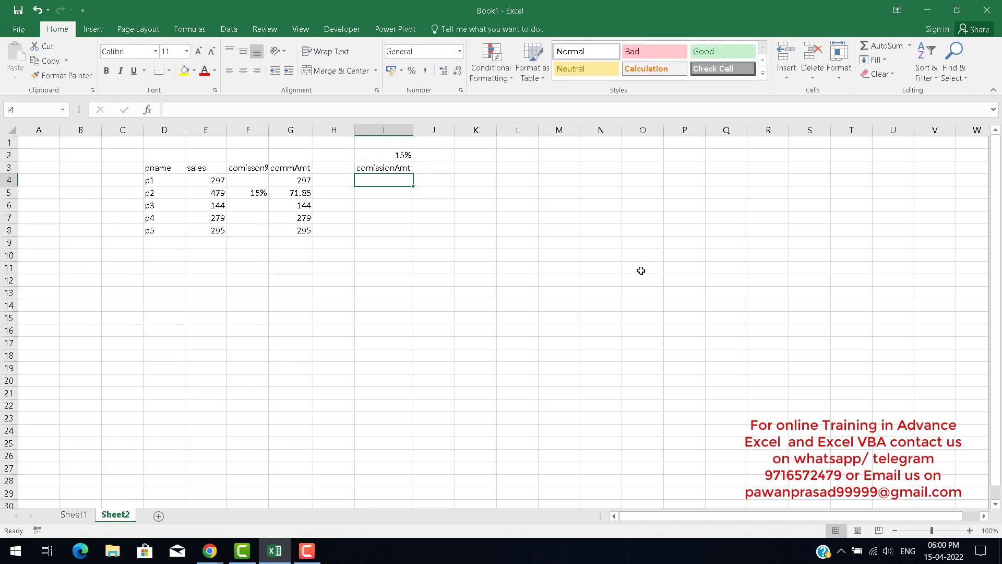
In I4, enter an IF formula that returns E4*15% when the sales in E4 are at least 400.
{"action": "type", "text": "=if"}
{"action": "key", "text": "Tab"}
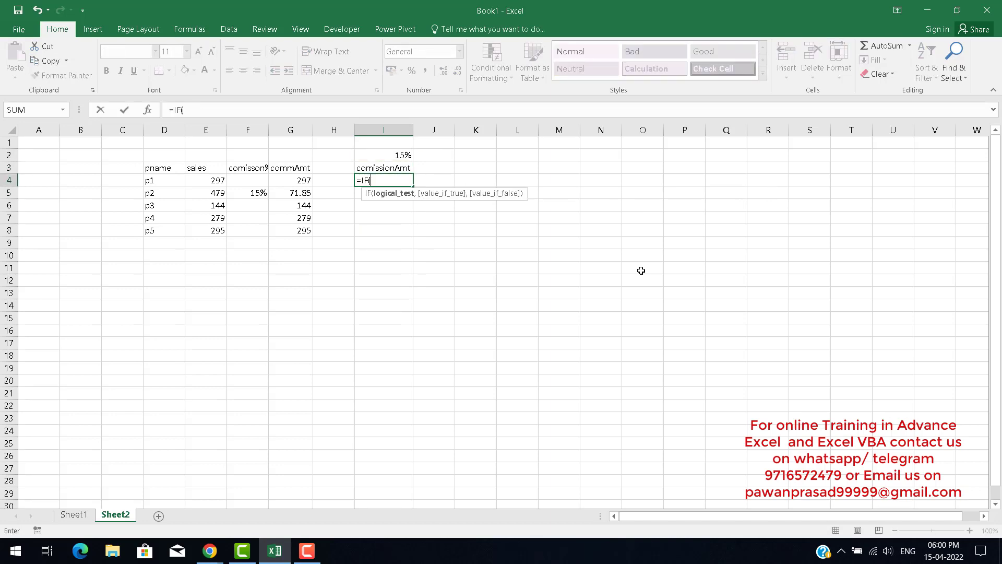
{"action": "key", "text": "Left"}
{"action": "key", "text": "Left"}
{"action": "key", "text": "Left"}
{"action": "key", "text": "Left"}
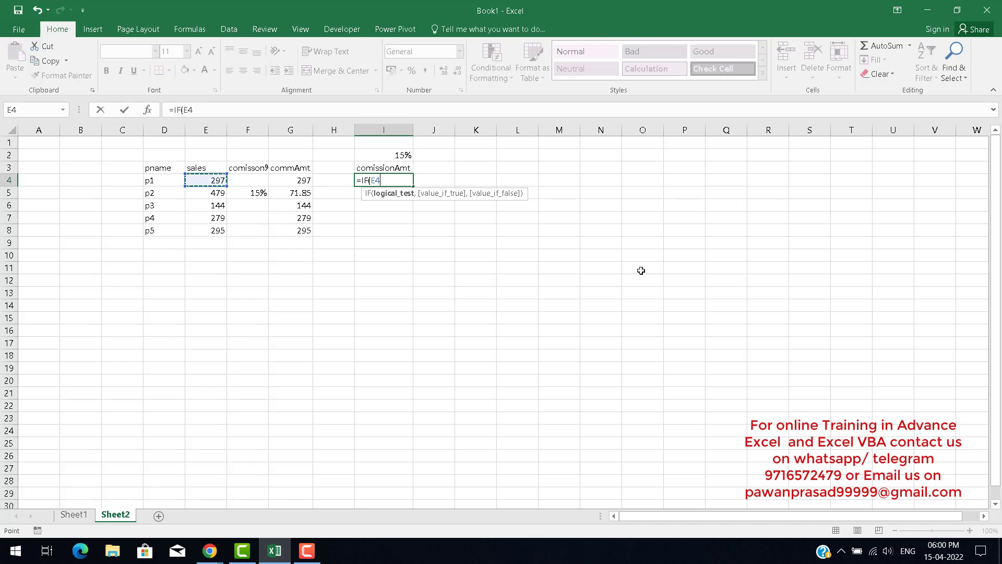
{"action": "type", "text": ">=400,"}
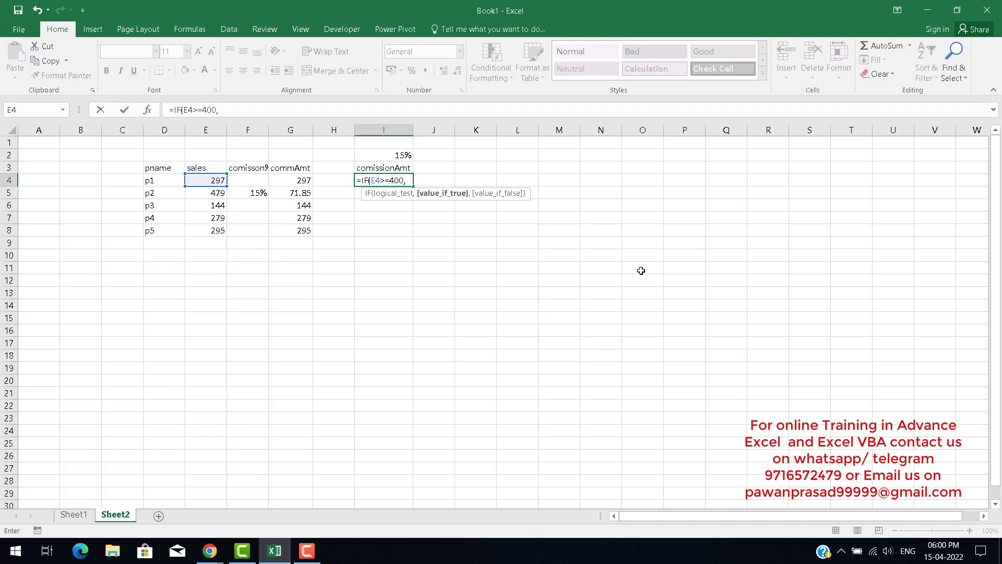
{"action": "key", "text": "Left"}
{"action": "key", "text": "Left"}
{"action": "key", "text": "Left"}
{"action": "key", "text": "Left"}
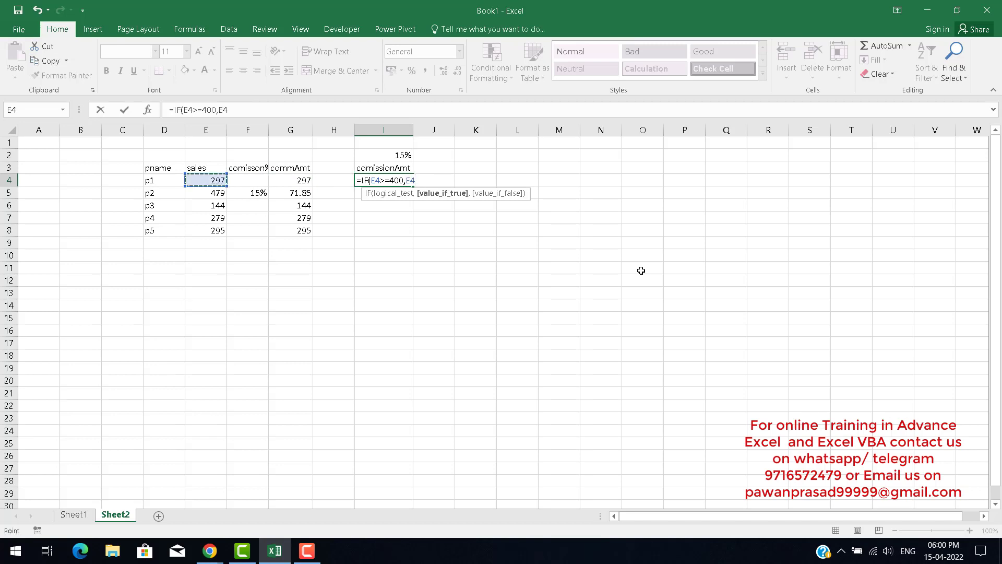
{"action": "type", "text": "*"}
{"action": "key", "text": "Up"}
{"action": "key", "text": "Up"}
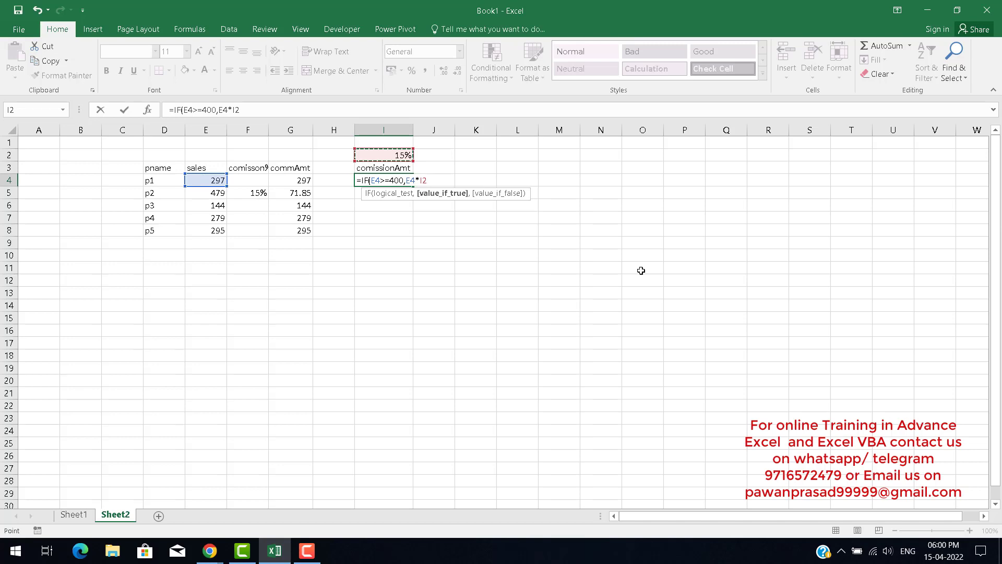
{"action": "key", "text": "BackSpace"}
{"action": "key", "text": "BackSpace"}
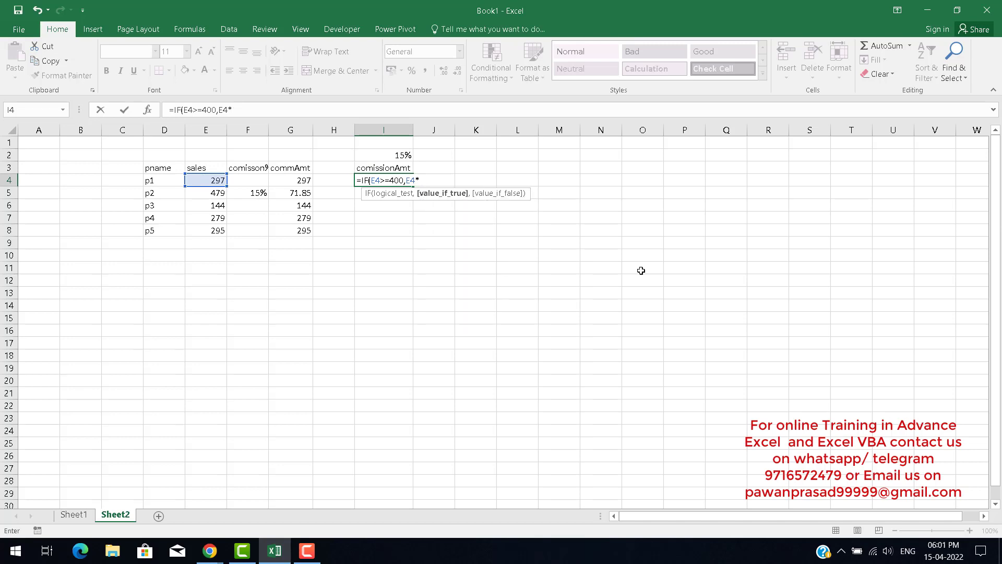
{"action": "type", "text": "15%"}
{"action": "key", "text": "Return"}
{"action": "key", "text": "Up"}
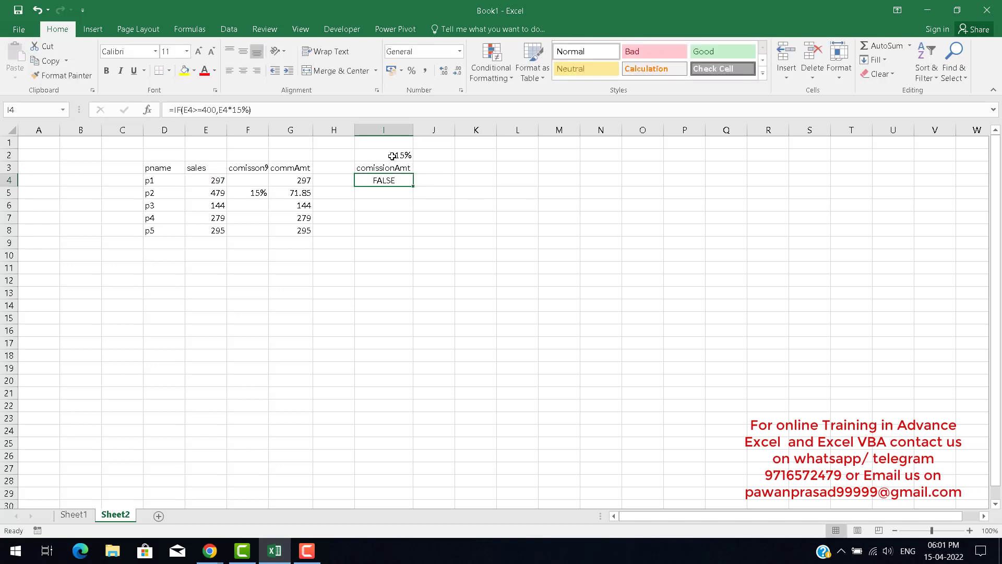
Edit the I4 formula to add E4 as the value_if_false argument.
{"action": "double_click", "coordinate": [391, 182]}
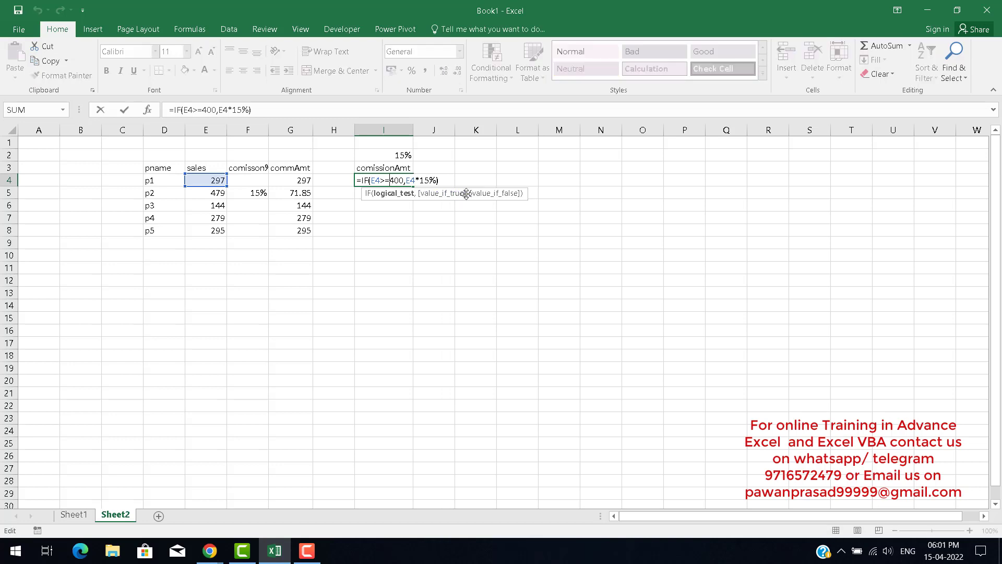
{"action": "left_click", "coordinate": [436, 180]}
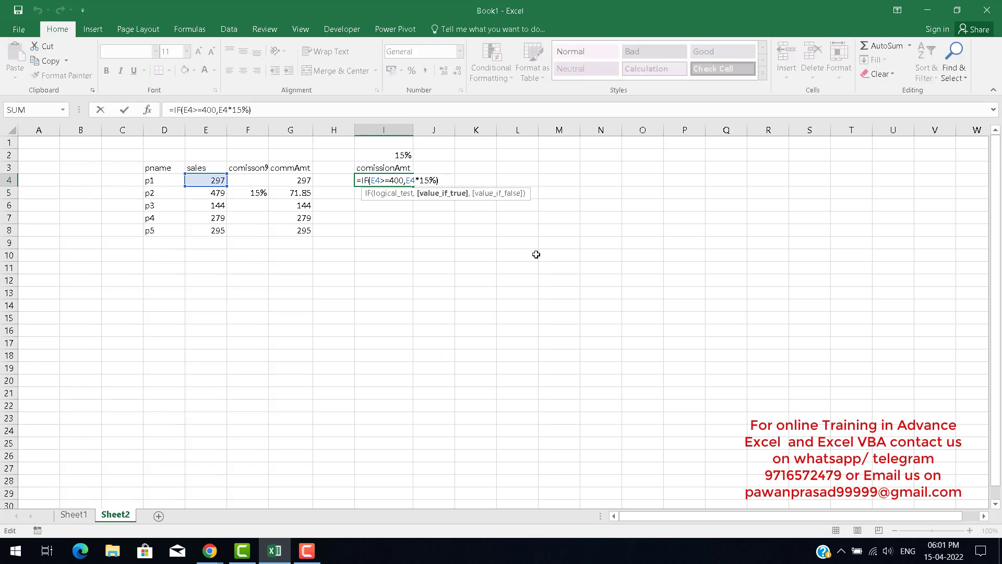
{"action": "type", "text": ","}
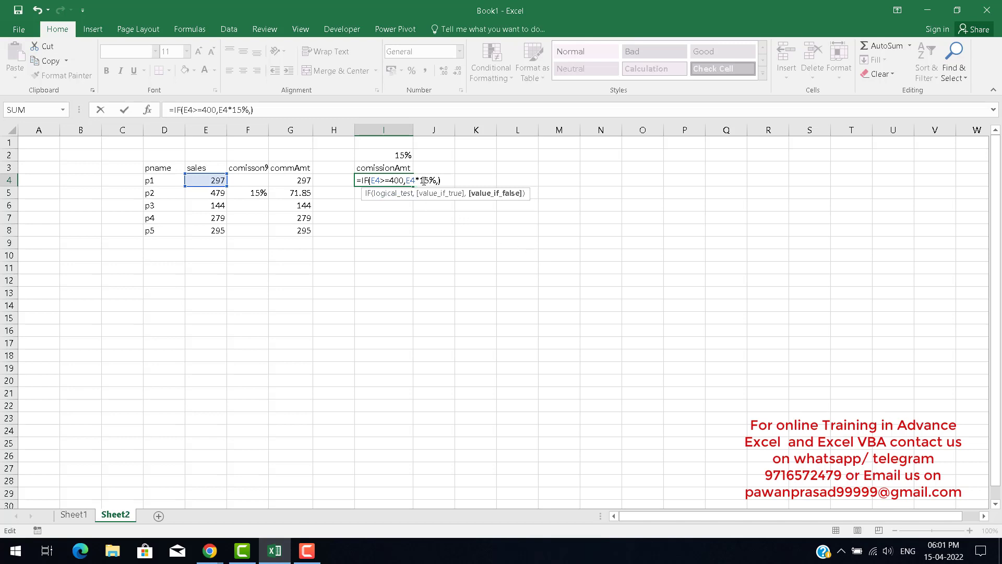
{"action": "left_click", "coordinate": [210, 179]}
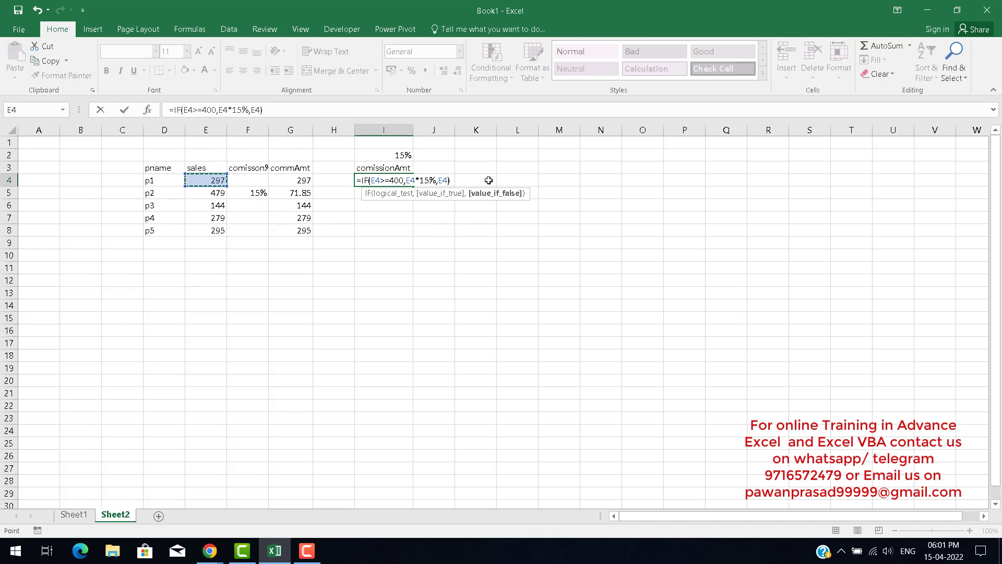
{"action": "key", "text": "Return"}
{"action": "key", "text": "Up"}
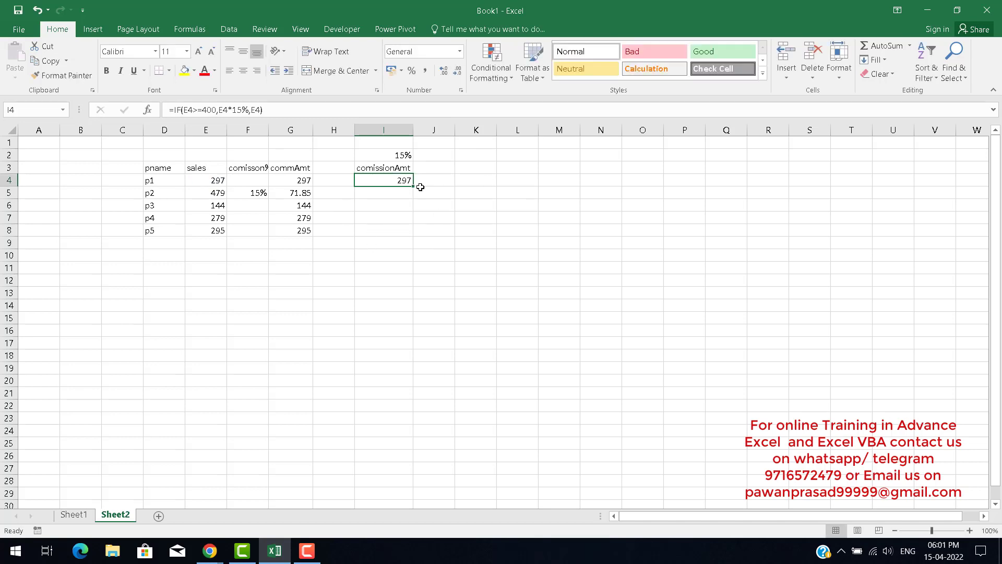
Fill the I4 formula down to I8 and re-examine its arguments in edit mode.
{"action": "left_click_drag", "start_coordinate": [413, 187], "coordinate": [412, 239]}
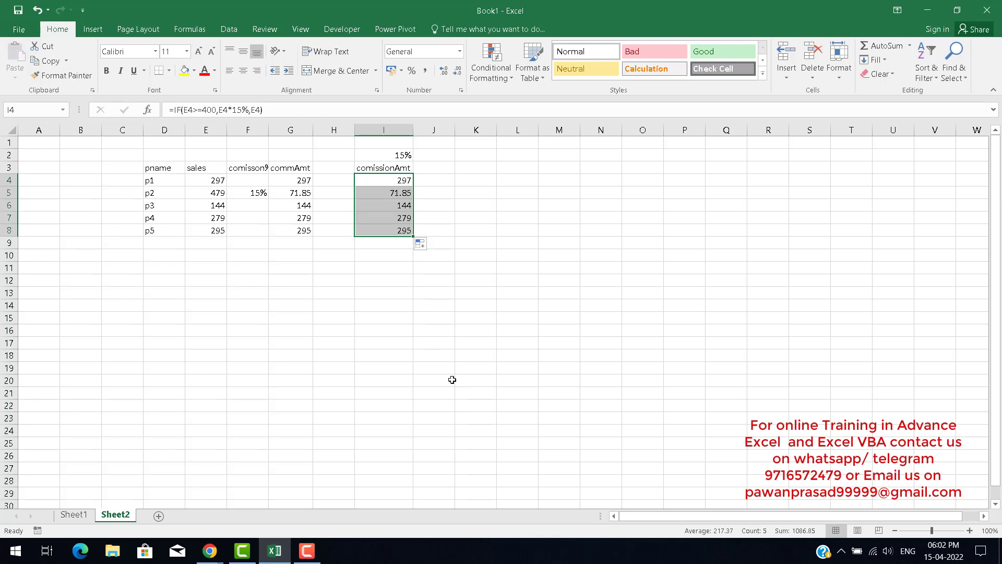
{"action": "double_click", "coordinate": [386, 180]}
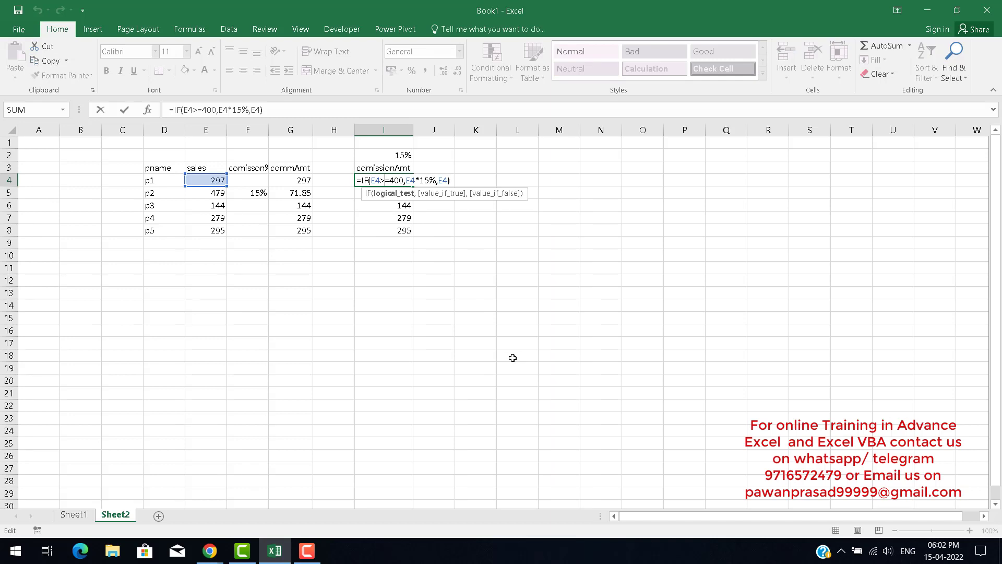
{"action": "key", "text": "Left"}
{"action": "key", "text": "Left"}
{"action": "key", "text": "Right"}
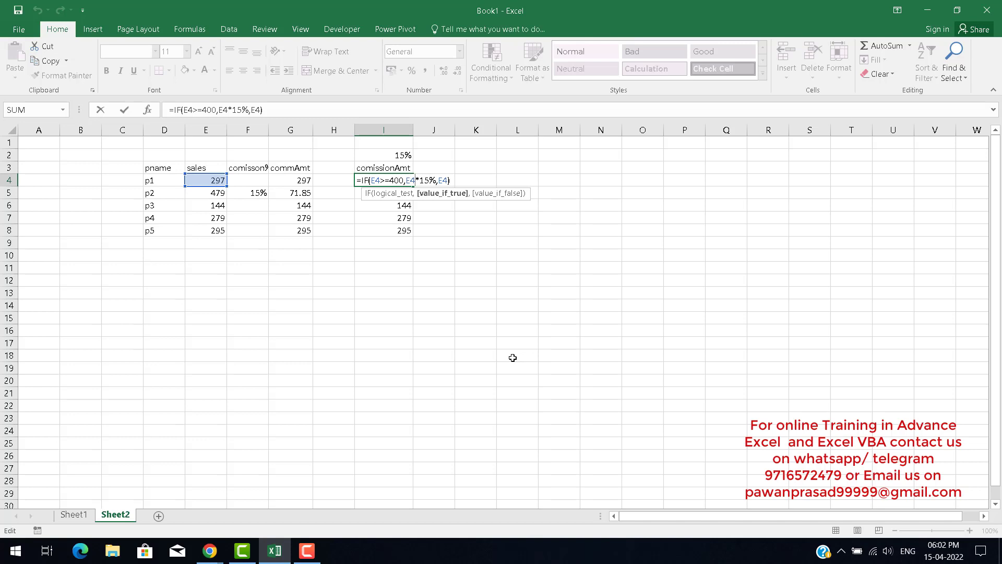
{"action": "left_click", "coordinate": [445, 181]}
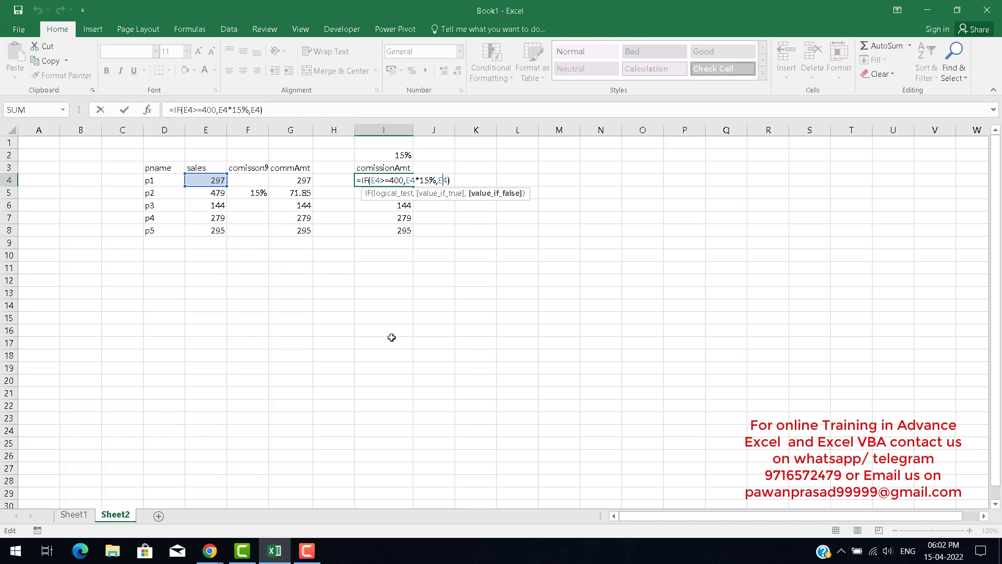
{"action": "key", "text": "Return"}
{"action": "key", "text": "Up"}
{"action": "key", "text": "Right"}
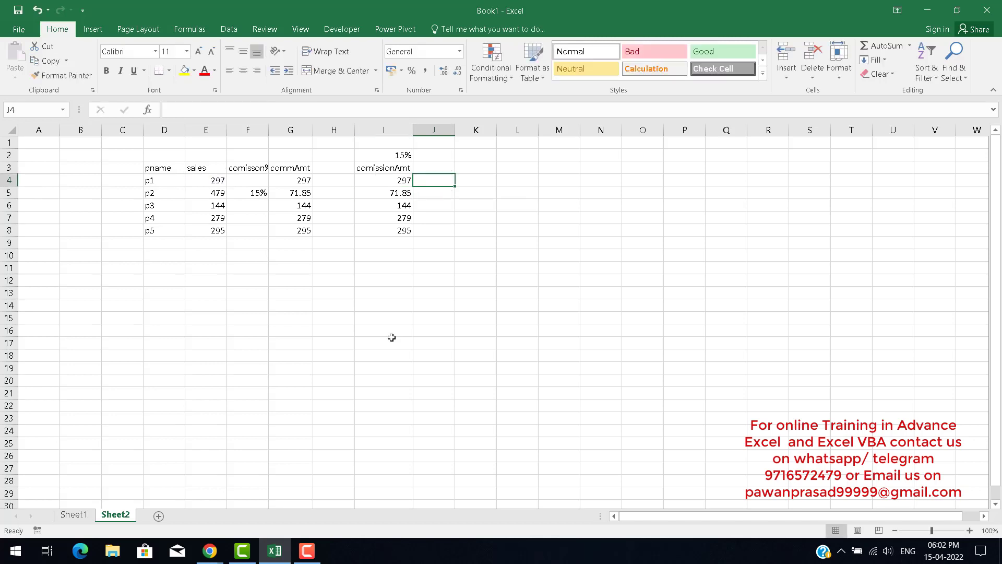
Change the commission rate in cell I2 to 20%.
{"action": "key", "text": "Left"}
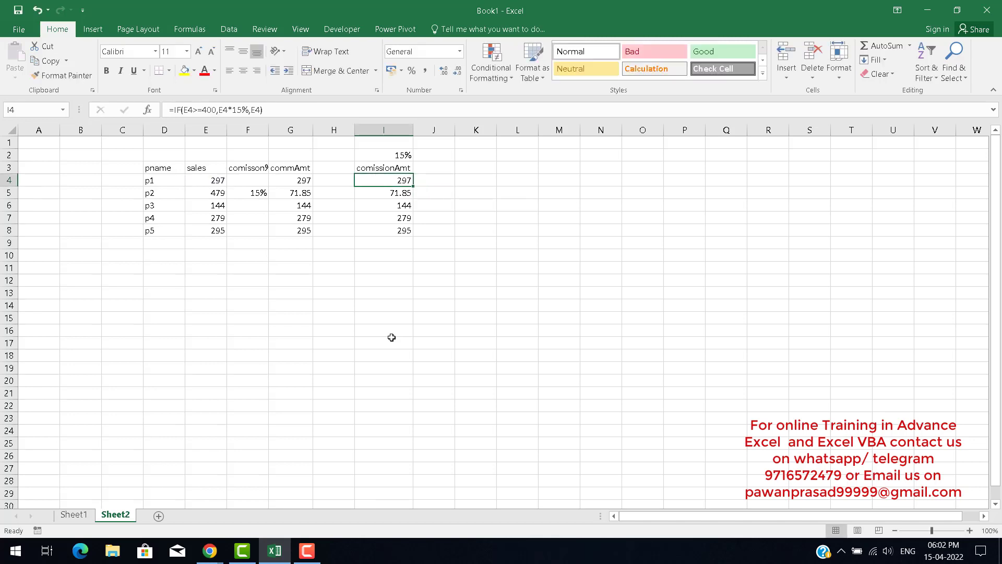
{"action": "key", "text": "F2"}
{"action": "key", "text": "Escape"}
{"action": "key", "text": "Up"}
{"action": "key", "text": "Up"}
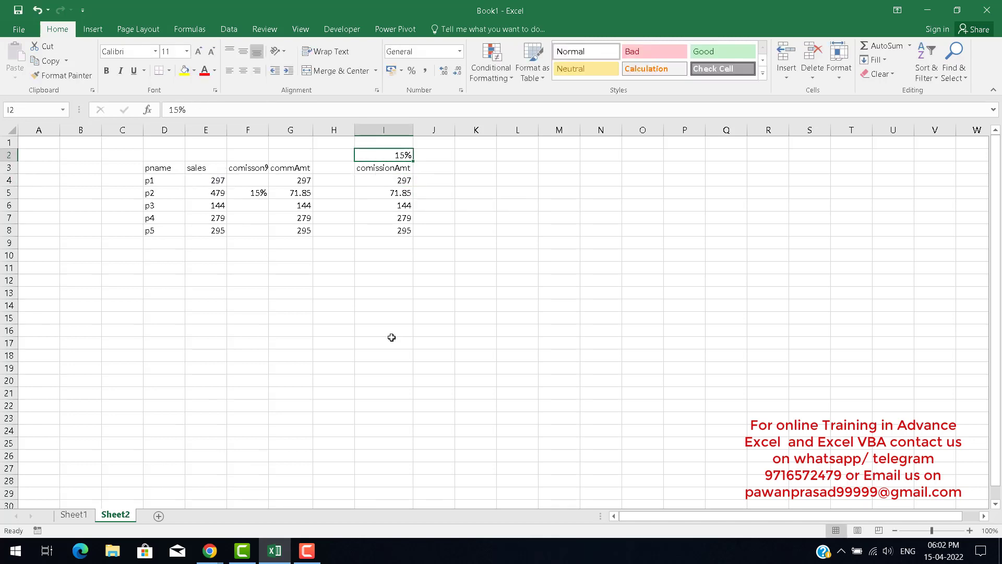
{"action": "type", "text": "20"}
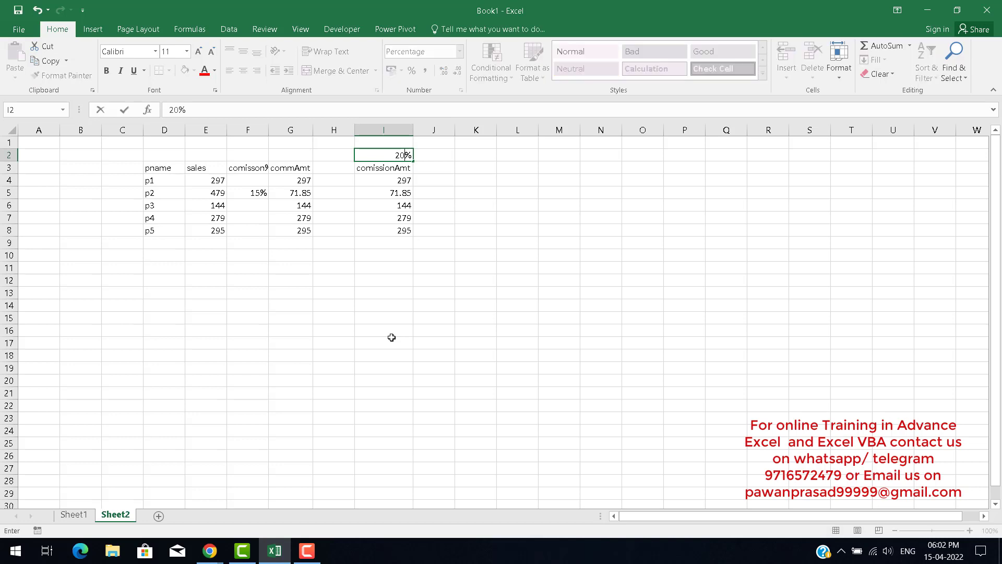
{"action": "key", "text": "Return"}
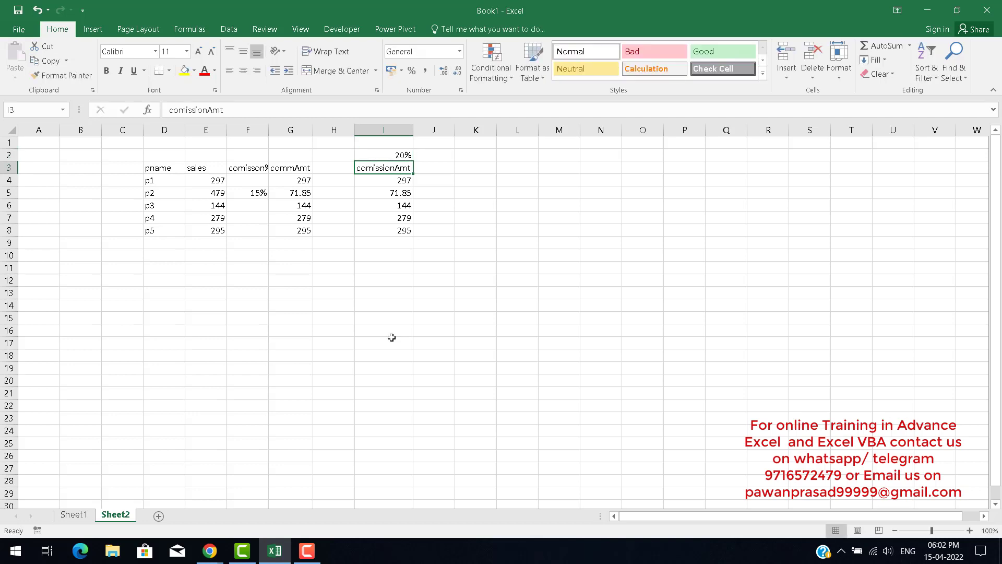
Re-examine the I4 formula, highlighting its hard-coded 15% rate.
{"action": "key", "text": "Down"}
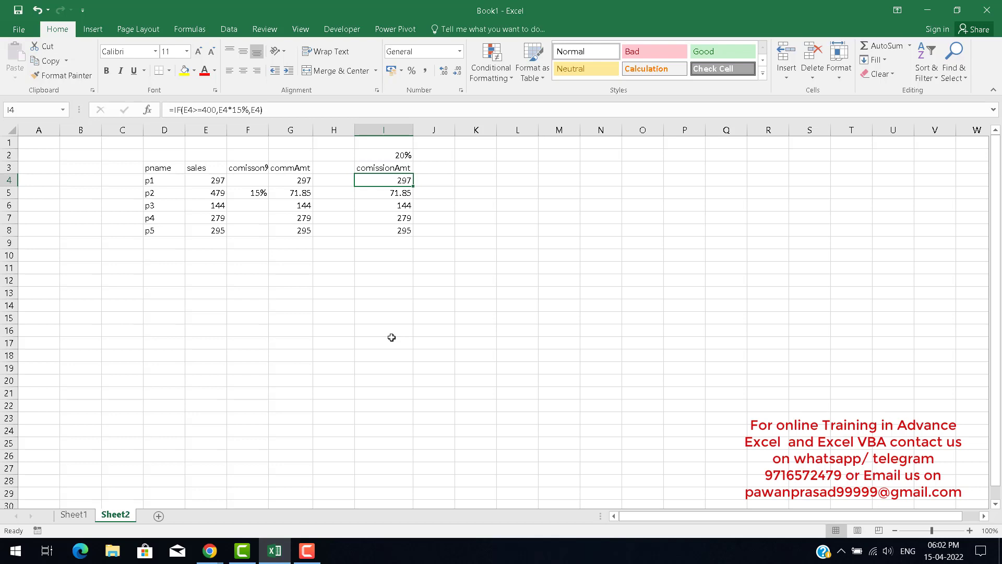
{"action": "key", "text": "F2"}
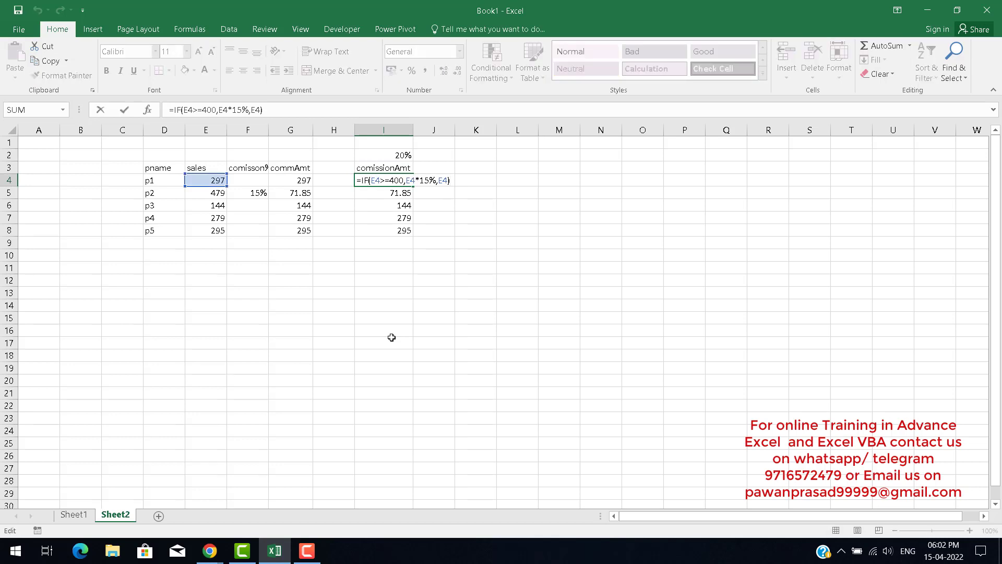
{"action": "key", "text": "Left"}
{"action": "key", "text": "Left"}
{"action": "key", "text": "Left"}
{"action": "key", "text": "Left"}
{"action": "key", "text": "Left"}
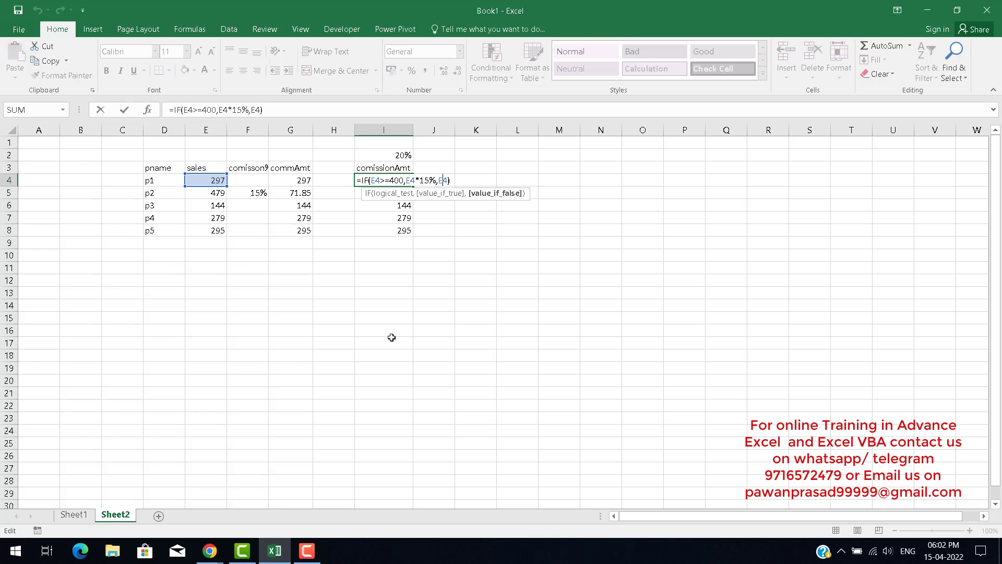
{"action": "key", "text": "shift+Right"}
{"action": "key", "text": "shift+Right"}
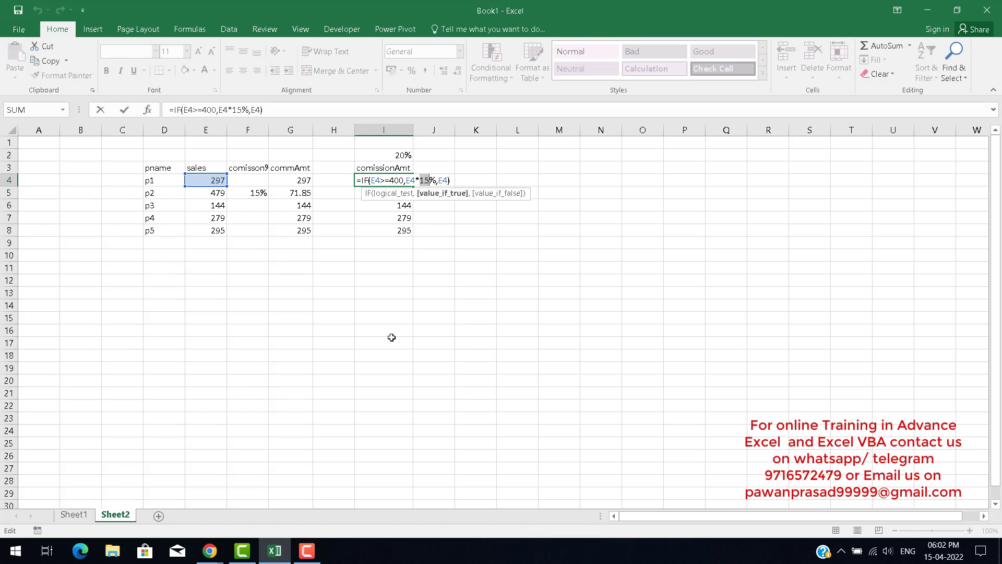
{"action": "key", "text": "Escape"}
Start an IF formula in J4 testing whether E4 is at least 400, beginning the true value with E4.
{"action": "key", "text": "Right"}
{"action": "type", "text": "="}
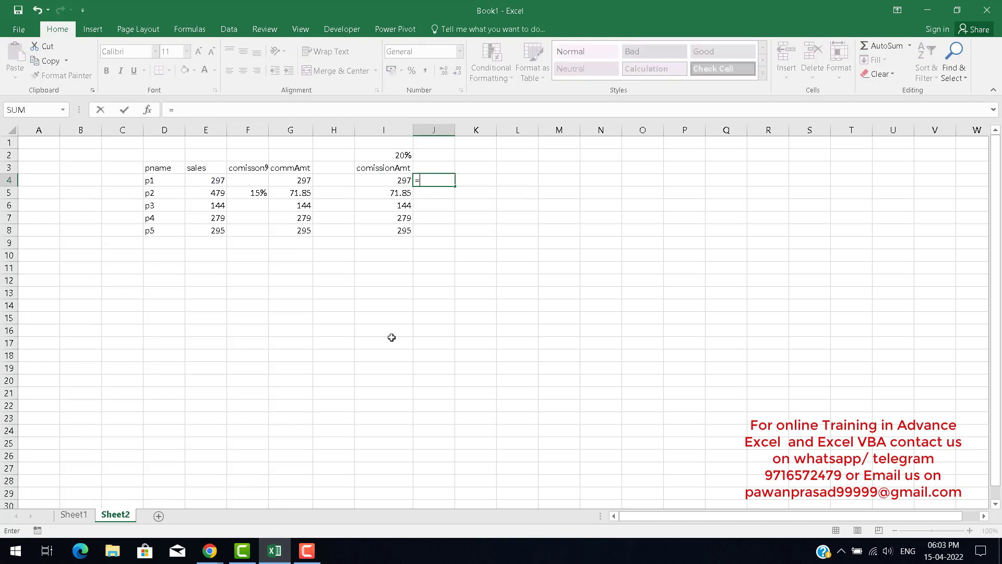
{"action": "type", "text": "if"}
{"action": "key", "text": "Tab"}
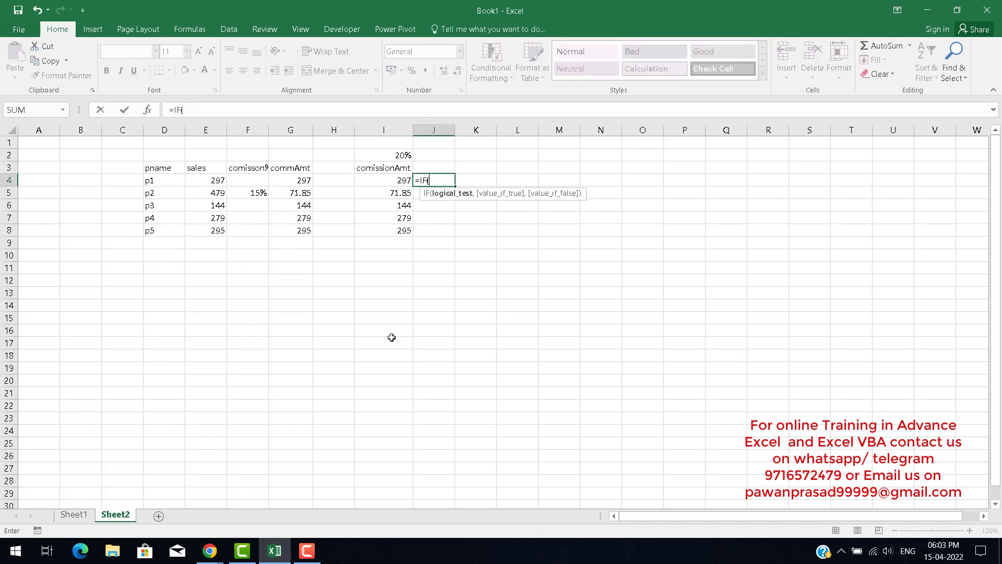
{"action": "key", "text": "Left"}
{"action": "key", "text": "Left"}
{"action": "key", "text": "Left"}
{"action": "key", "text": "Left"}
{"action": "key", "text": "Left"}
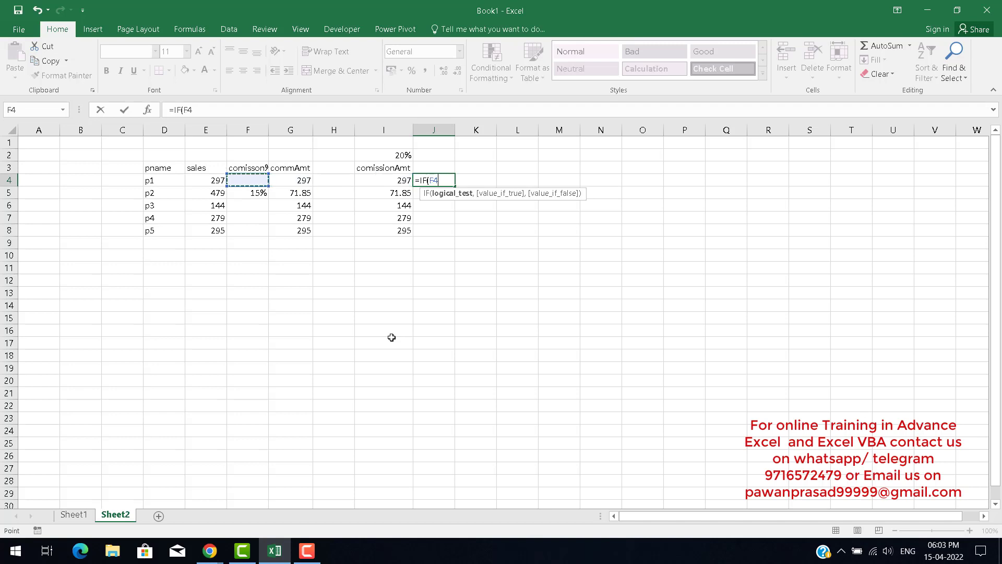
{"action": "type", "text": ">=400"}
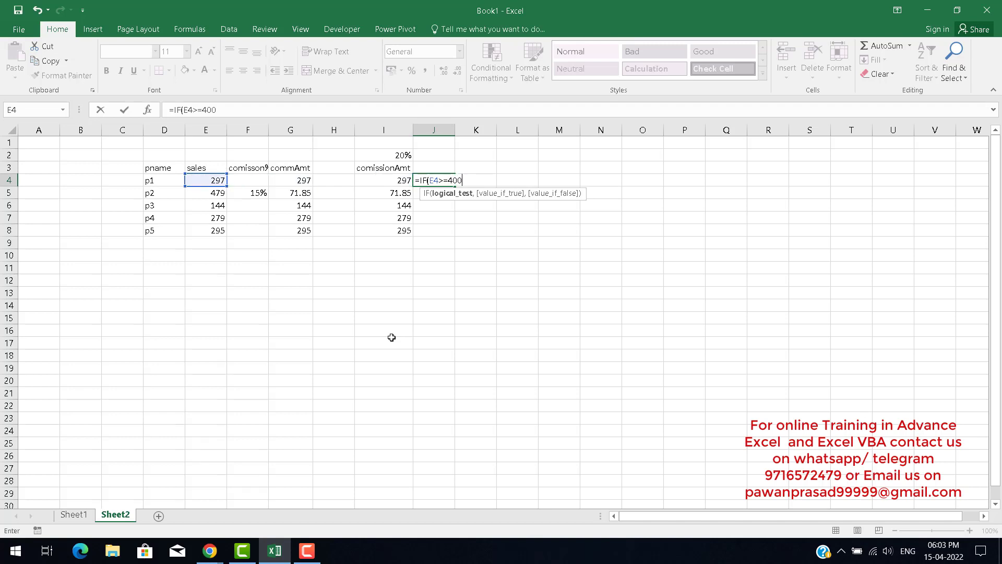
{"action": "type", "text": ","}
{"action": "key", "text": "Left"}
{"action": "key", "text": "Left"}
{"action": "key", "text": "Left"}
{"action": "key", "text": "Left"}
{"action": "key", "text": "Left"}
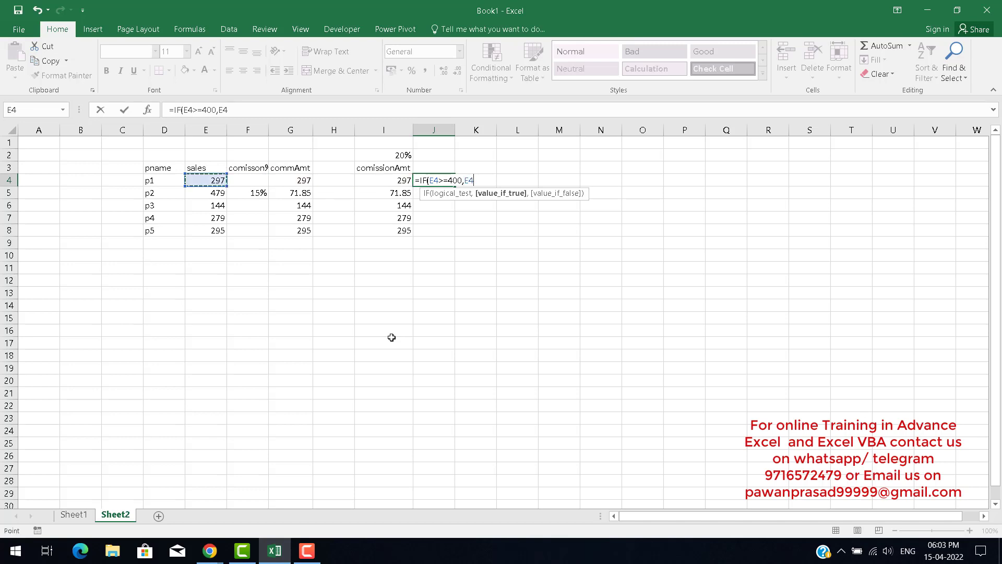
Complete the J4 formula as =IF(E4>=400,E4*I2,E4) and fill it down to J8.
{"action": "type", "text": "*"}
{"action": "left_click", "coordinate": [387, 154]}
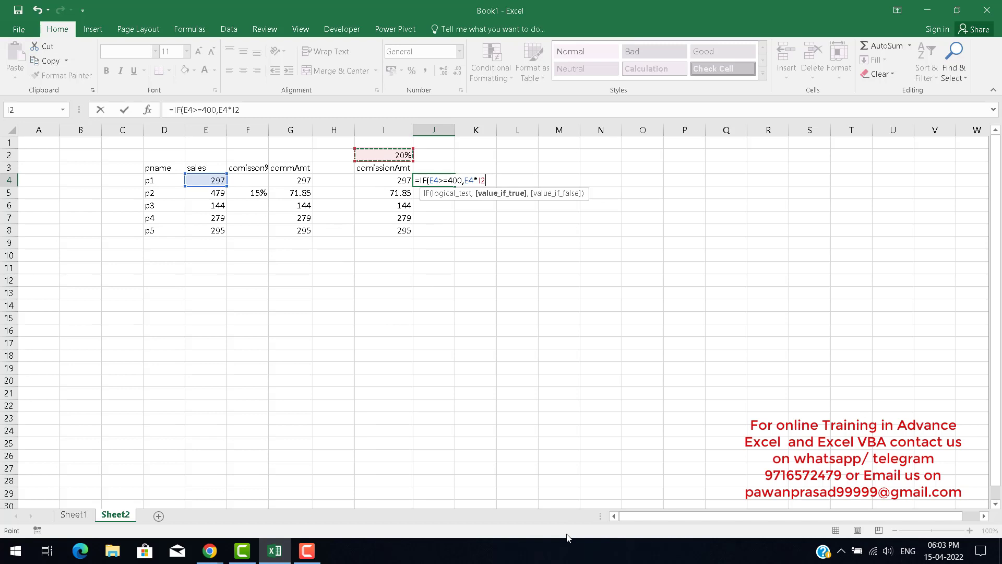
{"action": "type", "text": ","}
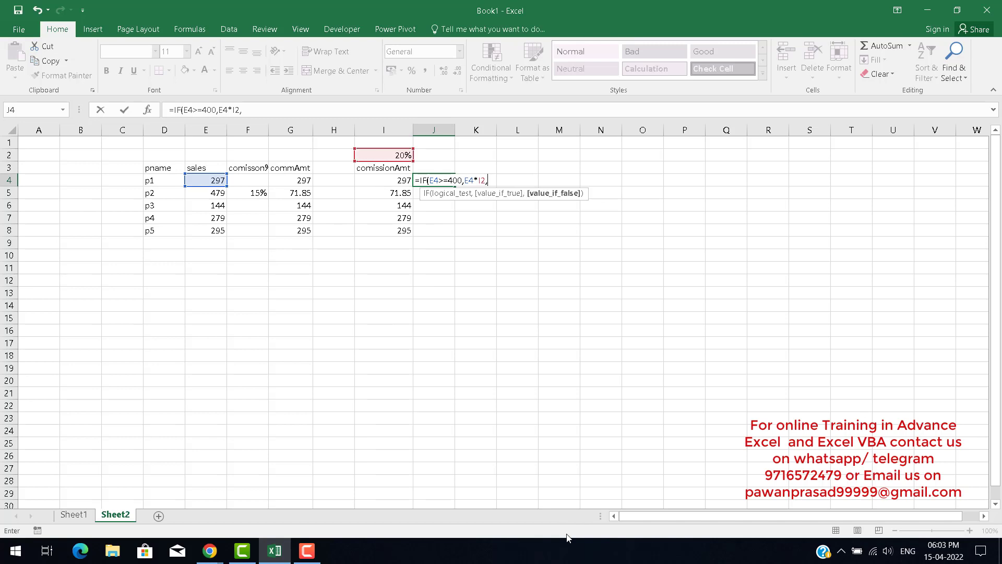
{"action": "key", "text": "Left"}
{"action": "key", "text": "Left"}
{"action": "key", "text": "Left"}
{"action": "key", "text": "Left"}
{"action": "key", "text": "Left"}
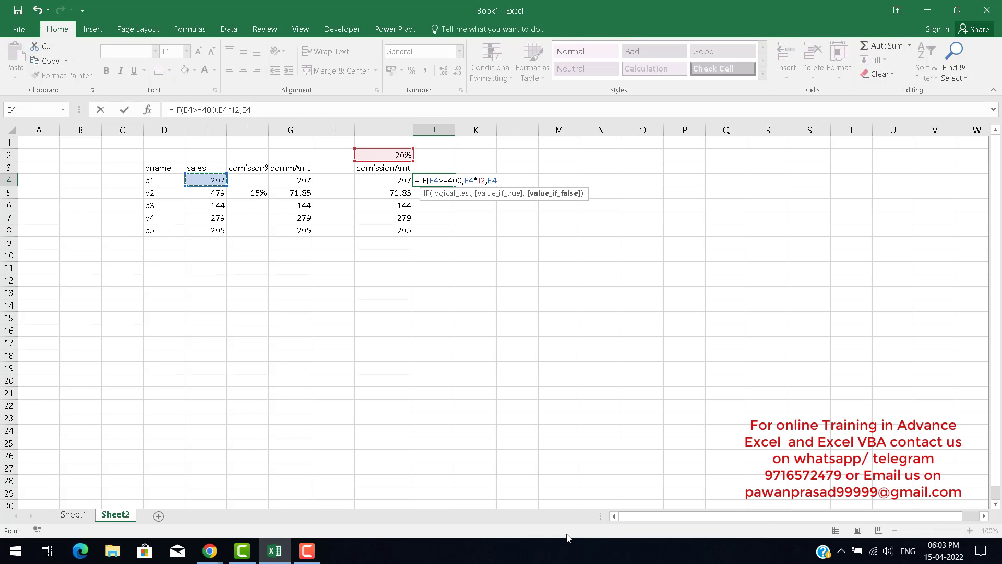
{"action": "key", "text": "Return"}
{"action": "key", "text": "Up"}
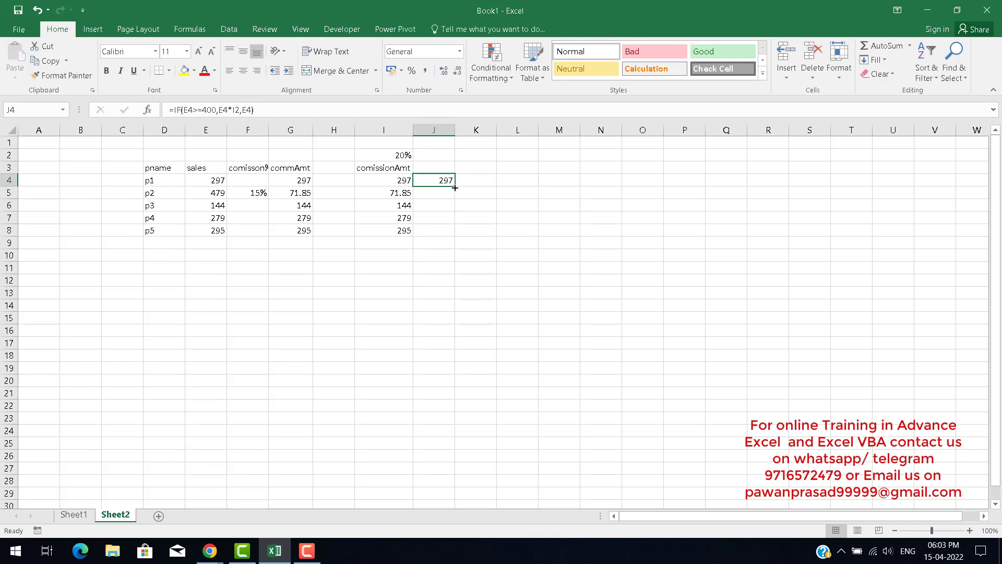
{"action": "left_click_drag", "start_coordinate": [454, 187], "coordinate": [453, 234]}
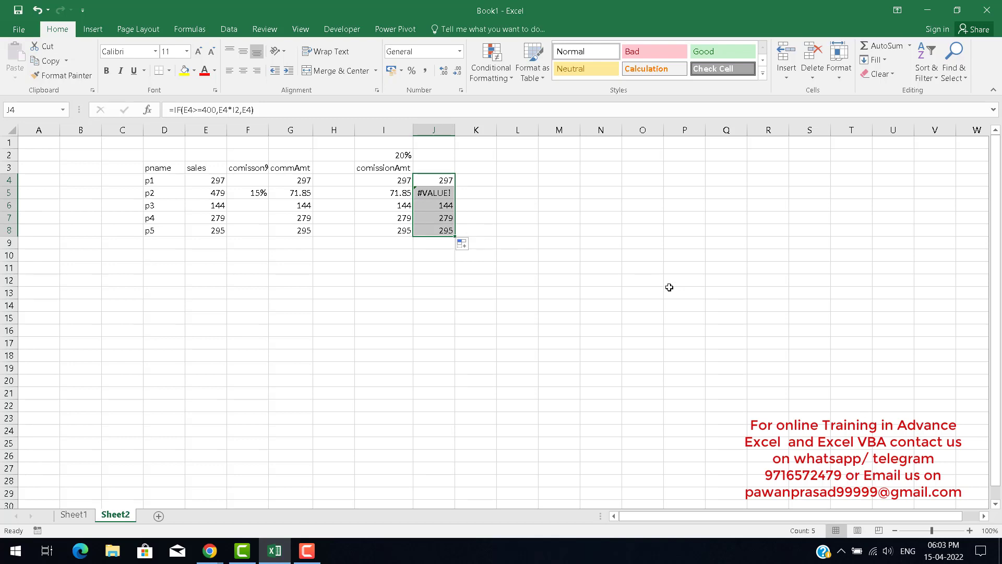
Open the IF formulas in J4 and J5 for editing to inspect how the rate reference shifts between rows.
{"action": "key", "text": "Down"}
{"action": "key", "text": "Up"}
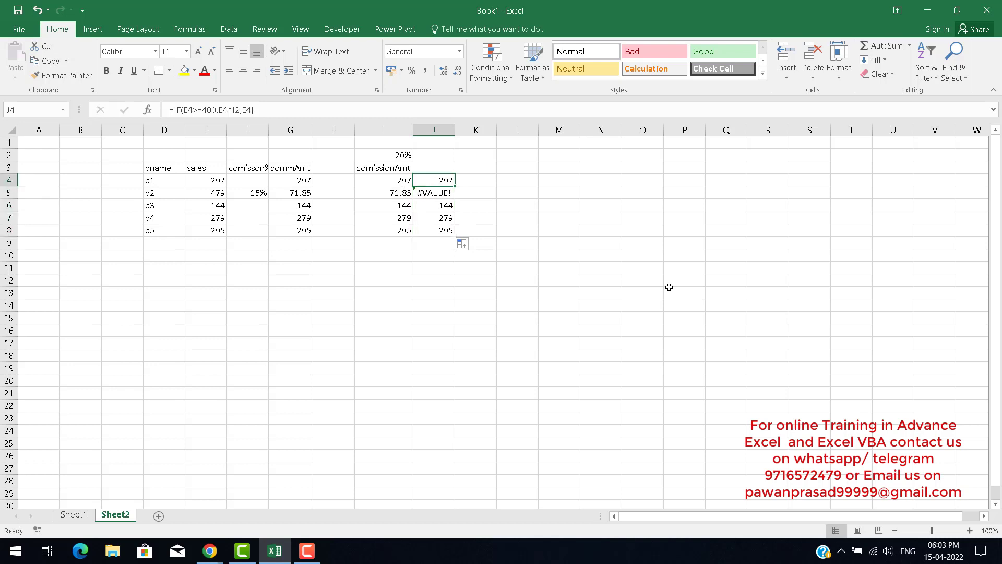
{"action": "key", "text": "F2"}
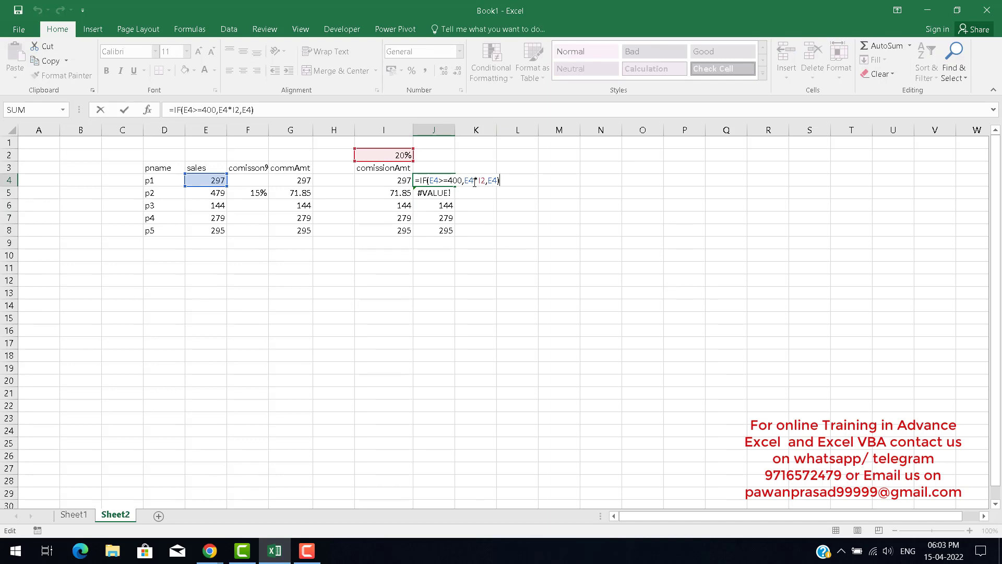
{"action": "left_click", "coordinate": [493, 180]}
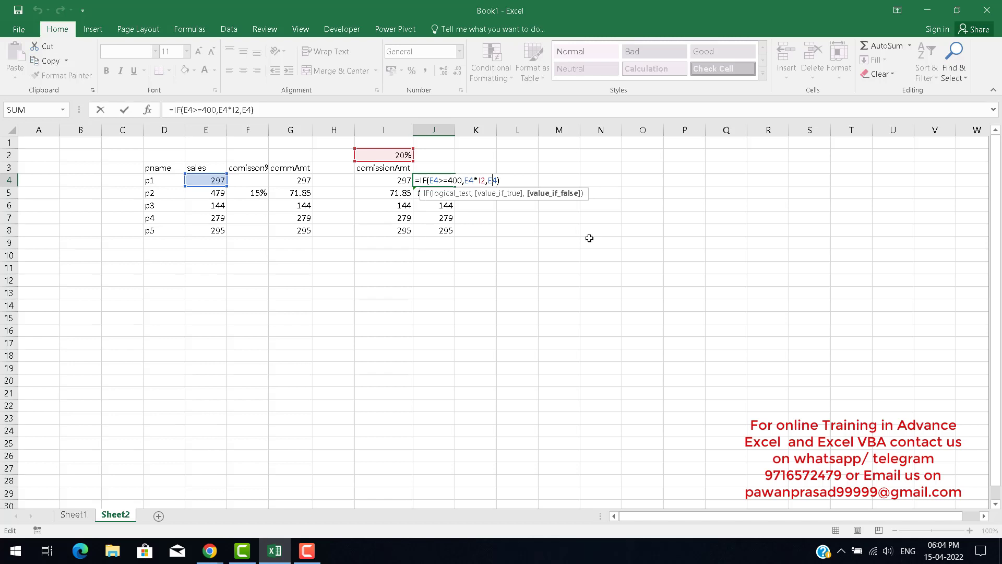
{"action": "key", "text": "Return"}
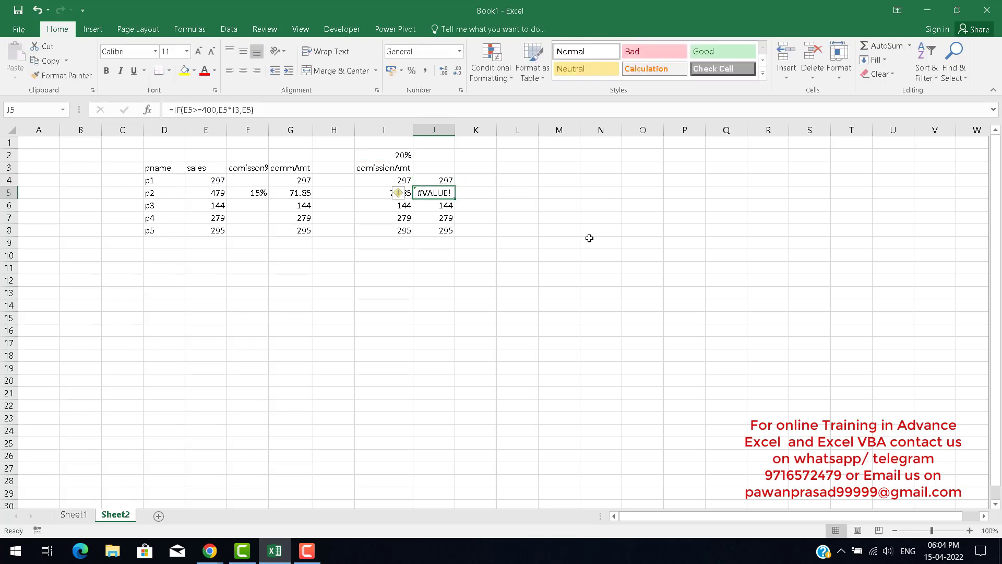
{"action": "key", "text": "Up"}
{"action": "key", "text": "F2"}
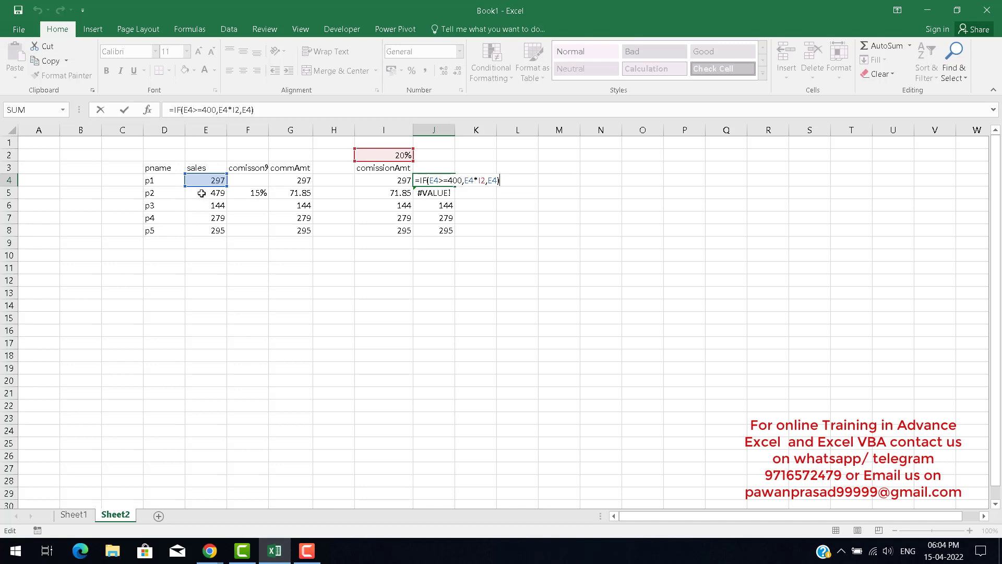
{"action": "key", "text": "Return"}
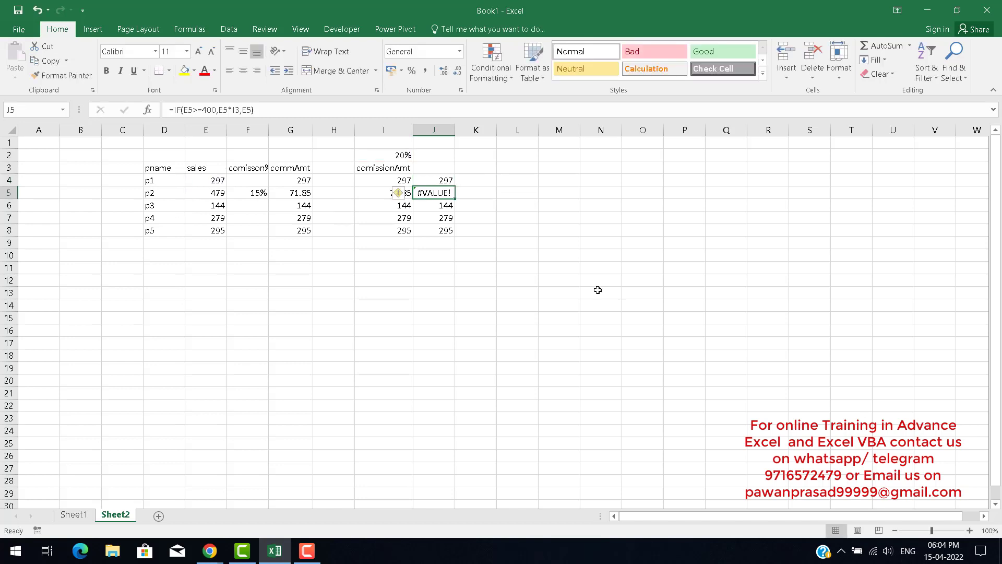
{"action": "key", "text": "F2"}
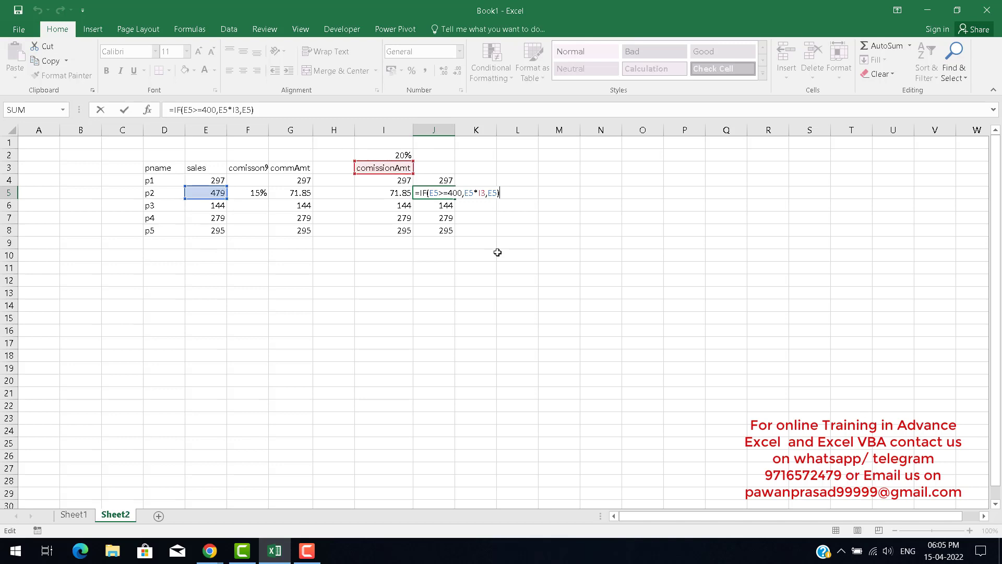
{"action": "key", "text": "Return"}
{"action": "key", "text": "F2"}
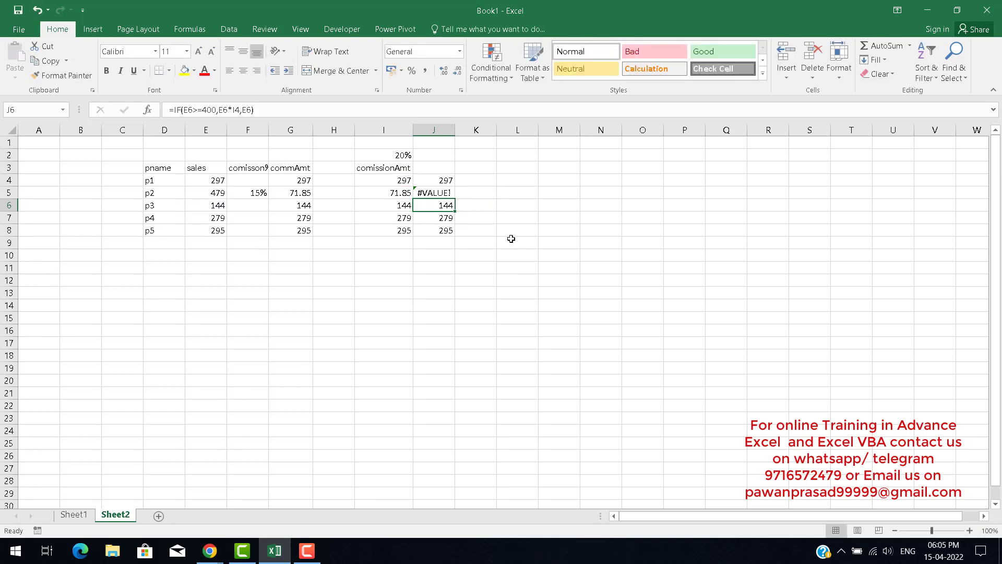
Compare the commission formulas in columns I and J for rows 6 to 8, reopening the J6 formula.
{"action": "left_click", "coordinate": [393, 207]}
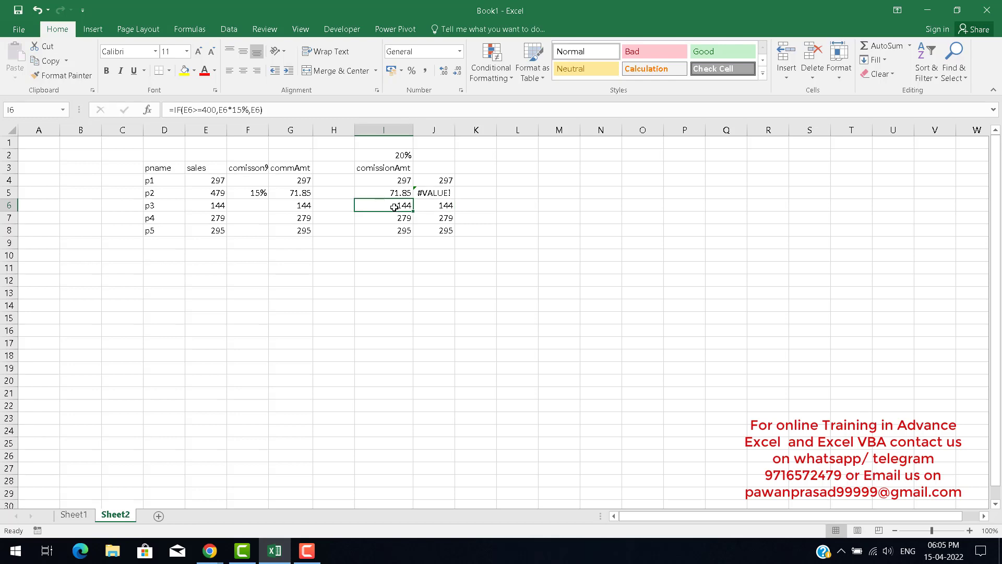
{"action": "left_click", "coordinate": [438, 207]}
{"action": "left_click", "coordinate": [398, 218]}
{"action": "left_click", "coordinate": [432, 217]}
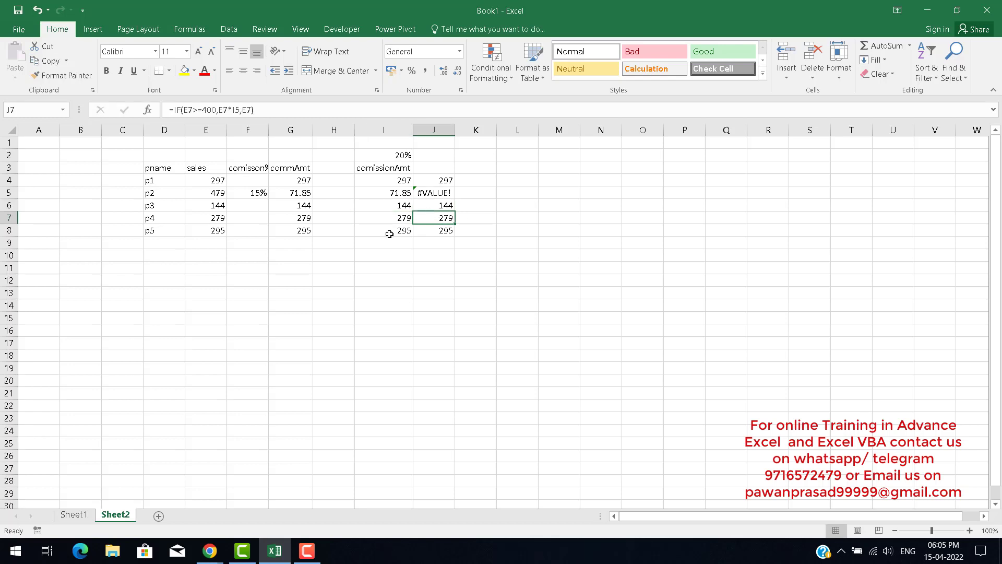
{"action": "left_click", "coordinate": [391, 230]}
{"action": "left_click", "coordinate": [446, 231]}
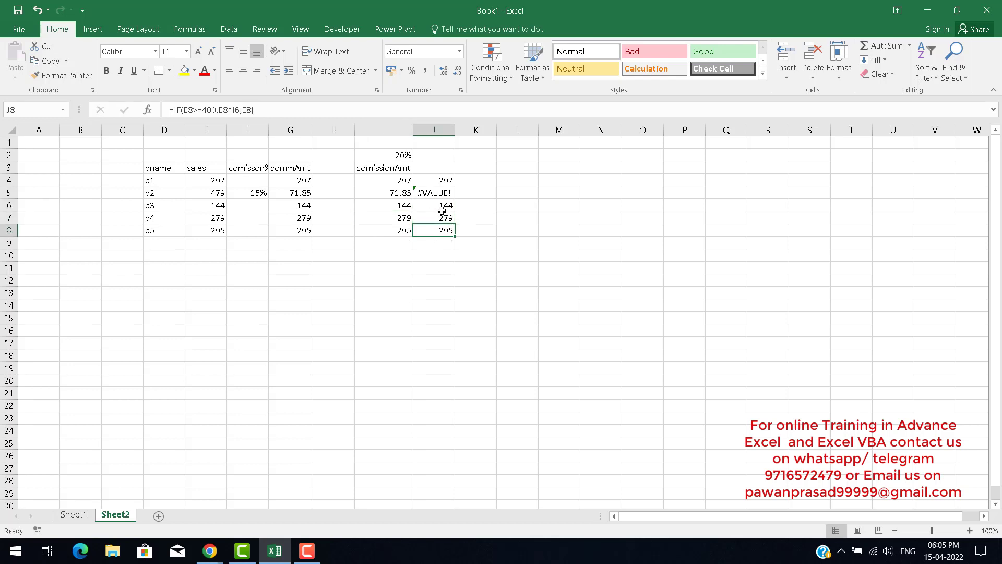
{"action": "left_click", "coordinate": [442, 209]}
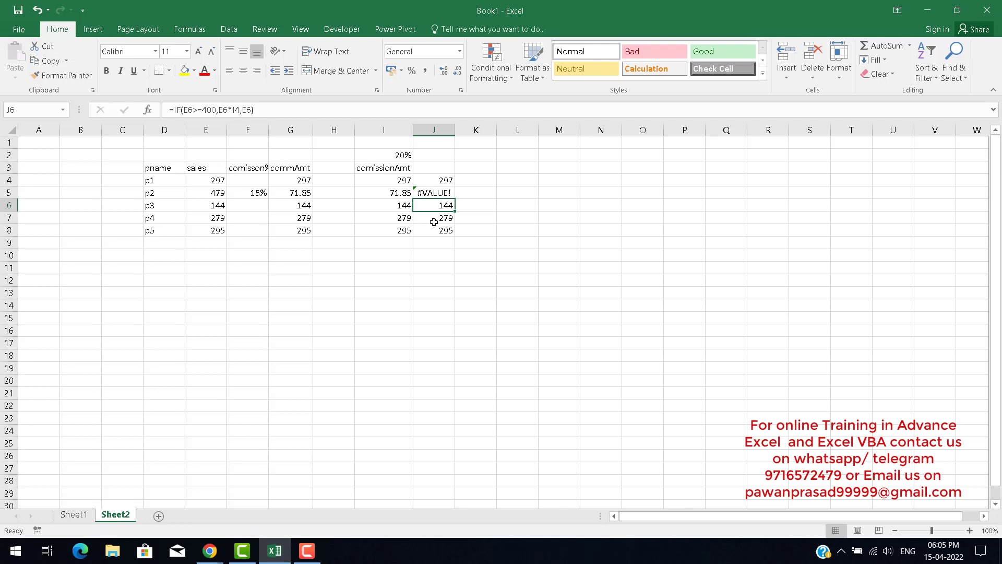
{"action": "key", "text": "F2"}
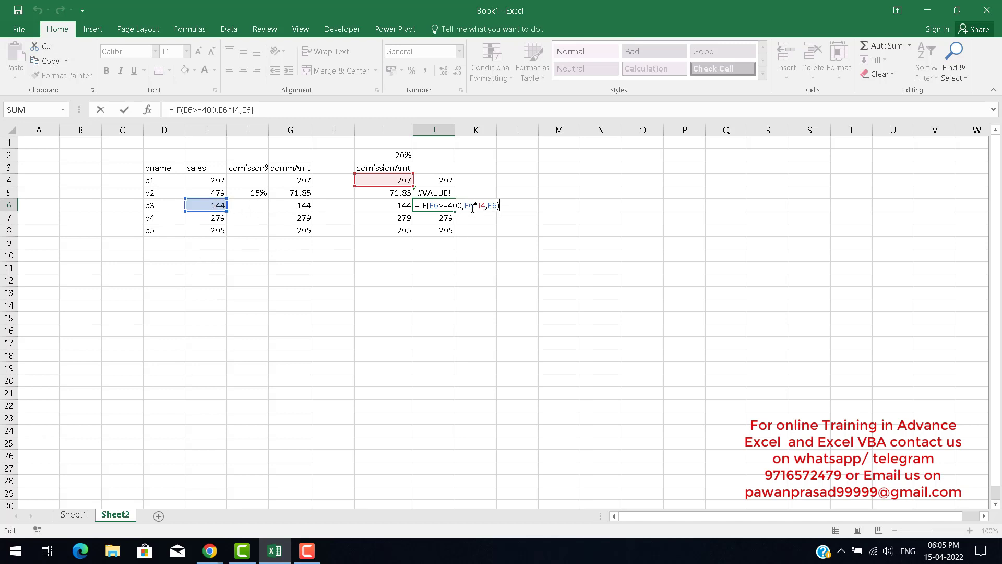
{"action": "left_click_drag", "start_coordinate": [469, 206], "coordinate": [481, 206]}
{"action": "key", "text": "Return"}
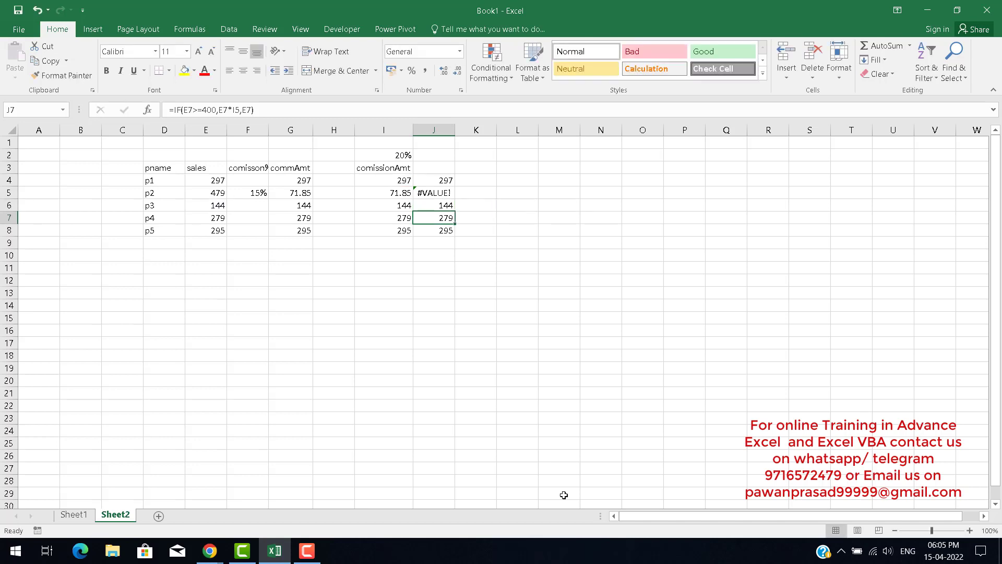
Enter the heading excel cell reference in cell M2.
{"action": "key", "text": "Up"}
{"action": "key", "text": "Up"}
{"action": "key", "text": "Up"}
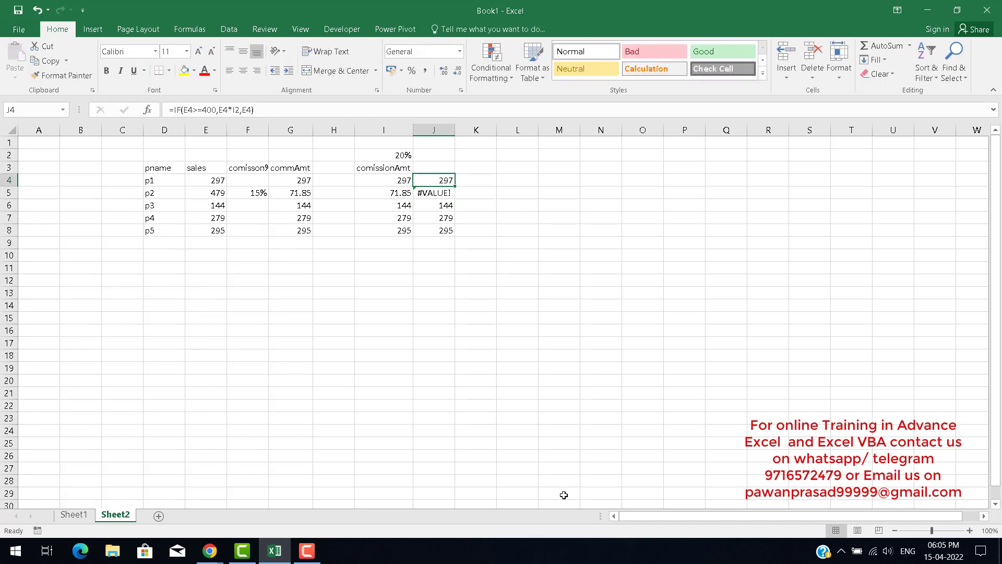
{"action": "key", "text": "Up"}
{"action": "key", "text": "Up"}
{"action": "key", "text": "Right"}
{"action": "key", "text": "Right"}
{"action": "key", "text": "Right"}
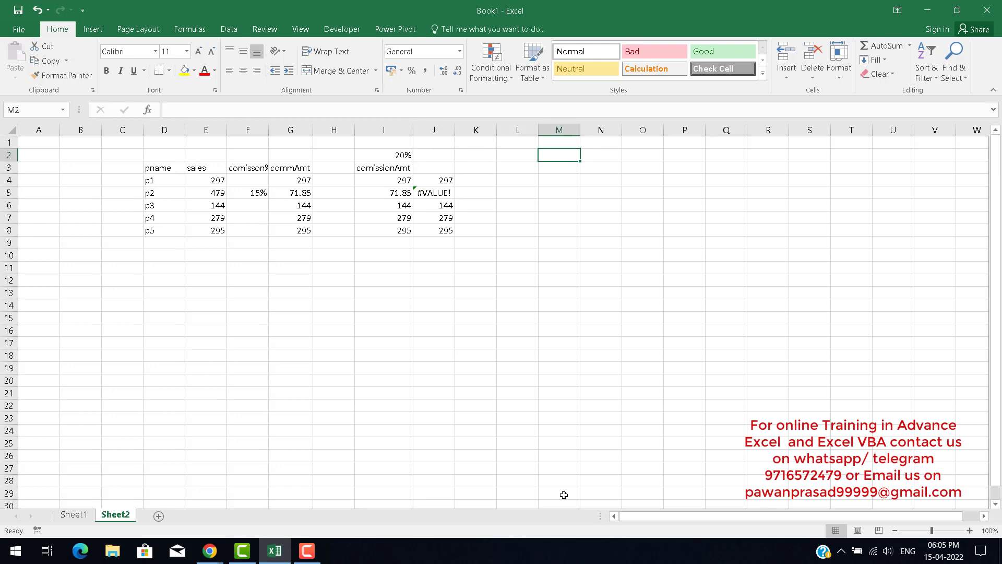
{"action": "type", "text": "excel"}
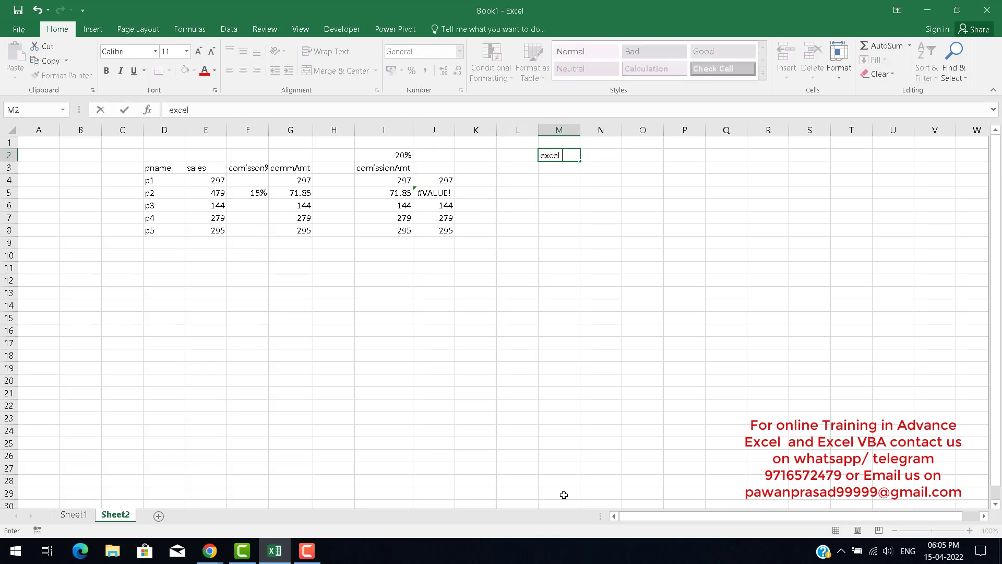
{"action": "type", "text": " cell reference"}
{"action": "key", "text": "Return"}
Capitalize the M2 heading to Excel cell reference.
{"action": "key", "text": "Left"}
{"action": "key", "text": "Left"}
{"action": "key", "text": "Left"}
{"action": "key", "text": "Left"}
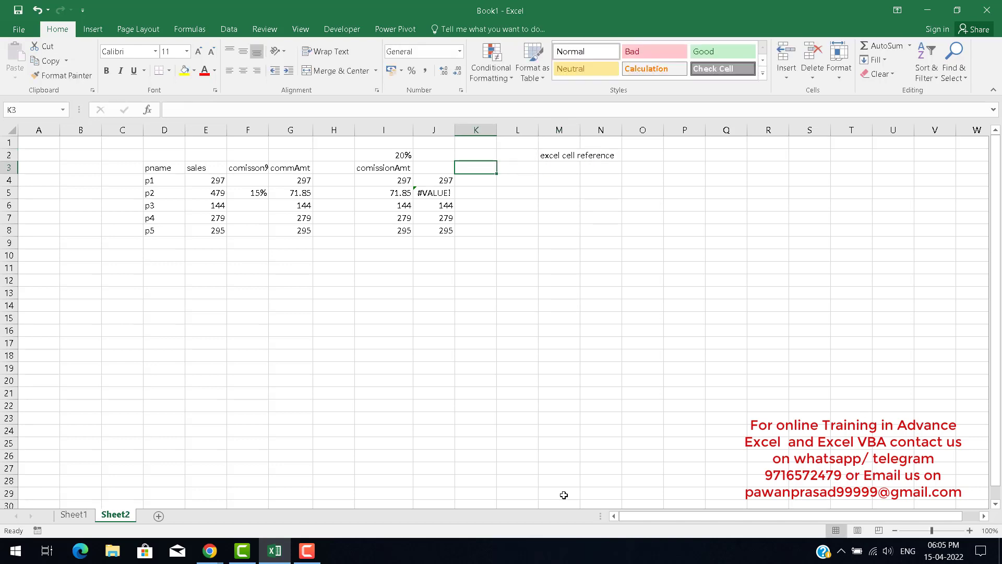
{"action": "key", "text": "Down"}
{"action": "key", "text": "Right"}
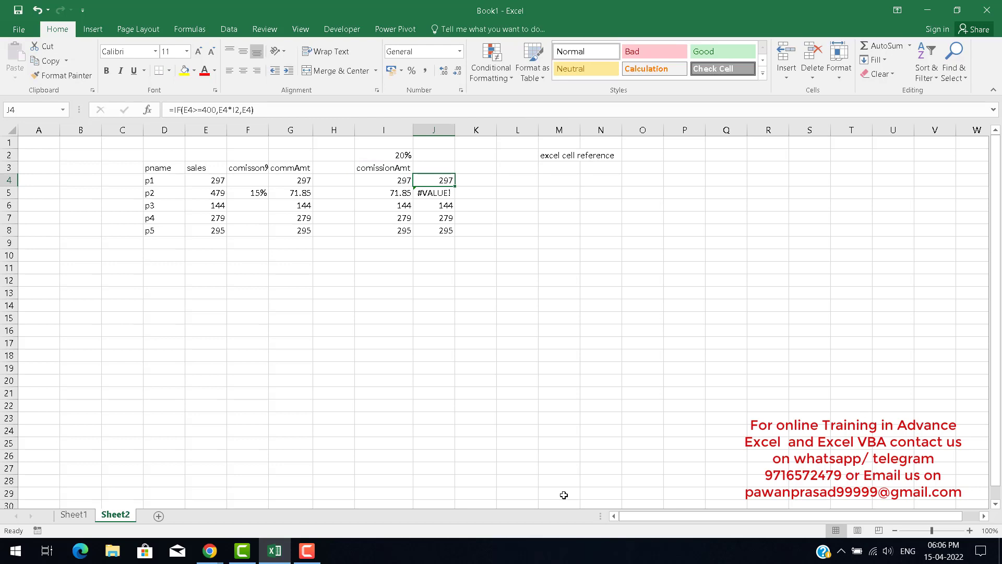
{"action": "key", "text": "Right"}
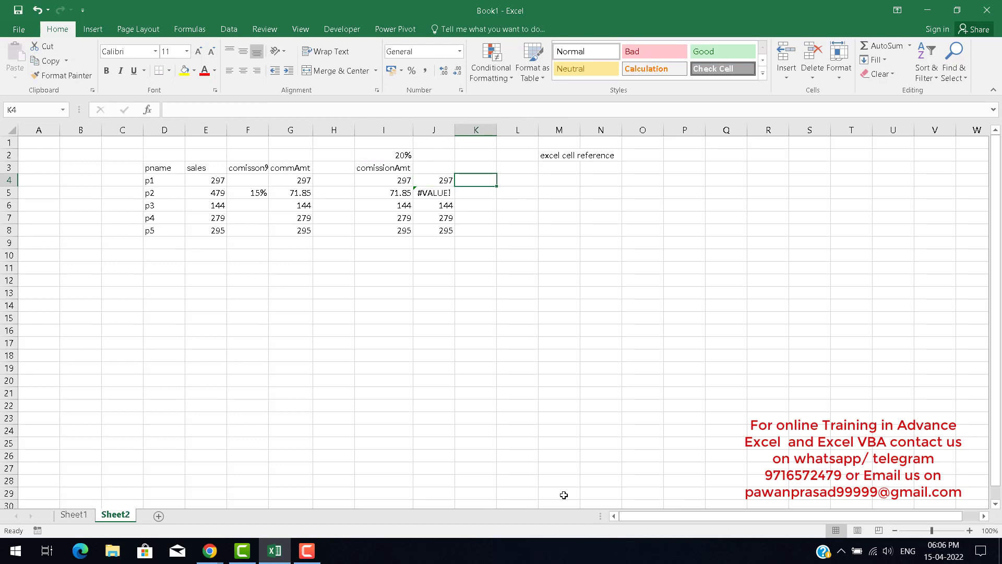
{"action": "key", "text": "Right"}
{"action": "key", "text": "Right"}
{"action": "key", "text": "Up"}
{"action": "key", "text": "Up"}
{"action": "key", "text": "F2"}
{"action": "key", "text": "Left"}
{"action": "key", "text": "Left"}
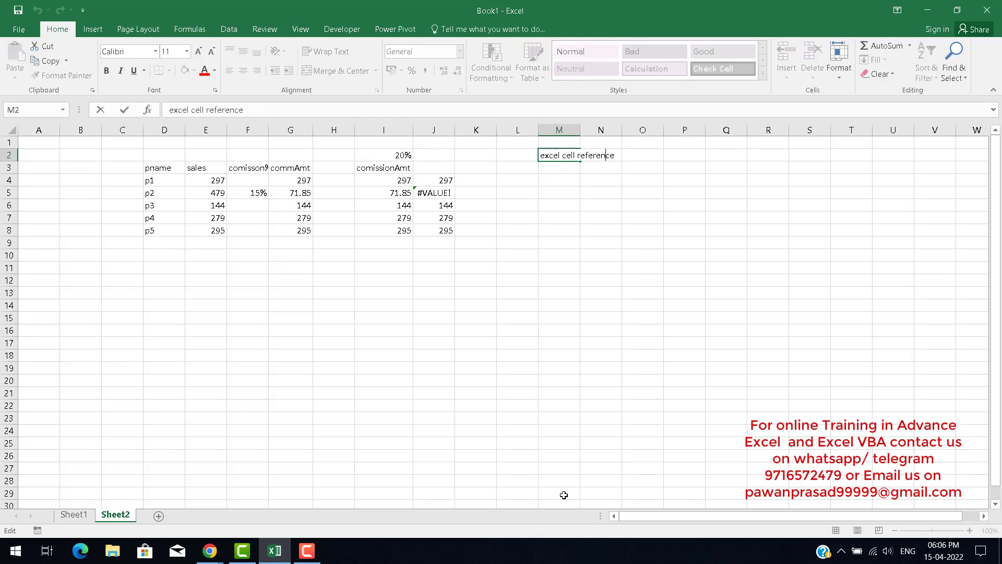
{"action": "key", "text": "Home"}
{"action": "key", "text": "Delete"}
{"action": "type", "text": "E"}
{"action": "key", "text": "Return"}
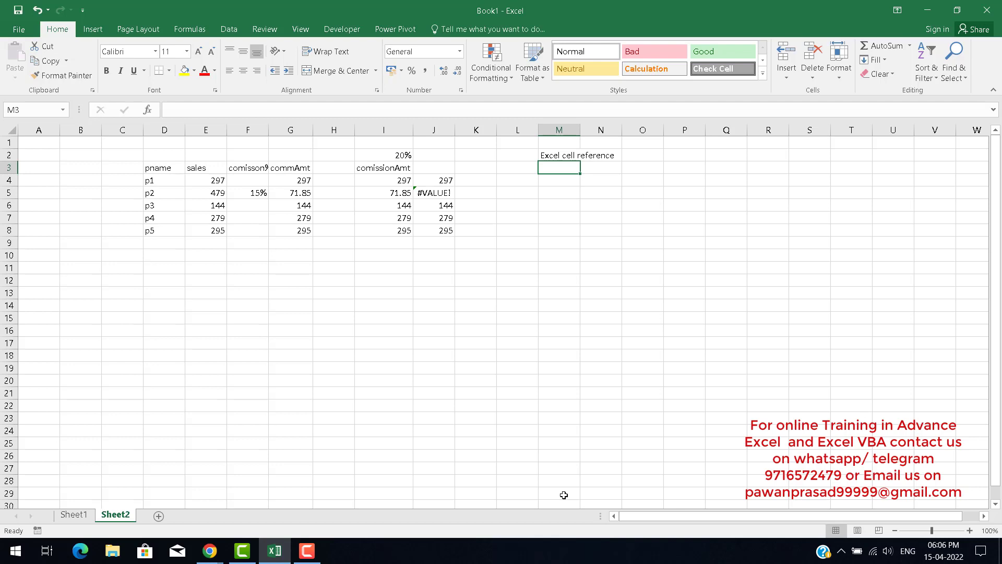
Review the hard-coded I4 formula before returning to the heading.
{"action": "key", "text": "Left"}
{"action": "key", "text": "Left"}
{"action": "key", "text": "Left"}
{"action": "key", "text": "Left"}
{"action": "key", "text": "Down"}
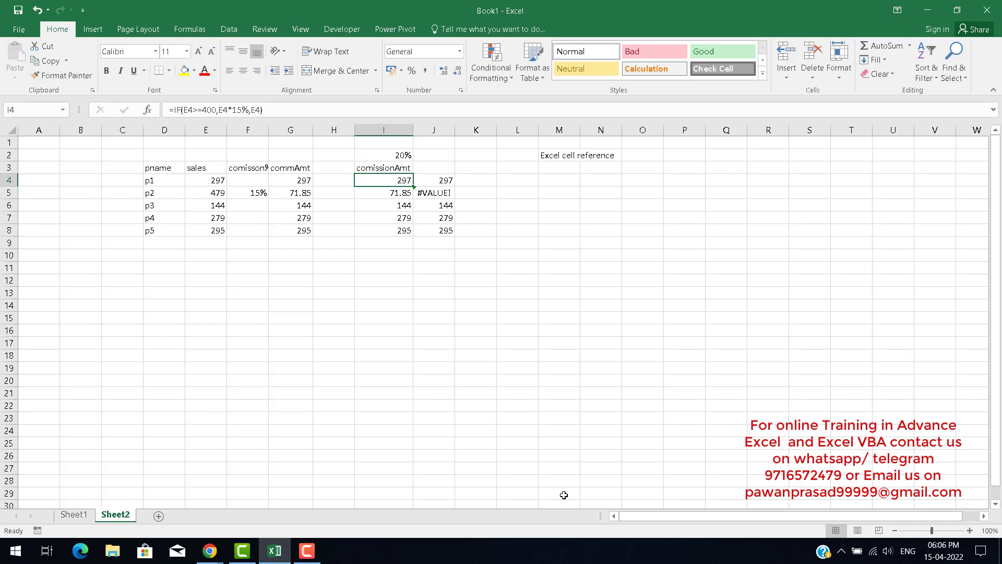
{"action": "key", "text": "Right"}
{"action": "key", "text": "Right"}
{"action": "key", "text": "Right"}
{"action": "key", "text": "Right"}
{"action": "key", "text": "Up"}
{"action": "key", "text": "Up"}
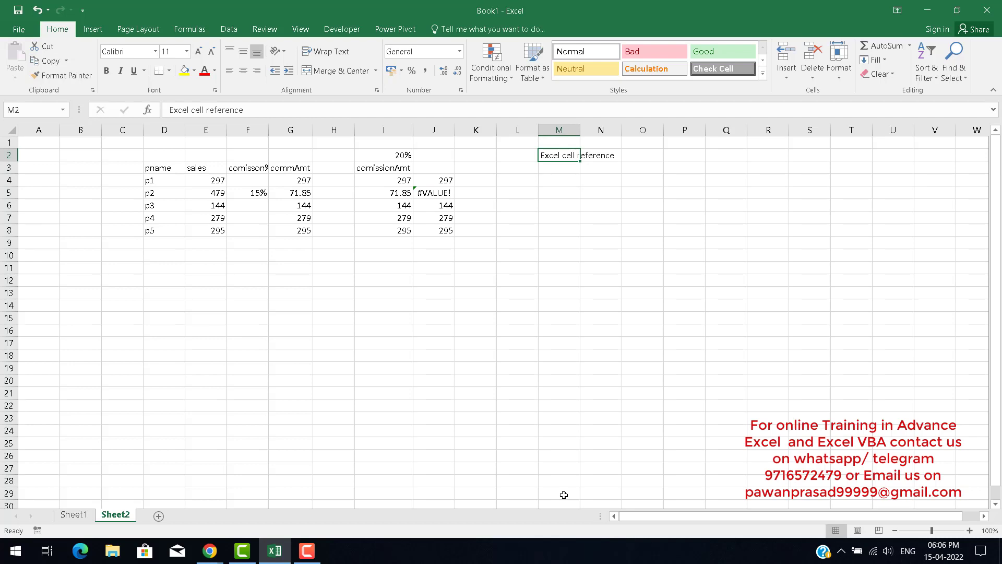
Enter cell 4 type cell in M4 below the heading.
{"action": "key", "text": "Down"}
{"action": "key", "text": "Down"}
{"action": "type", "text": "ce"}
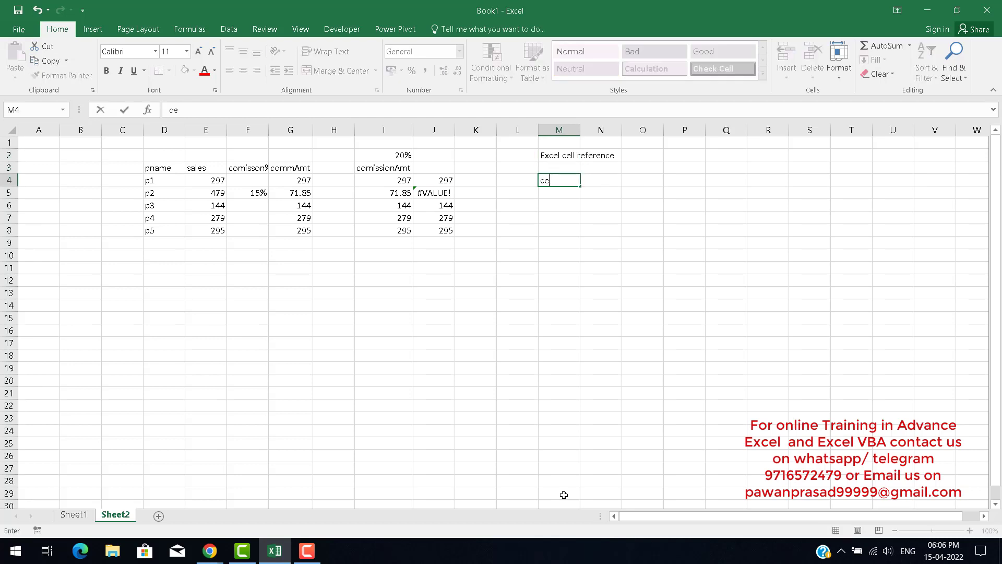
{"action": "type", "text": "ll 4 type cell"}
{"action": "key", "text": "Return"}
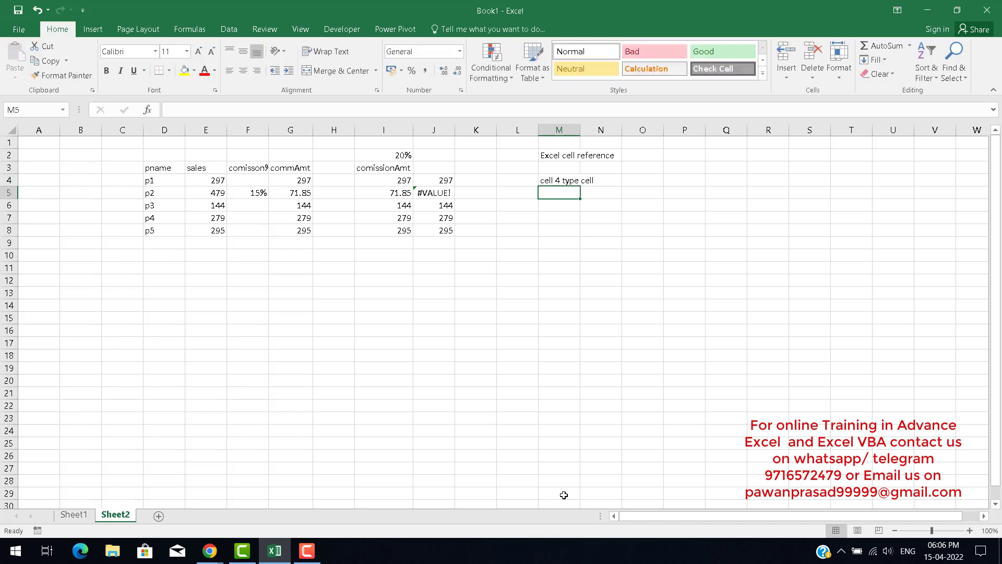
{"action": "key", "text": "Return"}
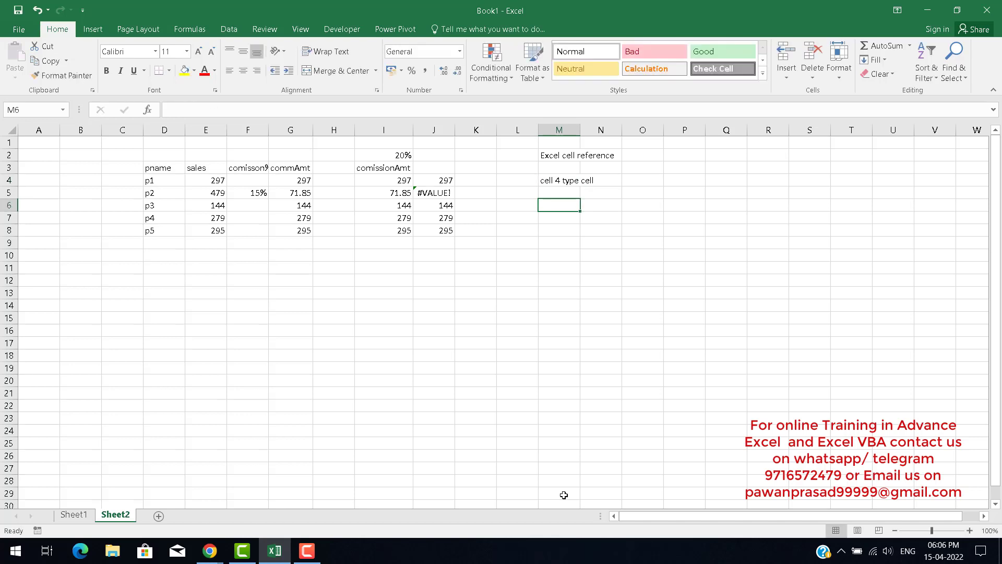
Enter A1 in M6 and reletive cell beside it in N6.
{"action": "type", "text": "A"}
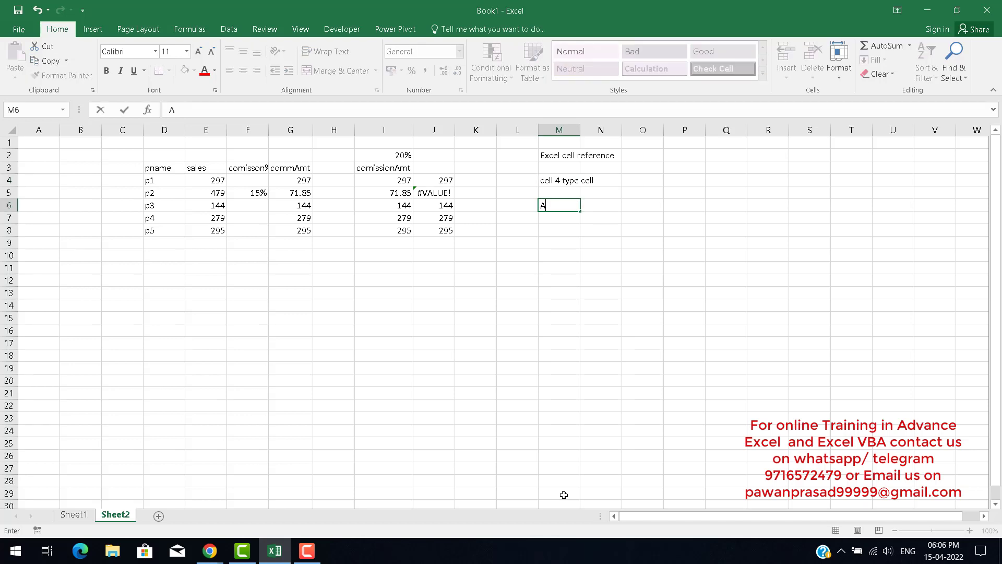
{"action": "type", "text": "1"}
{"action": "key", "text": "Tab"}
{"action": "type", "text": "rel"}
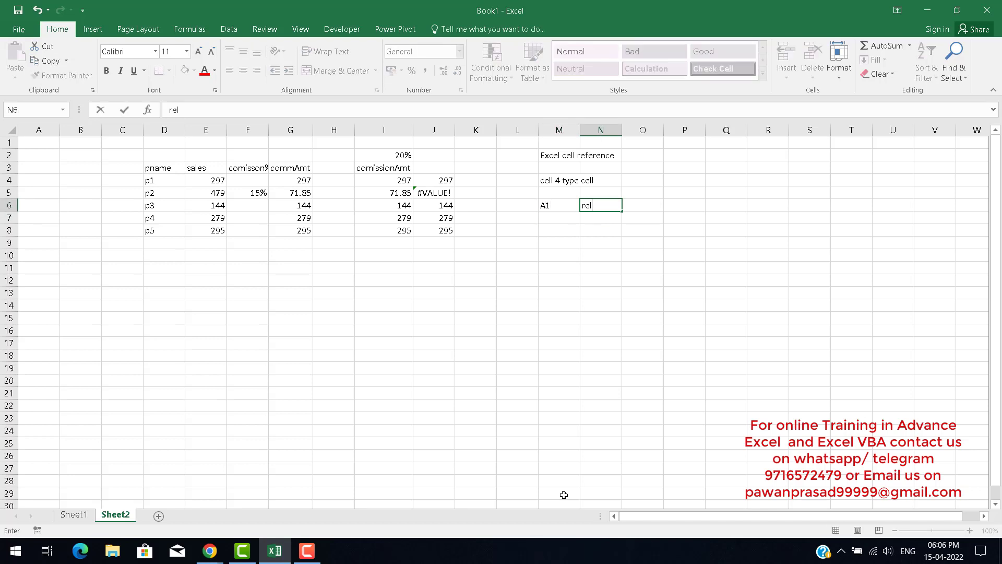
{"action": "type", "text": "etive cell"}
{"action": "key", "text": "Return"}
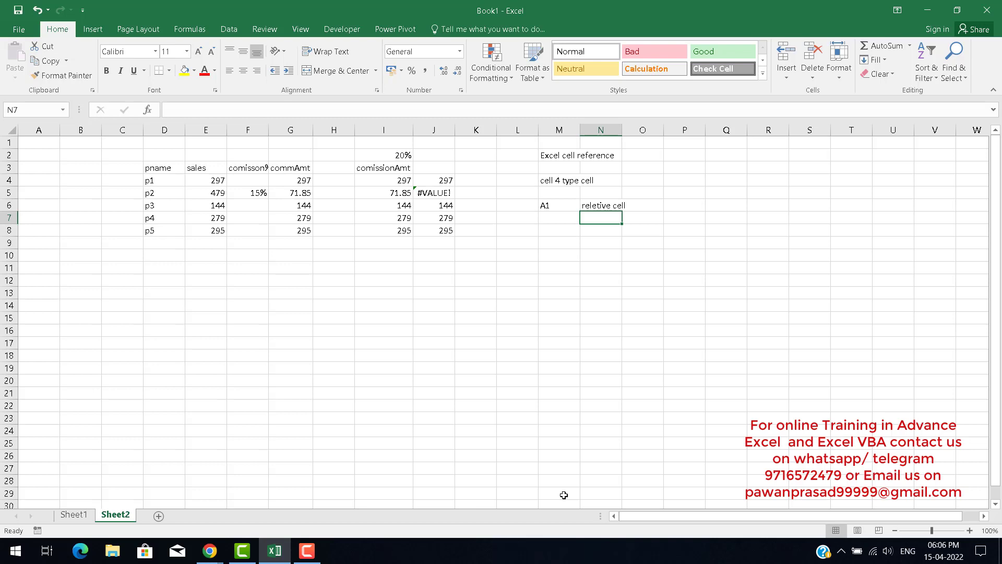
Enter $A$1 in M7 and absoulte cell beside it in N7.
{"action": "key", "text": "Up"}
{"action": "key", "text": "Left"}
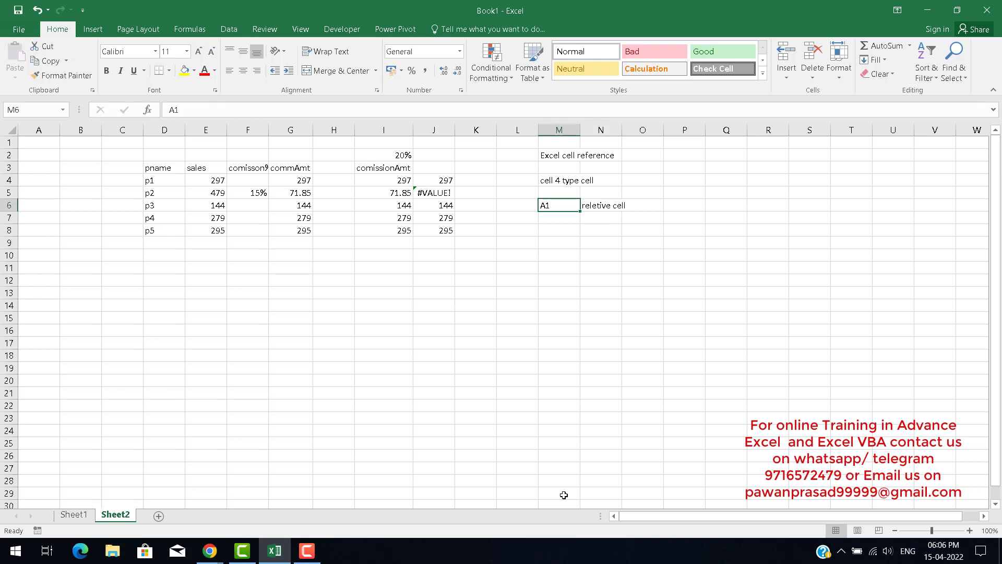
{"action": "key", "text": "Right"}
{"action": "key", "text": "Left"}
{"action": "key", "text": "Right"}
{"action": "key", "text": "Down"}
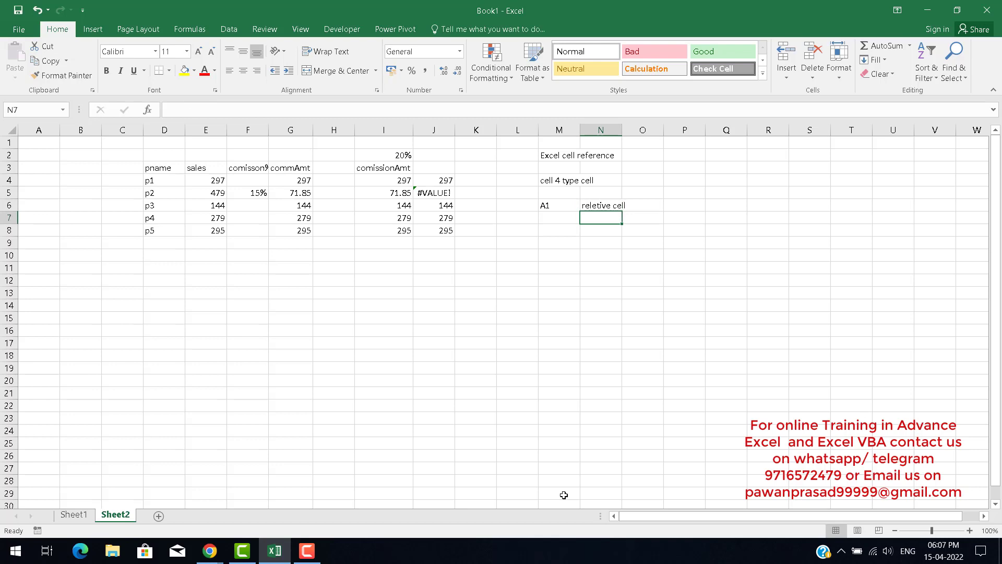
{"action": "key", "text": "Left"}
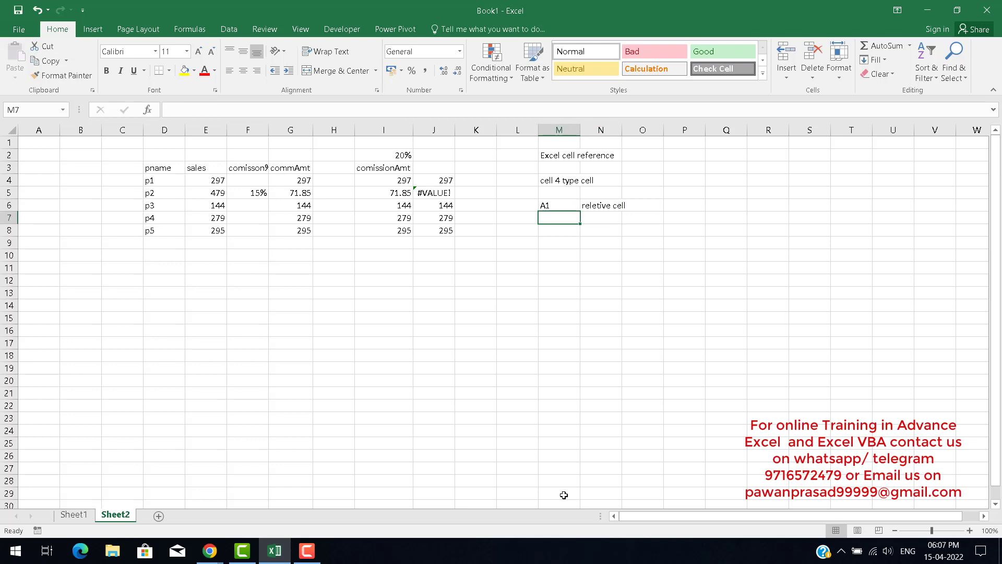
{"action": "type", "text": "$"}
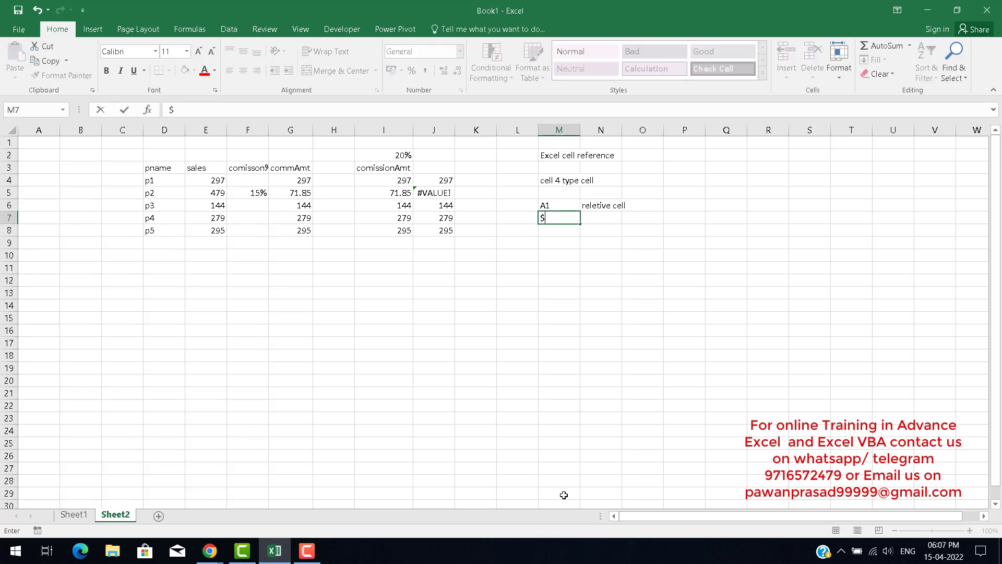
{"action": "type", "text": "A$"}
{"action": "key", "text": "End"}
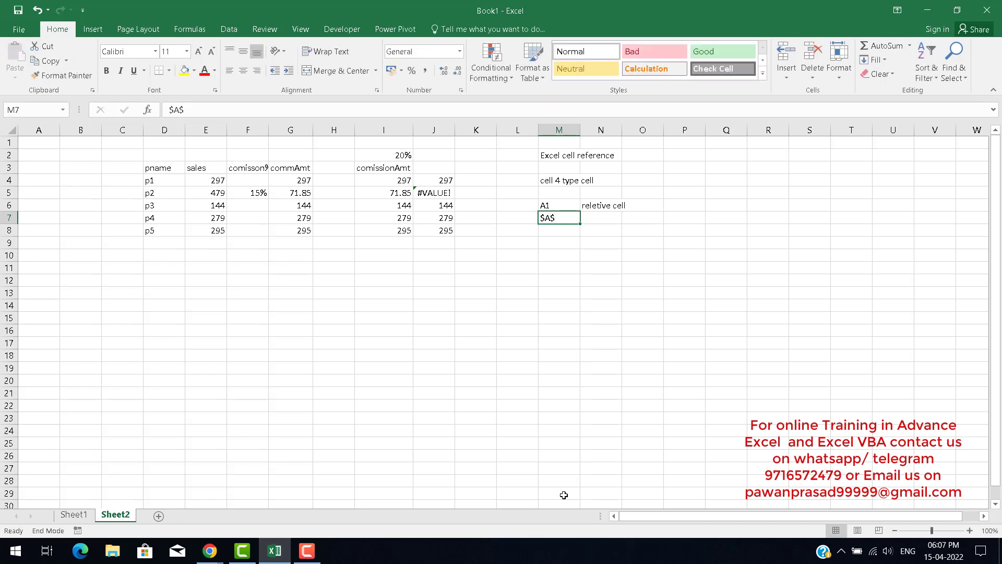
{"action": "type", "text": "1"}
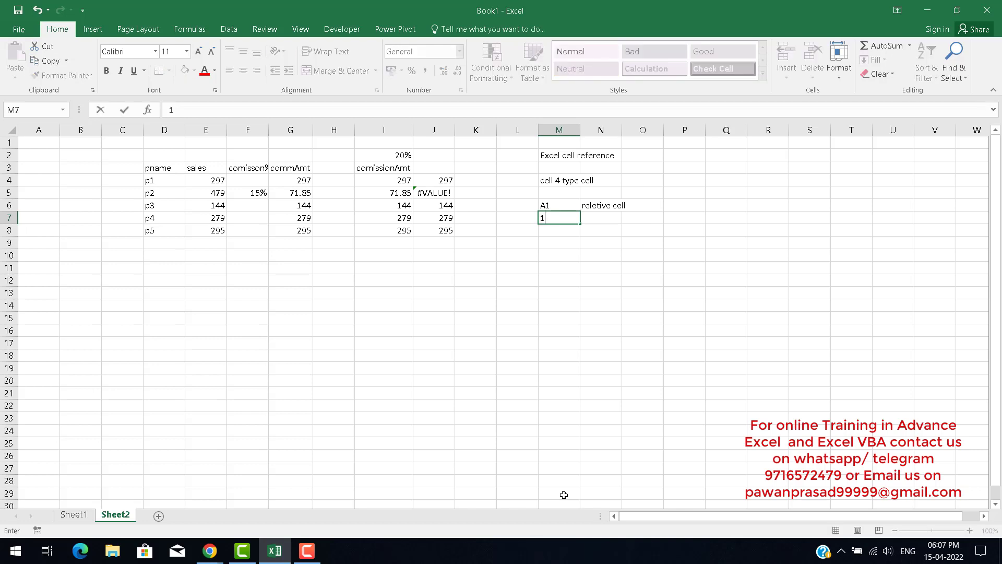
{"action": "key", "text": "Escape"}
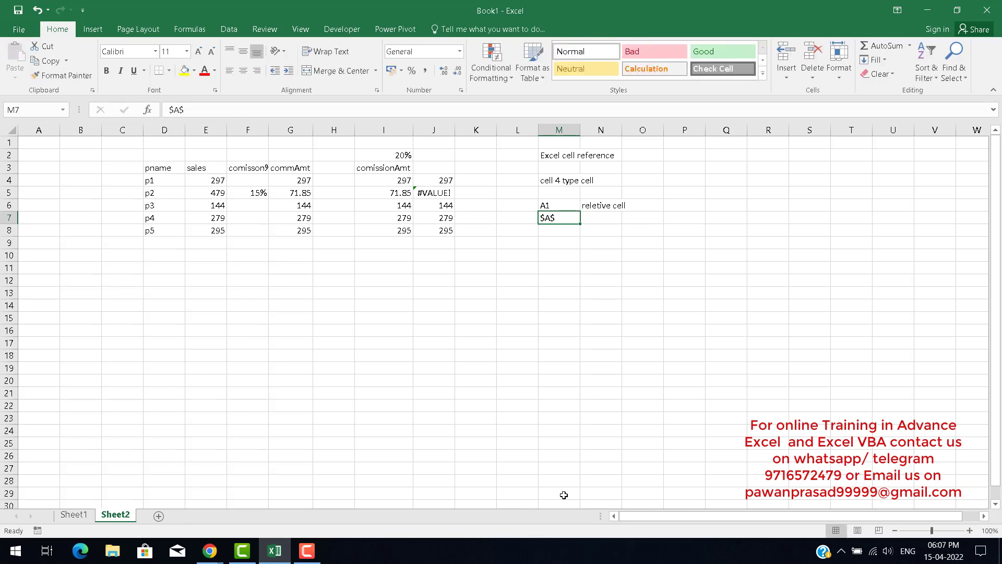
{"action": "key", "text": "F2"}
{"action": "type", "text": "1"}
{"action": "key", "text": "ctrl+Return"}
{"action": "key", "text": "Right"}
{"action": "type", "text": "ab"}
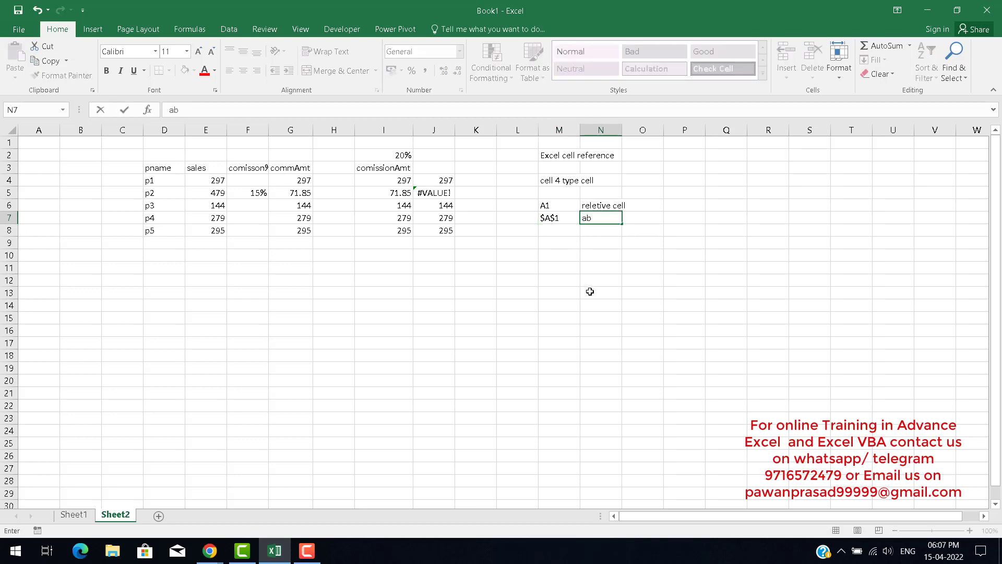
{"action": "type", "text": "soulte cell"}
{"action": "key", "text": "Return"}
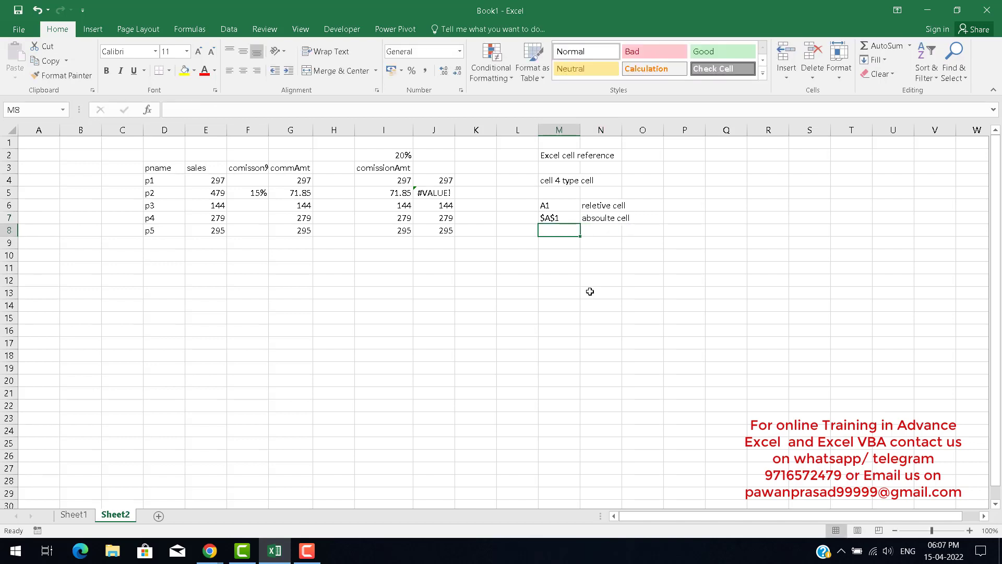
Enter $A1 in M8 and colum adsoulte cell beside it in N8.
{"action": "type", "text": "$"}
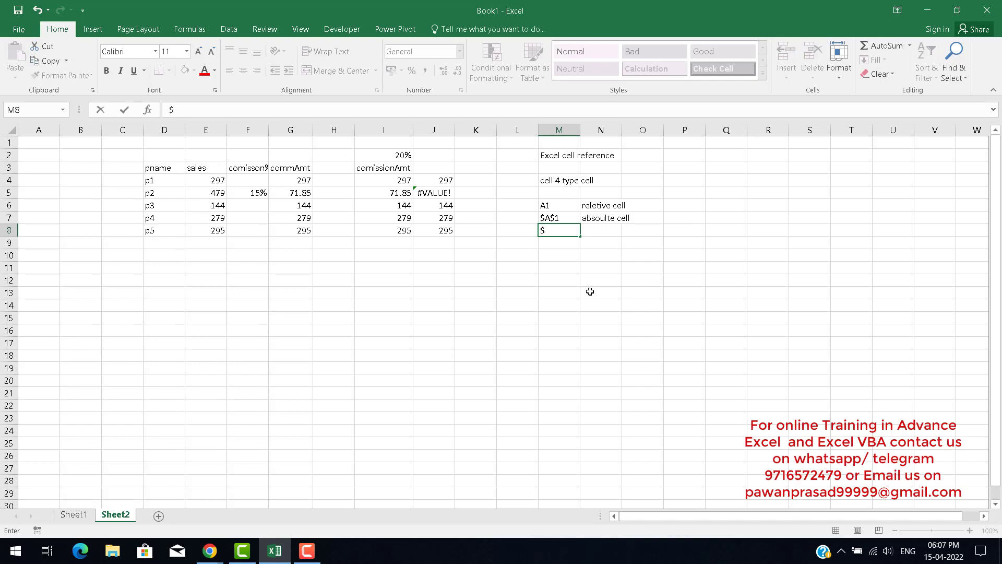
{"action": "type", "text": "A$1"}
{"action": "type", "text": "1"}
{"action": "key", "text": "Up"}
{"action": "key", "text": "Right"}
{"action": "key", "text": "Down"}
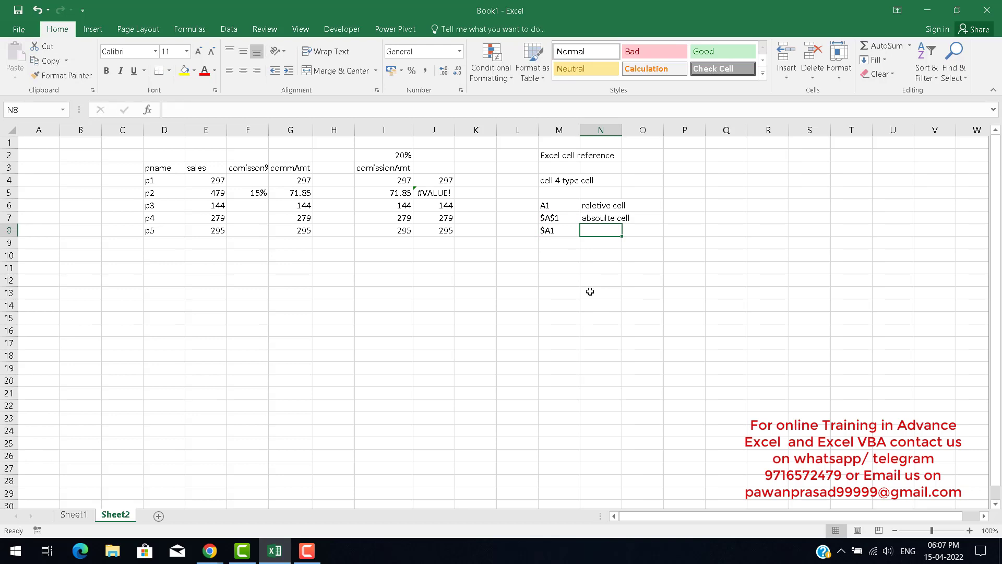
{"action": "type", "text": "colum"}
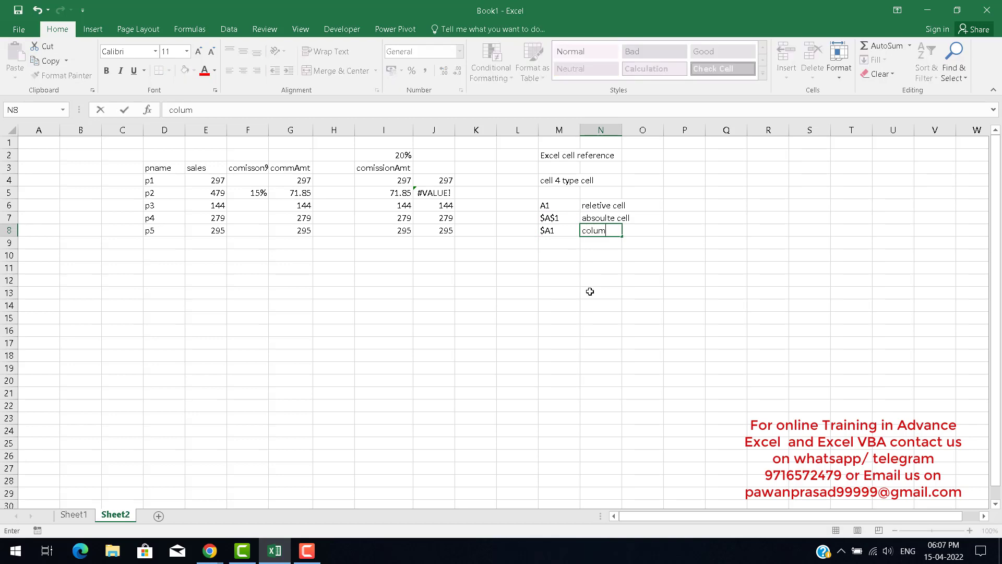
{"action": "type", "text": " adsoui"}
{"action": "key", "text": "BackSpace"}
{"action": "type", "text": "lte cell"}
{"action": "key", "text": "Return"}
{"action": "key", "text": "Left"}
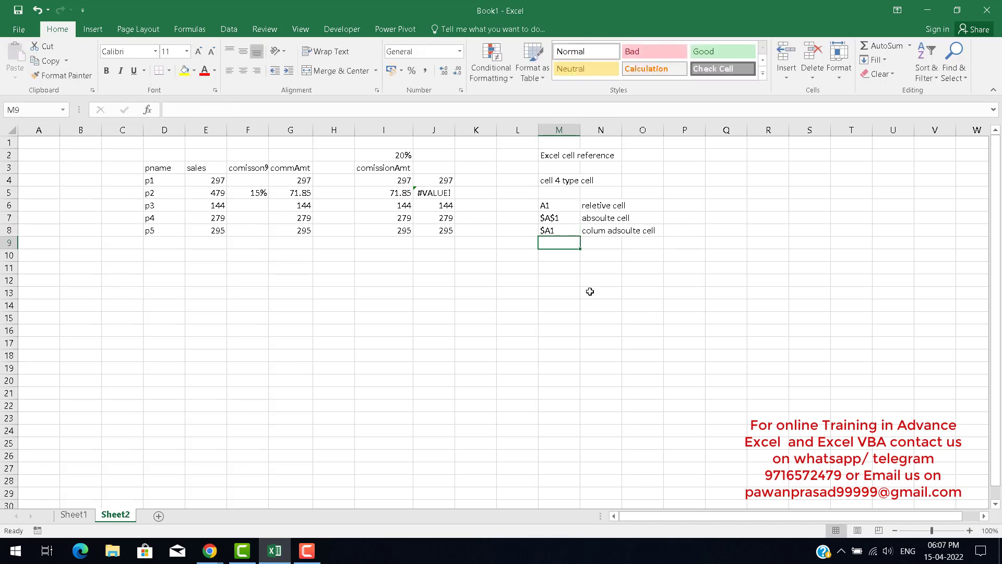
Enter A$1 in M9 and Row absoulte cell beside it in N9.
{"action": "type", "text": "A1"}
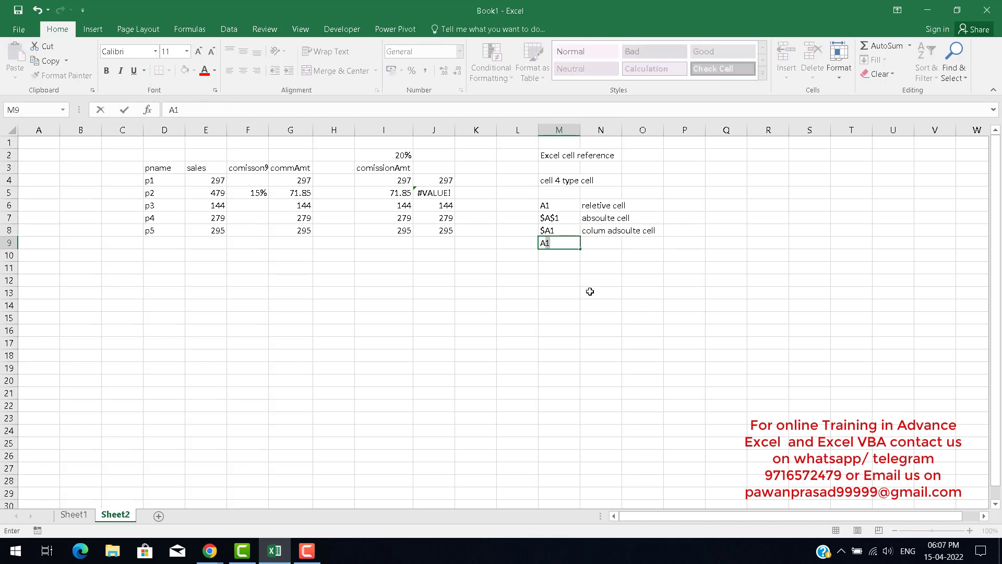
{"action": "type", "text": "$1"}
{"action": "key", "text": "Tab"}
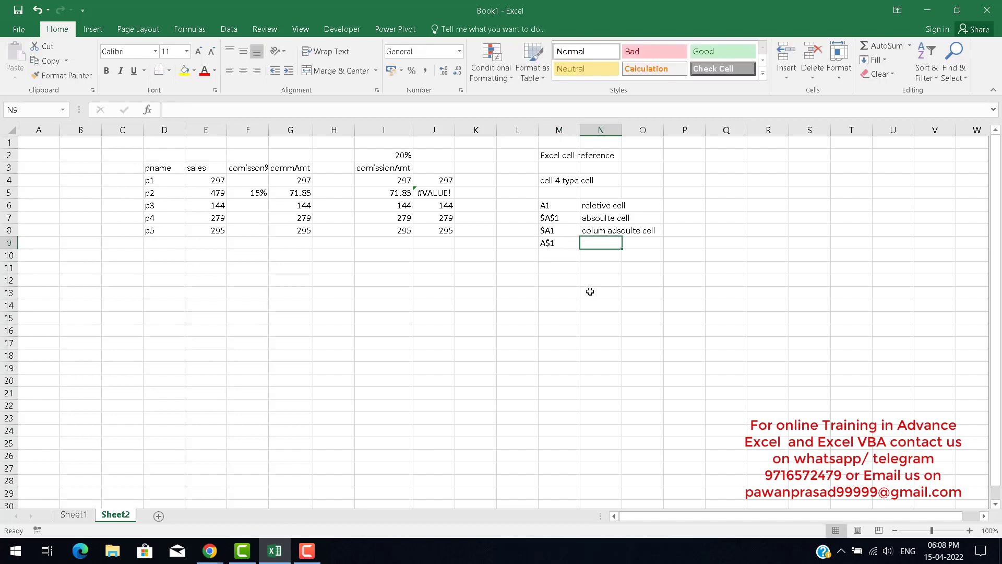
{"action": "type", "text": "Row "}
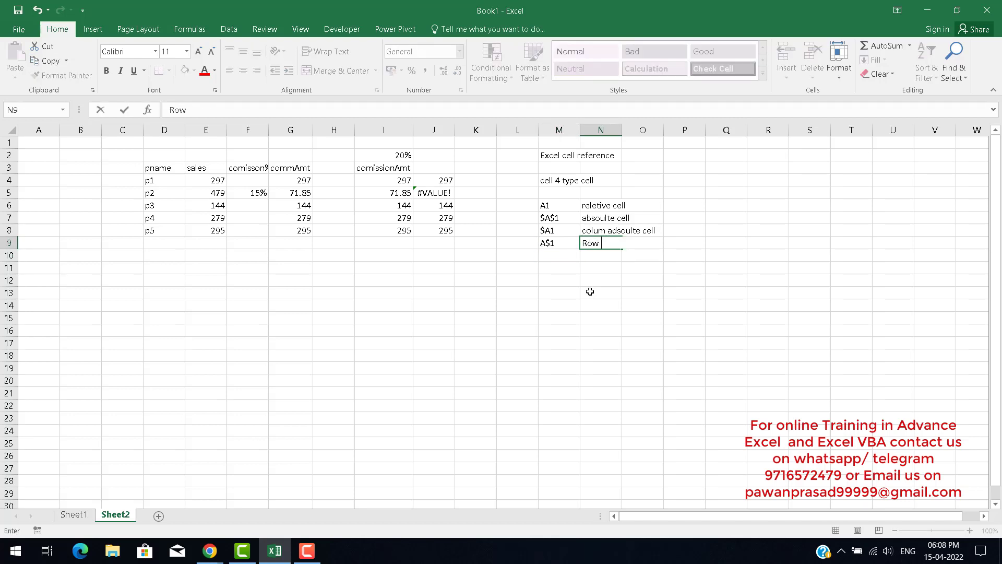
{"action": "type", "text": "absoul"}
{"action": "key", "text": "BackSpace"}
{"action": "type", "text": "te cell"}
{"action": "key", "text": "Return"}
{"action": "key", "text": "Up"}
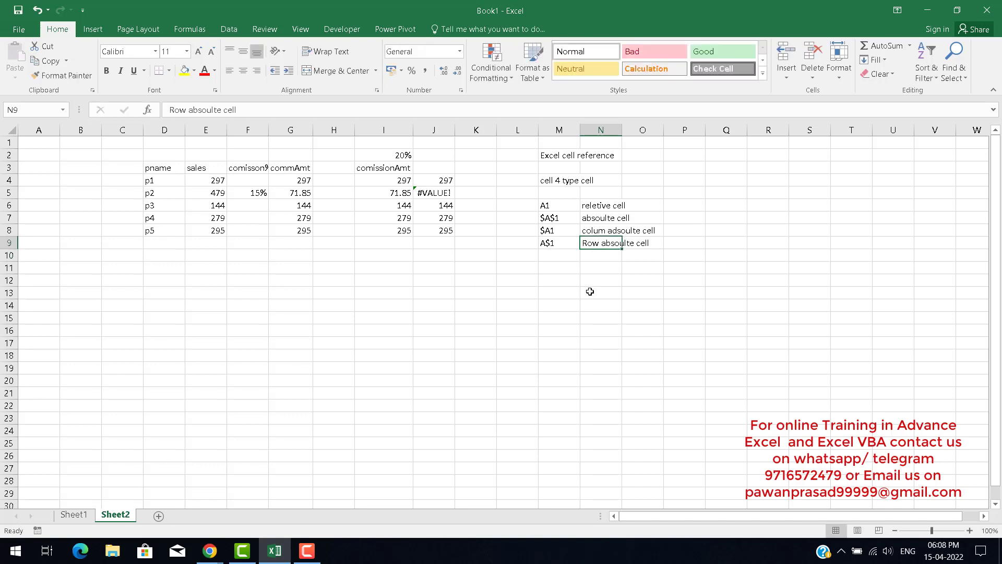
Review the four reference examples listed in M6:M9.
{"action": "key", "text": "Up"}
{"action": "key", "text": "Up"}
{"action": "key", "text": "Left"}
{"action": "key", "text": "Up"}
{"action": "key", "text": "shift+Down"}
{"action": "key", "text": "shift+Down"}
{"action": "key", "text": "shift+Down"}
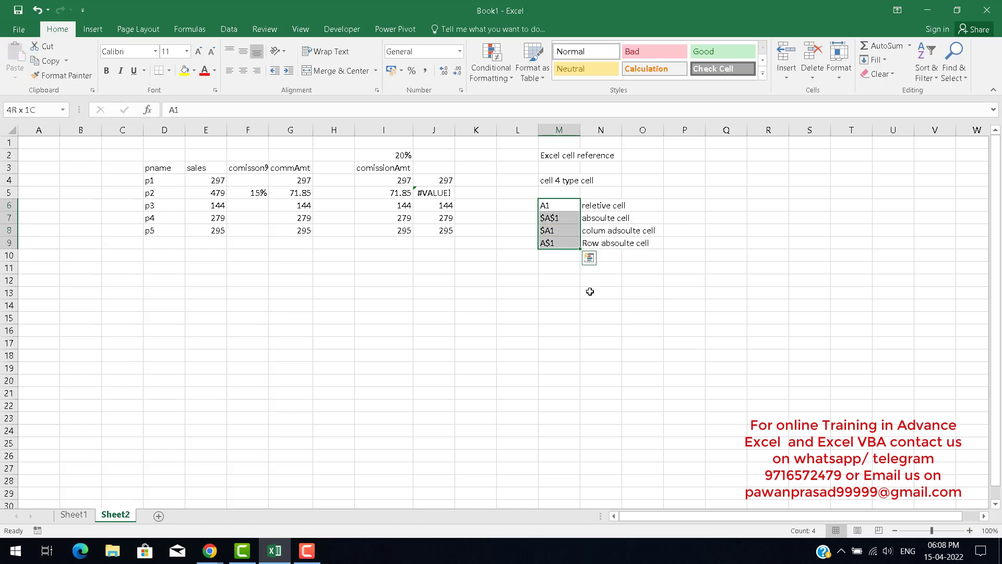
{"action": "key", "text": "Up"}
{"action": "key", "text": "Down"}
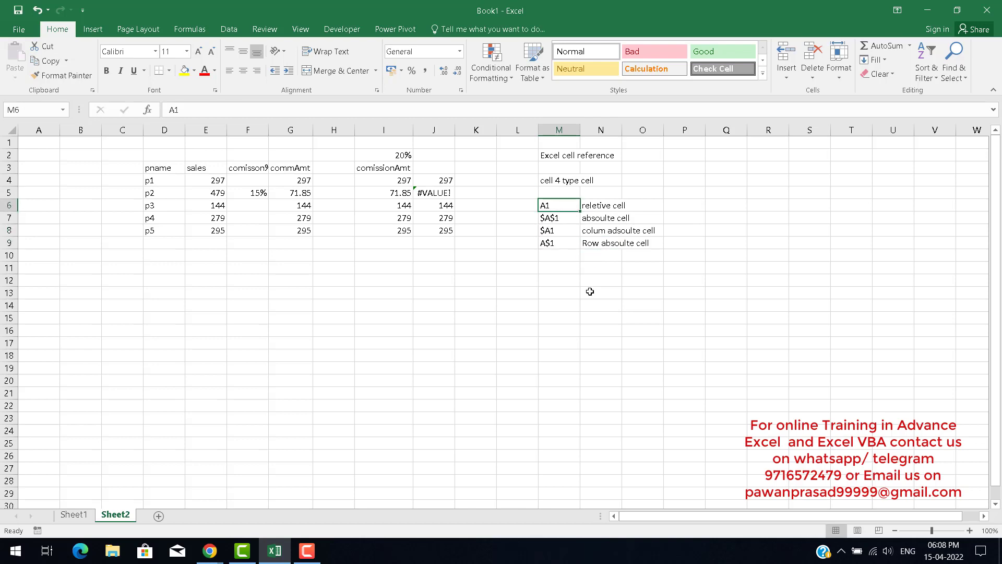
{"action": "key", "text": "Down"}
{"action": "key", "text": "shift+Up"}
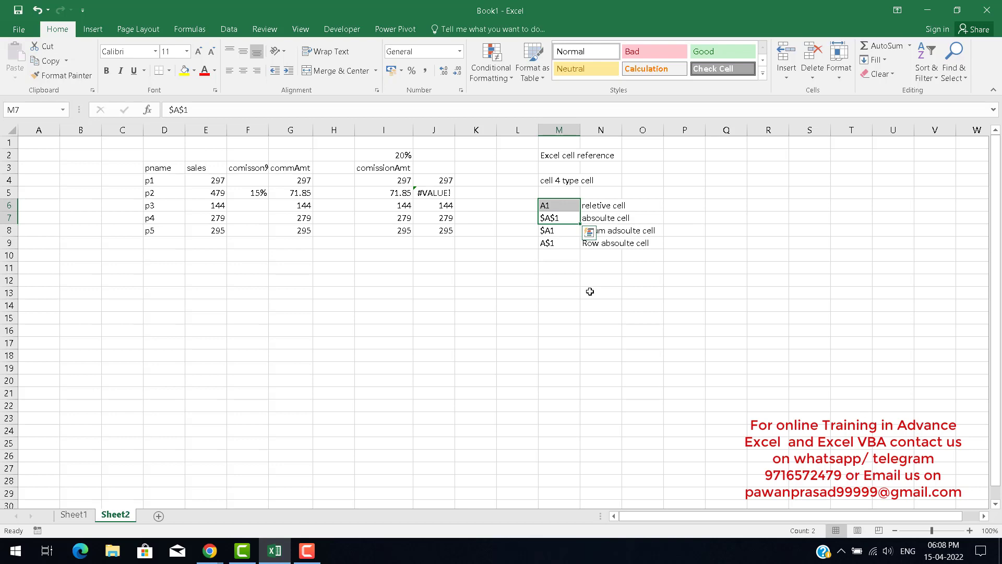
{"action": "key", "text": "Down"}
{"action": "key", "text": "Down"}
{"action": "key", "text": "Down"}
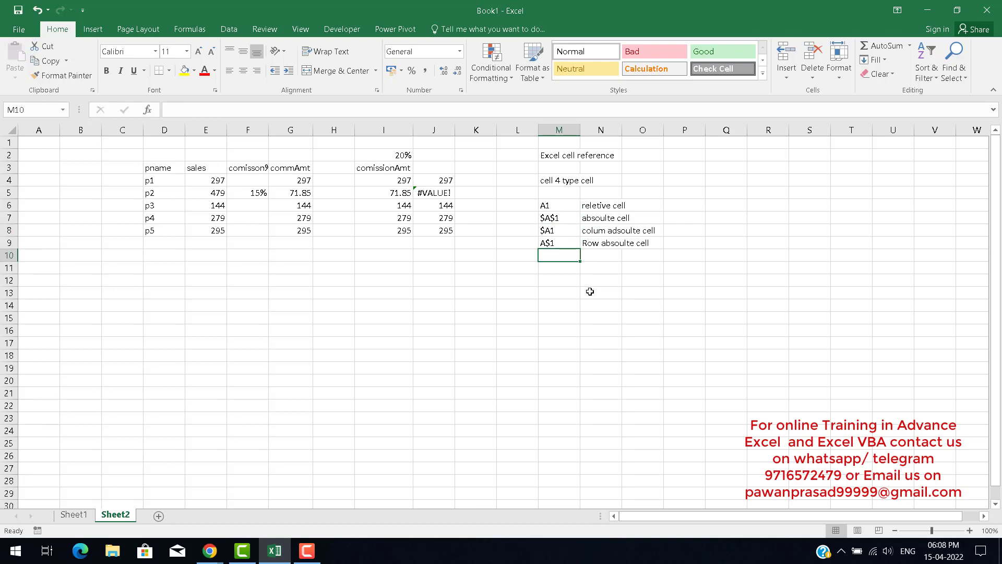
Enter the heading sales in D12 below the commission table.
{"action": "key", "text": "Right"}
{"action": "key", "text": "Right"}
{"action": "key", "text": "Left"}
{"action": "key", "text": "Left"}
{"action": "key", "text": "Left"}
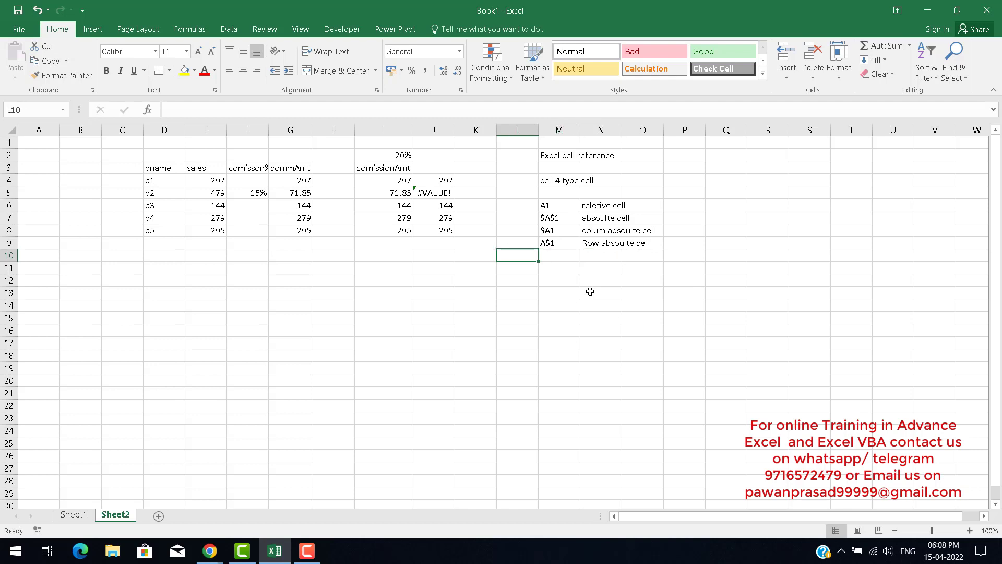
{"action": "key", "text": "Down"}
{"action": "key", "text": "Down"}
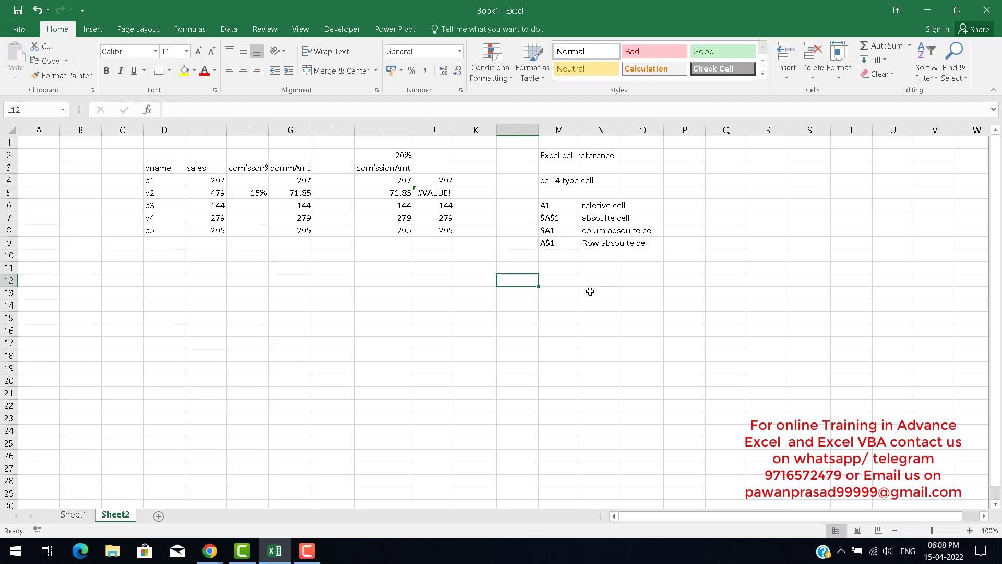
{"action": "key", "text": "Left"}
{"action": "key", "text": "Left"}
{"action": "key", "text": "Left"}
{"action": "key", "text": "Left"}
{"action": "key", "text": "Left"}
{"action": "key", "text": "Left"}
{"action": "key", "text": "Left"}
{"action": "key", "text": "Left"}
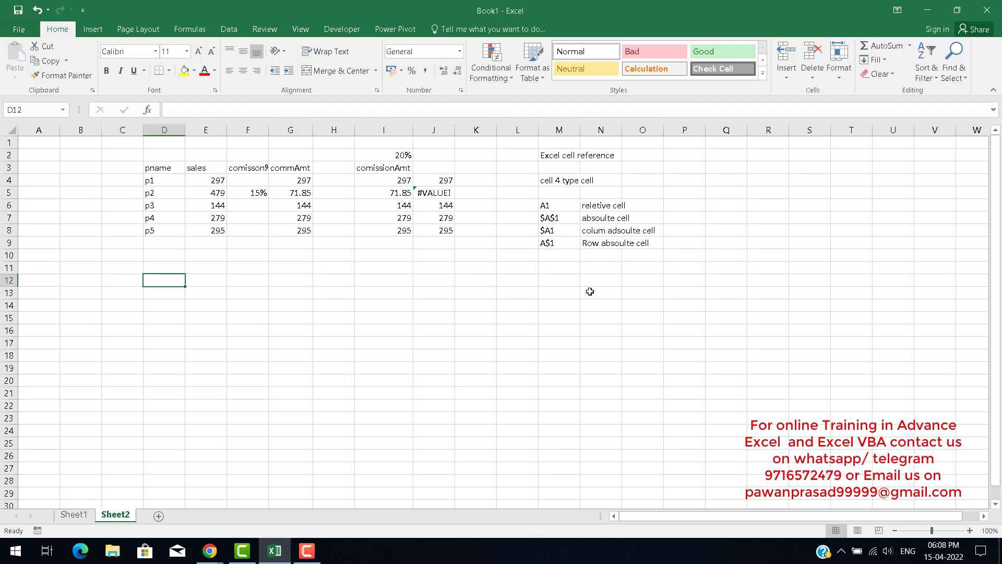
{"action": "key", "text": "Right"}
{"action": "key", "text": "Left"}
{"action": "type", "text": "sal"}
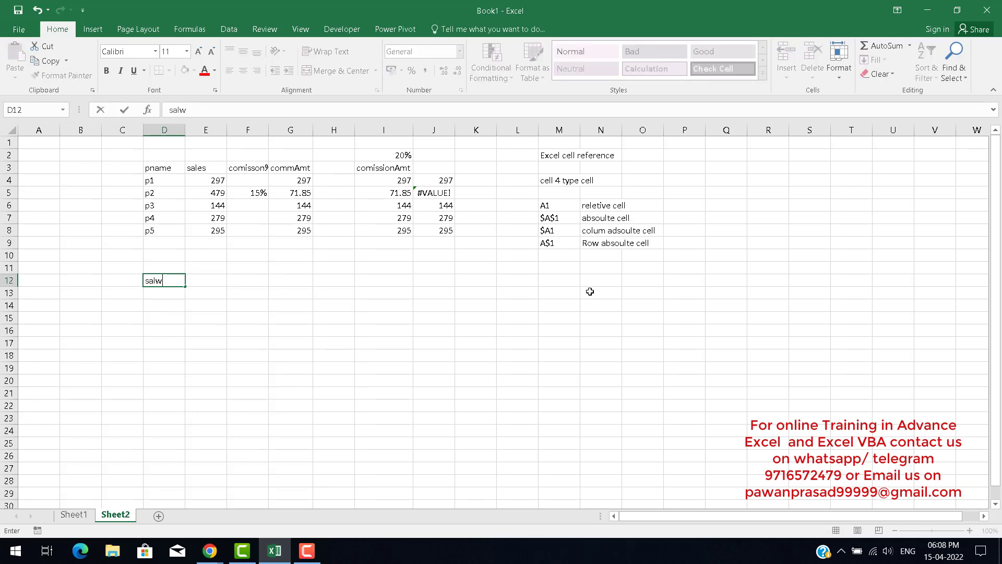
{"action": "key", "text": "BackSpace"}
{"action": "type", "text": "es"}
{"action": "key", "text": "Return"}
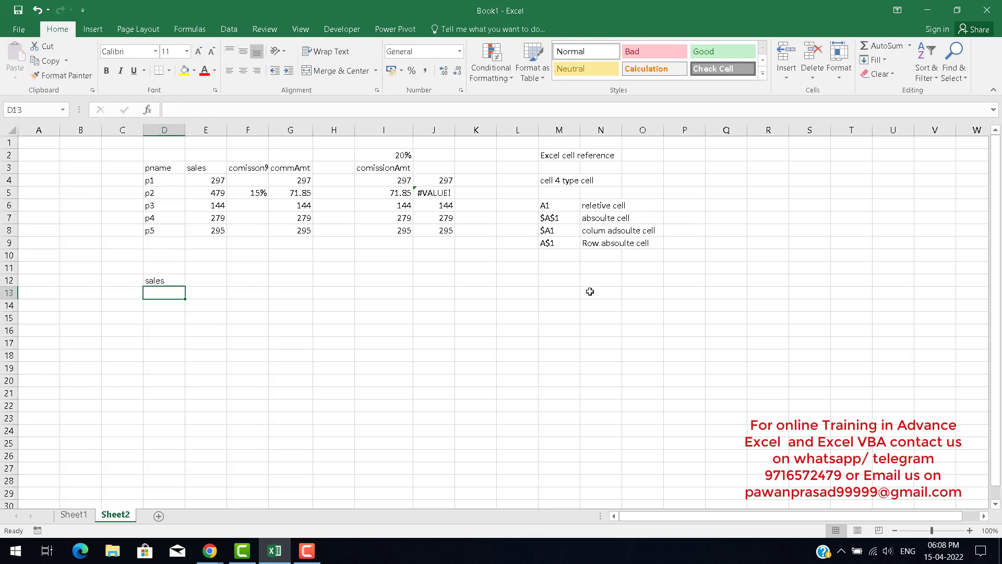
Enter =RANDBETWEEN(110,500) in D13 to generate a random sales figure.
{"action": "type", "text": "=ran"}
{"action": "key", "text": "Down"}
{"action": "key", "text": "Tab"}
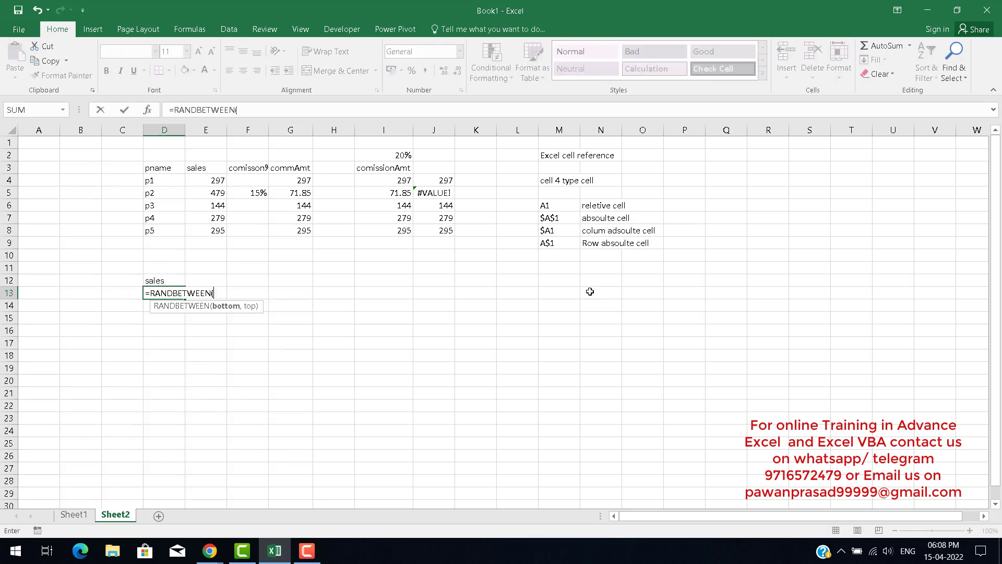
{"action": "type", "text": "110,500)"}
{"action": "key", "text": "ctrl+Return"}
Fill the RANDBETWEEN formula down through D24 and paste the D13:D24 results back as values.
{"action": "key", "text": "shift+Down"}
{"action": "key", "text": "shift+Down"}
{"action": "key", "text": "shift+Down"}
{"action": "key", "text": "shift+Down"}
{"action": "key", "text": "shift+Down"}
{"action": "key", "text": "shift+Down"}
{"action": "key", "text": "shift+Down"}
{"action": "key", "text": "shift+Down"}
{"action": "key", "text": "shift+Down"}
{"action": "key", "text": "shift+Down"}
{"action": "key", "text": "shift+Down"}
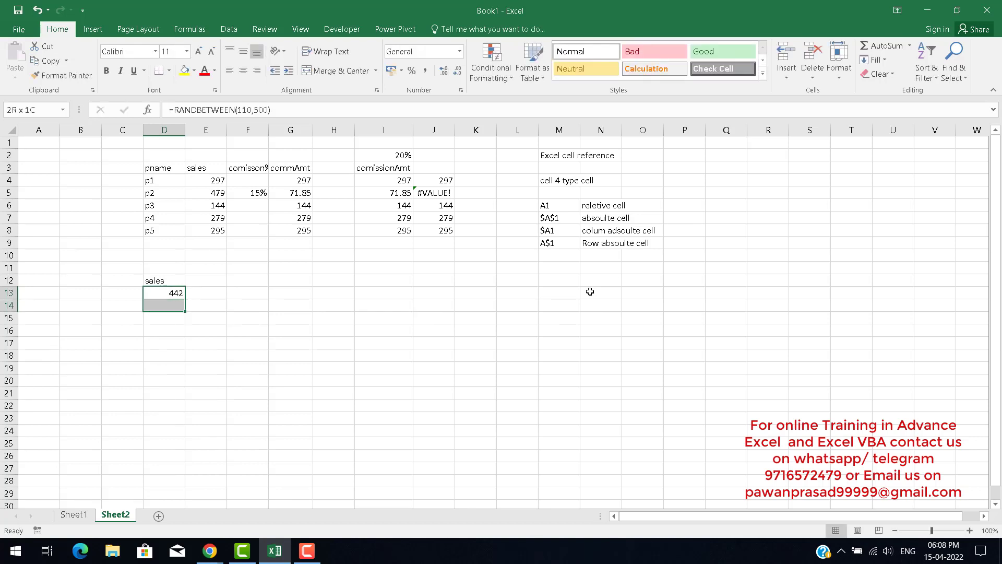
{"action": "key", "text": "ctrl+d"}
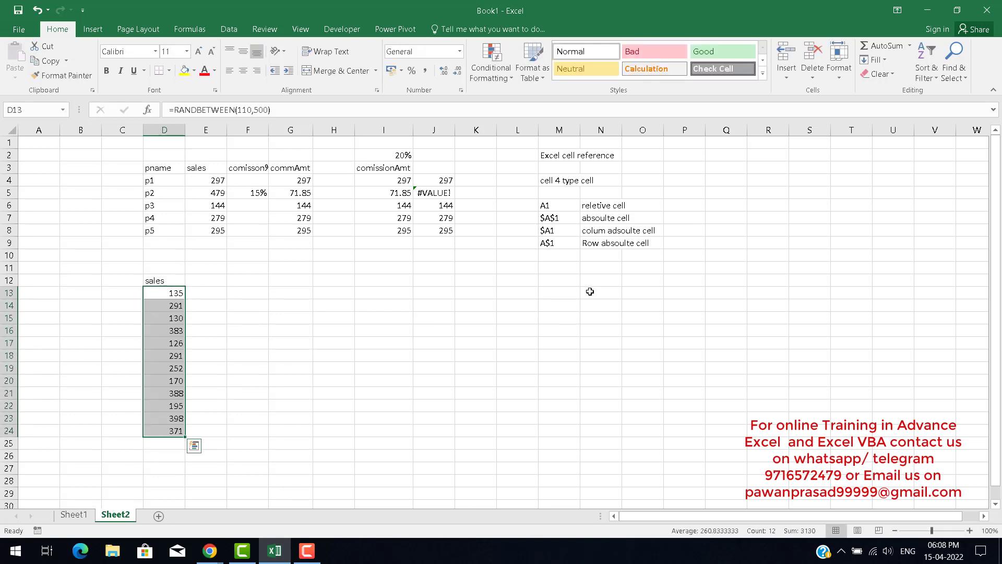
{"action": "key", "text": "ctrl+c"}
{"action": "key", "text": "ctrl+alt+v"}
{"action": "key", "text": "v"}
{"action": "key", "text": "Return"}
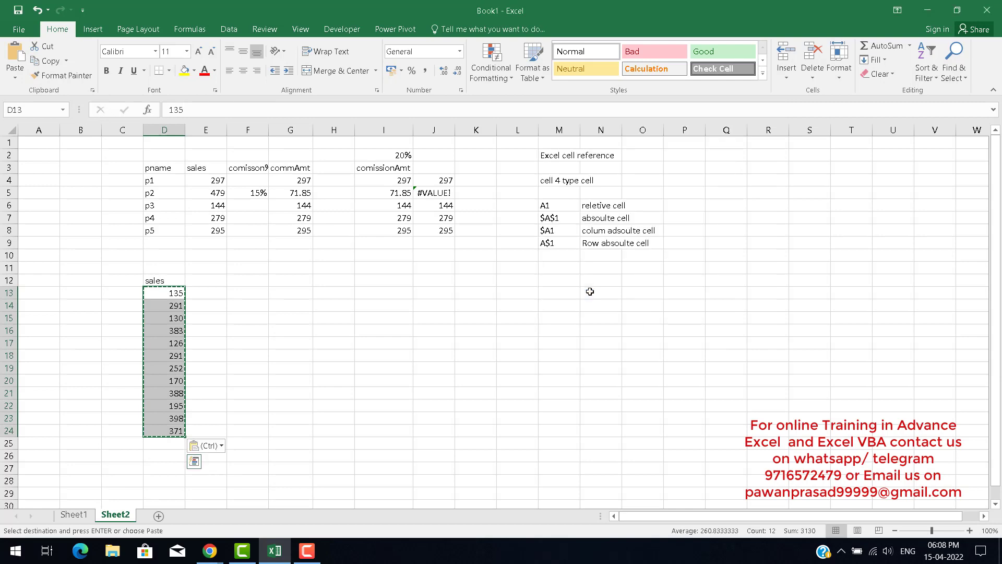
{"action": "key", "text": "Up"}
{"action": "key", "text": "Right"}
{"action": "key", "text": "Escape"}
{"action": "key", "text": "Left"}
{"action": "key", "text": "Down"}
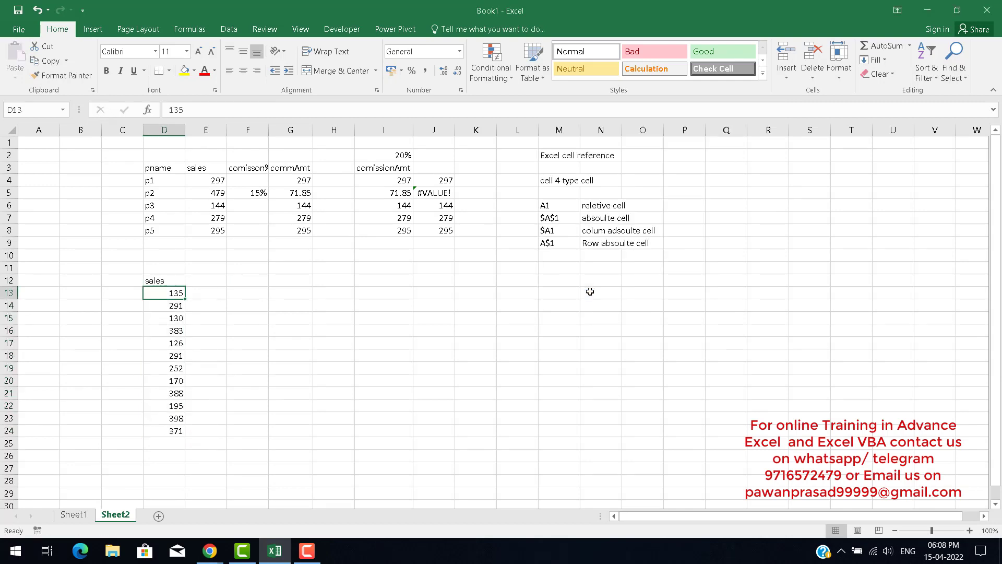
Enter the heading commAmt in E12 beside the sales column.
{"action": "key", "text": "Right"}
{"action": "key", "text": "Left"}
{"action": "key", "text": "Up"}
{"action": "key", "text": "Right"}
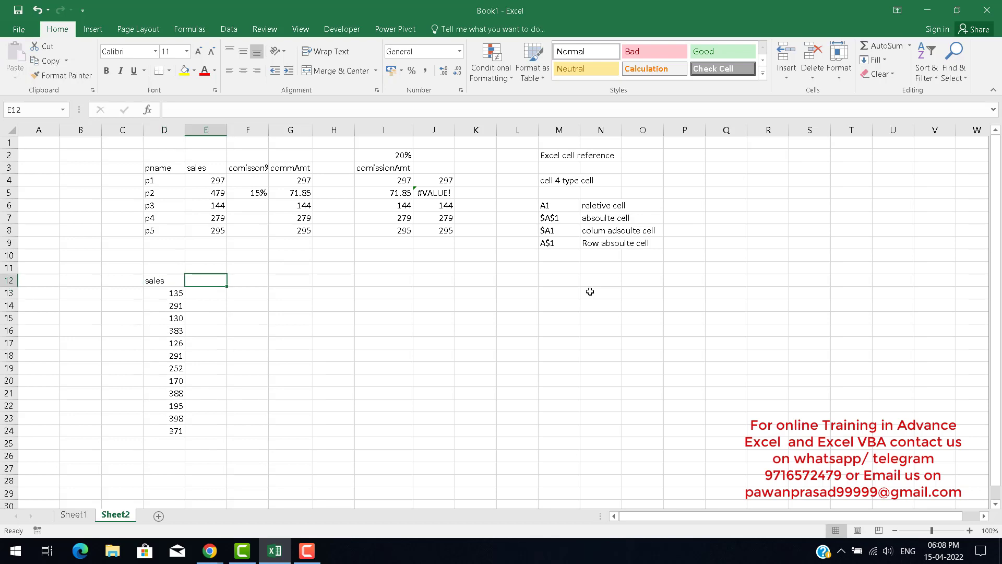
{"action": "type", "text": "com"}
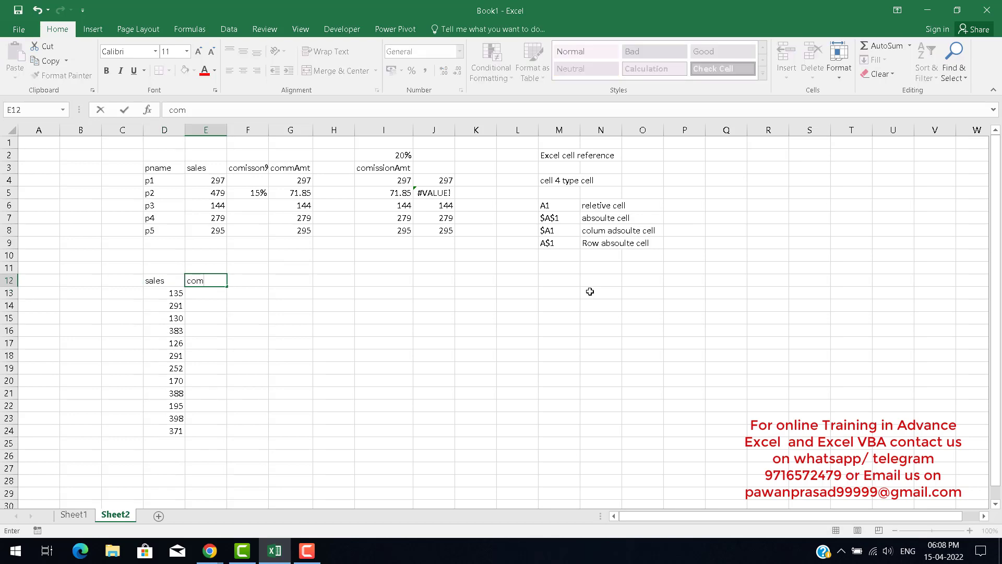
{"action": "type", "text": "mAmt"}
{"action": "key", "text": "Up"}
{"action": "key", "text": "Right"}
{"action": "key", "text": "Right"}
{"action": "key", "text": "Right"}
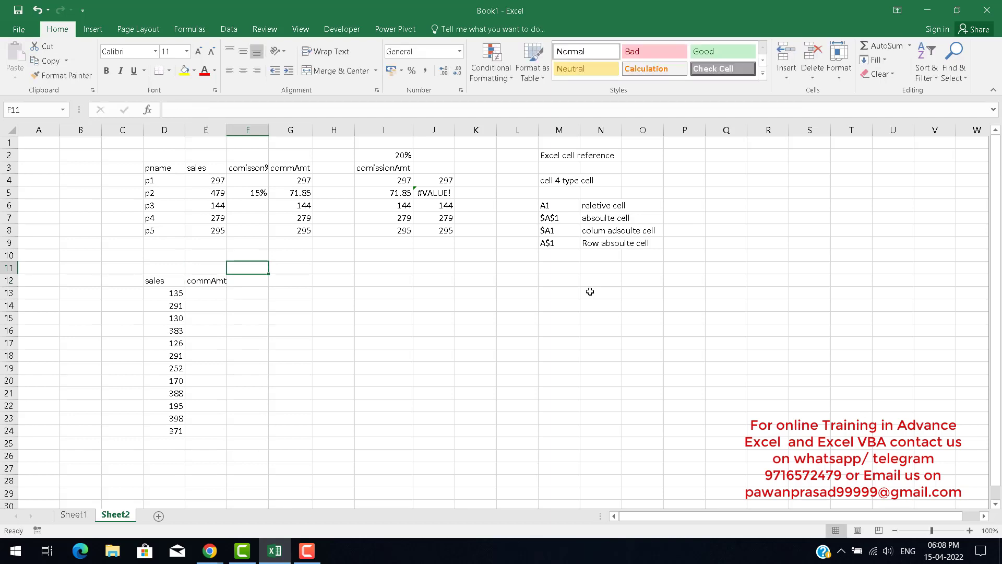
{"action": "key", "text": "Left"}
{"action": "key", "text": "Left"}
{"action": "key", "text": "Left"}
{"action": "key", "text": "Down"}
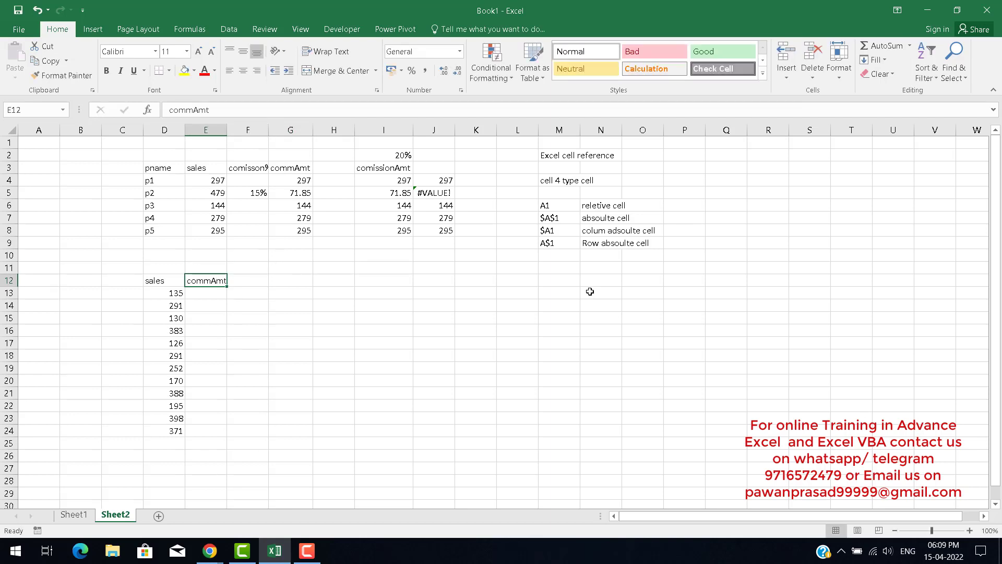
{"action": "key", "text": "ctrl+c"}
{"action": "key", "text": "Up"}
{"action": "key", "text": "Right"}
{"action": "key", "text": "Right"}
{"action": "key", "text": "Left"}
{"action": "key", "text": "Down"}
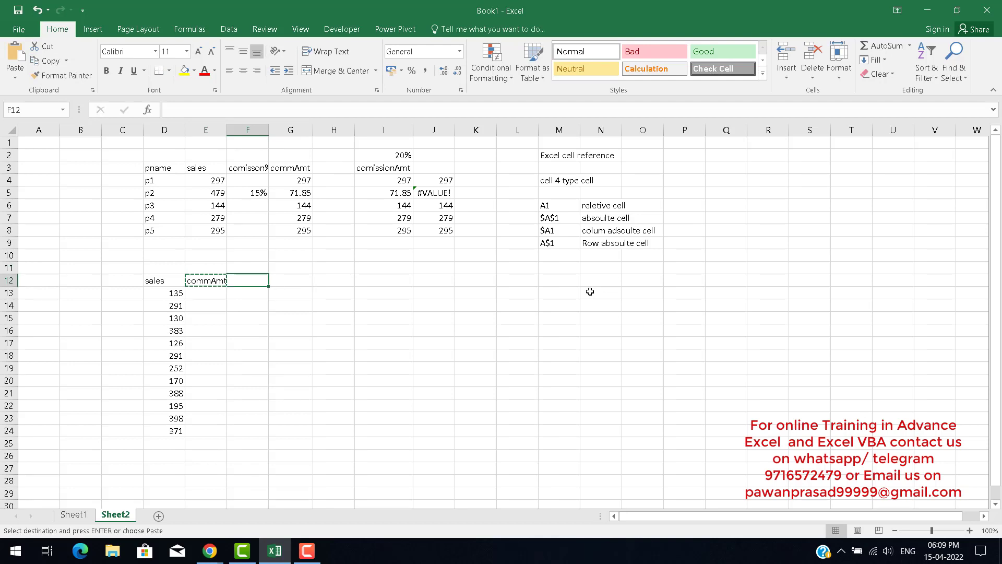
{"action": "key", "text": "Escape"}
Enter the heading comm% in G12 beside the sales list.
{"action": "key", "text": "Up"}
{"action": "key", "text": "Left"}
{"action": "key", "text": "Left"}
{"action": "key", "text": "Right"}
{"action": "key", "text": "Right"}
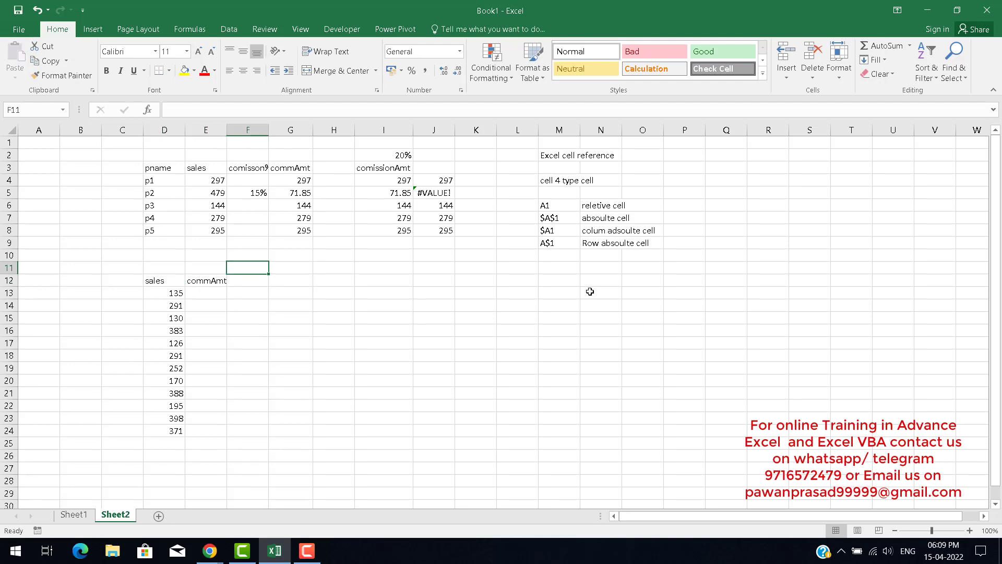
{"action": "key", "text": "Right"}
{"action": "key", "text": "Down"}
{"action": "type", "text": "comm"}
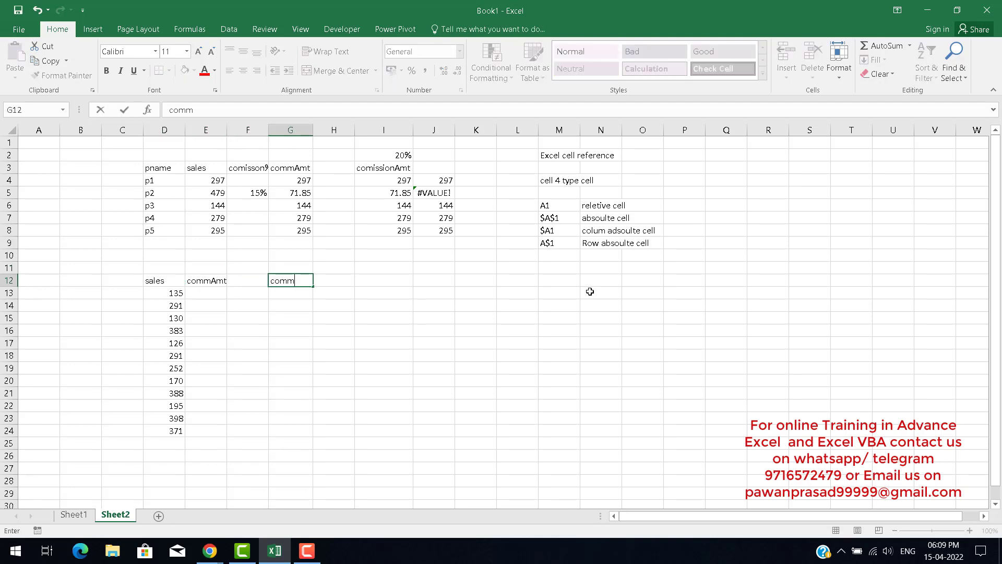
{"action": "type", "text": "%"}
{"action": "key", "text": "Return"}
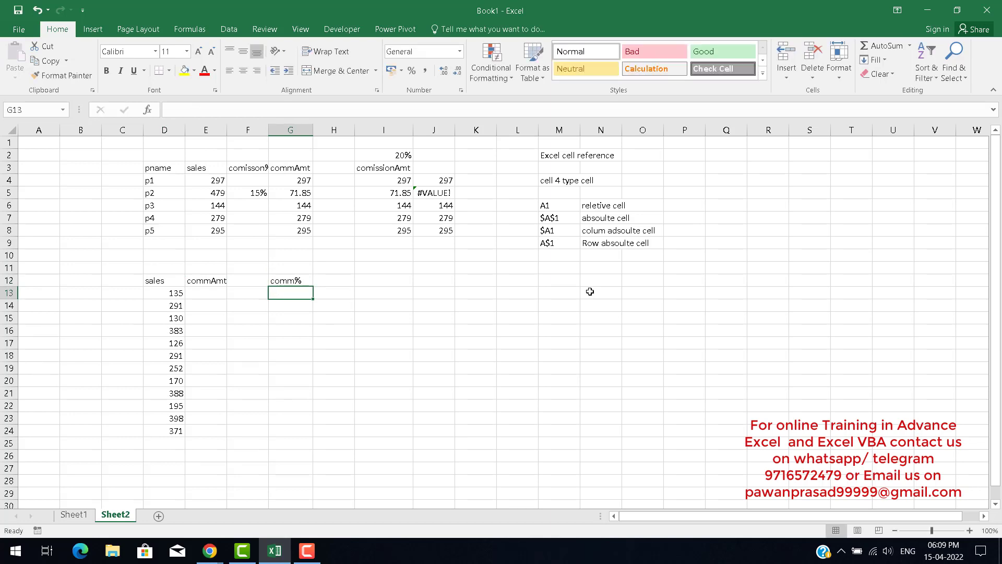
Enter 15% in G13 below the comm% heading.
{"action": "type", "text": "15"}
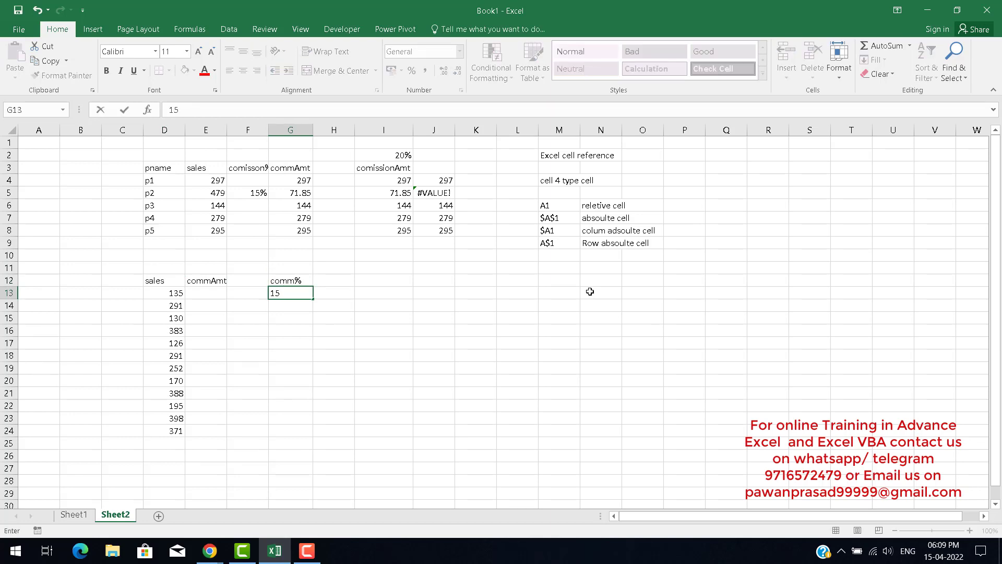
{"action": "type", "text": "%"}
{"action": "key", "text": "Return"}
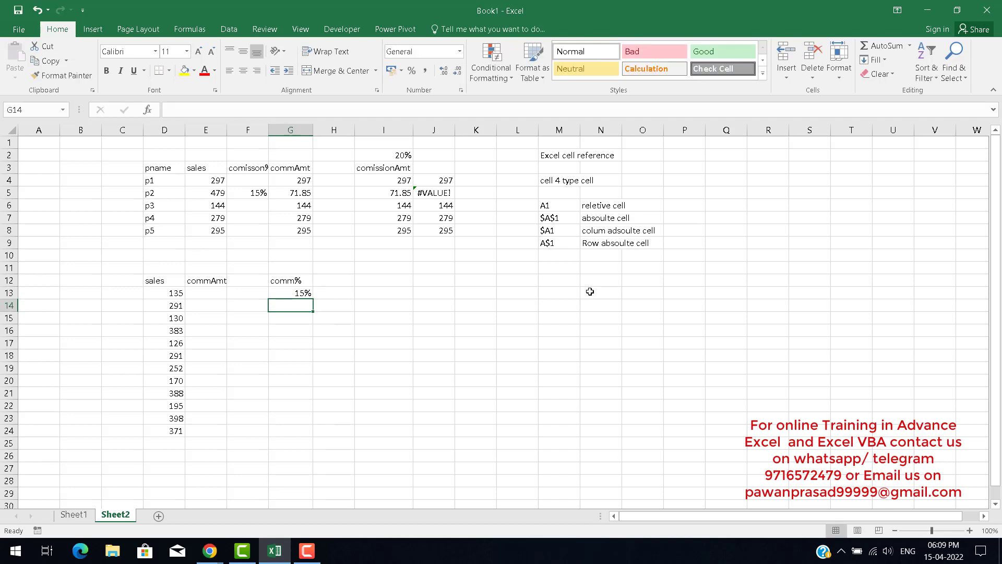
{"action": "key", "text": "Up"}
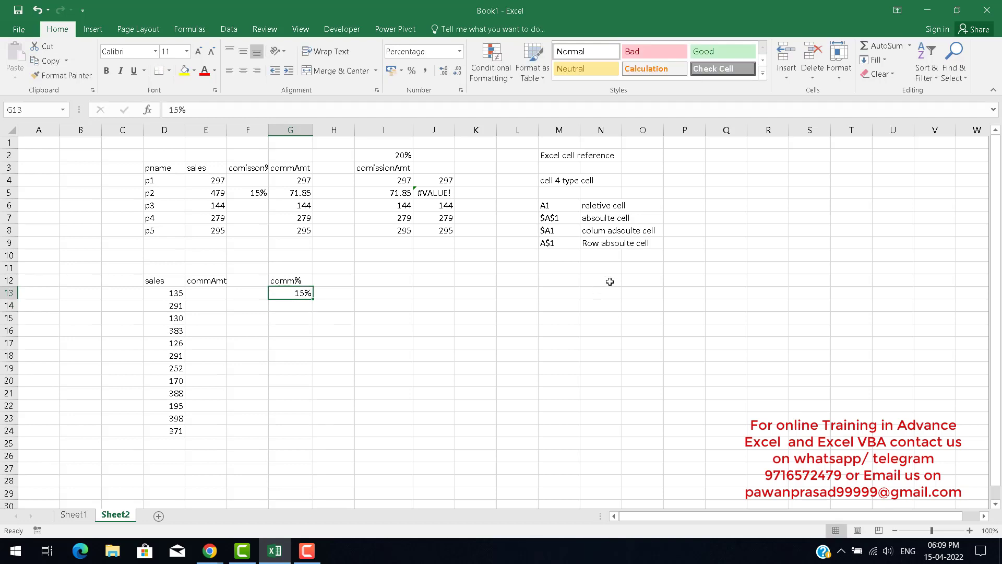
Add the note "both direct are locked" in P7 beside the absolute cell entry.
{"action": "left_click", "coordinate": [554, 228]}
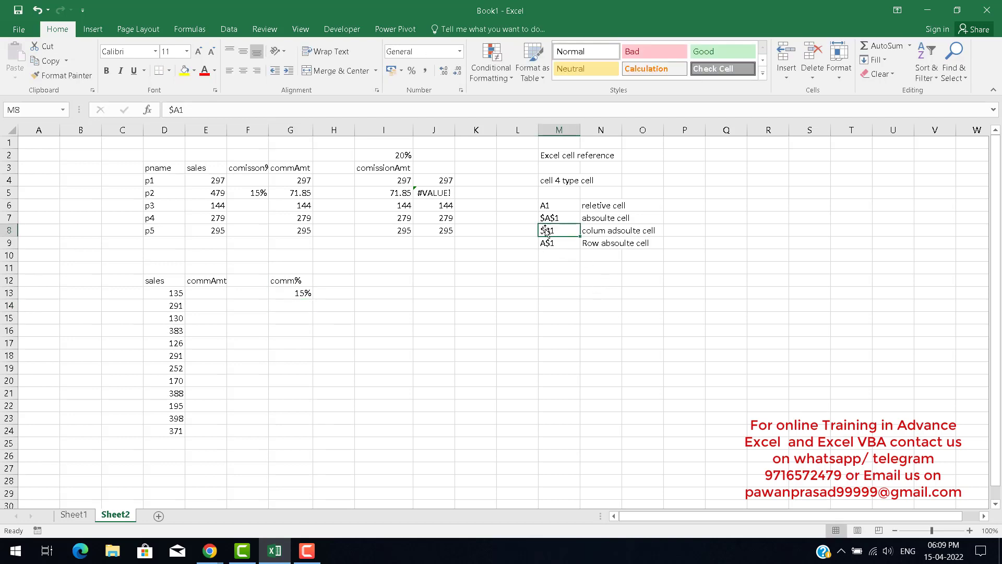
{"action": "left_click", "coordinate": [558, 242]}
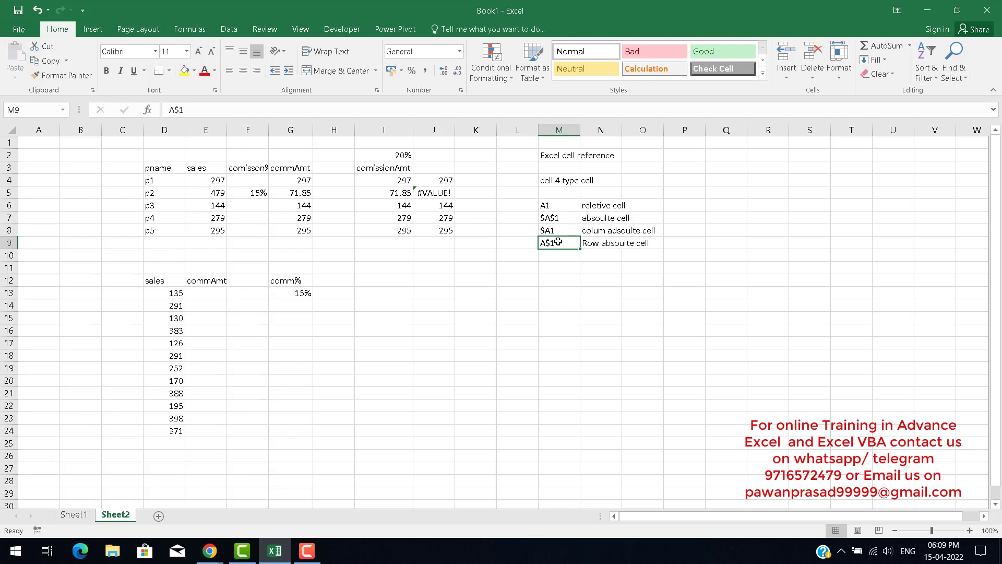
{"action": "left_click", "coordinate": [552, 228]}
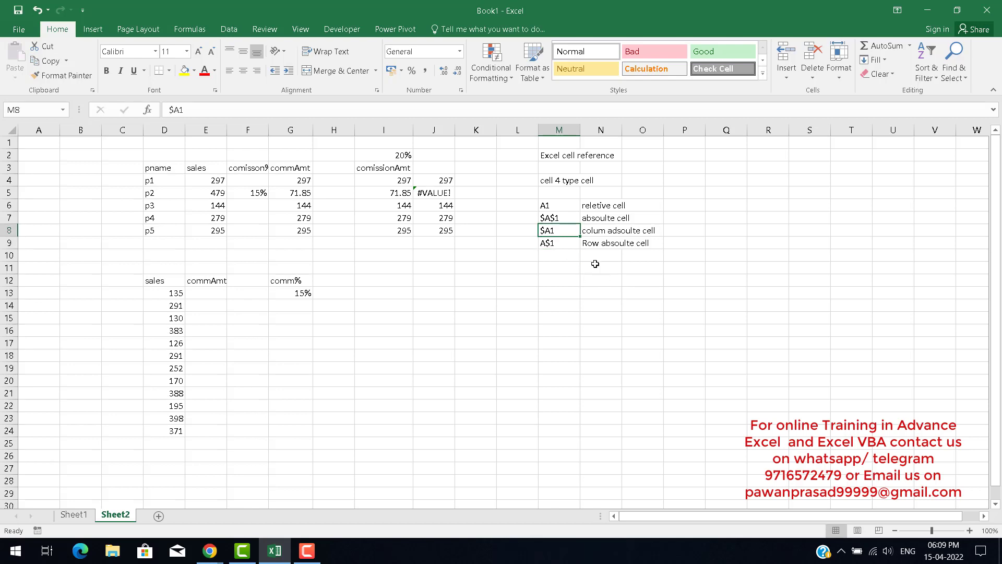
{"action": "left_click", "coordinate": [552, 215]}
{"action": "left_click", "coordinate": [689, 220]}
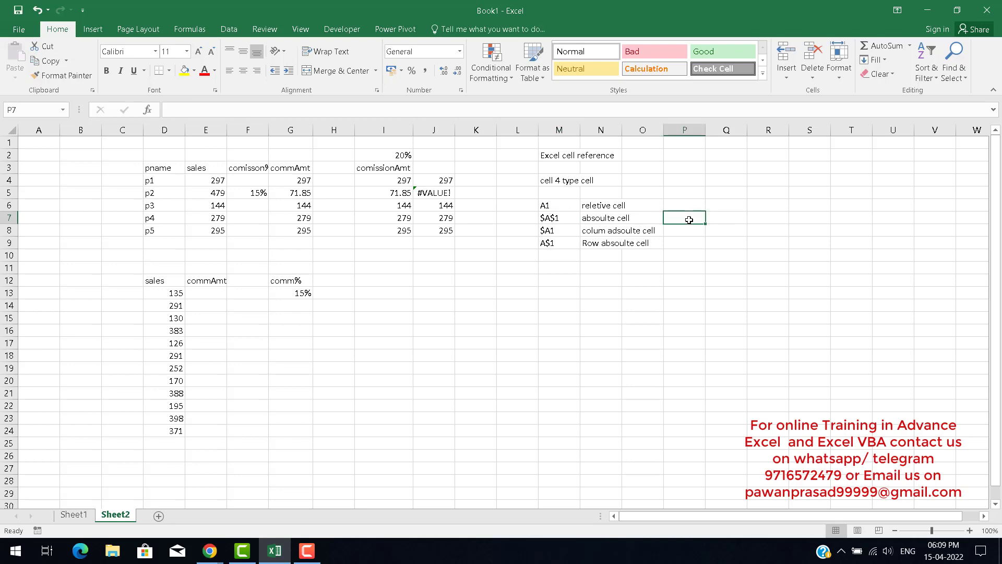
{"action": "type", "text": "both"}
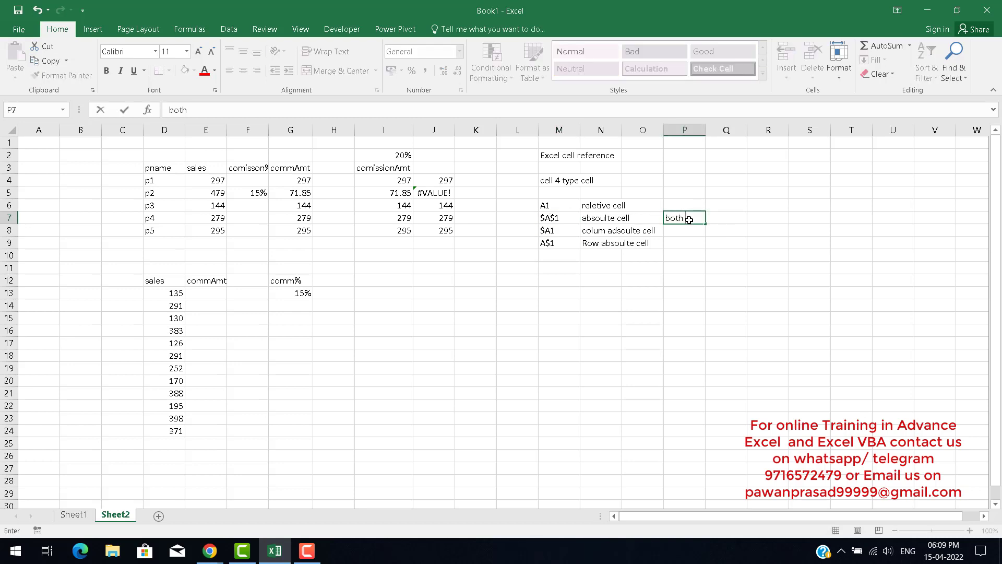
{"action": "type", "text": " direct are locked"}
{"action": "key", "text": "Return"}
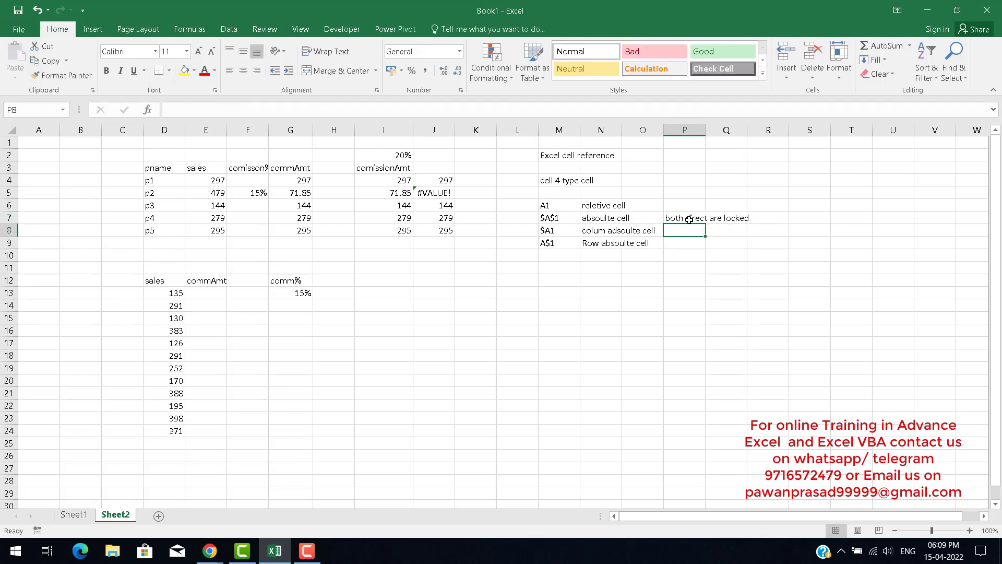
{"action": "key", "text": "Up"}
{"action": "key", "text": "Down"}
{"action": "key", "text": "Down"}
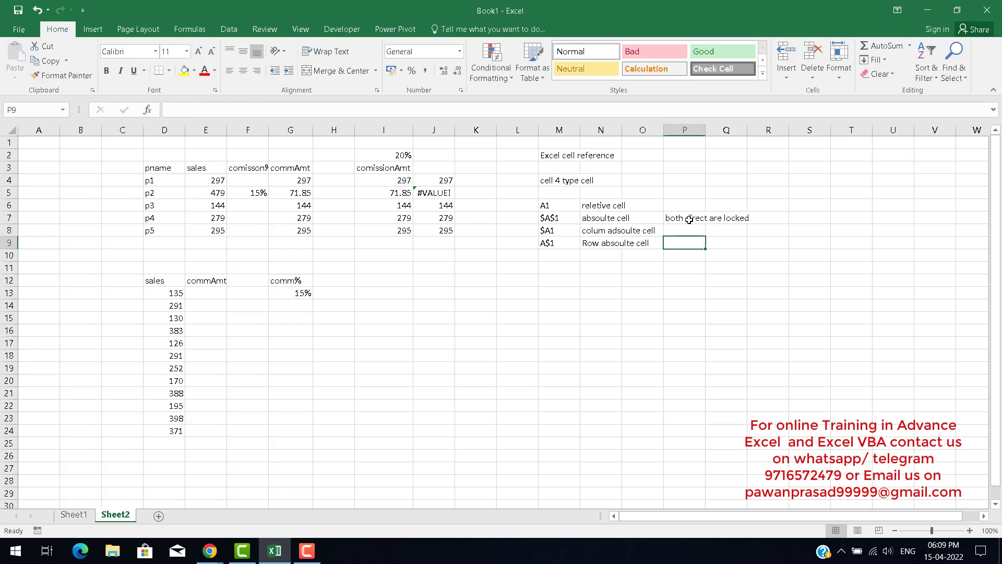
{"action": "key", "text": "Up"}
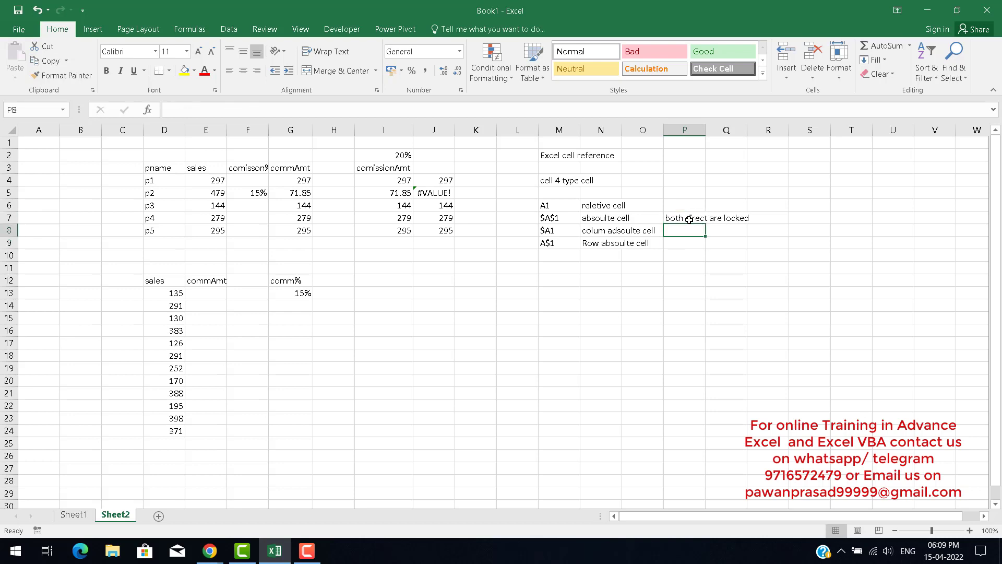
{"action": "key", "text": "Down"}
{"action": "key", "text": "Down"}
{"action": "key", "text": "Down"}
{"action": "key", "text": "Down"}
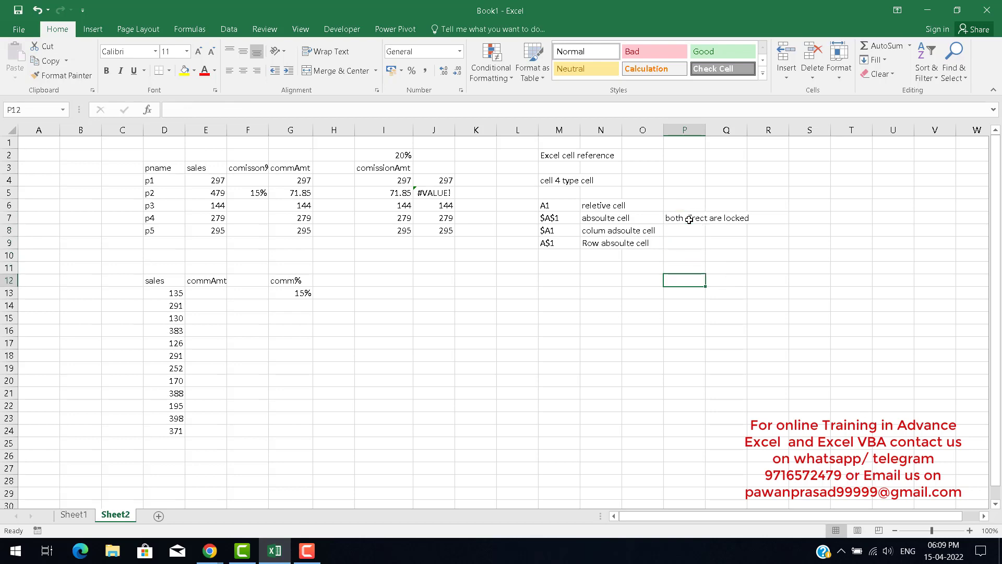
{"action": "key", "text": "shift+Right"}
{"action": "key", "text": "shift+Right"}
{"action": "key", "text": "shift+Right"}
{"action": "key", "text": "shift+Right"}
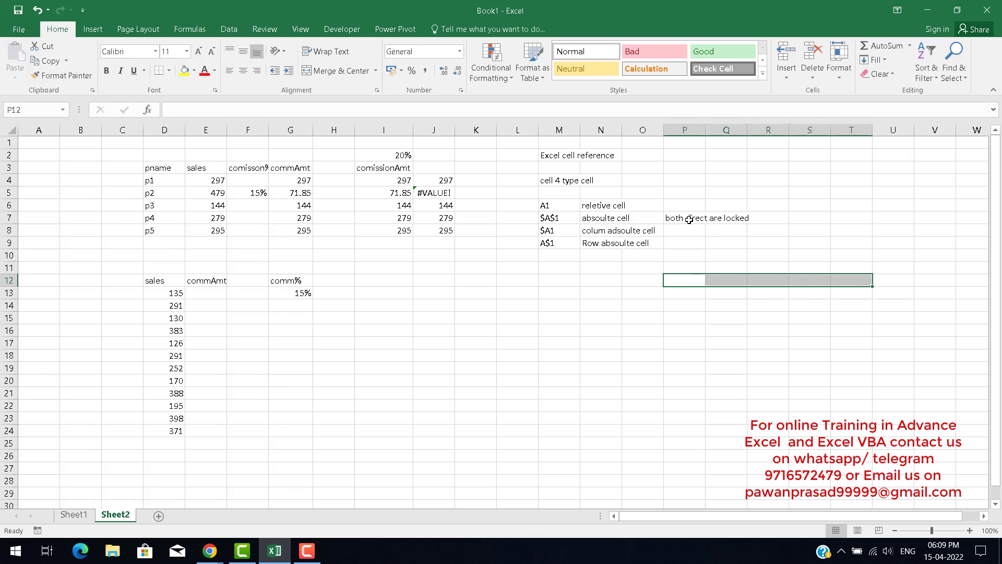
{"action": "key", "text": "Up"}
{"action": "key", "text": "Up"}
{"action": "key", "text": "Up"}
{"action": "key", "text": "Down"}
{"action": "key", "text": "Down"}
{"action": "key", "text": "Down"}
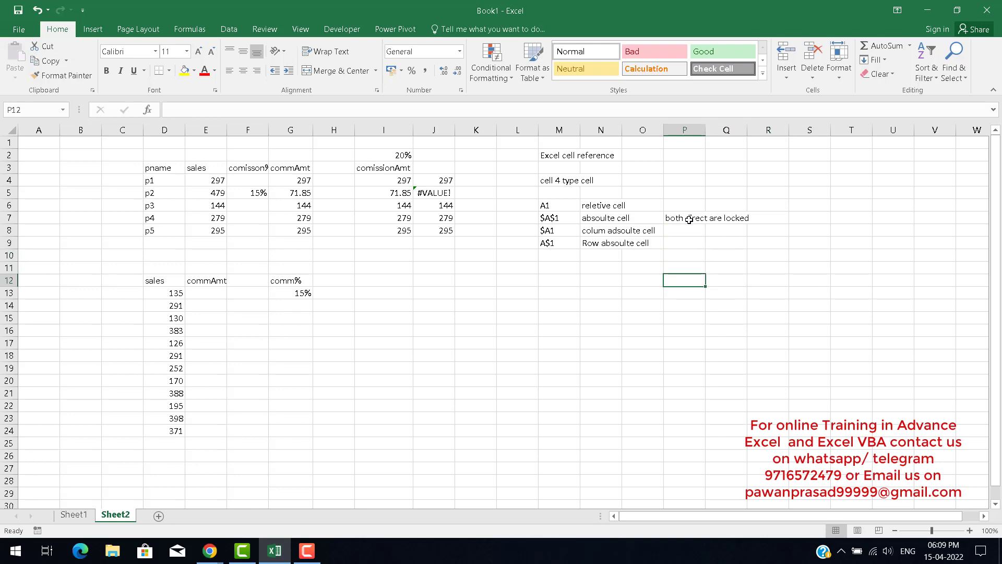
Fill the range P12:T12 with yellow.
{"action": "key", "text": "shift+Right"}
{"action": "key", "text": "shift+Right"}
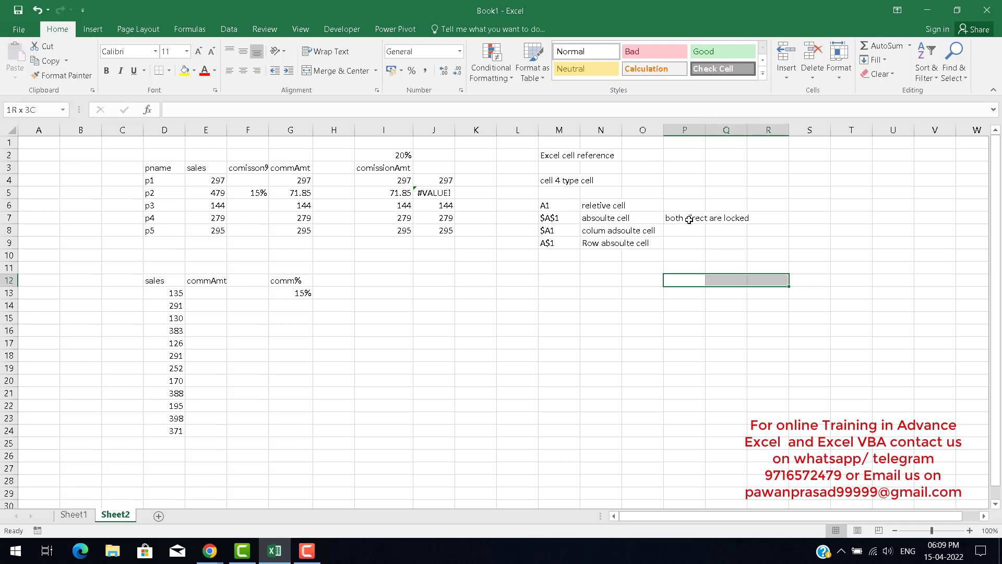
{"action": "key", "text": "shift+Right"}
{"action": "key", "text": "shift+Right"}
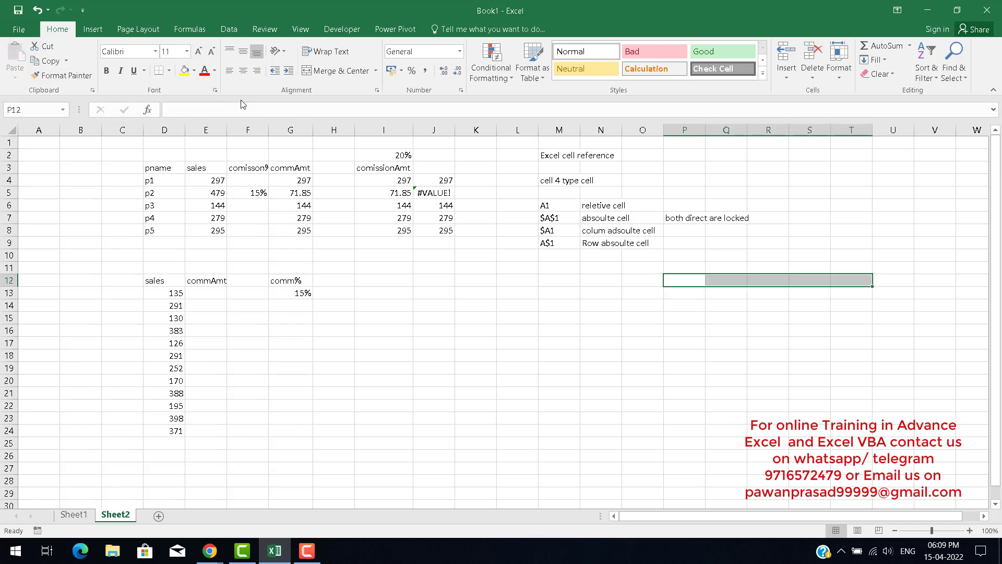
{"action": "left_click", "coordinate": [185, 71]}
Enter the label "left to right" in P12.
{"action": "type", "text": "r"}
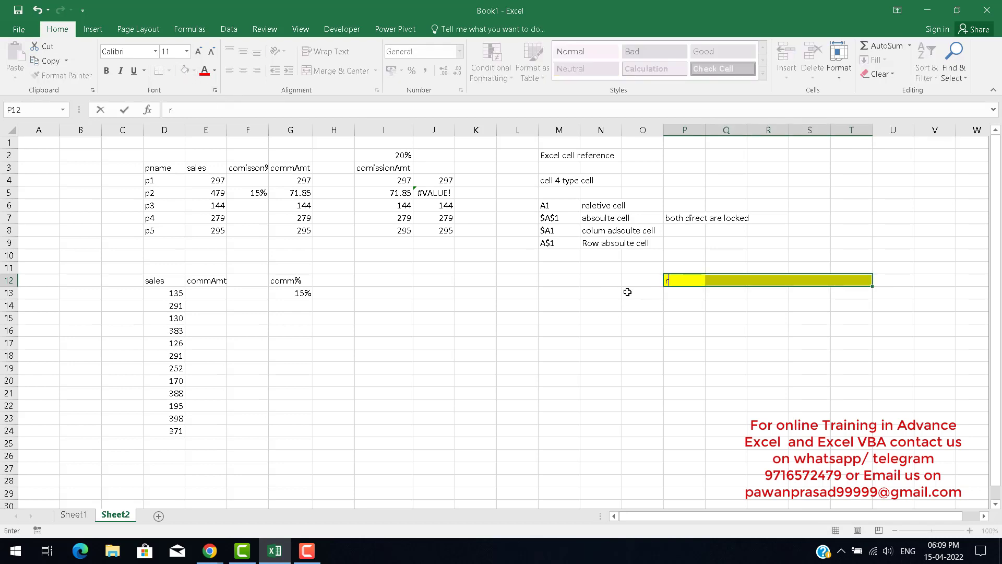
{"action": "type", "text": "ight to"}
{"action": "key", "text": "BackSpace"}
{"action": "key", "text": "BackSpace"}
{"action": "key", "text": "BackSpace"}
{"action": "key", "text": "BackSpace"}
{"action": "key", "text": "BackSpace"}
{"action": "key", "text": "BackSpace"}
{"action": "key", "text": "BackSpace"}
{"action": "key", "text": "BackSpace"}
{"action": "type", "text": "left tp"}
{"action": "key", "text": "BackSpace"}
{"action": "type", "text": "o right"}
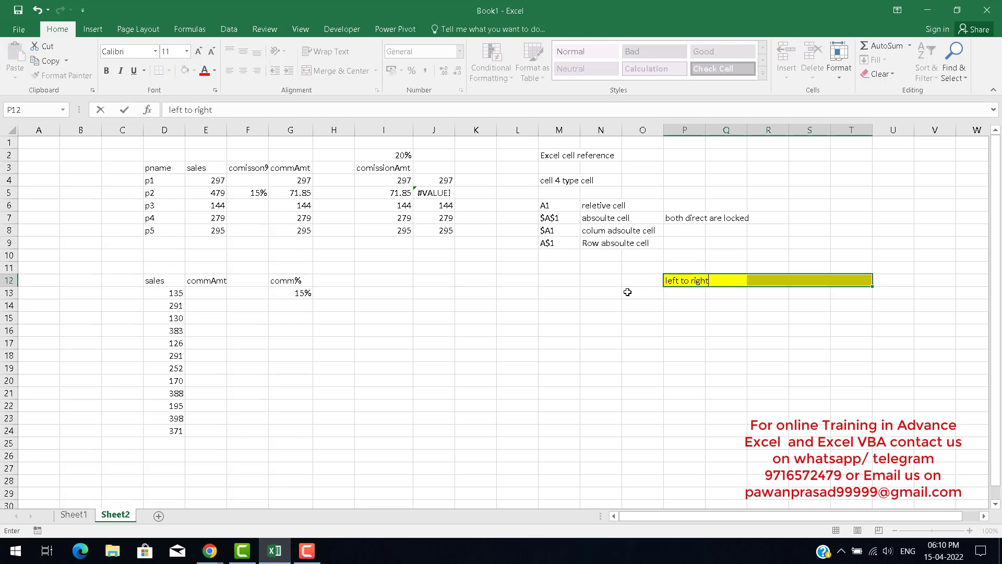
{"action": "key", "text": "Return"}
Fill the range Q15:Q21 with yellow.
{"action": "key", "text": "Down"}
{"action": "key", "text": "Down"}
{"action": "key", "text": "Down"}
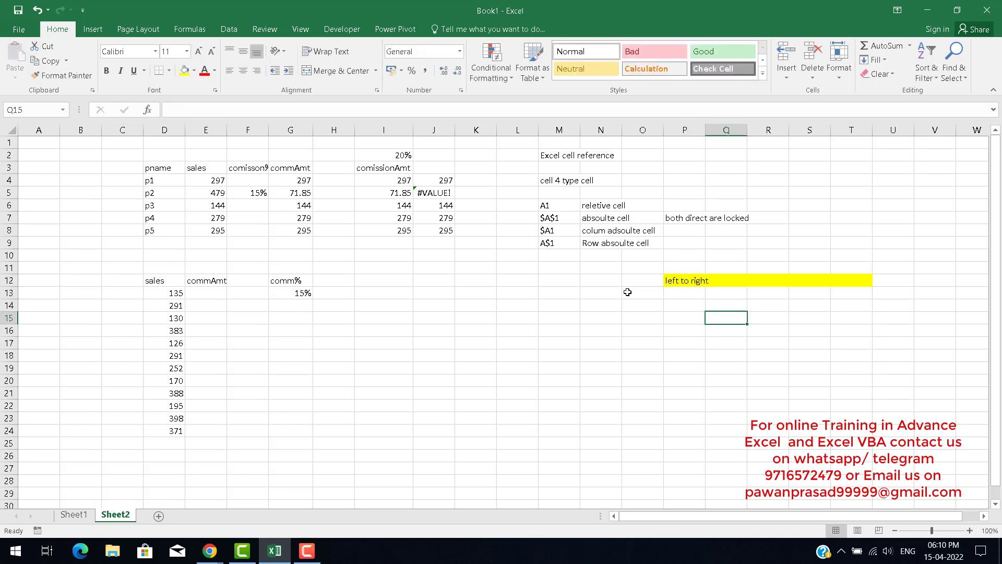
{"action": "key", "text": "shift+Down"}
{"action": "key", "text": "shift+Down"}
{"action": "key", "text": "shift+Down"}
{"action": "key", "text": "shift+Down"}
{"action": "key", "text": "shift+Down"}
{"action": "key", "text": "shift+Down"}
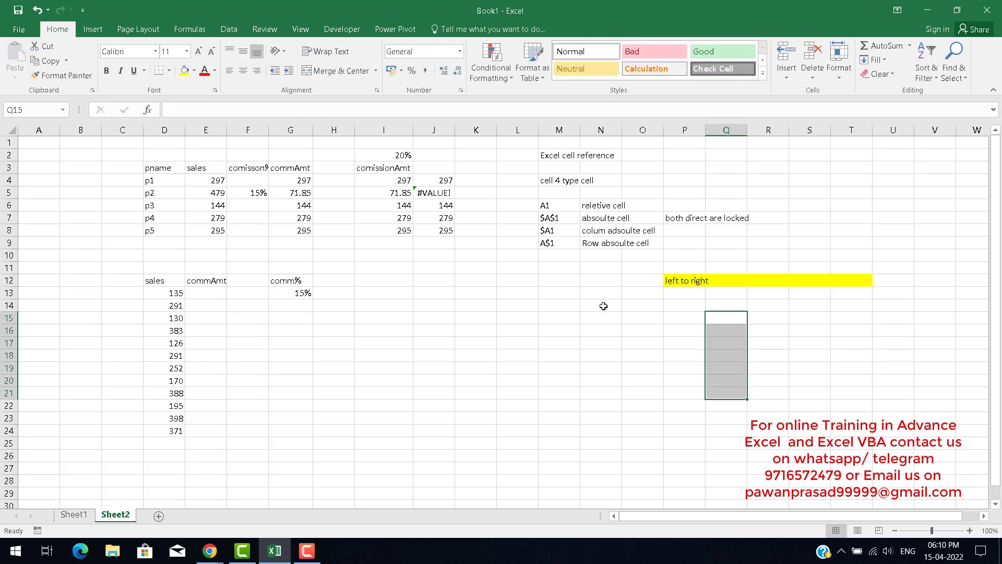
{"action": "left_click", "coordinate": [184, 70]}
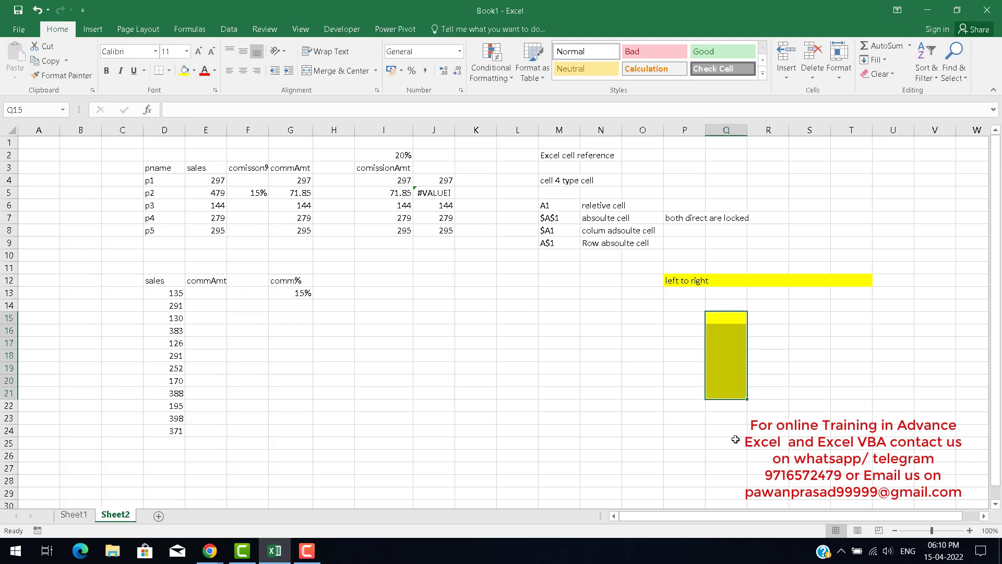
Enter the label "up to down" in Q15.
{"action": "type", "text": "up to "}
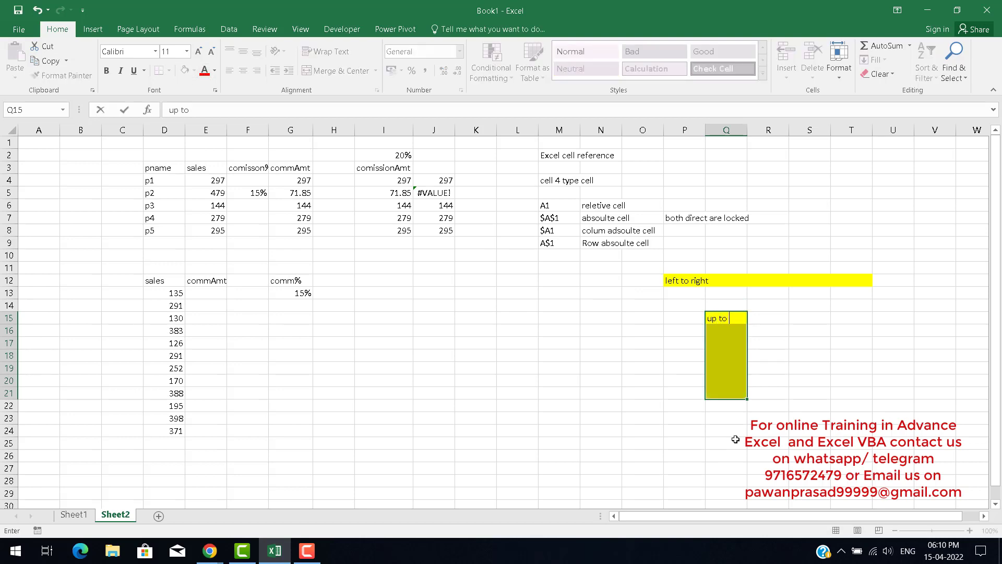
{"action": "type", "text": "down"}
{"action": "key", "text": "Up"}
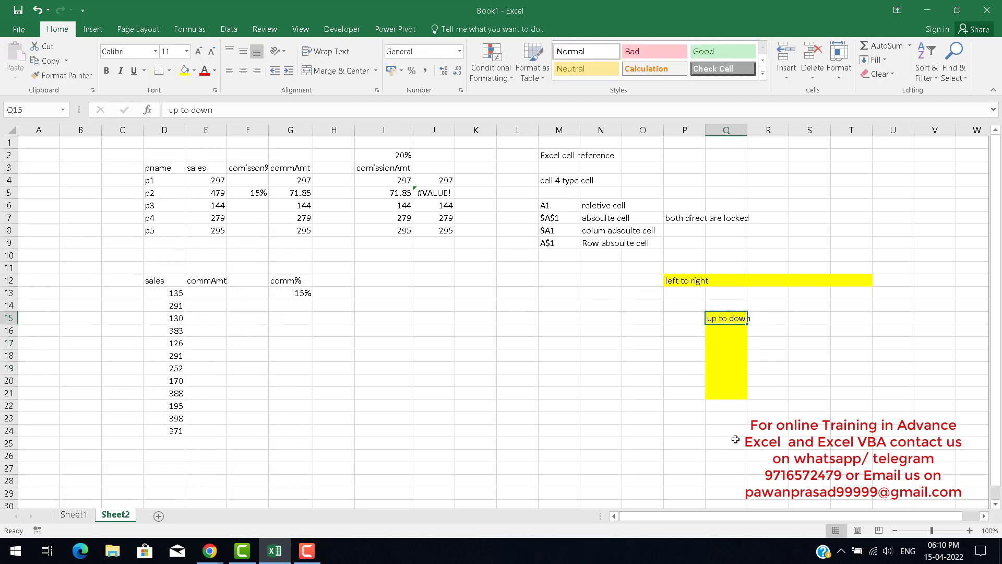
Move the comm% heading and 15% value from G12:G13 up to E10:E11.
{"action": "key", "text": "Left"}
{"action": "key", "text": "Left"}
{"action": "key", "text": "Left"}
{"action": "key", "text": "Left"}
{"action": "key", "text": "Left"}
{"action": "key", "text": "Left"}
{"action": "key", "text": "Left"}
{"action": "key", "text": "Left"}
{"action": "key", "text": "Left"}
{"action": "key", "text": "Left"}
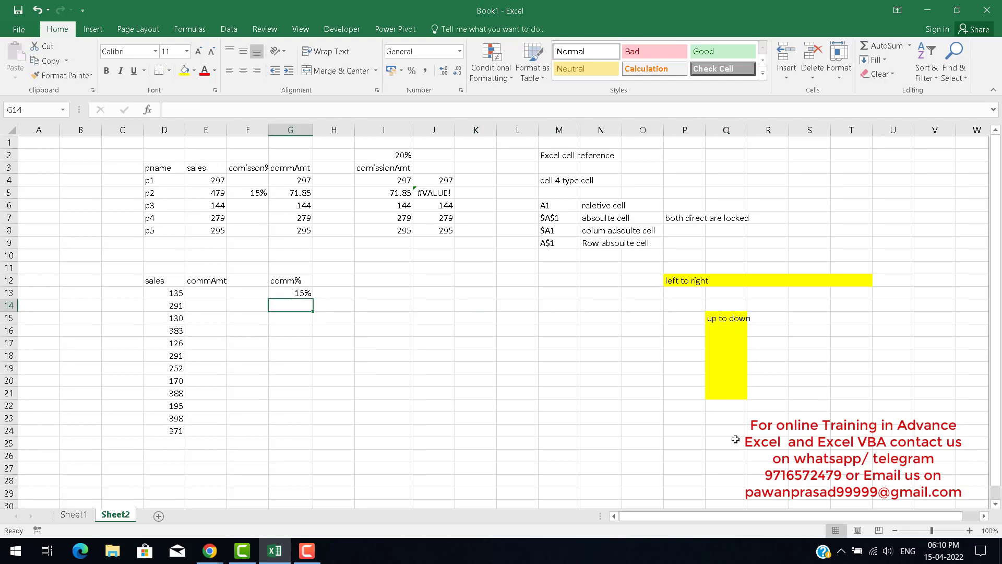
{"action": "key", "text": "Up"}
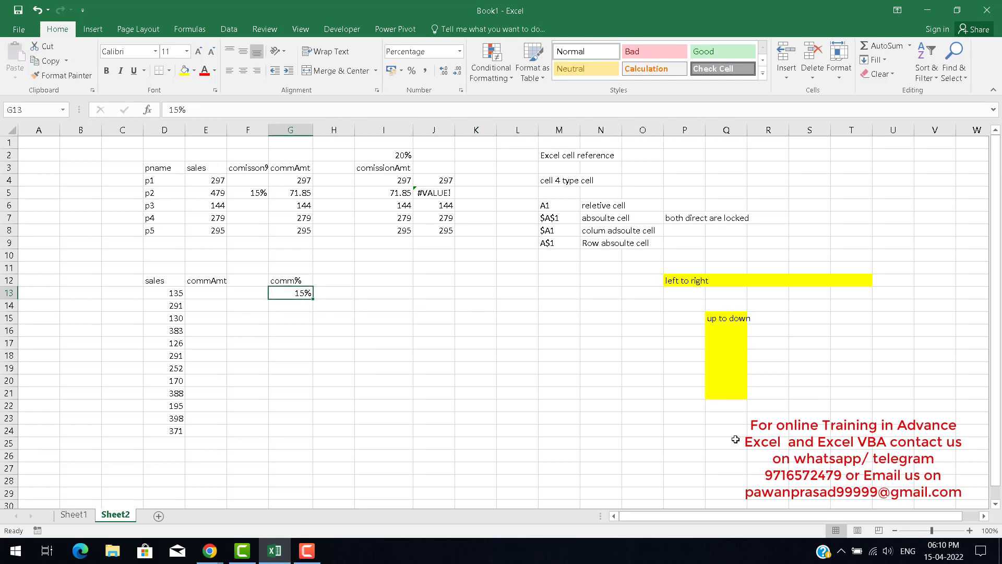
{"action": "key", "text": "Up"}
{"action": "key", "text": "shift+Down"}
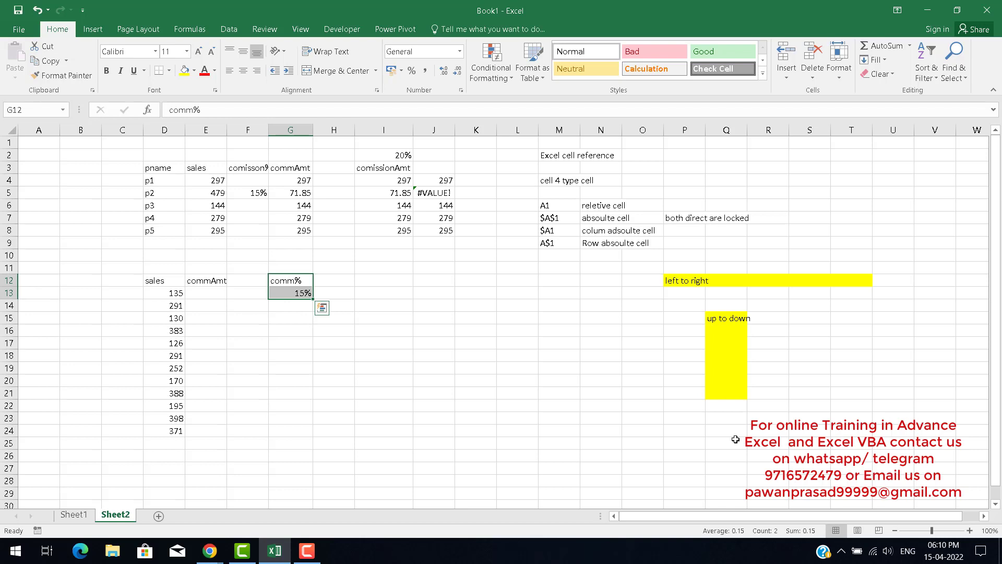
{"action": "key", "text": "ctrl+c"}
{"action": "key", "text": "Left"}
{"action": "key", "text": "Left"}
{"action": "key", "text": "Up"}
{"action": "key", "text": "Up"}
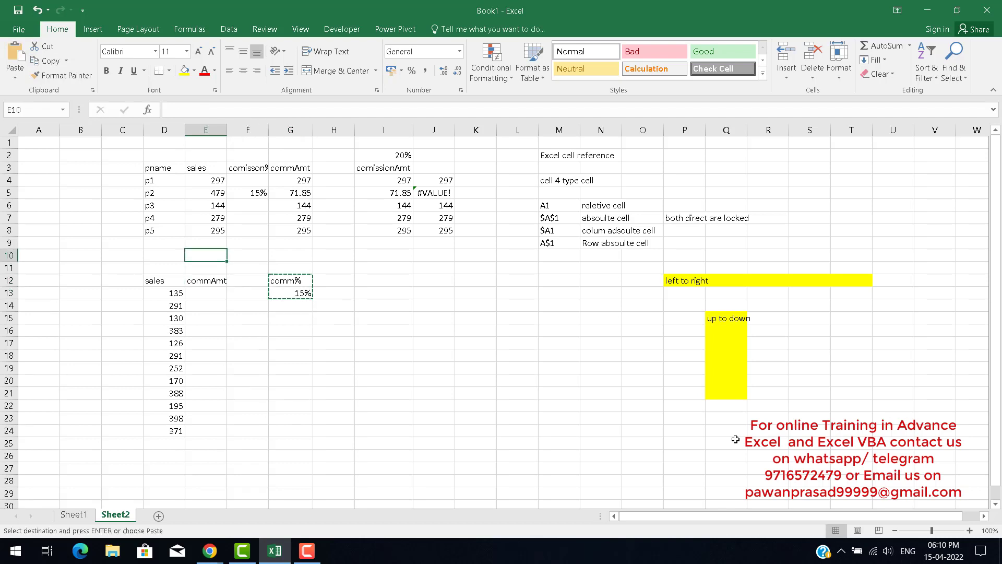
{"action": "key", "text": "ctrl+v"}
{"action": "key", "text": "Escape"}
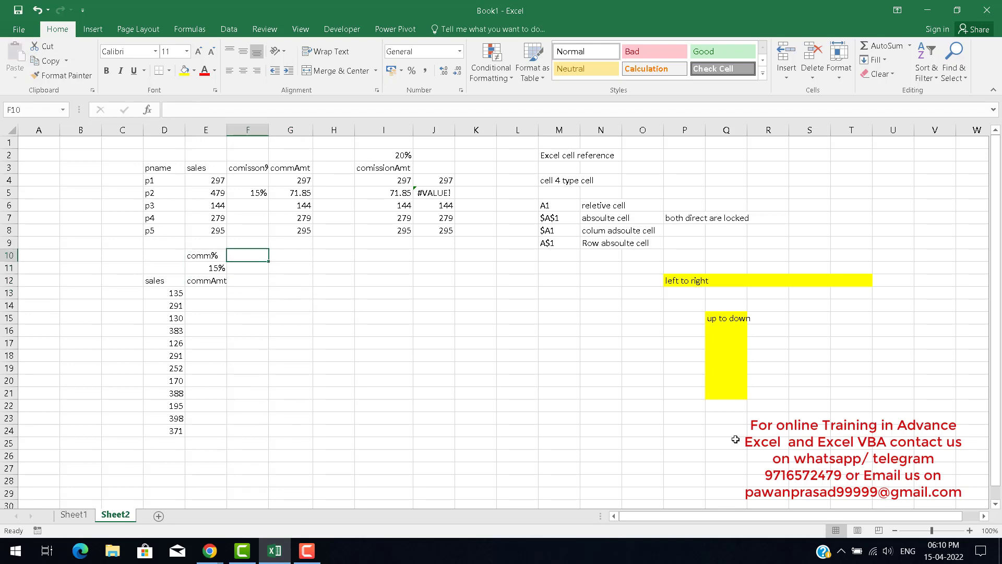
Clear E11 and enter 15% in F10 beside the comm% heading.
{"action": "key", "text": "Down"}
{"action": "key", "text": "Delete"}
{"action": "key", "text": "Up"}
{"action": "key", "text": "Right"}
{"action": "type", "text": "15"}
{"action": "key", "text": "Return"}
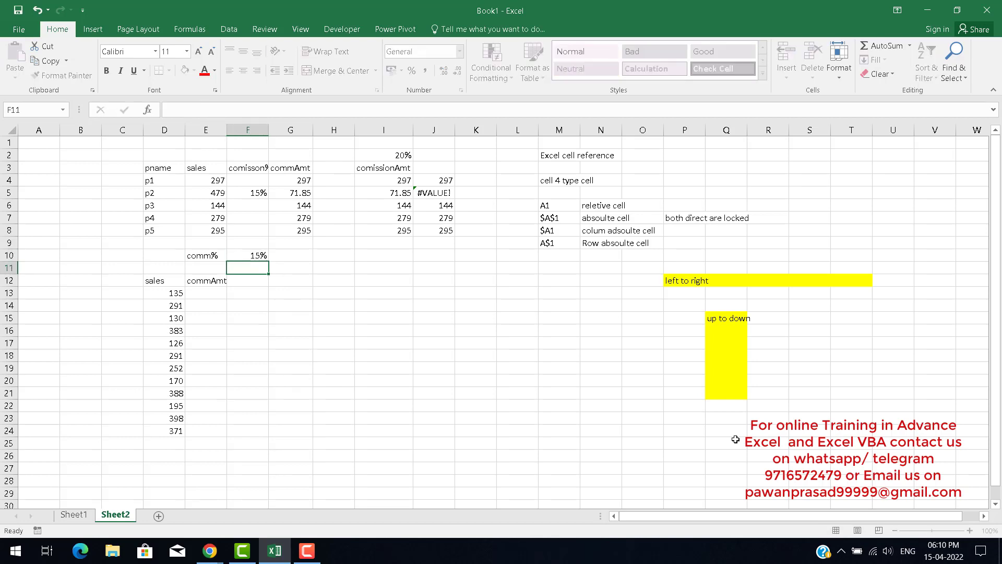
Enter the formula =D13*$F$10 in E13, locking the commission rate cell as an absolute reference.
{"action": "key", "text": "Down"}
{"action": "key", "text": "Down"}
{"action": "key", "text": "Left"}
{"action": "type", "text": "="}
{"action": "key", "text": "Left"}
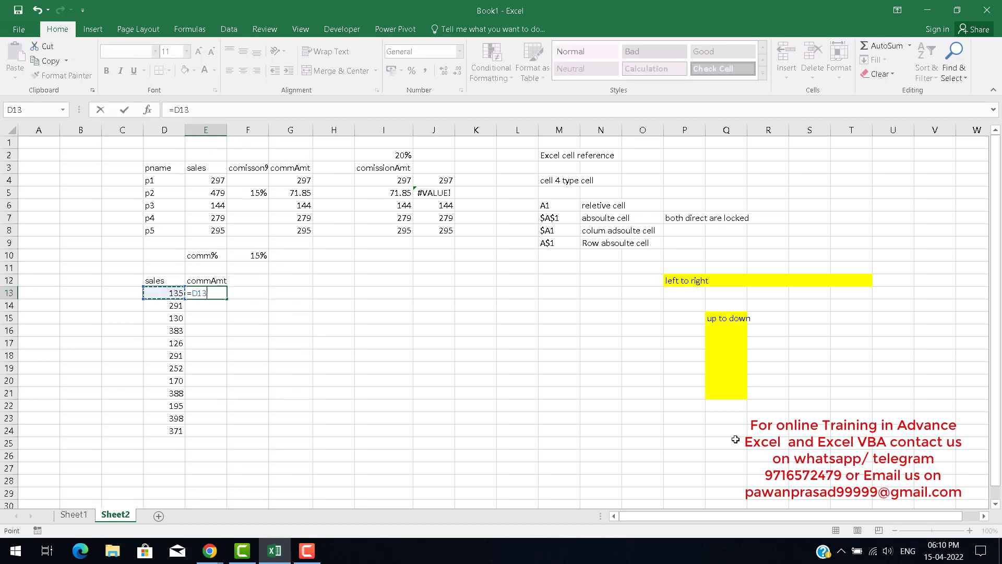
{"action": "type", "text": "*"}
{"action": "key", "text": "Up"}
{"action": "key", "text": "Up"}
{"action": "key", "text": "Right"}
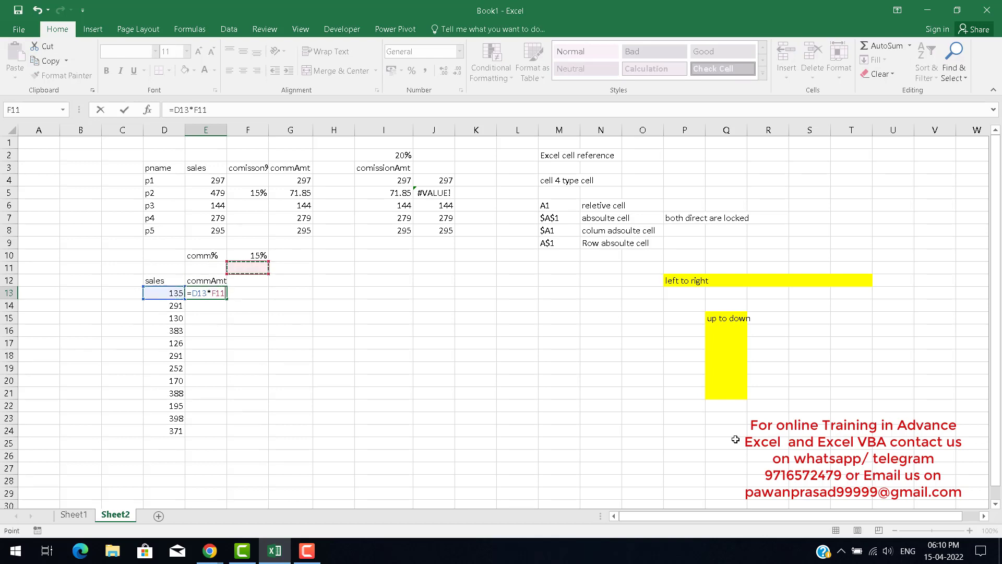
{"action": "key", "text": "Up"}
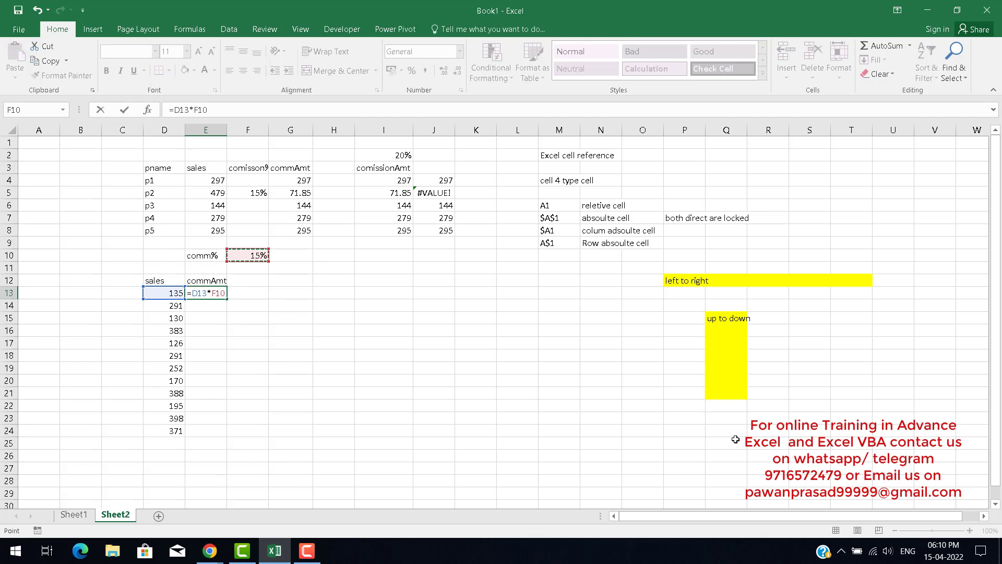
{"action": "key", "text": "F4"}
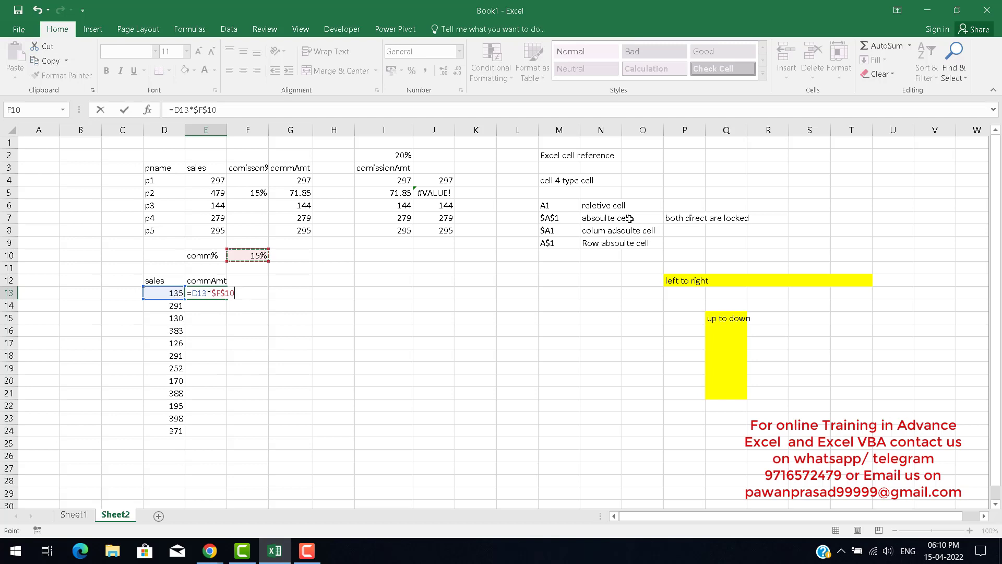
Confirm the commission formula in E13, fill it down to E24, and inspect the copied formulas in E13 and E14.
{"action": "key", "text": "Return"}
{"action": "key", "text": "Up"}
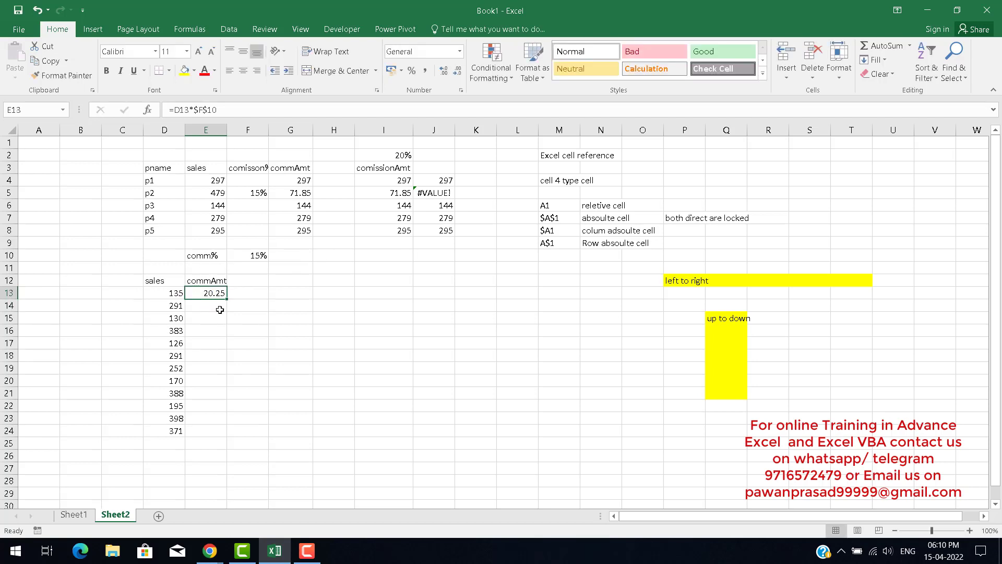
{"action": "left_click_drag", "start_coordinate": [227, 299], "coordinate": [223, 432]}
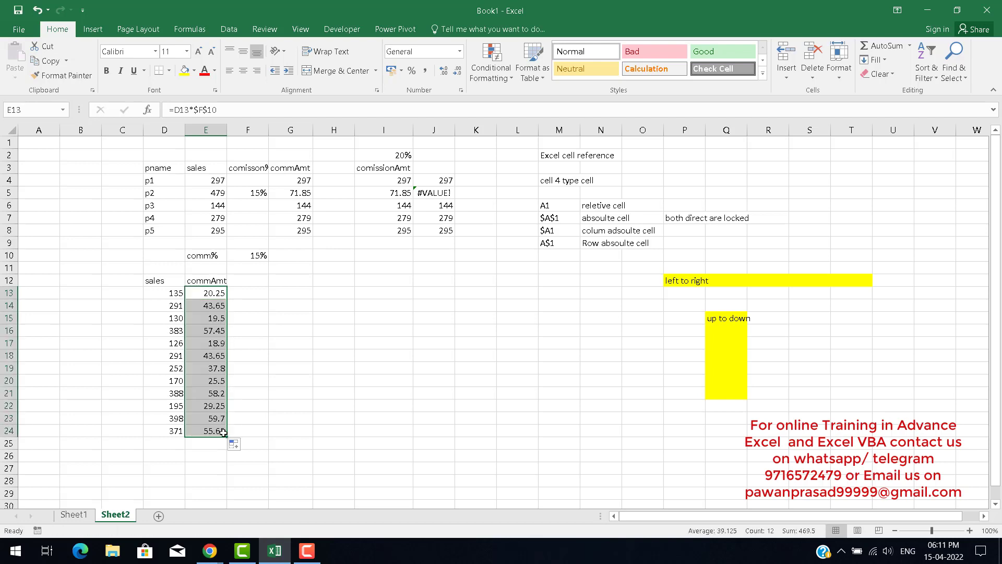
{"action": "double_click", "coordinate": [212, 293]}
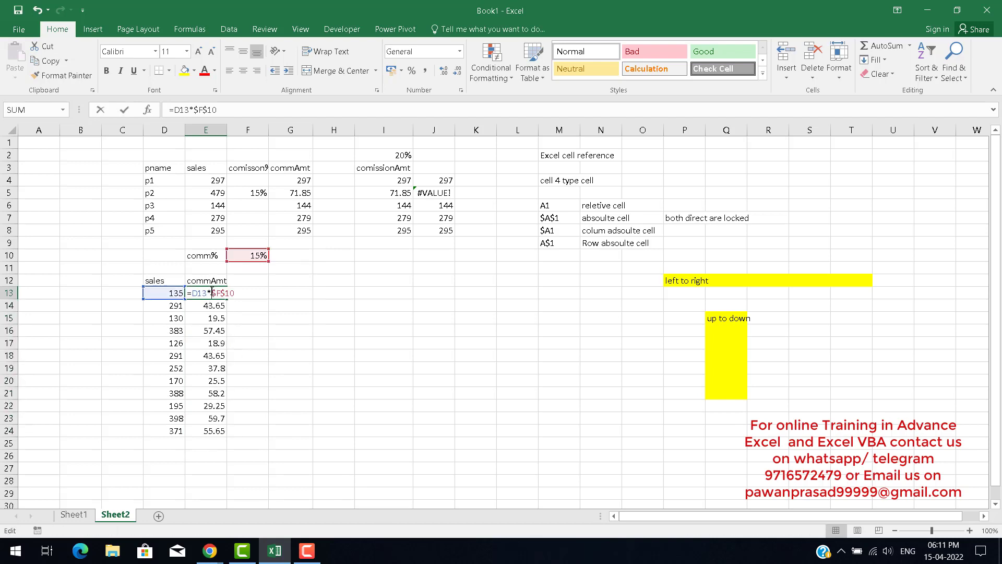
{"action": "key", "text": "Escape"}
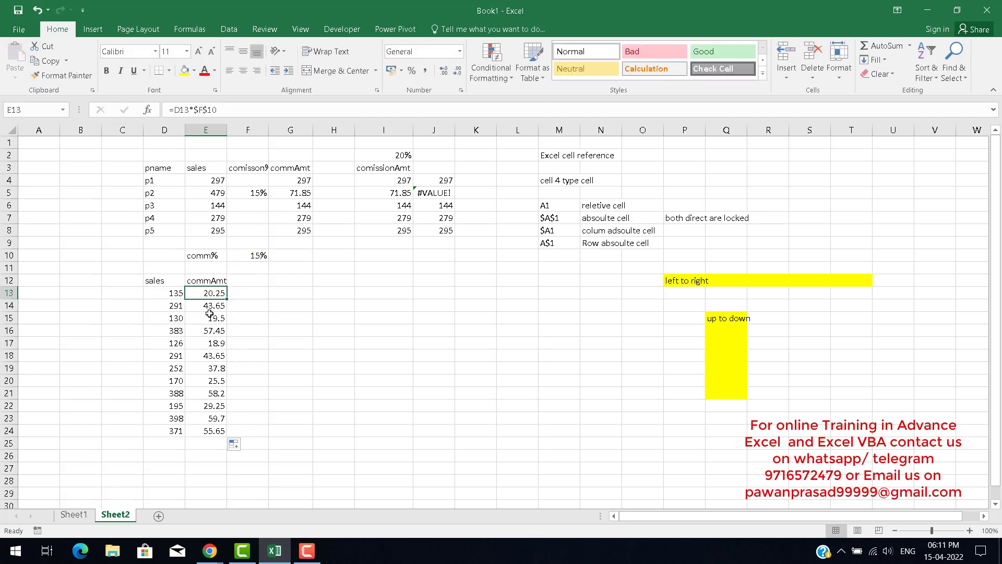
{"action": "double_click", "coordinate": [210, 307]}
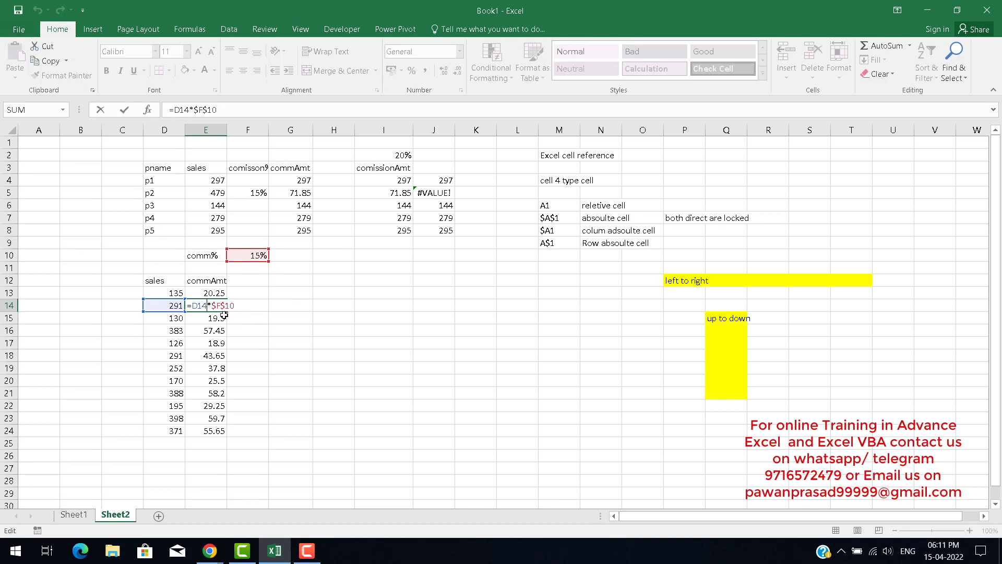
{"action": "key", "text": "ctrl+Return"}
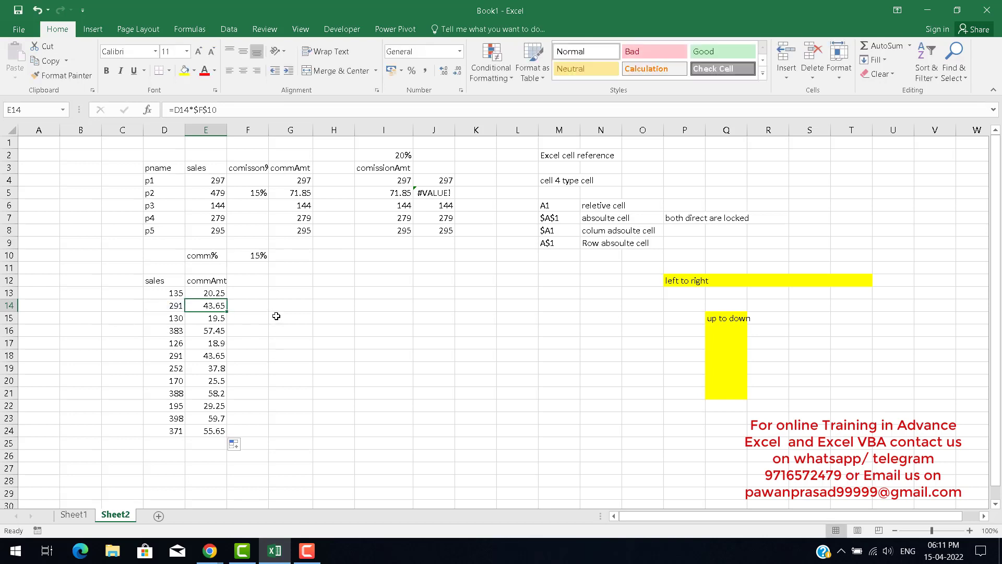
{"action": "left_click", "coordinate": [252, 256]}
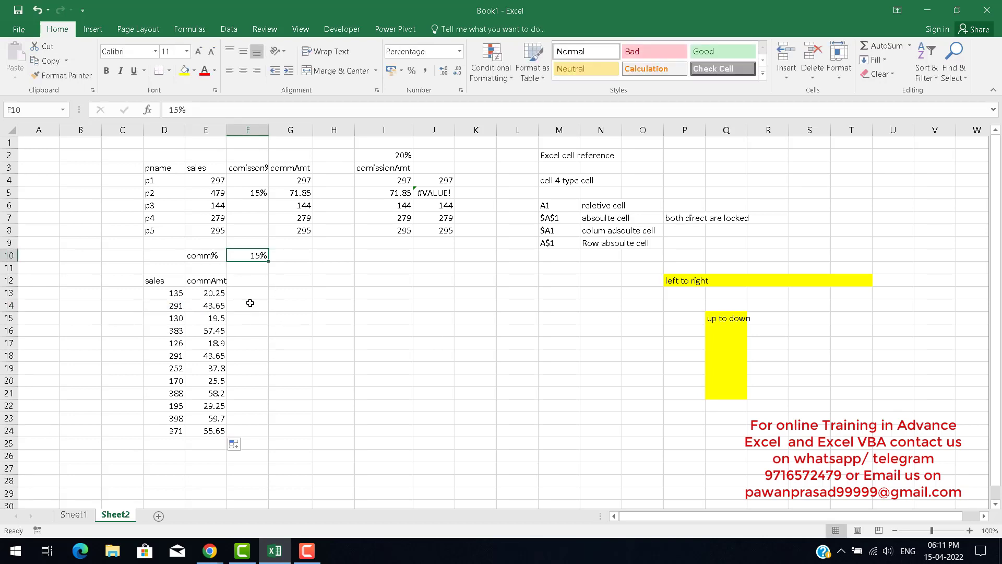
{"action": "left_click_drag", "start_coordinate": [209, 255], "coordinate": [253, 256]}
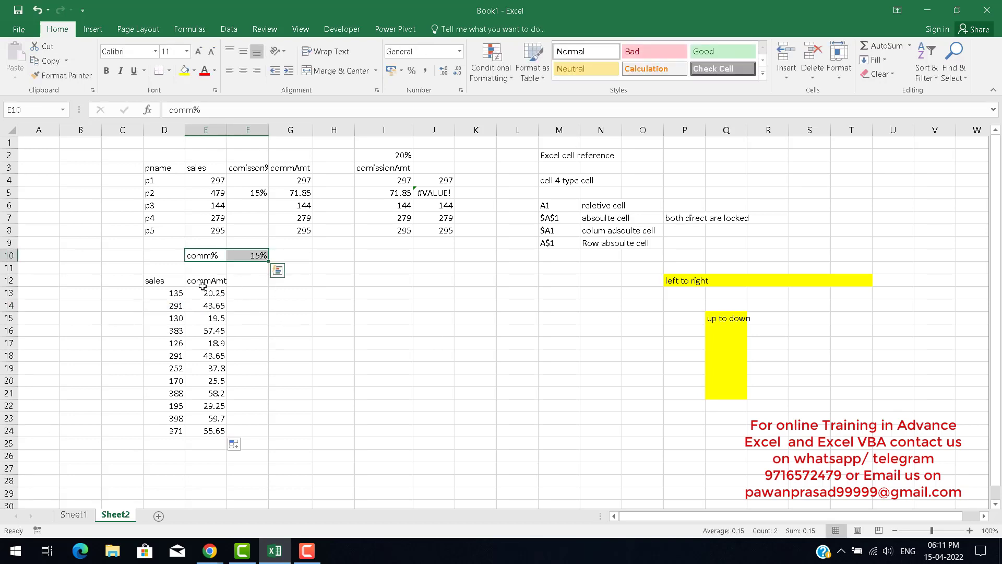
{"action": "left_click_drag", "start_coordinate": [206, 293], "coordinate": [206, 430]}
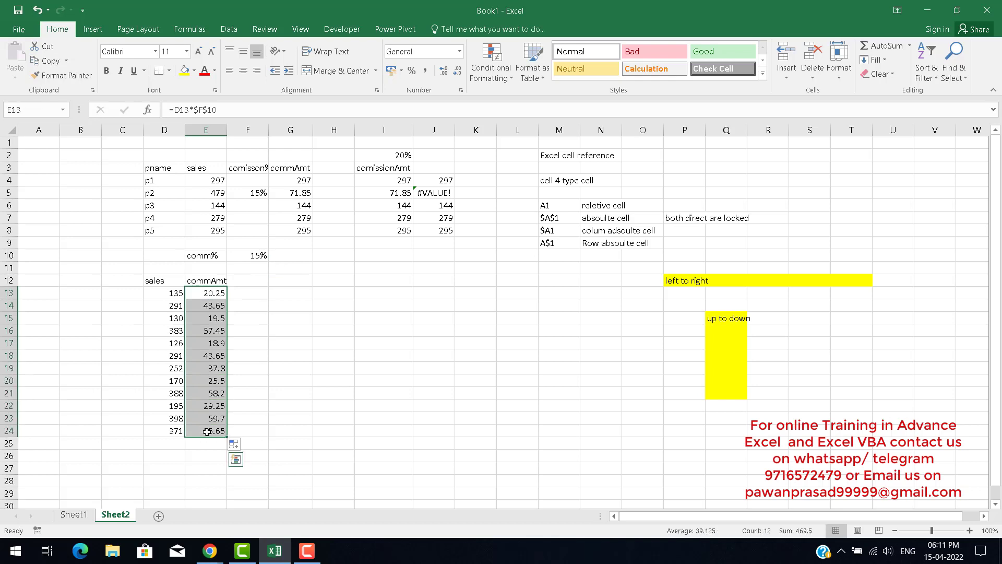
{"action": "left_click", "coordinate": [311, 347]}
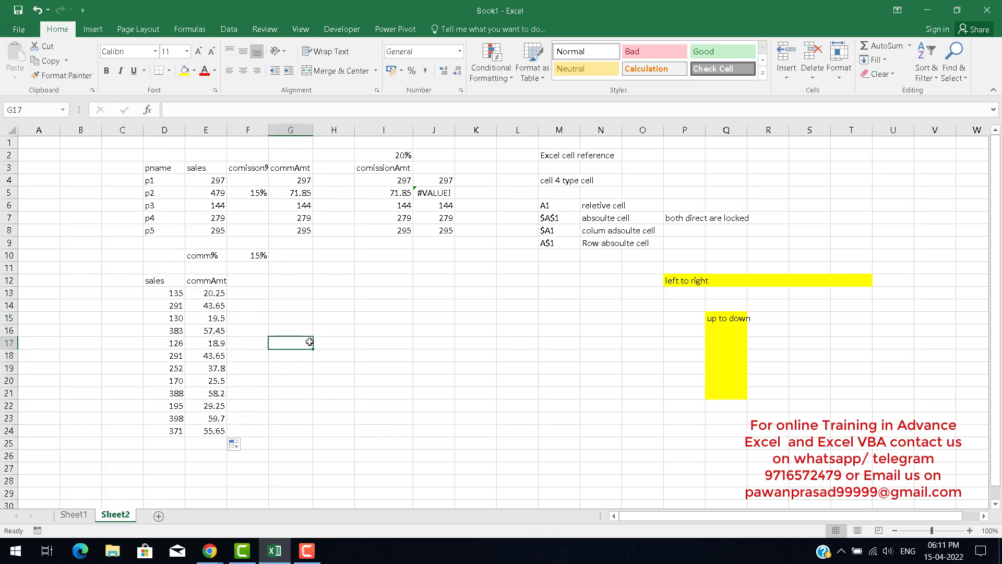
{"action": "left_click", "coordinate": [244, 285]}
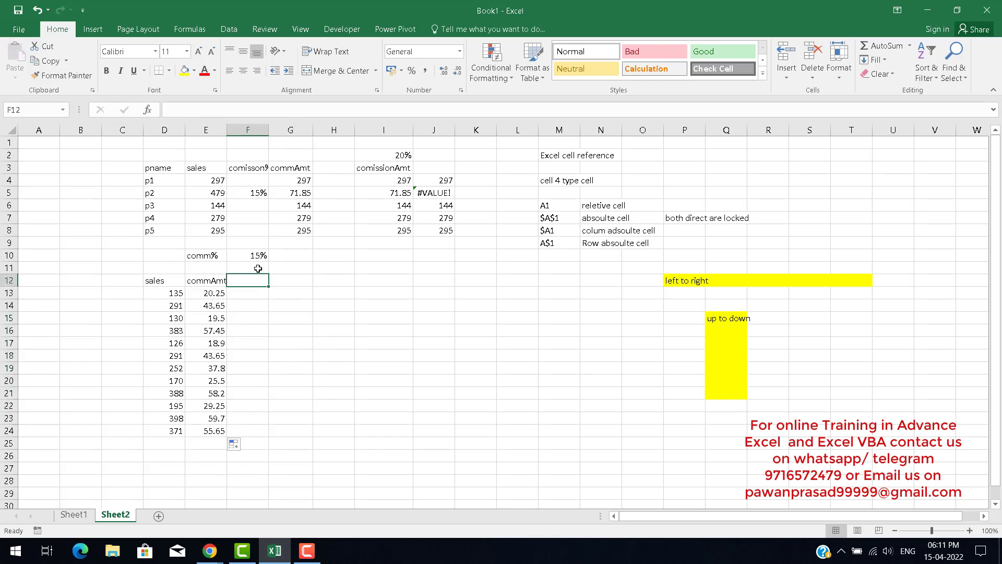
Enter additional commission rates of 20% in G10 and 25% in H10 beside the 15% rate.
{"action": "left_click", "coordinate": [258, 258]}
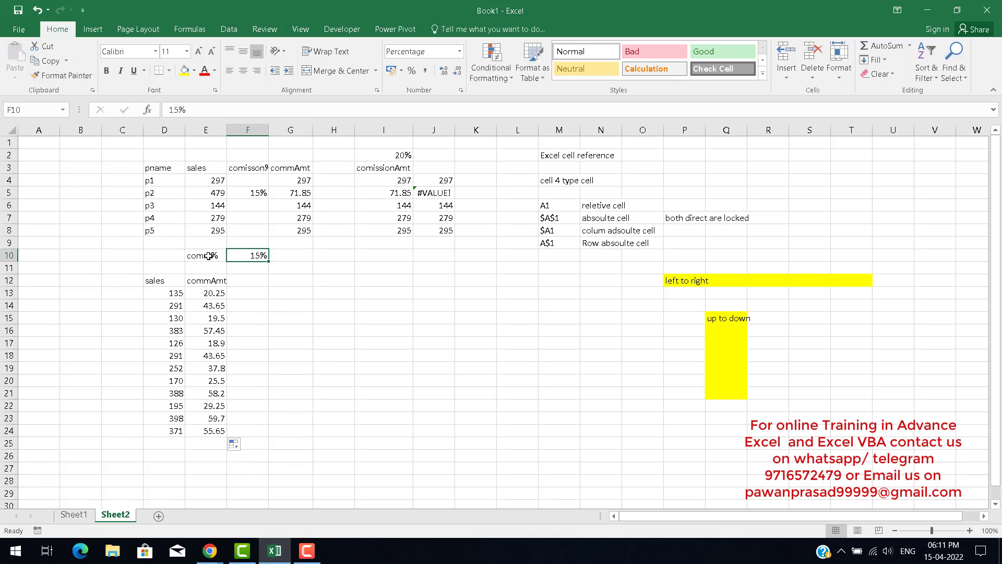
{"action": "key", "text": "Right"}
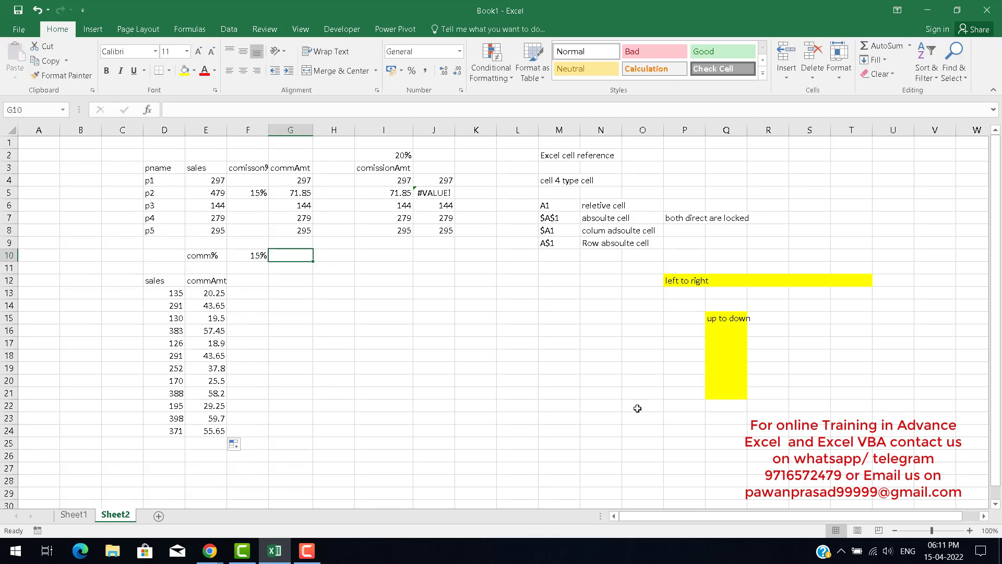
{"action": "type", "text": "20%"}
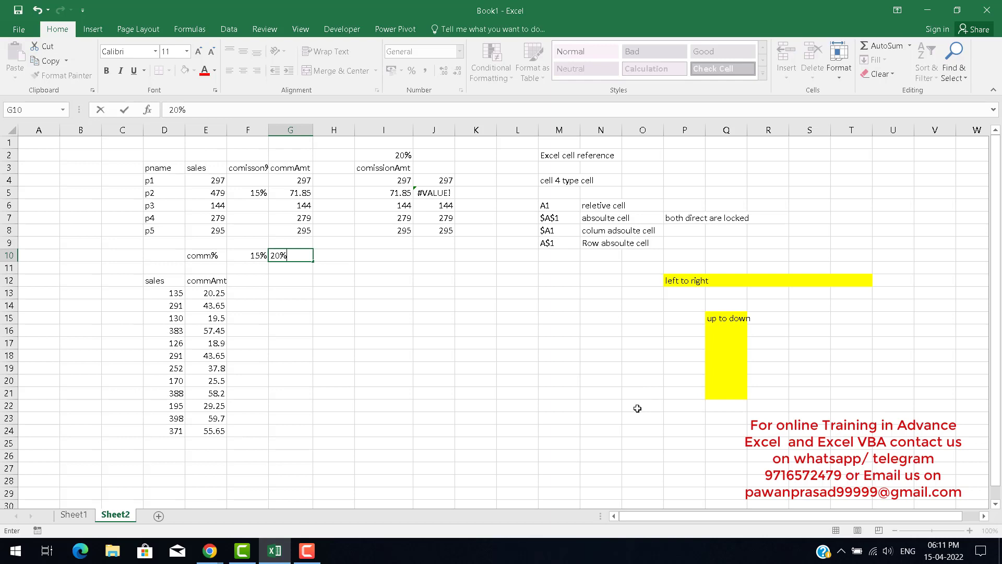
{"action": "key", "text": "Right"}
{"action": "type", "text": "25%"}
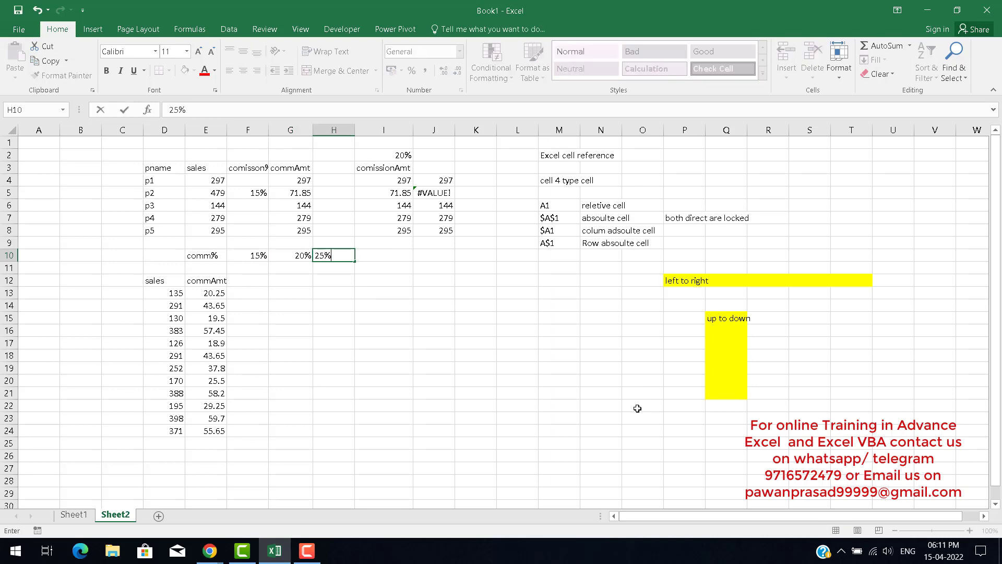
{"action": "key", "text": "Return"}
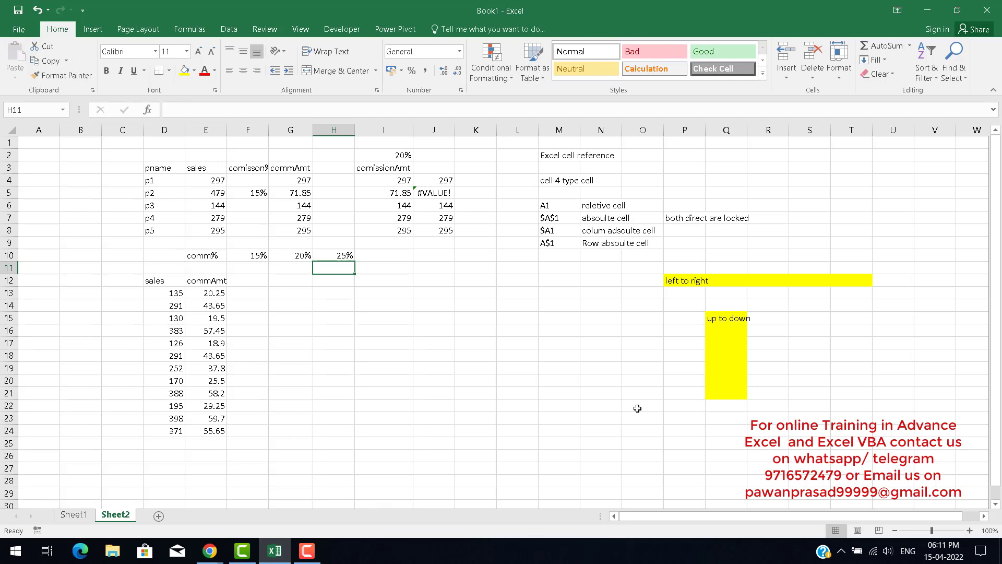
Enter the heading comm1 in F12 and fill it across to H12 as a comm series.
{"action": "key", "text": "Left"}
{"action": "key", "text": "Left"}
{"action": "key", "text": "Down"}
{"action": "type", "text": "comm"}
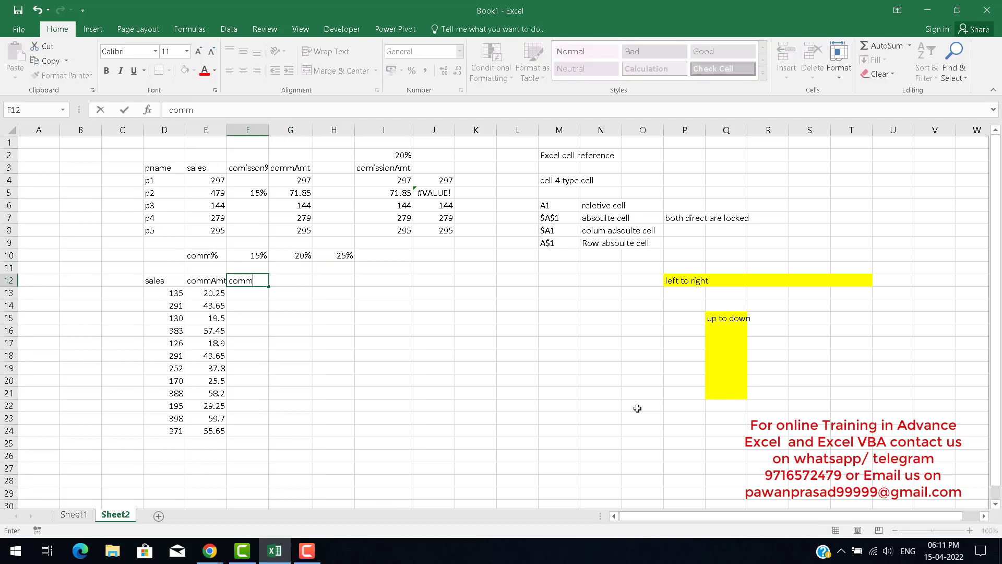
{"action": "type", "text": "1"}
{"action": "key", "text": "ctrl+Return"}
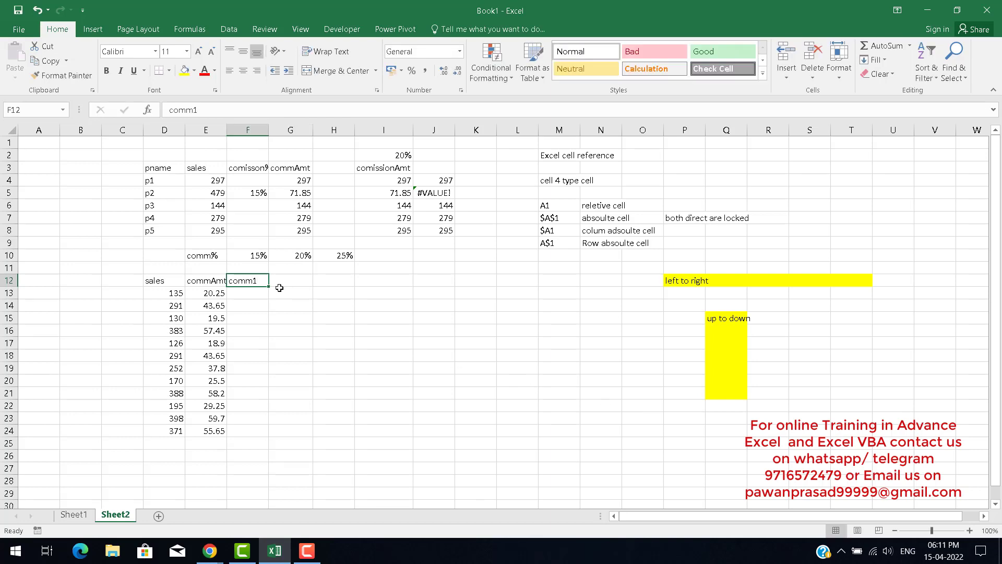
{"action": "left_click_drag", "start_coordinate": [269, 286], "coordinate": [351, 287]}
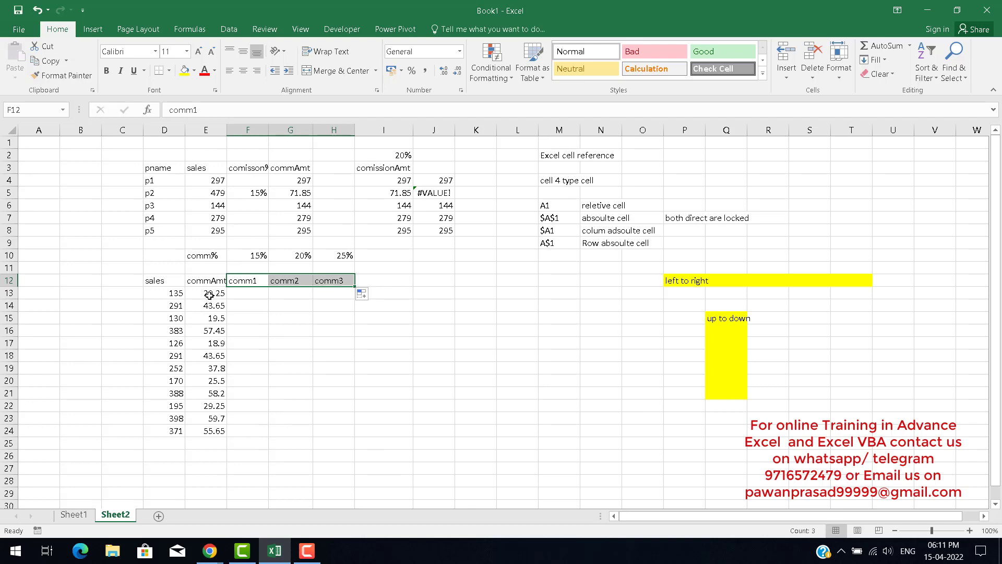
Clear the comm3 heading from H12.
{"action": "left_click_drag", "start_coordinate": [210, 295], "coordinate": [210, 430]}
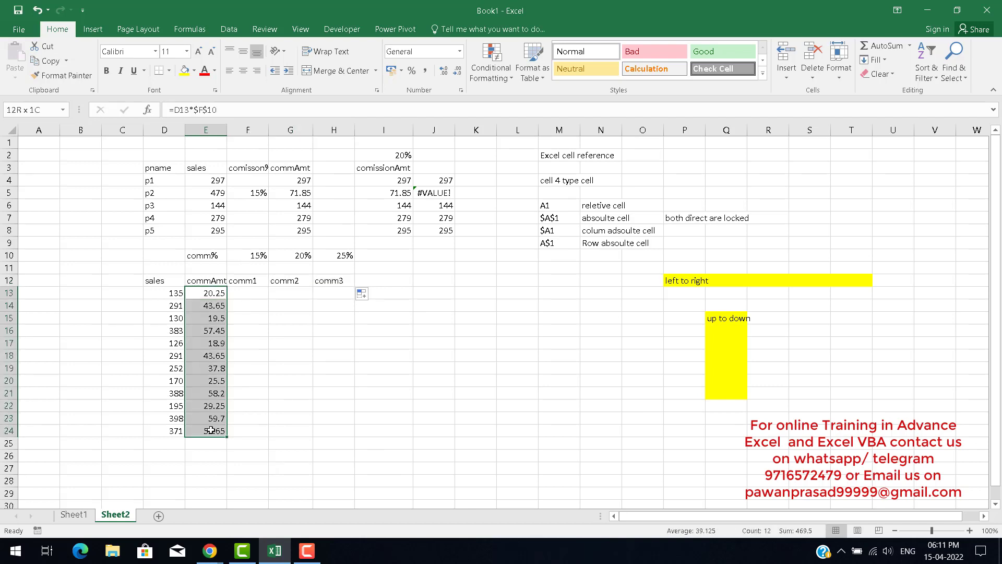
{"action": "left_click", "coordinate": [328, 281]}
{"action": "key", "text": "Delete"}
{"action": "key", "text": "Left"}
{"action": "key", "text": "Left"}
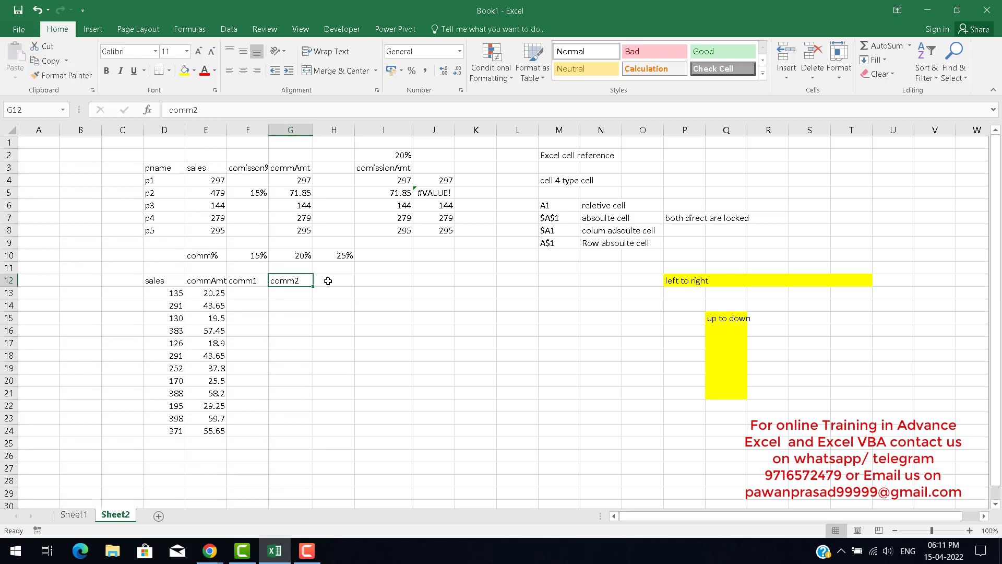
{"action": "key", "text": "Down"}
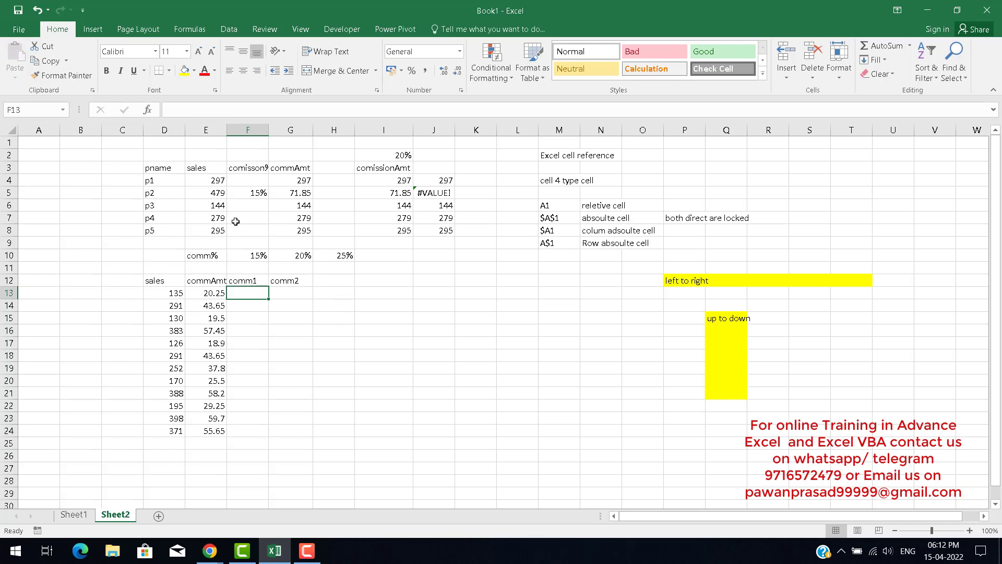
{"action": "key", "text": "Left"}
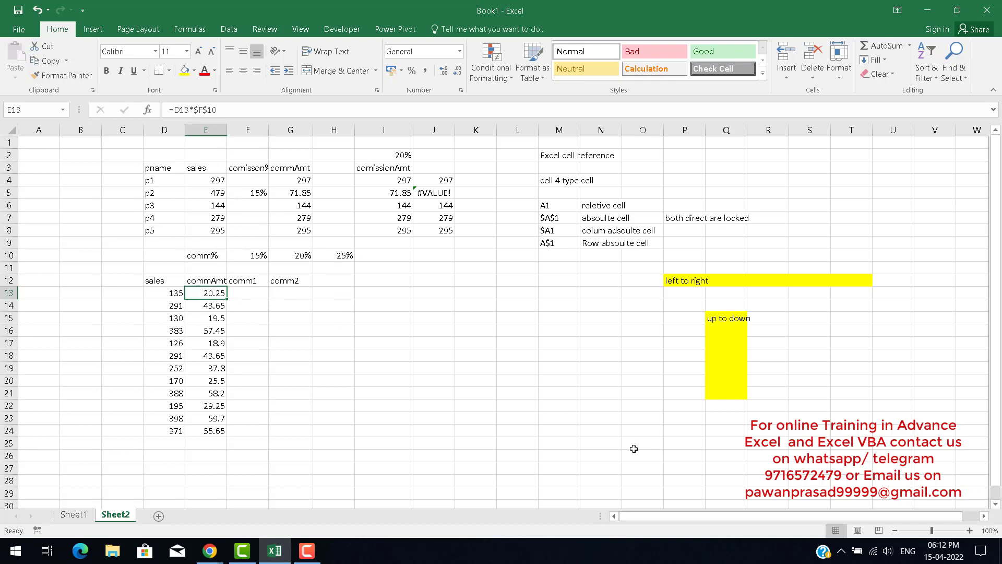
{"action": "key", "text": "Up"}
{"action": "key", "text": "Up"}
{"action": "key", "text": "Up"}
{"action": "key", "text": "Right"}
{"action": "key", "text": "Left"}
{"action": "key", "text": "Down"}
{"action": "key", "text": "Down"}
{"action": "key", "text": "Down"}
{"action": "key", "text": "Right"}
{"action": "key", "text": "Right"}
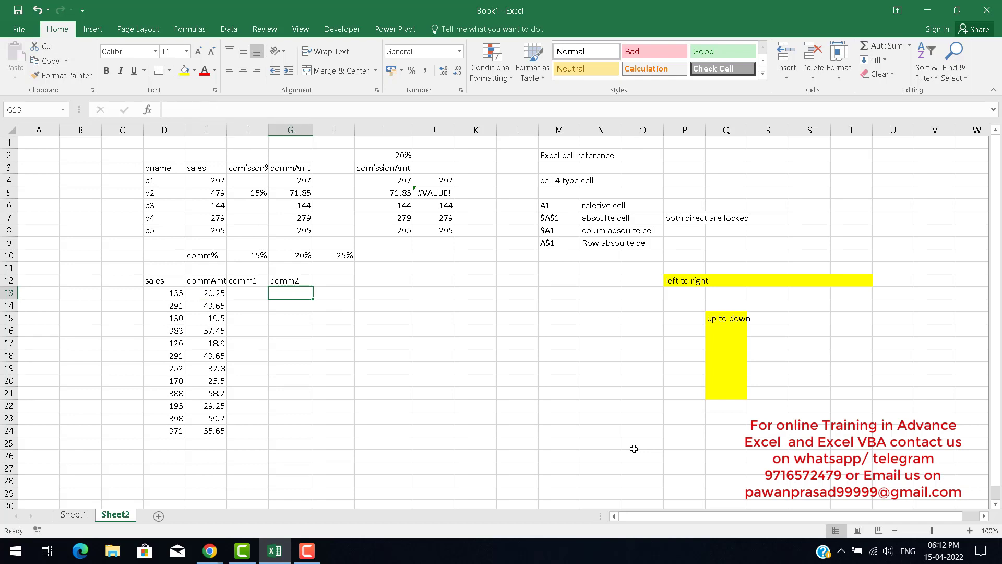
{"action": "key", "text": "Left"}
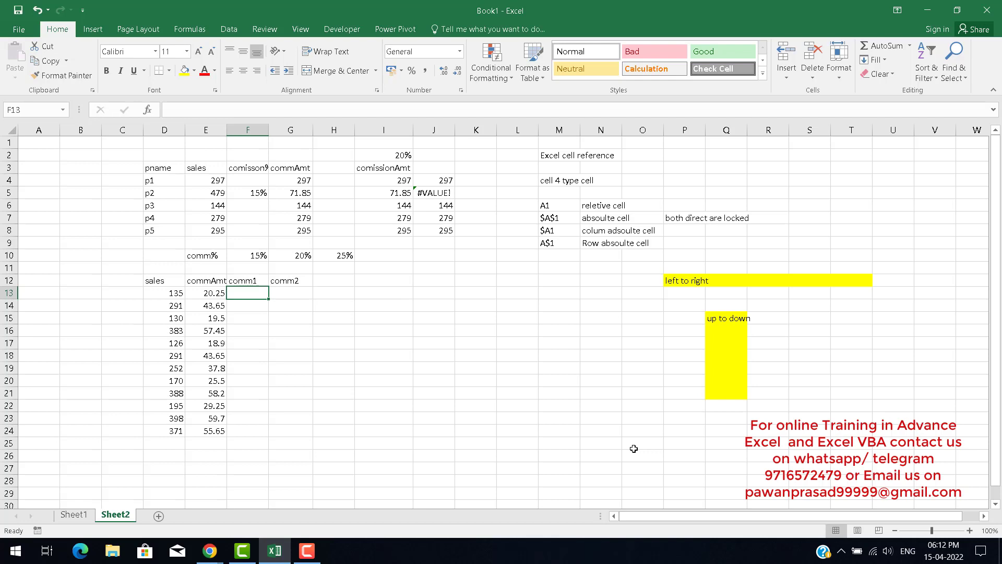
{"action": "key", "text": "Left"}
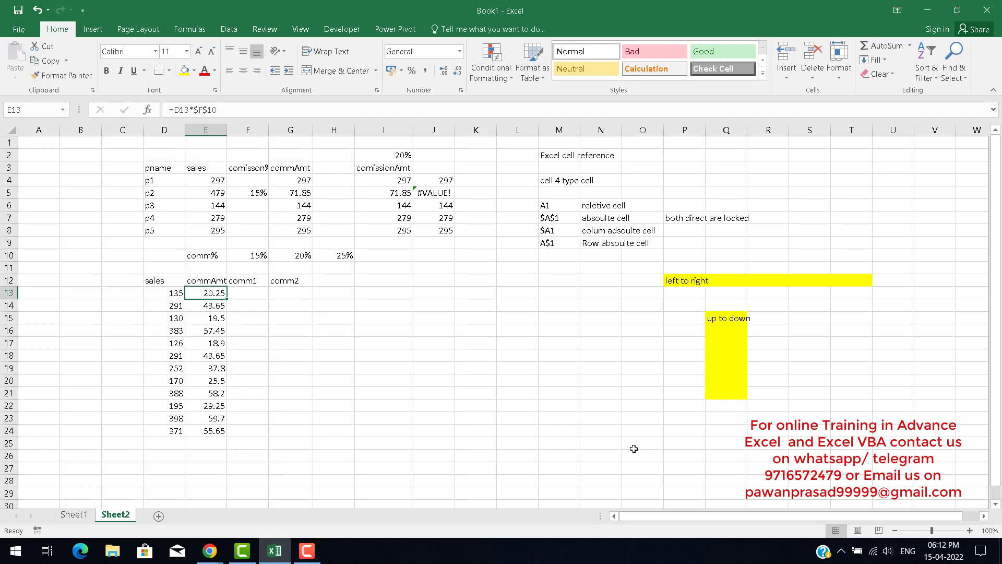
{"action": "key", "text": "Down"}
{"action": "key", "text": "Up"}
{"action": "key", "text": "Right"}
{"action": "key", "text": "Right"}
{"action": "key", "text": "Up"}
{"action": "key", "text": "Up"}
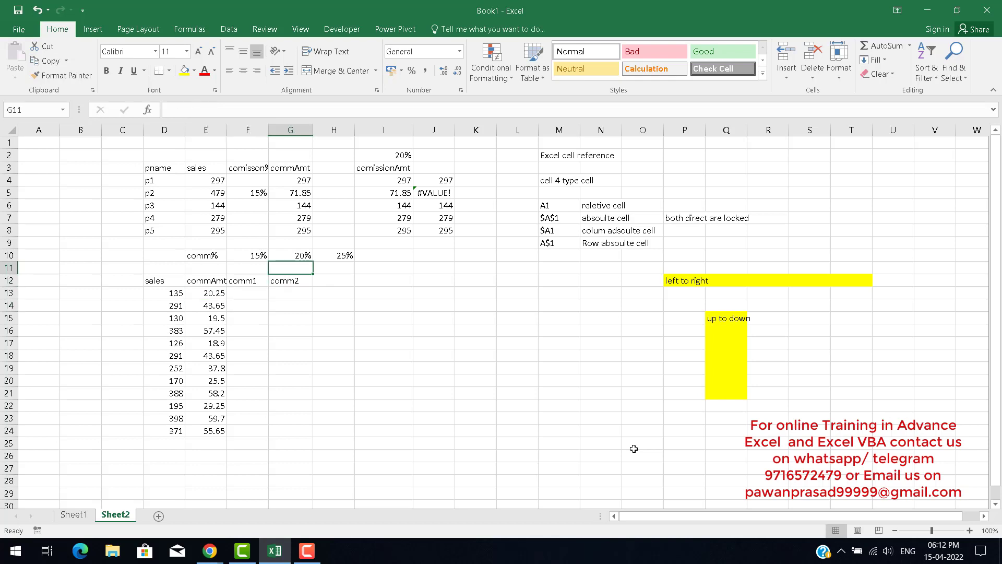
{"action": "key", "text": "Left"}
{"action": "key", "text": "Up"}
{"action": "key", "text": "Left"}
{"action": "key", "text": "Right"}
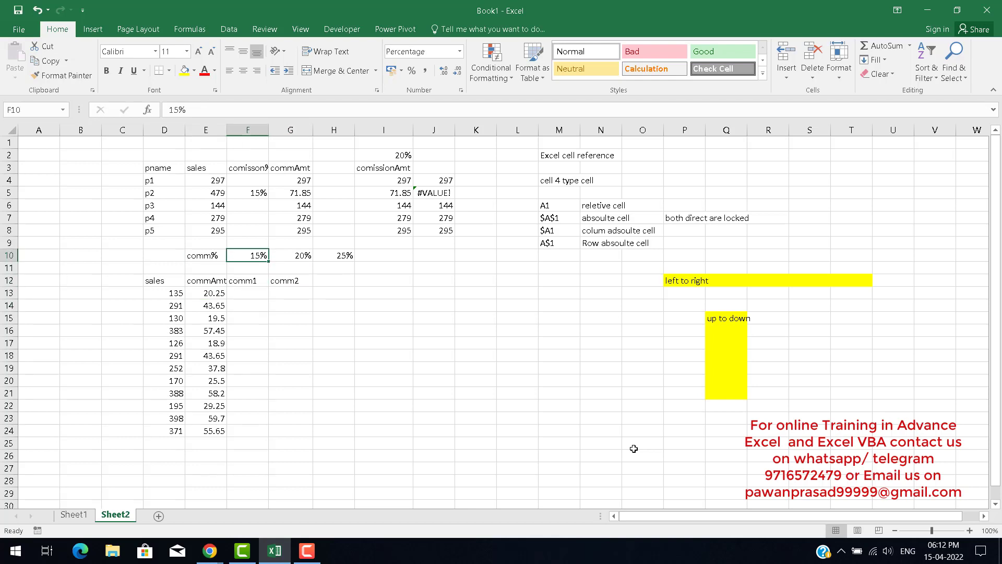
{"action": "key", "text": "Right"}
{"action": "key", "text": "Right"}
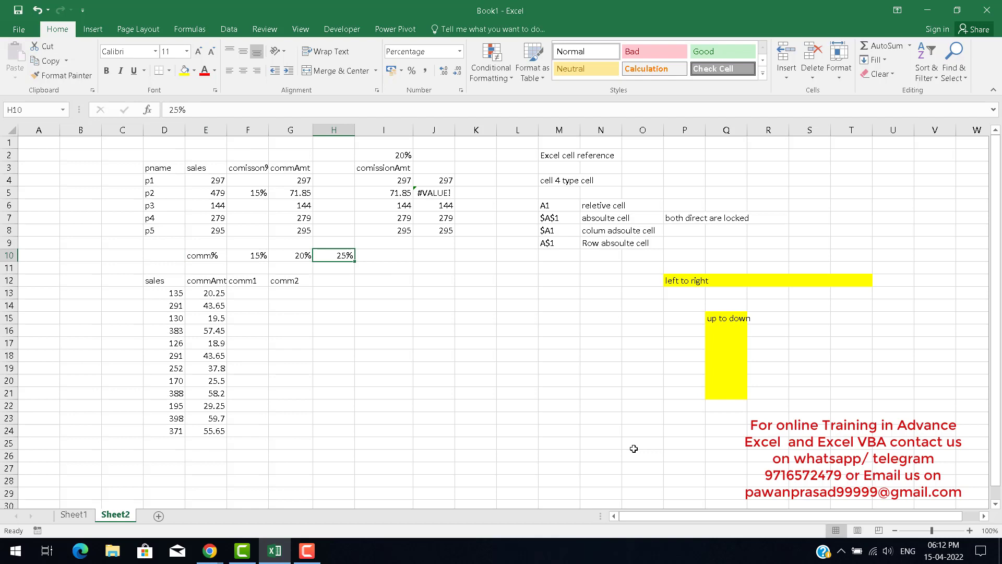
{"action": "key", "text": "Down"}
{"action": "key", "text": "Down"}
{"action": "key", "text": "Left"}
{"action": "key", "text": "Left"}
{"action": "key", "text": "Down"}
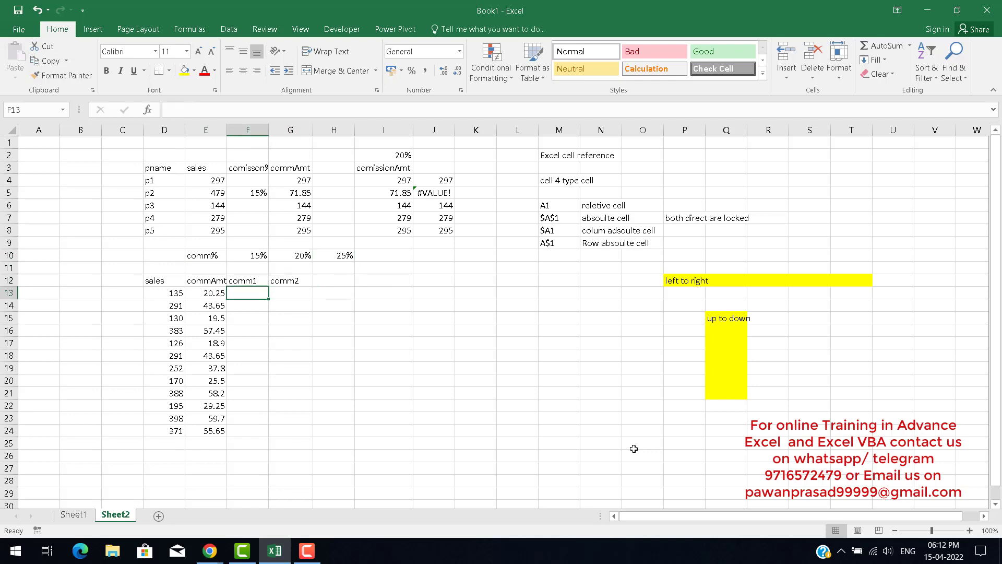
{"action": "key", "text": "Left"}
{"action": "key", "text": "Right"}
{"action": "key", "text": "Right"}
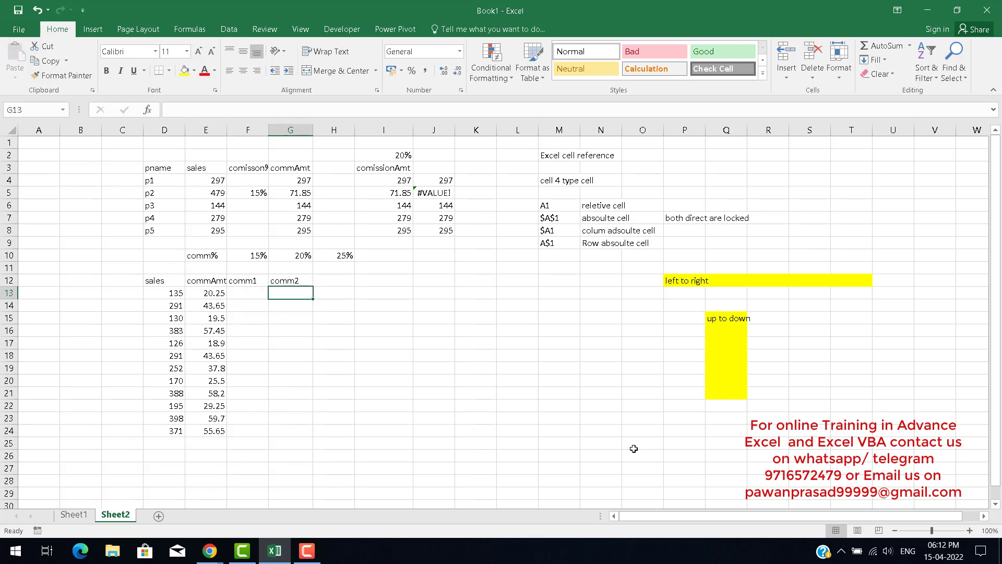
{"action": "key", "text": "Left"}
{"action": "key", "text": "Left"}
{"action": "key", "text": "Right"}
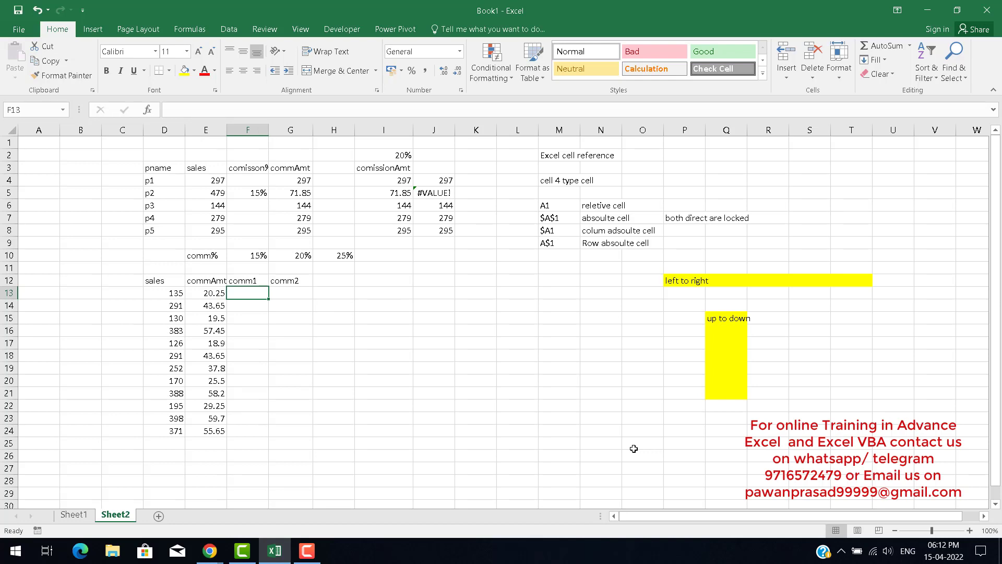
{"action": "key", "text": "Left"}
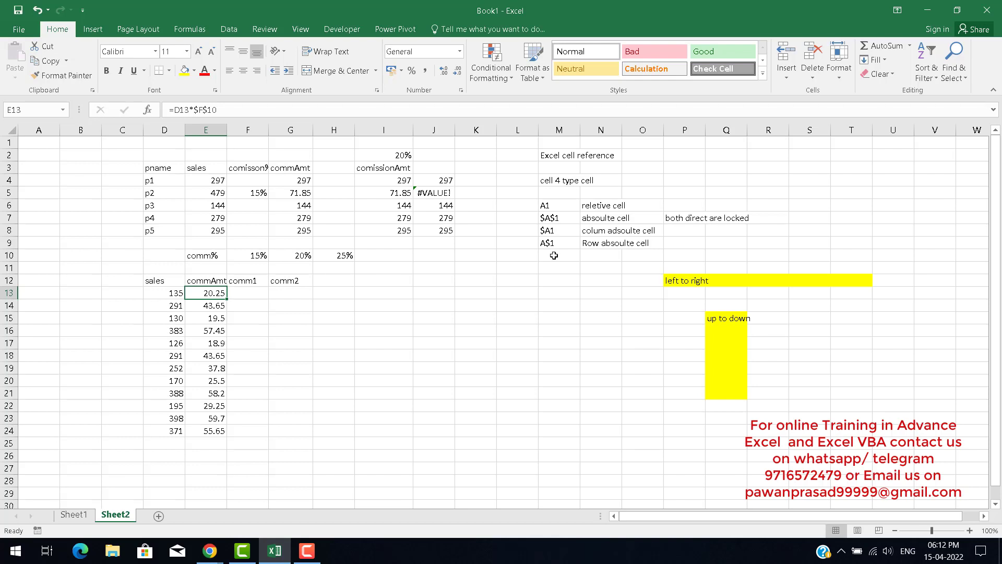
{"action": "key", "text": "Right"}
{"action": "key", "text": "Left"}
Enter the commission formula =D13*$G$10 in F13 using the 20% rate as an absolute reference.
{"action": "key", "text": "F2"}
{"action": "key", "text": "Tab"}
{"action": "type", "text": "="}
{"action": "key", "text": "Left"}
{"action": "key", "text": "Left"}
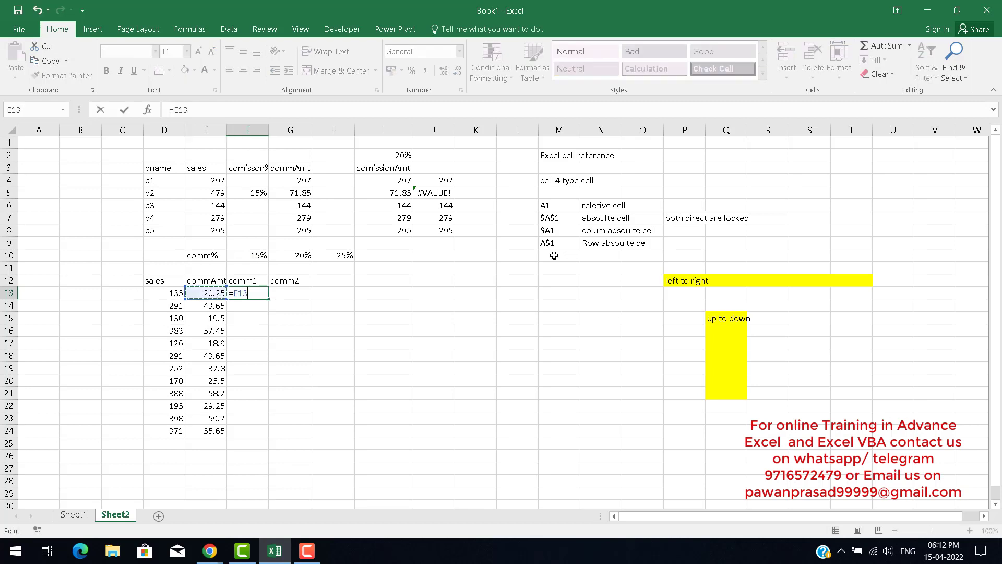
{"action": "type", "text": "*"}
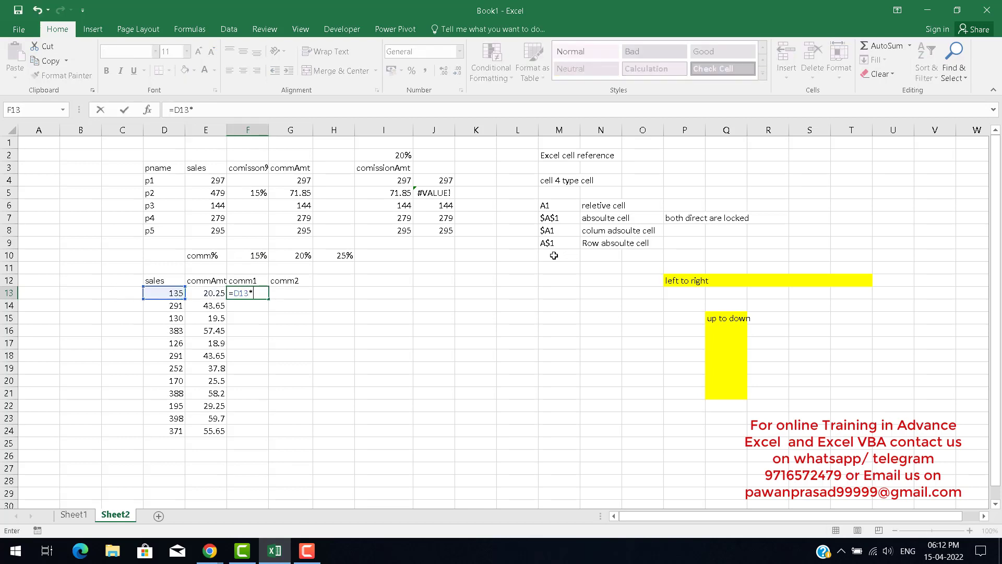
{"action": "key", "text": "Up"}
{"action": "key", "text": "Up"}
{"action": "key", "text": "Right"}
{"action": "key", "text": "Up"}
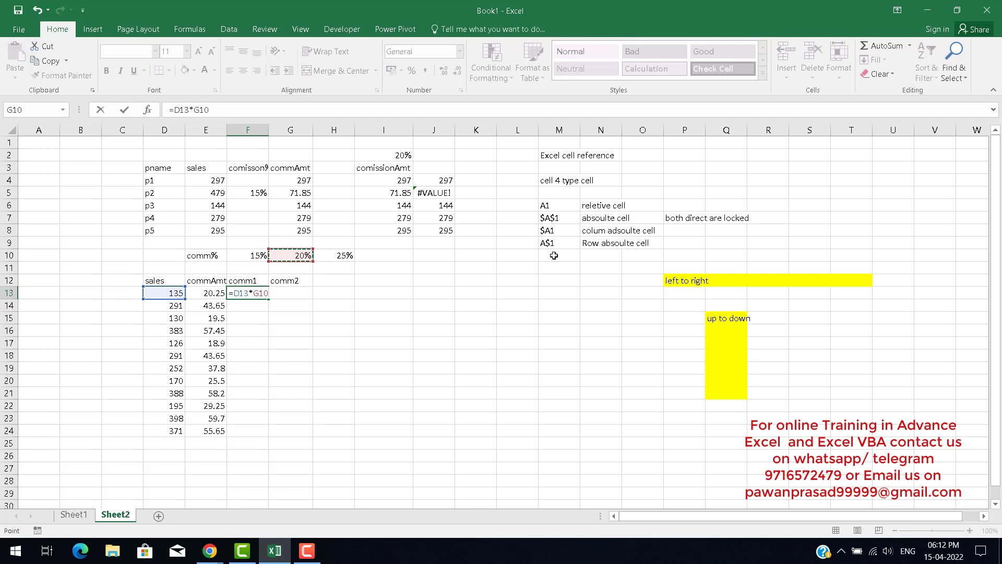
{"action": "key", "text": "F4"}
{"action": "key", "text": "Return"}
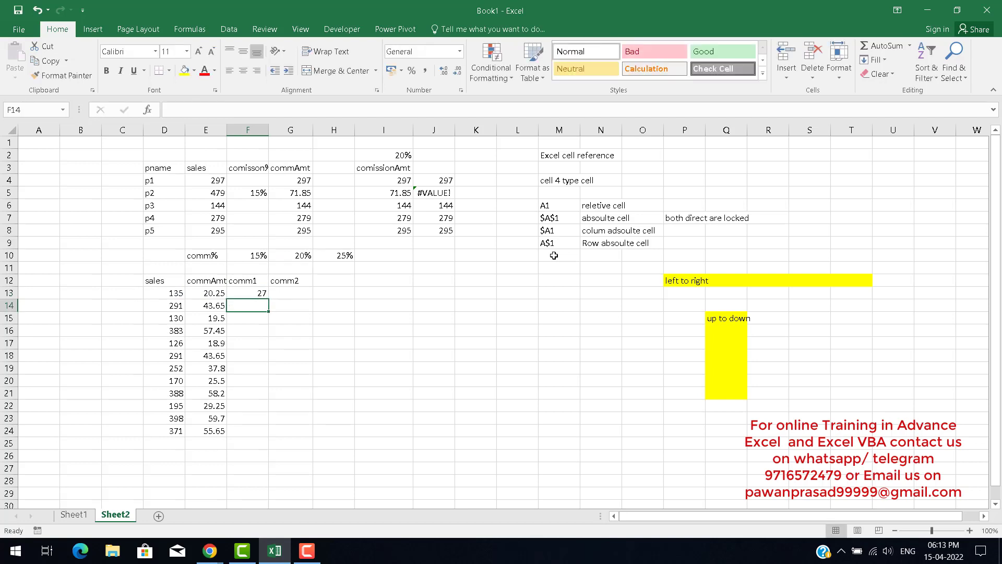
Enter the commission formula =D13*$H$10 in G13 using the 25% rate as an absolute reference.
{"action": "key", "text": "Up"}
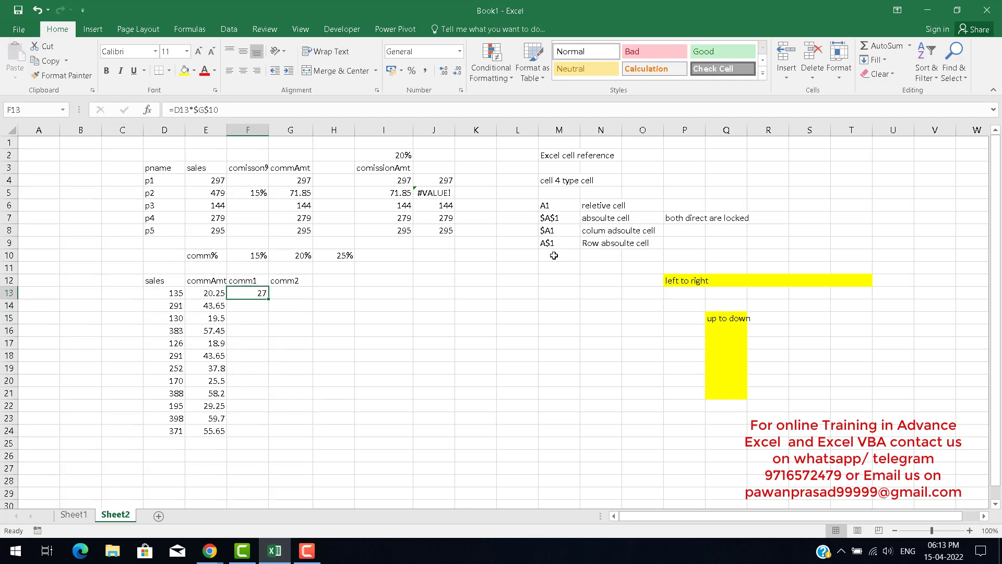
{"action": "key", "text": "Right"}
{"action": "type", "text": "="}
{"action": "key", "text": "Left"}
{"action": "key", "text": "Left"}
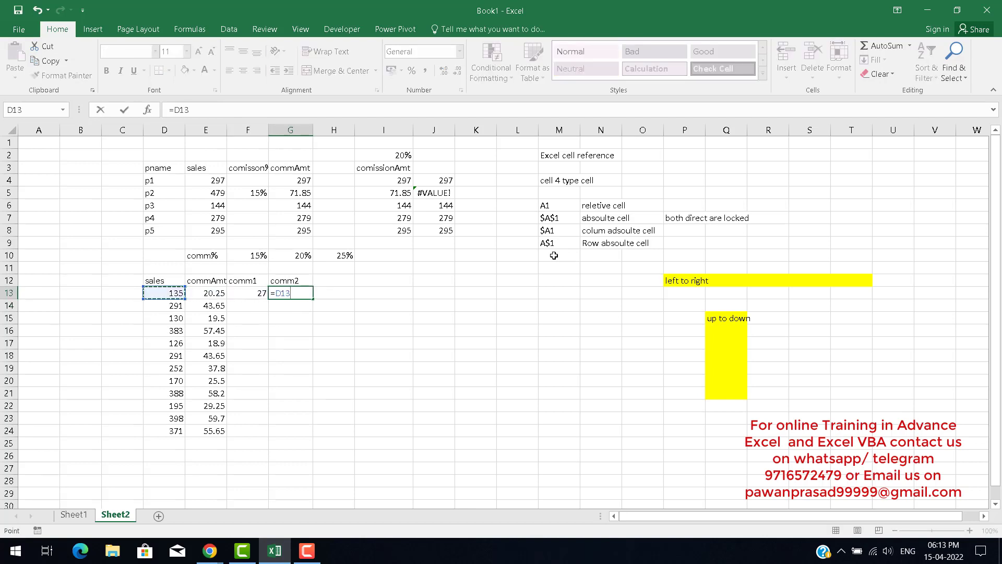
{"action": "type", "text": "*"}
{"action": "key", "text": "Up"}
{"action": "key", "text": "Right"}
{"action": "key", "text": "Up"}
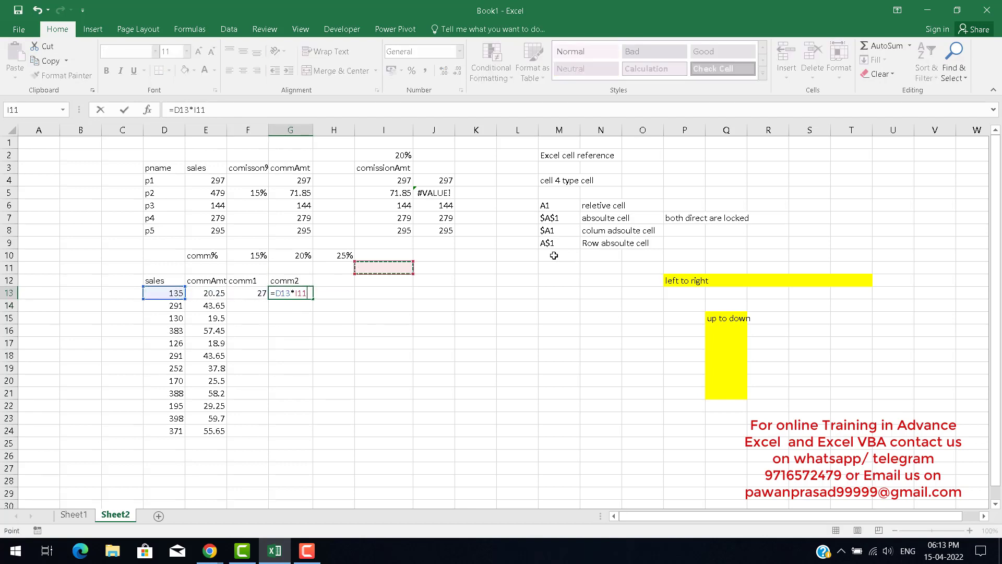
{"action": "key", "text": "Up"}
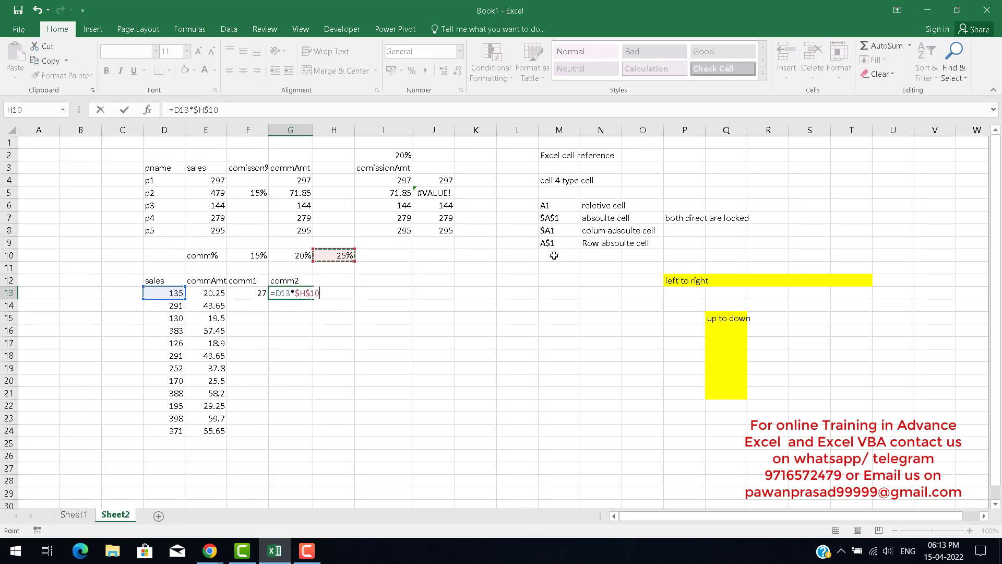
{"action": "key", "text": "Return"}
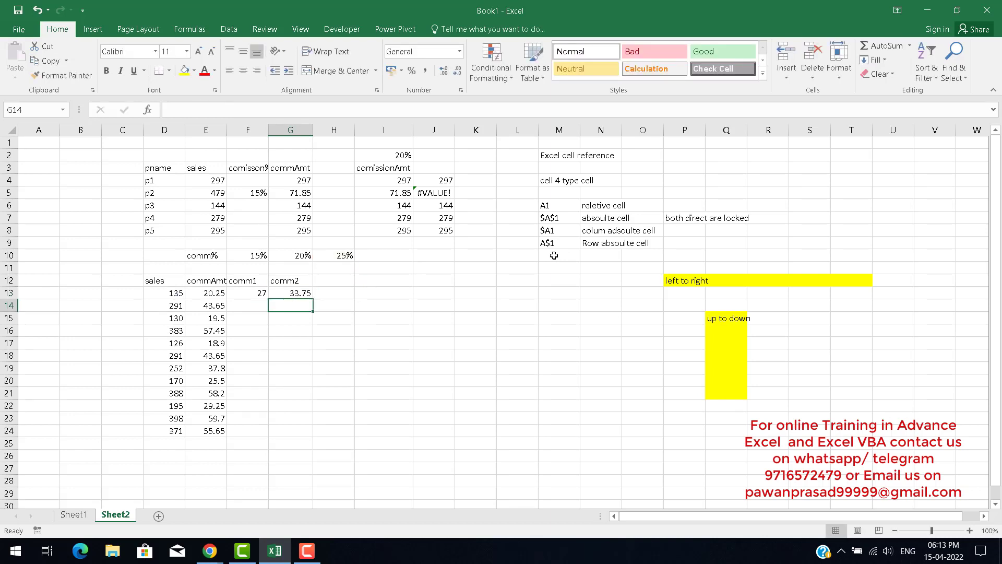
Inspect the formula in G13 and the commission rate cells along row 10.
{"action": "key", "text": "Up"}
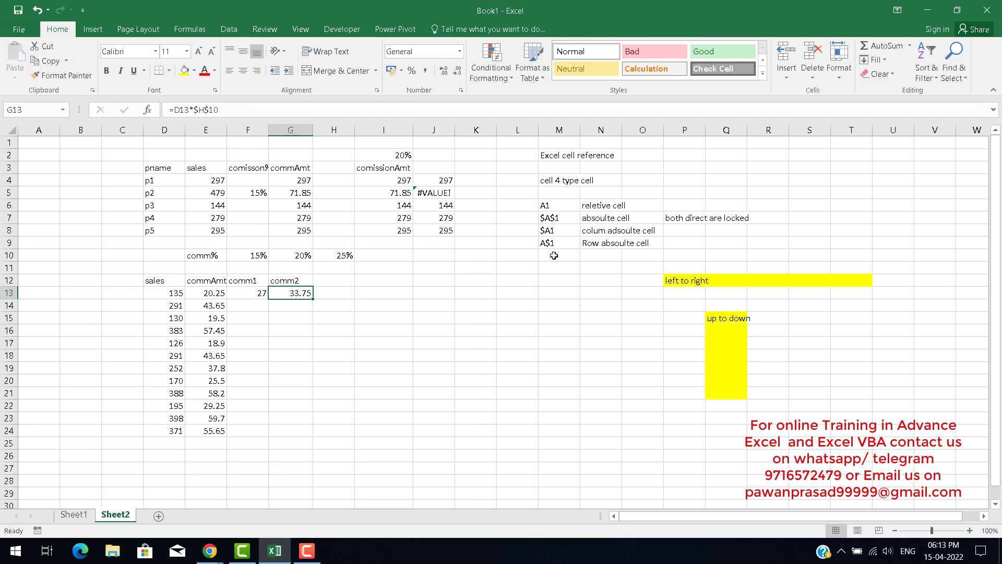
{"action": "key", "text": "Left"}
{"action": "key", "text": "Left"}
{"action": "key", "text": "Right"}
{"action": "key", "text": "Right"}
{"action": "key", "text": "Up"}
{"action": "key", "text": "Up"}
{"action": "key", "text": "Up"}
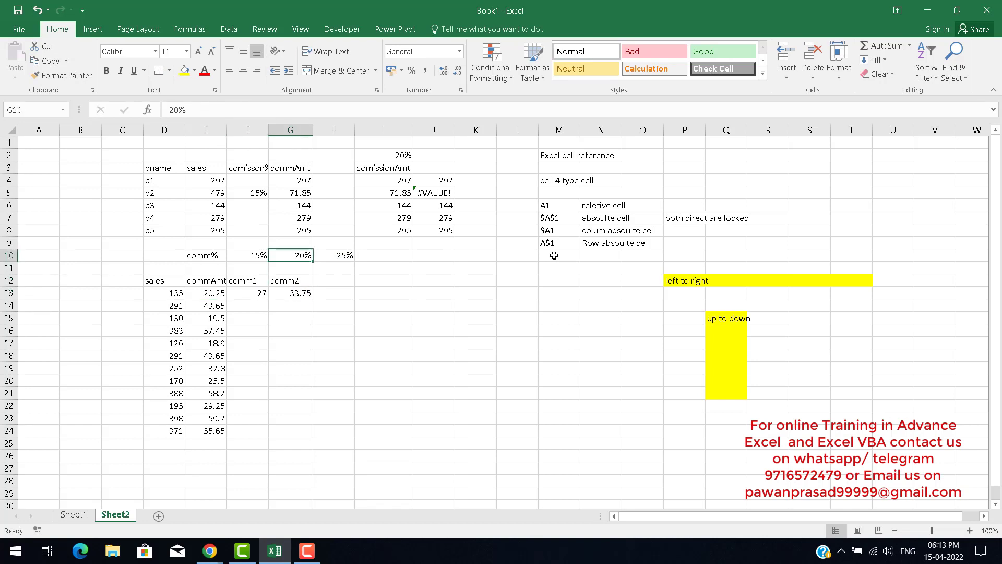
{"action": "key", "text": "Left"}
{"action": "key", "text": "shift+Right"}
{"action": "key", "text": "shift+Right"}
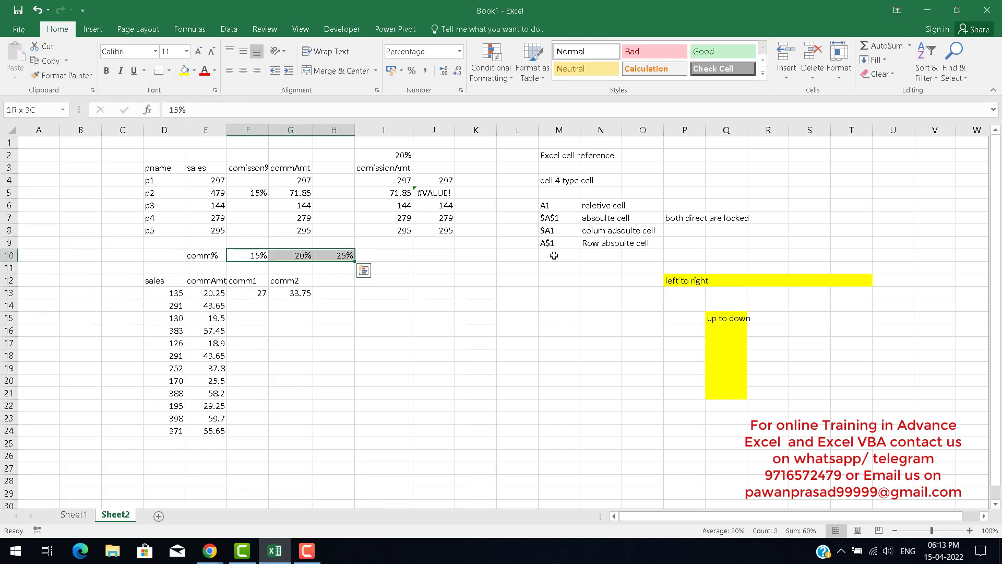
{"action": "key", "text": "shift+Right"}
{"action": "key", "text": "shift+Right"}
{"action": "key", "text": "shift+Right"}
{"action": "key", "text": "shift+Right"}
{"action": "key", "text": "shift+Right"}
{"action": "key", "text": "shift+Right"}
{"action": "key", "text": "shift+Right"}
{"action": "key", "text": "shift+Right"}
{"action": "key", "text": "shift+Right"}
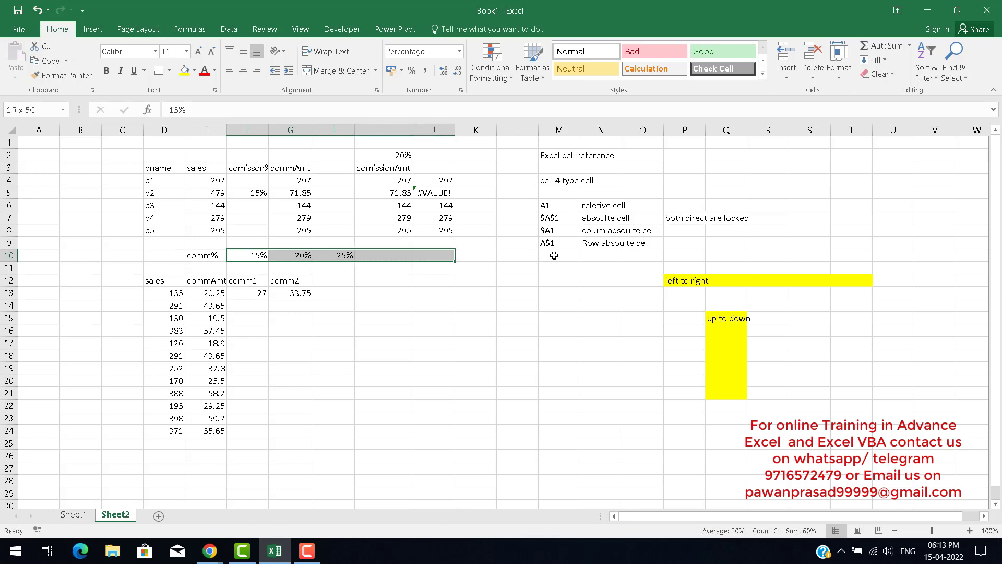
{"action": "key", "text": "shift+Right"}
{"action": "key", "text": "shift+Right"}
{"action": "key", "text": "shift+Right"}
{"action": "key", "text": "shift+Right"}
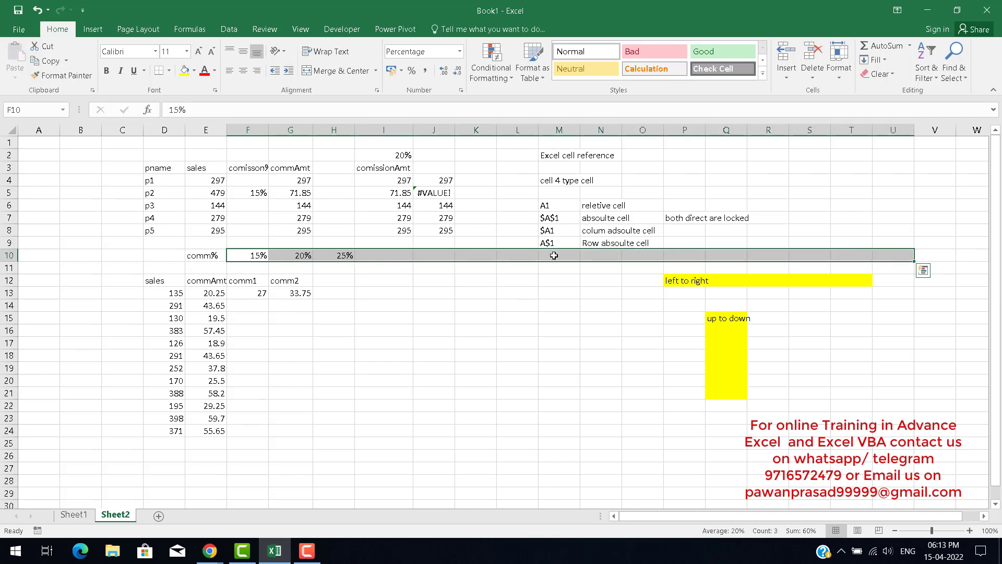
{"action": "key", "text": "Down"}
{"action": "key", "text": "Down"}
{"action": "key", "text": "Left"}
{"action": "key", "text": "Left"}
{"action": "key", "text": "shift+Down"}
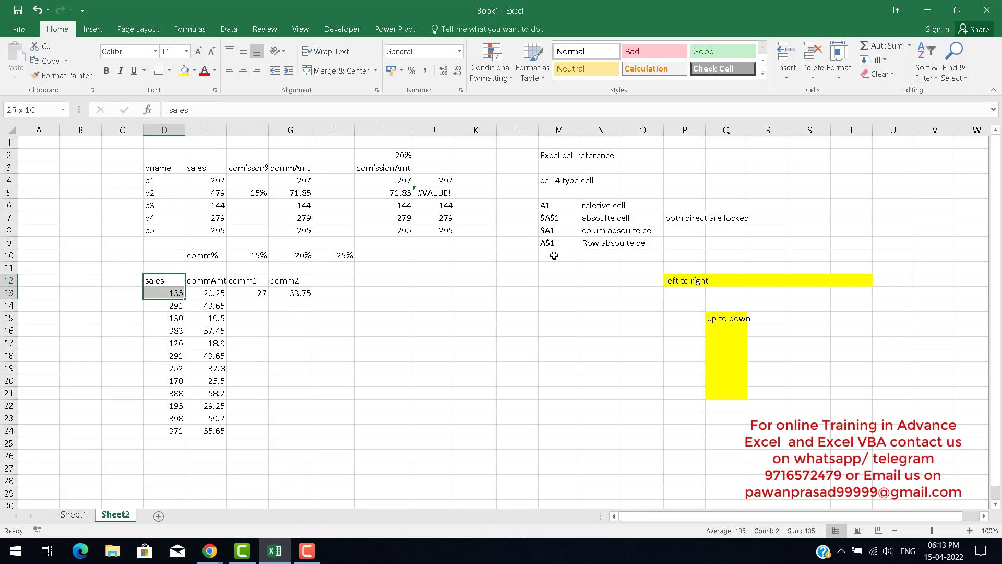
{"action": "key", "text": "shift+Down"}
{"action": "key", "text": "shift+Down"}
{"action": "key", "text": "shift+Down"}
{"action": "key", "text": "shift+Down"}
{"action": "key", "text": "shift+Down"}
{"action": "key", "text": "shift+Down"}
{"action": "key", "text": "shift+Down"}
{"action": "key", "text": "shift+Down"}
{"action": "key", "text": "shift+Down"}
{"action": "key", "text": "shift+Down"}
{"action": "key", "text": "shift+Down"}
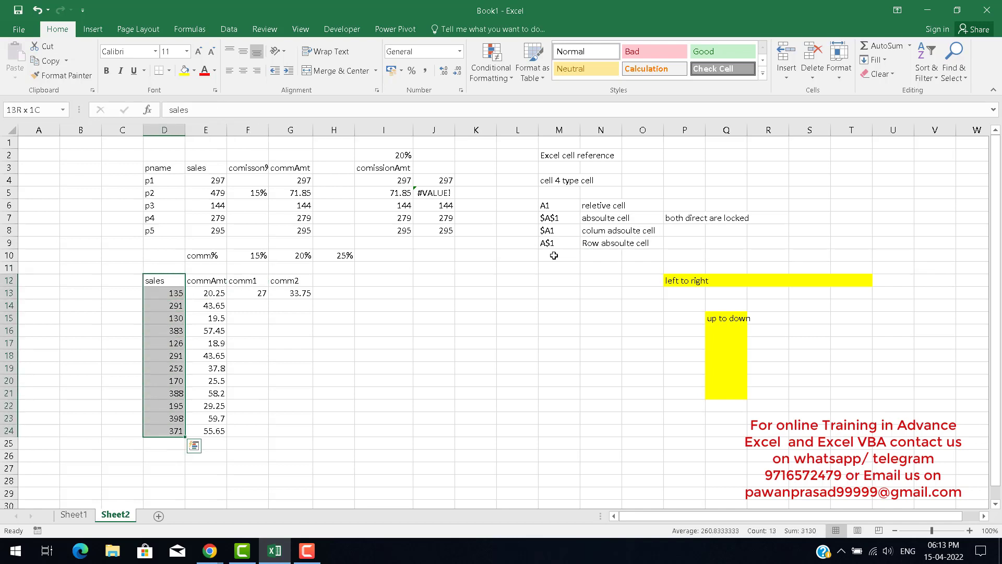
{"action": "key", "text": "ctrl+c"}
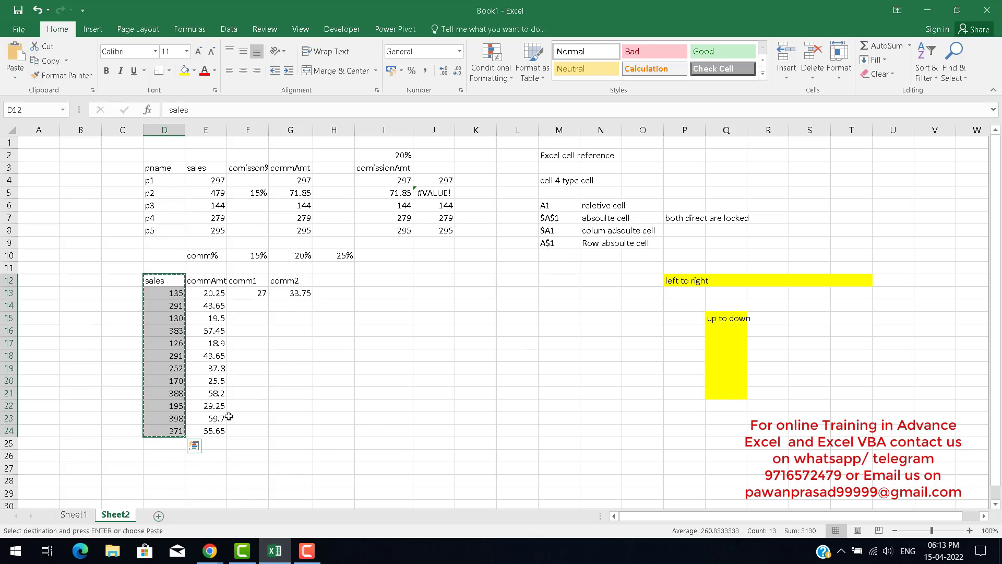
{"action": "left_click", "coordinate": [258, 406]}
Add a new worksheet, Sheet3, and return to Sheet2.
{"action": "left_click", "coordinate": [158, 515]}
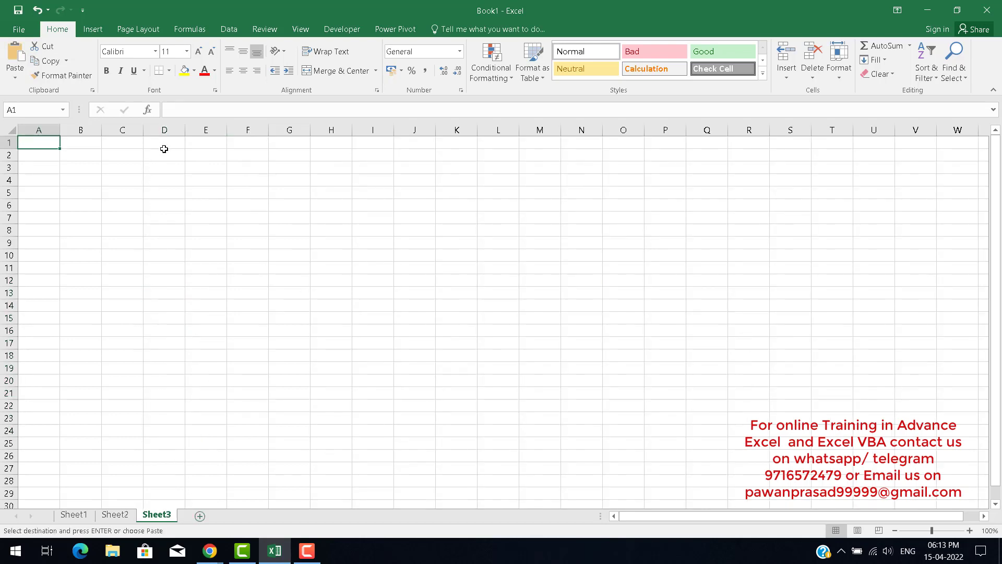
{"action": "left_click", "coordinate": [163, 144]}
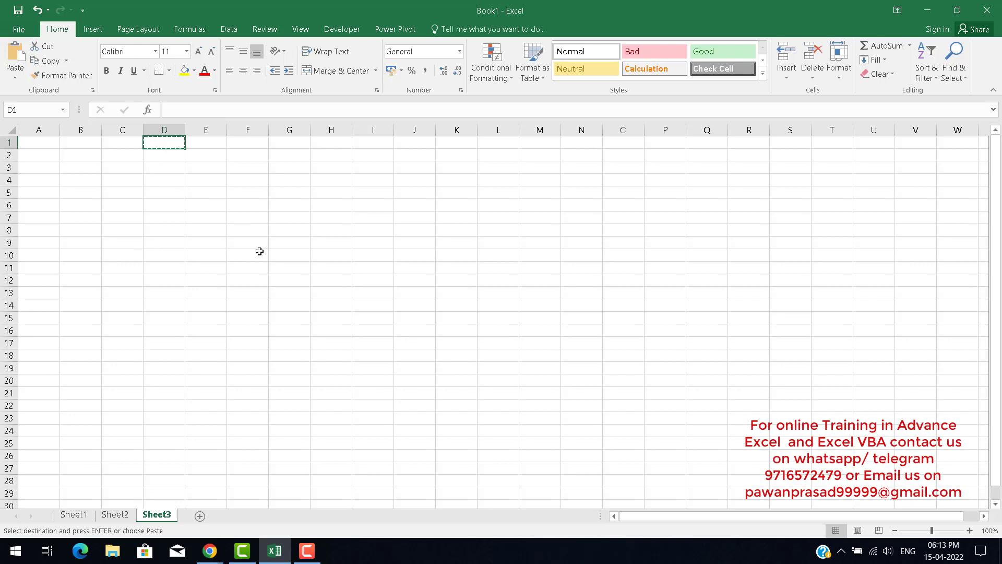
{"action": "left_click", "coordinate": [115, 516]}
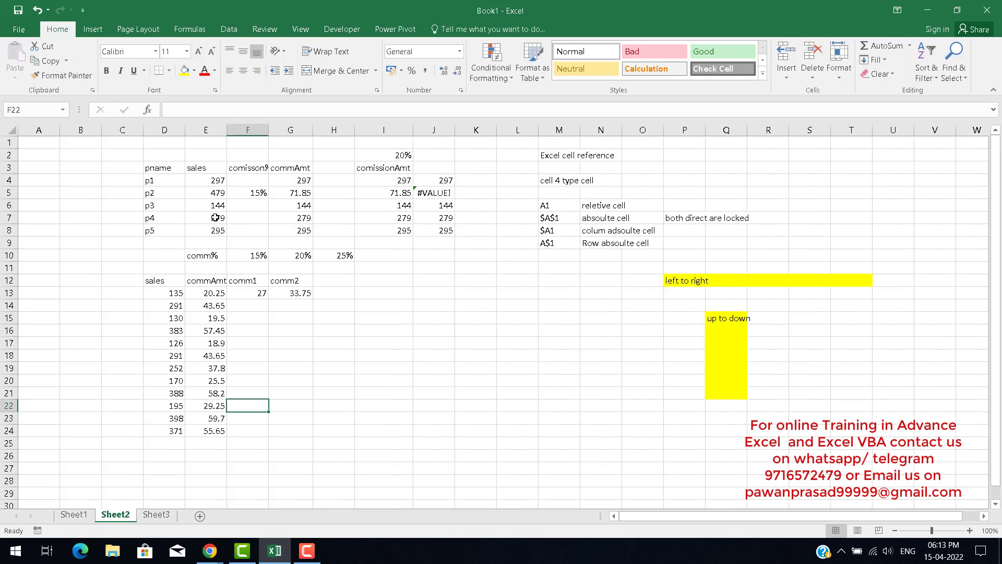
Copy the sales column with its heading from Sheet2 and paste it starting at D1 on Sheet3.
{"action": "left_click_drag", "start_coordinate": [173, 285], "coordinate": [179, 439]}
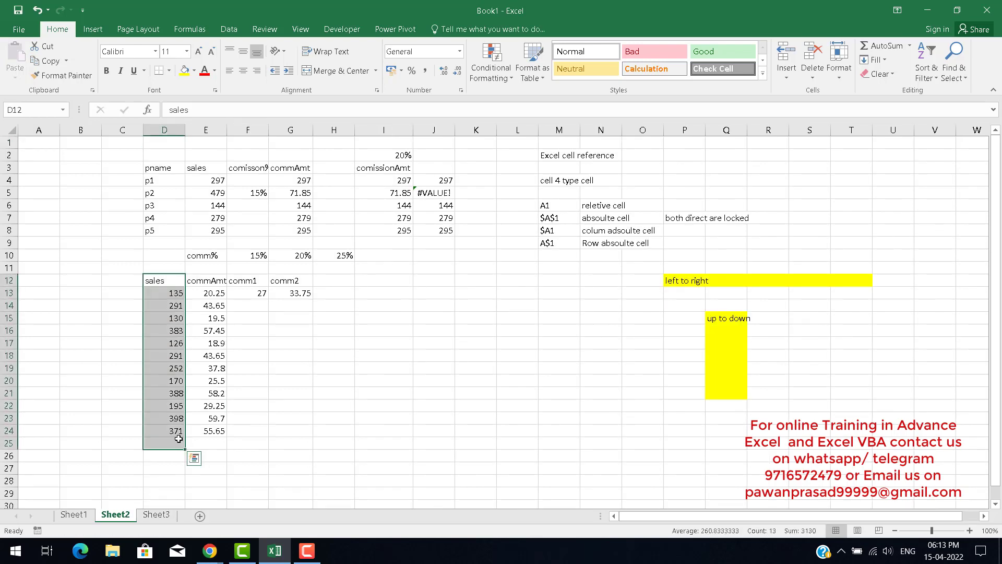
{"action": "key", "text": "ctrl+c"}
{"action": "left_click", "coordinate": [165, 516]}
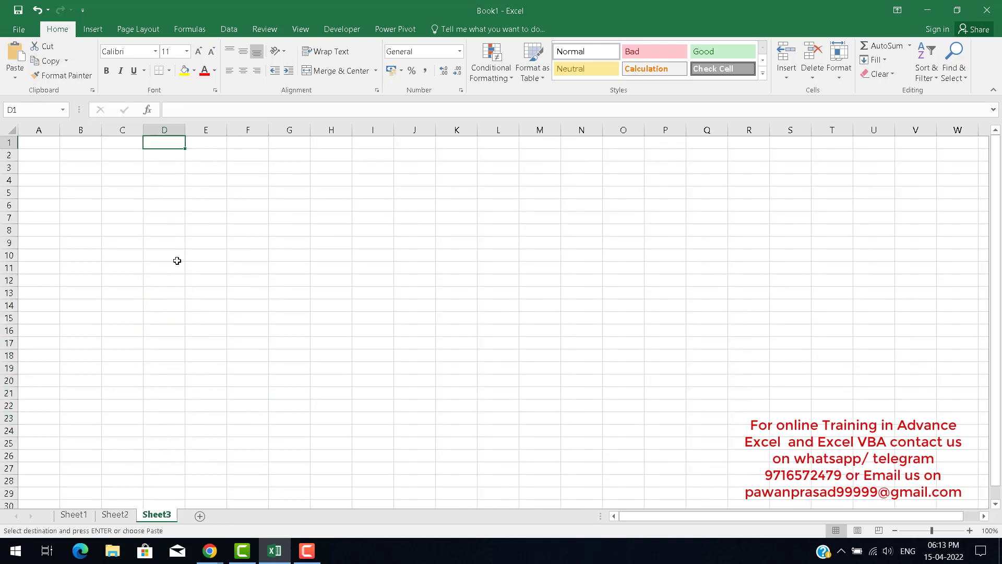
{"action": "key", "text": "ctrl+v"}
{"action": "key", "text": "Right"}
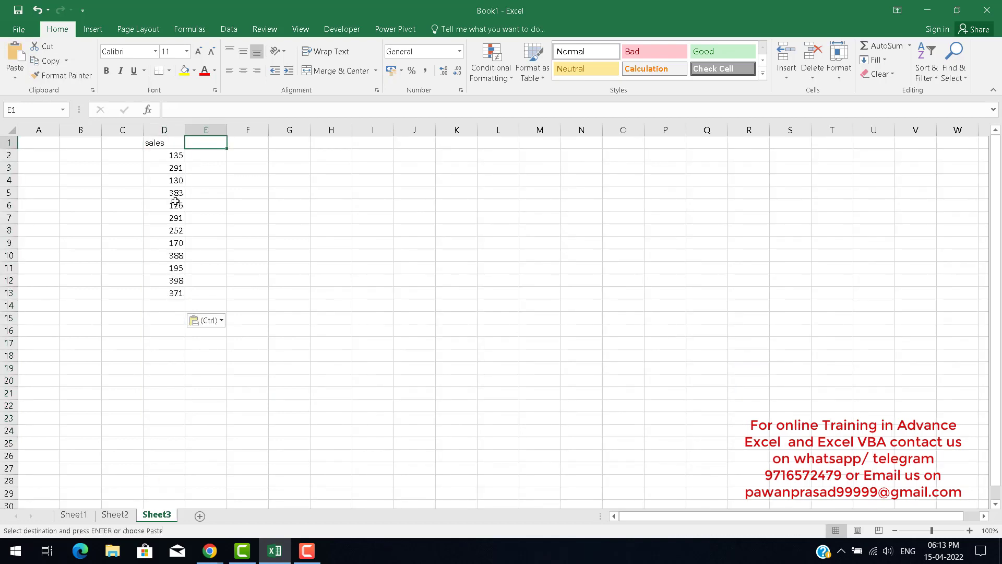
Insert three blank rows above the pasted sales list on Sheet3.
{"action": "key", "text": "Left"}
{"action": "key", "text": "shift+space"}
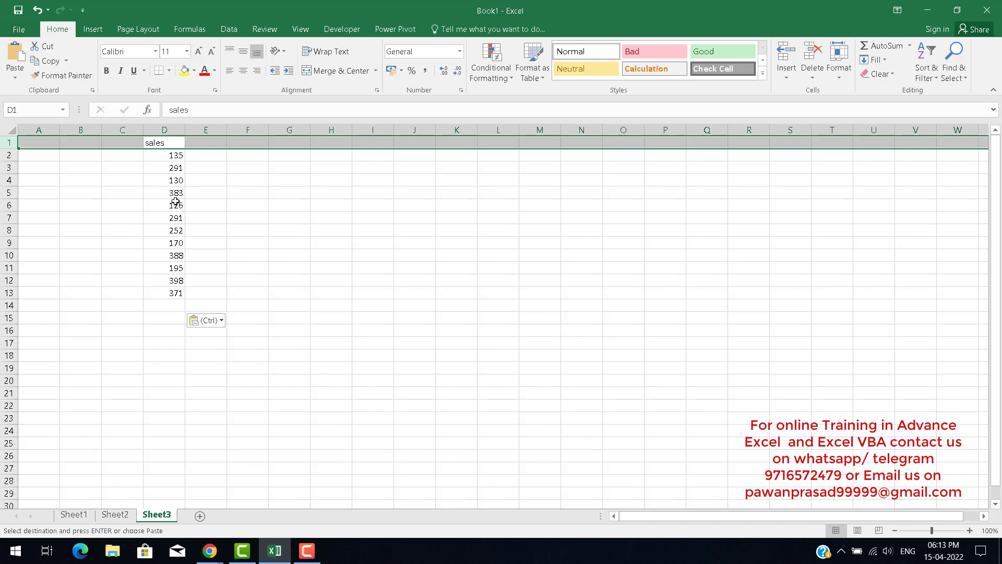
{"action": "key", "text": "ctrl+shift+plus"}
{"action": "key", "text": "ctrl+shift+plus"}
{"action": "key", "text": "ctrl+shift+plus"}
{"action": "key", "text": "Down"}
{"action": "key", "text": "Down"}
{"action": "key", "text": "Right"}
{"action": "key", "text": "Up"}
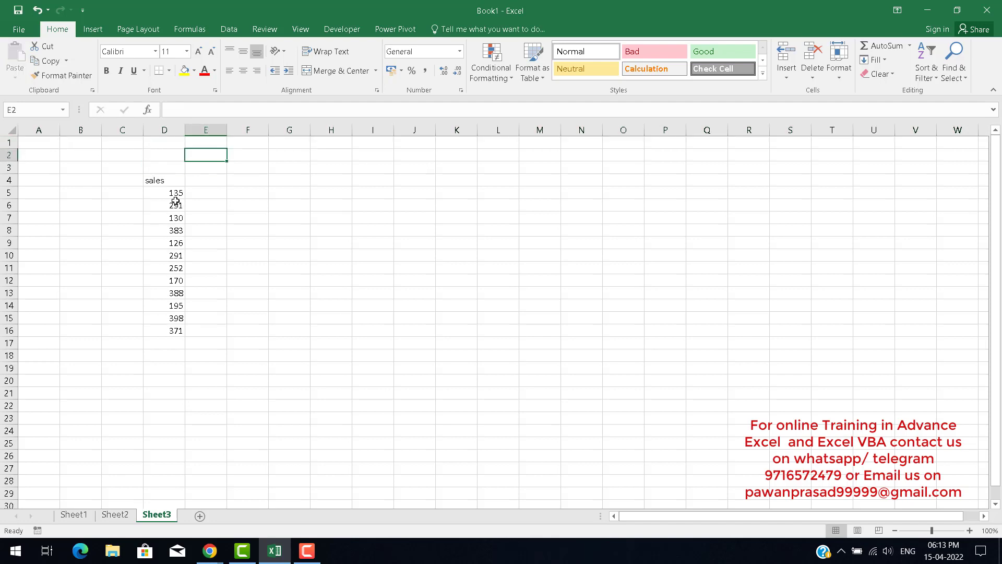
{"action": "key", "text": "Left"}
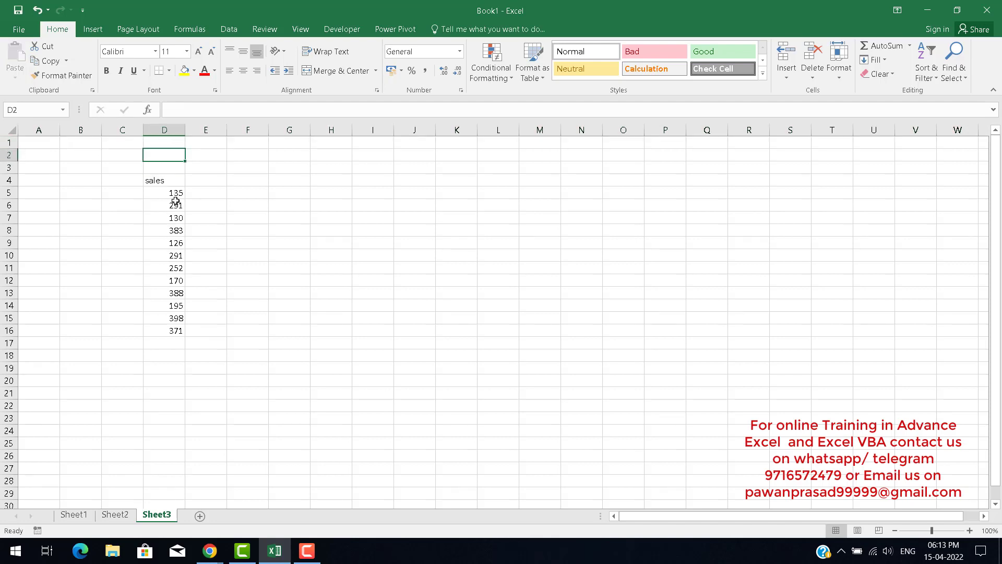
Enter the label comm in D3 and the rate 15% in E3.
{"action": "key", "text": "Down"}
{"action": "type", "text": "co"}
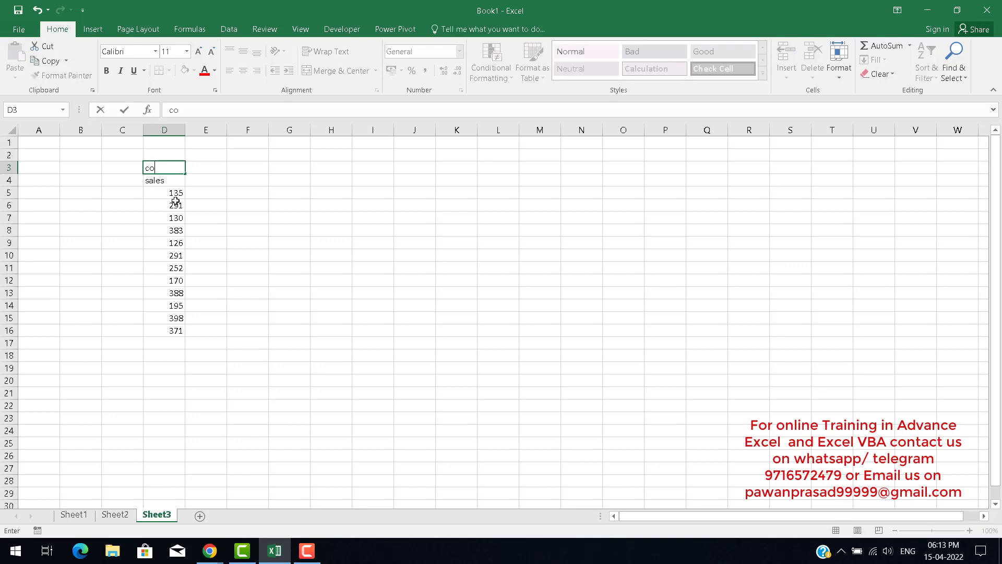
{"action": "type", "text": "mm"}
{"action": "key", "text": "Tab"}
{"action": "type", "text": "15"}
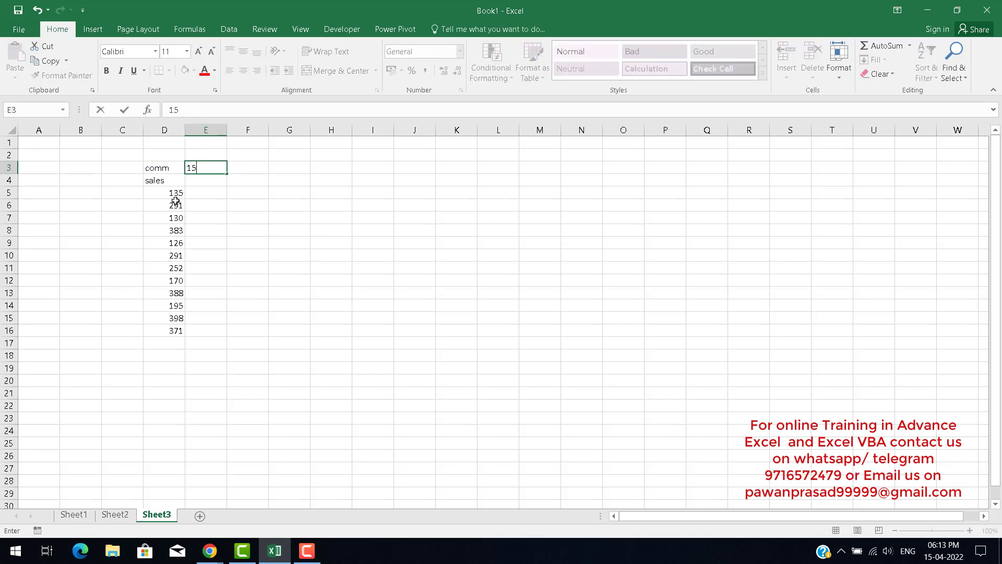
{"action": "type", "text": "%"}
{"action": "key", "text": "Tab"}
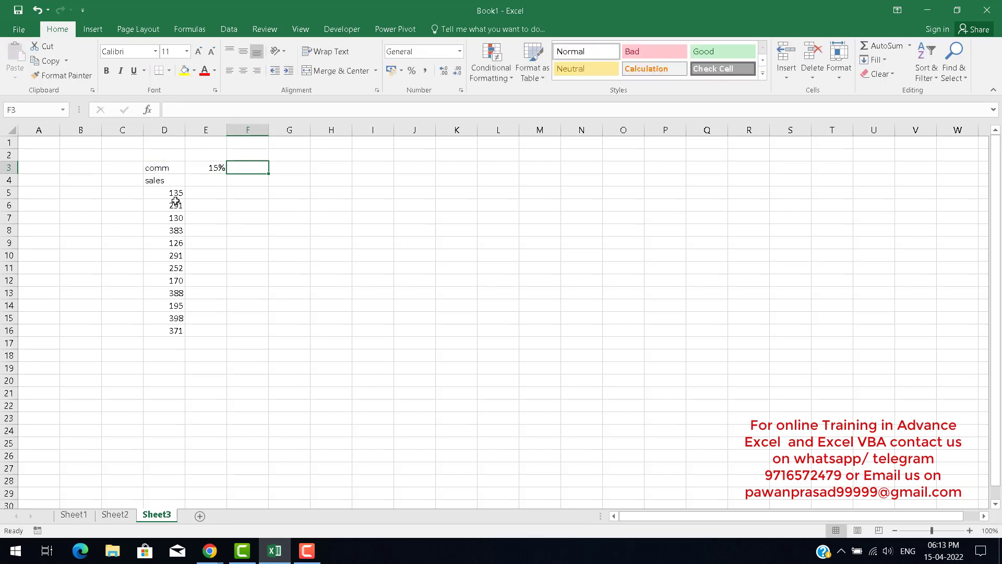
Enter the formula =E3+0.05 in F3 and fill it across to P3.
{"action": "type", "text": "=E3+5"}
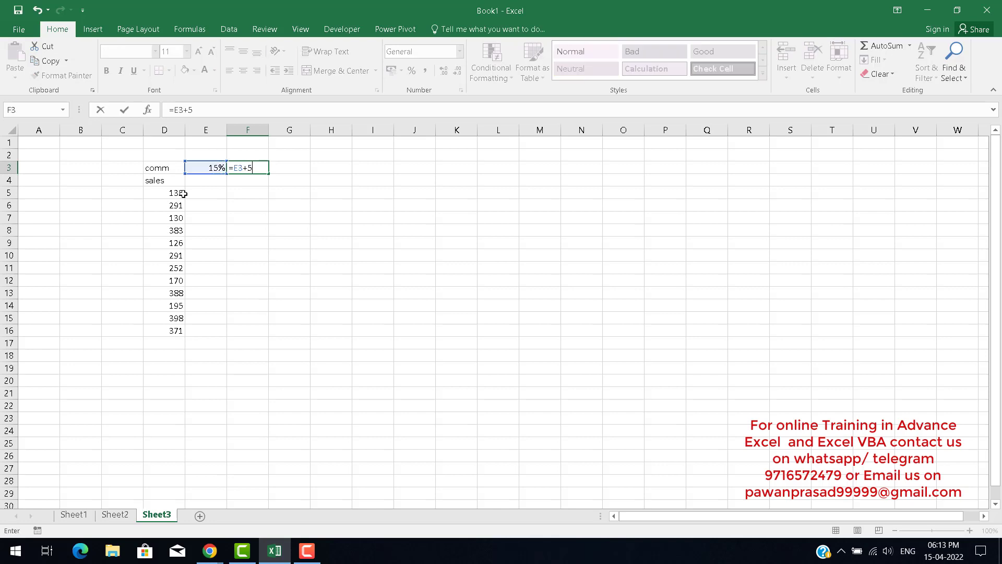
{"action": "key", "text": "F2"}
{"action": "key", "text": "BackSpace"}
{"action": "type", "text": "0.05"}
{"action": "key", "text": "ctrl+Return"}
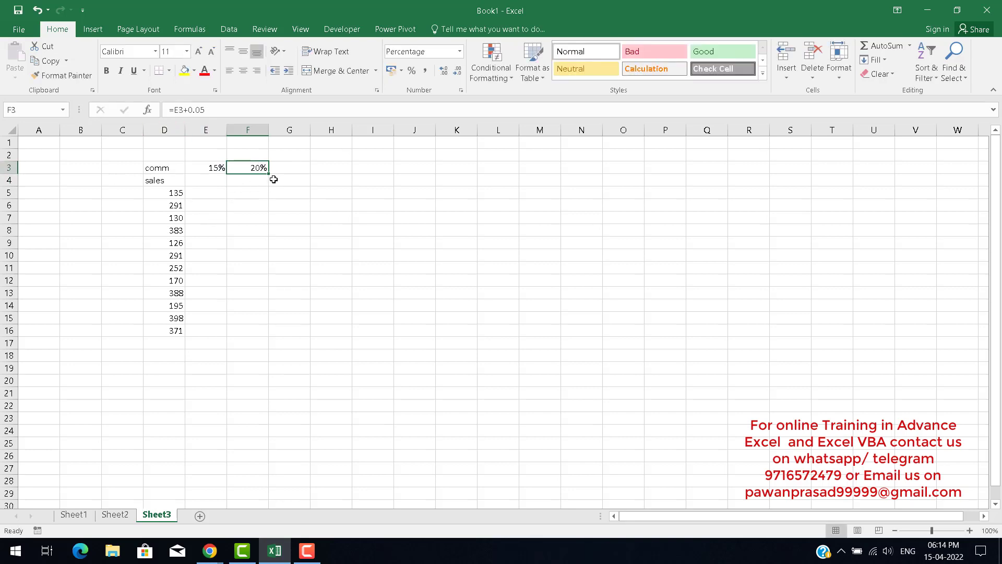
{"action": "left_click_drag", "start_coordinate": [268, 172], "coordinate": [682, 183]}
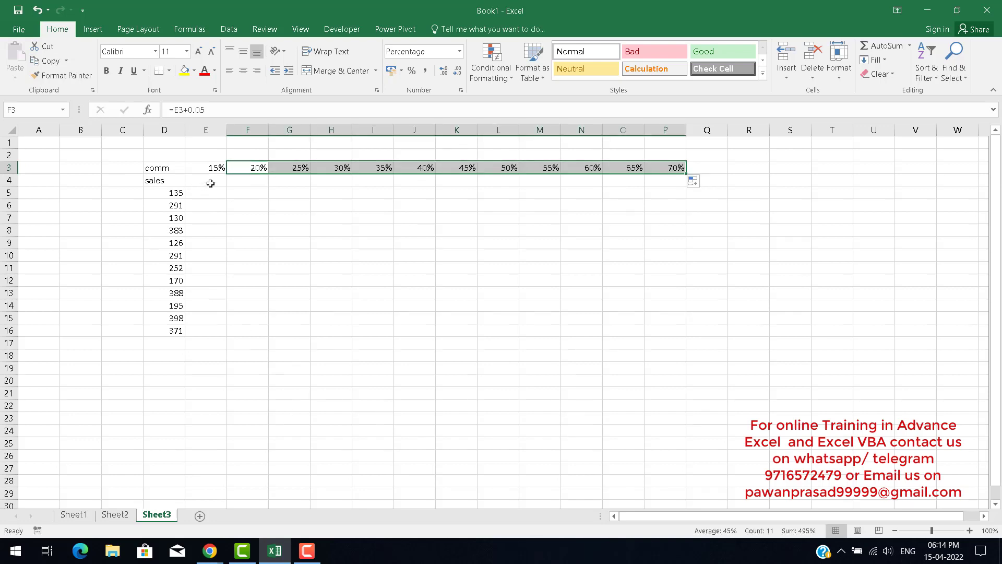
Enter the heading com1 in E4 and fill it across to P4 as a numbered series.
{"action": "left_click", "coordinate": [210, 183]}
{"action": "type", "text": "com1"}
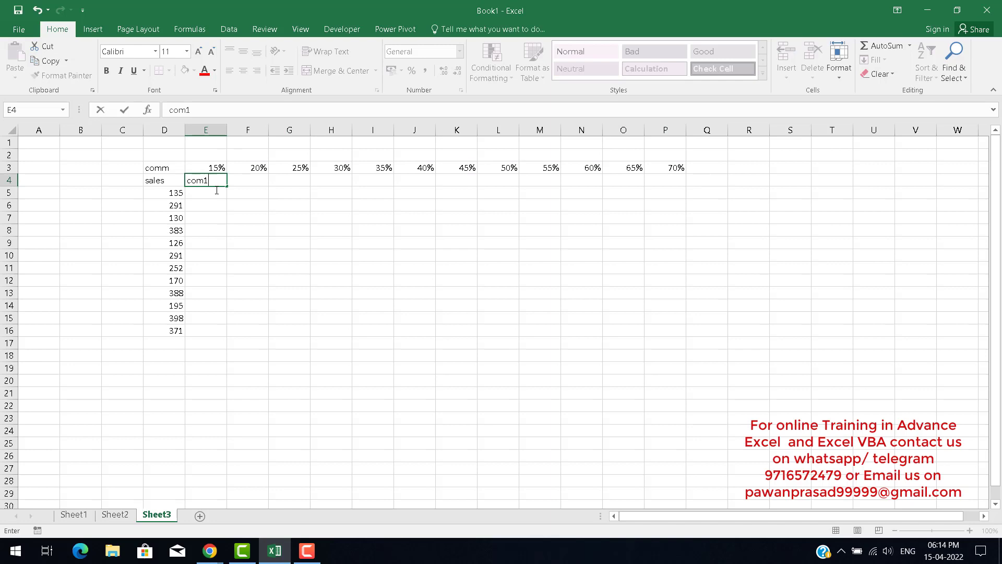
{"action": "key", "text": "Return"}
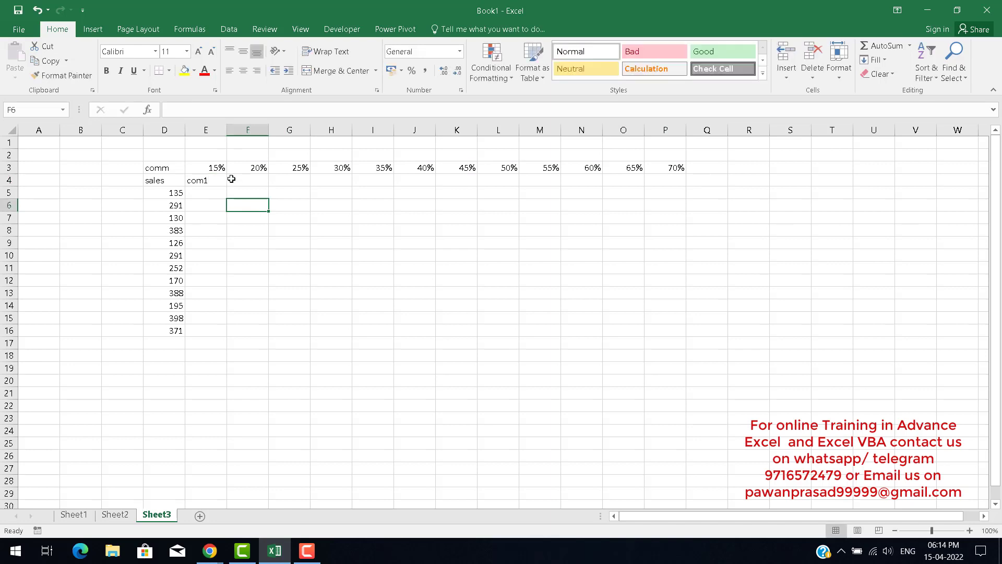
{"action": "left_click", "coordinate": [222, 182]}
{"action": "left_click_drag", "start_coordinate": [228, 186], "coordinate": [672, 197]}
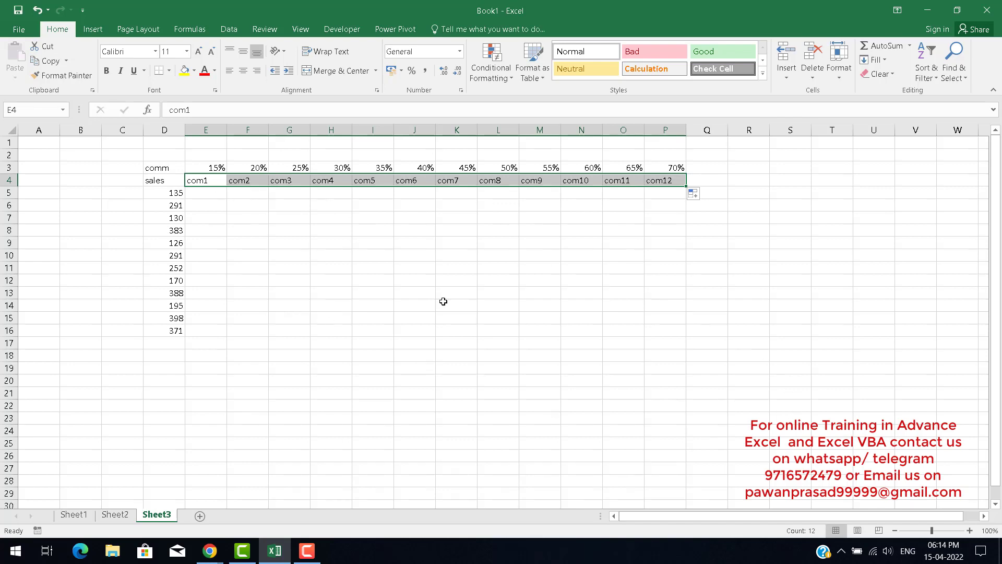
Examine the commission rate row E3:P3 and the sales list on Sheet3, comparing it with Sheet2.
{"action": "key", "text": "Up"}
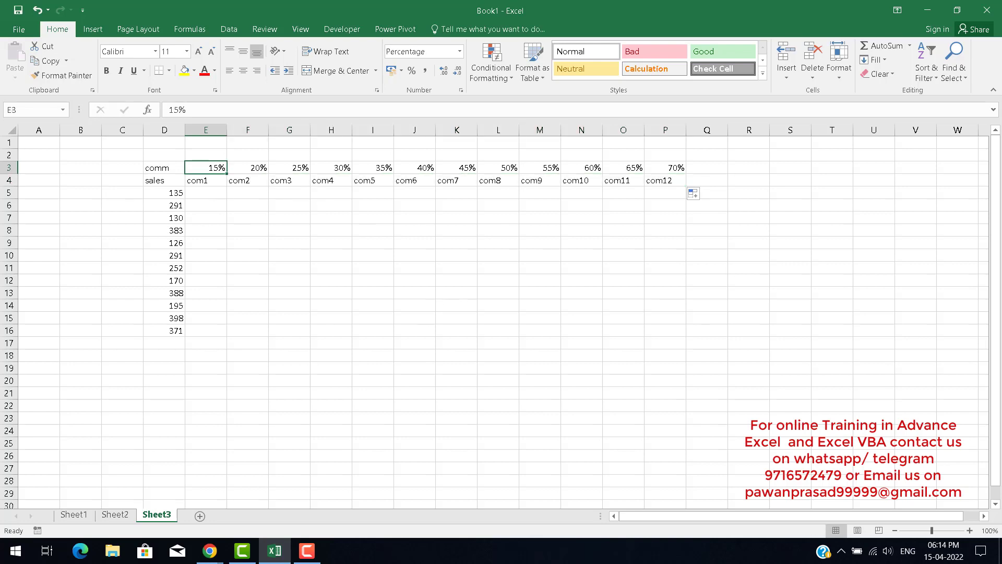
{"action": "left_click", "coordinate": [123, 516]}
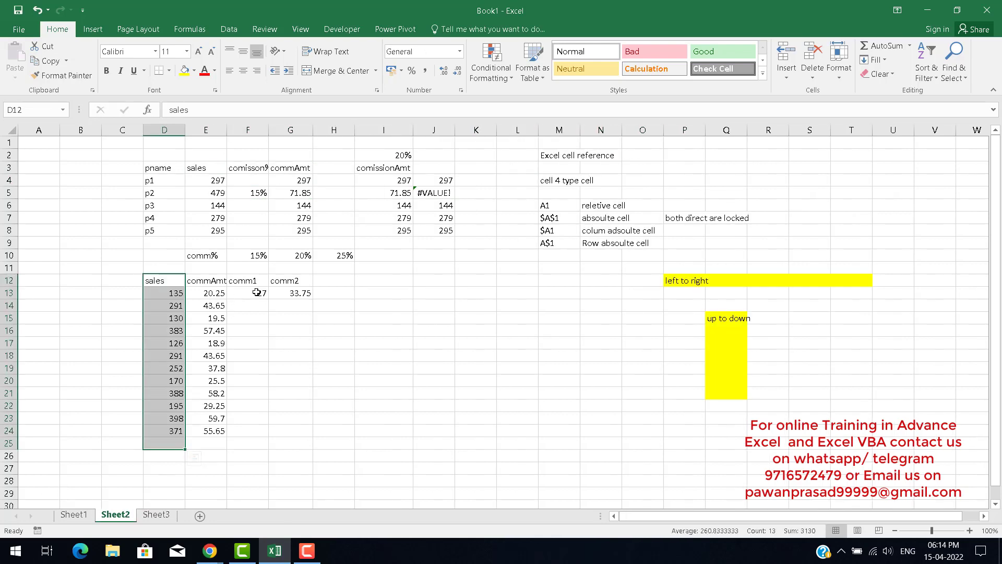
{"action": "left_click", "coordinate": [158, 516]}
{"action": "left_click", "coordinate": [242, 169]}
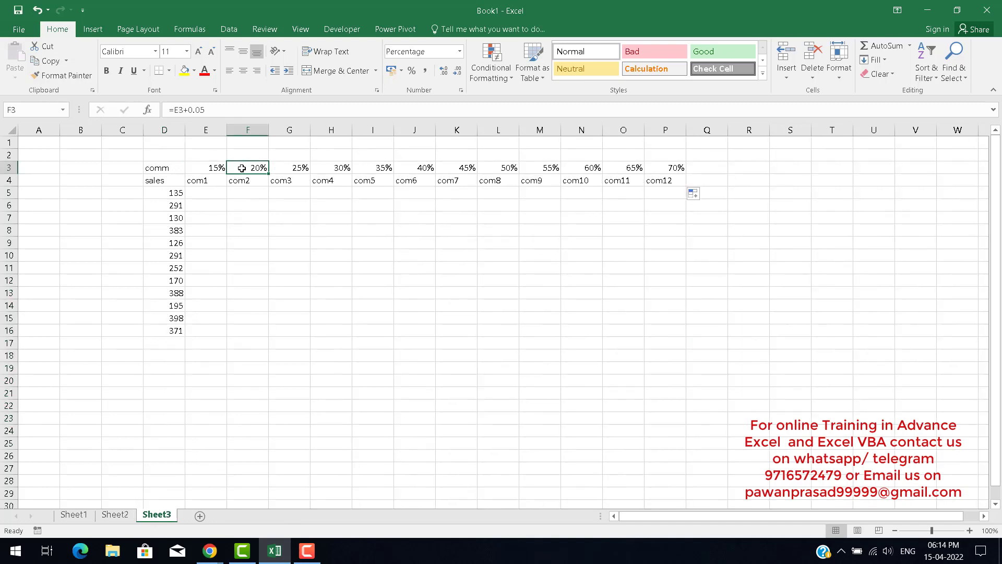
{"action": "key", "text": "Left"}
{"action": "key", "text": "shift+Right"}
{"action": "key", "text": "shift+Right"}
{"action": "key", "text": "shift+Right"}
{"action": "key", "text": "shift+Right"}
{"action": "key", "text": "shift+Right"}
{"action": "key", "text": "shift+Right"}
{"action": "key", "text": "shift+Right"}
{"action": "key", "text": "shift+Right"}
{"action": "key", "text": "shift+Right"}
{"action": "key", "text": "shift+Right"}
{"action": "key", "text": "shift+Right"}
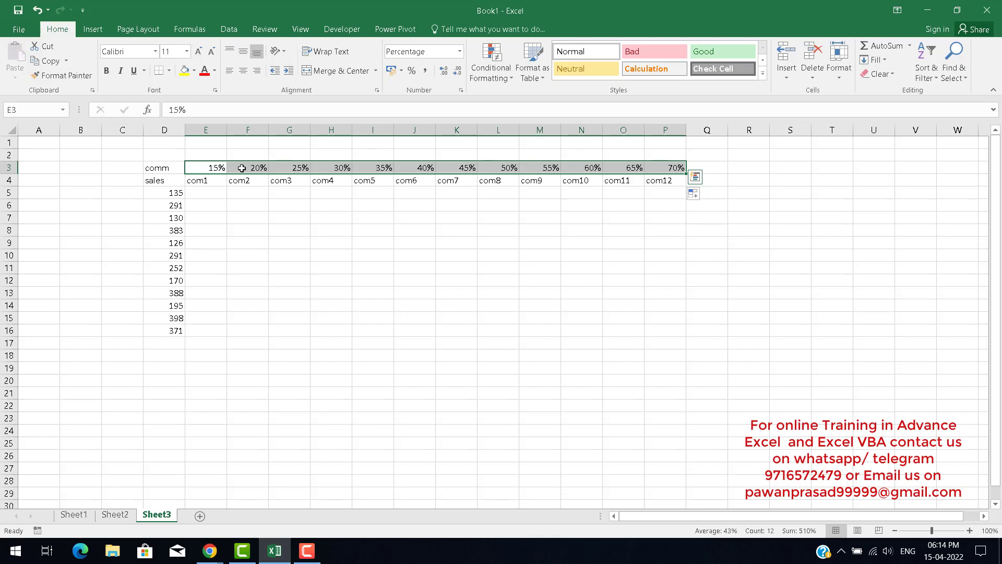
{"action": "key", "text": "Down"}
{"action": "key", "text": "Down"}
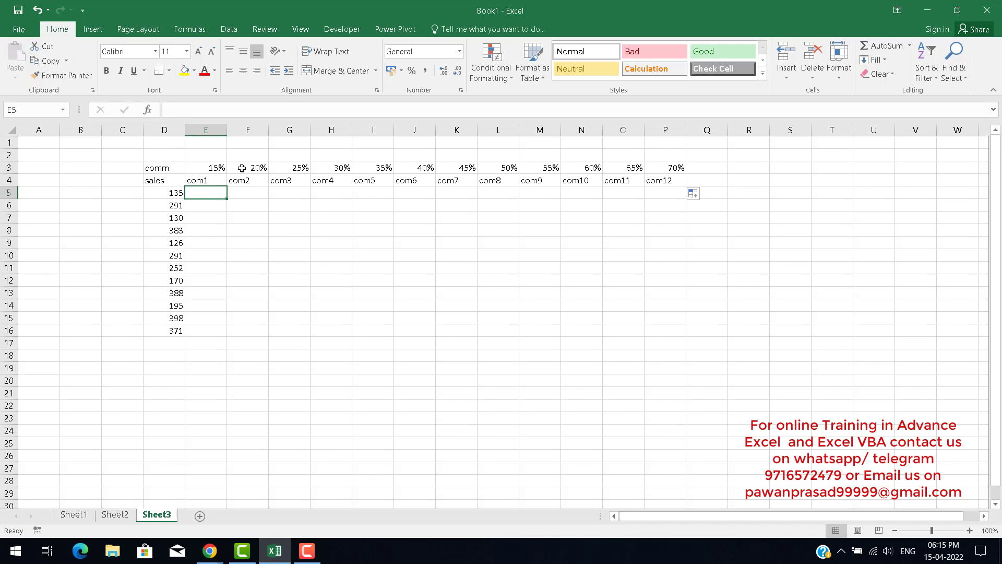
{"action": "type", "text": "="}
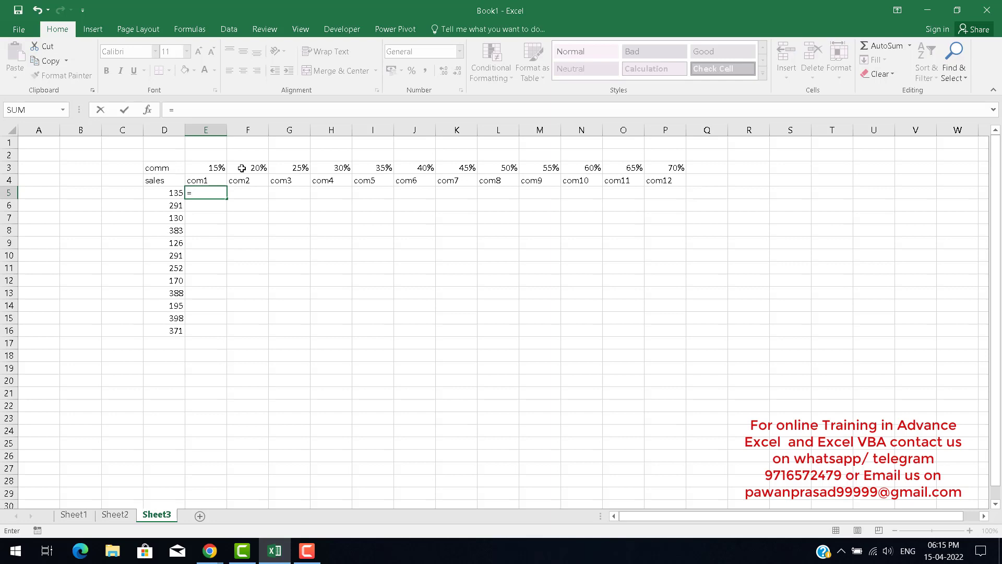
{"action": "key", "text": "Escape"}
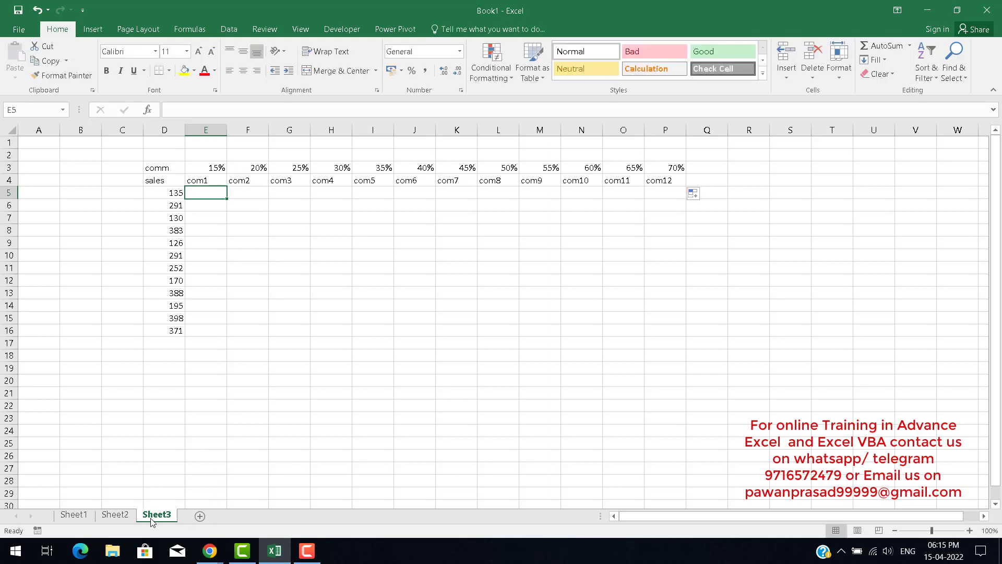
Review the relative and absolute cell reference notes on Sheet2.
{"action": "left_click", "coordinate": [115, 515]}
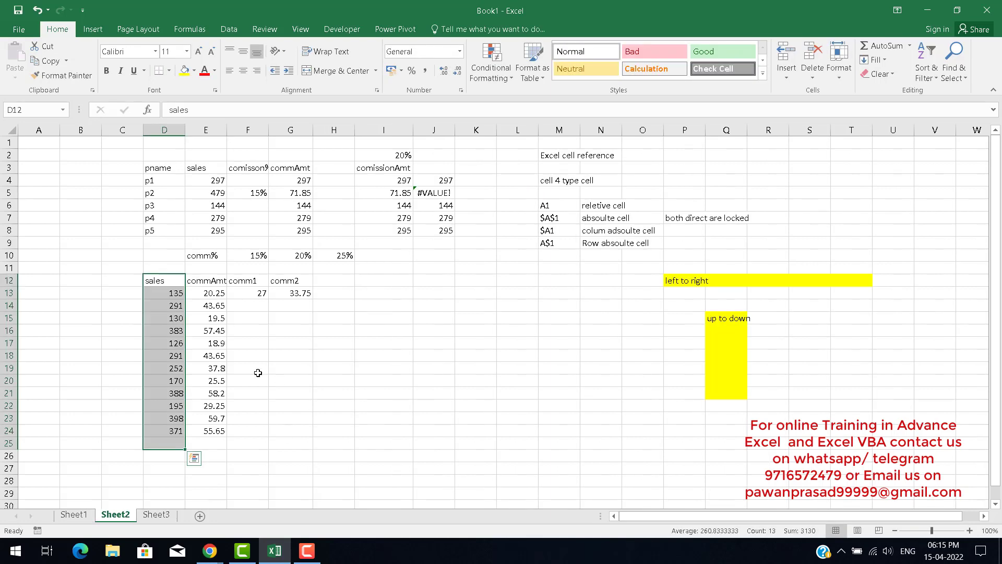
{"action": "left_click", "coordinate": [556, 212]}
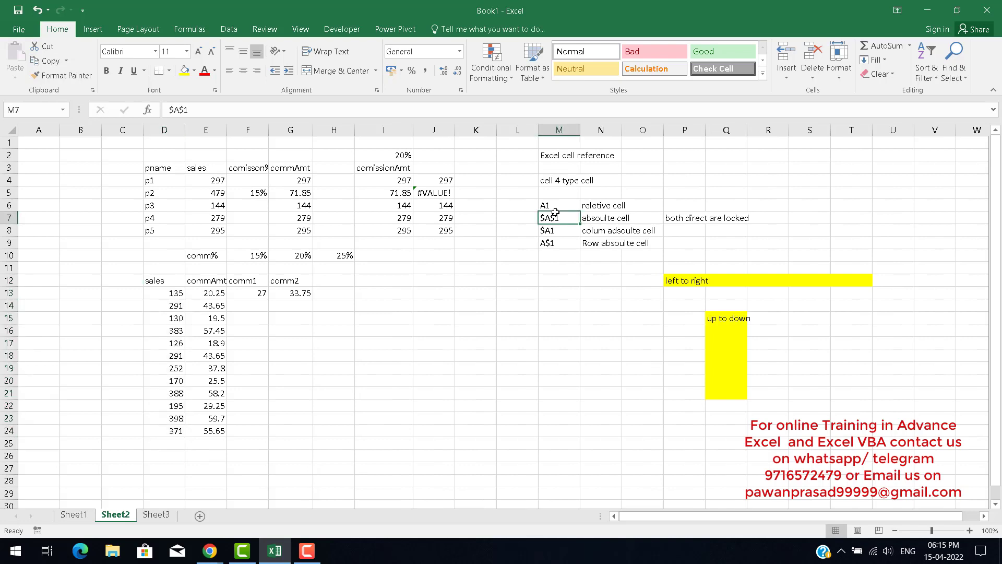
{"action": "left_click", "coordinate": [549, 233]}
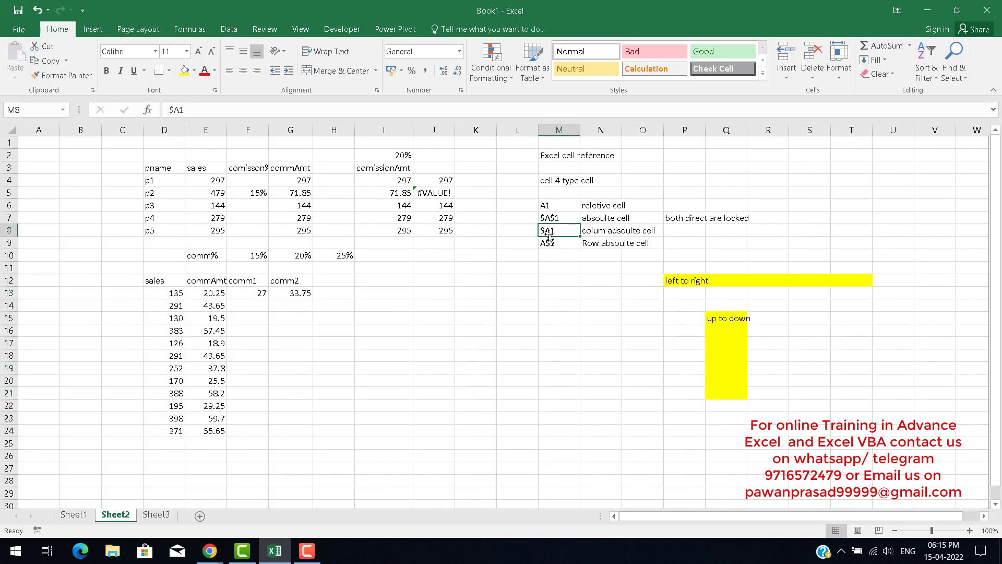
{"action": "left_click", "coordinate": [546, 241]}
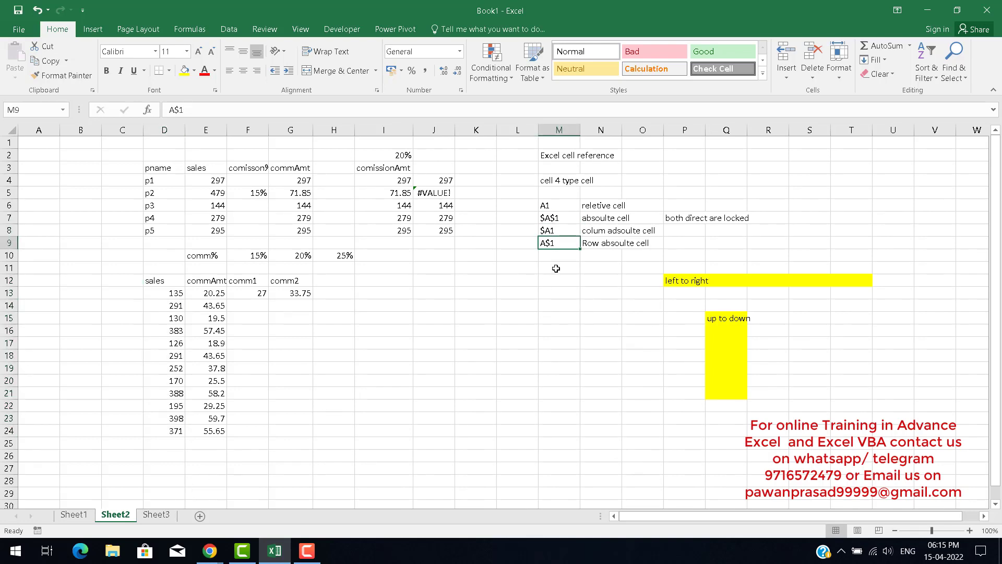
{"action": "left_click", "coordinate": [596, 231]}
{"action": "left_click_drag", "start_coordinate": [596, 231], "coordinate": [596, 244]}
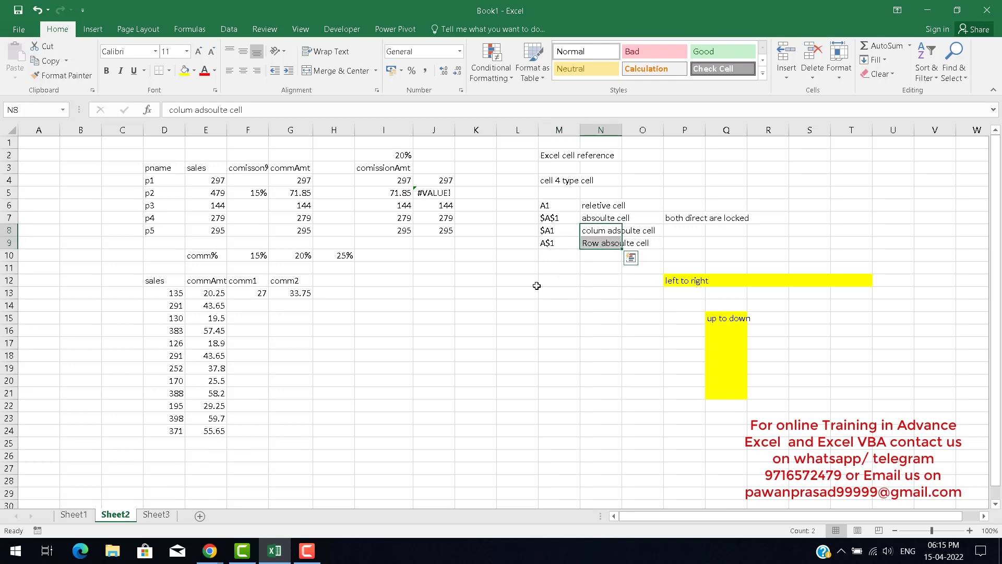
{"action": "left_click", "coordinate": [157, 515]}
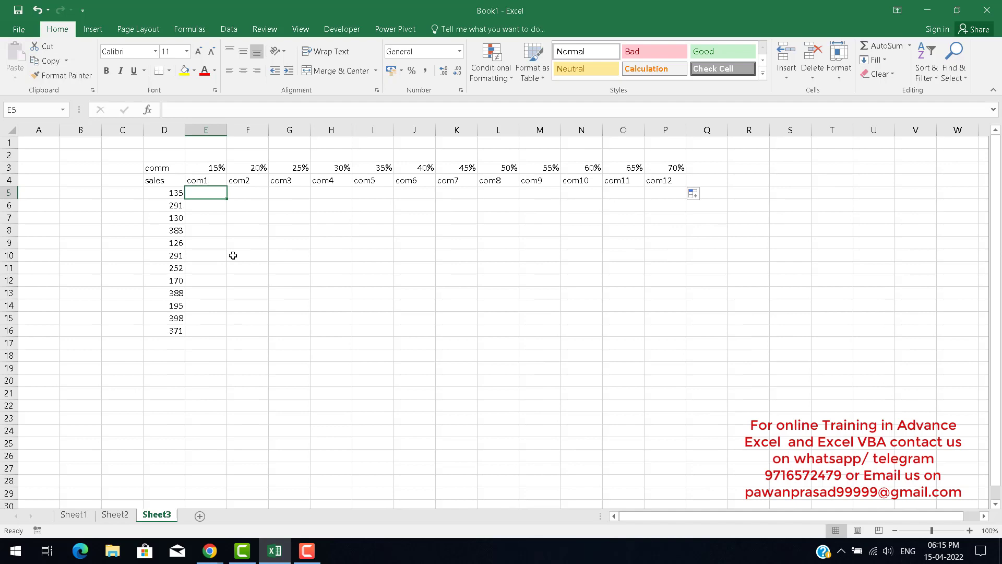
{"action": "type", "text": "="}
{"action": "key", "text": "Left"}
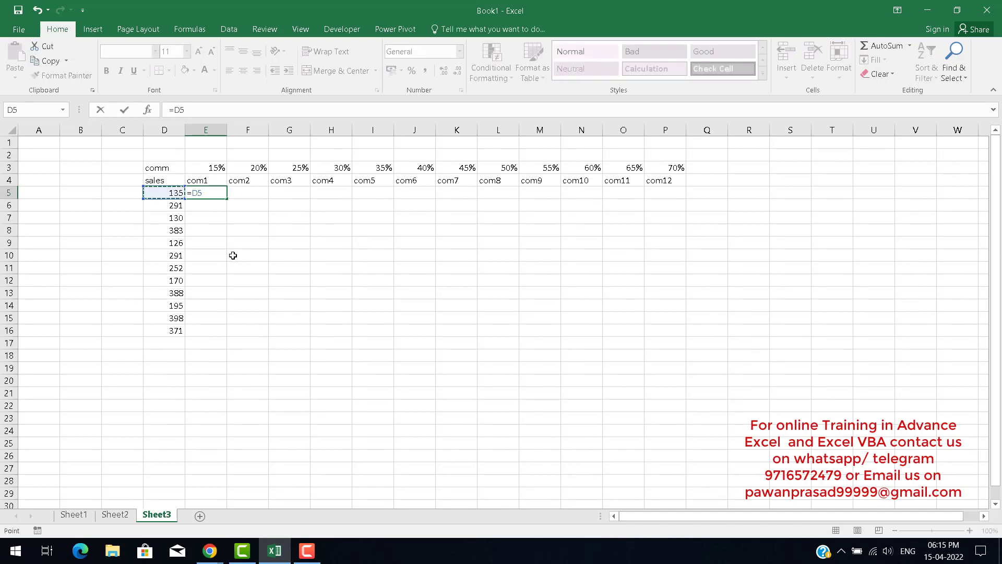
{"action": "key", "text": "Escape"}
{"action": "key", "text": "Left"}
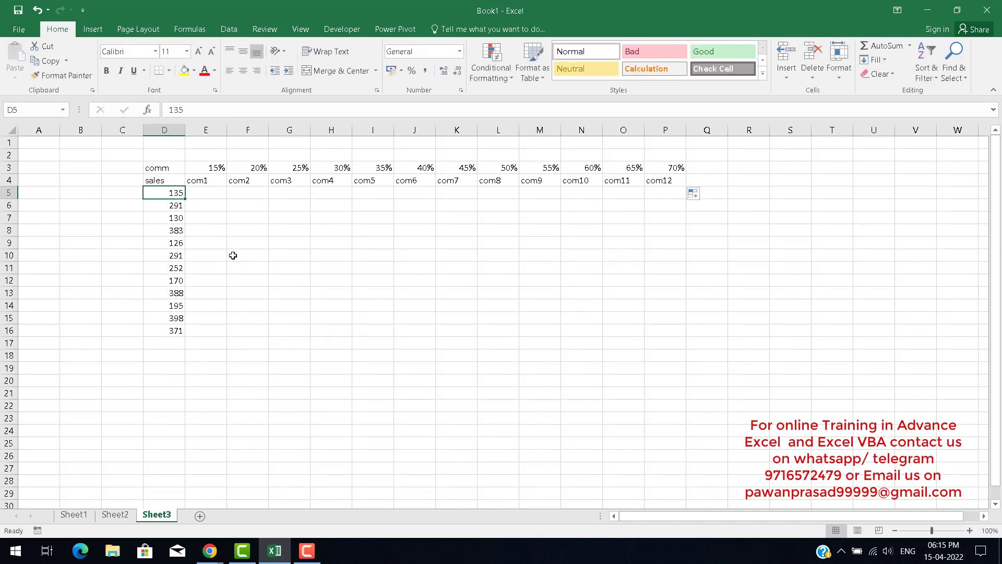
Examine the sales values in column D and the commission rate cells in row 3 on Sheet3.
{"action": "left_click", "coordinate": [170, 229]}
{"action": "left_click_drag", "start_coordinate": [170, 195], "coordinate": [169, 330]}
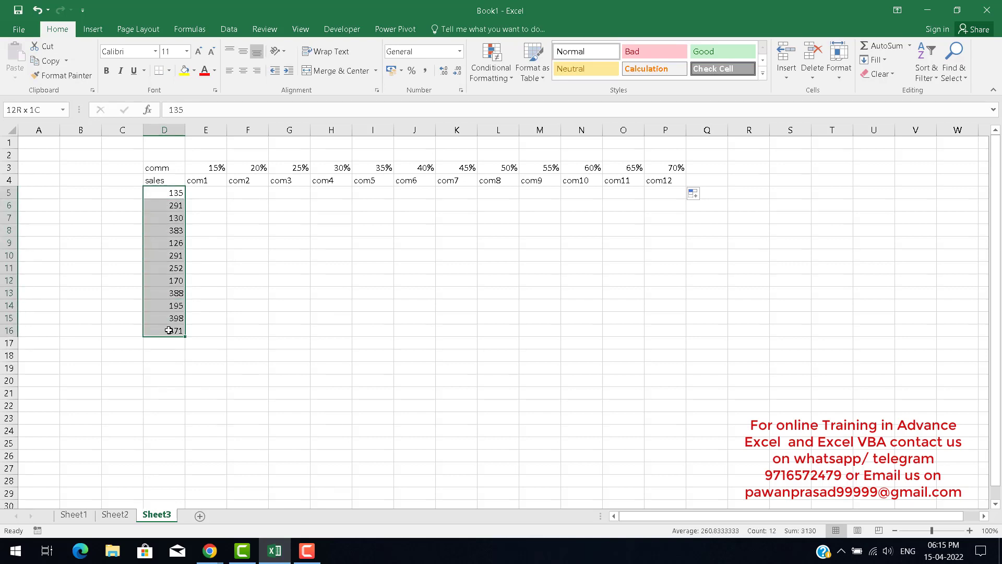
{"action": "left_click", "coordinate": [171, 194]}
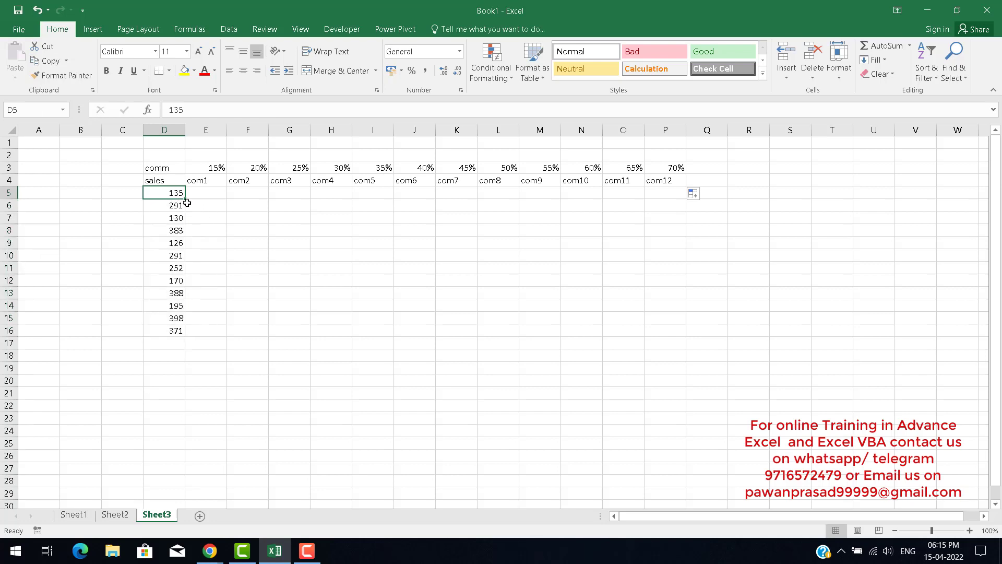
{"action": "left_click", "coordinate": [166, 205]}
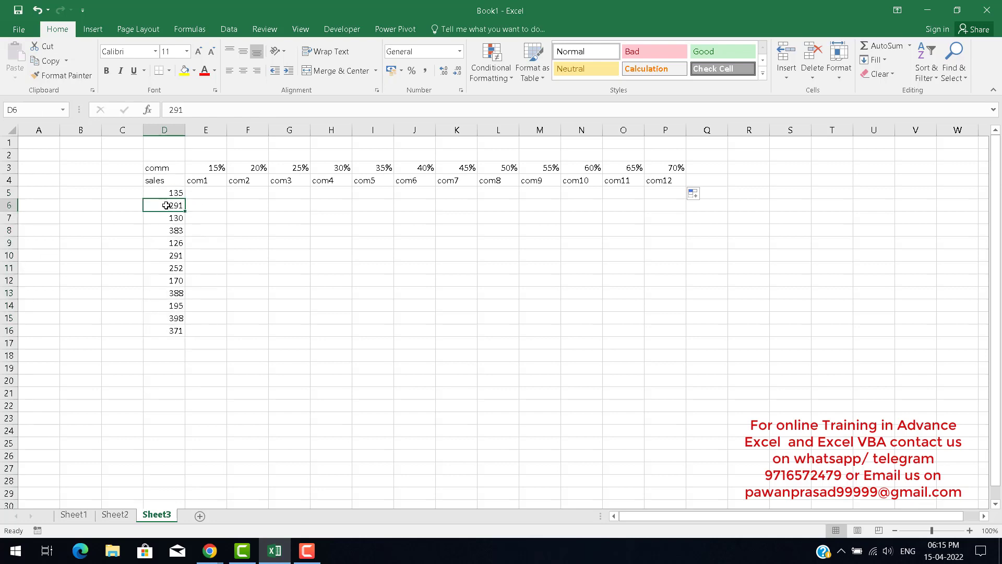
{"action": "left_click", "coordinate": [166, 217]}
{"action": "left_click", "coordinate": [162, 233]}
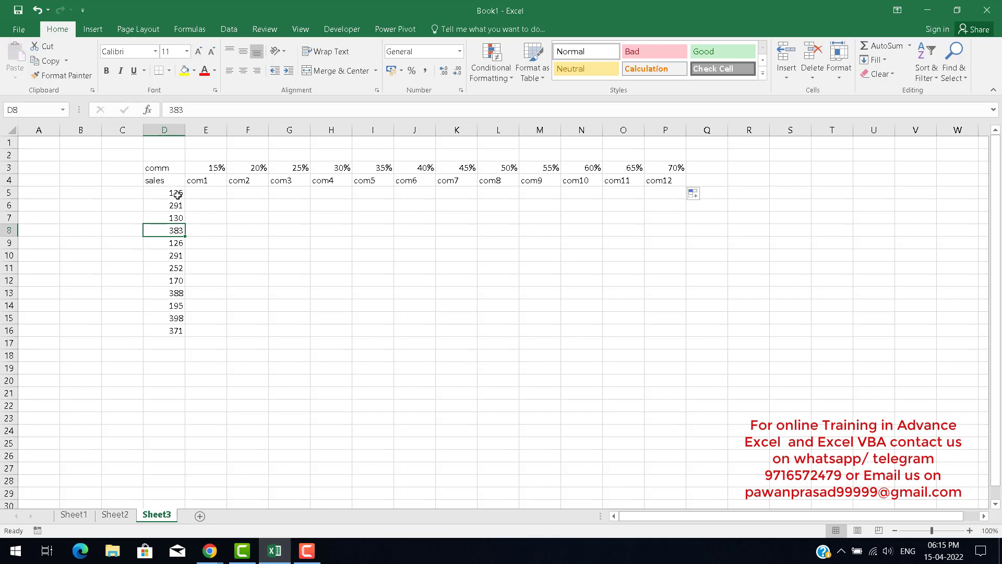
{"action": "left_click", "coordinate": [213, 165]}
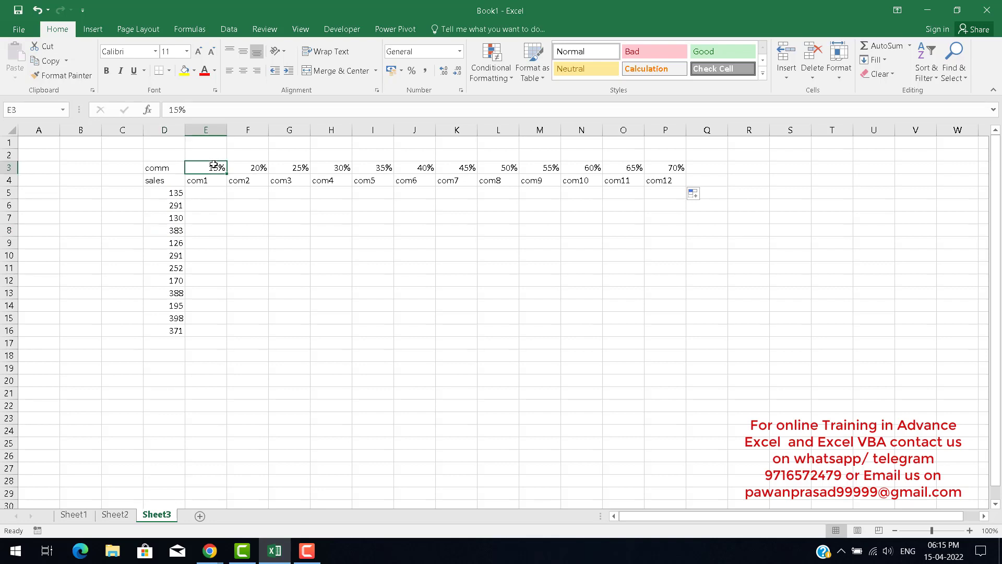
{"action": "left_click", "coordinate": [250, 167]}
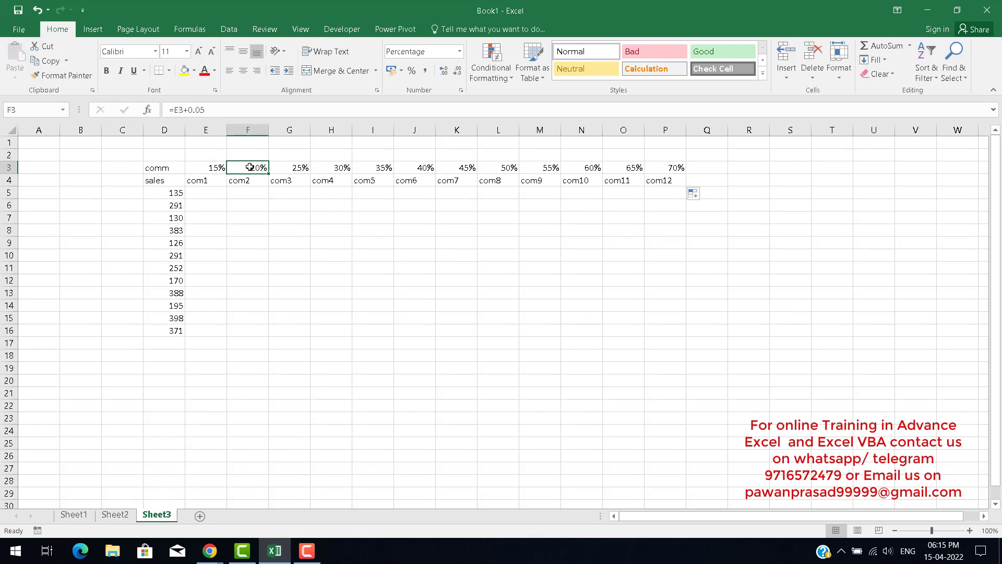
{"action": "left_click", "coordinate": [301, 168]}
{"action": "left_click", "coordinate": [175, 199]}
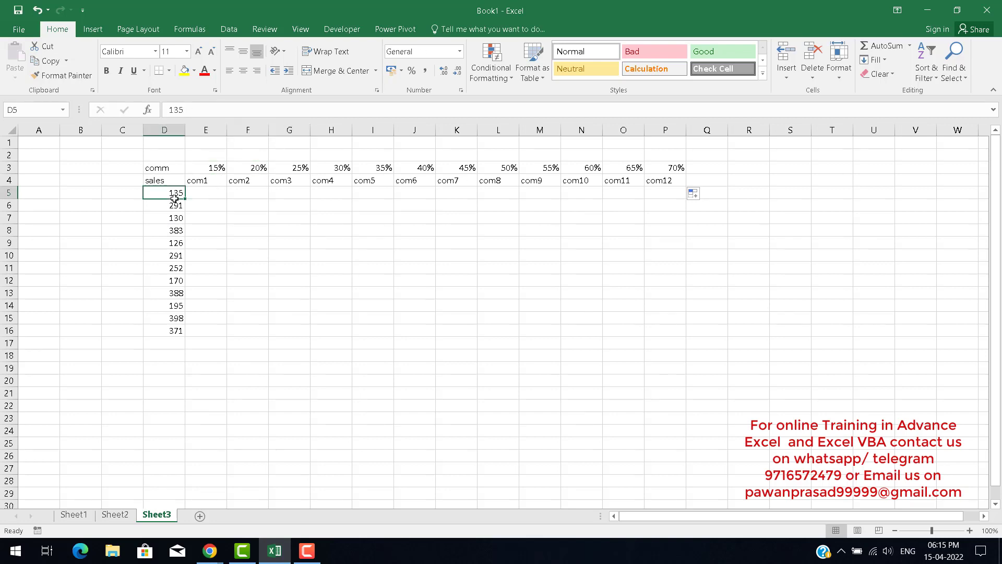
{"action": "left_click", "coordinate": [217, 167]}
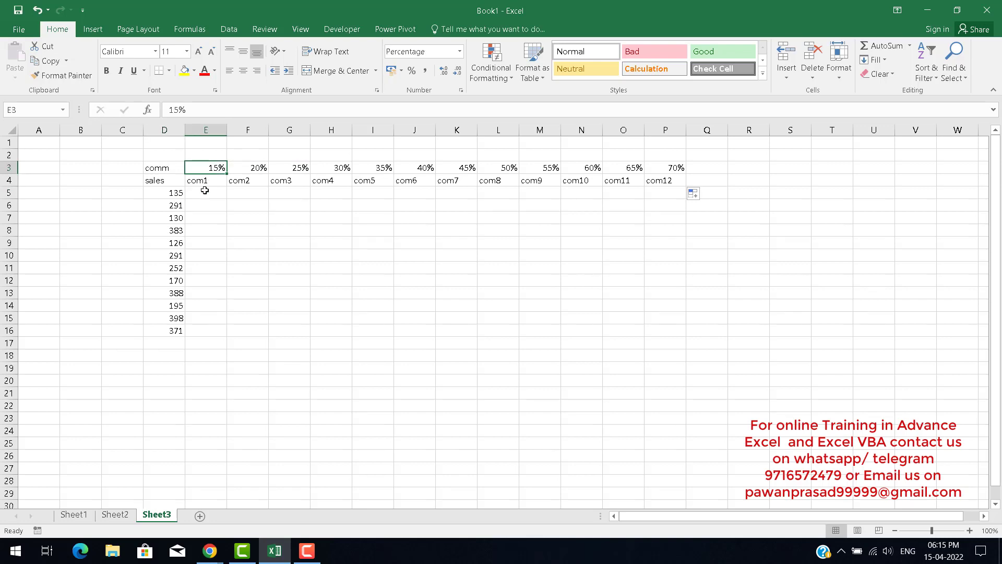
{"action": "left_click", "coordinate": [167, 195]}
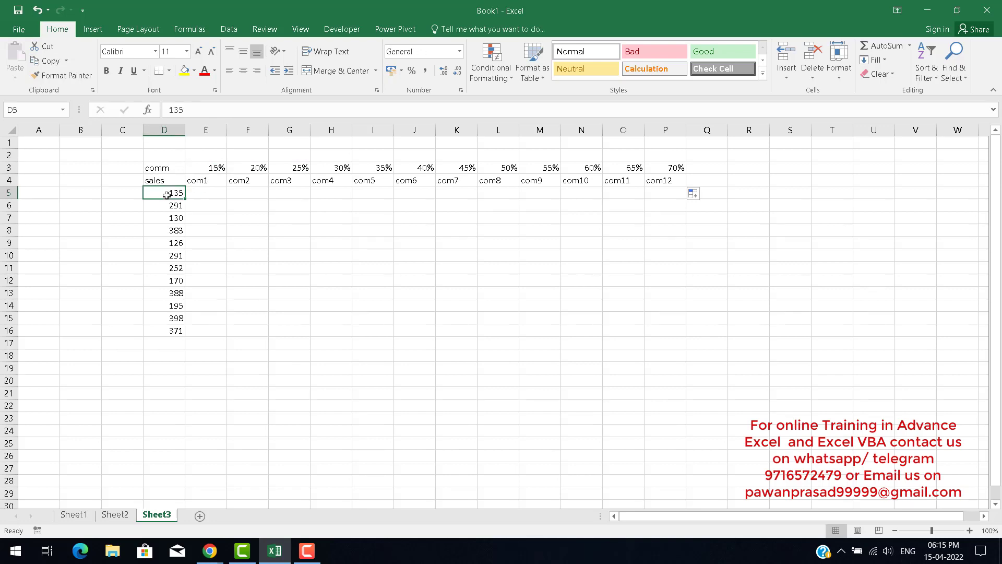
{"action": "left_click", "coordinate": [256, 167]}
{"action": "left_click", "coordinate": [249, 194]}
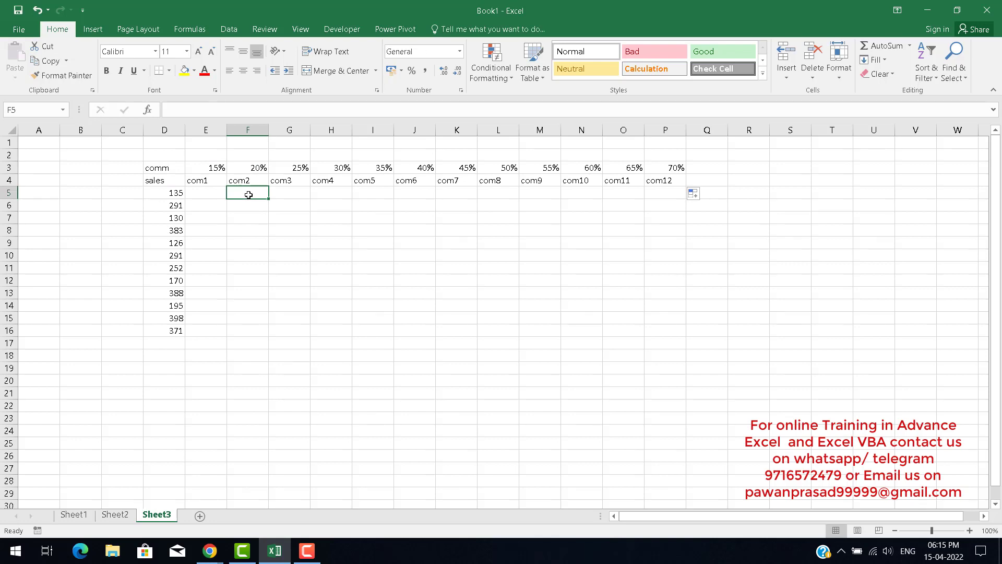
{"action": "left_click", "coordinate": [173, 194]}
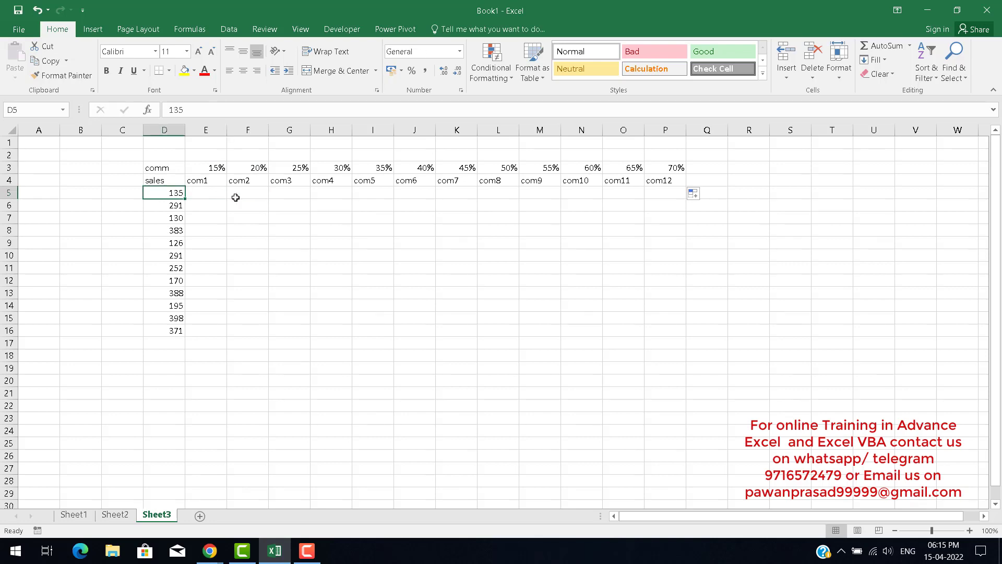
{"action": "left_click", "coordinate": [295, 170]}
{"action": "left_click", "coordinate": [293, 192]}
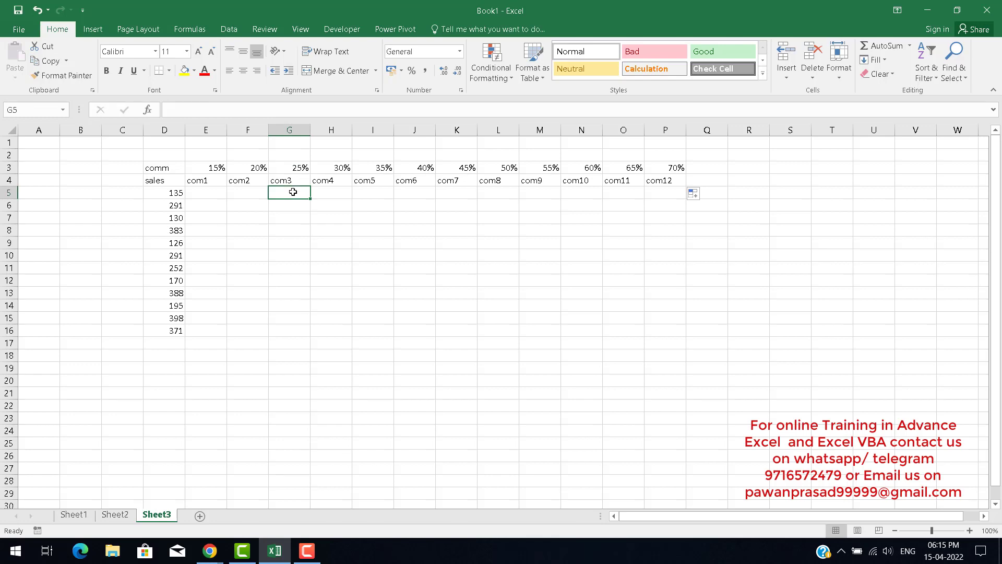
{"action": "left_click_drag", "start_coordinate": [215, 167], "coordinate": [665, 168]}
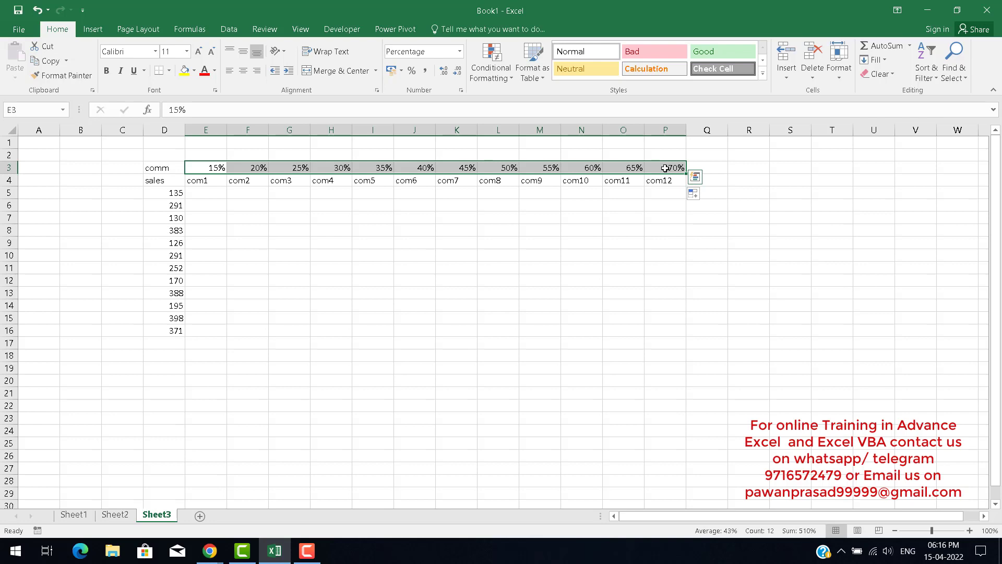
{"action": "left_click_drag", "start_coordinate": [166, 193], "coordinate": [178, 331]}
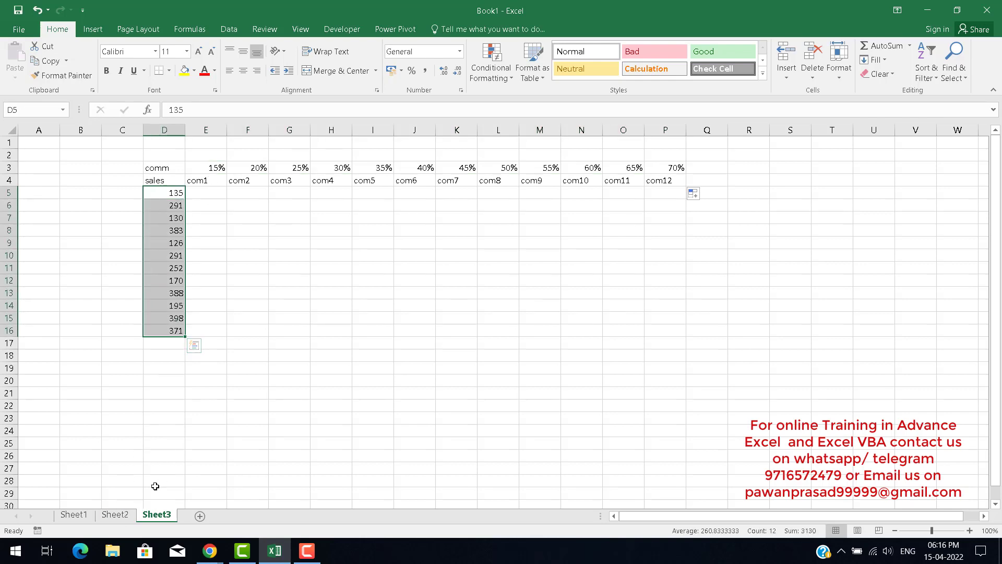
Review the highlighted left-to-right and up-to-down example areas on Sheet2.
{"action": "left_click", "coordinate": [116, 515]}
{"action": "left_click", "coordinate": [676, 281]}
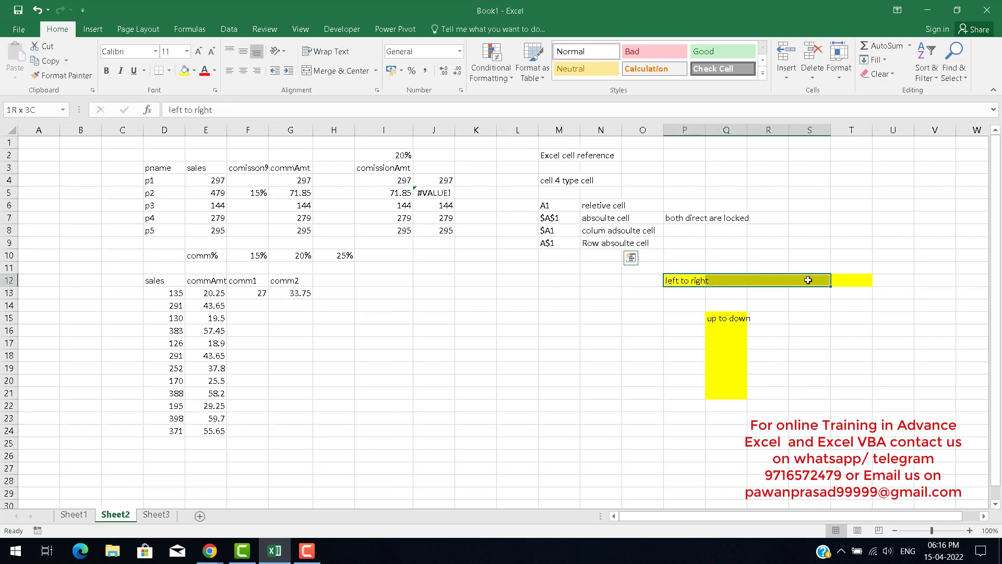
{"action": "left_click_drag", "start_coordinate": [726, 320], "coordinate": [724, 396]}
{"action": "left_click", "coordinate": [156, 515]}
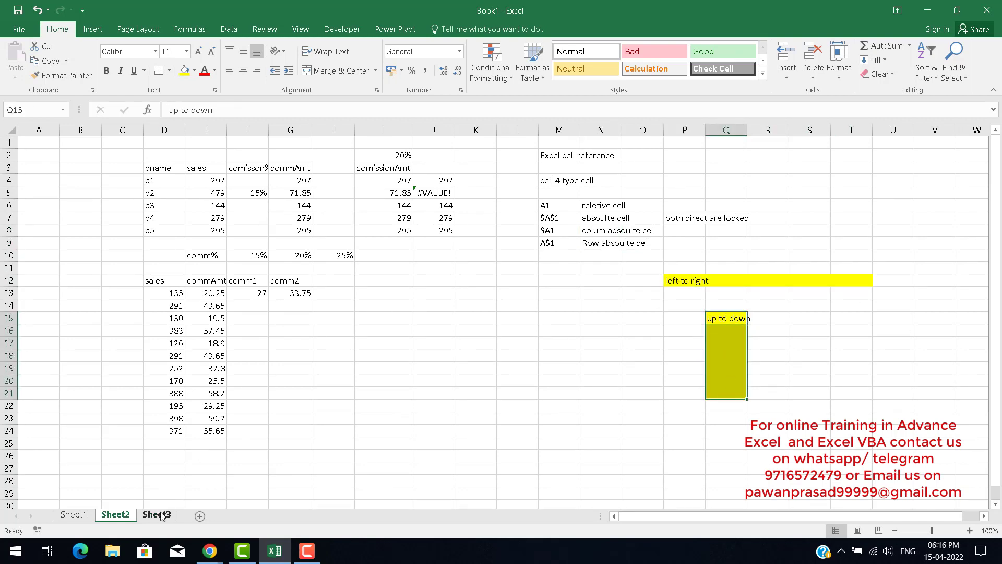
Enter the formula =D5*E3 in E5 on Sheet3 to calculate the first commission amount.
{"action": "left_click", "coordinate": [201, 195]}
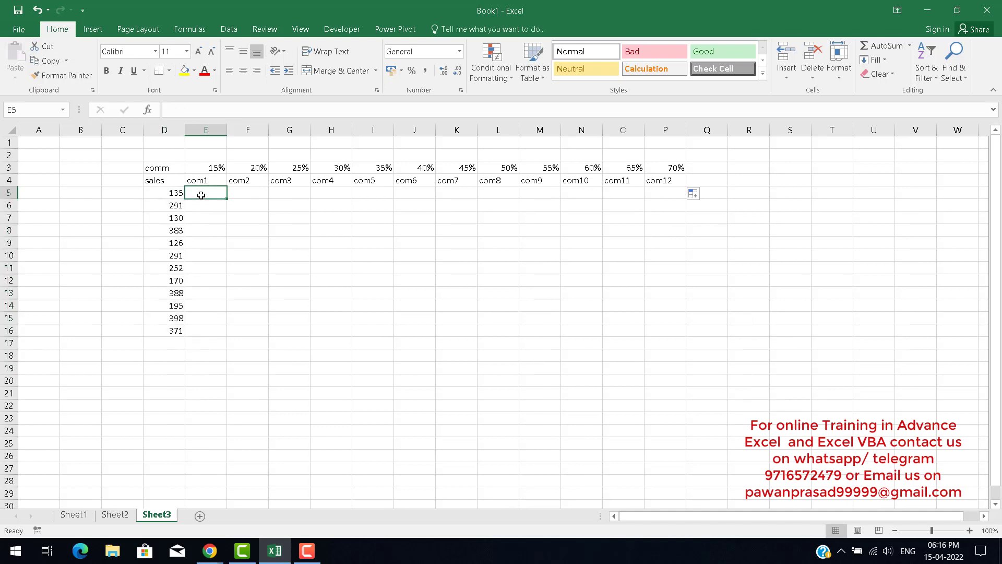
{"action": "type", "text": "="}
{"action": "key", "text": "Up"}
{"action": "key", "text": "Left"}
{"action": "key", "text": "Down"}
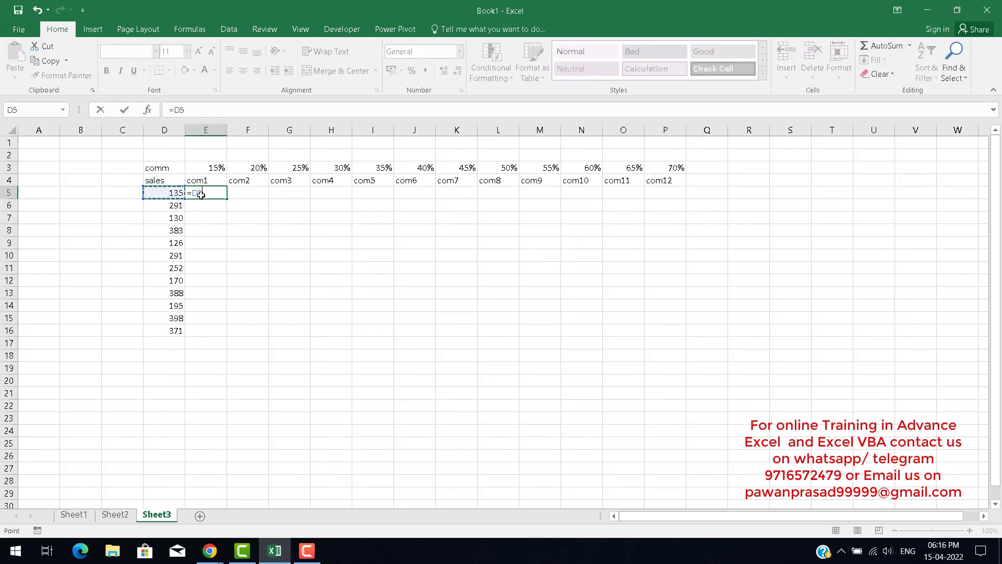
{"action": "type", "text": "*"}
{"action": "key", "text": "Up"}
{"action": "key", "text": "Up"}
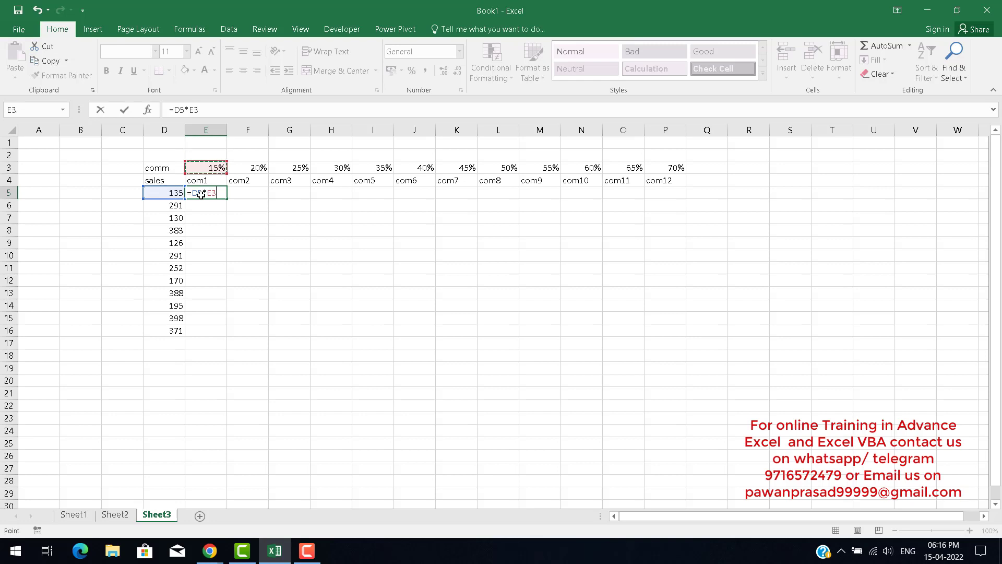
{"action": "key", "text": "Return"}
{"action": "left_click", "coordinate": [201, 196]}
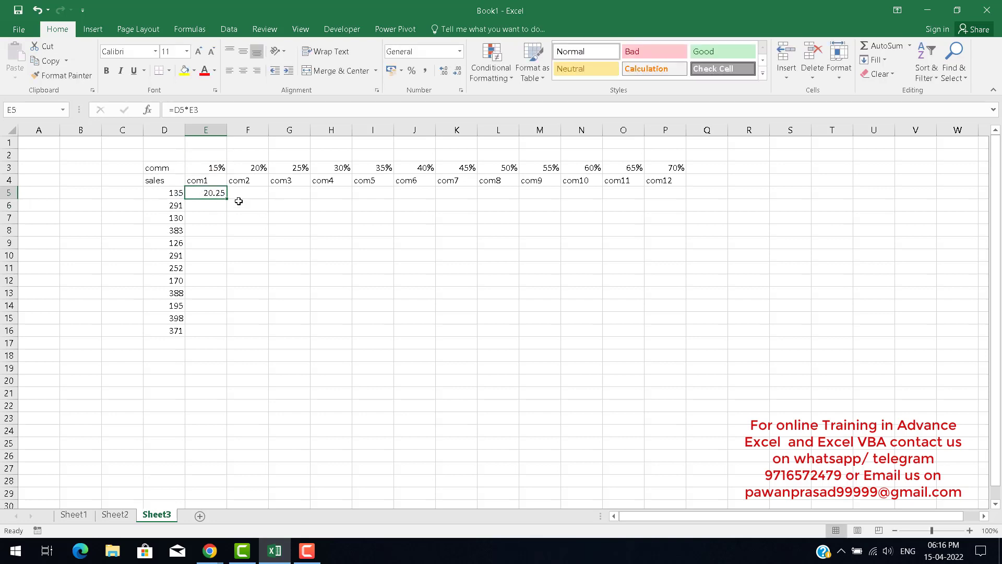
Fill the E5 commission formula across to P5 and down to row 16, and inspect the formula in P16.
{"action": "left_click_drag", "start_coordinate": [227, 199], "coordinate": [676, 318]}
{"action": "left_click_drag", "start_coordinate": [684, 200], "coordinate": [686, 336]}
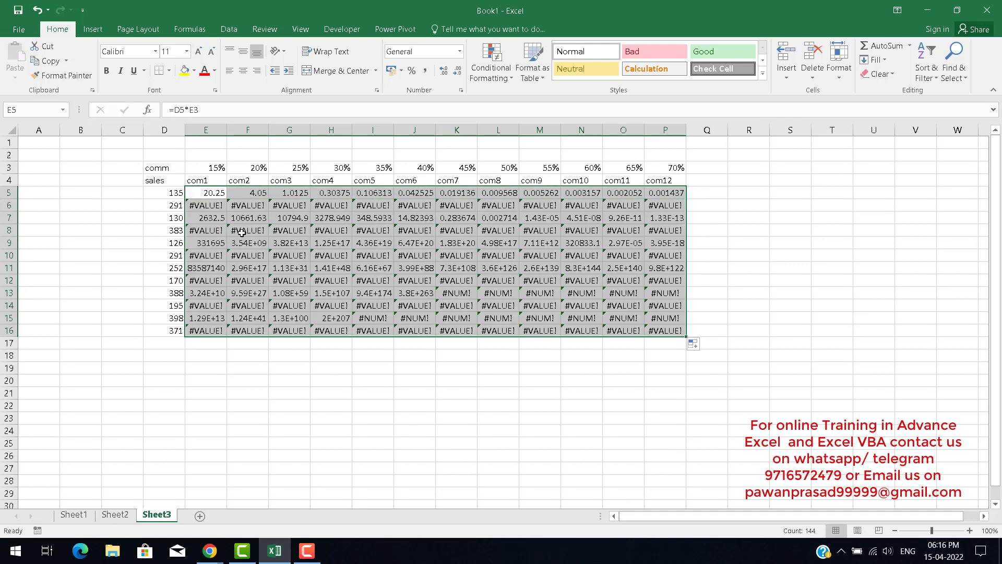
{"action": "left_click", "coordinate": [672, 330]}
{"action": "double_click", "coordinate": [672, 330]}
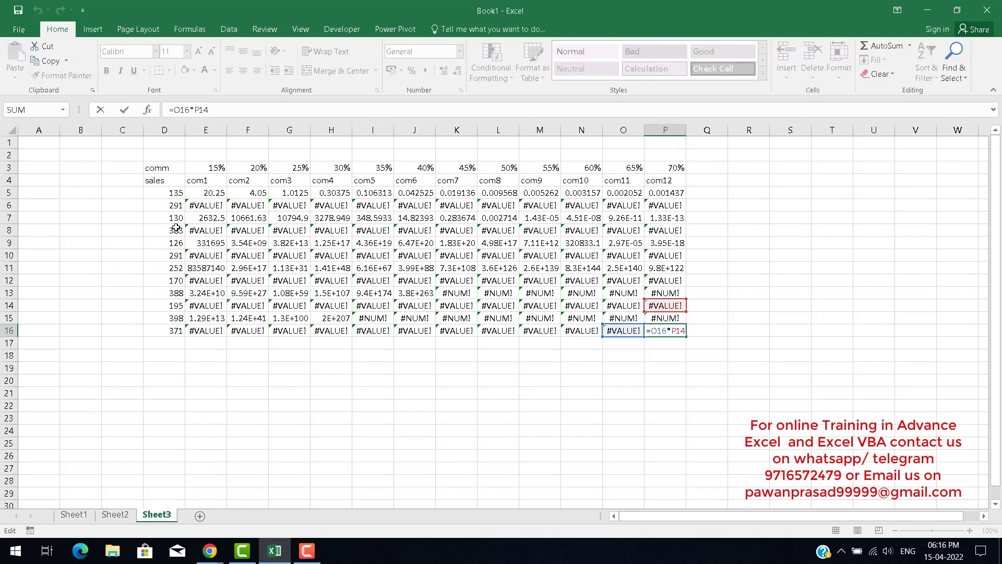
{"action": "key", "text": "Escape"}
Undo the fill down to row 16.
{"action": "key", "text": "Left"}
{"action": "key", "text": "Left"}
{"action": "key", "text": "Left"}
{"action": "key", "text": "Left"}
{"action": "key", "text": "Left"}
{"action": "key", "text": "Left"}
{"action": "key", "text": "Left"}
{"action": "key", "text": "Left"}
{"action": "key", "text": "Left"}
{"action": "key", "text": "Left"}
{"action": "key", "text": "Left"}
{"action": "key", "text": "Left"}
{"action": "key", "text": "Left"}
{"action": "key", "text": "Up"}
{"action": "key", "text": "Up"}
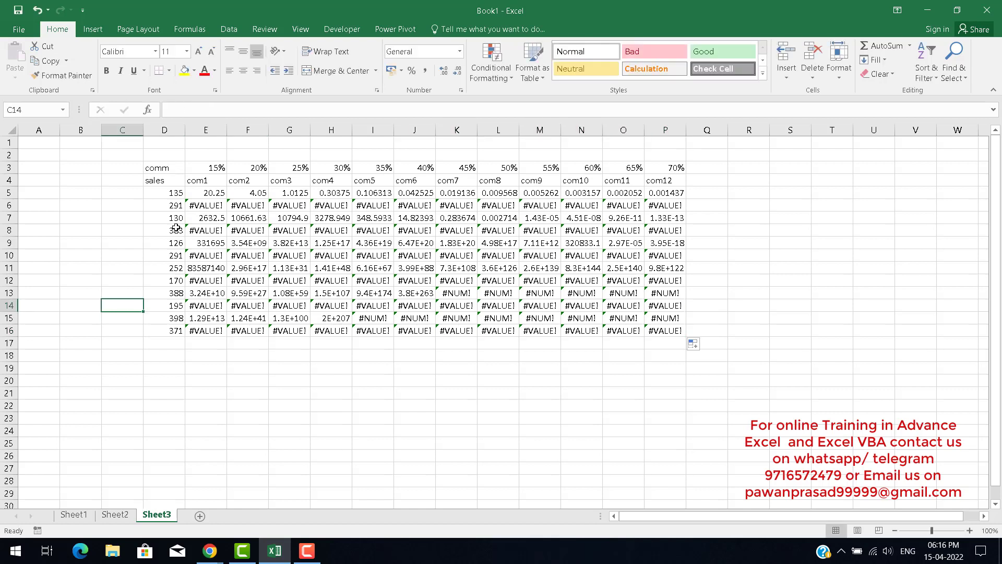
{"action": "key", "text": "Up"}
{"action": "key", "text": "Up"}
{"action": "key", "text": "Up"}
{"action": "key", "text": "Right"}
{"action": "key", "text": "Up"}
{"action": "key", "text": "Up"}
{"action": "key", "text": "Up"}
{"action": "key", "text": "ctrl+z"}
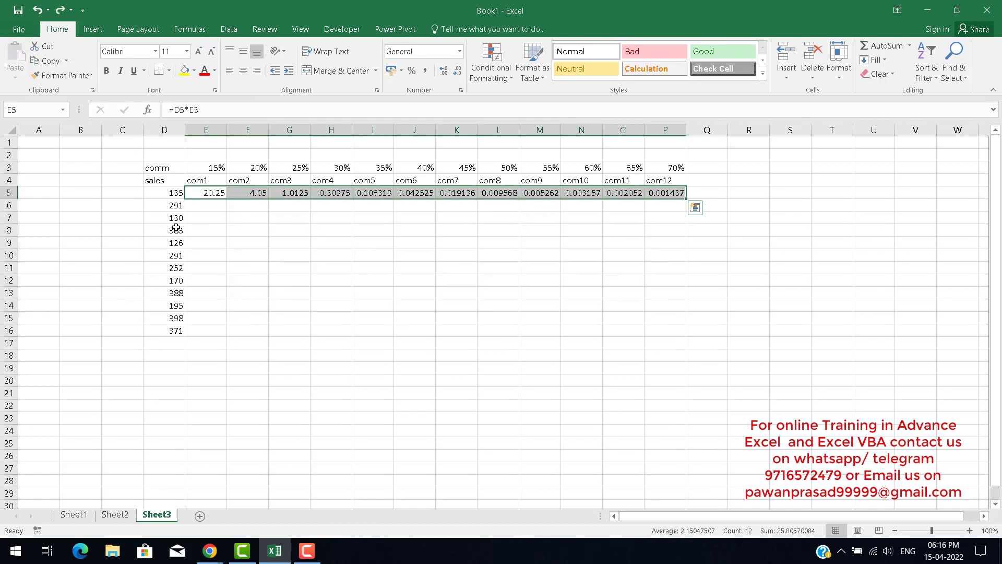
Clear the copied commission formulas from F5 through P5.
{"action": "key", "text": "Up"}
{"action": "key", "text": "Down"}
{"action": "key", "text": "Right"}
{"action": "key", "text": "ctrl+shift+Right"}
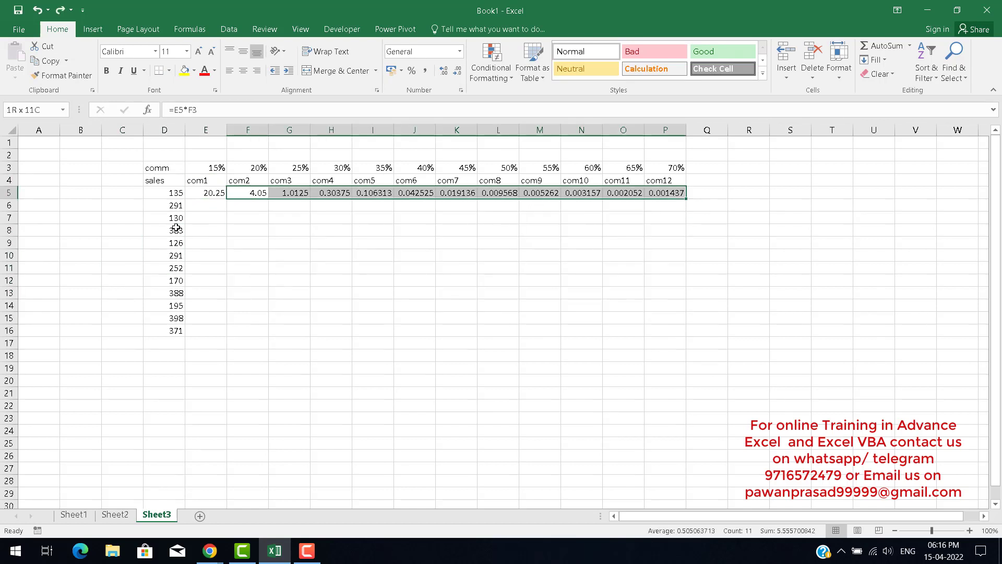
{"action": "key", "text": "Delete"}
Review the formula in E5 and its references to the sales and rate cells.
{"action": "key", "text": "Left"}
{"action": "key", "text": "F2"}
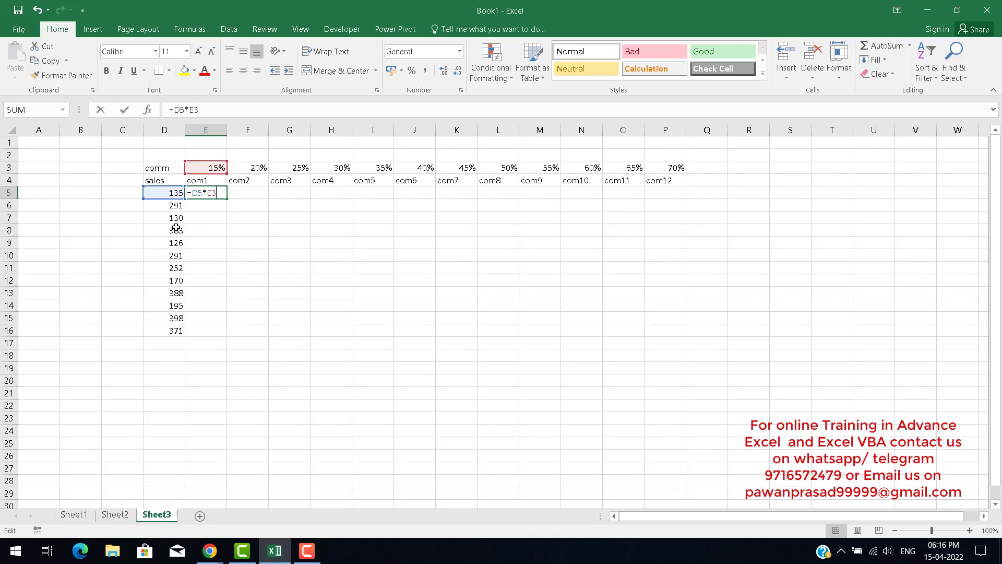
{"action": "key", "text": "Left"}
{"action": "key", "text": "Left"}
{"action": "key", "text": "Left"}
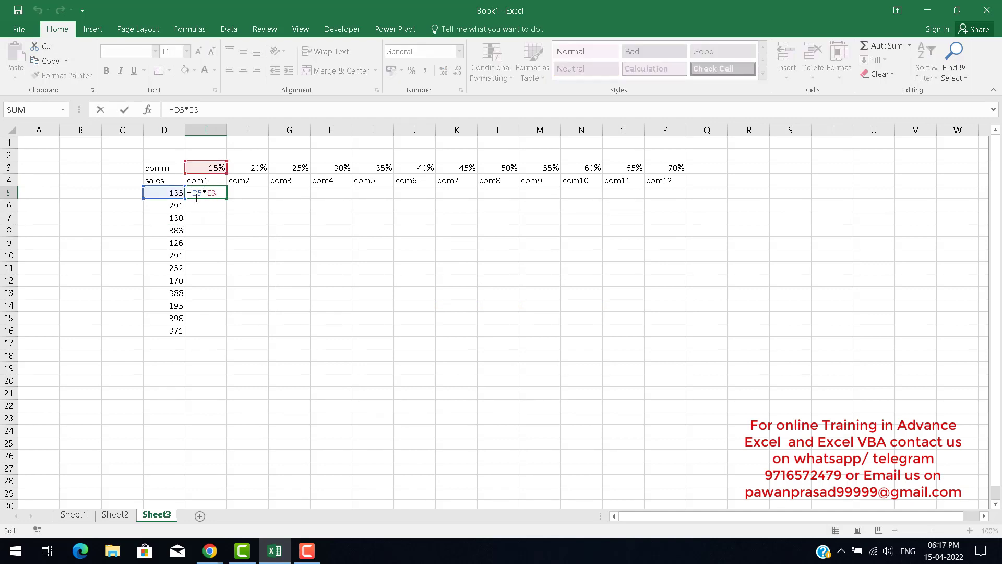
{"action": "key", "text": "Left"}
{"action": "key", "text": "Left"}
{"action": "key", "text": "Return"}
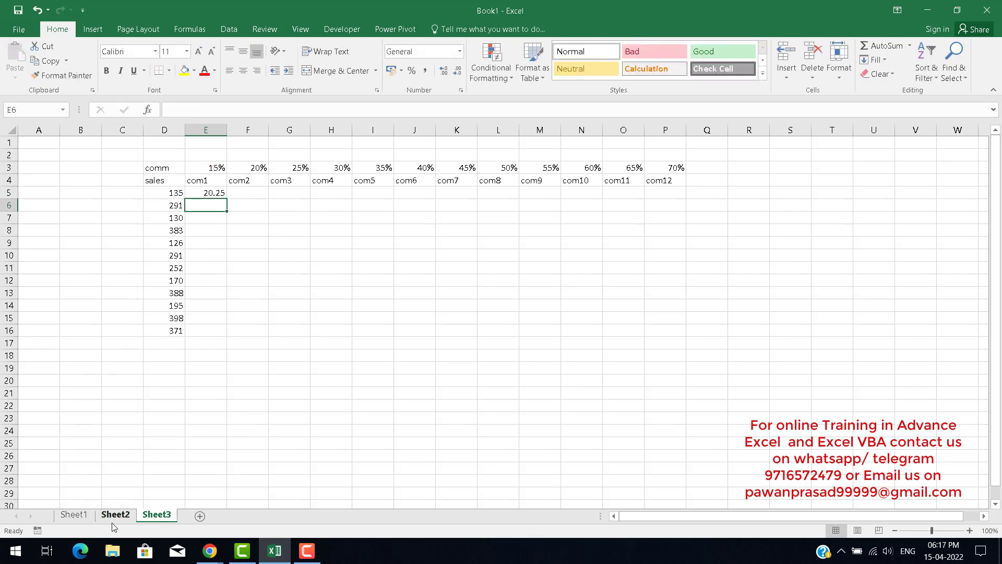
Enter the formula =D5*F3 in F5 to calculate the 20% commission for the first sale.
{"action": "left_click", "coordinate": [207, 193]}
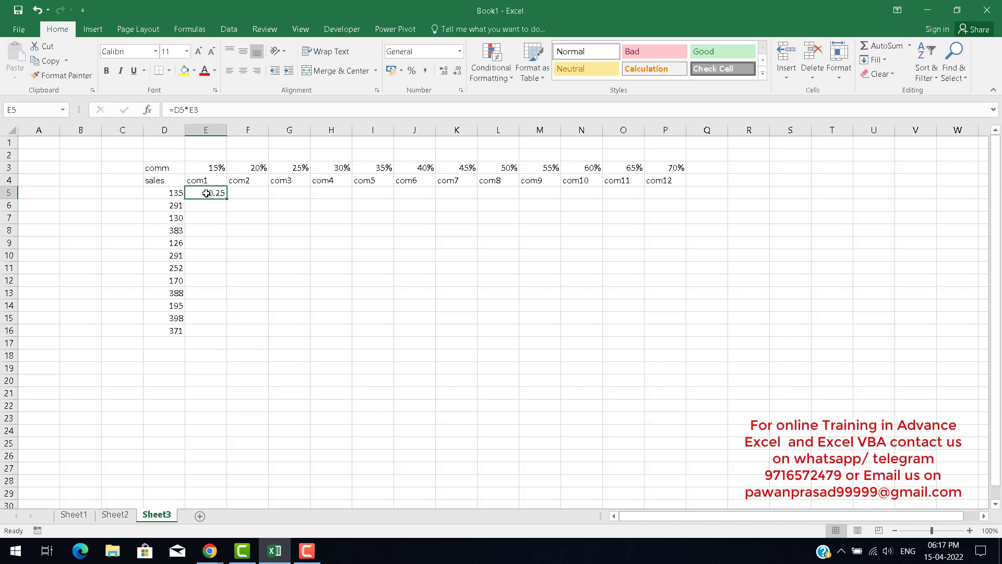
{"action": "key", "text": "Right"}
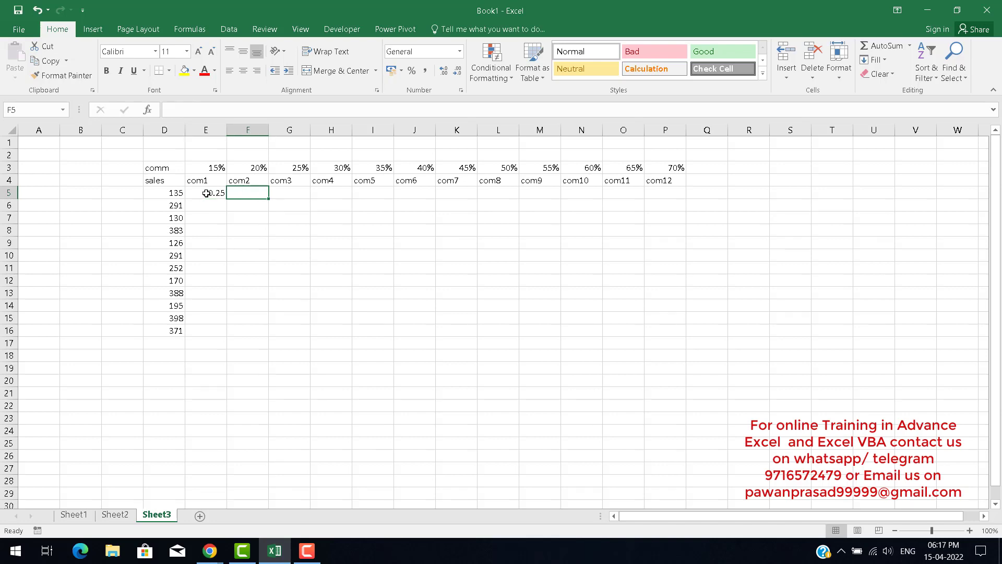
{"action": "key", "text": "F2"}
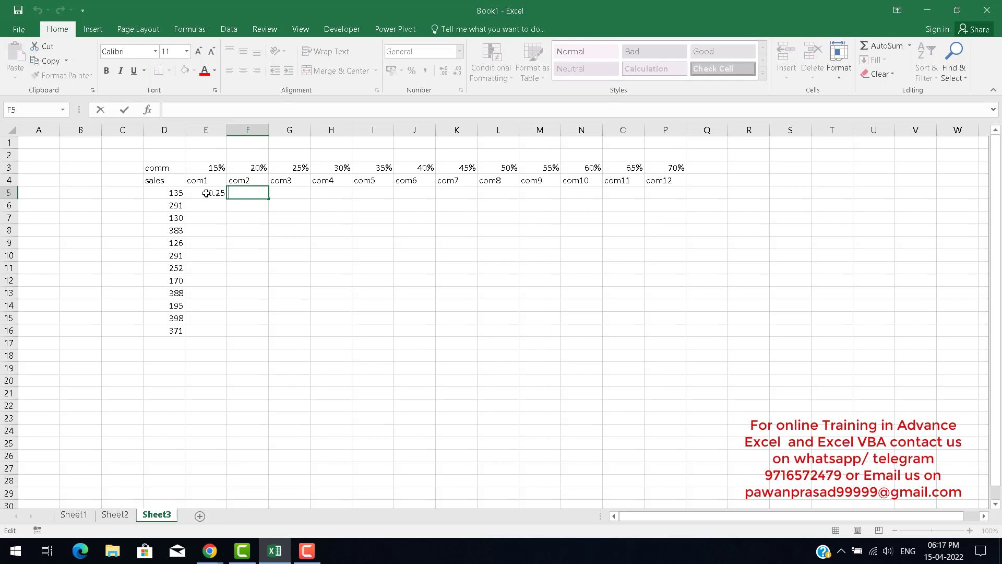
{"action": "key", "text": "Escape"}
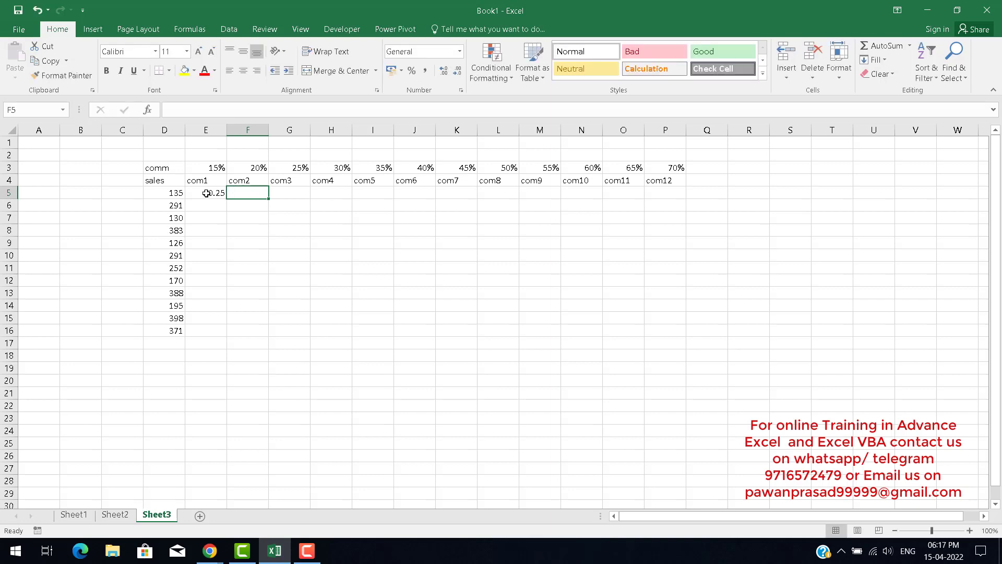
{"action": "type", "text": "="}
{"action": "key", "text": "Left"}
{"action": "key", "text": "Left"}
{"action": "type", "text": "*"}
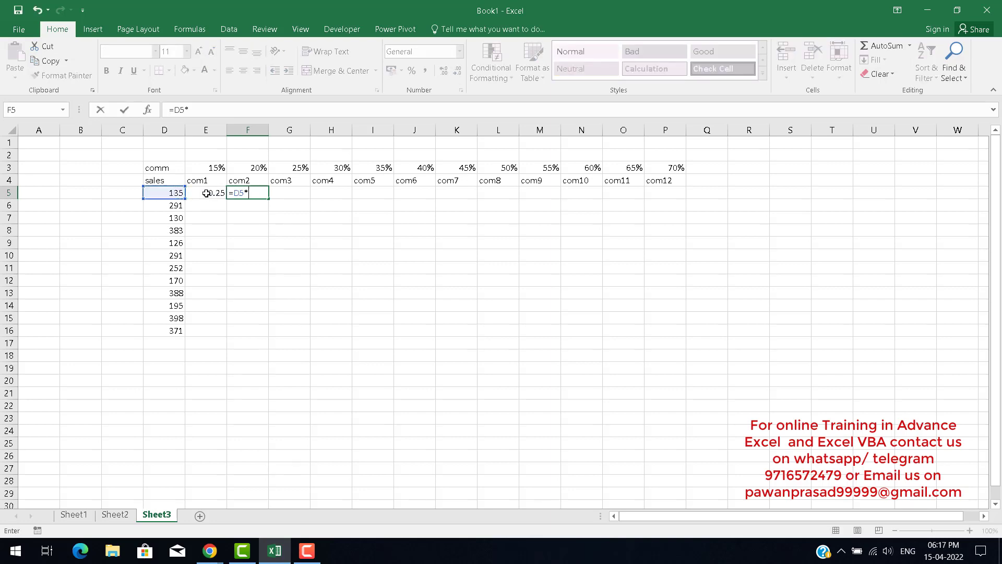
{"action": "key", "text": "Up"}
{"action": "key", "text": "Up"}
{"action": "key", "text": "Return"}
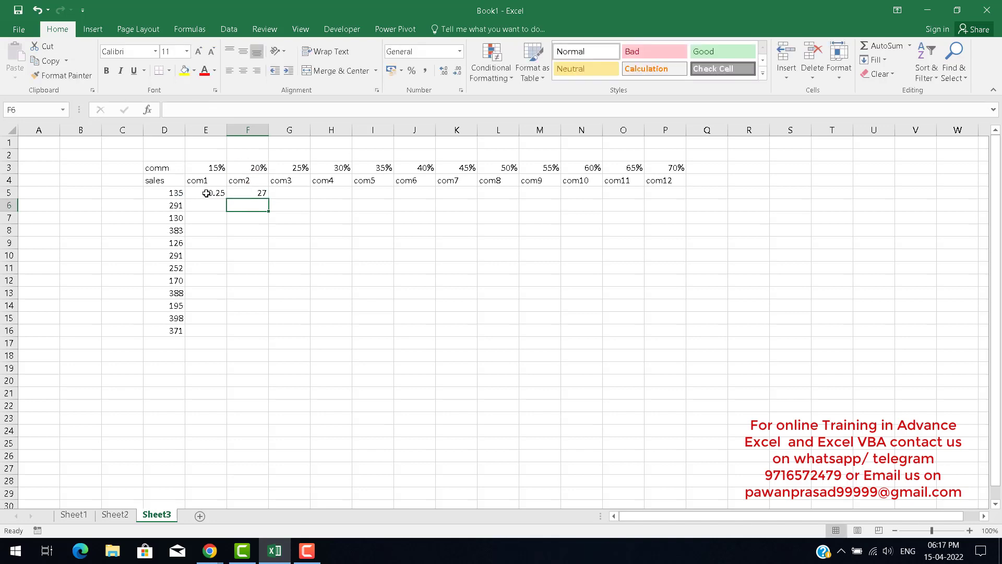
Enter the formula =D5*G3 in G5 to calculate the 25% commission for the first sale.
{"action": "key", "text": "Up"}
{"action": "key", "text": "Right"}
{"action": "type", "text": "="}
{"action": "key", "text": "Left"}
{"action": "key", "text": "Left"}
{"action": "key", "text": "Left"}
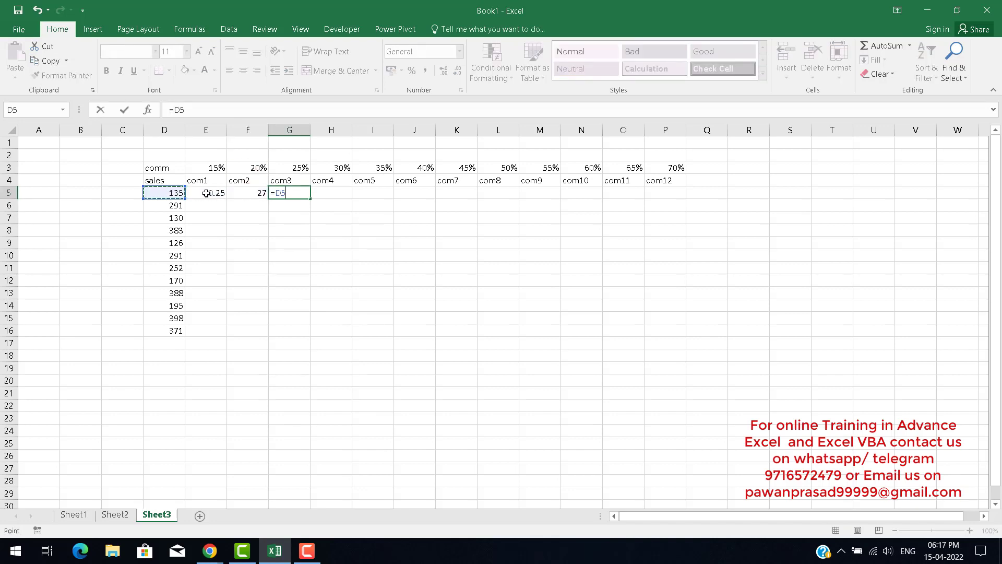
{"action": "type", "text": "*"}
{"action": "key", "text": "Up"}
{"action": "key", "text": "Up"}
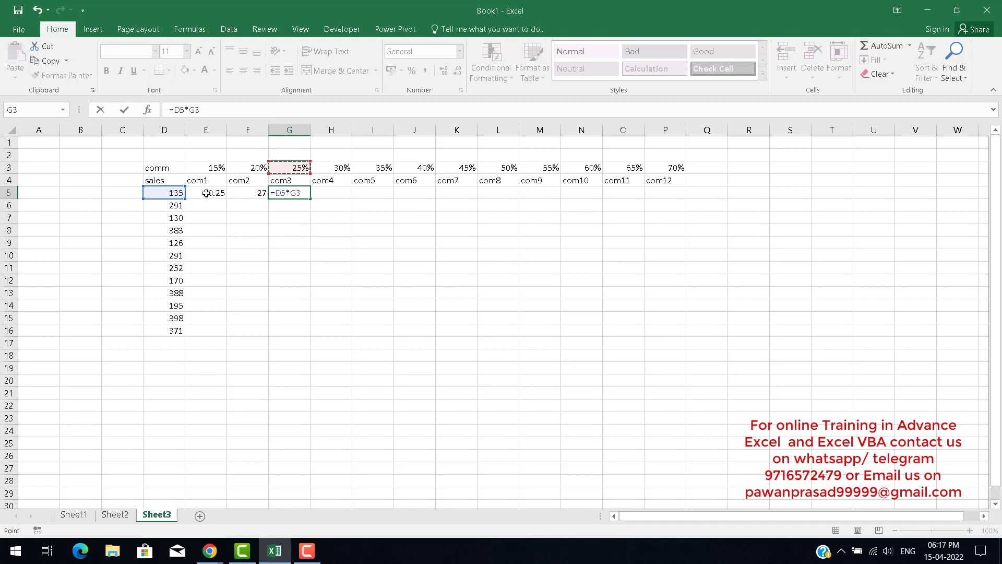
{"action": "key", "text": "Return"}
Inspect the formula in G5.
{"action": "key", "text": "Left"}
{"action": "key", "text": "Left"}
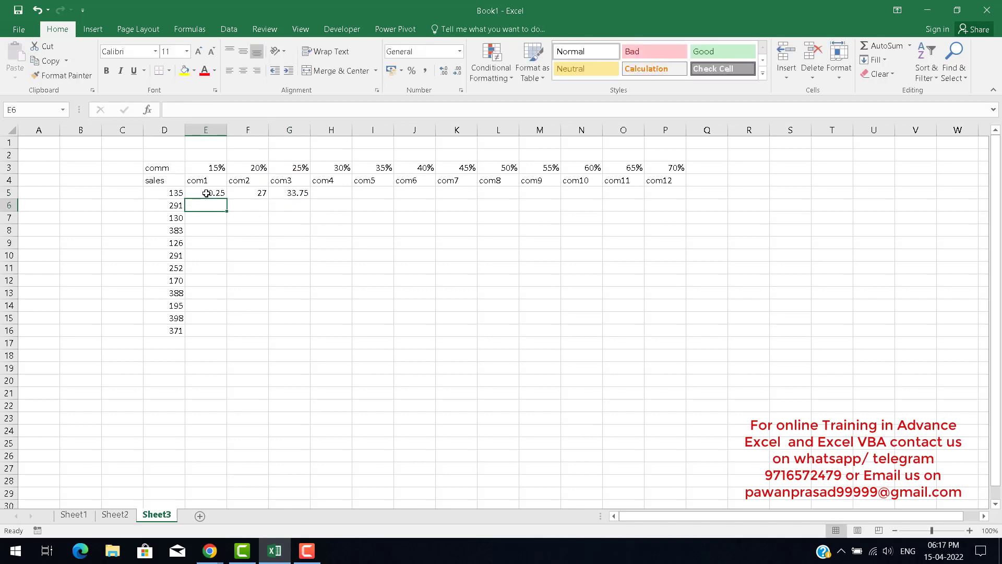
{"action": "left_click_drag", "start_coordinate": [207, 193], "coordinate": [294, 219]}
{"action": "left_click", "coordinate": [302, 194]}
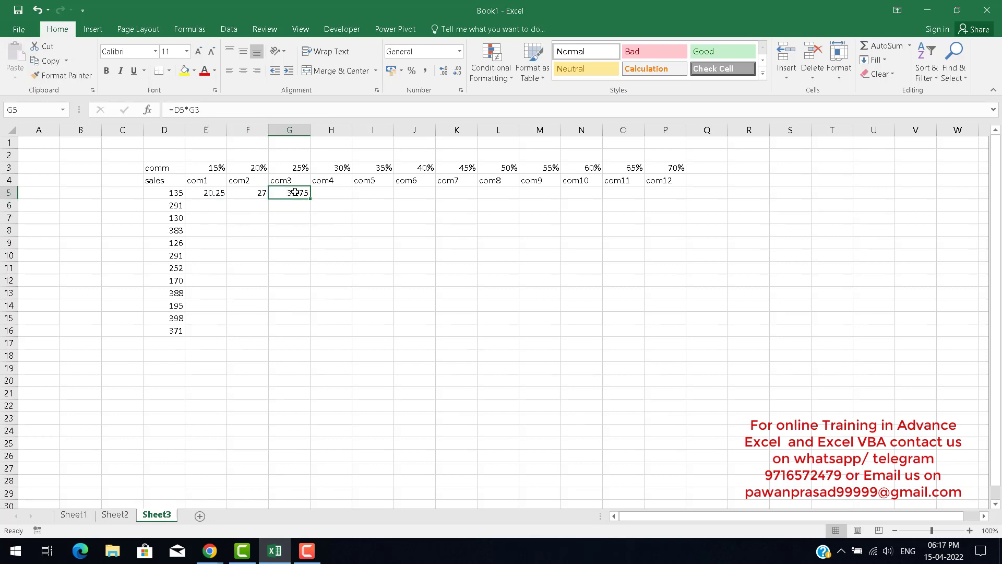
{"action": "double_click", "coordinate": [295, 192]}
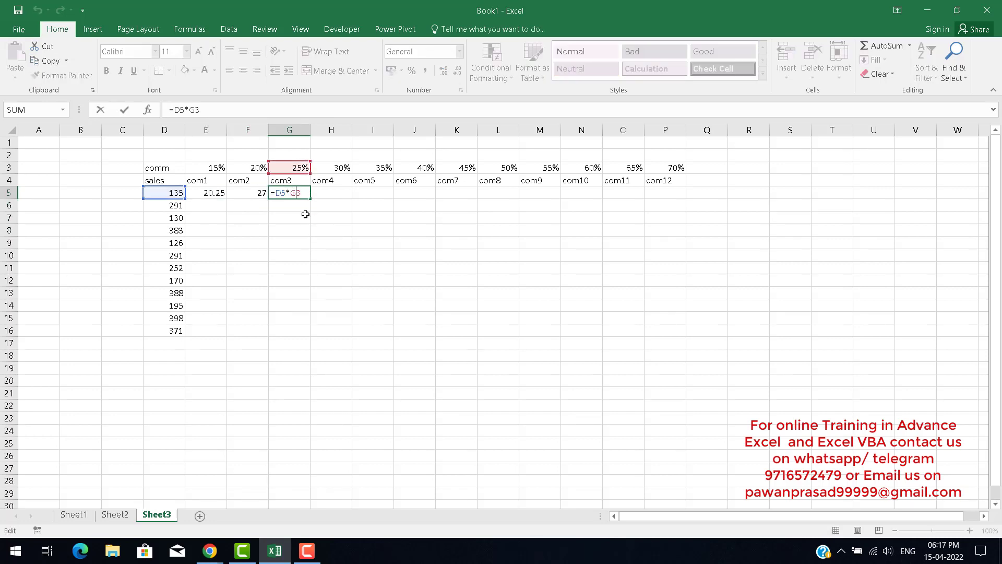
{"action": "key", "text": "Return"}
{"action": "key", "text": "Left"}
{"action": "key", "text": "Left"}
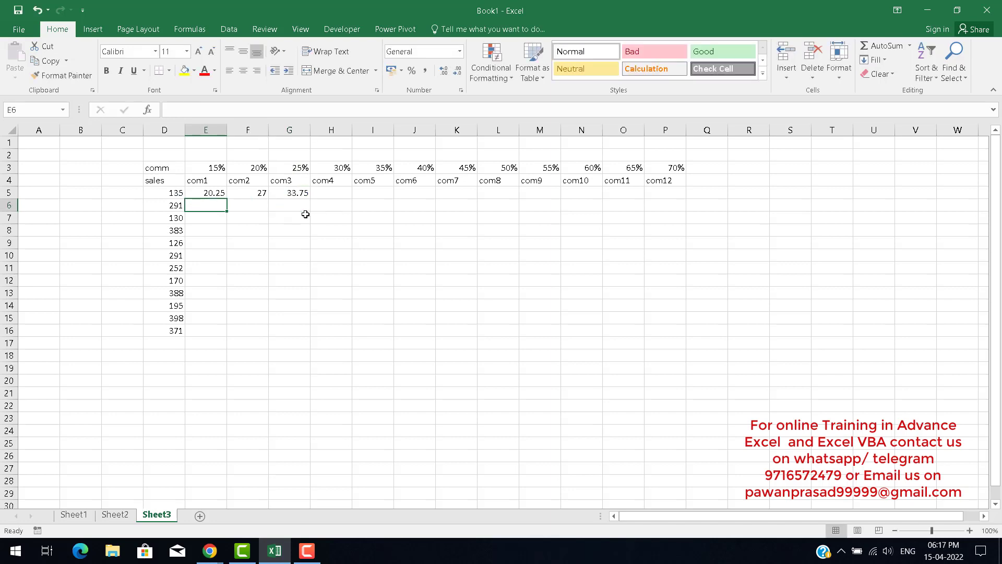
Enter the formula =D6*E3 in E6 for the second sale's 15% commission.
{"action": "type", "text": "="}
{"action": "key", "text": "Left"}
{"action": "type", "text": "*"}
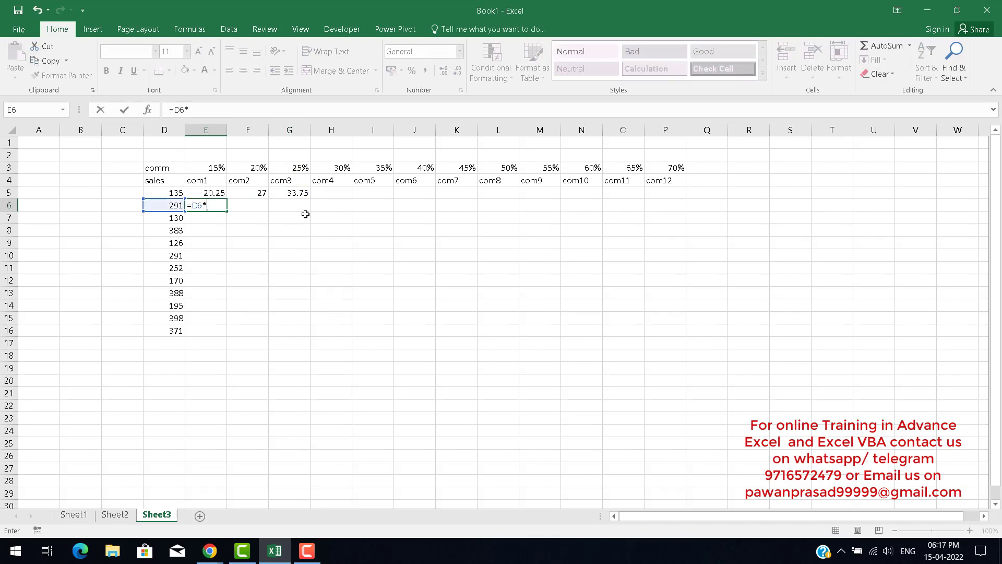
{"action": "key", "text": "Up"}
{"action": "key", "text": "Up"}
{"action": "key", "text": "Up"}
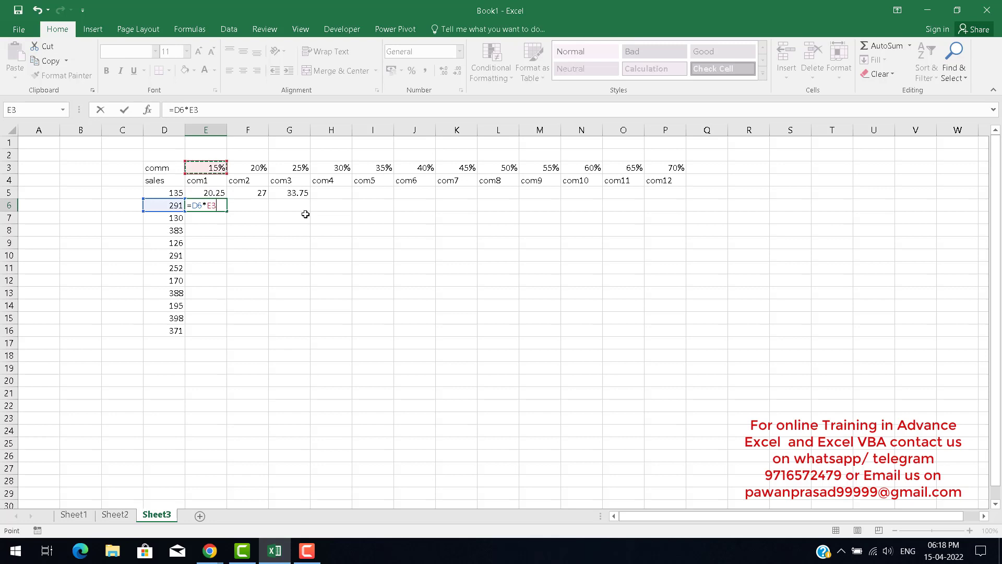
{"action": "key", "text": "Tab"}
Enter the formula =D6*F3 in F6 for the second sale's 20% commission.
{"action": "key", "text": "F2"}
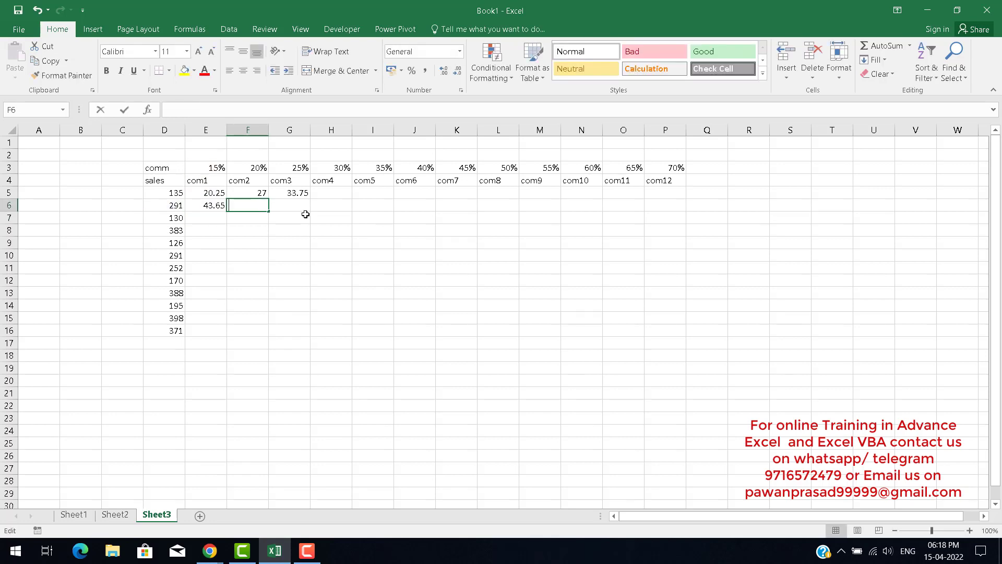
{"action": "type", "text": "="}
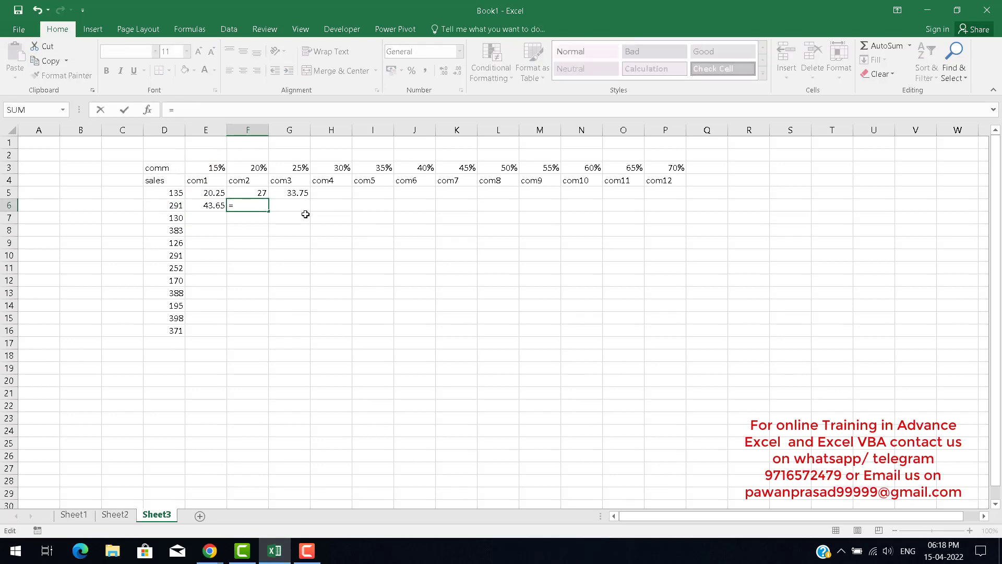
{"action": "key", "text": "Left"}
{"action": "key", "text": "Left"}
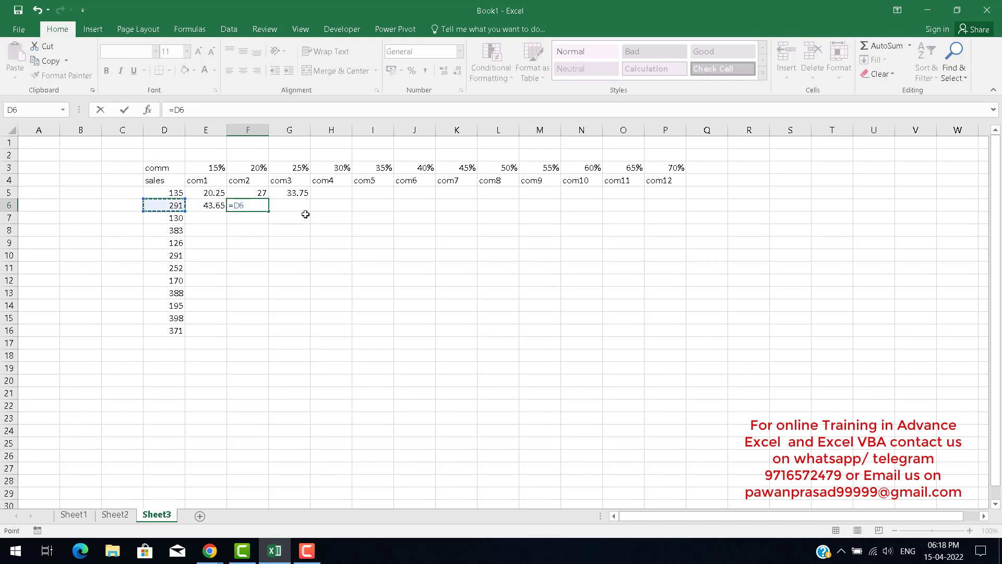
{"action": "type", "text": "*"}
{"action": "key", "text": "Up"}
{"action": "key", "text": "Up"}
{"action": "left_click", "coordinate": [305, 211]}
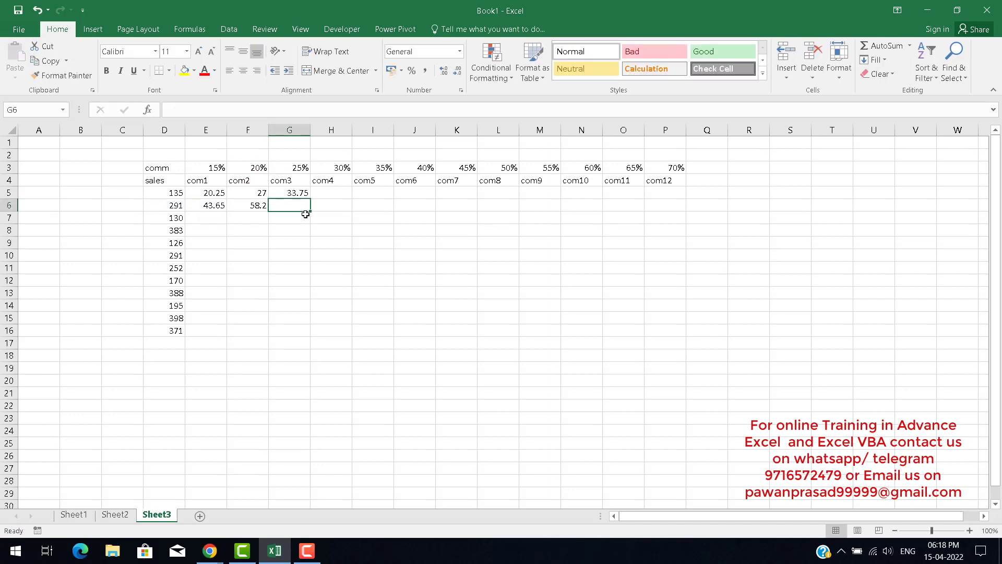
Enter the formula =D6*G3 in G6 for the second sale's 25% commission.
{"action": "double_click", "coordinate": [305, 211]}
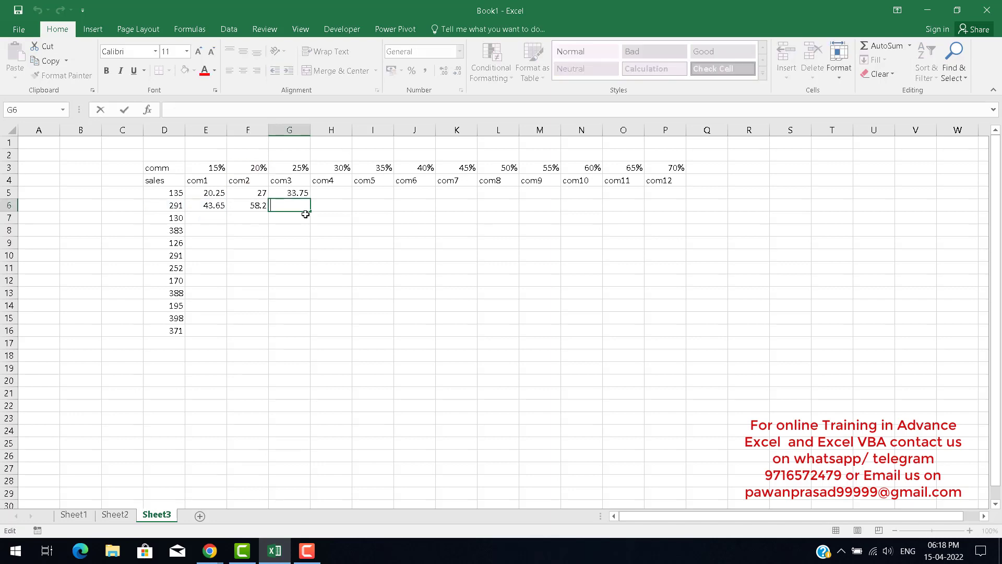
{"action": "key", "text": "F2"}
{"action": "key", "text": "Left"}
{"action": "key", "text": "Left"}
{"action": "key", "text": "Left"}
{"action": "key", "text": "Right"}
{"action": "key", "text": "Right"}
{"action": "key", "text": "Right"}
{"action": "key", "text": "F2"}
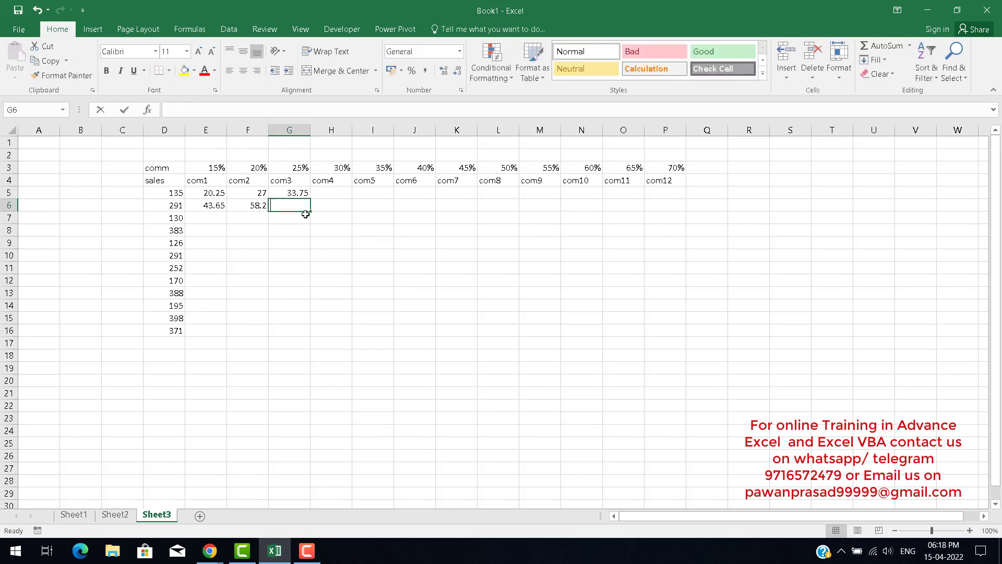
{"action": "type", "text": "="}
{"action": "key", "text": "Left"}
{"action": "key", "text": "Left"}
{"action": "key", "text": "Left"}
{"action": "type", "text": "*"}
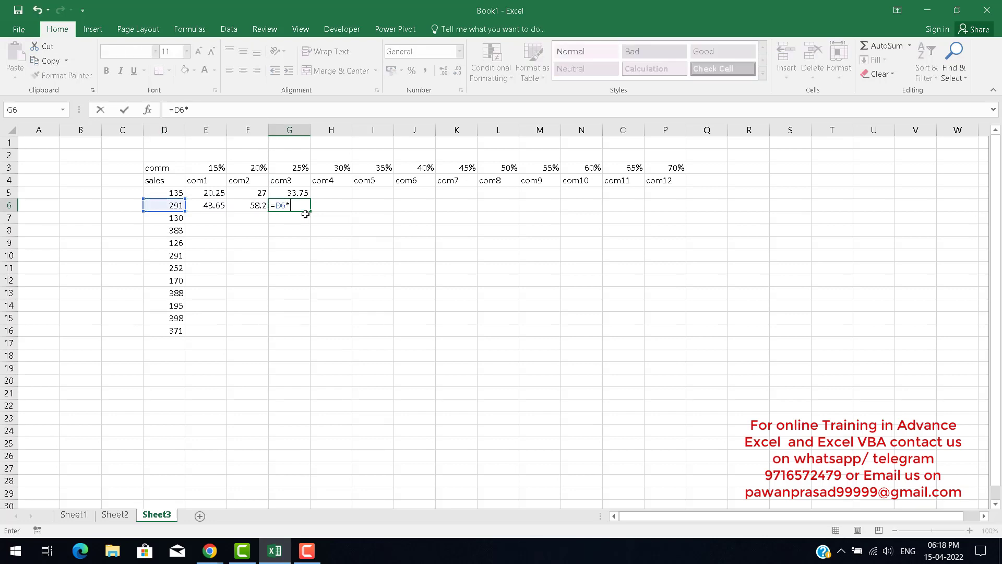
{"action": "key", "text": "Up"}
{"action": "key", "text": "Up"}
{"action": "key", "text": "Up"}
{"action": "key", "text": "Return"}
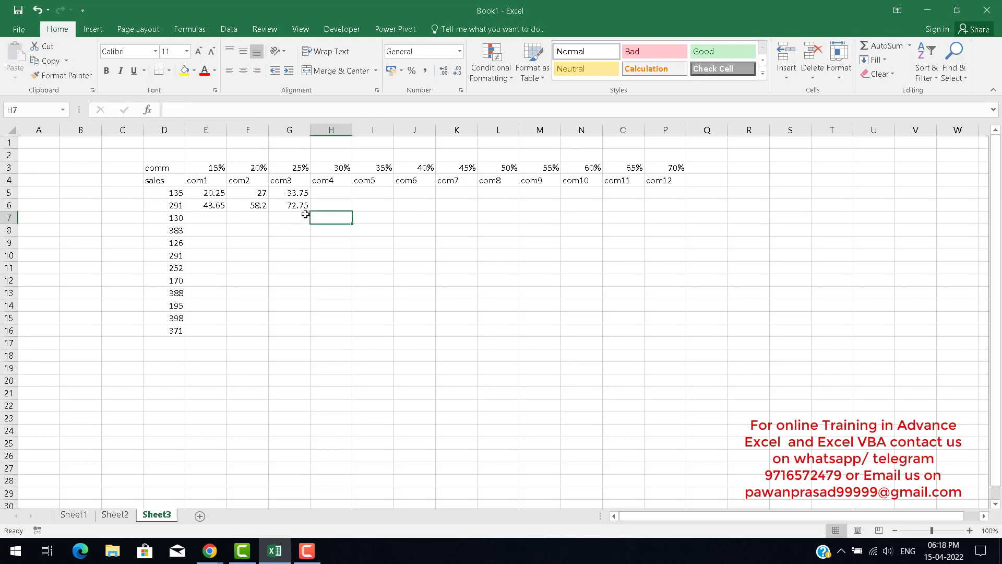
Enter a formula in E7 multiplying the sale in D7 by the 15% rate in E3, toggling the rate reference type.
{"action": "key", "text": "Left"}
{"action": "key", "text": "Left"}
{"action": "type", "text": "="}
{"action": "key", "text": "Left"}
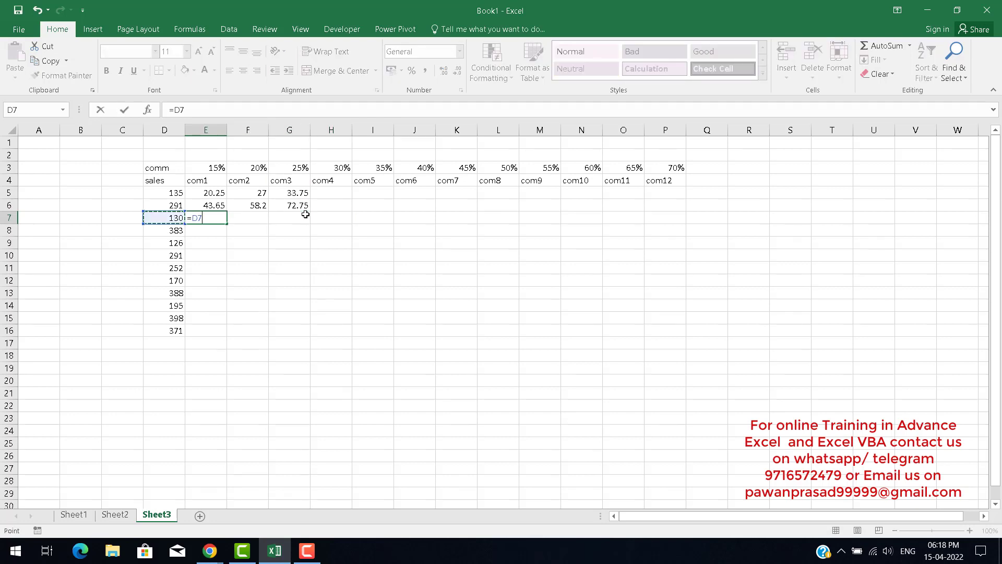
{"action": "type", "text": "*"}
{"action": "key", "text": "Up"}
{"action": "key", "text": "Up"}
{"action": "key", "text": "Up"}
{"action": "key", "text": "Up"}
{"action": "key", "text": "F4"}
{"action": "key", "text": "F4"}
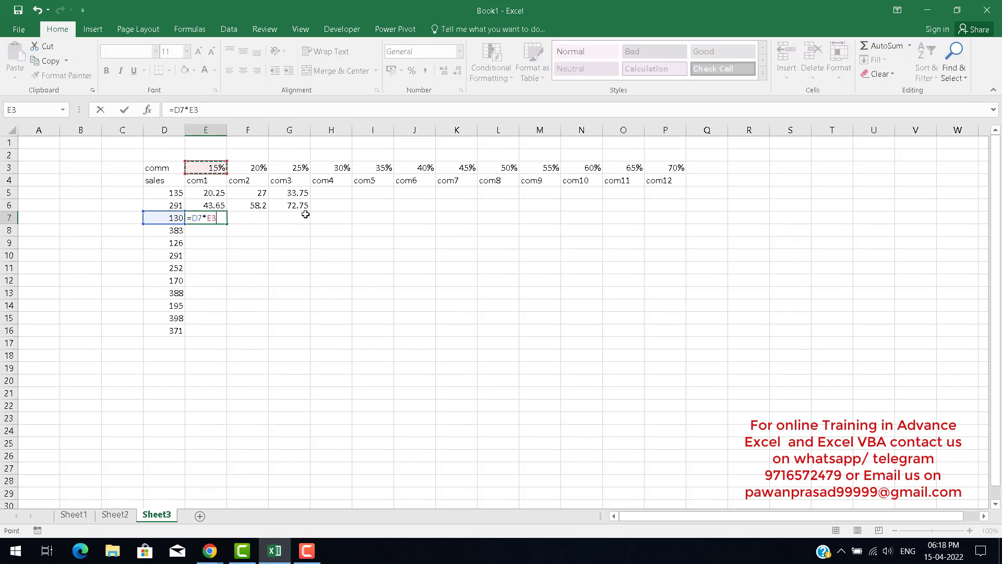
{"action": "key", "text": "ctrl+Return"}
Enter a formula in F7 multiplying D7 by the 20% rate in F3, toggling the rate reference type.
{"action": "key", "text": "Right"}
{"action": "type", "text": "="}
{"action": "key", "text": "Left"}
{"action": "key", "text": "Left"}
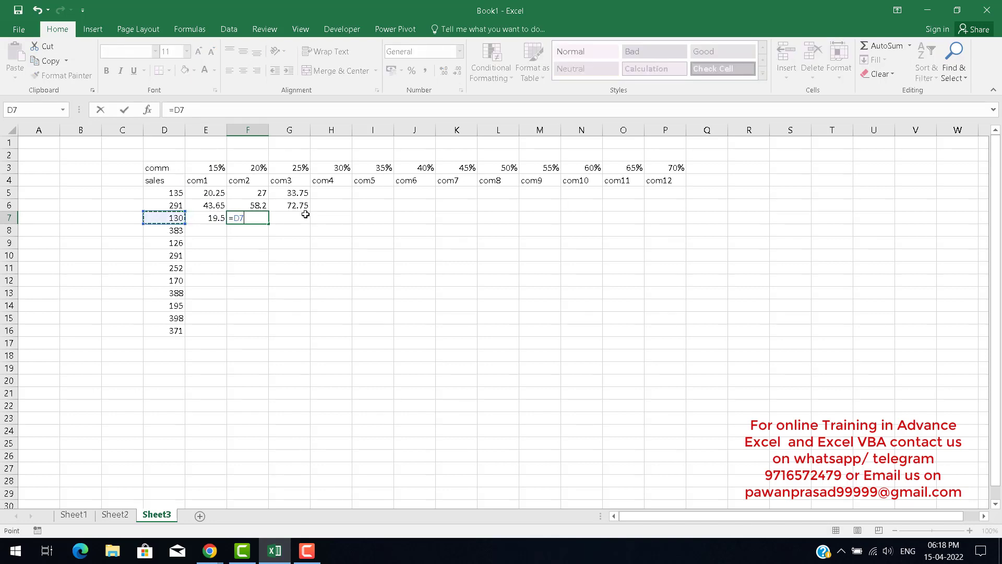
{"action": "type", "text": "*"}
{"action": "key", "text": "Up"}
{"action": "key", "text": "Up"}
{"action": "key", "text": "Up"}
{"action": "key", "text": "Up"}
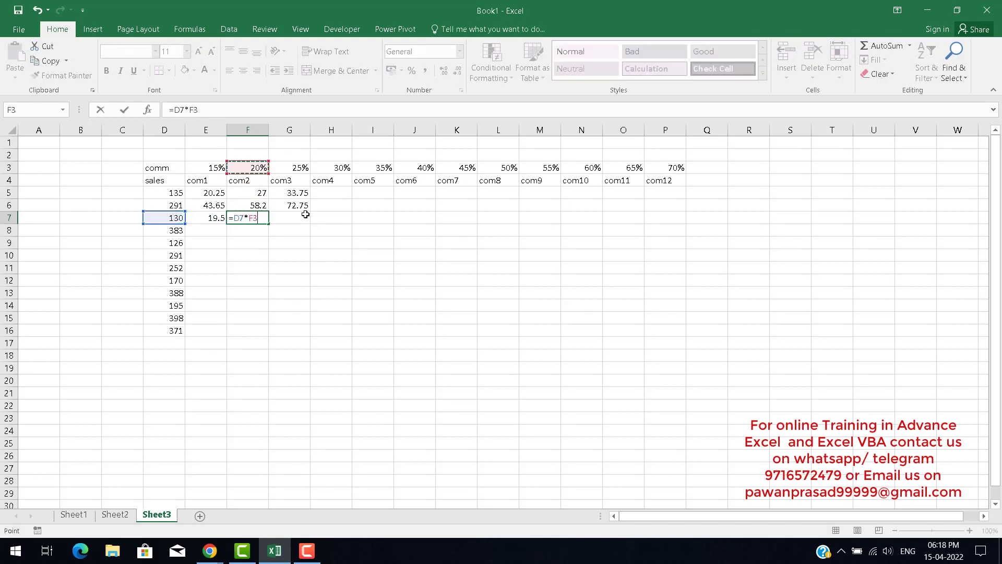
{"action": "key", "text": "F4"}
{"action": "key", "text": "F4"}
{"action": "key", "text": "Return"}
Enter the formula =D7*G3 in G7 for the third sale's 25% commission.
{"action": "key", "text": "Up"}
{"action": "key", "text": "Right"}
{"action": "type", "text": "="}
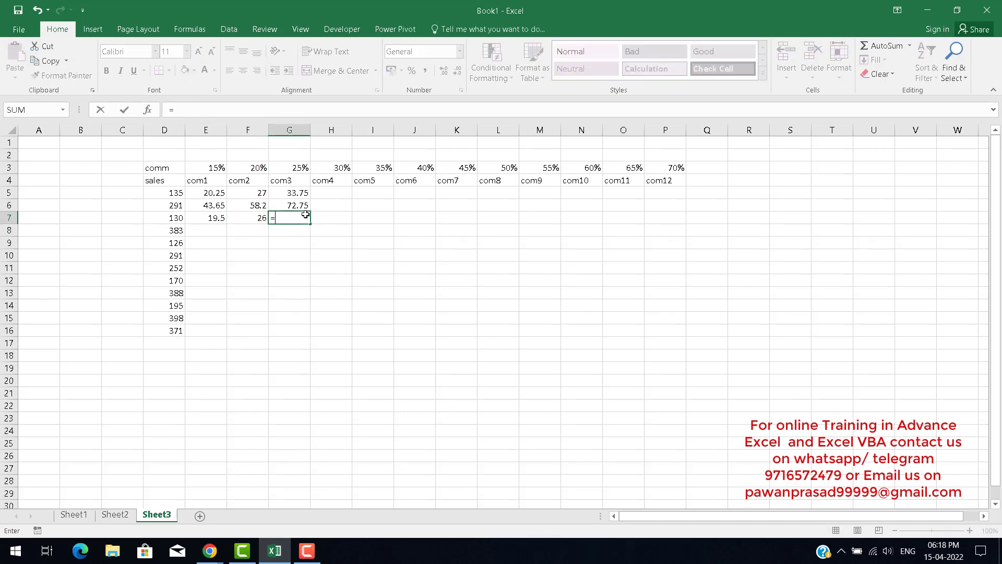
{"action": "key", "text": "Left"}
{"action": "key", "text": "Left"}
{"action": "key", "text": "Left"}
{"action": "type", "text": "*"}
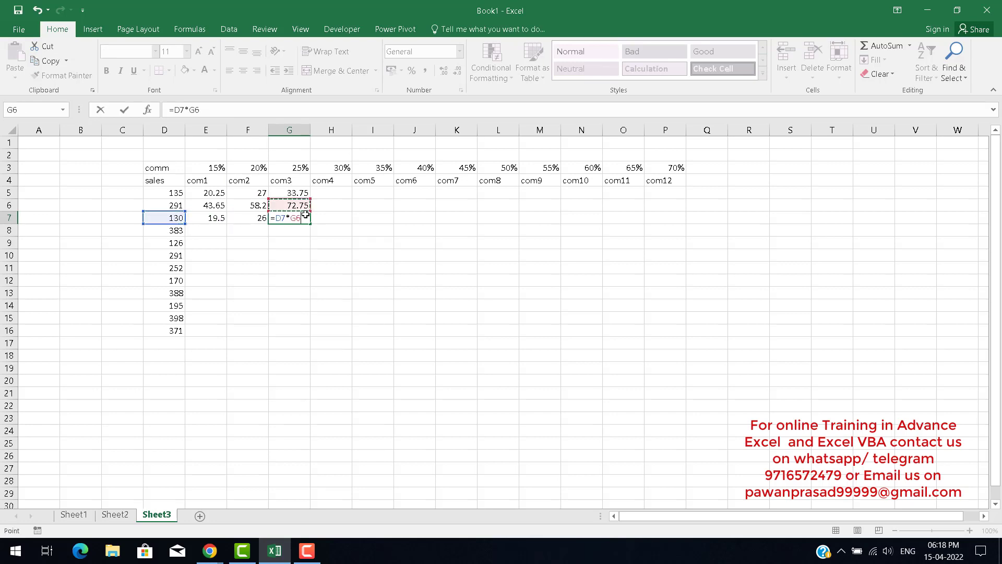
{"action": "key", "text": "Up"}
{"action": "key", "text": "Up"}
{"action": "key", "text": "Up"}
{"action": "key", "text": "Up"}
{"action": "key", "text": "Return"}
{"action": "left_click", "coordinate": [305, 215]}
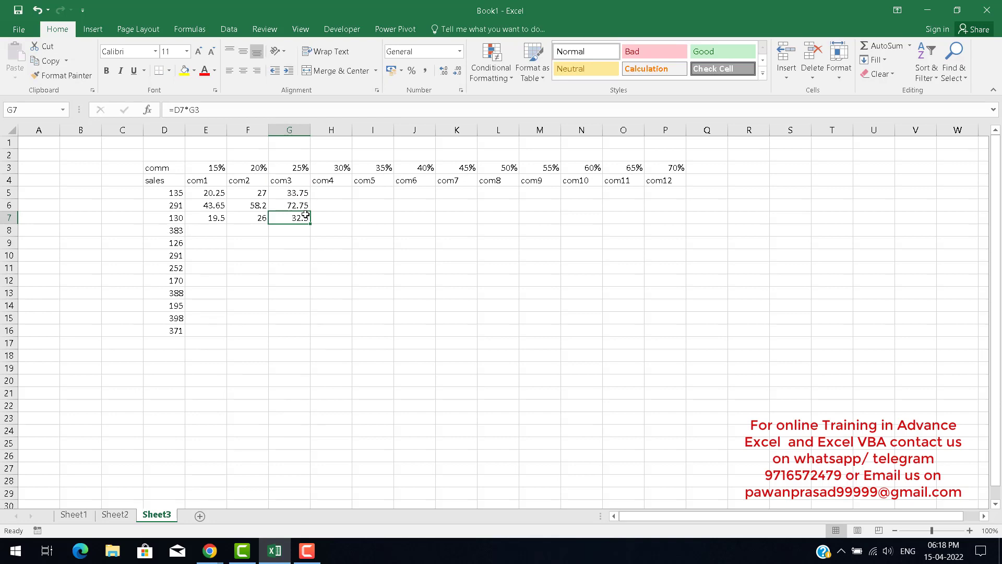
{"action": "key", "text": "Left"}
{"action": "key", "text": "Left"}
{"action": "key", "text": "Down"}
{"action": "key", "text": "Down"}
{"action": "key", "text": "Right"}
{"action": "key", "text": "Right"}
{"action": "key", "text": "Right"}
{"action": "key", "text": "Right"}
{"action": "key", "text": "Right"}
{"action": "key", "text": "Right"}
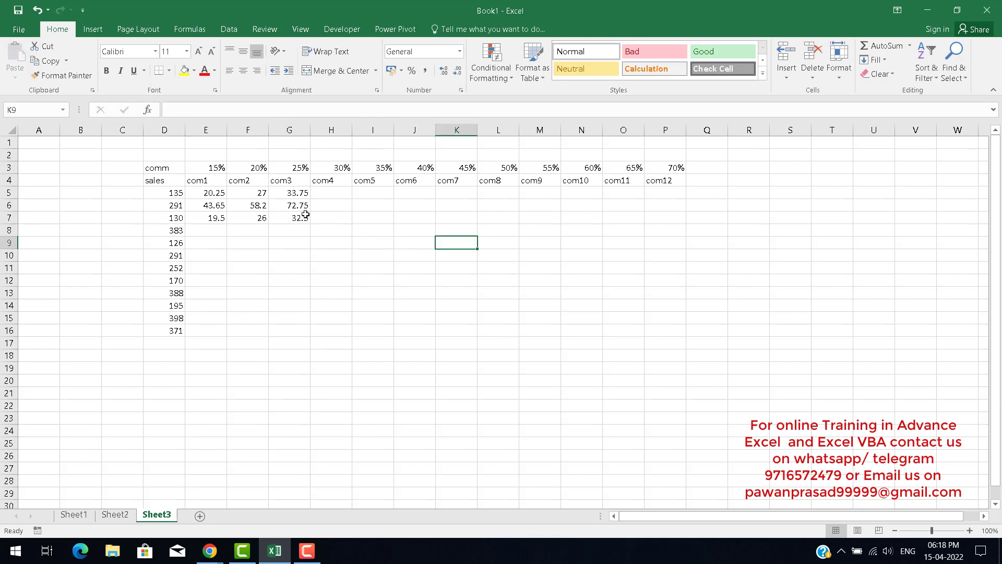
{"action": "key", "text": "Right"}
{"action": "key", "text": "Right"}
{"action": "key", "text": "Right"}
{"action": "key", "text": "Right"}
{"action": "key", "text": "Right"}
{"action": "key", "text": "Right"}
{"action": "key", "text": "Right"}
{"action": "key", "text": "Up"}
{"action": "key", "text": "Up"}
{"action": "key", "text": "Up"}
{"action": "key", "text": "Up"}
{"action": "key", "text": "Up"}
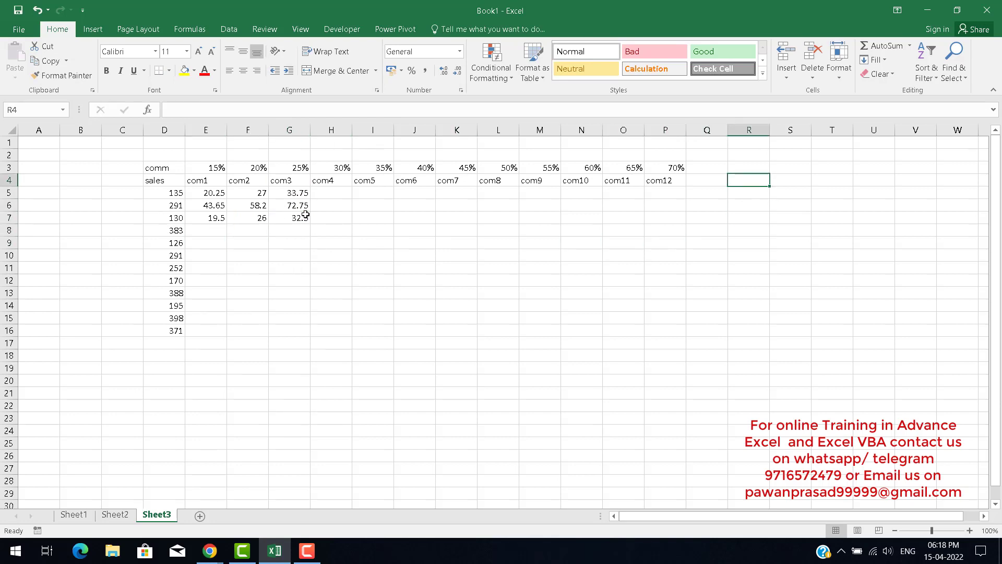
{"action": "type", "text": "="}
{"action": "key", "text": "BackSpace"}
{"action": "key", "text": "Return"}
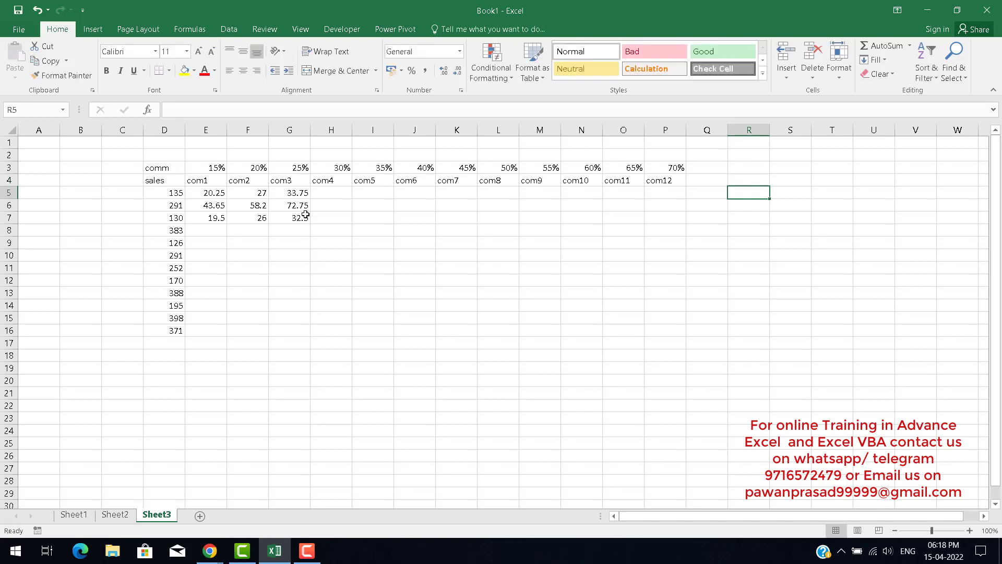
{"action": "type", "text": "=fo"}
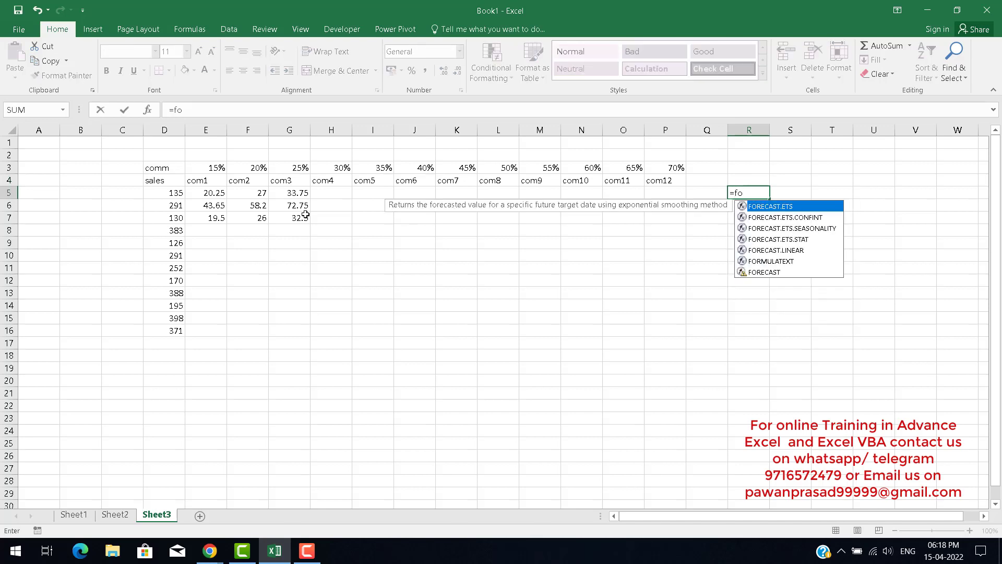
{"action": "type", "text": "r"}
{"action": "key", "text": "Down"}
{"action": "key", "text": "Down"}
{"action": "key", "text": "Down"}
{"action": "key", "text": "Down"}
{"action": "key", "text": "Down"}
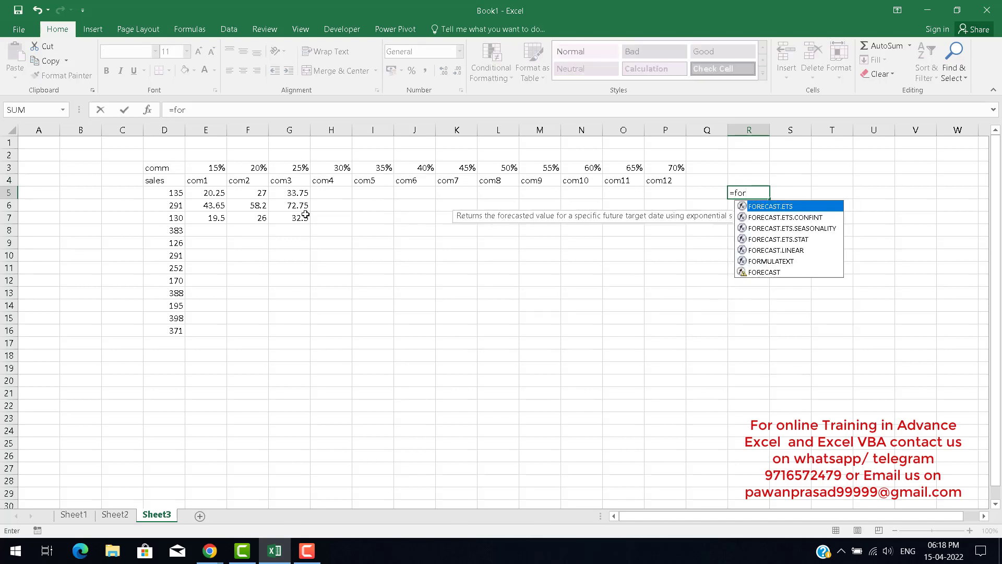
{"action": "key", "text": "Tab"}
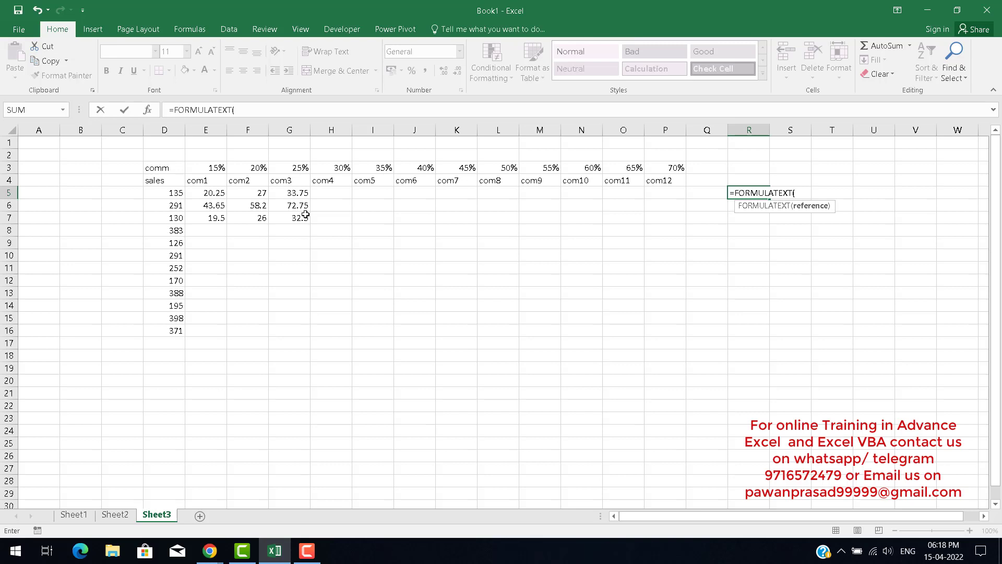
{"action": "key", "text": "Escape"}
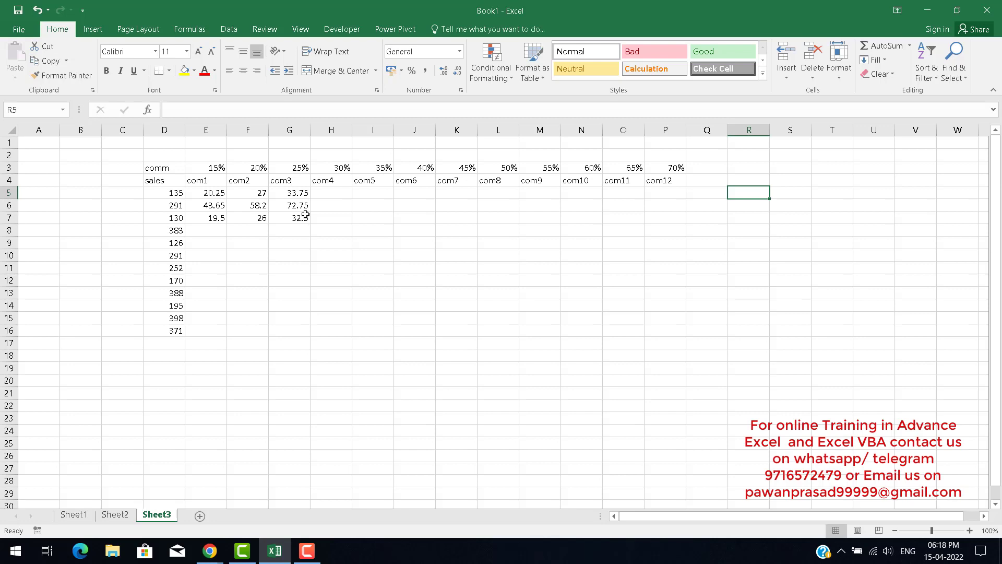
Open E5 for editing and copy its formula text D5*E3.
{"action": "key", "text": "Left"}
{"action": "key", "text": "Left"}
{"action": "key", "text": "Left"}
{"action": "key", "text": "Left"}
{"action": "key", "text": "Left"}
{"action": "key", "text": "Left"}
{"action": "key", "text": "Left"}
{"action": "key", "text": "Left"}
{"action": "key", "text": "Left"}
{"action": "key", "text": "Left"}
{"action": "key", "text": "Left"}
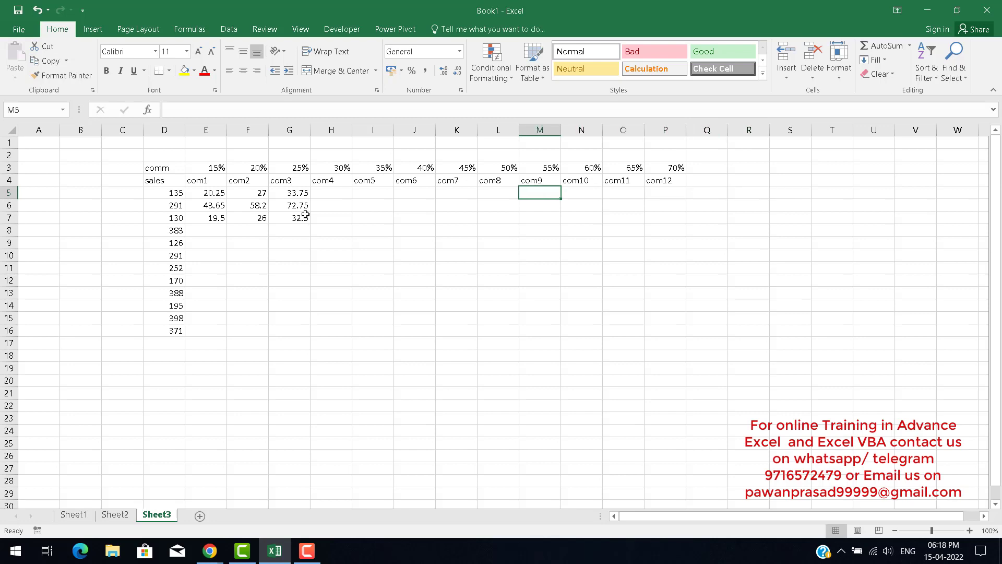
{"action": "key", "text": "Left"}
{"action": "key", "text": "Left"}
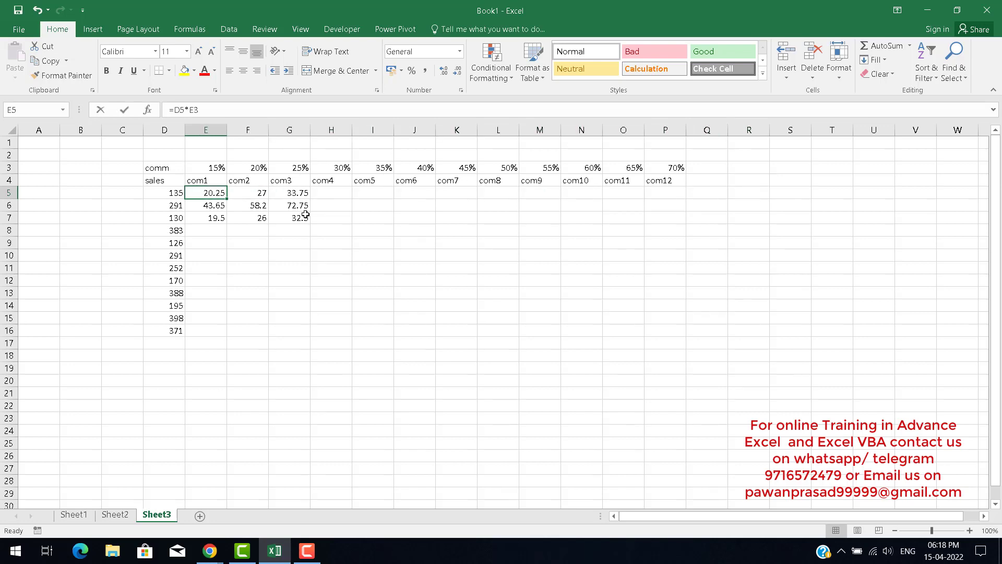
{"action": "key", "text": "F2"}
{"action": "key", "text": "shift+Left"}
{"action": "key", "text": "shift+Left"}
{"action": "key", "text": "shift+Left"}
{"action": "key", "text": "shift+Left"}
{"action": "key", "text": "shift+Left"}
{"action": "key", "text": "shift+Left"}
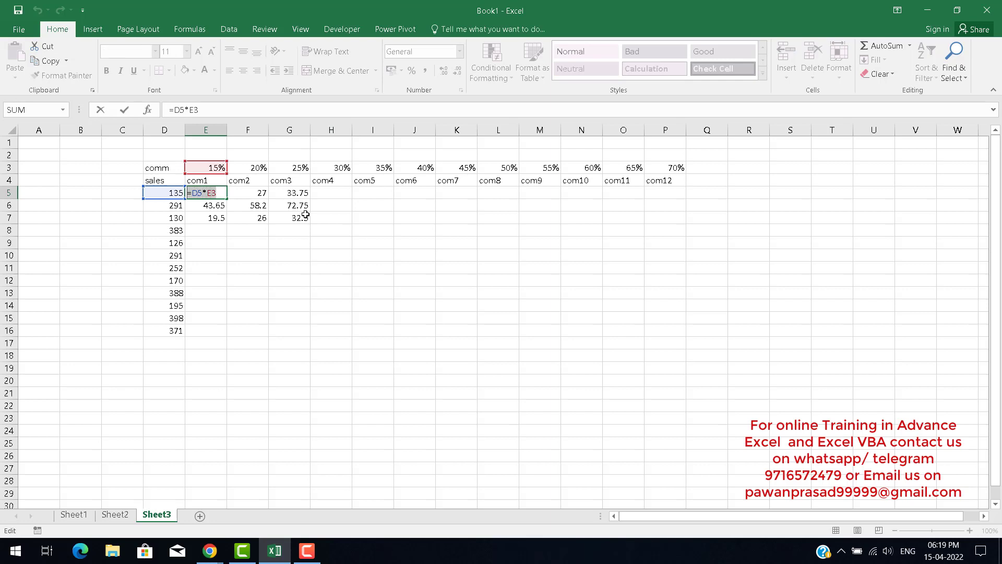
{"action": "key", "text": "ctrl+c"}
{"action": "key", "text": "Escape"}
Enter =D5*E3 in R5 as a display of E5's formula.
{"action": "key", "text": "Right"}
{"action": "key", "text": "Right"}
{"action": "key", "text": "Right"}
{"action": "key", "text": "Right"}
{"action": "key", "text": "Right"}
{"action": "key", "text": "Right"}
{"action": "key", "text": "Right"}
{"action": "key", "text": "Right"}
{"action": "key", "text": "Right"}
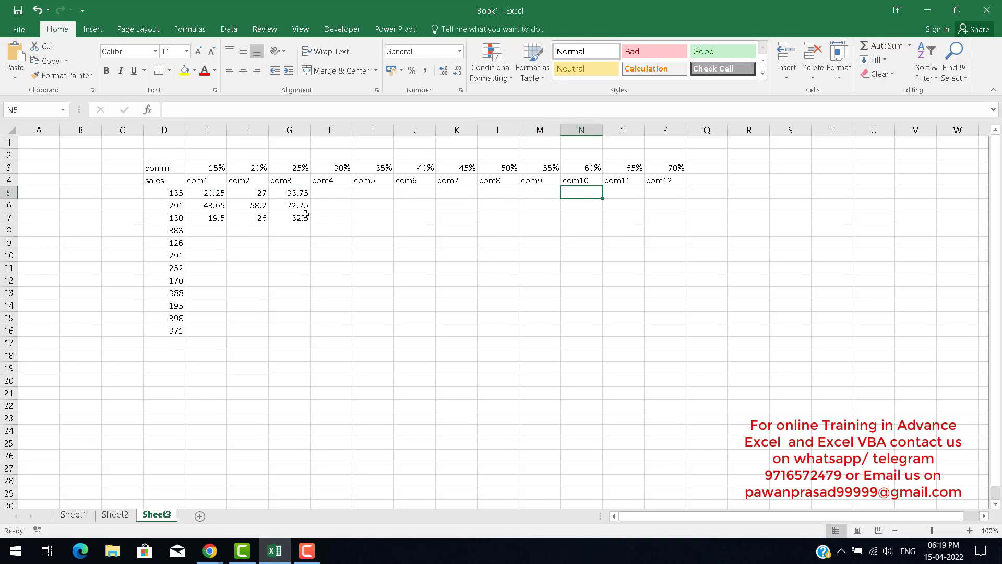
{"action": "key", "text": "Right"}
{"action": "key", "text": "Right"}
{"action": "key", "text": "Right"}
{"action": "key", "text": "Right"}
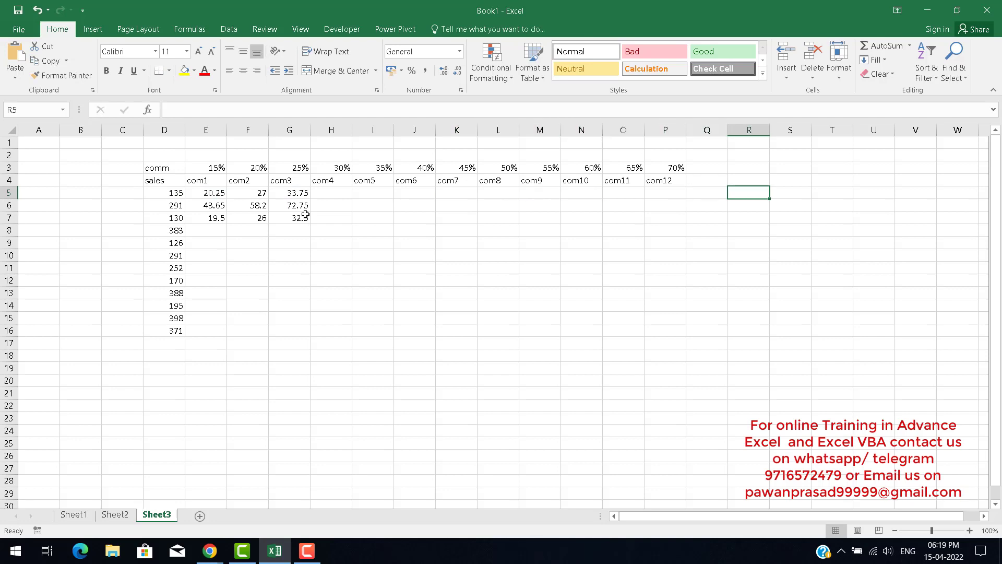
{"action": "key", "text": "F2"}
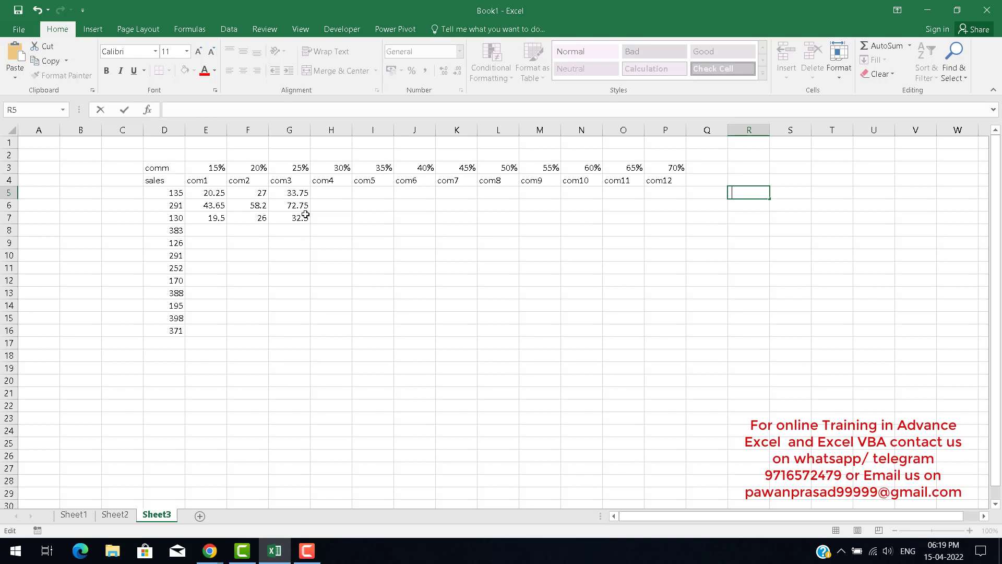
{"action": "type", "text": "=D5*E3"}
{"action": "key", "text": "ctrl+Return"}
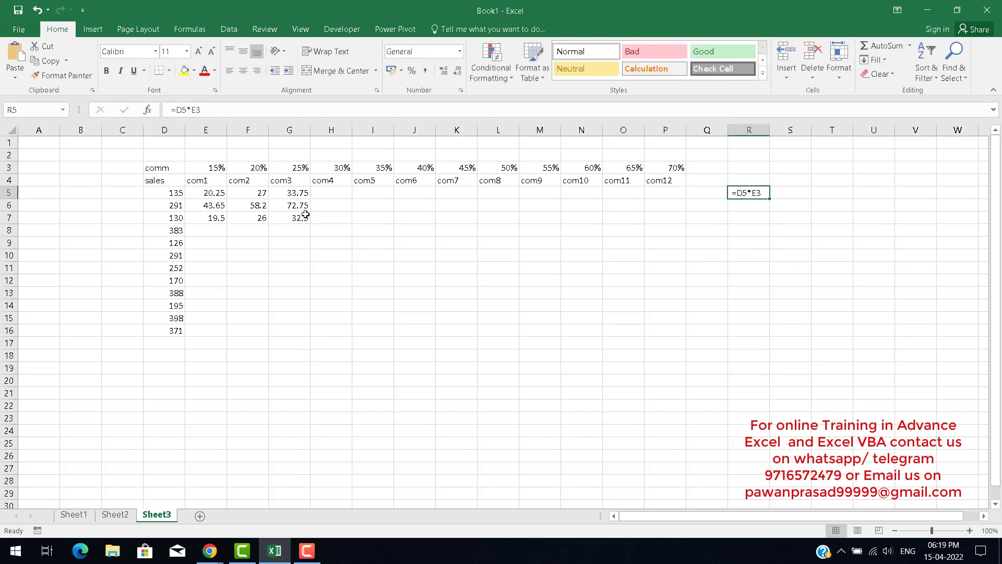
Enter =FORMULATEXT(F5) in S5 and fill it across S5:T7 to show the grid's formulas.
{"action": "key", "text": "Right"}
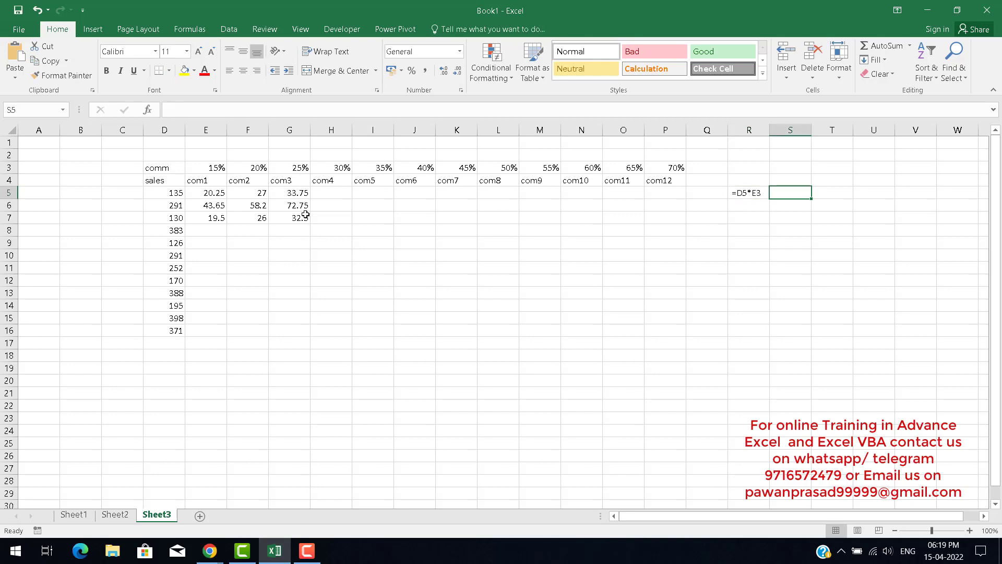
{"action": "type", "text": "=for"}
{"action": "key", "text": "Down"}
{"action": "key", "text": "Down"}
{"action": "key", "text": "Down"}
{"action": "key", "text": "Down"}
{"action": "key", "text": "Down"}
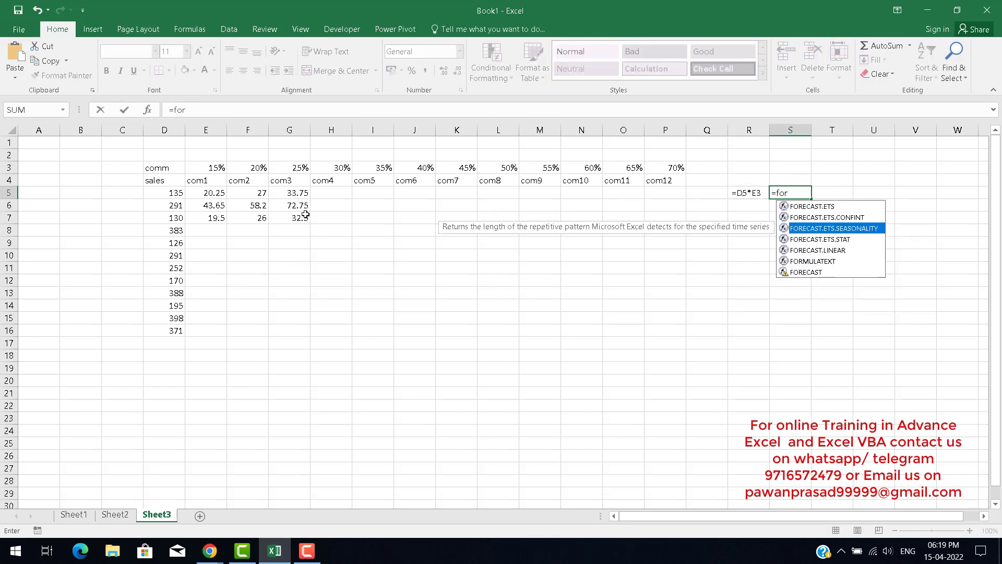
{"action": "key", "text": "Tab"}
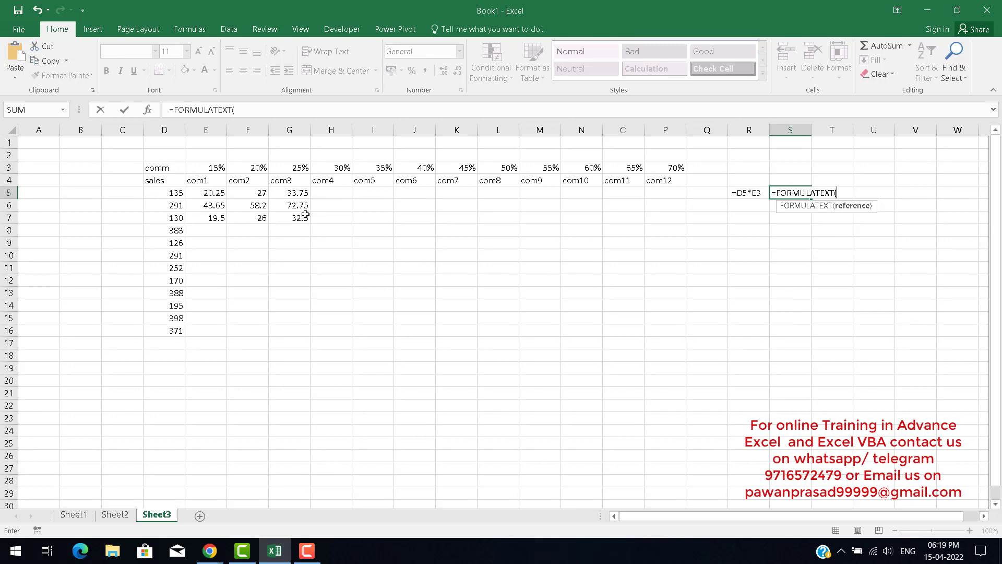
{"action": "key", "text": "Left"}
{"action": "key", "text": "Left"}
{"action": "key", "text": "Left"}
{"action": "key", "text": "Left"}
{"action": "key", "text": "Left"}
{"action": "key", "text": "Left"}
{"action": "key", "text": "Left"}
{"action": "key", "text": "Left"}
{"action": "key", "text": "Left"}
{"action": "key", "text": "Left"}
{"action": "key", "text": "Left"}
{"action": "key", "text": "Left"}
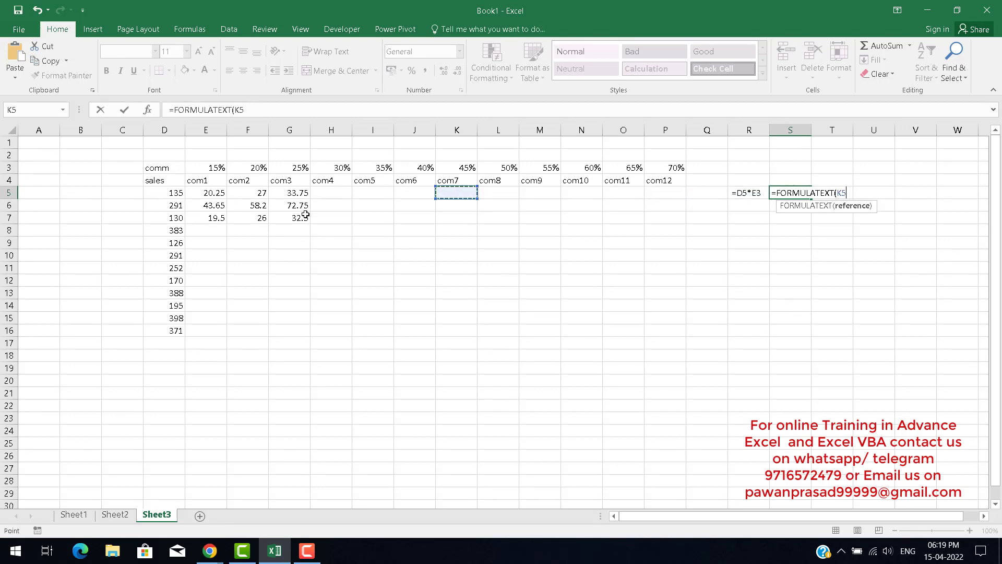
{"action": "key", "text": "Left"}
{"action": "key", "text": "ctrl+Return"}
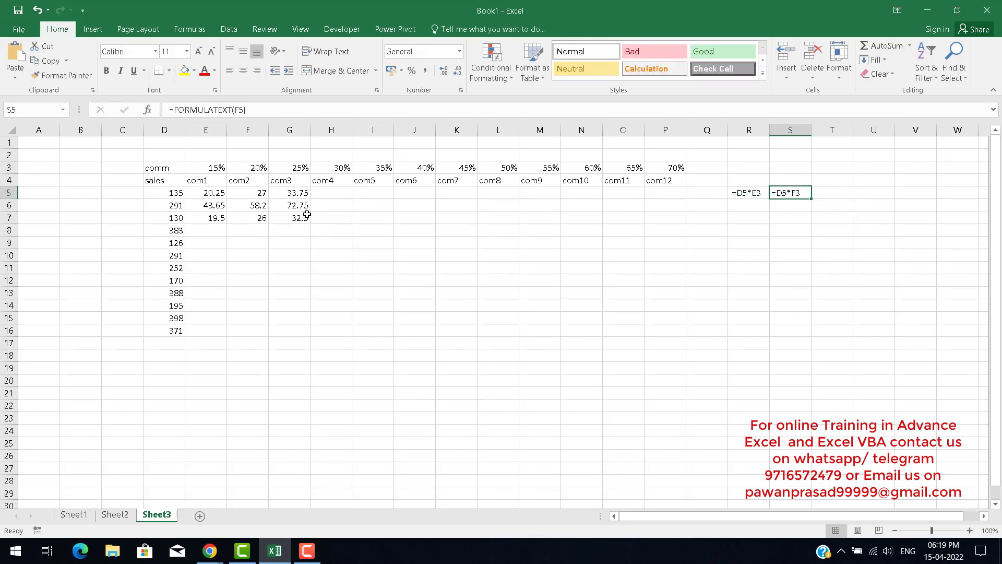
{"action": "left_click_drag", "start_coordinate": [812, 199], "coordinate": [852, 224]}
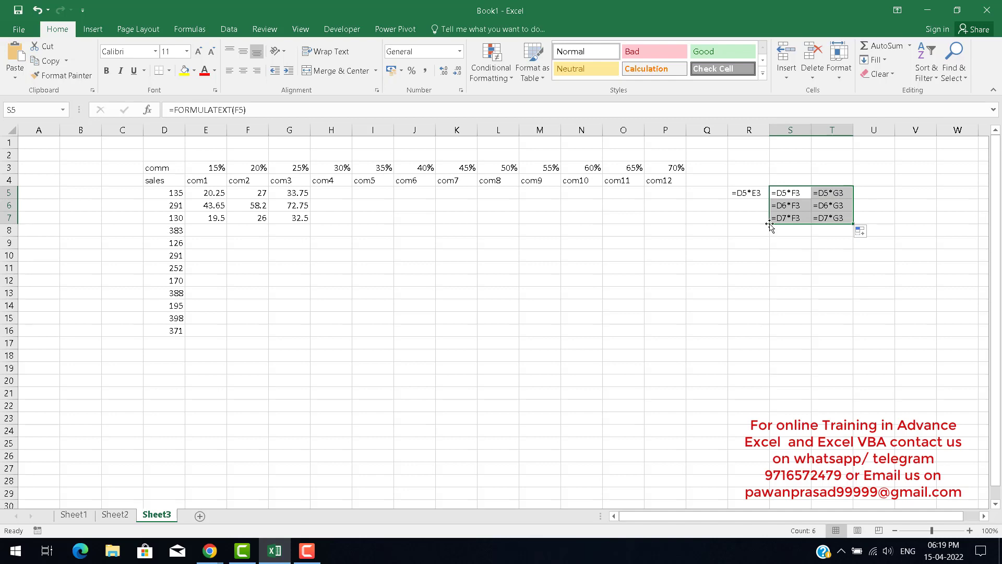
Fill R6:S6 to the right and undo the fill.
{"action": "left_click_drag", "start_coordinate": [784, 207], "coordinate": [760, 206]}
{"action": "left_click", "coordinate": [873, 60]}
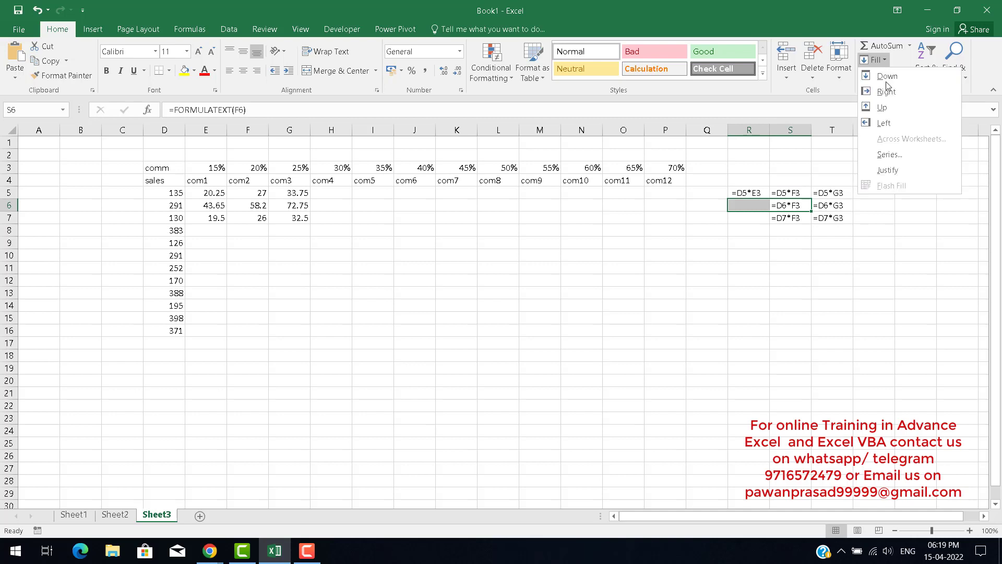
{"action": "left_click", "coordinate": [888, 91]}
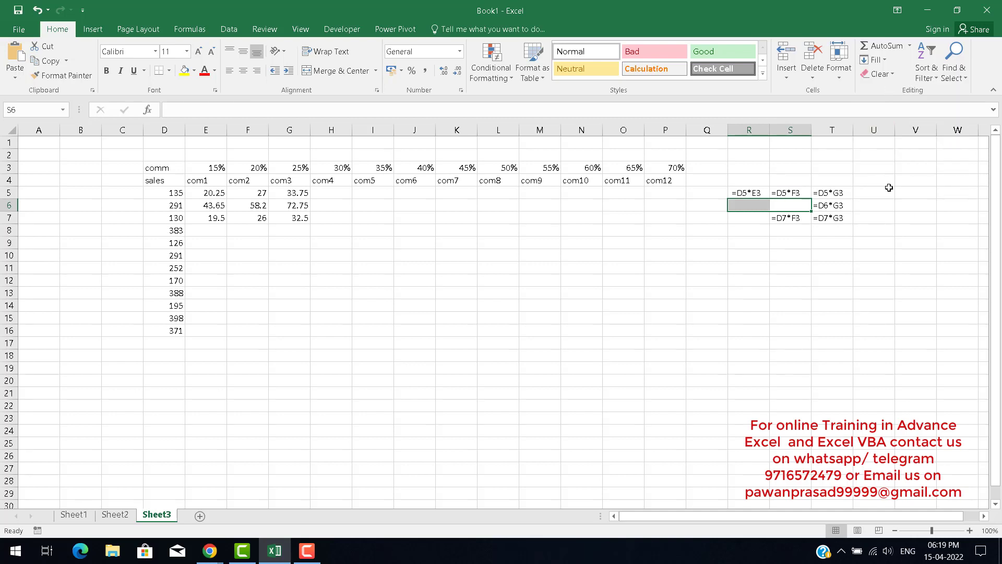
{"action": "key", "text": "ctrl+z"}
Enter =FORMULATEXT(E6) in R6 and fill it down to R7.
{"action": "left_click", "coordinate": [753, 204]}
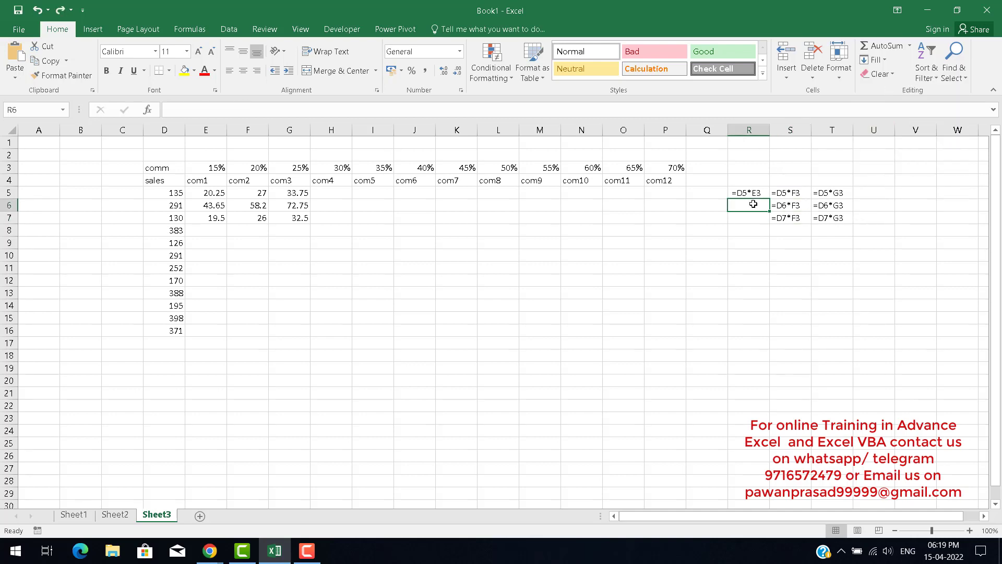
{"action": "type", "text": "=ro"}
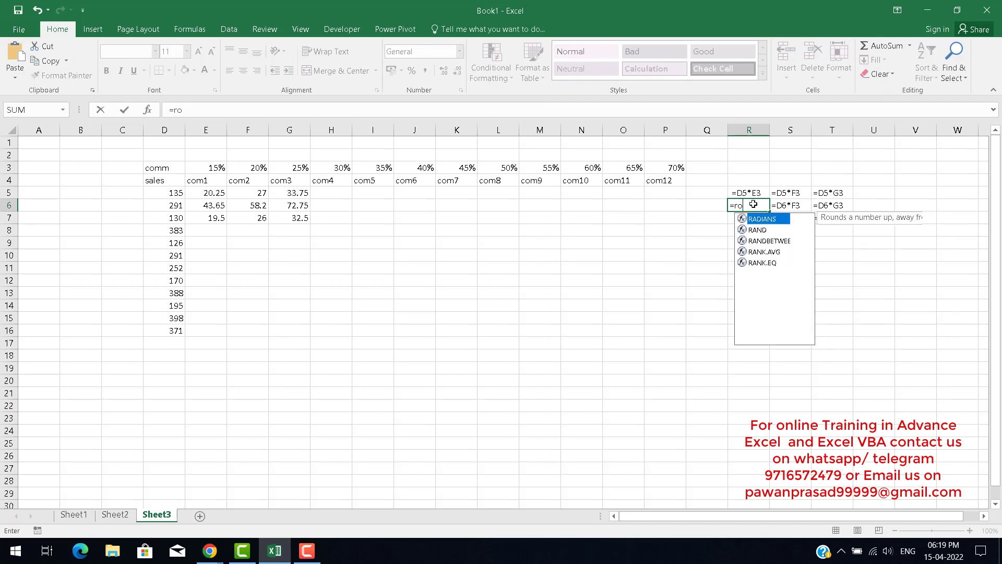
{"action": "key", "text": "BackSpace"}
{"action": "key", "text": "BackSpace"}
{"action": "type", "text": "f"}
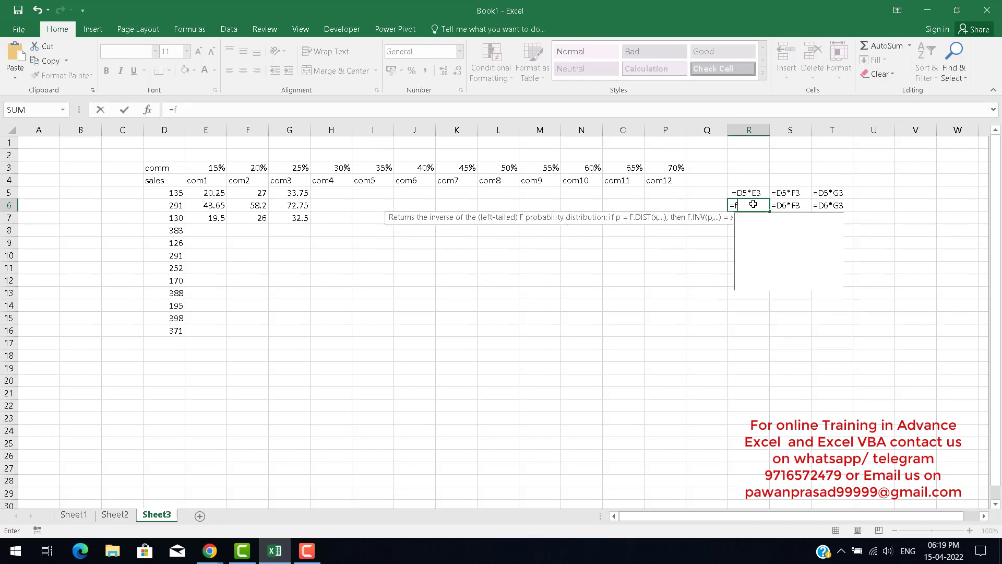
{"action": "type", "text": "or"}
{"action": "key", "text": "Down"}
{"action": "key", "text": "Down"}
{"action": "key", "text": "Down"}
{"action": "key", "text": "Down"}
{"action": "key", "text": "Down"}
{"action": "key", "text": "Tab"}
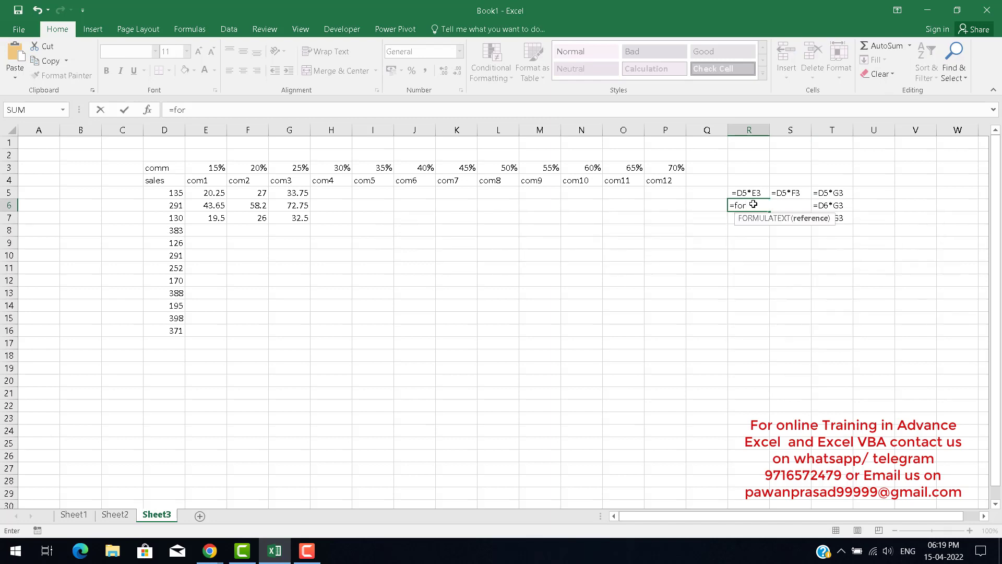
{"action": "key", "text": "Left"}
{"action": "key", "text": "Left"}
{"action": "key", "text": "Left"}
{"action": "key", "text": "Left"}
{"action": "key", "text": "Left"}
{"action": "key", "text": "Left"}
{"action": "key", "text": "Left"}
{"action": "key", "text": "Left"}
{"action": "key", "text": "Left"}
{"action": "key", "text": "Left"}
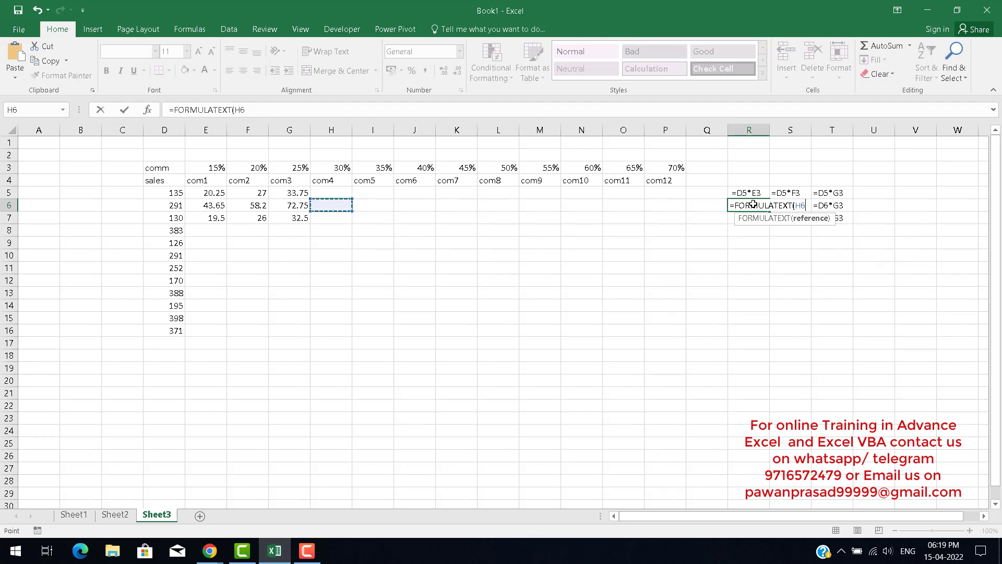
{"action": "key", "text": "Left"}
{"action": "key", "text": "Left"}
{"action": "key", "text": "Left"}
{"action": "key", "text": "Return"}
{"action": "left_click", "coordinate": [753, 205]}
{"action": "key", "text": "shift+Down"}
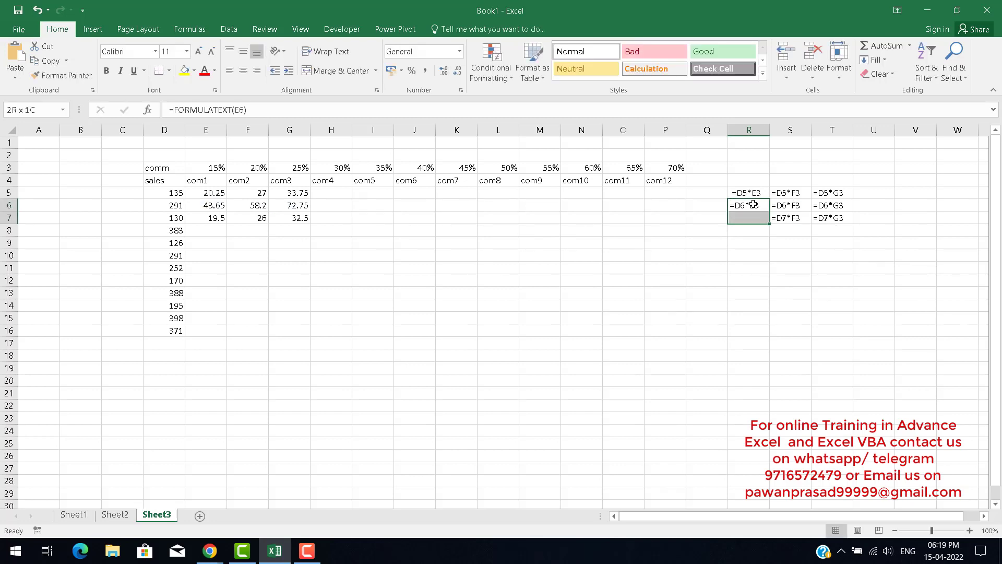
{"action": "key", "text": "ctrl+d"}
{"action": "left_click", "coordinate": [777, 323]}
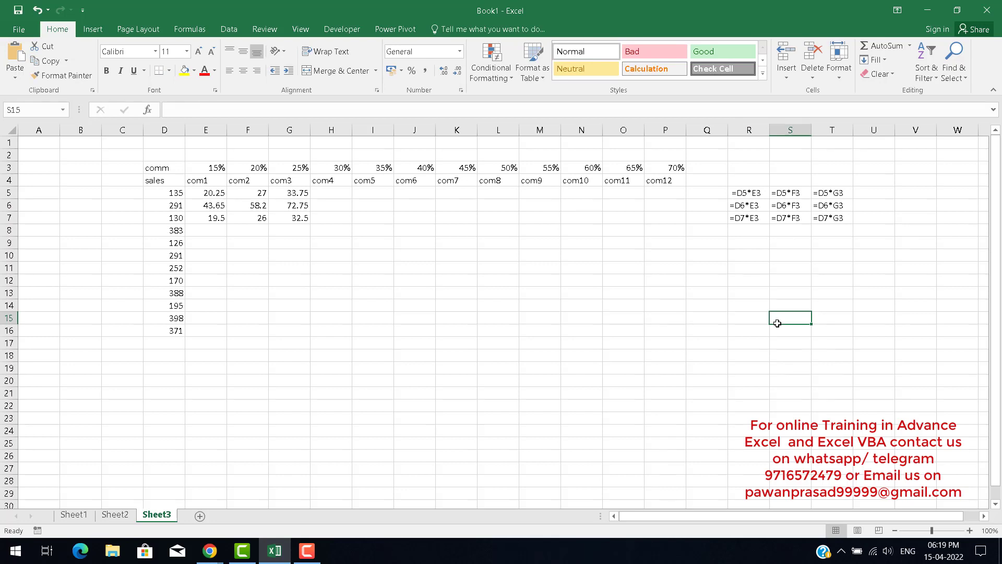
{"action": "key", "text": "Right"}
{"action": "key", "text": "Up"}
{"action": "key", "text": "Up"}
{"action": "key", "text": "Up"}
{"action": "key", "text": "Up"}
{"action": "key", "text": "Up"}
{"action": "key", "text": "Up"}
{"action": "key", "text": "Up"}
{"action": "key", "text": "Up"}
{"action": "key", "text": "Up"}
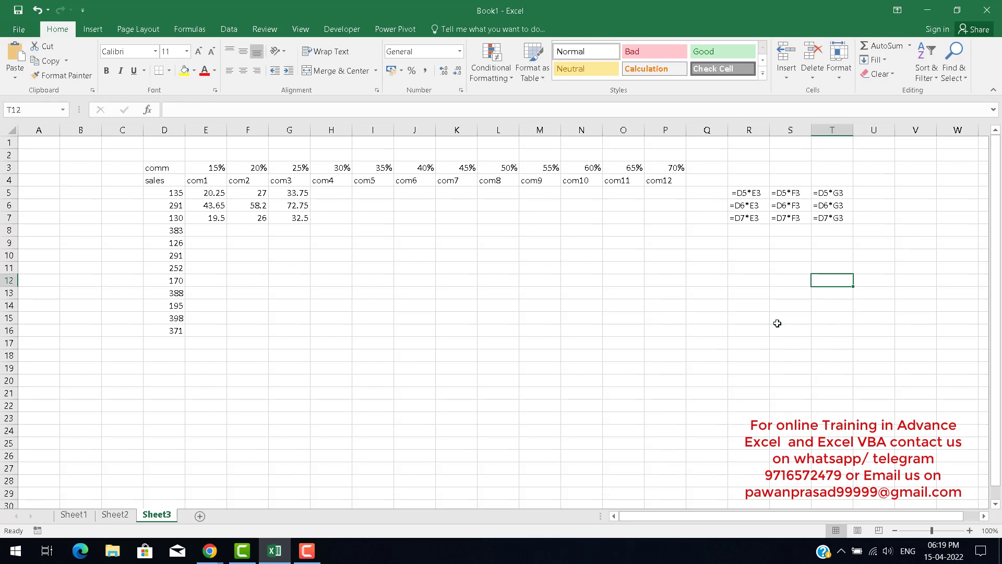
{"action": "key", "text": "Right"}
{"action": "key", "text": "Right"}
{"action": "key", "text": "Up"}
{"action": "key", "text": "Up"}
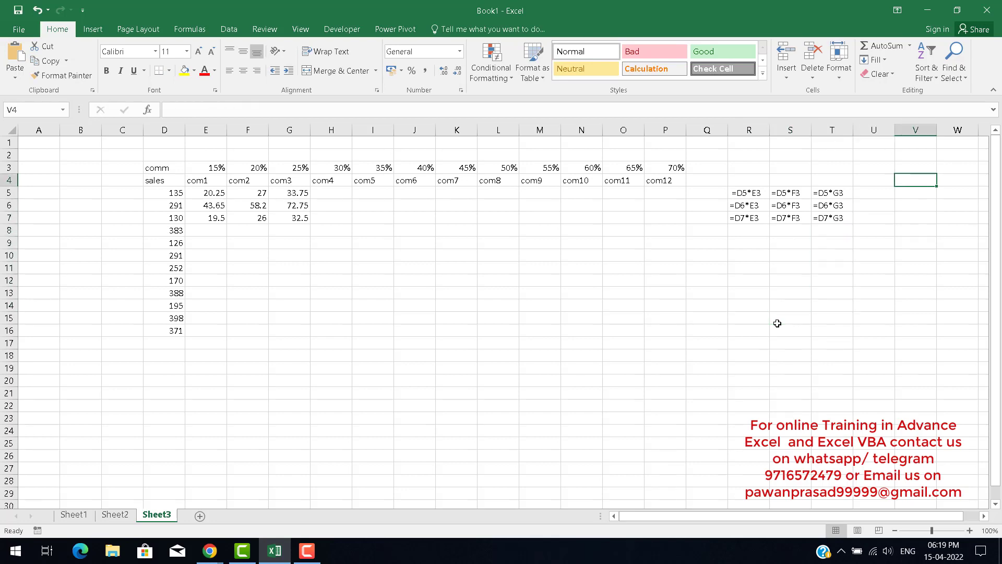
{"action": "key", "text": "Left"}
{"action": "key", "text": "Left"}
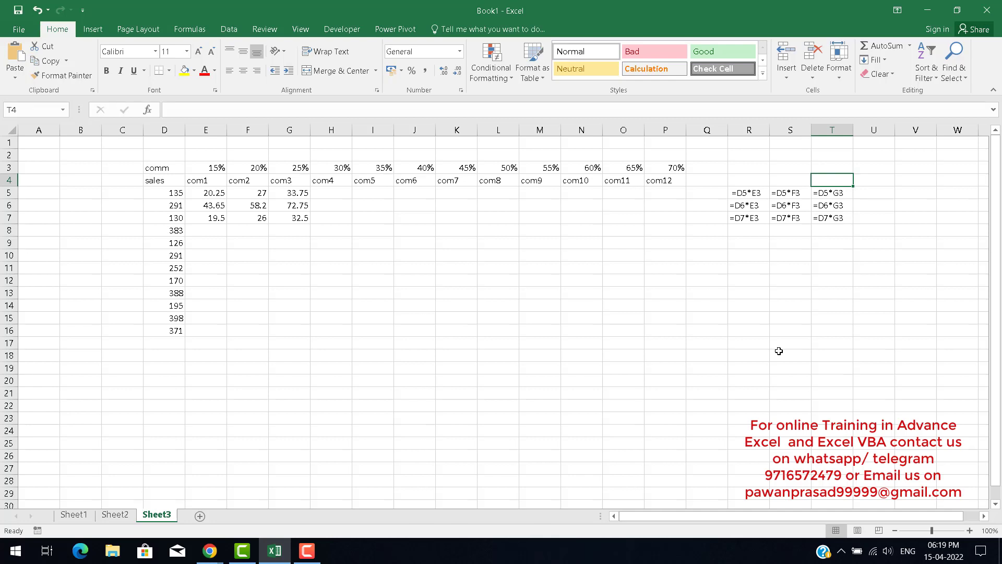
Enter the label "D com" in U5 beside the formula display grid.
{"action": "key", "text": "Right"}
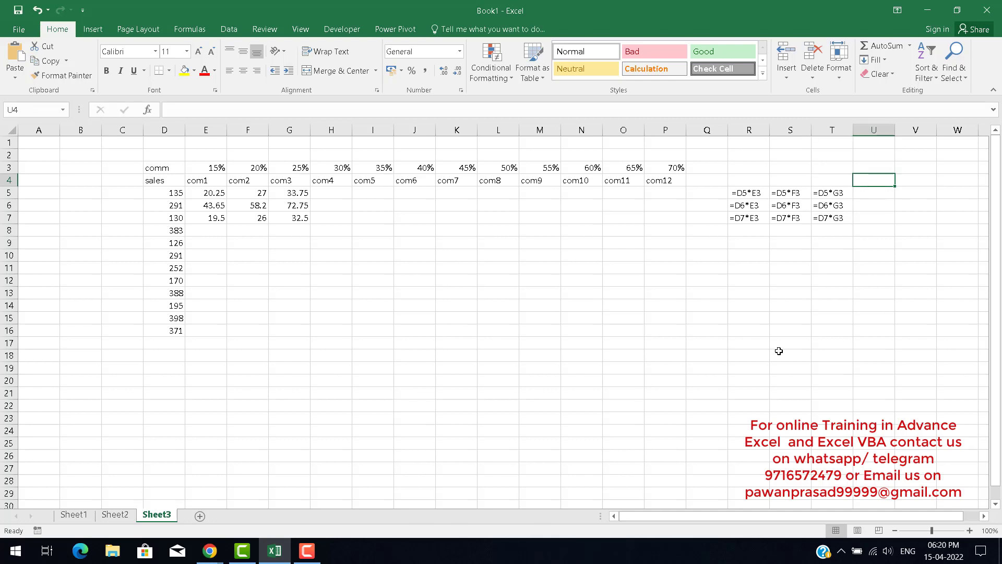
{"action": "key", "text": "Down"}
{"action": "key", "text": "Left"}
{"action": "key", "text": "Left"}
{"action": "key", "text": "Left"}
{"action": "key", "text": "Right"}
{"action": "key", "text": "Right"}
{"action": "key", "text": "Right"}
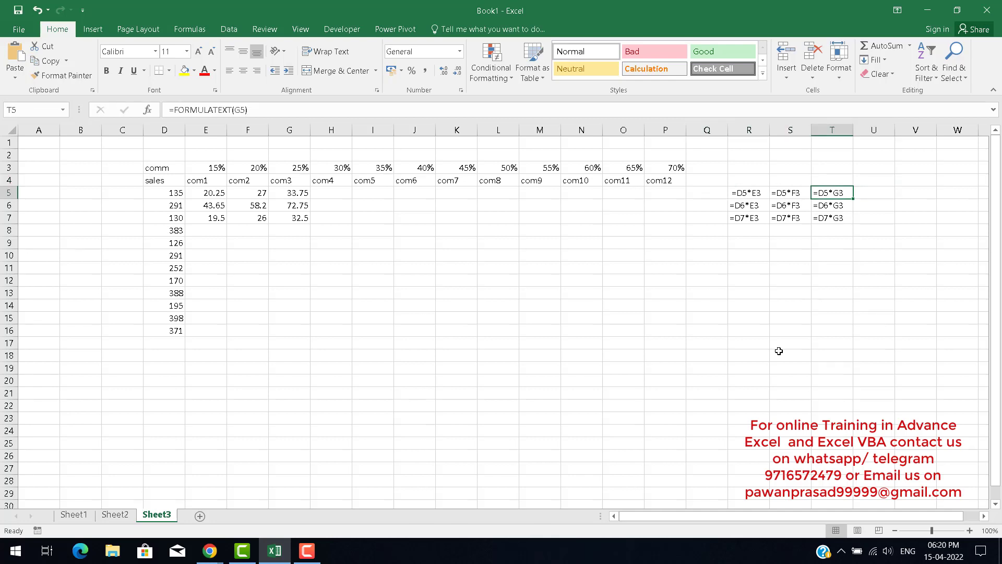
{"action": "type", "text": "D"}
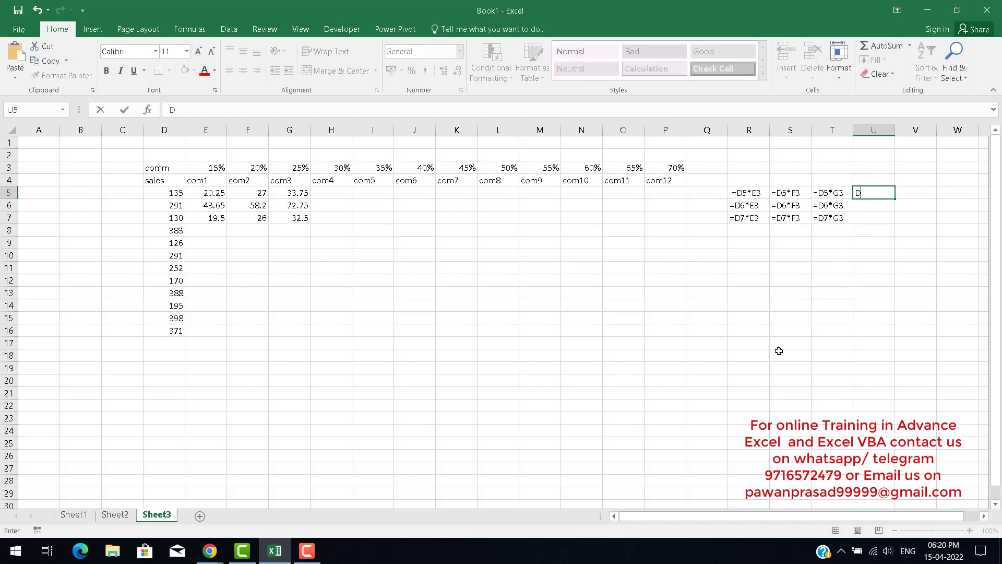
{"action": "type", "text": " commn"}
{"action": "key", "text": "BackSpace"}
{"action": "key", "text": "BackSpace"}
{"action": "key", "text": "Return"}
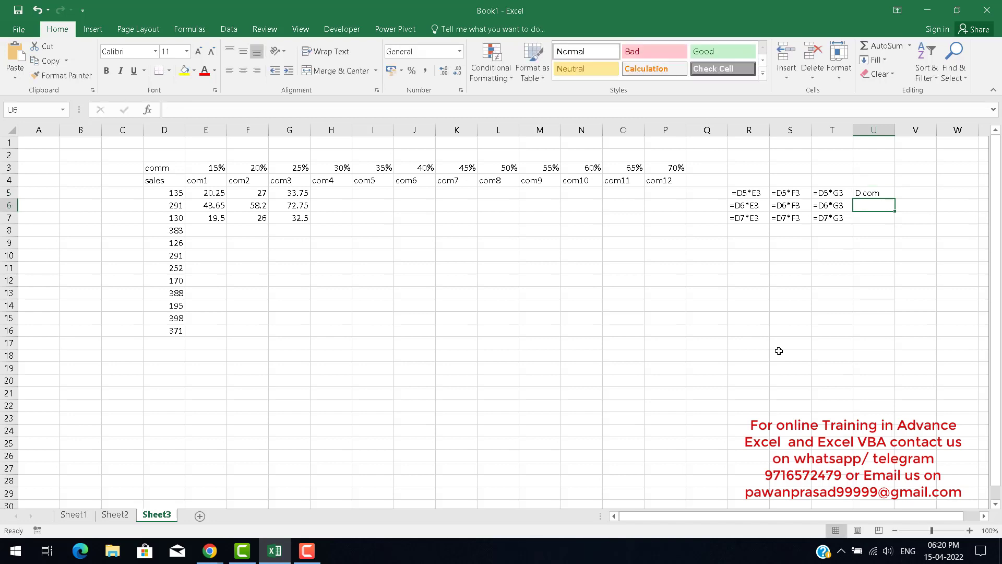
{"action": "key", "text": "Up"}
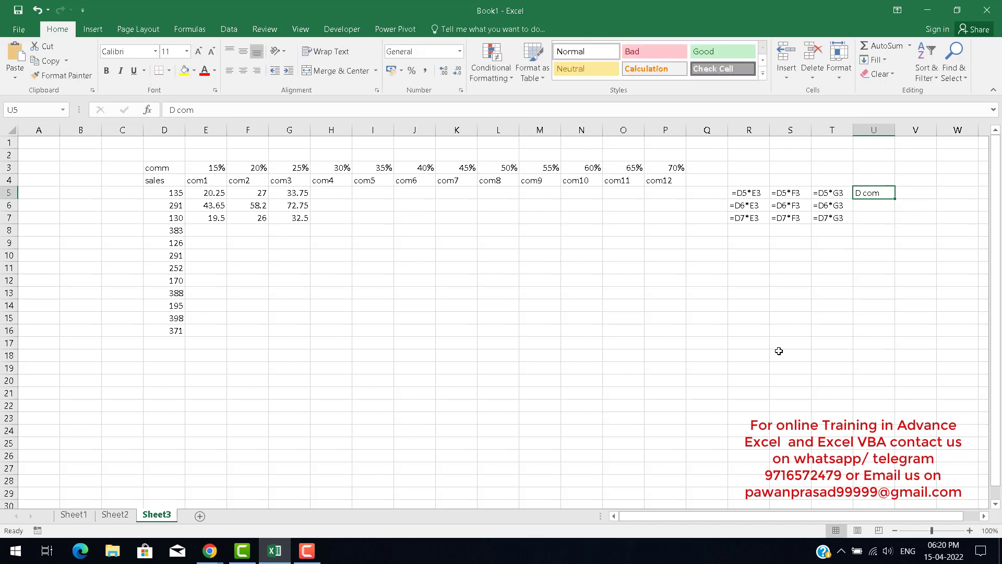
Review the displayed formulas across R5:T7, moving between cells and selecting the grid to compare references.
{"action": "key", "text": "Left"}
{"action": "key", "text": "Left"}
{"action": "key", "text": "Left"}
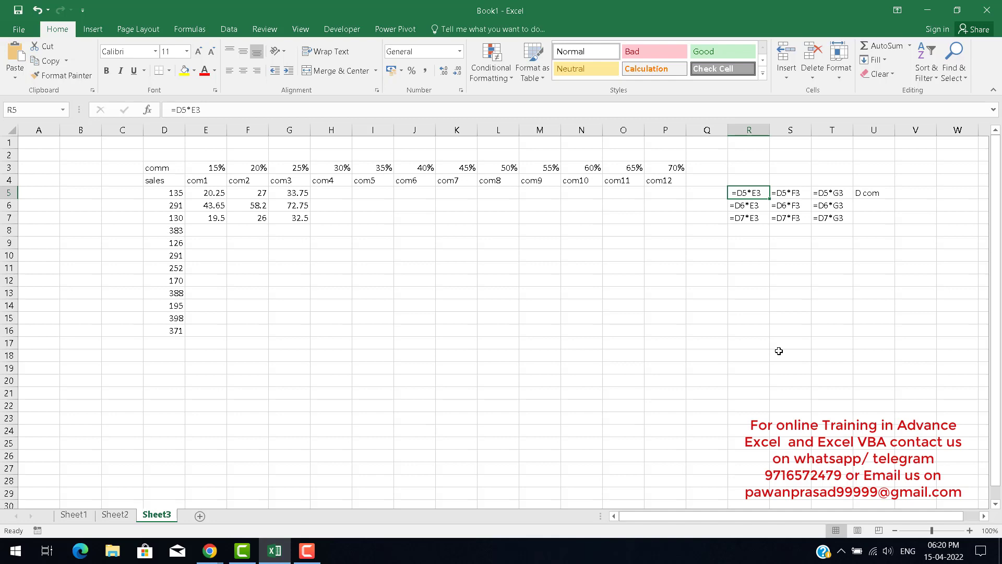
{"action": "key", "text": "Right"}
{"action": "key", "text": "Right"}
{"action": "key", "text": "Right"}
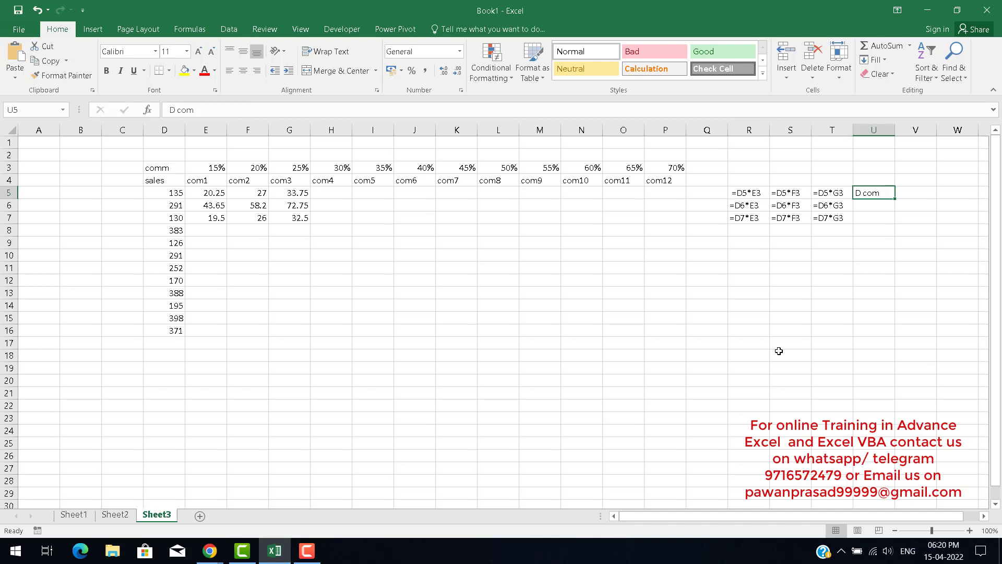
{"action": "key", "text": "Left"}
{"action": "key", "text": "Left"}
{"action": "key", "text": "Left"}
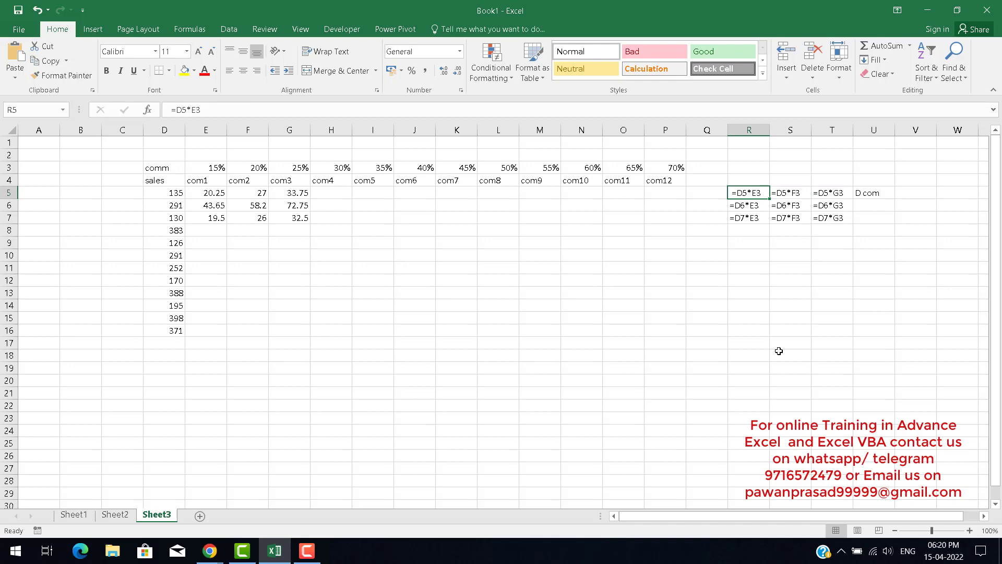
{"action": "key", "text": "Right"}
{"action": "key", "text": "Right"}
{"action": "key", "text": "Right"}
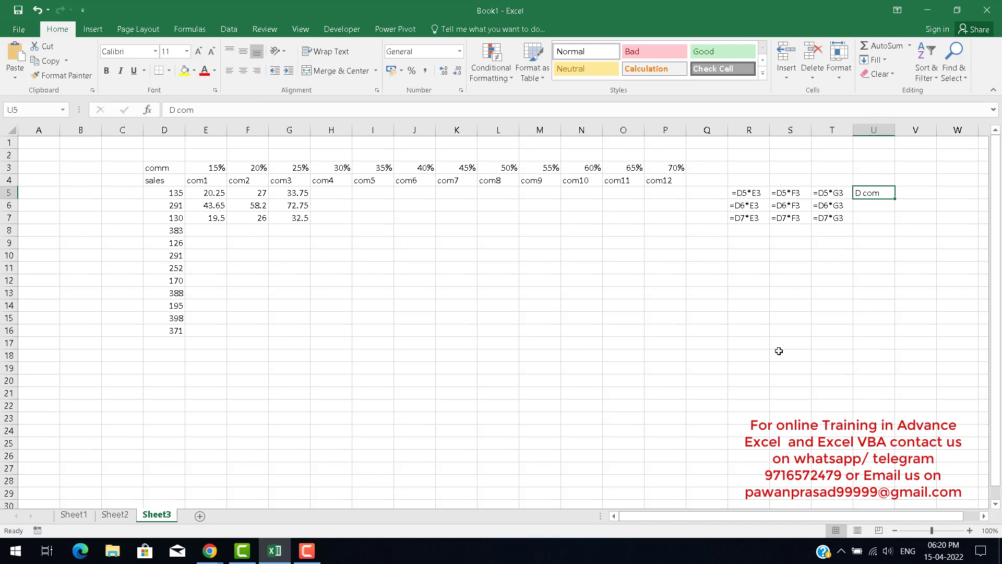
{"action": "key", "text": "Left"}
{"action": "key", "text": "Left"}
{"action": "key", "text": "Left"}
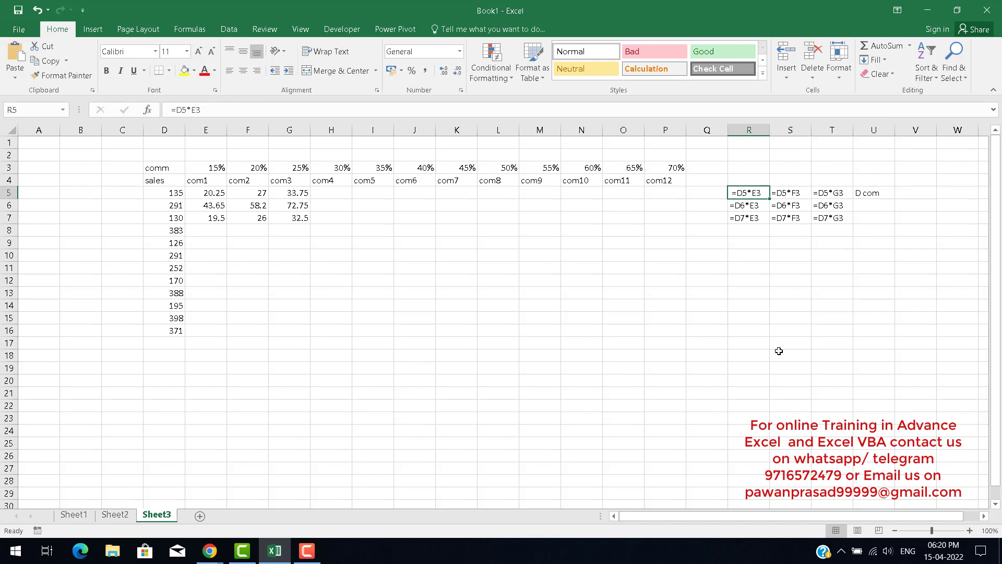
{"action": "key", "text": "Right"}
{"action": "key", "text": "Right"}
{"action": "key", "text": "Right"}
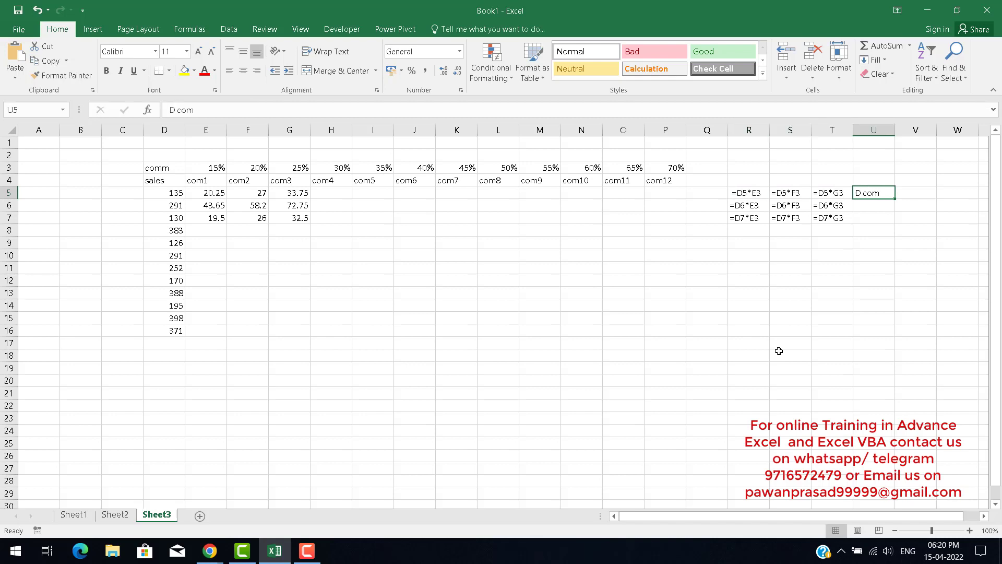
{"action": "key", "text": "Left"}
{"action": "key", "text": "Left"}
{"action": "key", "text": "Left"}
{"action": "key", "text": "Left"}
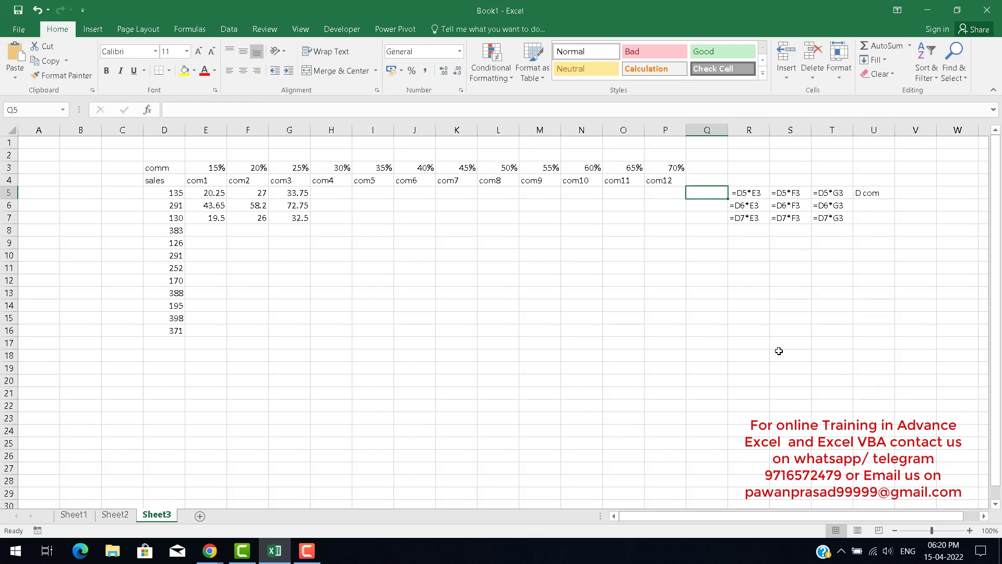
{"action": "key", "text": "Right"}
{"action": "key", "text": "Right"}
{"action": "key", "text": "Right"}
{"action": "key", "text": "Right"}
{"action": "key", "text": "Right"}
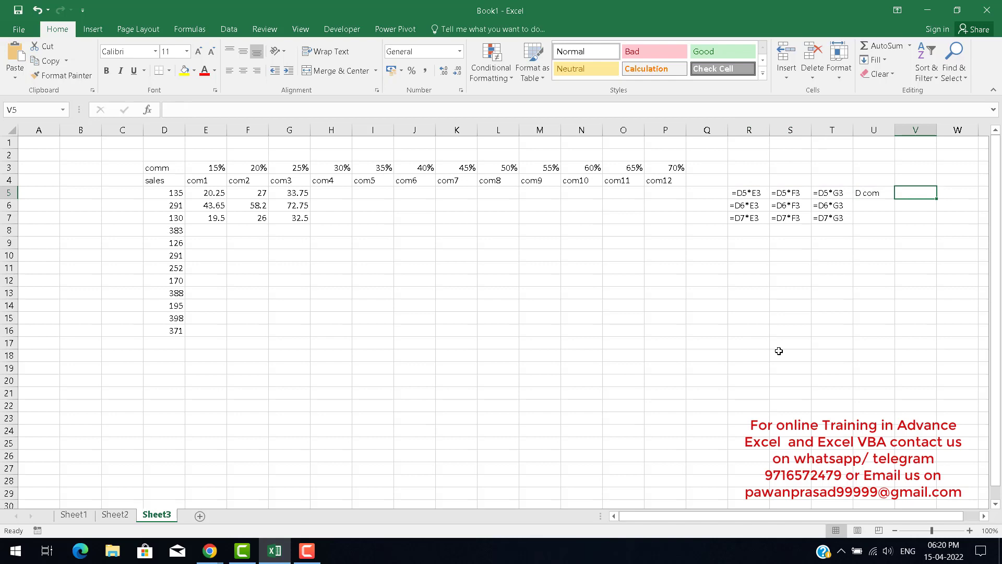
{"action": "key", "text": "Down"}
{"action": "key", "text": "Left"}
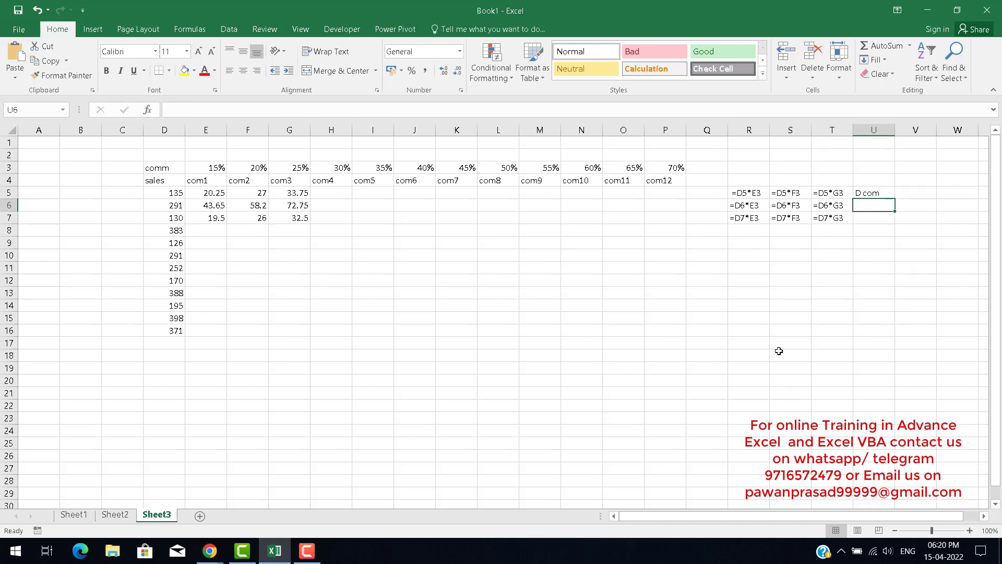
{"action": "key", "text": "Left"}
{"action": "key", "text": "Left"}
{"action": "key", "text": "Left"}
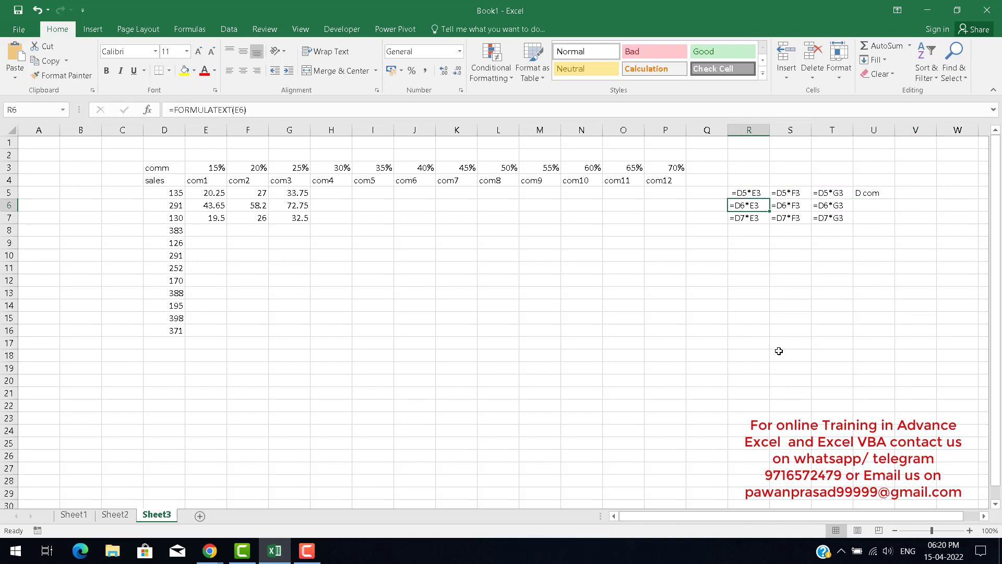
{"action": "key", "text": "Right"}
{"action": "key", "text": "Right"}
{"action": "key", "text": "Right"}
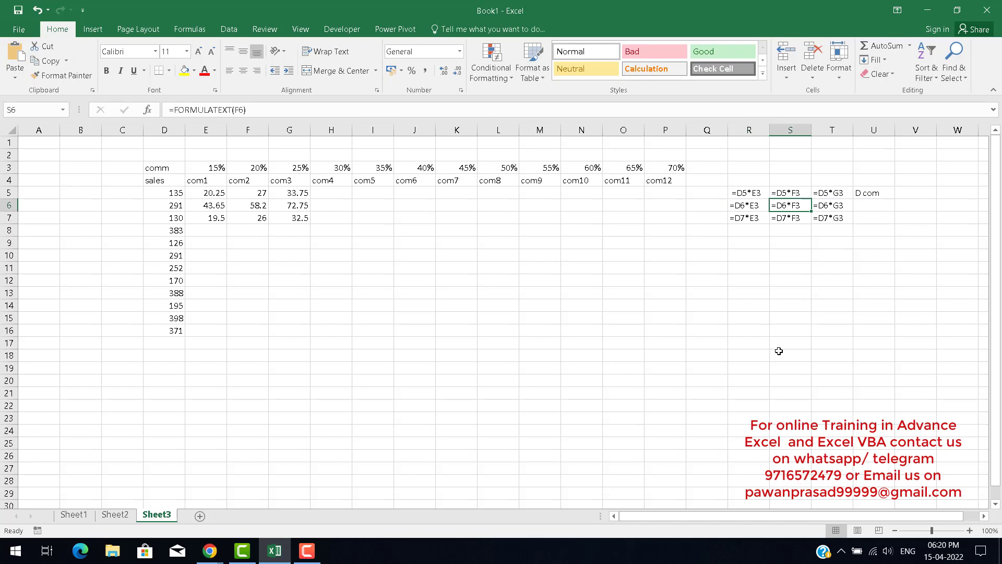
{"action": "key", "text": "Left"}
{"action": "key", "text": "Left"}
{"action": "key", "text": "Up"}
{"action": "key", "text": "Left"}
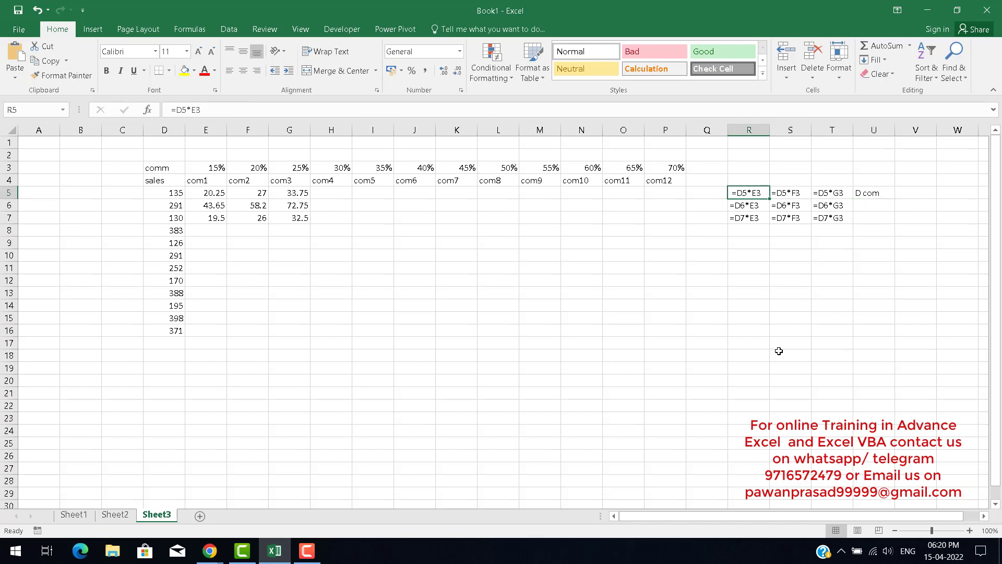
{"action": "key", "text": "shift+Down"}
{"action": "key", "text": "shift+Down"}
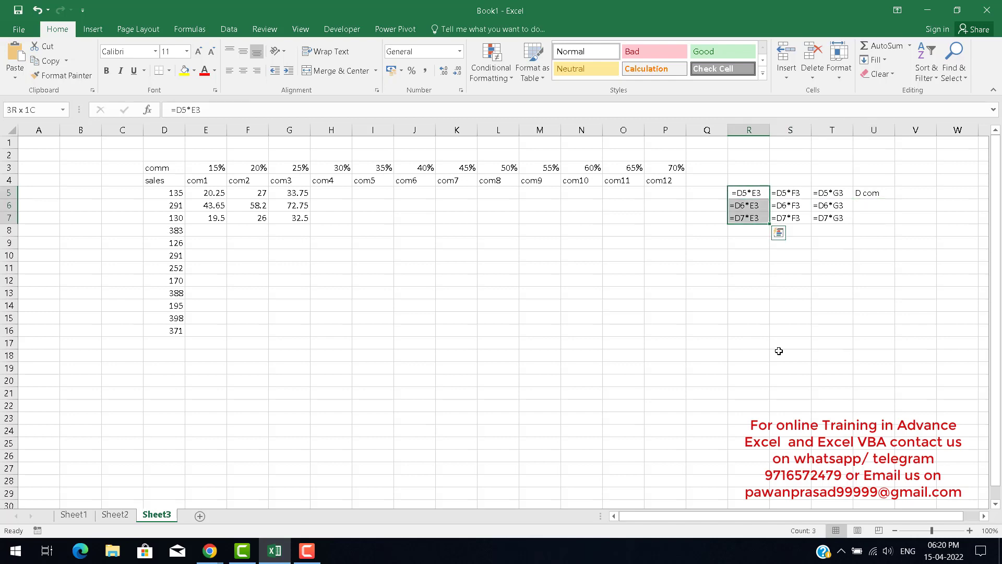
{"action": "key", "text": "shift+Right"}
{"action": "key", "text": "shift+Right"}
{"action": "key", "text": "Down"}
{"action": "key", "text": "Right"}
{"action": "key", "text": "Right"}
{"action": "key", "text": "Right"}
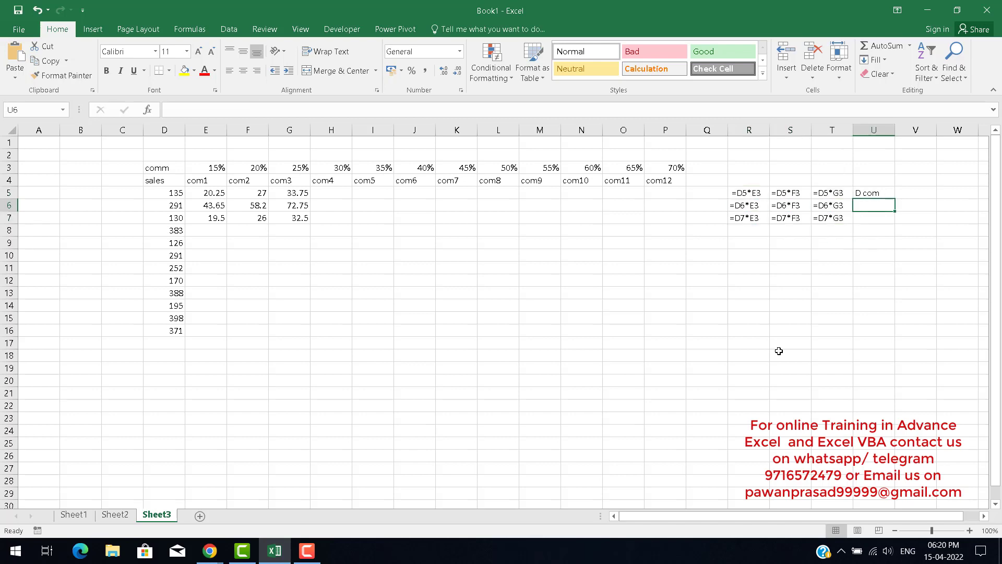
{"action": "key", "text": "Up"}
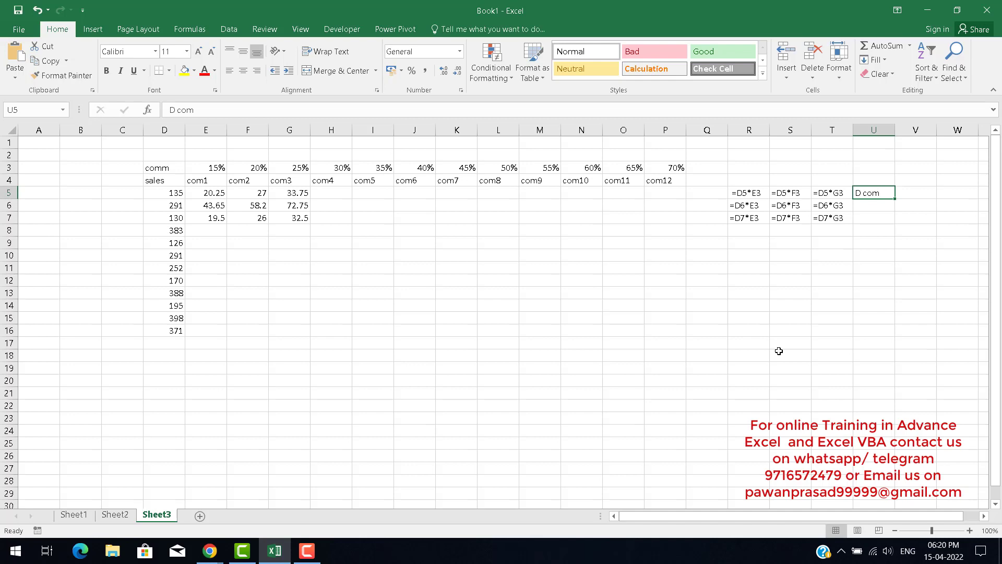
{"action": "key", "text": "Left"}
{"action": "key", "text": "Left"}
{"action": "key", "text": "Left"}
{"action": "key", "text": "Down"}
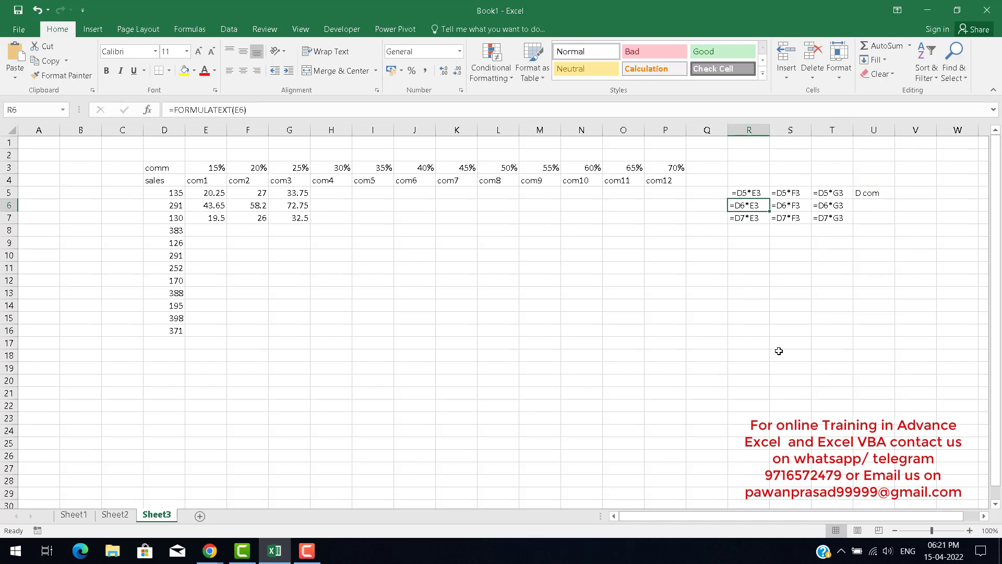
{"action": "key", "text": "Up"}
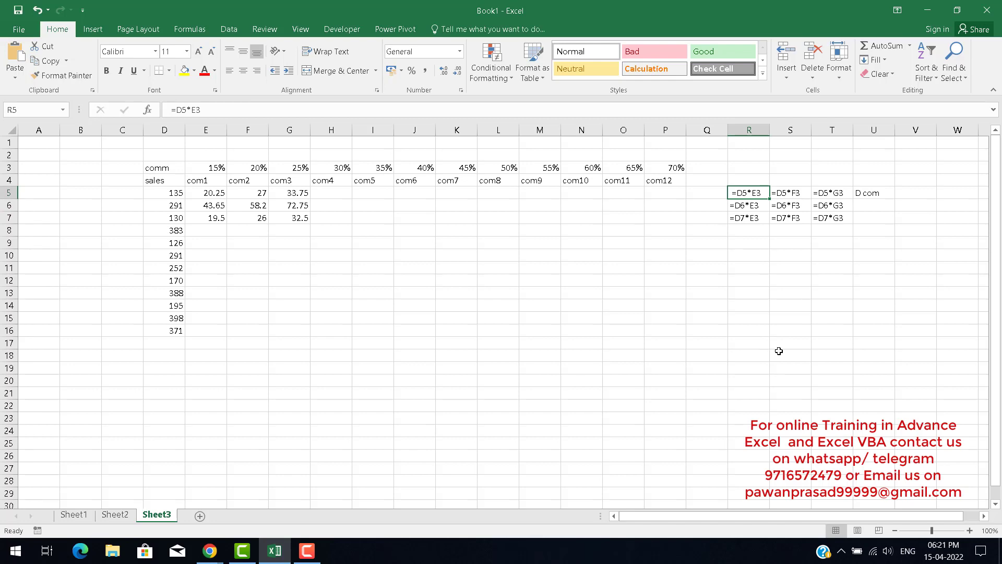
{"action": "key", "text": "Down"}
{"action": "key", "text": "Down"}
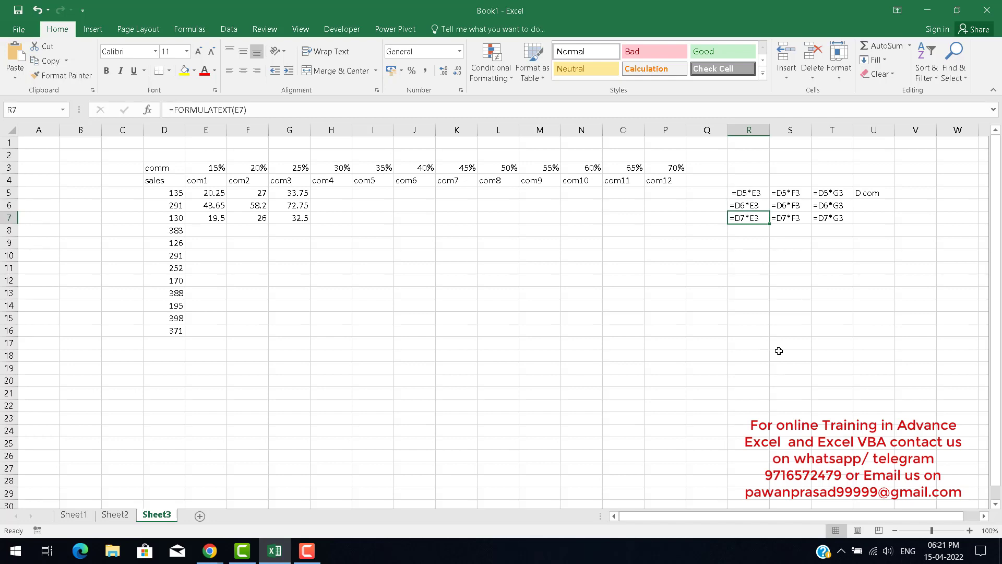
{"action": "key", "text": "Up"}
{"action": "key", "text": "Up"}
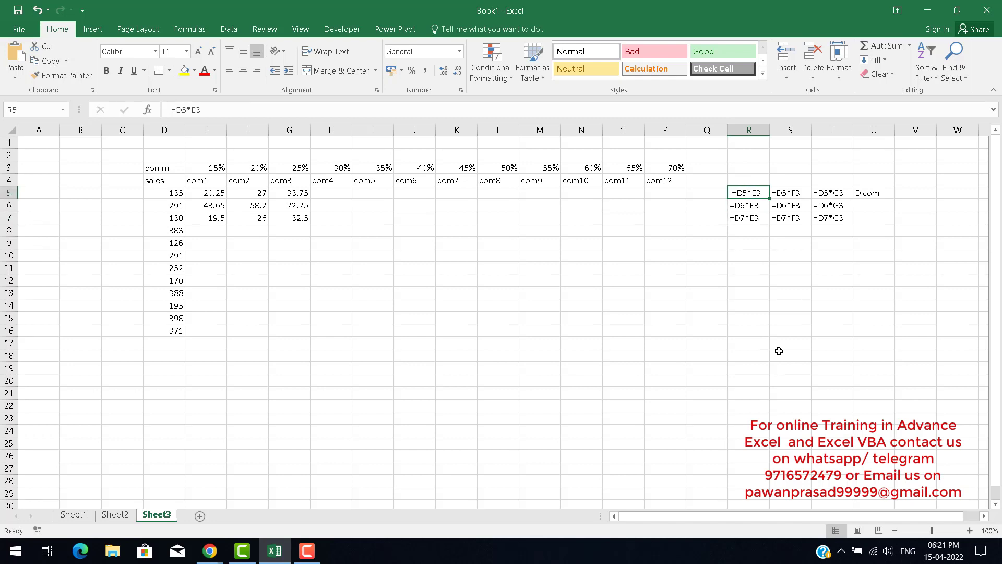
{"action": "key", "text": "Down"}
{"action": "key", "text": "Down"}
{"action": "key", "text": "Up"}
{"action": "key", "text": "Up"}
{"action": "key", "text": "shift+Right"}
{"action": "key", "text": "shift+Right"}
{"action": "key", "text": "shift+Down"}
{"action": "key", "text": "shift+Down"}
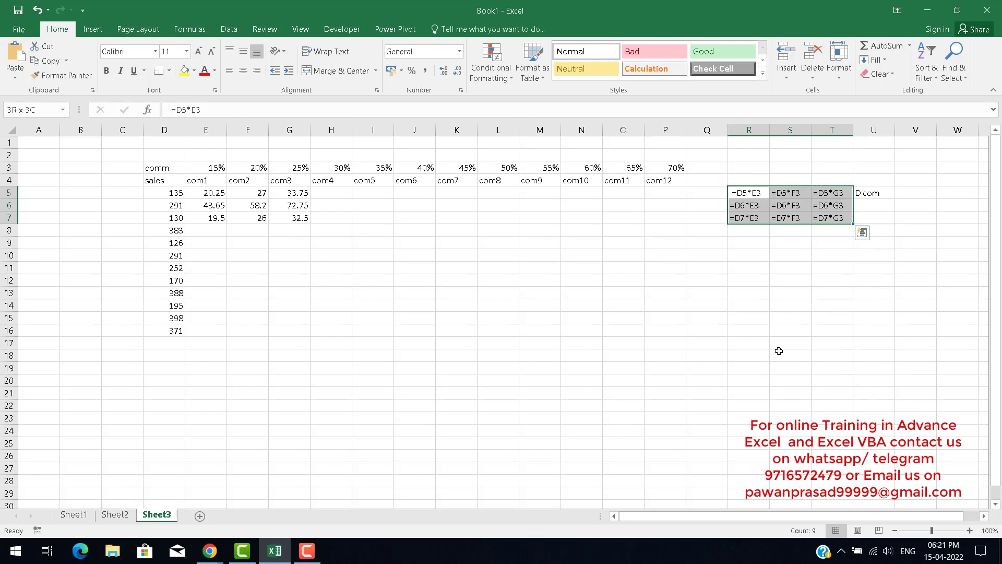
{"action": "key", "text": "shift+Up"}
{"action": "key", "text": "shift+Up"}
{"action": "key", "text": "shift+Left"}
{"action": "key", "text": "shift+Left"}
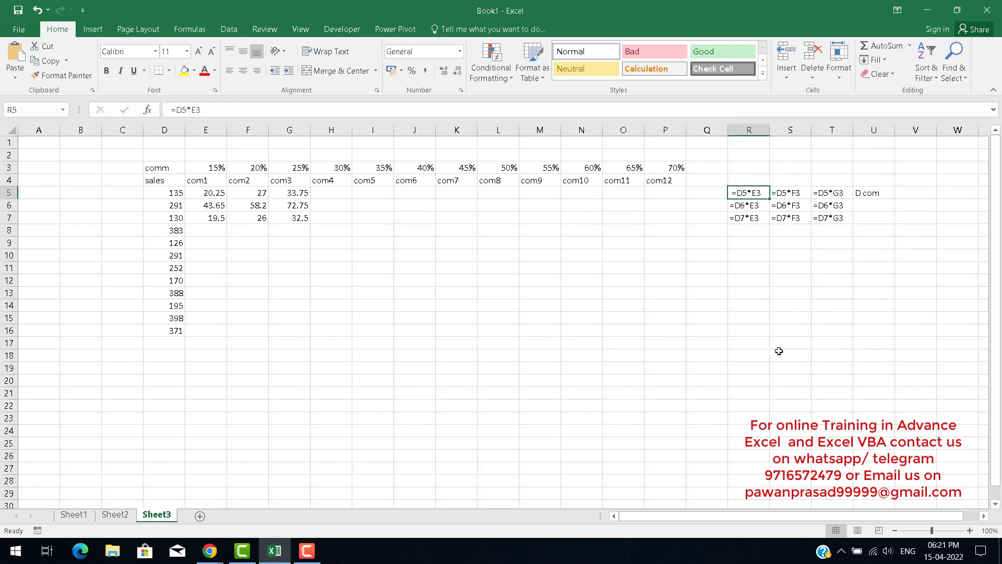
{"action": "key", "text": "Right"}
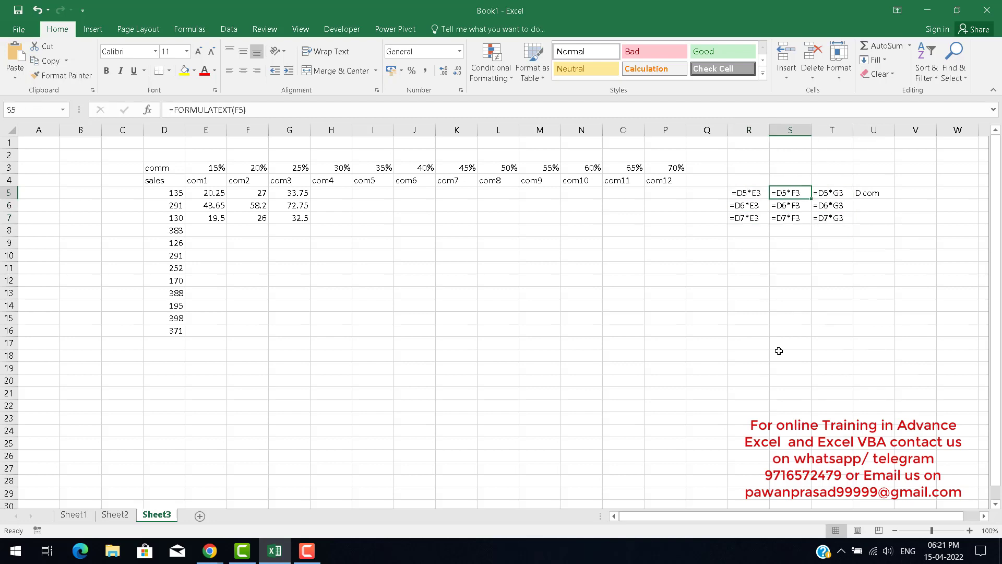
{"action": "key", "text": "Right"}
{"action": "key", "text": "Left"}
{"action": "key", "text": "Left"}
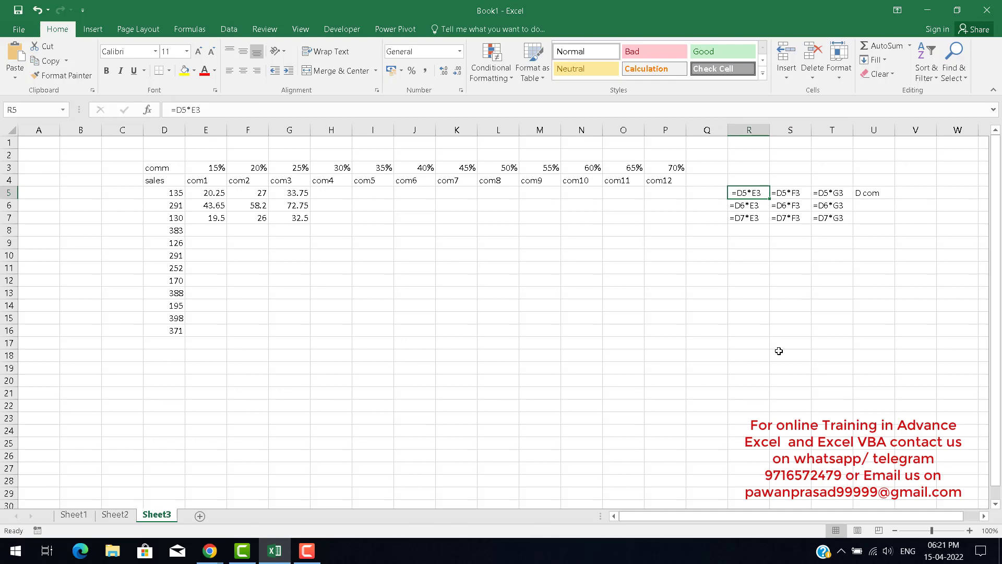
{"action": "key", "text": "Right"}
{"action": "key", "text": "Right"}
{"action": "key", "text": "Left"}
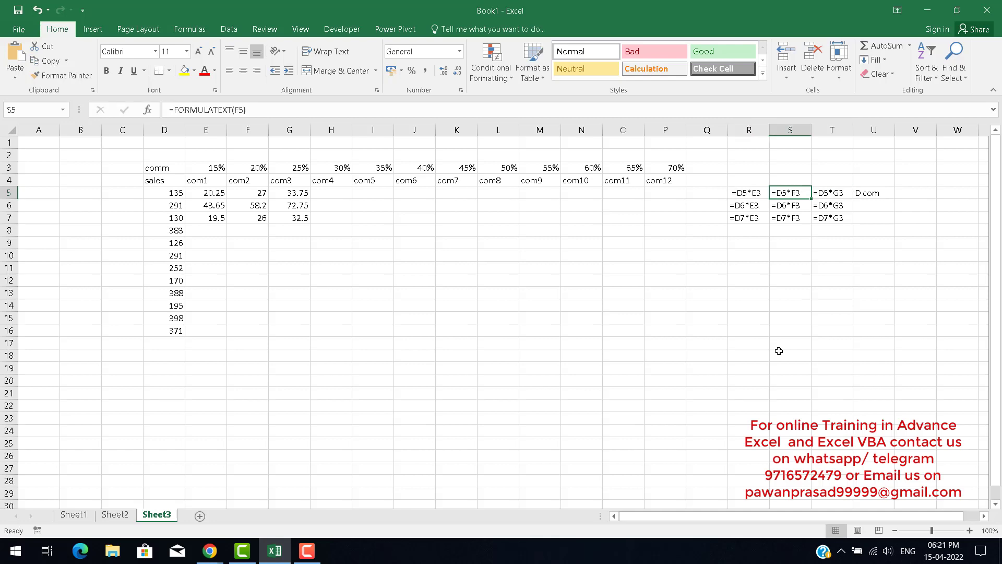
{"action": "key", "text": "Left"}
{"action": "key", "text": "Down"}
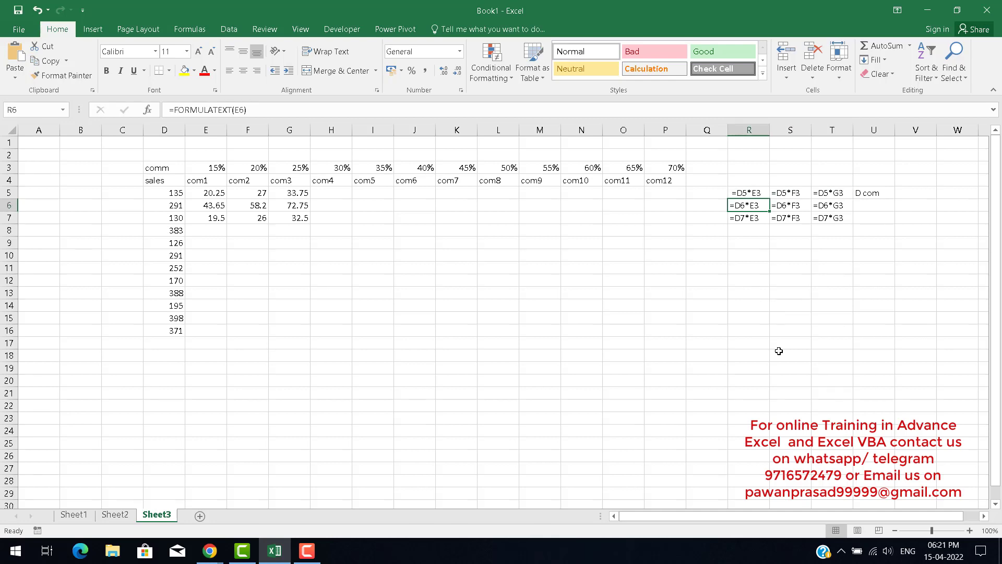
{"action": "key", "text": "Right"}
{"action": "key", "text": "Right"}
{"action": "key", "text": "shift+Left"}
{"action": "key", "text": "shift+Left"}
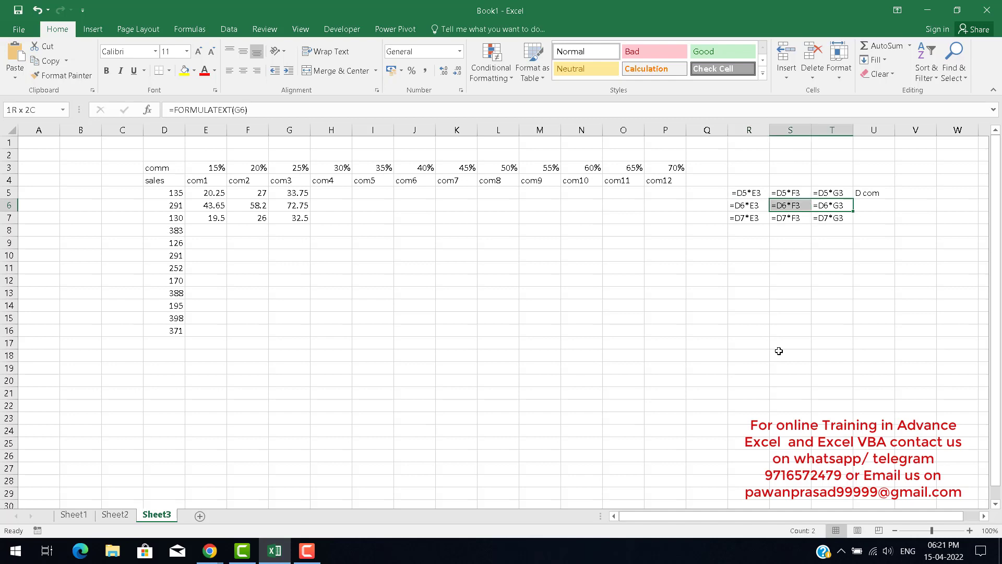
{"action": "key", "text": "Up"}
{"action": "key", "text": "Left"}
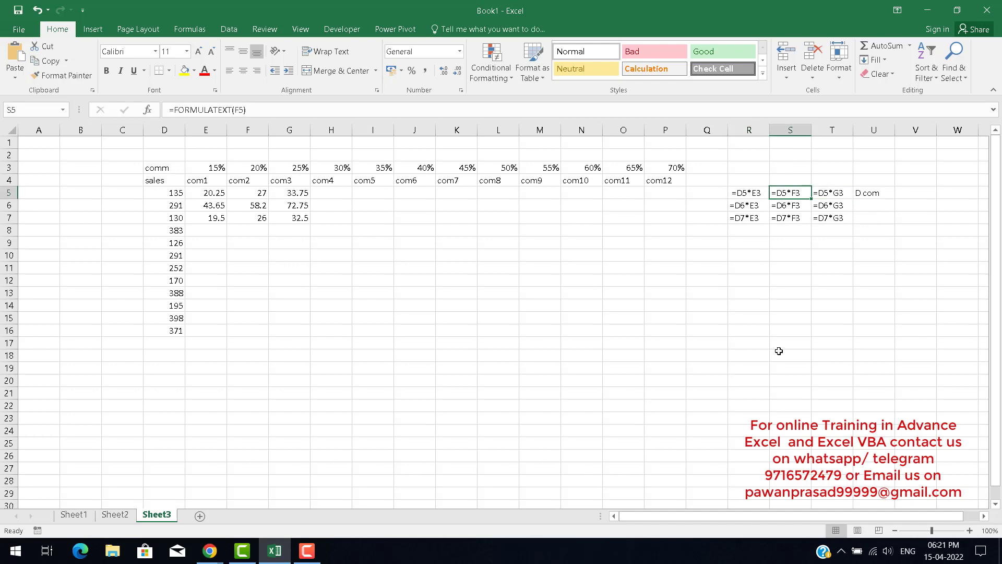
{"action": "key", "text": "Left"}
{"action": "key", "text": "shift+Right"}
{"action": "key", "text": "shift+Right"}
{"action": "key", "text": "shift+Down"}
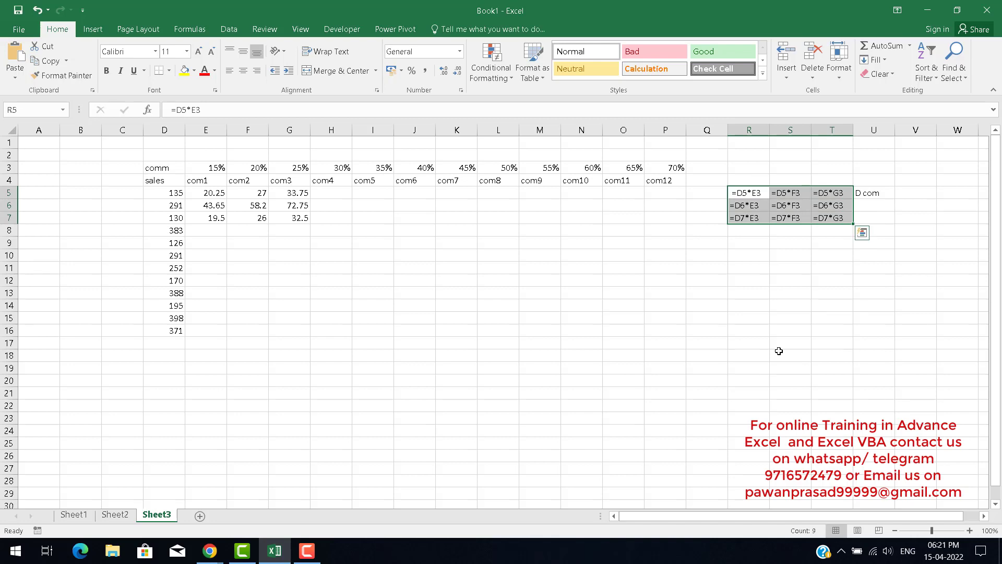
{"action": "key", "text": "Right"}
{"action": "key", "text": "Right"}
{"action": "key", "text": "Right"}
{"action": "key", "text": "Right"}
{"action": "key", "text": "Left"}
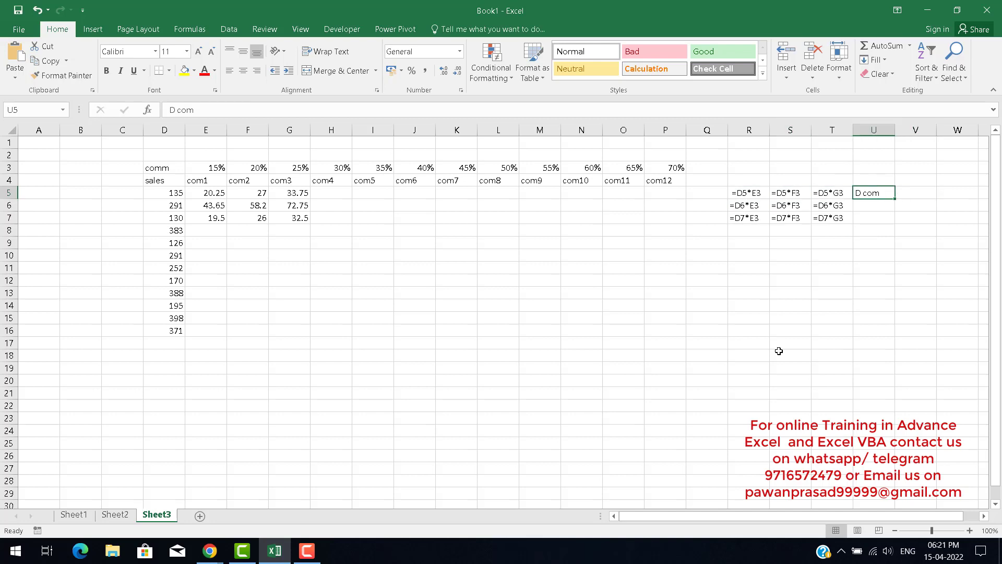
Enter the label "row 3 com" in V5.
{"action": "key", "text": "Right"}
{"action": "type", "text": "ro"}
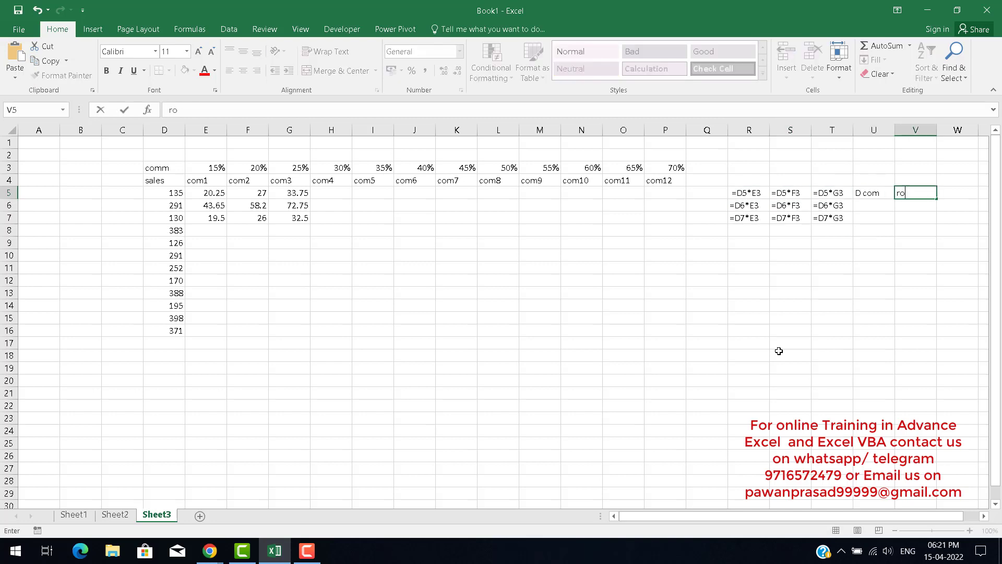
{"action": "type", "text": "w 3 com"}
{"action": "key", "text": "Return"}
{"action": "key", "text": "Up"}
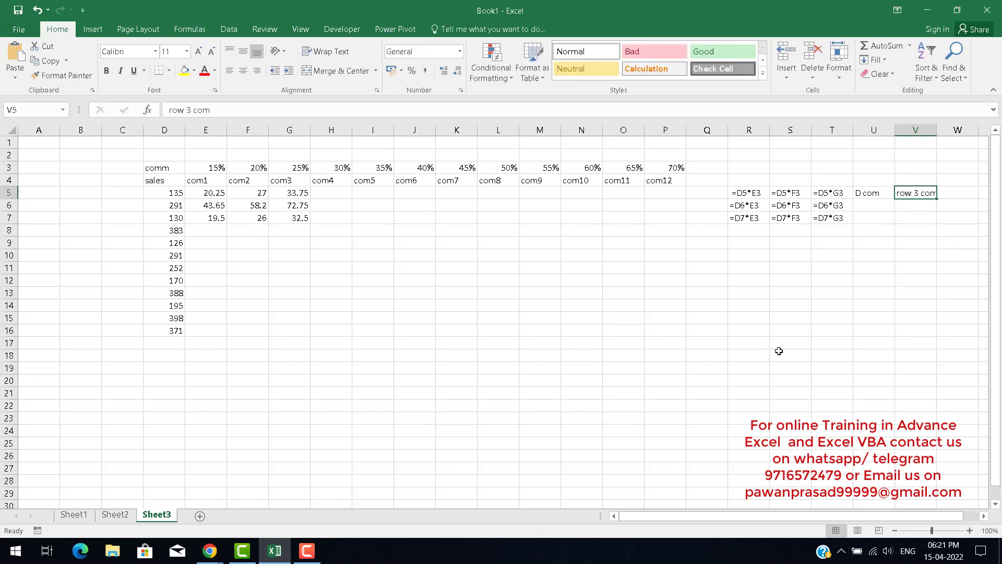
Edit E5's formula to =$D5*E$3, locking the sales column and the commission row.
{"action": "key", "text": "Left"}
{"action": "key", "text": "Left"}
{"action": "key", "text": "Left"}
{"action": "key", "text": "Left"}
{"action": "key", "text": "Left"}
{"action": "key", "text": "Left"}
{"action": "key", "text": "Left"}
{"action": "key", "text": "Left"}
{"action": "key", "text": "Left"}
{"action": "key", "text": "Left"}
{"action": "key", "text": "Left"}
{"action": "key", "text": "Left"}
{"action": "key", "text": "Left"}
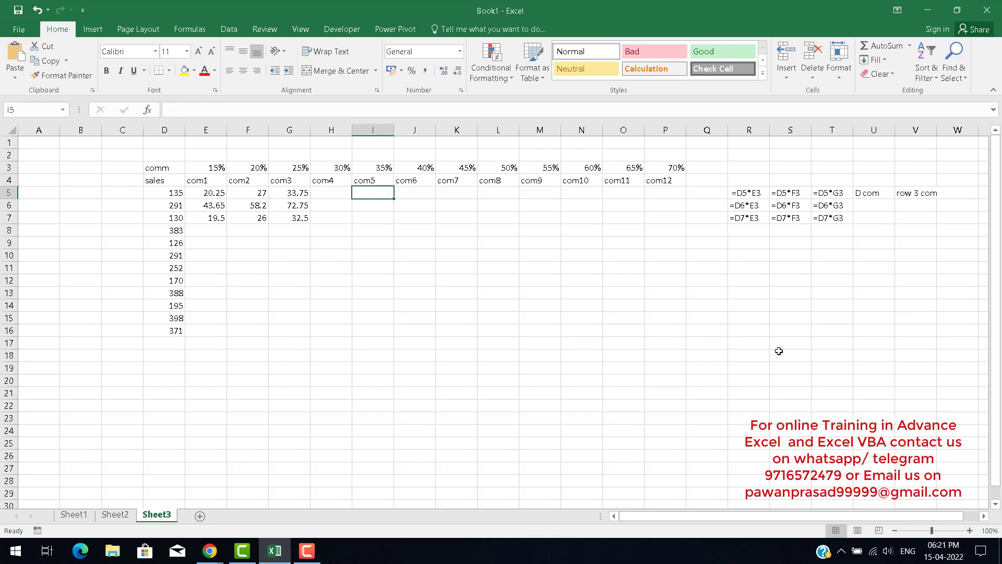
{"action": "key", "text": "Left"}
{"action": "key", "text": "Left"}
{"action": "key", "text": "Left"}
{"action": "key", "text": "Left"}
{"action": "key", "text": "F2"}
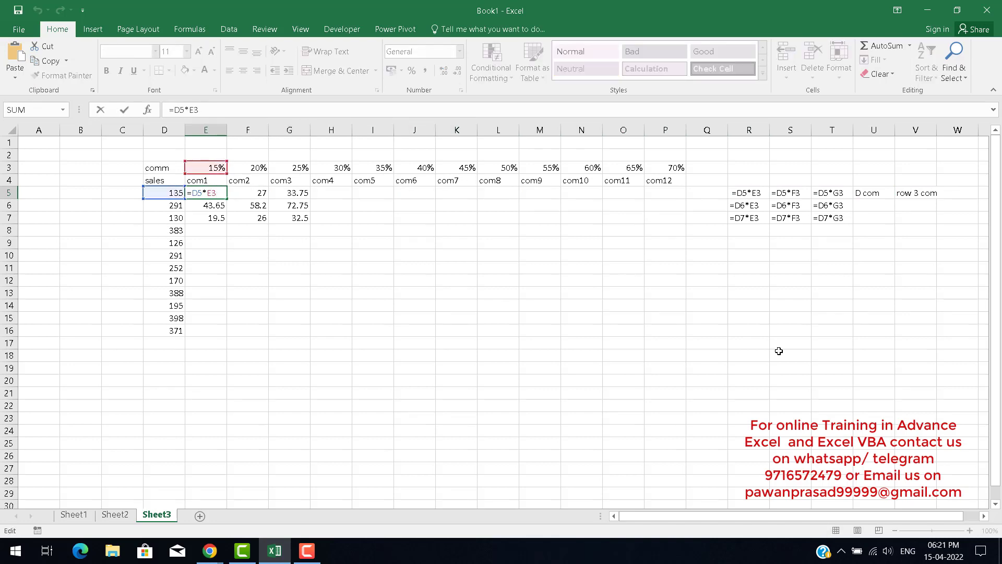
{"action": "type", "text": "$"}
{"action": "type", "text": "$"}
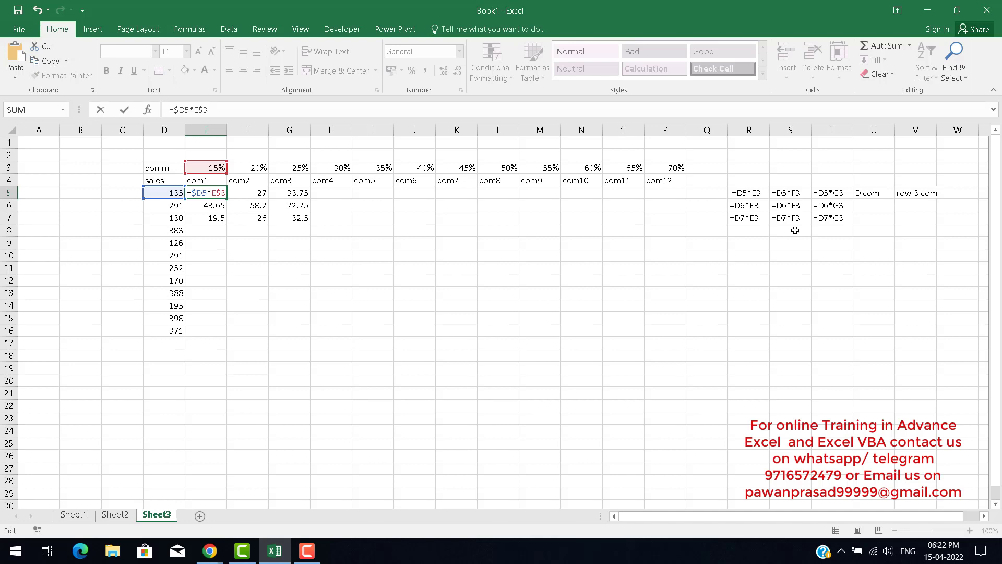
Confirm E5's formula and fill it across the commission grid E5:P16.
{"action": "key", "text": "Return"}
{"action": "key", "text": "Up"}
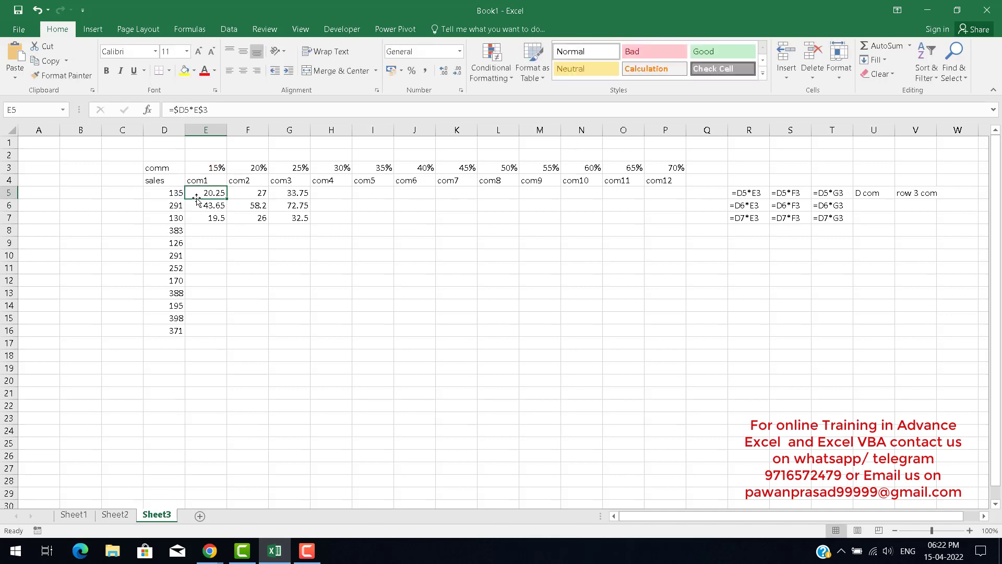
{"action": "left_click_drag", "start_coordinate": [227, 199], "coordinate": [664, 343]}
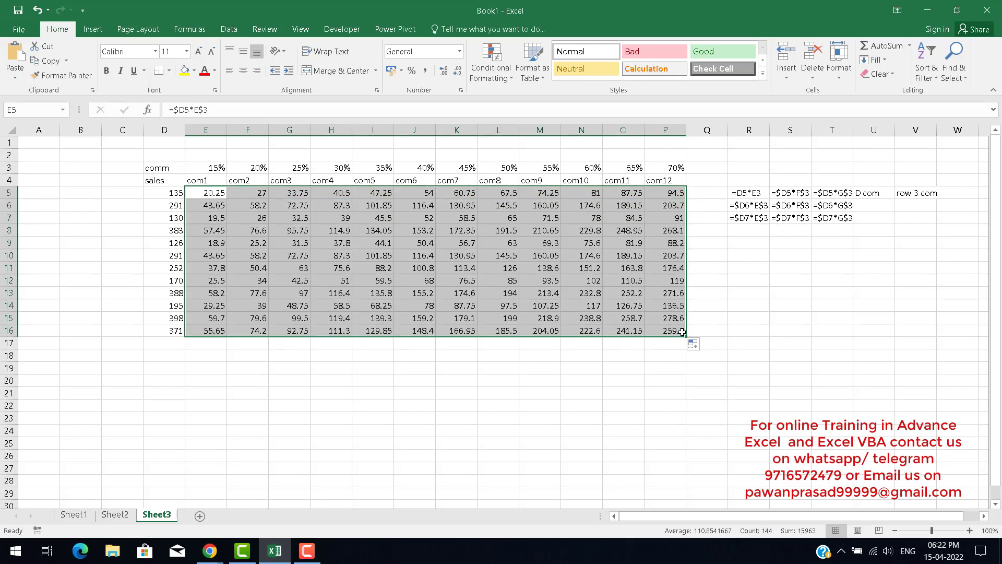
Inspect the copied formula in P16 against the sales column and the rate row.
{"action": "left_click", "coordinate": [662, 330]}
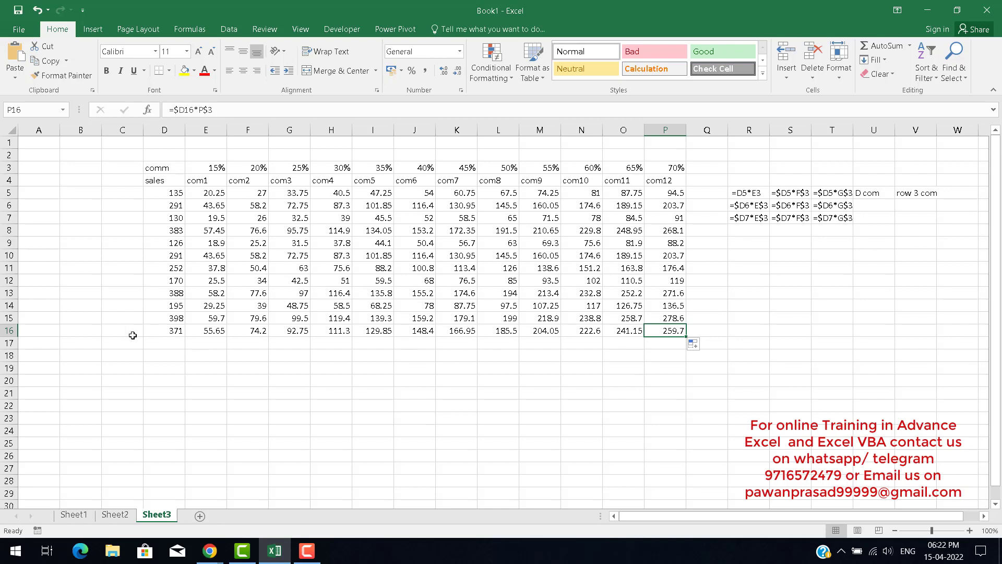
{"action": "left_click", "coordinate": [173, 330]}
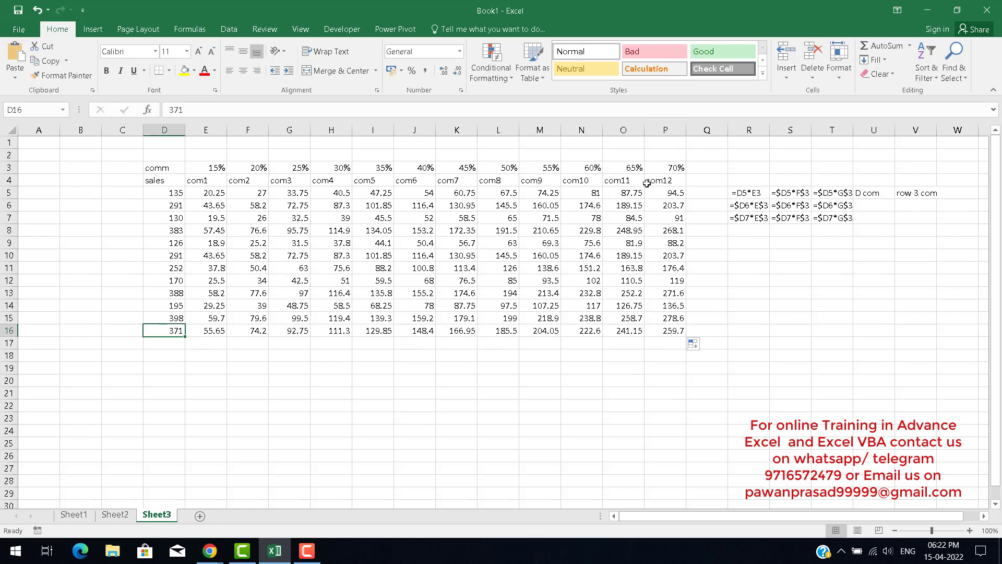
{"action": "left_click", "coordinate": [661, 167]}
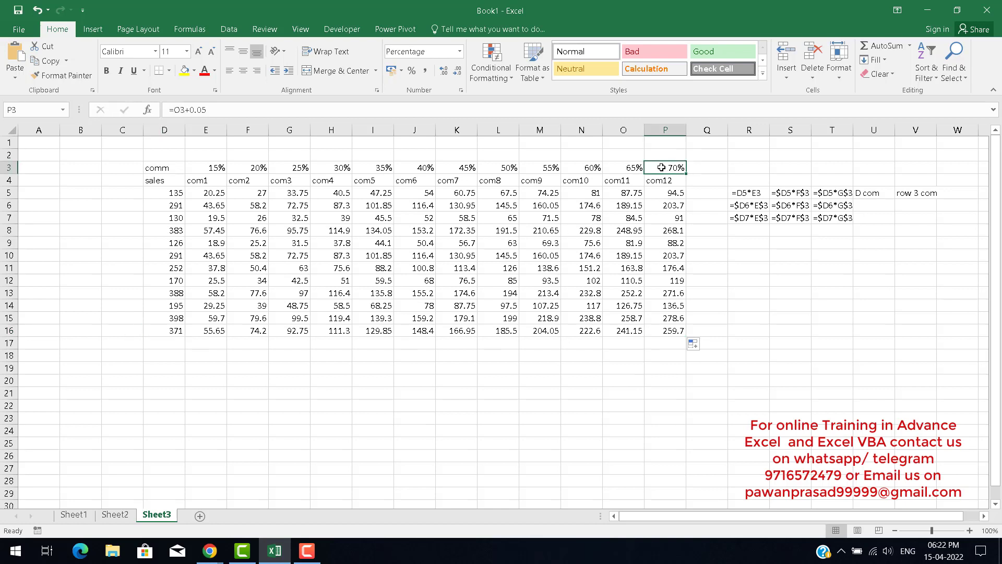
{"action": "double_click", "coordinate": [659, 330]}
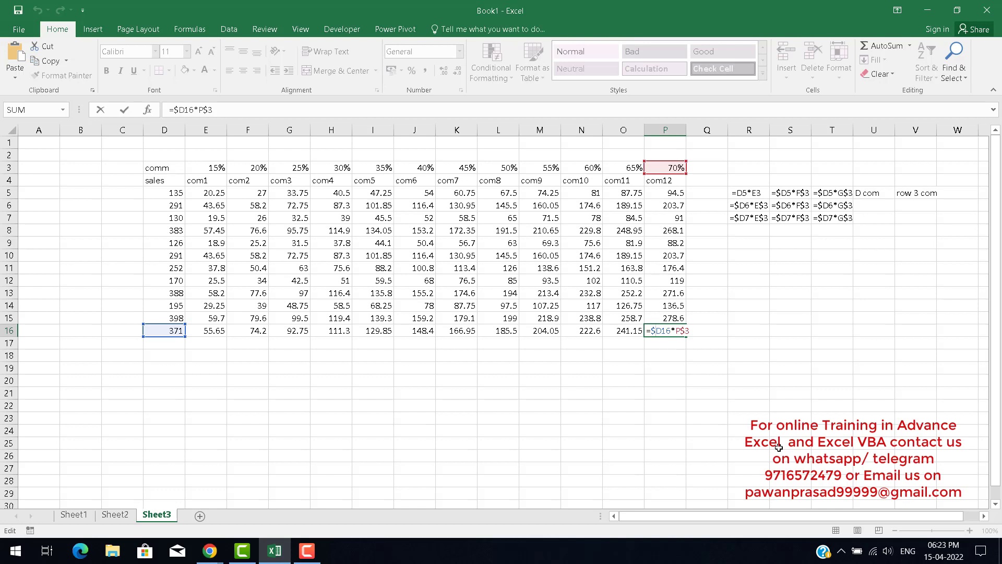
{"action": "key", "text": "Return"}
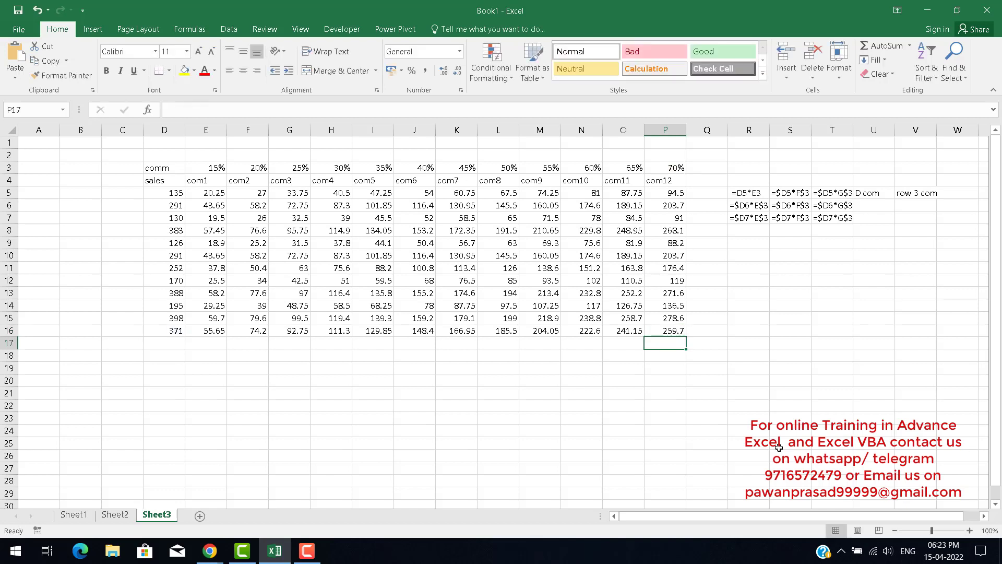
Review the FORMULATEXT display in R5:T7, selecting the grid to compare the mixed references.
{"action": "key", "text": "Up"}
{"action": "key", "text": "Up"}
{"action": "key", "text": "Up"}
{"action": "key", "text": "Up"}
{"action": "key", "text": "Up"}
{"action": "key", "text": "Up"}
{"action": "key", "text": "Up"}
{"action": "key", "text": "Up"}
{"action": "key", "text": "Up"}
{"action": "key", "text": "Up"}
{"action": "key", "text": "Up"}
{"action": "key", "text": "Up"}
{"action": "key", "text": "Right"}
{"action": "key", "text": "Right"}
{"action": "key", "text": "Right"}
{"action": "key", "text": "Right"}
{"action": "key", "text": "Right"}
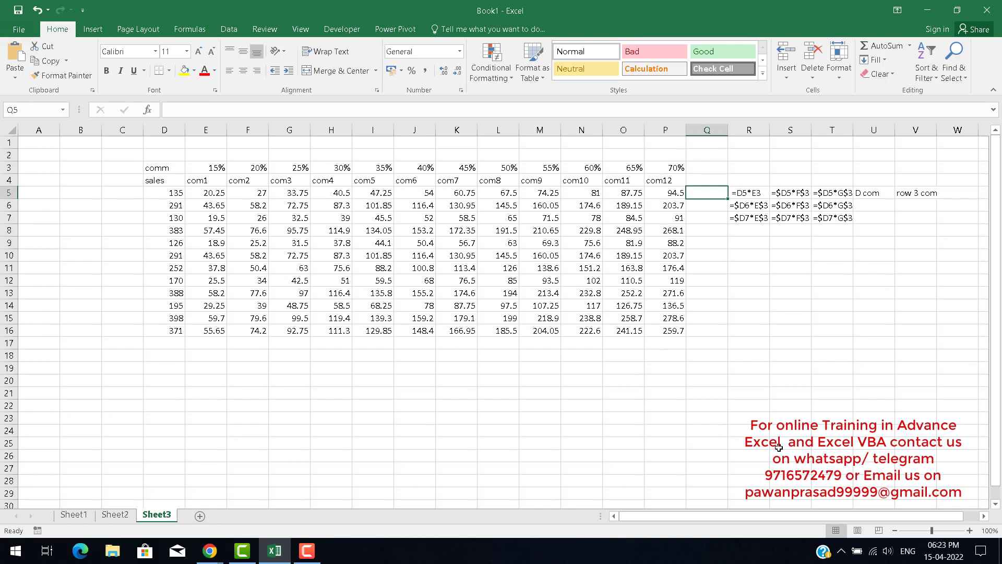
{"action": "key", "text": "Down"}
{"action": "key", "text": "Down"}
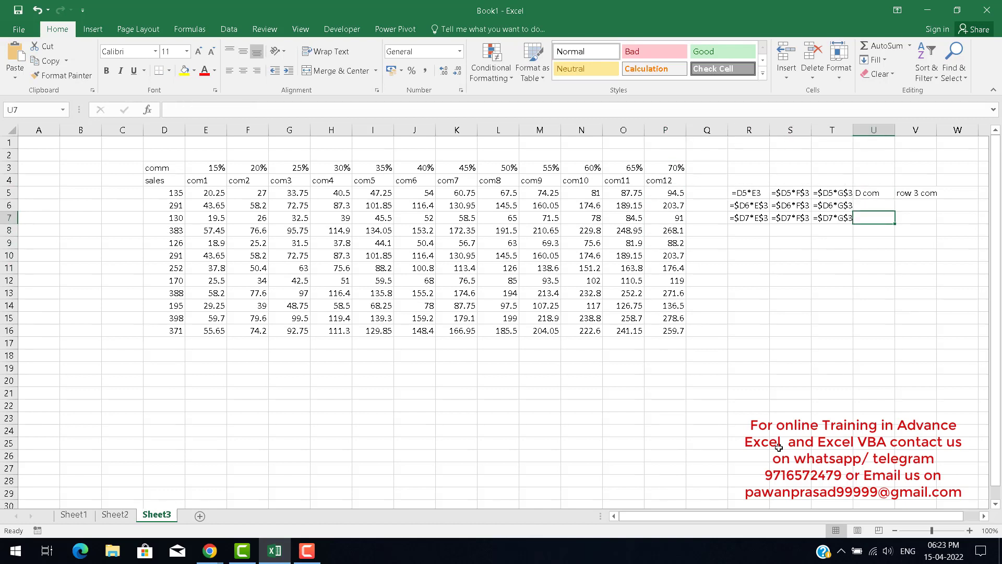
{"action": "key", "text": "Left"}
{"action": "key", "text": "Left"}
{"action": "key", "text": "Left"}
{"action": "key", "text": "Left"}
{"action": "key", "text": "Up"}
{"action": "key", "text": "Up"}
{"action": "key", "text": "Right"}
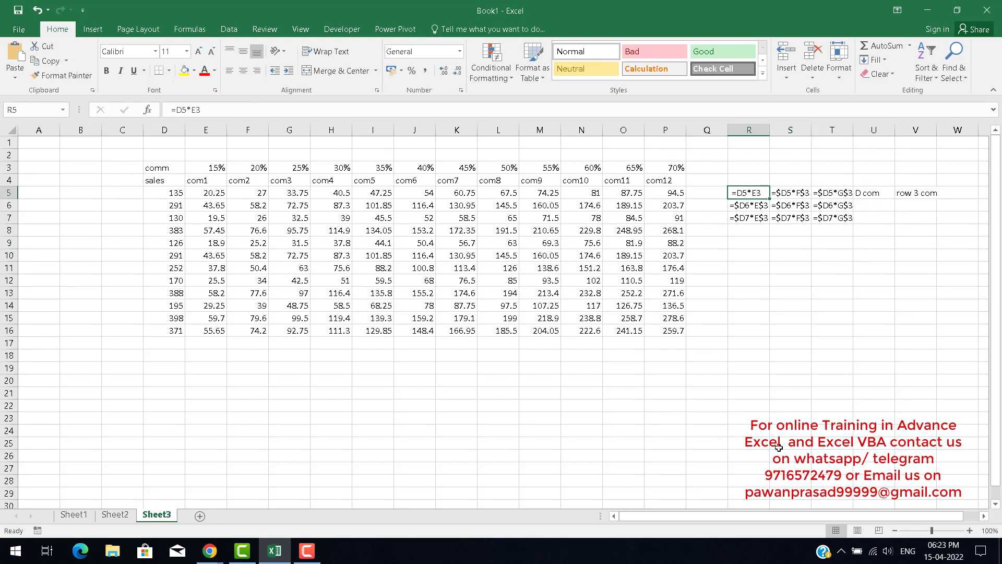
{"action": "key", "text": "Down"}
{"action": "key", "text": "Down"}
{"action": "key", "text": "shift+Up"}
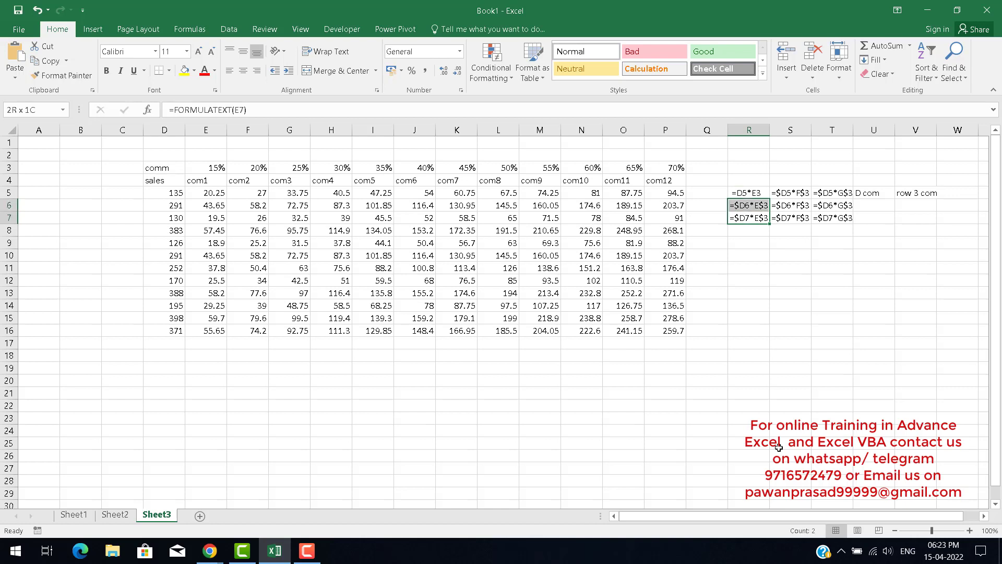
{"action": "key", "text": "shift+Right"}
{"action": "key", "text": "shift+Up"}
{"action": "key", "text": "shift+Right"}
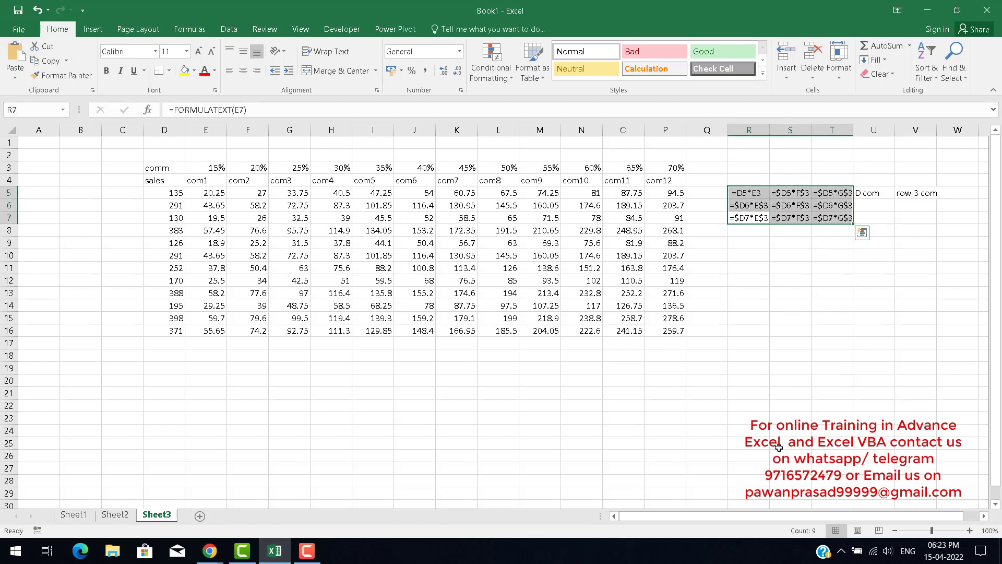
{"action": "key", "text": "Left"}
{"action": "key", "text": "Left"}
{"action": "key", "text": "Left"}
{"action": "key", "text": "Left"}
{"action": "key", "text": "Left"}
{"action": "key", "text": "Left"}
{"action": "key", "text": "Left"}
{"action": "key", "text": "Left"}
{"action": "key", "text": "Left"}
{"action": "key", "text": "Left"}
{"action": "key", "text": "Left"}
{"action": "key", "text": "Left"}
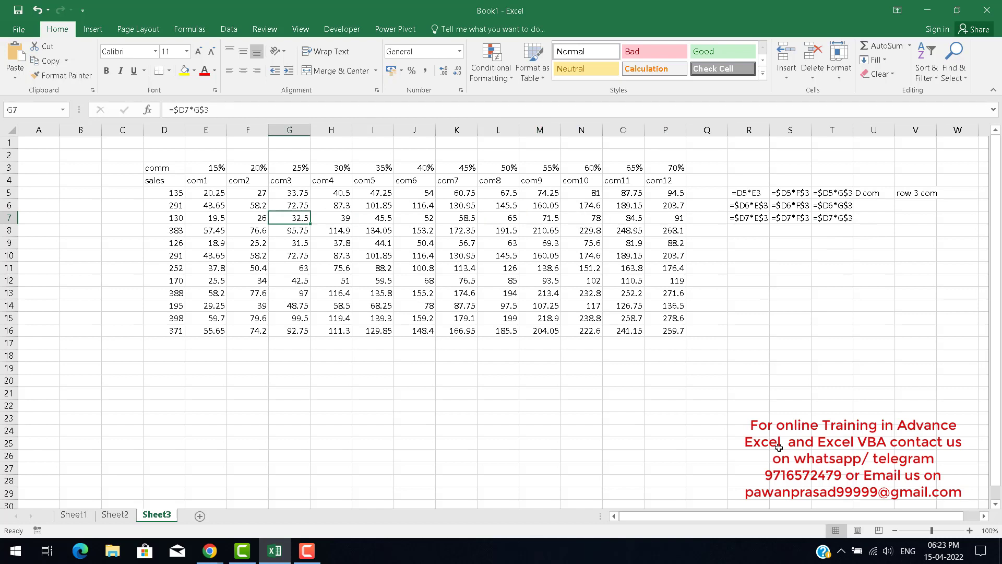
Highlight the sales column D5:D16, the rate row E3:P3 and the commission grid E5:P16 to compare their references.
{"action": "key", "text": "Up"}
{"action": "key", "text": "Up"}
{"action": "key", "text": "Left"}
{"action": "key", "text": "Left"}
{"action": "key", "text": "shift+Down"}
{"action": "key", "text": "shift+Down"}
{"action": "key", "text": "shift+Down"}
{"action": "key", "text": "shift+Down"}
{"action": "key", "text": "shift+Down"}
{"action": "key", "text": "shift+Down"}
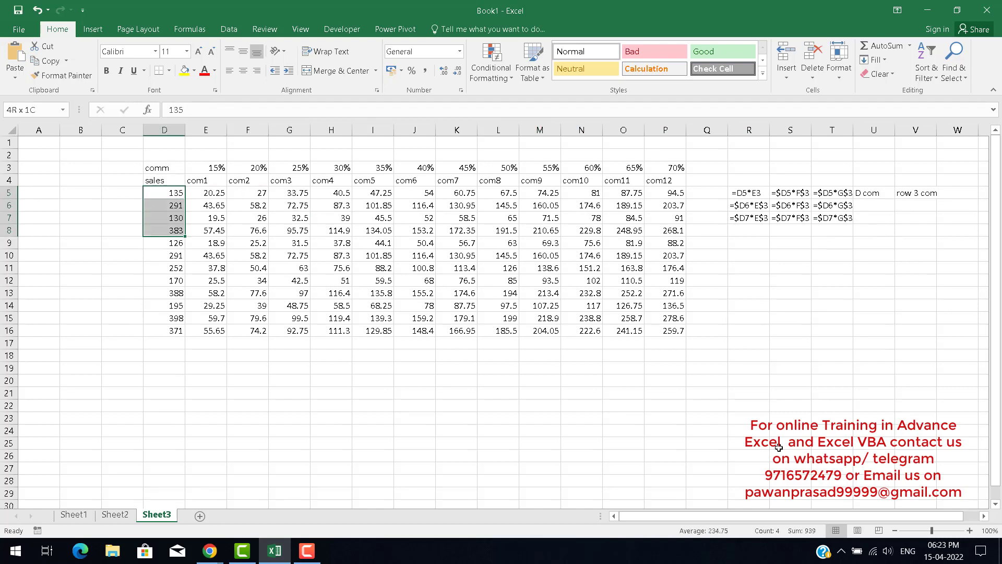
{"action": "key", "text": "shift+Down"}
{"action": "key", "text": "shift+Down"}
{"action": "key", "text": "shift+Down"}
{"action": "key", "text": "shift+Down"}
{"action": "key", "text": "shift+Down"}
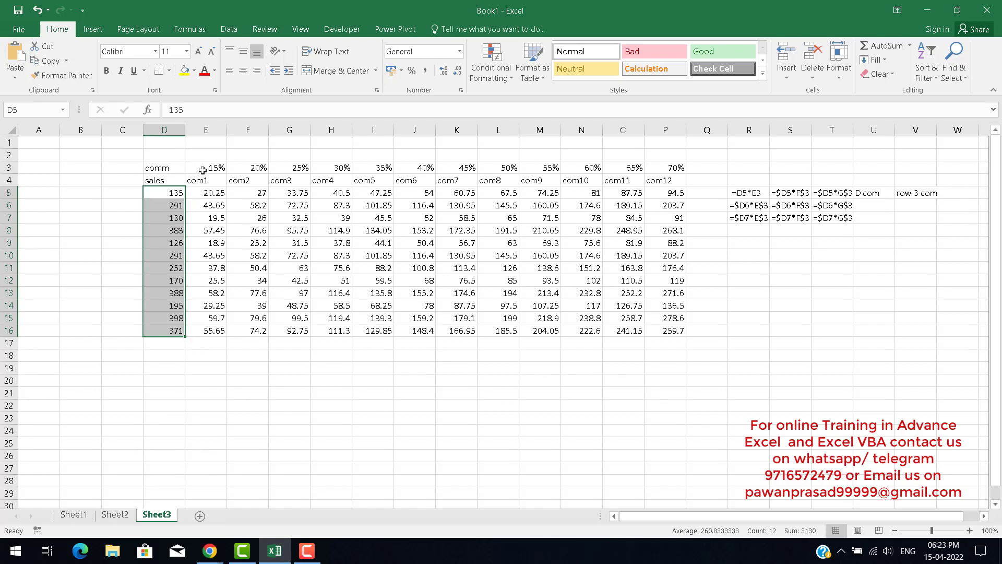
{"action": "left_click", "coordinate": [204, 169]}
{"action": "left_click_drag", "start_coordinate": [329, 168], "coordinate": [674, 167]}
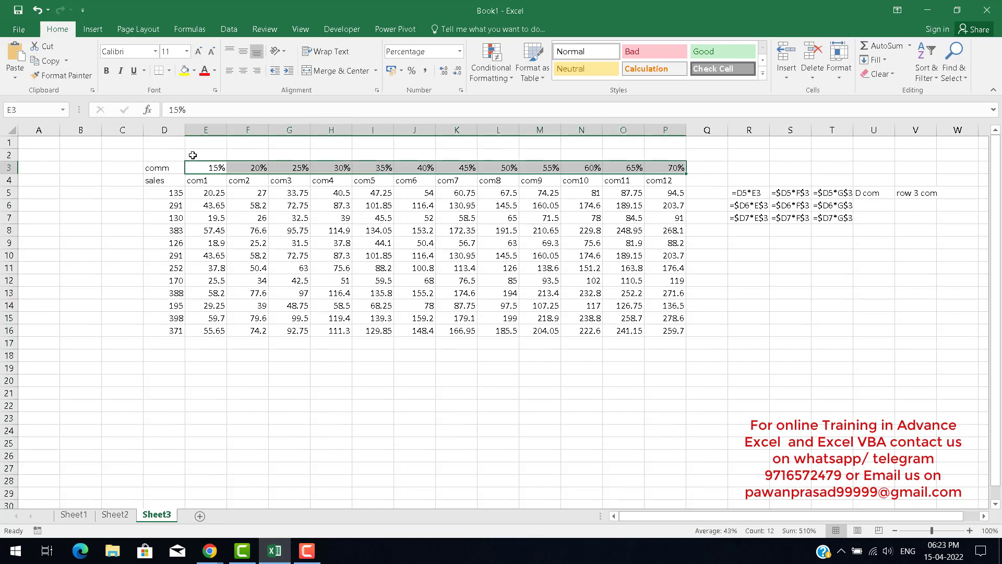
{"action": "left_click_drag", "start_coordinate": [208, 193], "coordinate": [672, 333]}
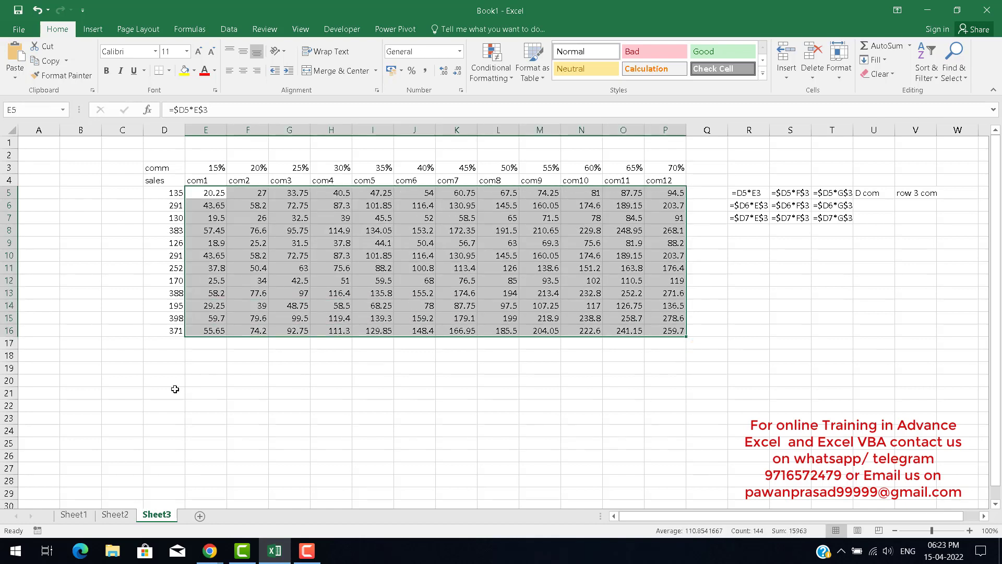
Switch to Sheet2 and review the four reference types listed in M6:M9.
{"action": "left_click", "coordinate": [115, 514]}
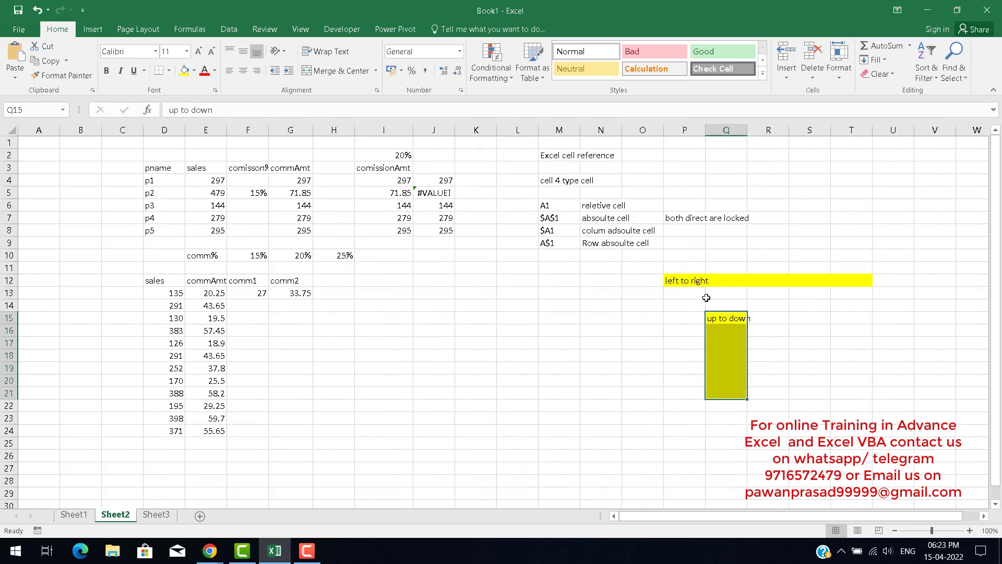
{"action": "left_click_drag", "start_coordinate": [551, 218], "coordinate": [553, 241]}
{"action": "left_click", "coordinate": [553, 205]}
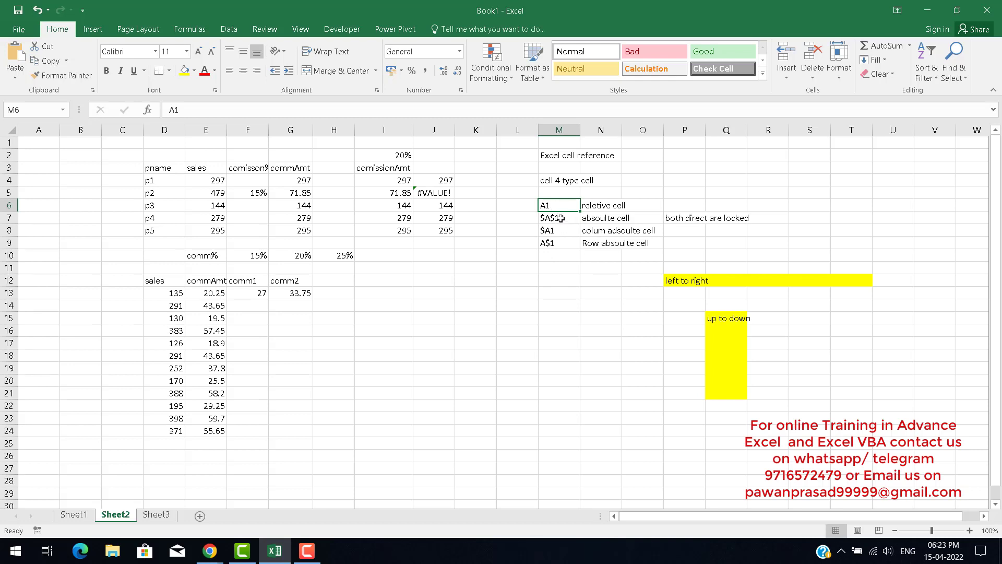
{"action": "left_click", "coordinate": [561, 218]}
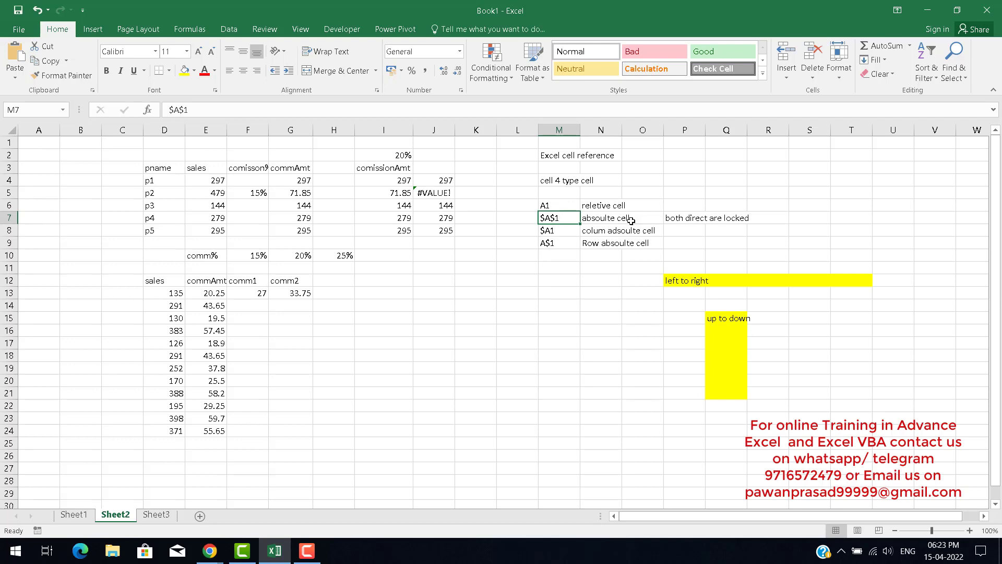
{"action": "left_click", "coordinate": [559, 231]}
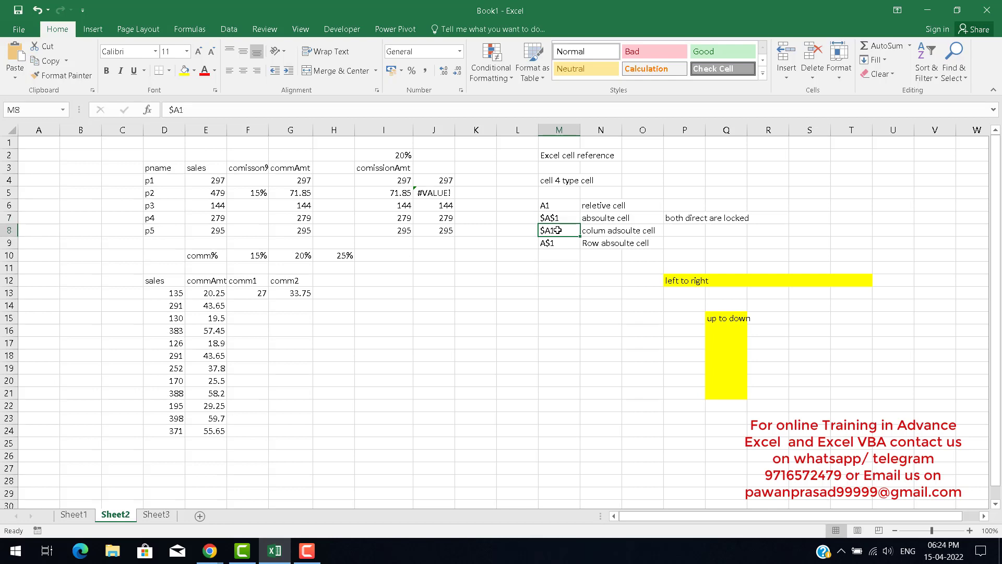
{"action": "left_click", "coordinate": [564, 249]}
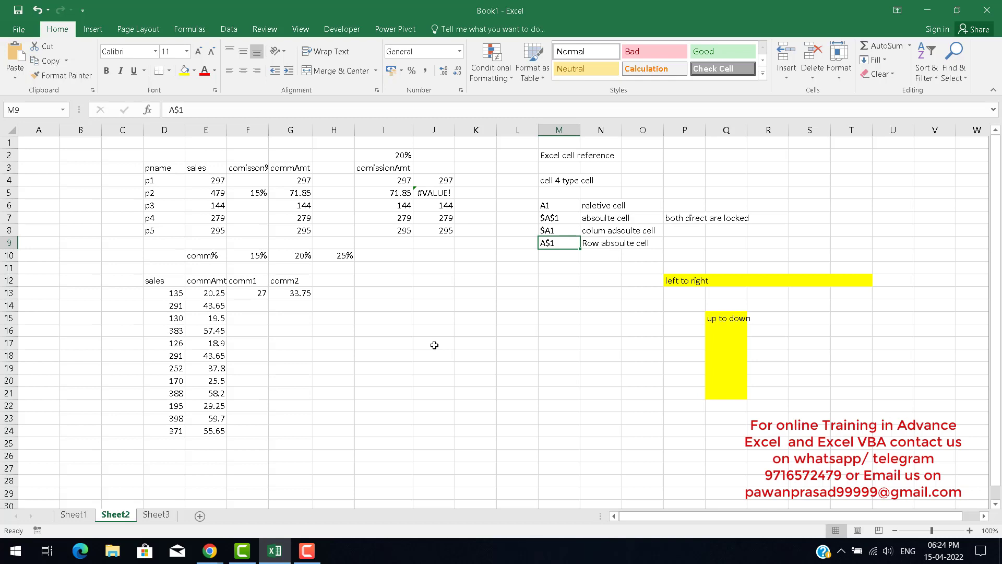
Inspect the IF formulas in I4, J4 and J5 of the commission table.
{"action": "left_click", "coordinate": [399, 181]}
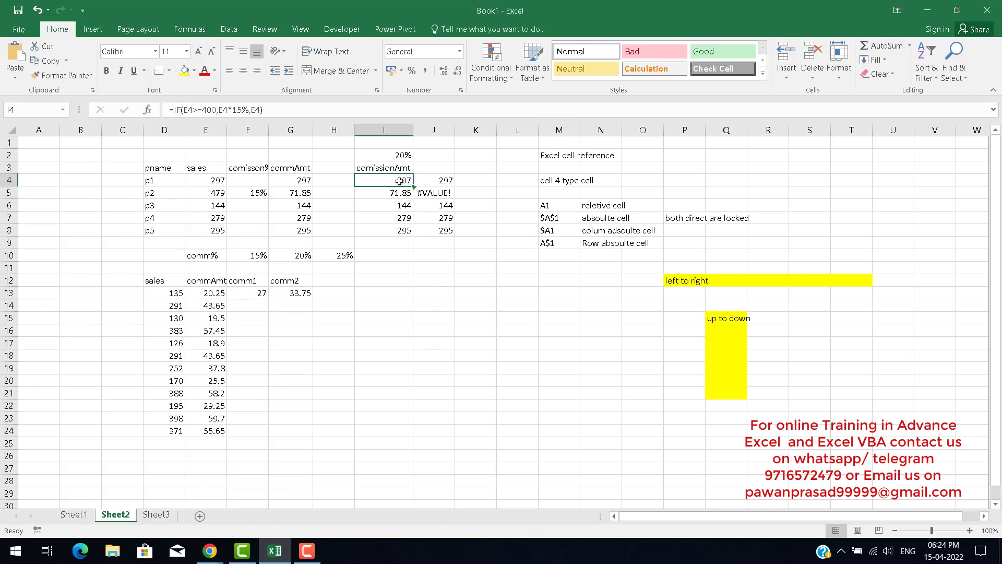
{"action": "double_click", "coordinate": [434, 181]}
{"action": "key", "text": "Escape"}
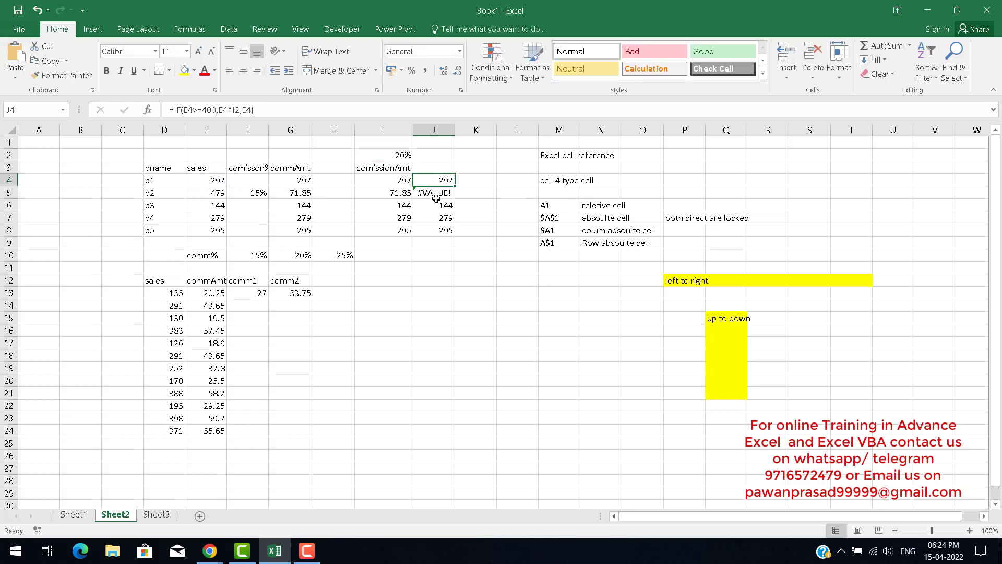
{"action": "double_click", "coordinate": [435, 194]}
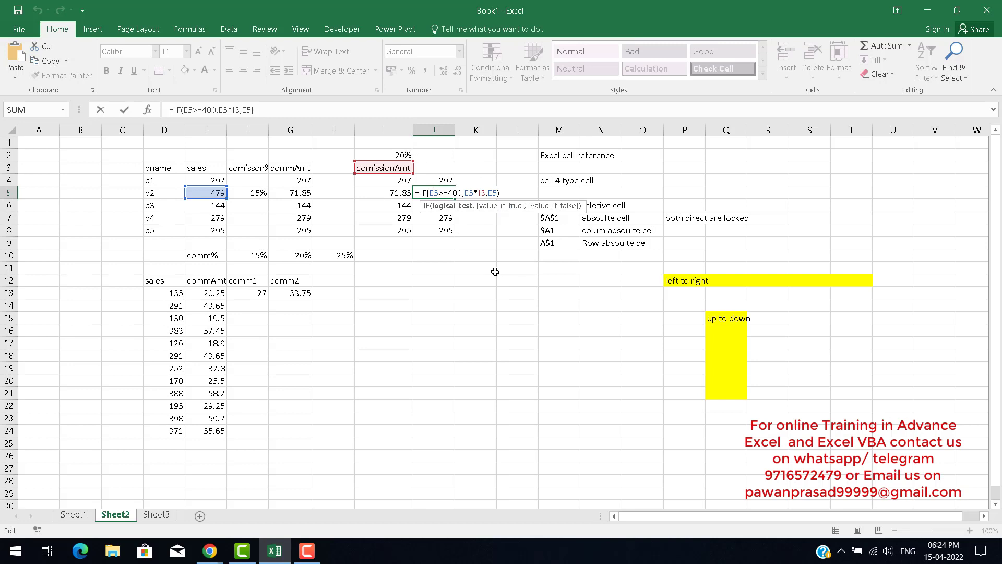
{"action": "left_click", "coordinate": [438, 180]}
{"action": "double_click", "coordinate": [438, 179]}
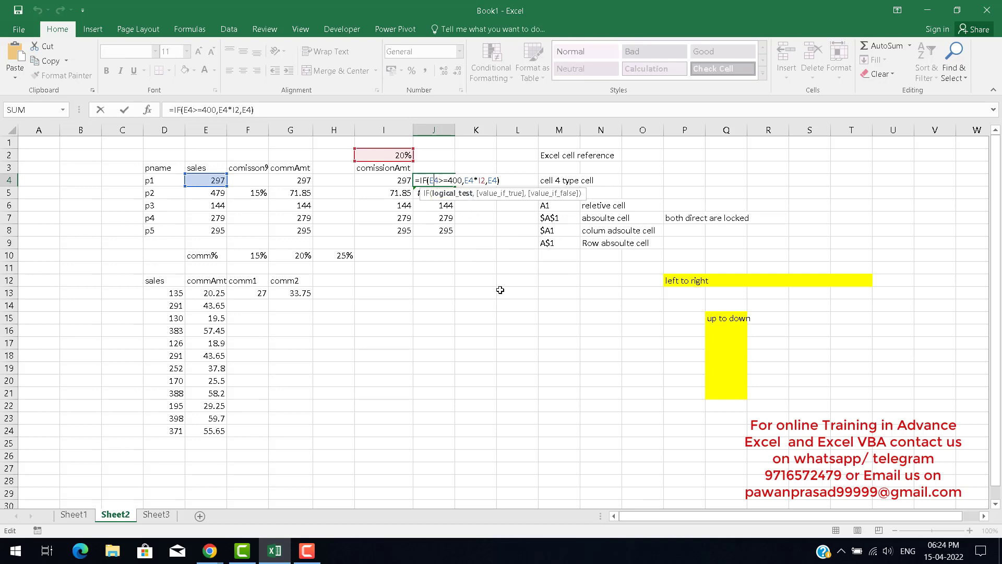
{"action": "key", "text": "Escape"}
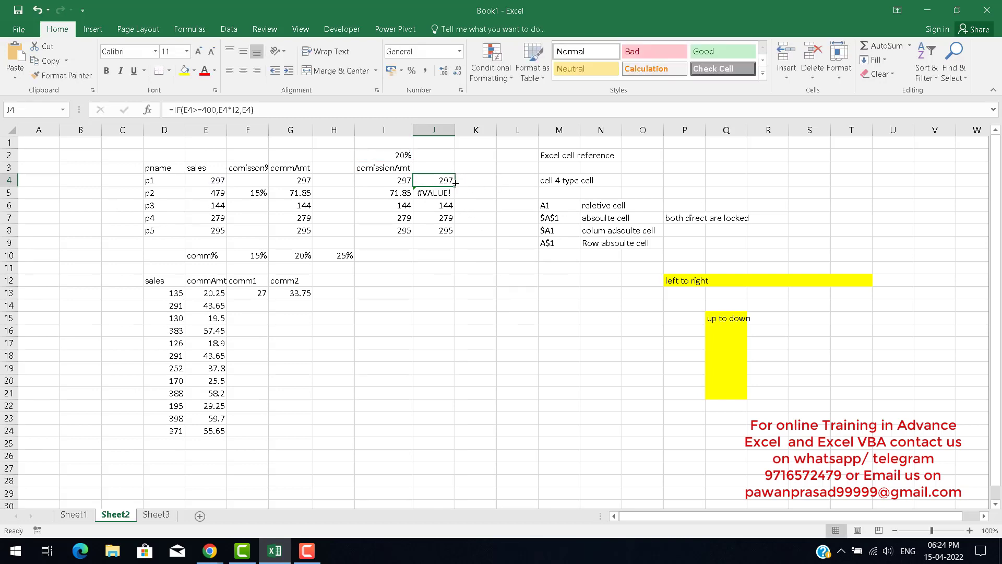
Fill J4's IF formula into K4, then clear K4 again.
{"action": "left_click", "coordinate": [473, 180]}
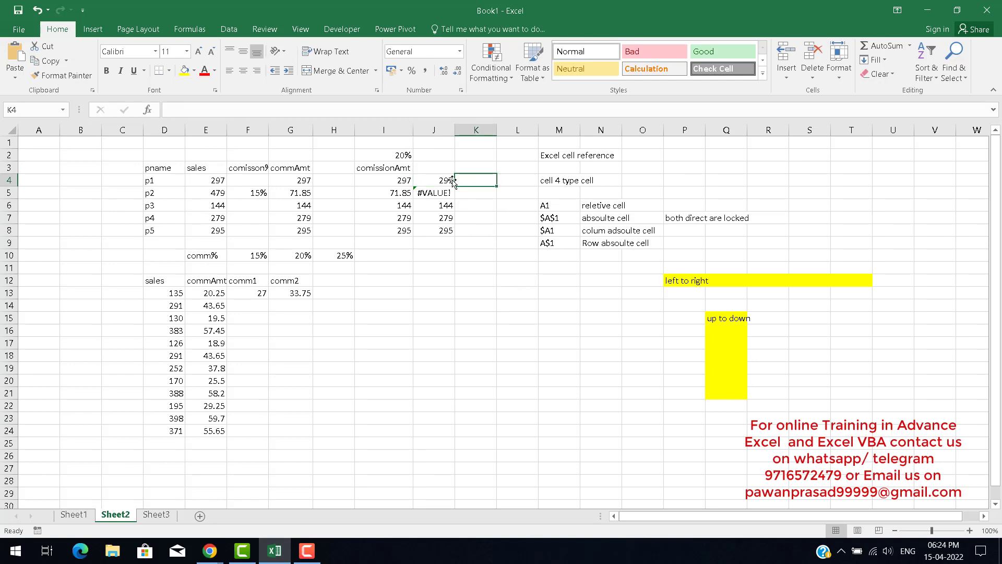
{"action": "left_click", "coordinate": [452, 182]}
{"action": "left_click_drag", "start_coordinate": [453, 184], "coordinate": [479, 187]}
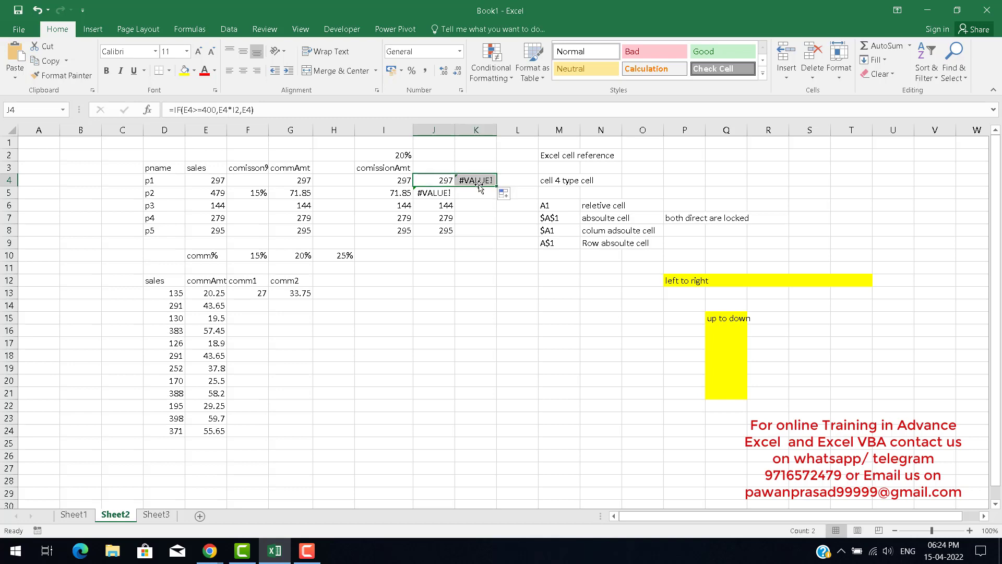
{"action": "key", "text": "shift+Left"}
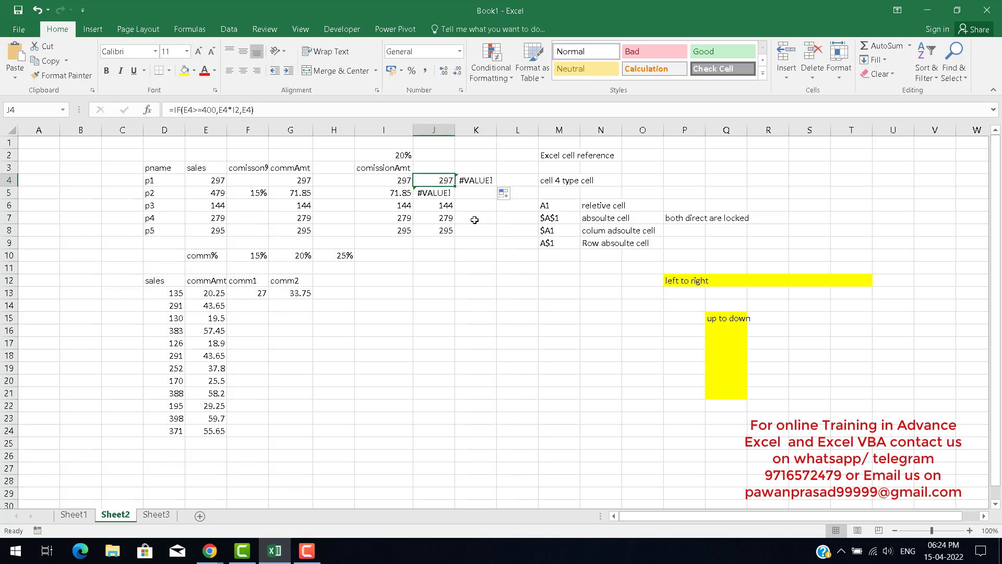
{"action": "key", "text": "Right"}
{"action": "key", "text": "Delete"}
{"action": "key", "text": "Left"}
Rewrite J4's formula with mixed references as =IF($E4>=400,$E4*I$2,$E4).
{"action": "key", "text": "F2"}
{"action": "key", "text": "Left"}
{"action": "key", "text": "Left"}
{"action": "key", "text": "Left"}
{"action": "key", "text": "Left"}
{"action": "key", "text": "Left"}
{"action": "key", "text": "Left"}
{"action": "key", "text": "Left"}
{"action": "key", "text": "Left"}
{"action": "key", "text": "Left"}
{"action": "key", "text": "Left"}
{"action": "key", "text": "Left"}
{"action": "key", "text": "Left"}
{"action": "key", "text": "Left"}
{"action": "key", "text": "Left"}
{"action": "key", "text": "Left"}
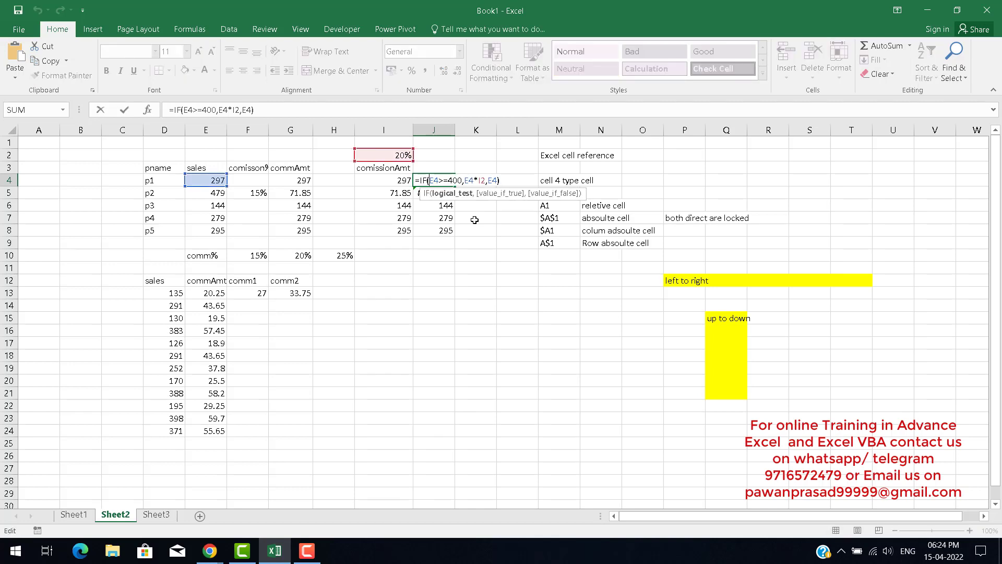
{"action": "type", "text": "$"}
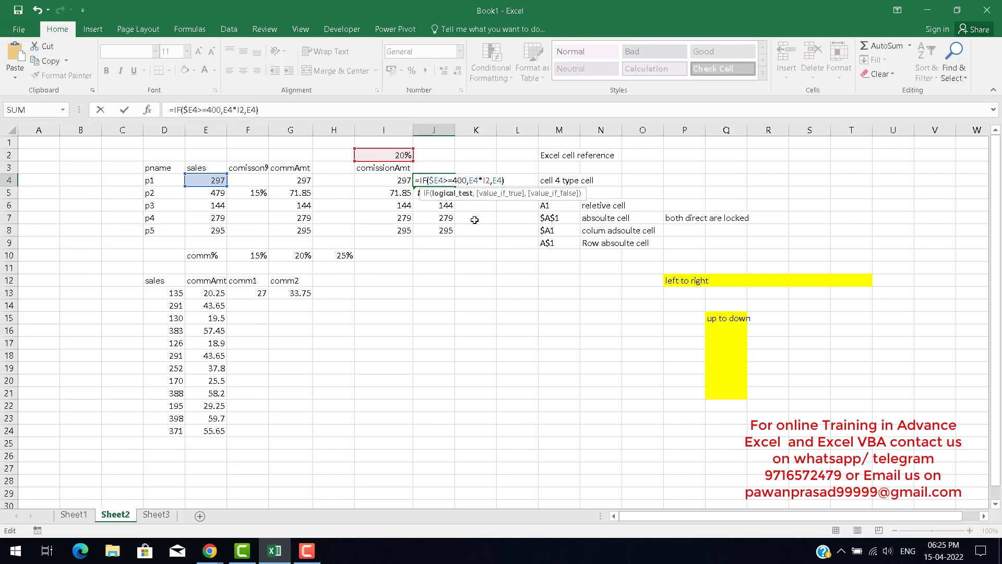
{"action": "left_click", "coordinate": [470, 180]}
{"action": "type", "text": "$"}
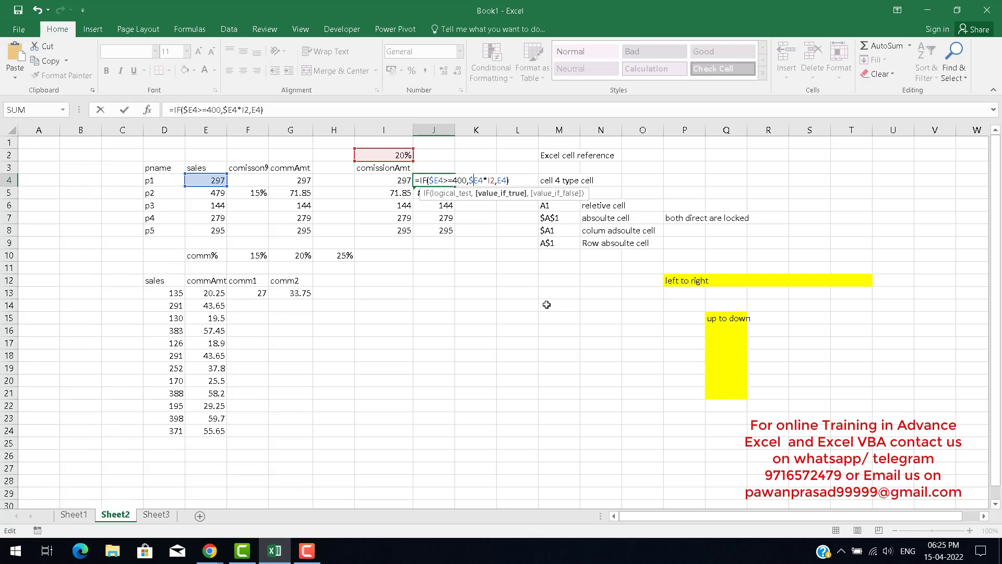
{"action": "left_click", "coordinate": [492, 180]}
{"action": "key", "text": "F4"}
{"action": "key", "text": "F4"}
{"action": "key", "text": "F4"}
{"action": "key", "text": "F4"}
{"action": "key", "text": "F4"}
{"action": "key", "text": "F4"}
{"action": "key", "text": "Right"}
{"action": "key", "text": "Right"}
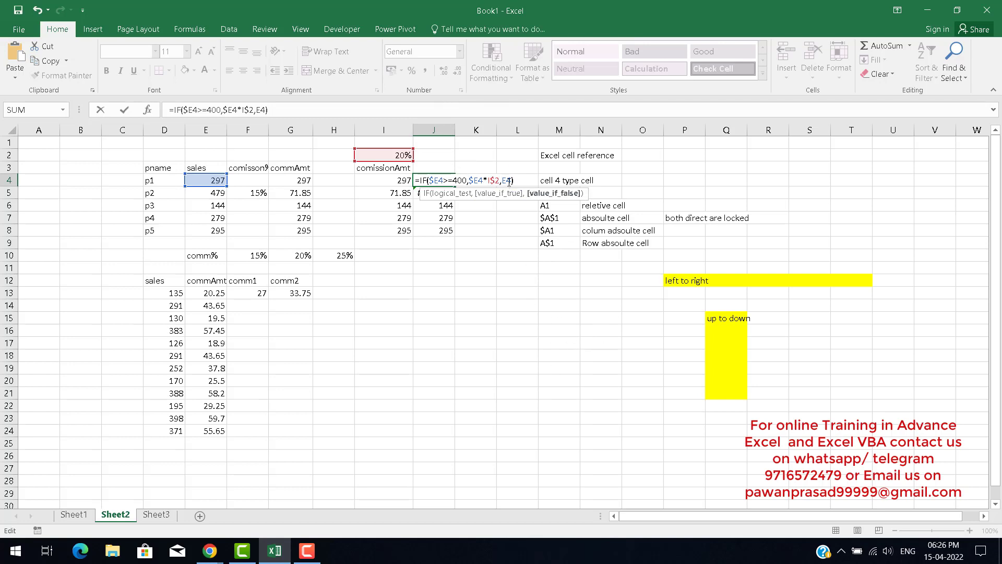
{"action": "key", "text": "F4"}
{"action": "key", "text": "F4"}
{"action": "key", "text": "F4"}
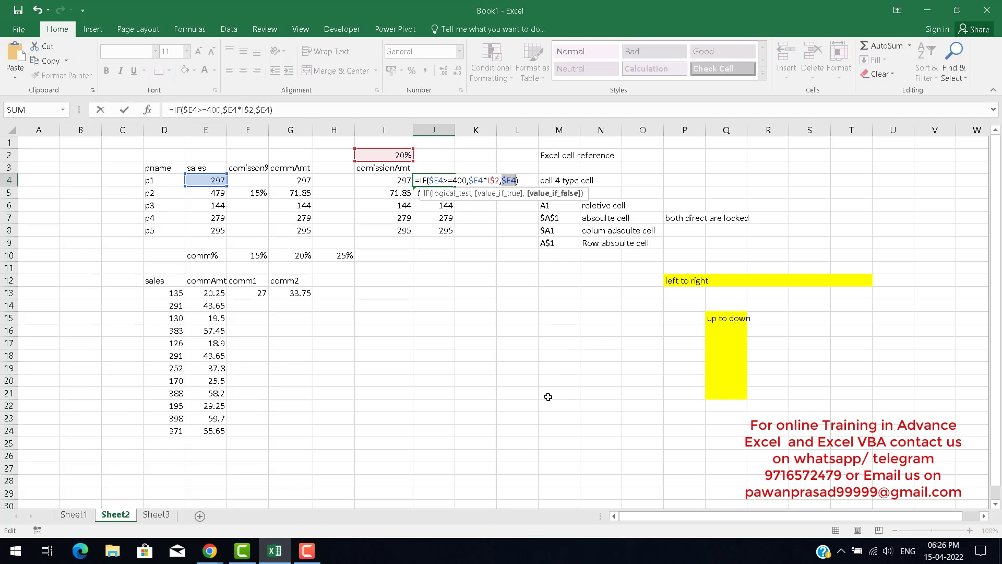
{"action": "left_click", "coordinate": [516, 170]}
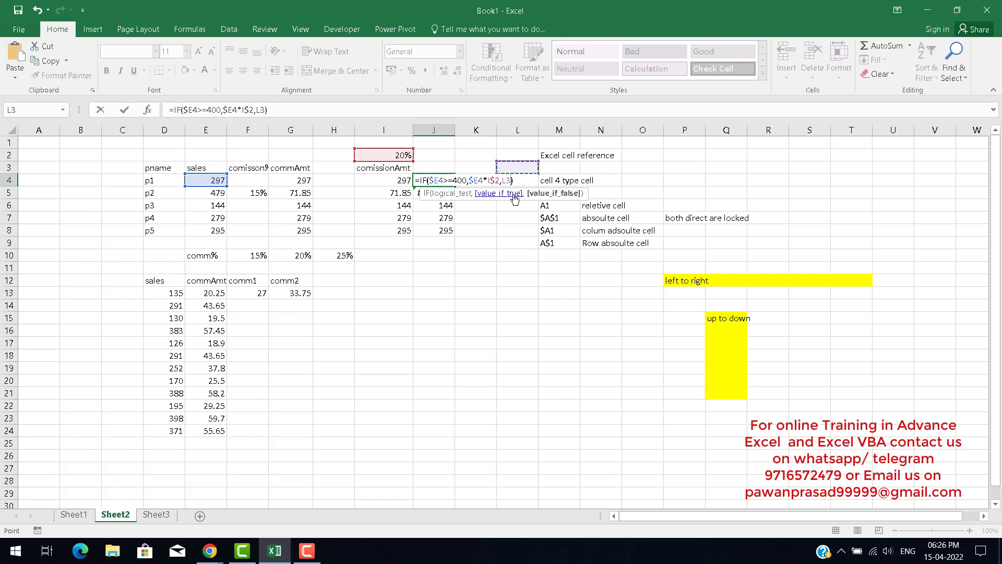
{"action": "key", "text": "ctrl+z"}
{"action": "key", "text": "F2"}
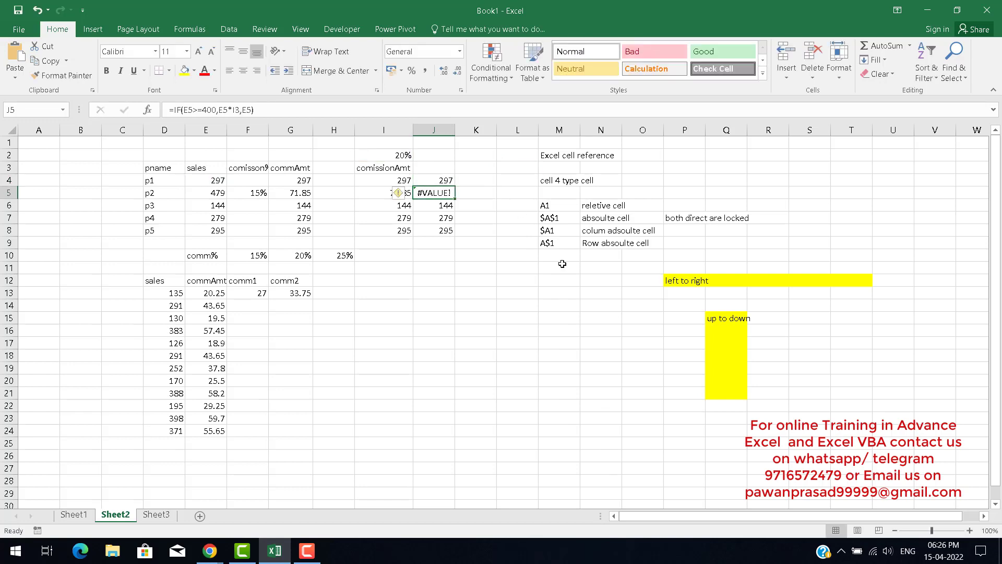
{"action": "key", "text": "Left"}
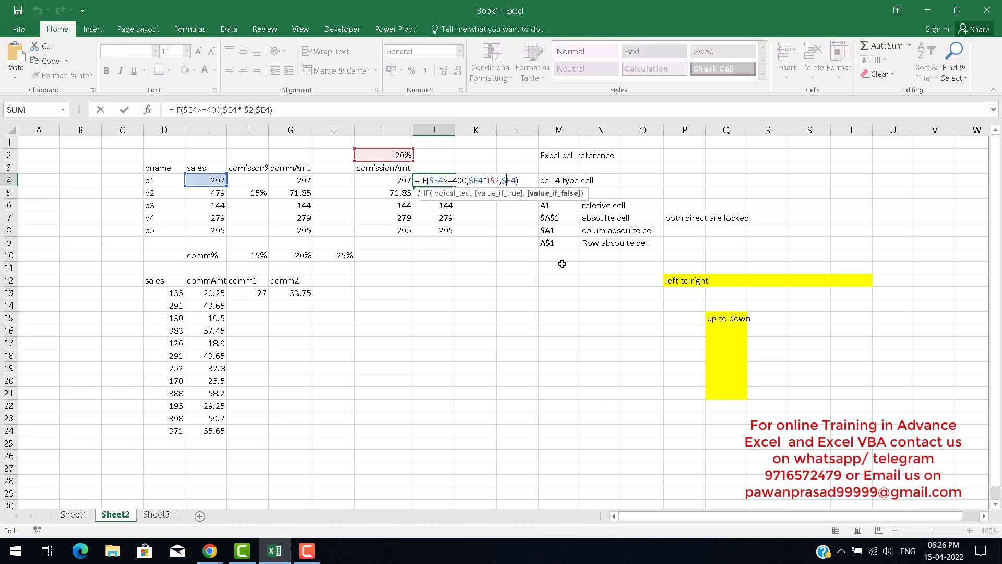
{"action": "key", "text": "Return"}
{"action": "key", "text": "Up"}
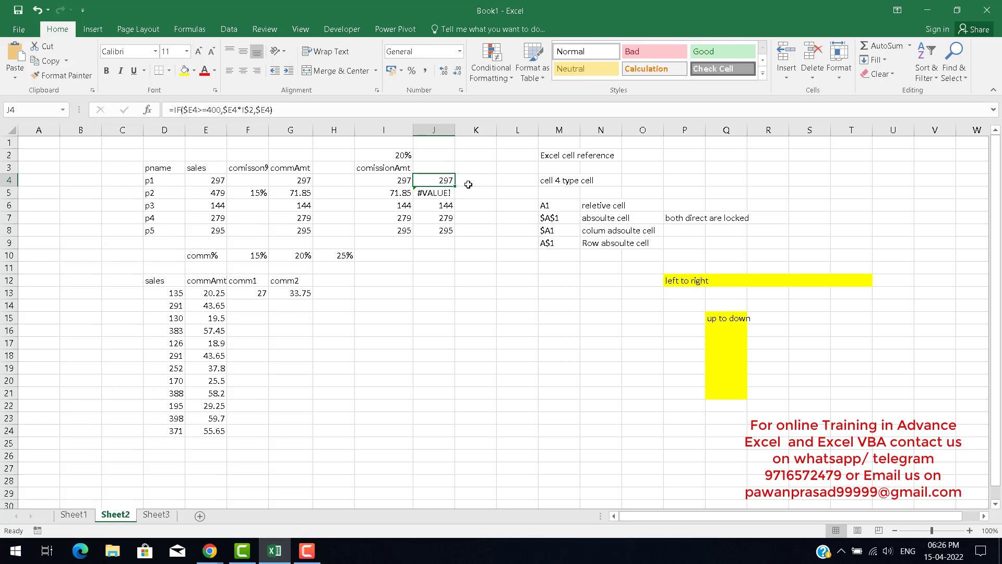
Fill J4's formula down through J8 and check the copied formula in J8.
{"action": "left_click_drag", "start_coordinate": [455, 186], "coordinate": [454, 233]}
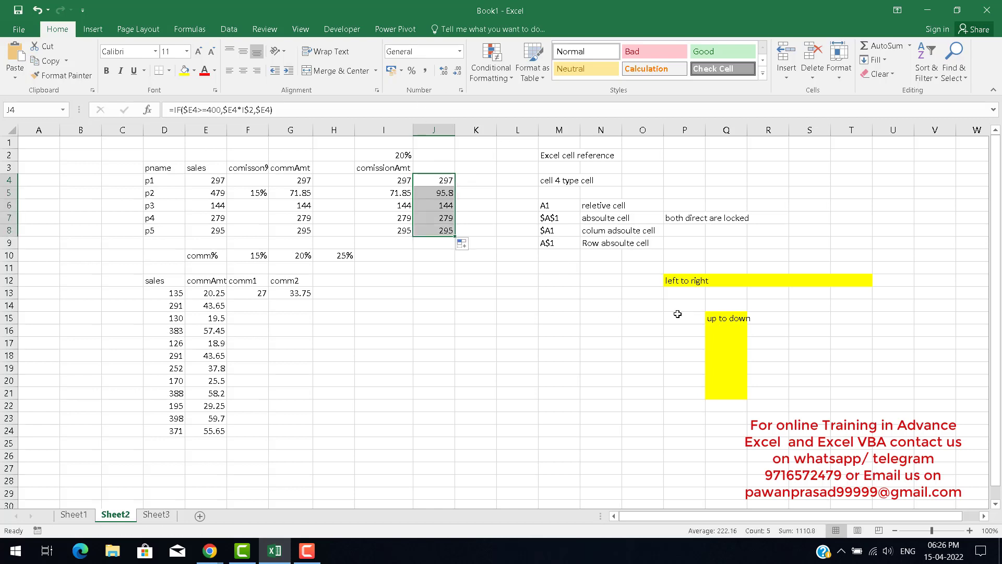
{"action": "key", "text": "shift+Up"}
{"action": "key", "text": "shift+Up"}
{"action": "key", "text": "shift+Up"}
{"action": "key", "text": "shift+Up"}
{"action": "key", "text": "Down"}
{"action": "key", "text": "Down"}
{"action": "key", "text": "Down"}
{"action": "key", "text": "Down"}
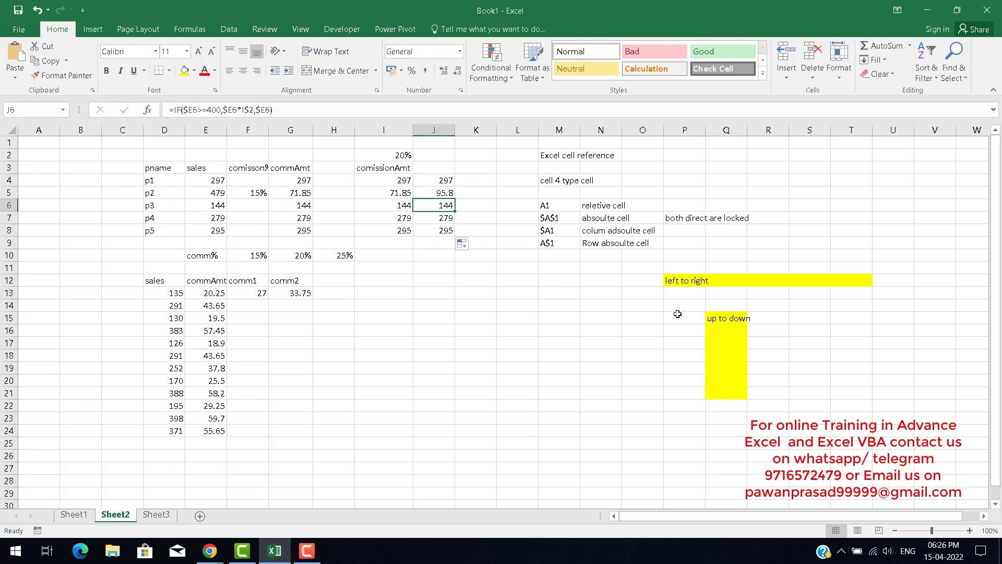
{"action": "key", "text": "F2"}
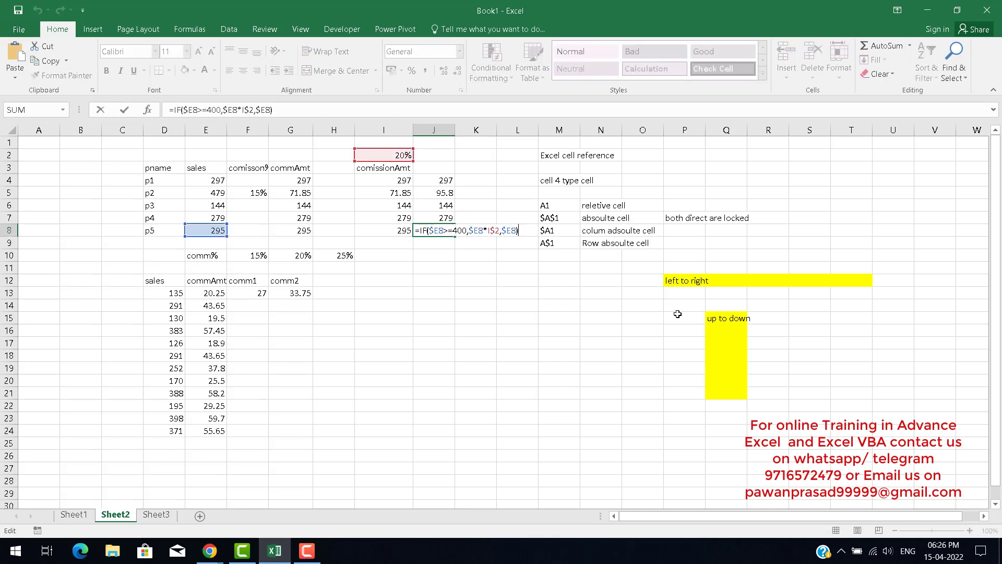
{"action": "key", "text": "Escape"}
{"action": "key", "text": "Up"}
{"action": "key", "text": "Up"}
Enter 18% and then 10% as the commission rate in I2.
{"action": "key", "text": "Up"}
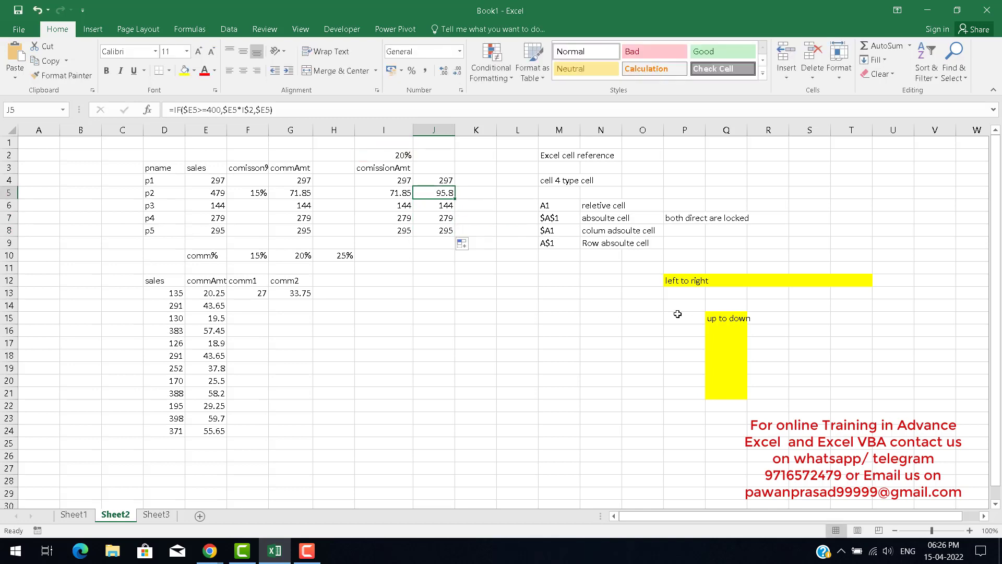
{"action": "key", "text": "Left"}
{"action": "key", "text": "Up"}
{"action": "key", "text": "Up"}
{"action": "key", "text": "Up"}
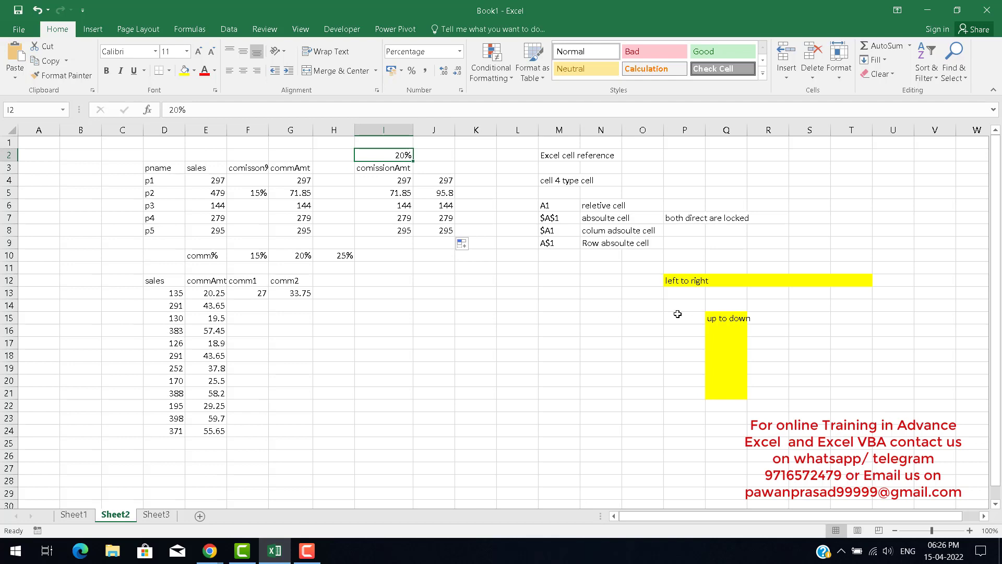
{"action": "type", "text": "18"}
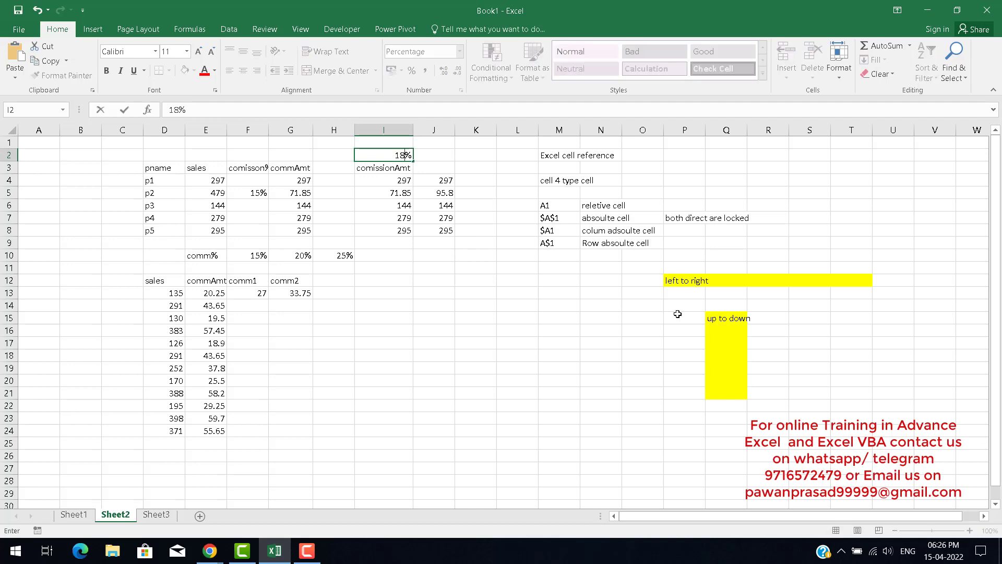
{"action": "key", "text": "Return"}
{"action": "key", "text": "Up"}
{"action": "type", "text": "10"}
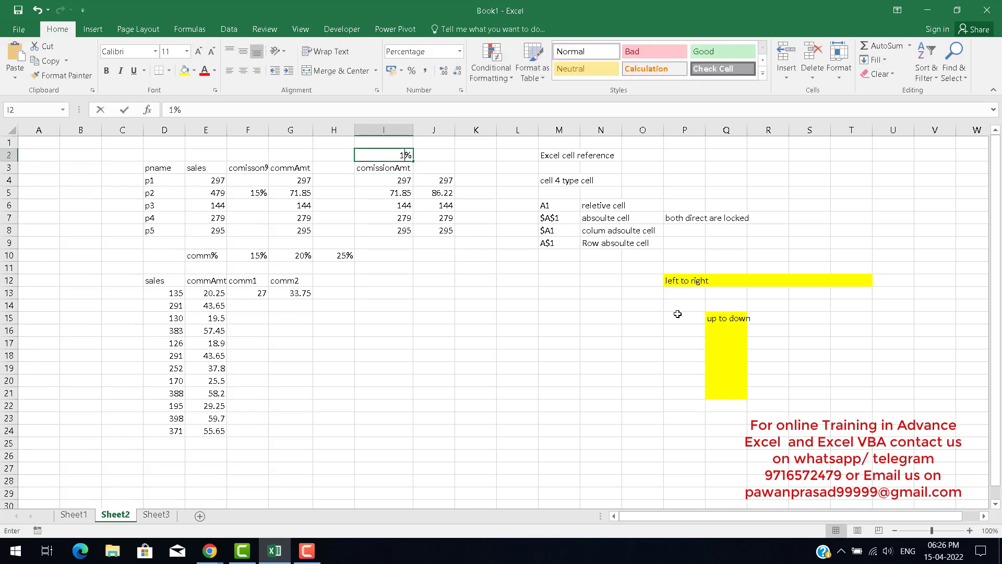
{"action": "key", "text": "Return"}
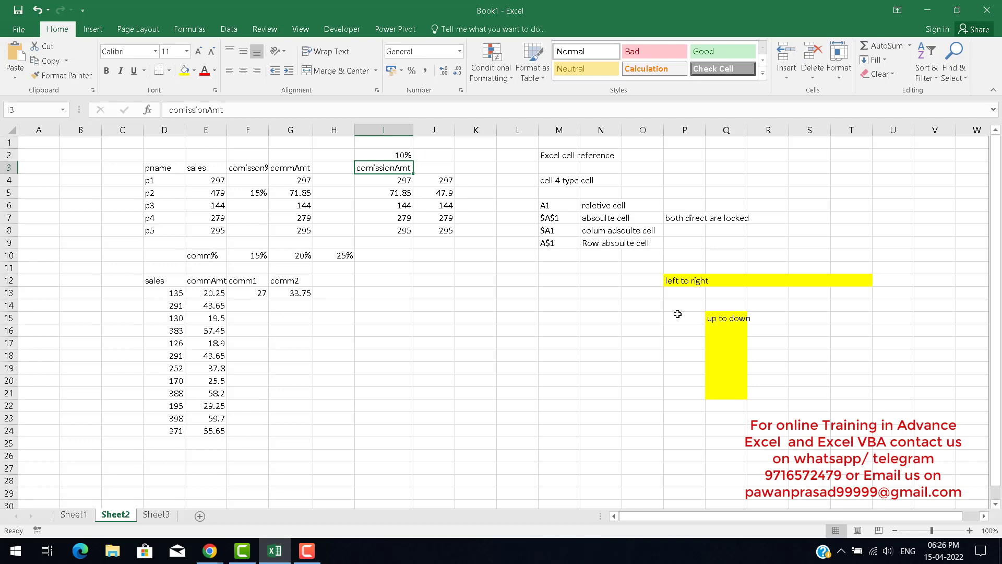
Inspect the rate in I2 and the formulas in I4 and G4.
{"action": "key", "text": "Up"}
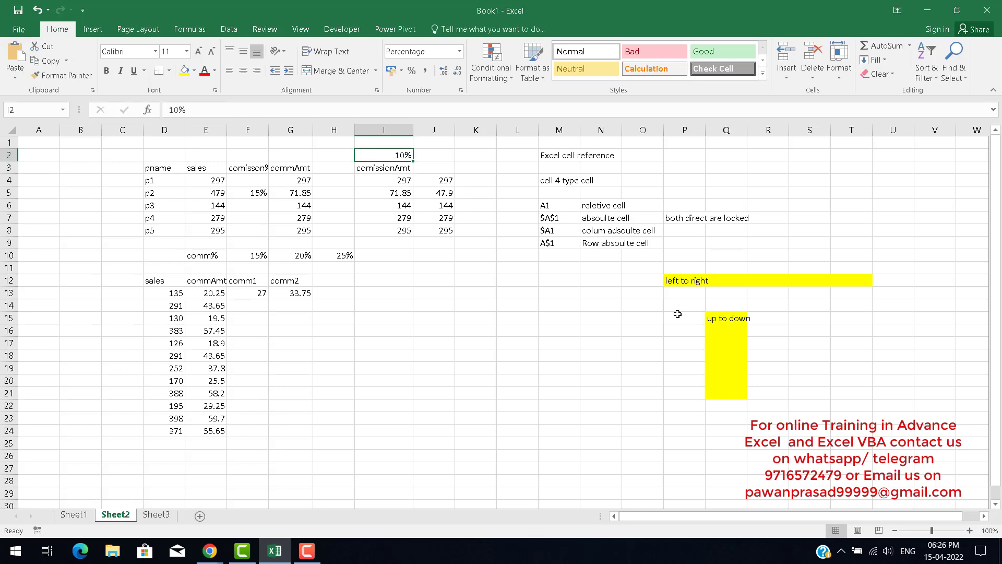
{"action": "key", "text": "Right"}
{"action": "key", "text": "Left"}
{"action": "key", "text": "Down"}
{"action": "key", "text": "Down"}
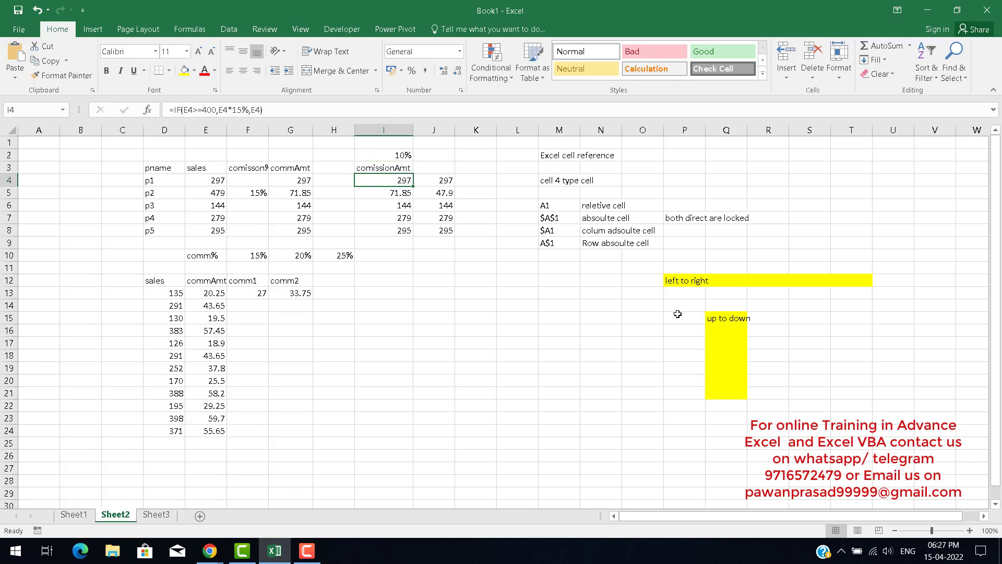
{"action": "key", "text": "Right"}
{"action": "key", "text": "Right"}
{"action": "key", "text": "Left"}
{"action": "key", "text": "Left"}
{"action": "key", "text": "Up"}
{"action": "key", "text": "Up"}
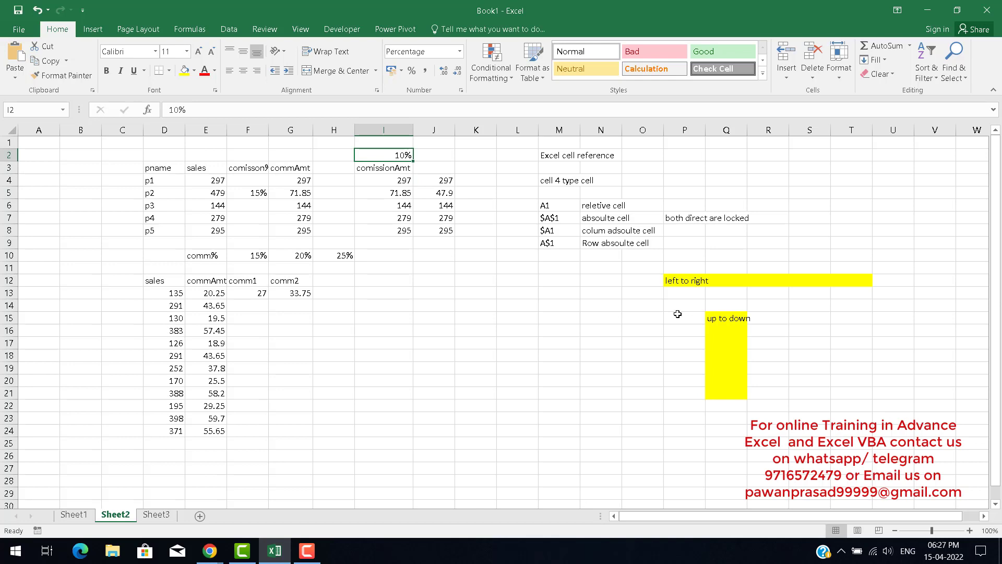
{"action": "scroll", "coordinate": [690, 308], "scroll_direction": "down", "scroll_amount": 2}
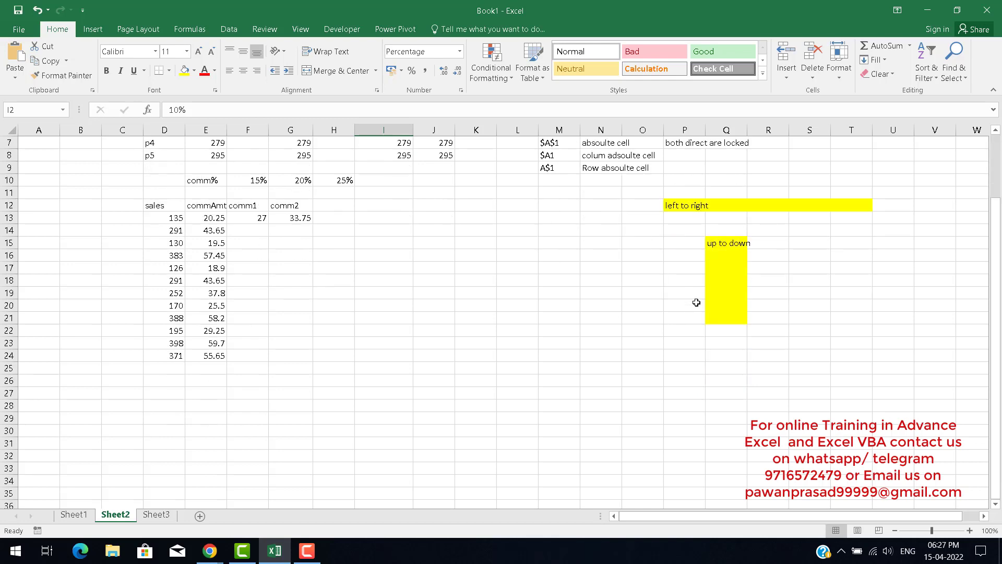
{"action": "scroll", "coordinate": [698, 300], "scroll_direction": "up", "scroll_amount": 2}
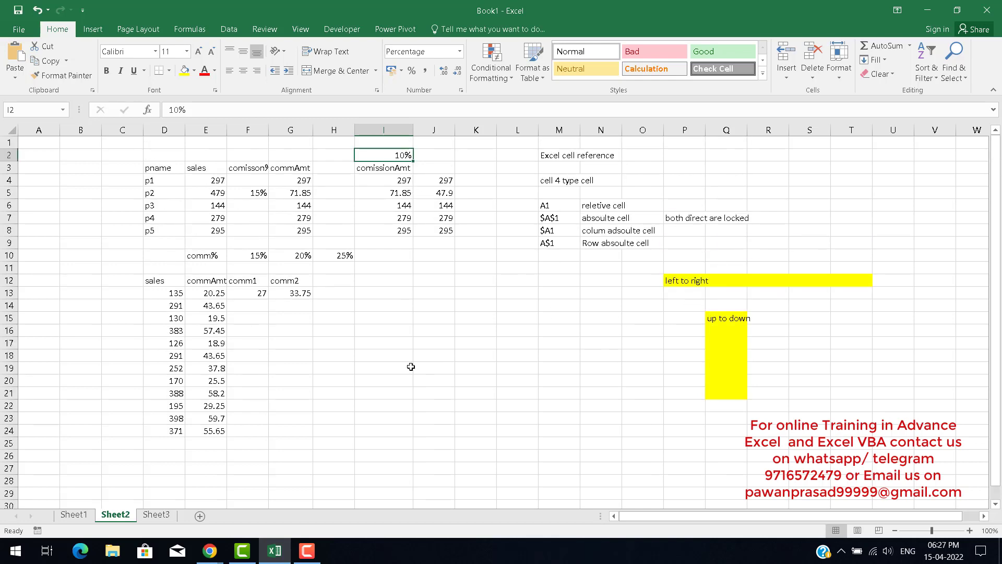
{"action": "left_click", "coordinate": [396, 182]}
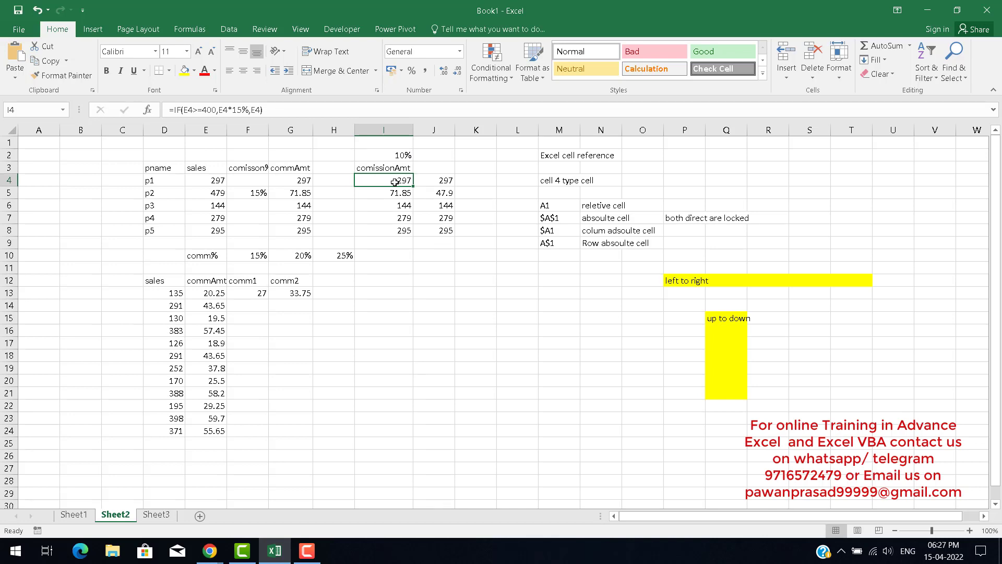
{"action": "left_click", "coordinate": [298, 178]}
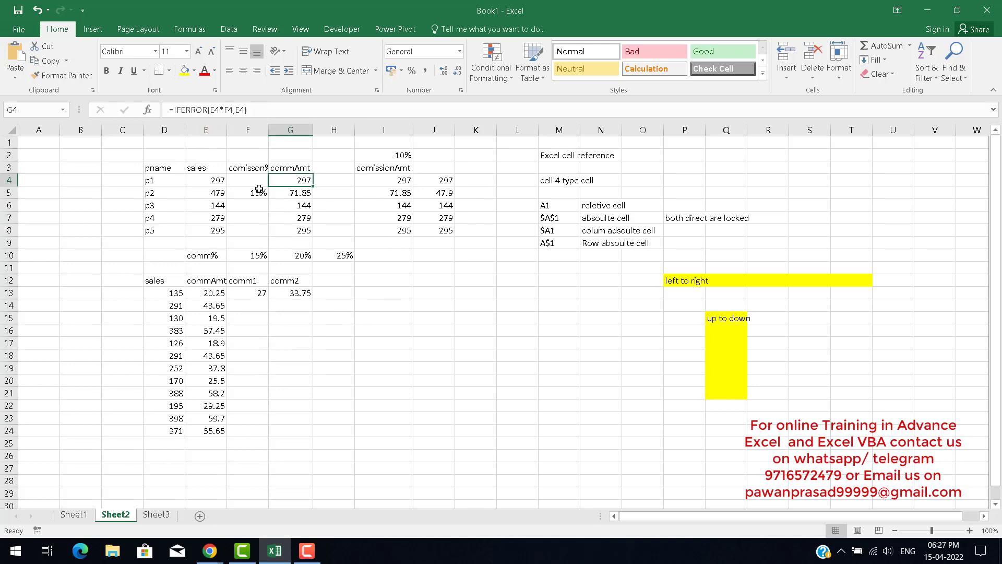
Insert blank columns in front of column H.
{"action": "left_click", "coordinate": [340, 133]}
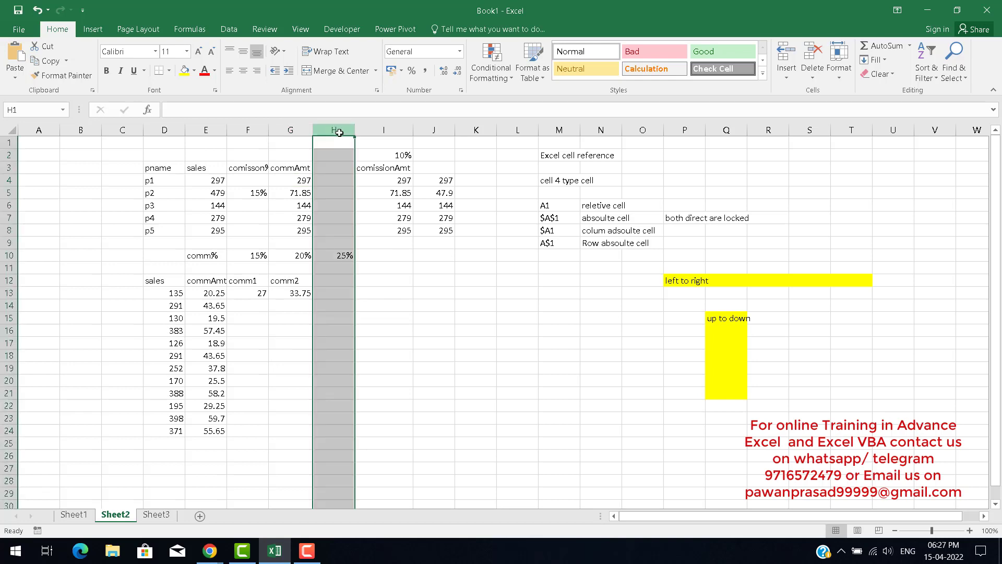
{"action": "key", "text": "ctrl+plus"}
{"action": "key", "text": "ctrl+plus"}
{"action": "key", "text": "ctrl+plus"}
{"action": "key", "text": "ctrl+plus"}
{"action": "key", "text": "Down"}
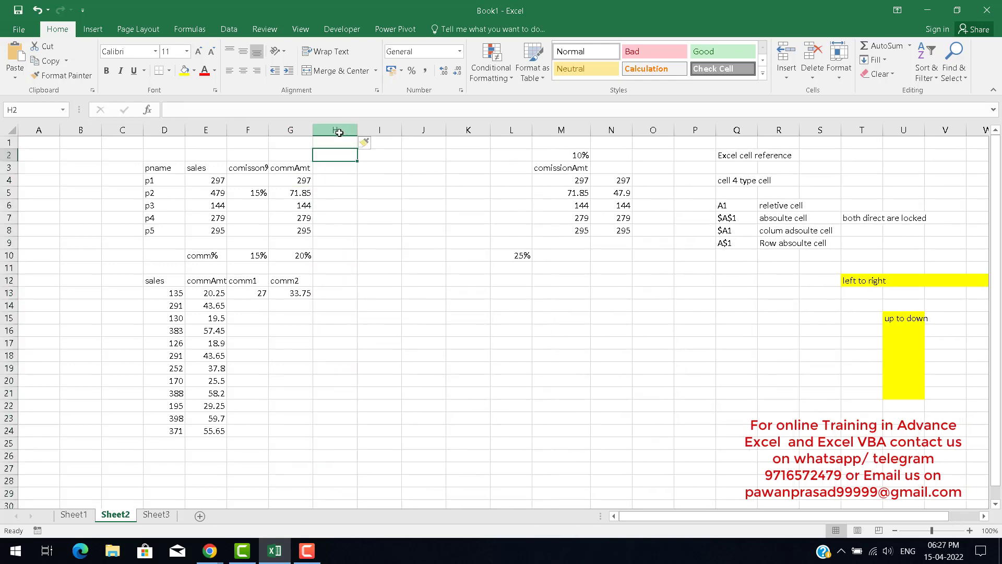
{"action": "key", "text": "Up"}
{"action": "key", "text": "Down"}
{"action": "key", "text": "Down"}
{"action": "key", "text": "Up"}
{"action": "key", "text": "Down"}
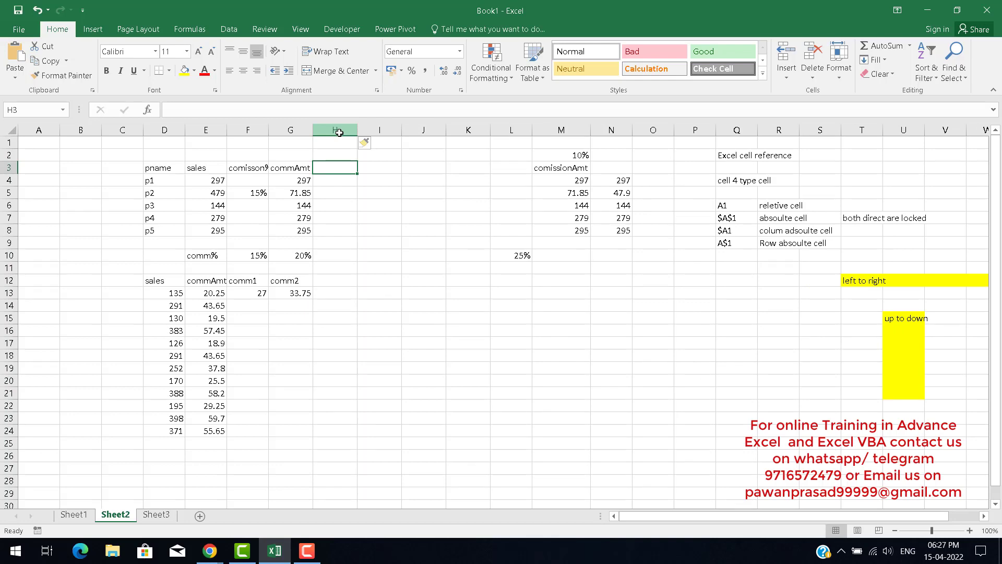
{"action": "key", "text": "Up"}
{"action": "key", "text": "Left"}
{"action": "key", "text": "Down"}
{"action": "key", "text": "Down"}
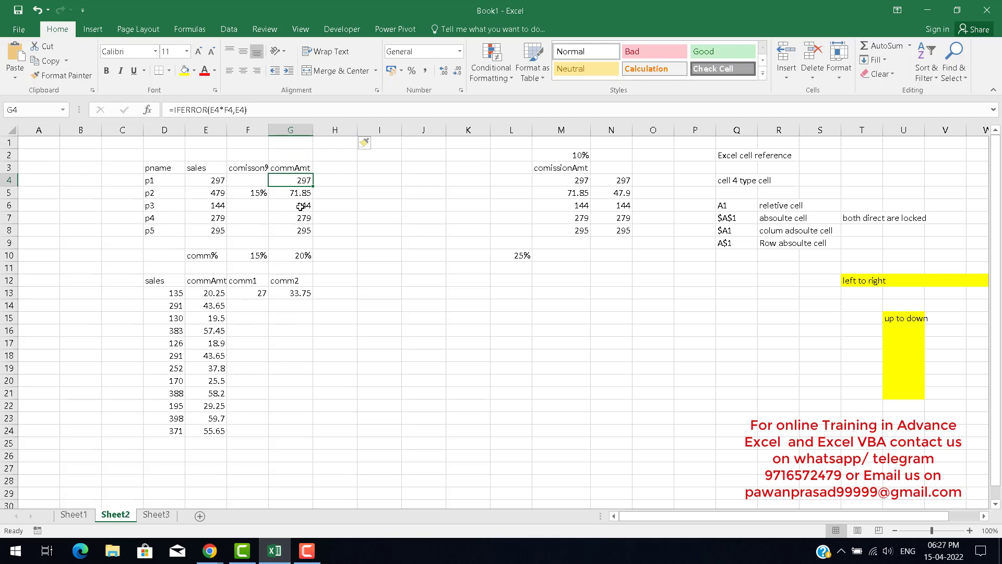
Add the header report in H3 and enter 300 in H2.
{"action": "left_click", "coordinate": [322, 170]}
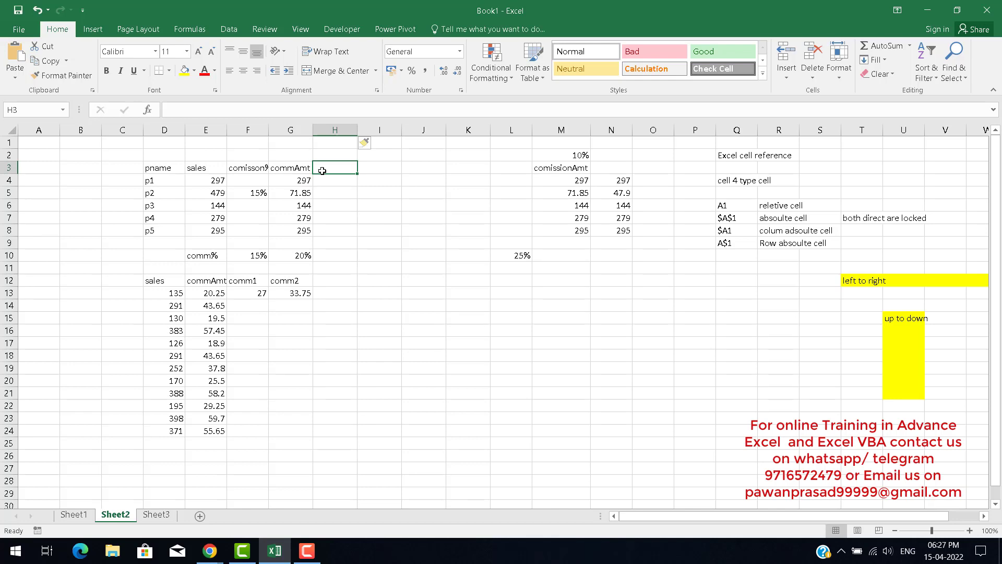
{"action": "type", "text": "report"}
{"action": "key", "text": "Return"}
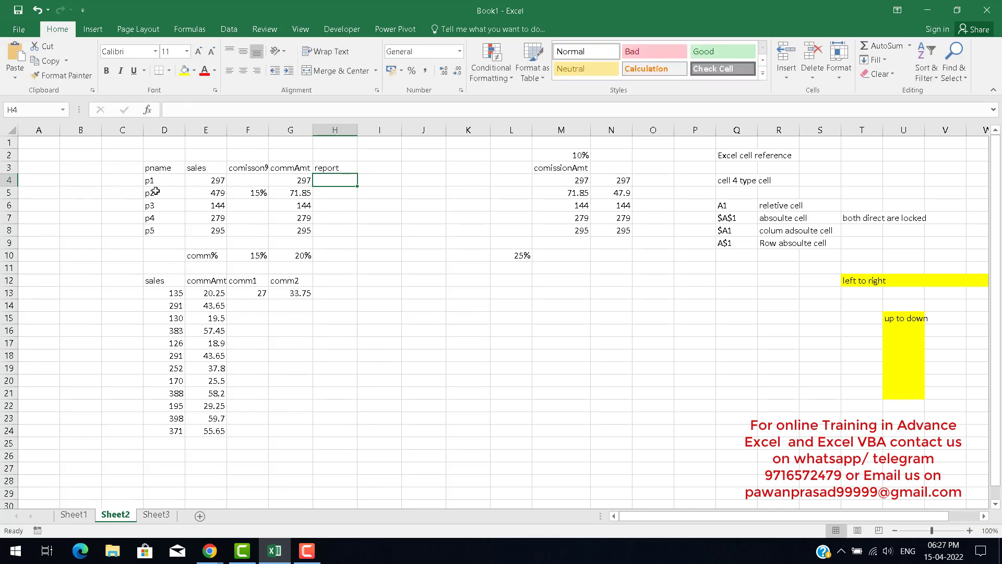
{"action": "left_click", "coordinate": [340, 155]}
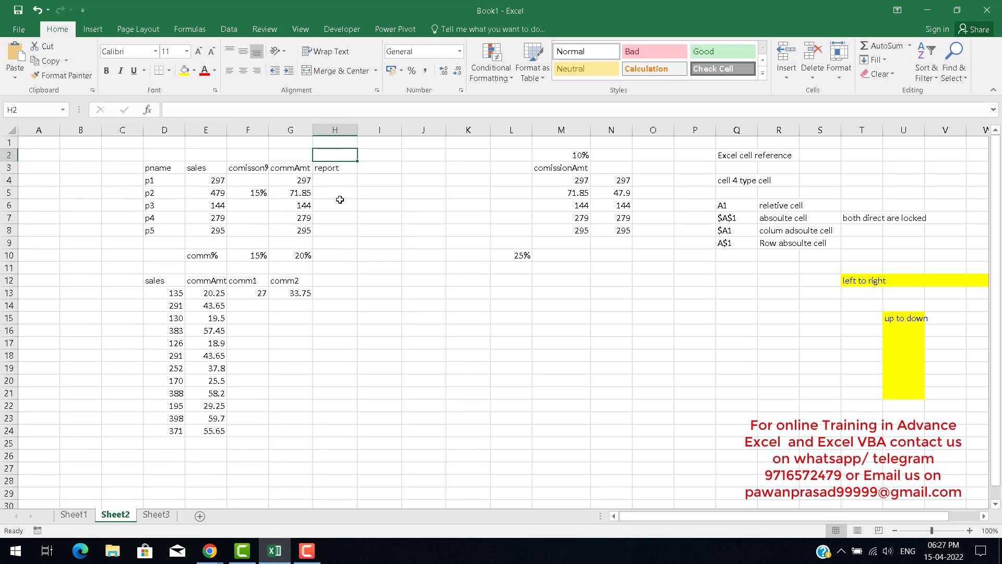
{"action": "type", "text": "300"}
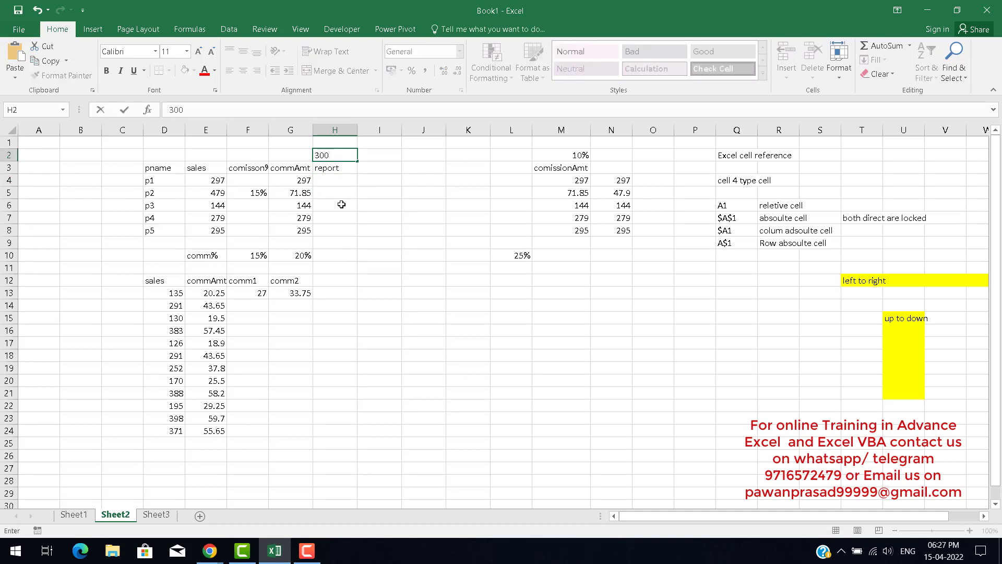
{"action": "key", "text": "ctrl+Return"}
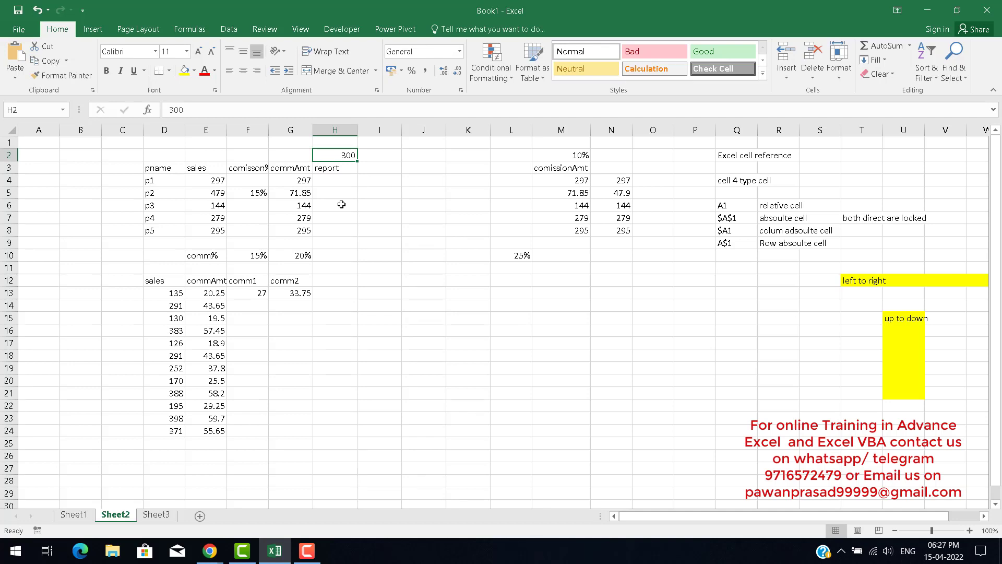
{"action": "key", "text": "Down"}
{"action": "key", "text": "Down"}
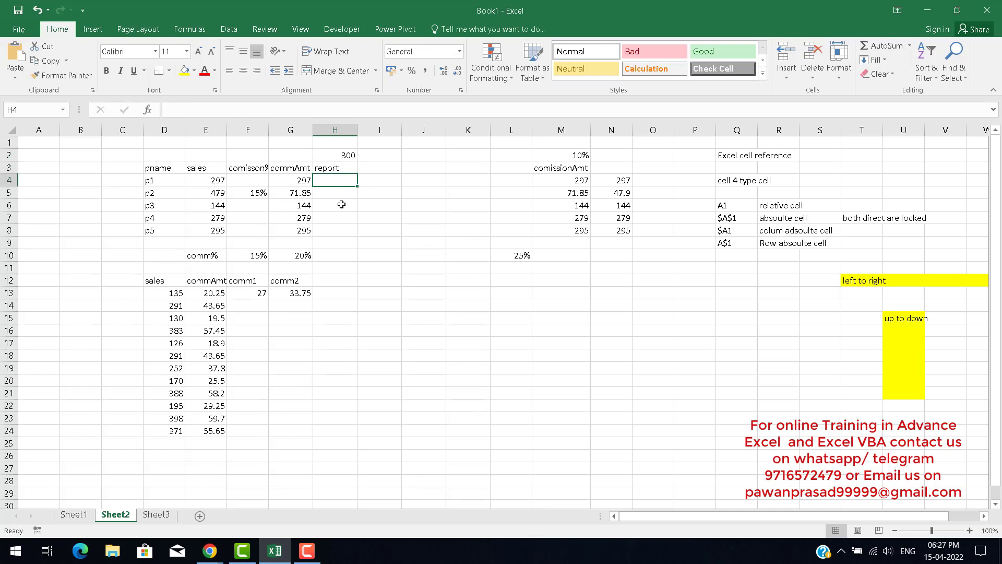
{"action": "key", "text": "Up"}
{"action": "key", "text": "Up"}
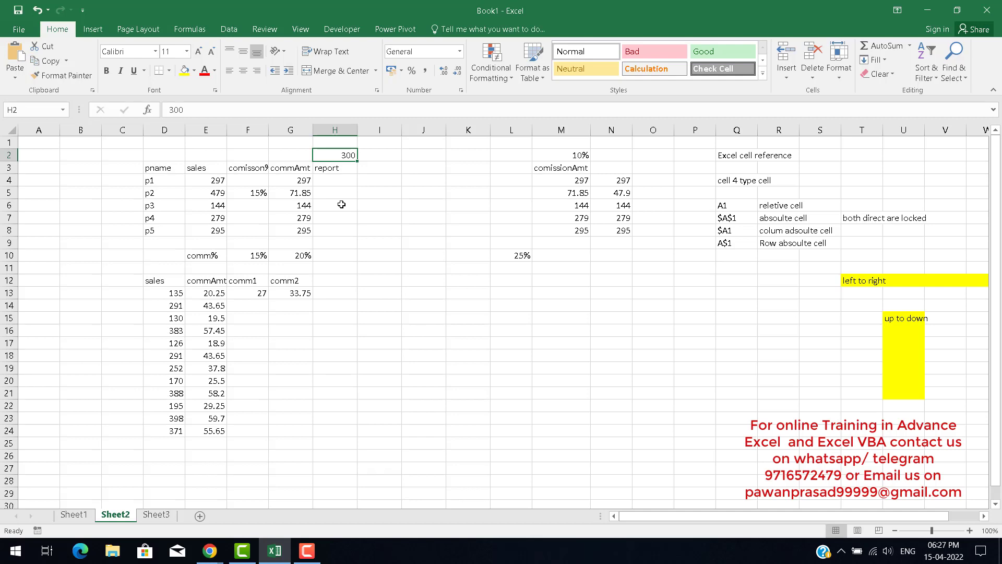
Prefix the 300 threshold in H2 with the >= operator.
{"action": "key", "text": "Down"}
{"action": "key", "text": "Down"}
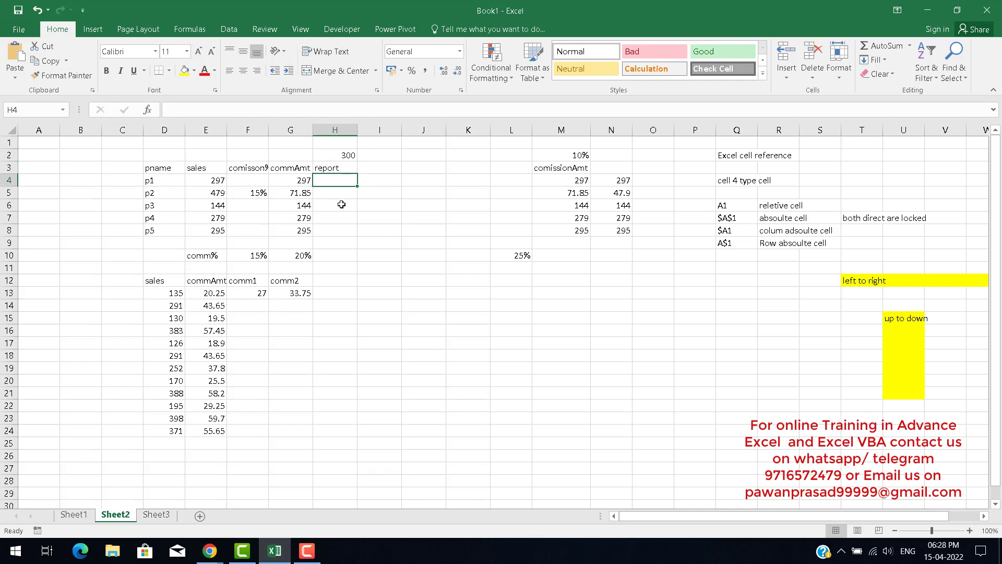
{"action": "key", "text": "Up"}
{"action": "key", "text": "Up"}
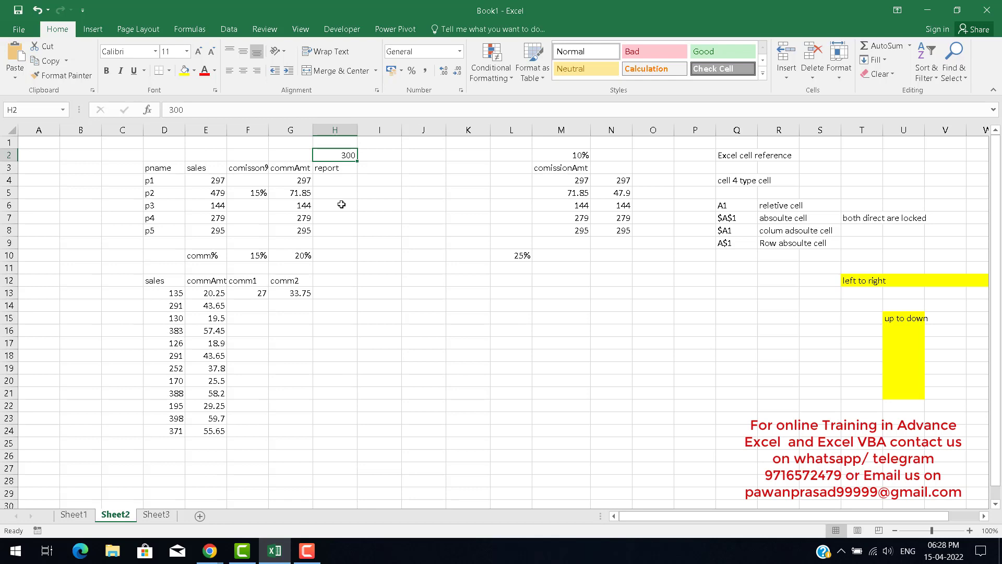
{"action": "key", "text": "F2"}
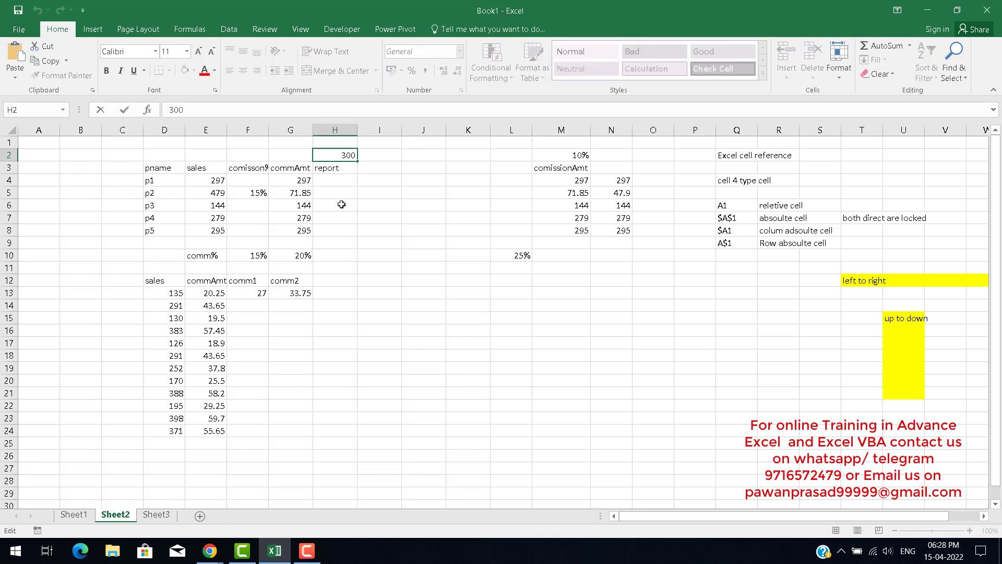
{"action": "key", "text": "Home"}
{"action": "type", "text": ">="}
{"action": "key", "text": "Return"}
{"action": "key", "text": "Up"}
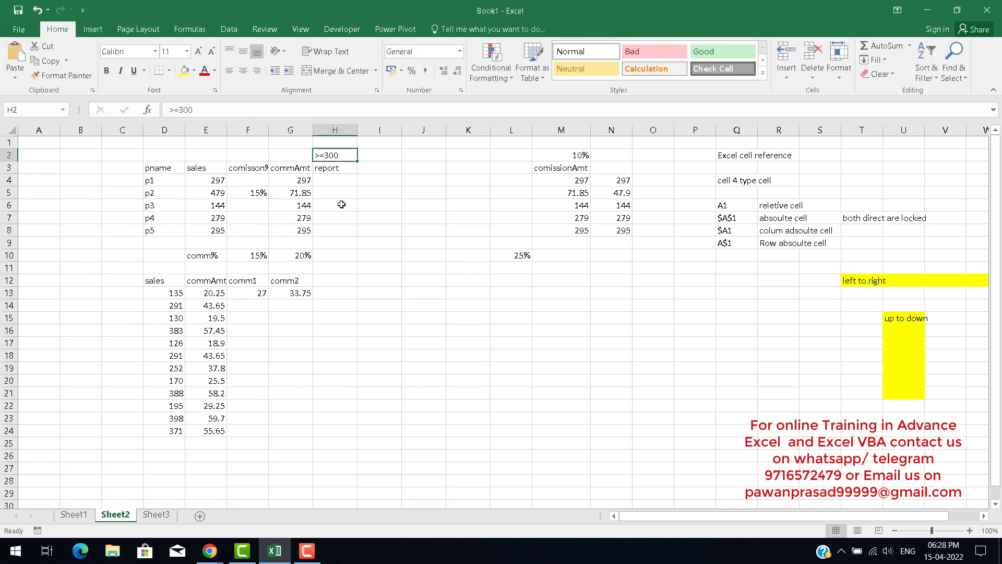
Label the cell G2 as sales, beside the threshold.
{"action": "key", "text": "Left"}
{"action": "type", "text": "sales"}
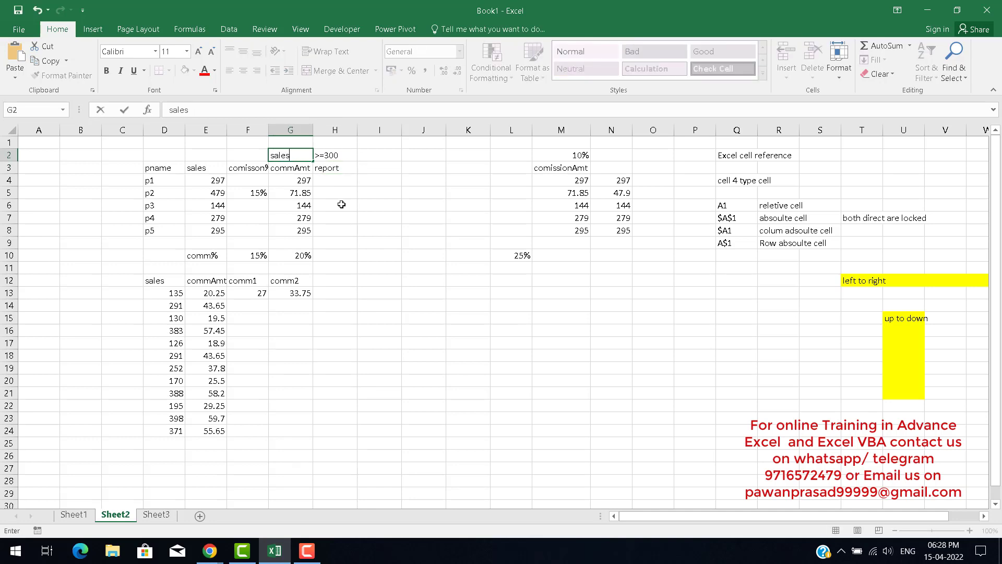
{"action": "key", "text": "Return"}
{"action": "key", "text": "Right"}
{"action": "key", "text": "Up"}
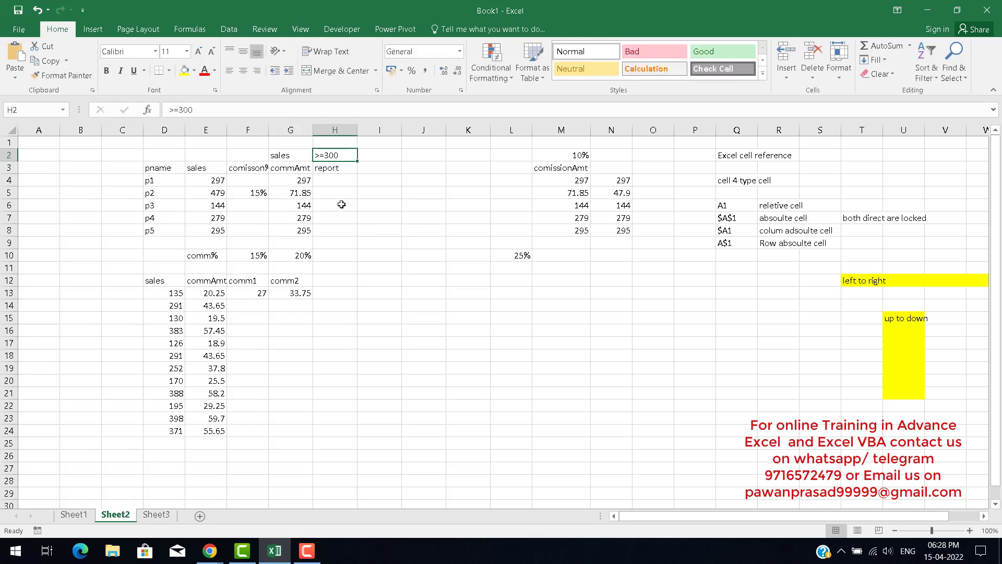
Enter sample report values good in H4 and not good in H5.
{"action": "key", "text": "Down"}
{"action": "key", "text": "Down"}
{"action": "type", "text": "ok"}
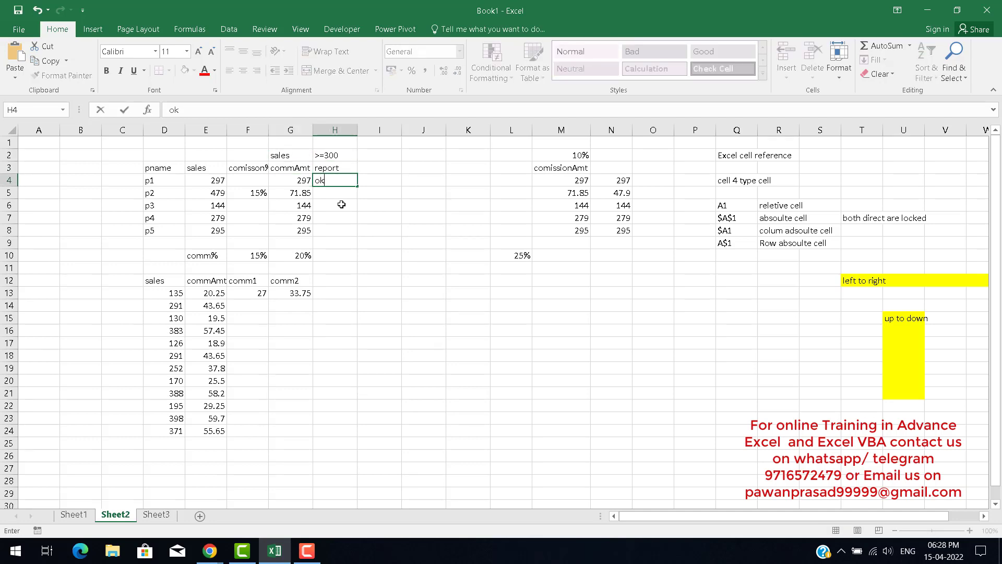
{"action": "key", "text": "BackSpace"}
{"action": "key", "text": "BackSpace"}
{"action": "type", "text": "good"}
{"action": "key", "text": "Return"}
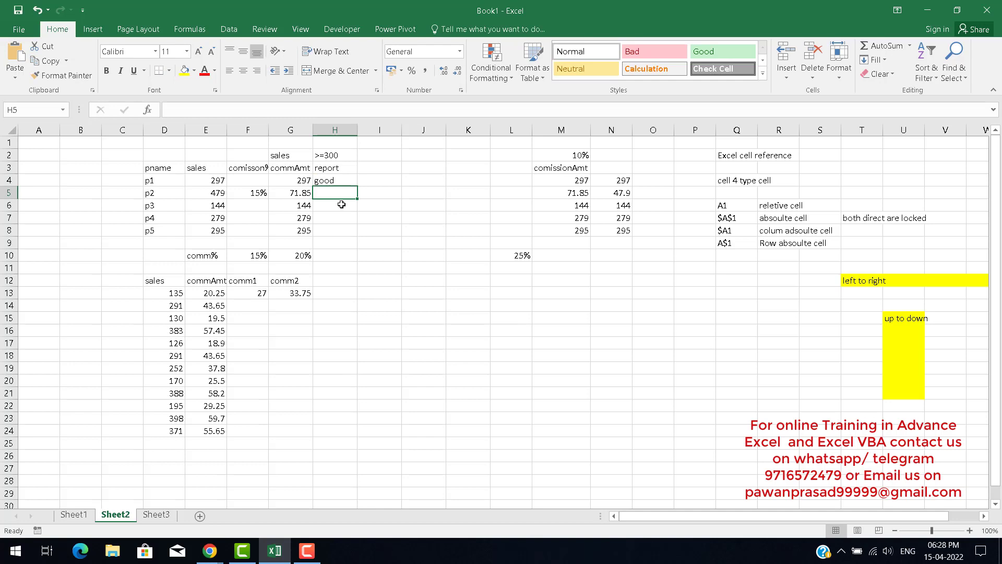
{"action": "type", "text": "not good"}
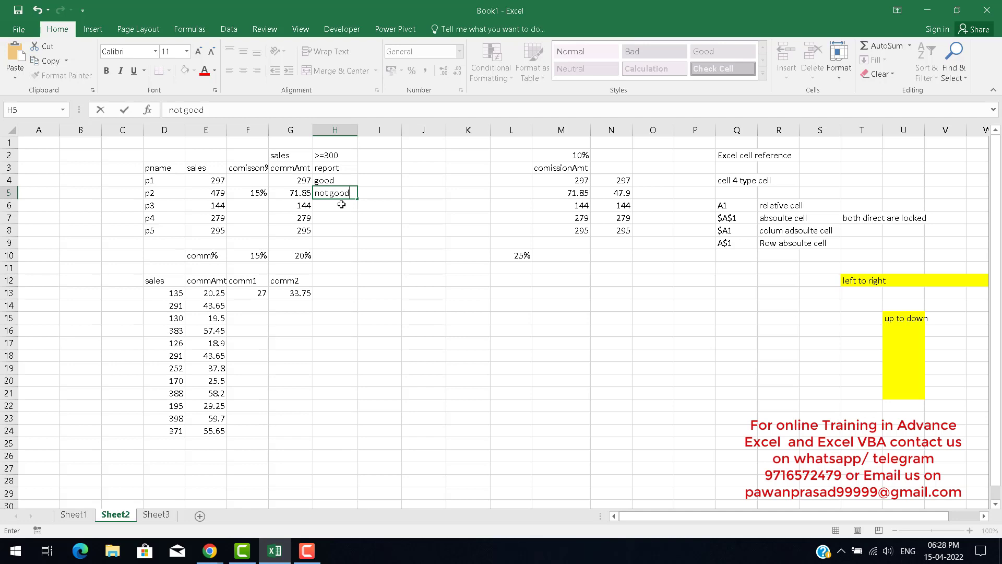
{"action": "key", "text": "Return"}
Inspect the formulas in F4 and G4 and the sales value in E4.
{"action": "key", "text": "Up"}
{"action": "key", "text": "Up"}
{"action": "key", "text": "Up"}
{"action": "key", "text": "Down"}
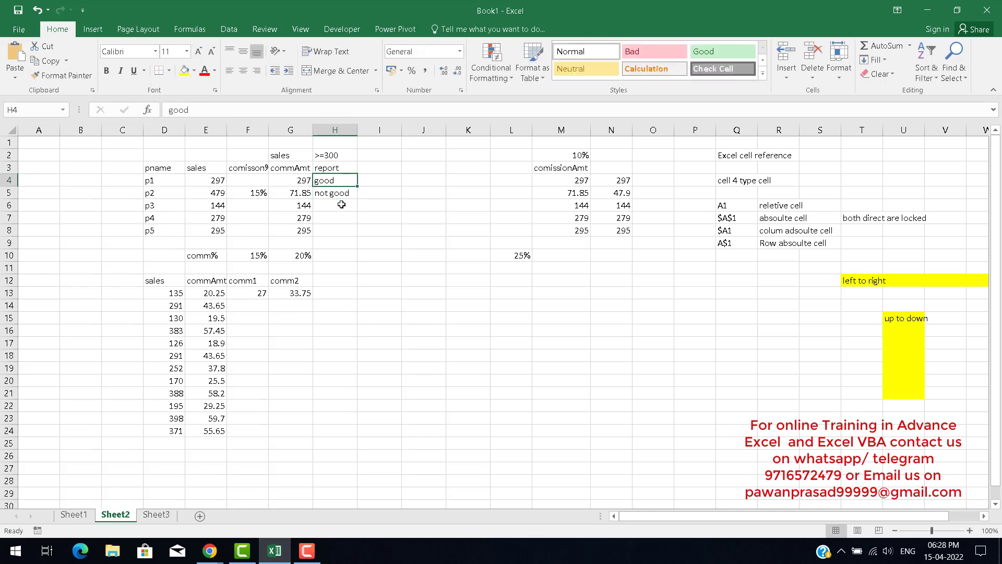
{"action": "key", "text": "Left"}
{"action": "key", "text": "Left"}
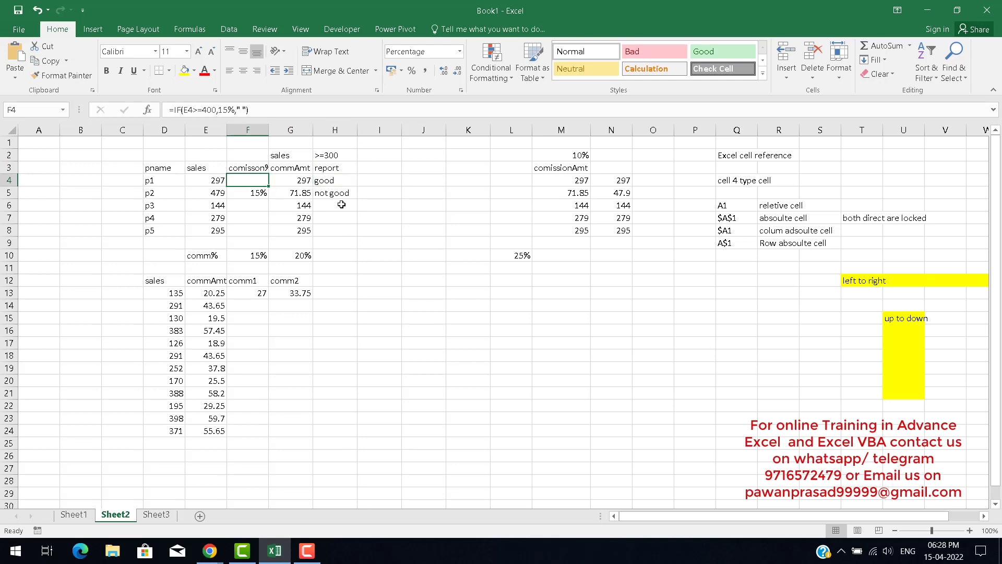
{"action": "key", "text": "Right"}
{"action": "key", "text": "Right"}
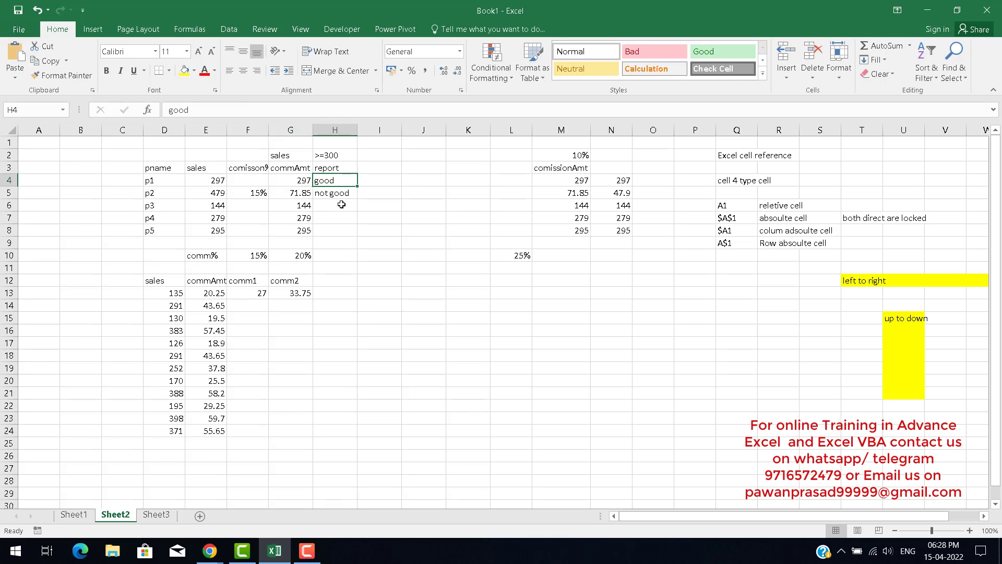
{"action": "key", "text": "Left"}
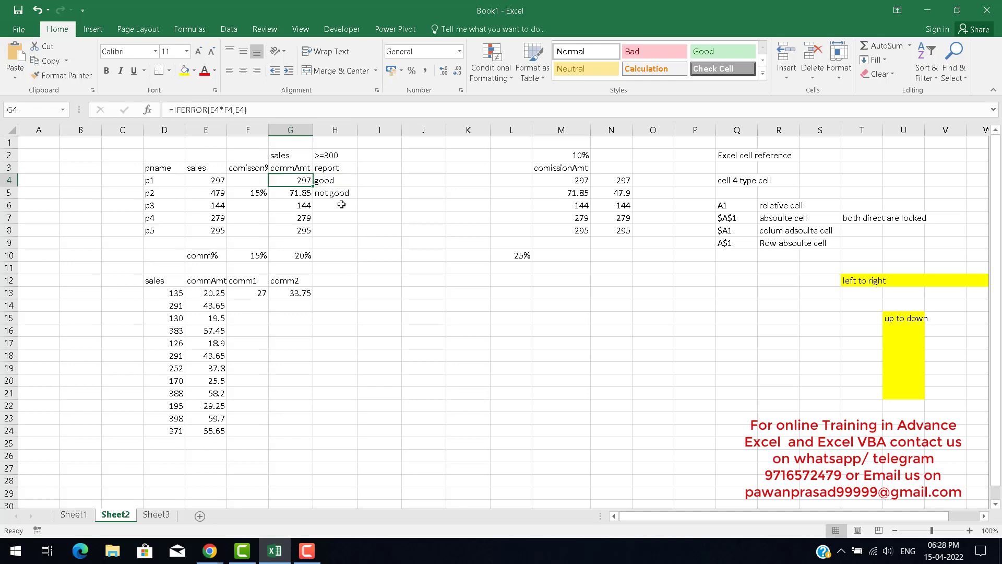
{"action": "key", "text": "Left"}
{"action": "key", "text": "Left"}
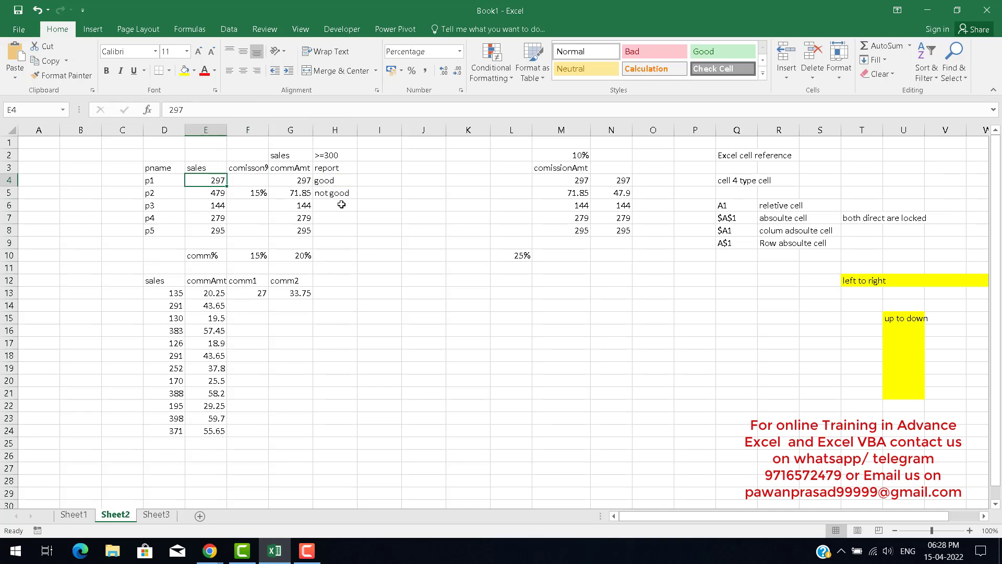
{"action": "key", "text": "Right"}
{"action": "key", "text": "Right"}
{"action": "key", "text": "Right"}
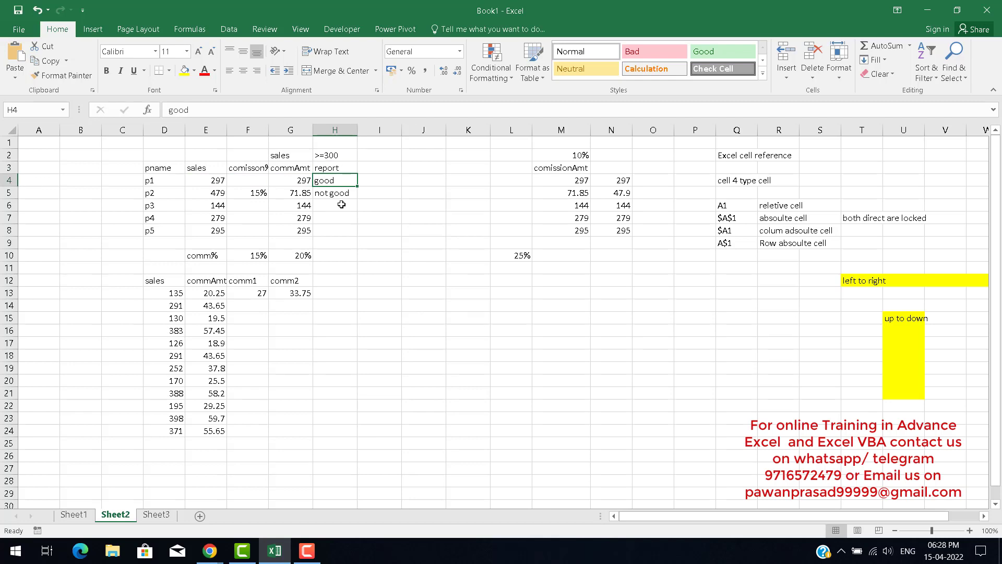
{"action": "key", "text": "Down"}
{"action": "key", "text": "Down"}
{"action": "key", "text": "Down"}
{"action": "key", "text": "Down"}
{"action": "key", "text": "Down"}
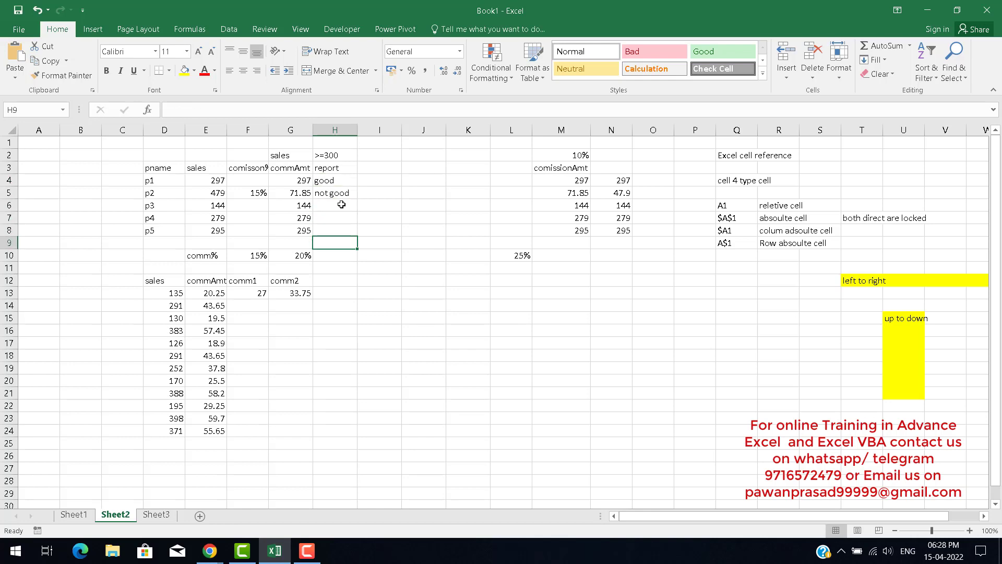
Clear the report cells H4 to H8.
{"action": "key", "text": "Up"}
{"action": "key", "text": "Up"}
{"action": "key", "text": "Up"}
{"action": "key", "text": "Up"}
{"action": "key", "text": "Up"}
{"action": "key", "text": "shift+Down"}
{"action": "key", "text": "shift+Down"}
{"action": "key", "text": "shift+Down"}
{"action": "key", "text": "shift+Down"}
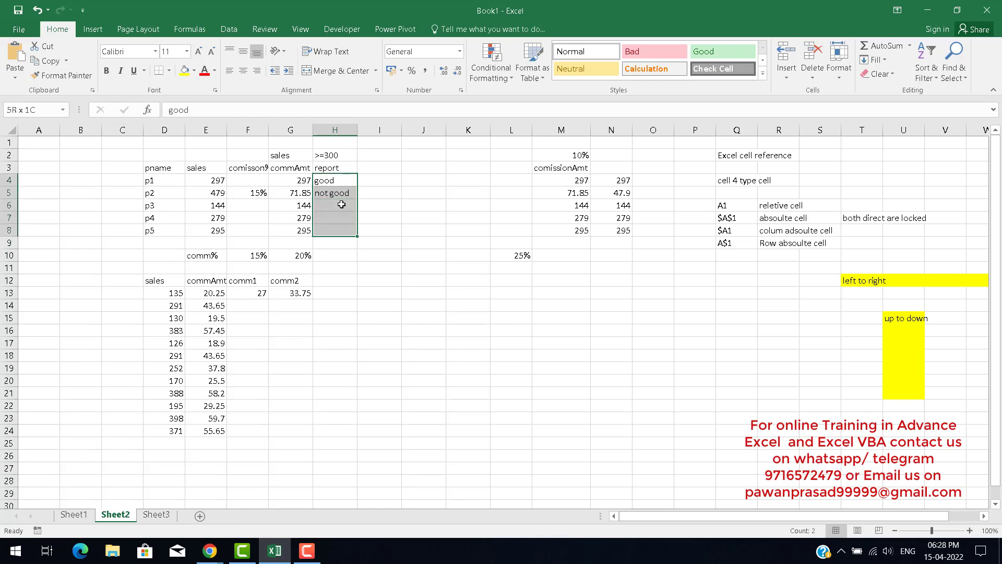
{"action": "key", "text": "Delete"}
{"action": "key", "text": "Down"}
{"action": "key", "text": "Up"}
{"action": "type", "text": "=if"}
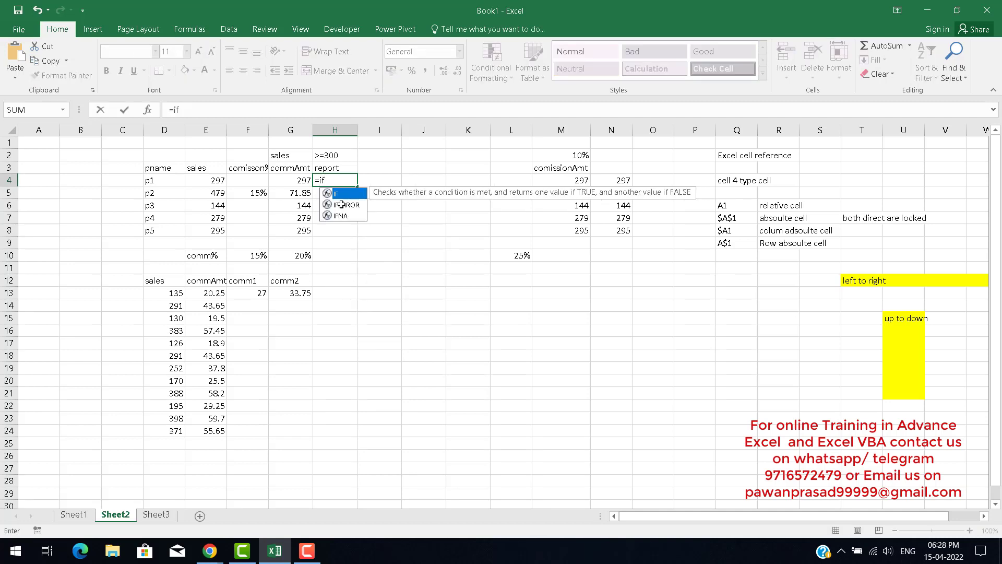
{"action": "key", "text": "Tab"}
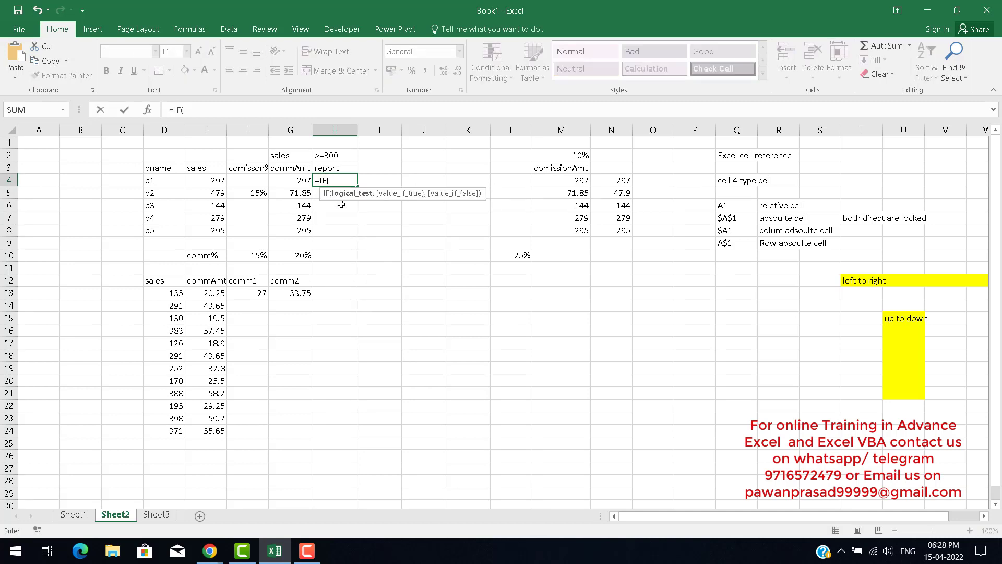
{"action": "key", "text": "Left"}
{"action": "key", "text": "Left"}
{"action": "key", "text": "Left"}
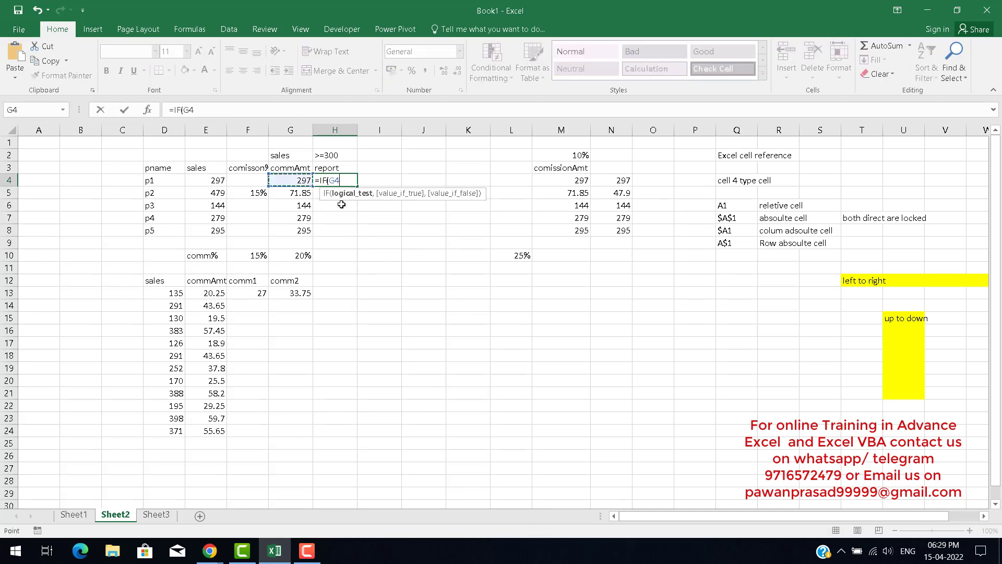
{"action": "type", "text": ">="}
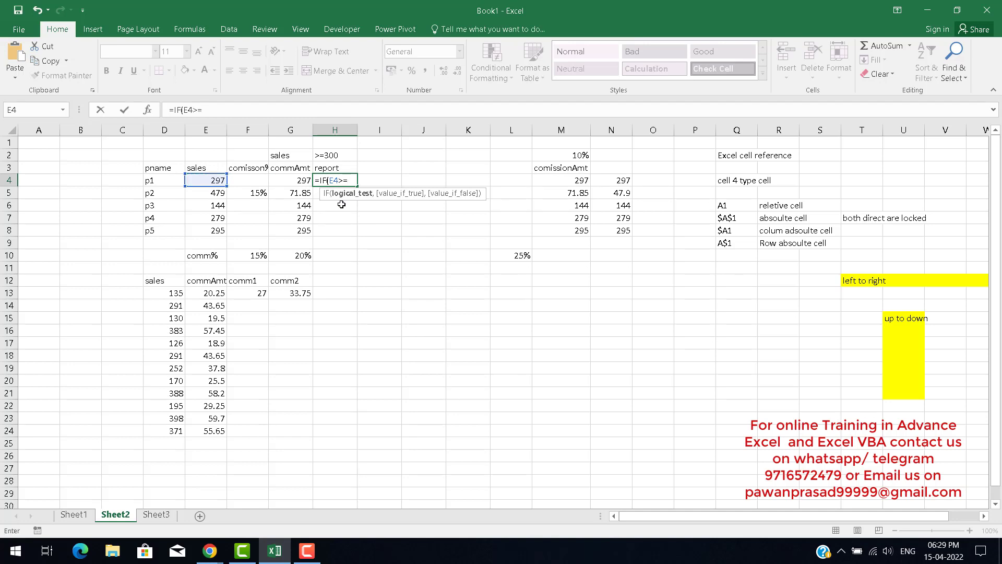
{"action": "key", "text": "Up"}
{"action": "key", "text": "Up"}
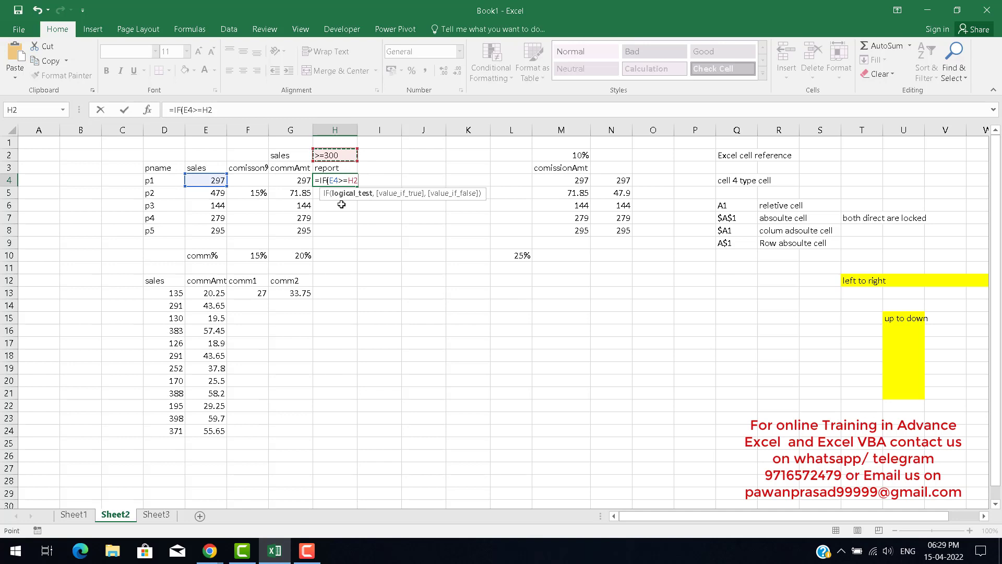
{"action": "key", "text": "BackSpace"}
{"action": "key", "text": "Escape"}
Remove the >= operator from the threshold in H2.
{"action": "key", "text": "Up"}
{"action": "key", "text": "Up"}
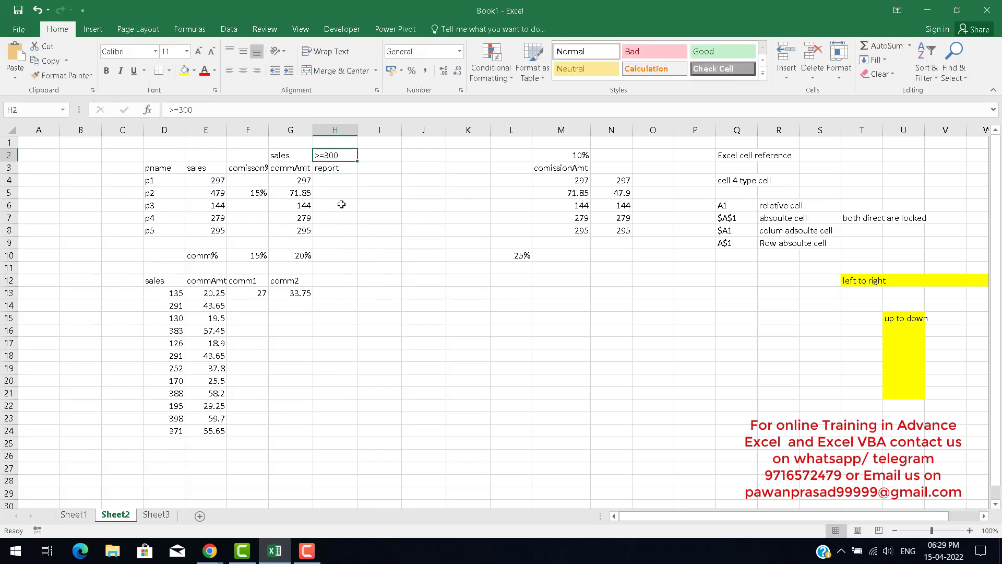
{"action": "key", "text": "F2"}
{"action": "key", "text": "shift+Home"}
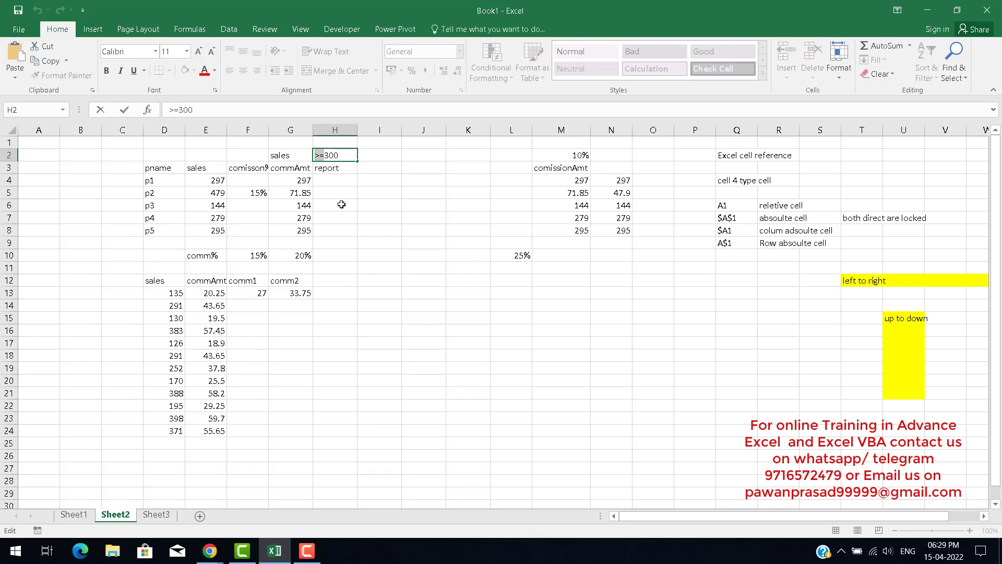
{"action": "key", "text": "BackSpace"}
{"action": "key", "text": "Return"}
{"action": "key", "text": "Down"}
{"action": "key", "text": "Down"}
{"action": "key", "text": "Up"}
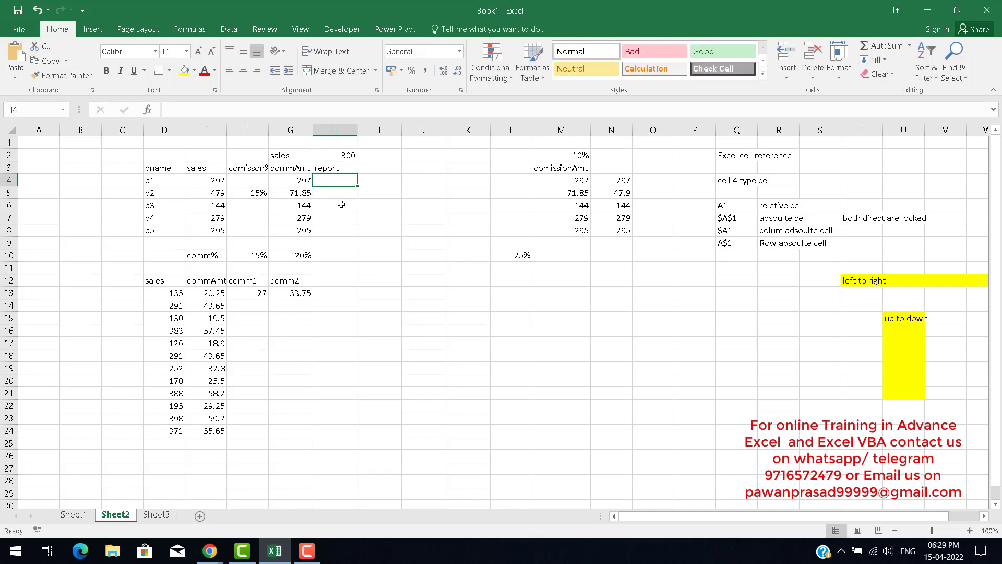
{"action": "type", "text": "=IF("}
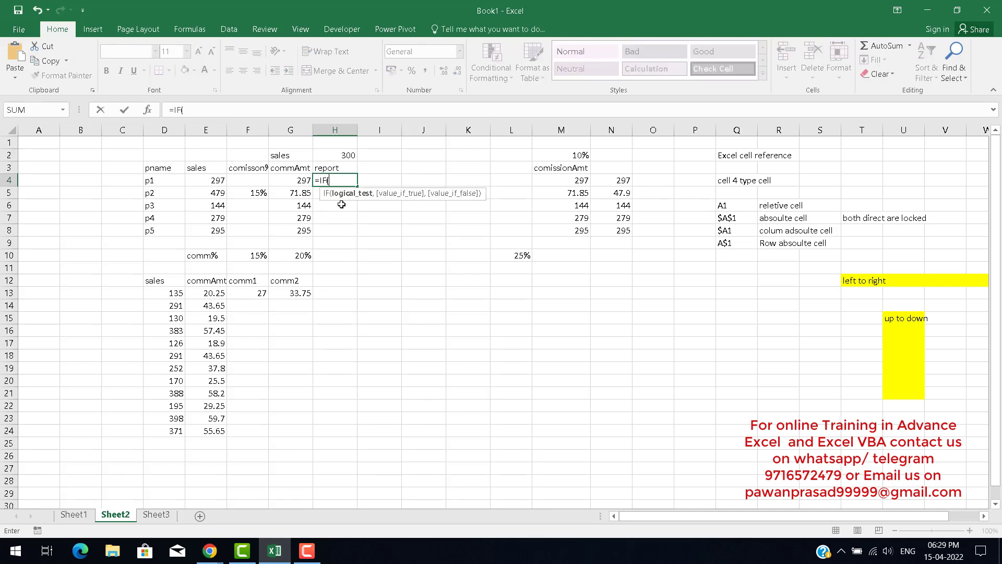
{"action": "key", "text": "Left"}
{"action": "key", "text": "Left"}
{"action": "key", "text": "Left"}
{"action": "key", "text": "Left"}
{"action": "key", "text": "Right"}
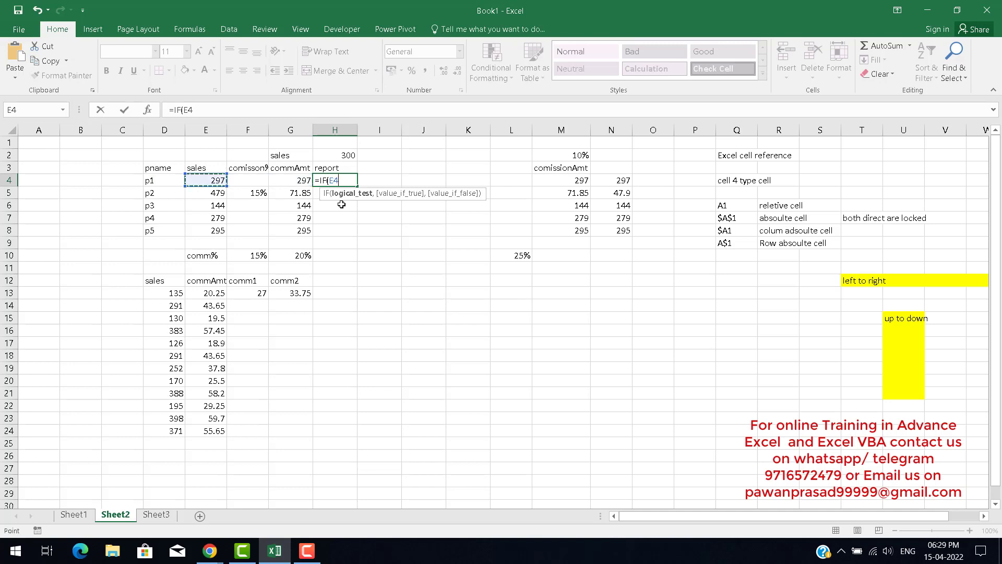
{"action": "type", "text": "?"}
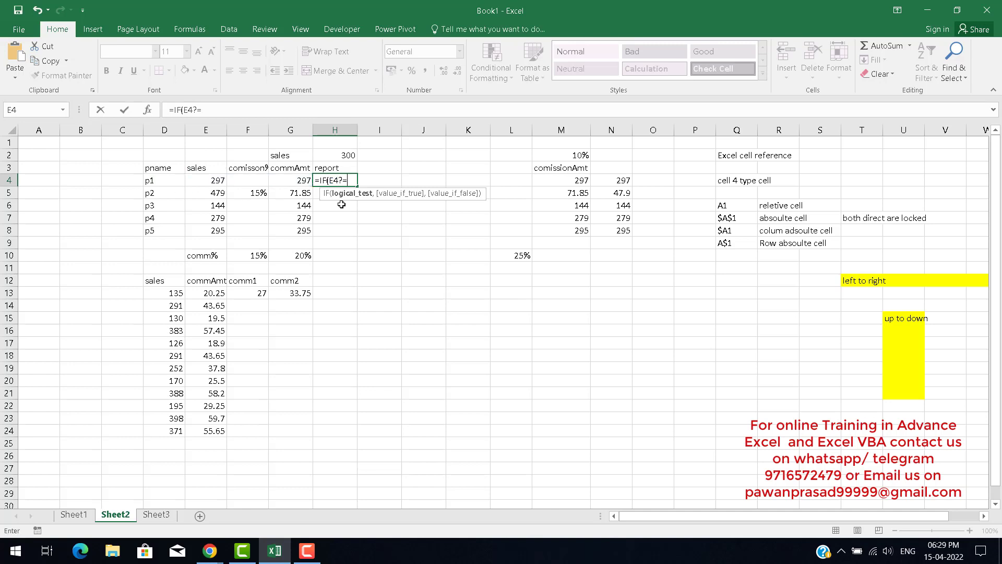
{"action": "type", "text": "="}
{"action": "key", "text": "BackSpace"}
{"action": "key", "text": "BackSpace"}
{"action": "key", "text": "Escape"}
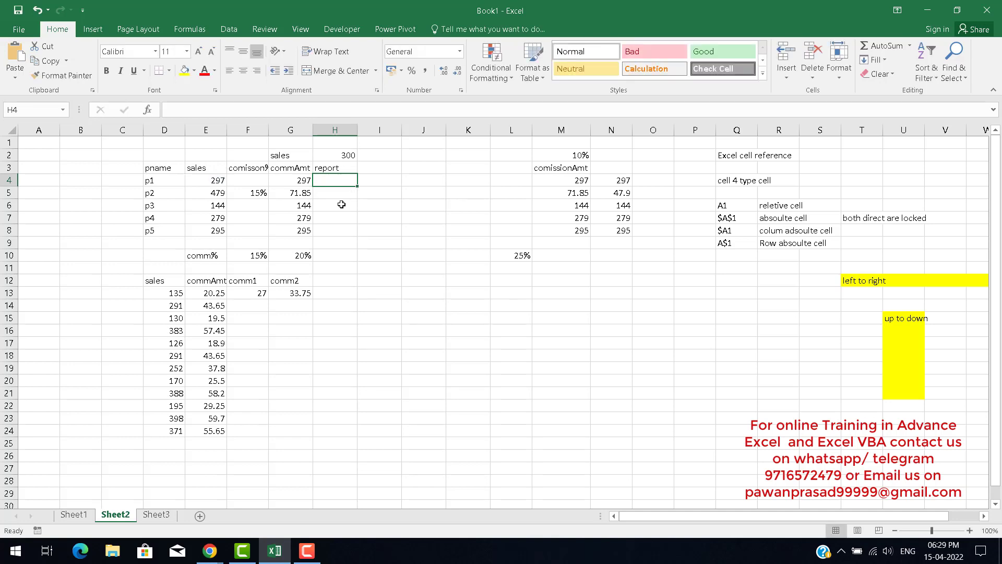
Re-insert the >= operator before 300 in H2.
{"action": "key", "text": "Up"}
{"action": "key", "text": "Up"}
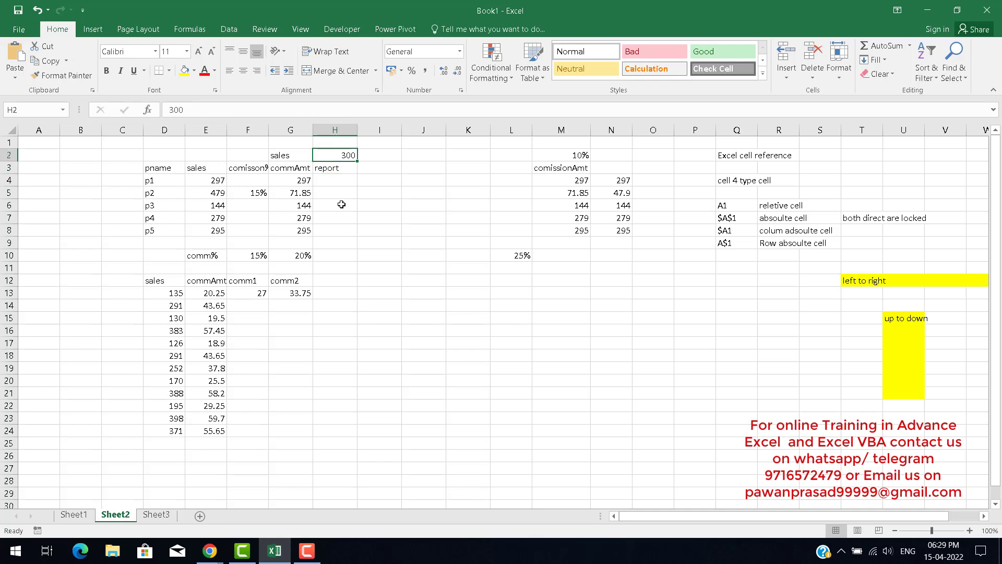
{"action": "key", "text": "F2"}
{"action": "key", "text": "Left"}
{"action": "key", "text": "Left"}
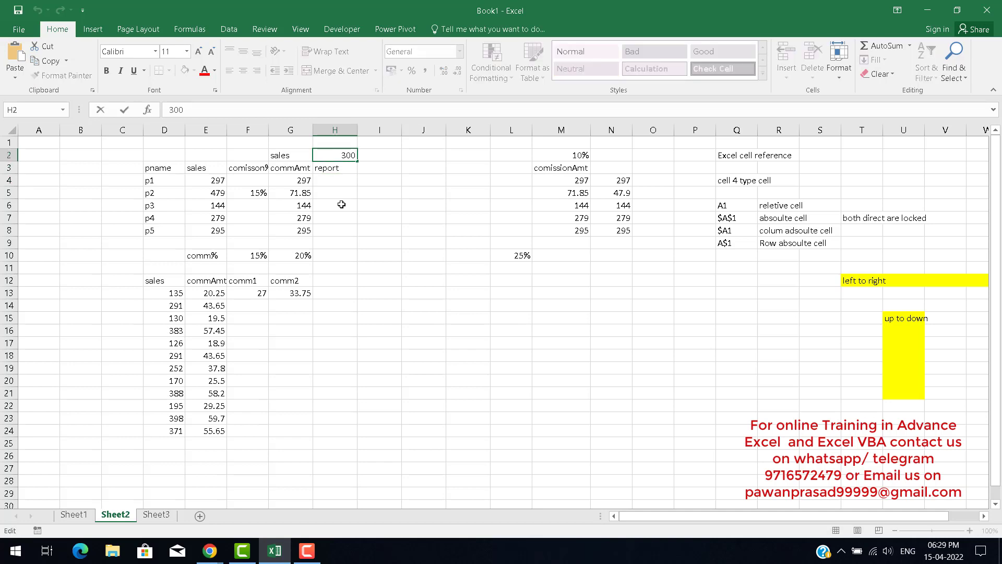
{"action": "type", "text": ">="}
{"action": "key", "text": "Return"}
{"action": "key", "text": "Up"}
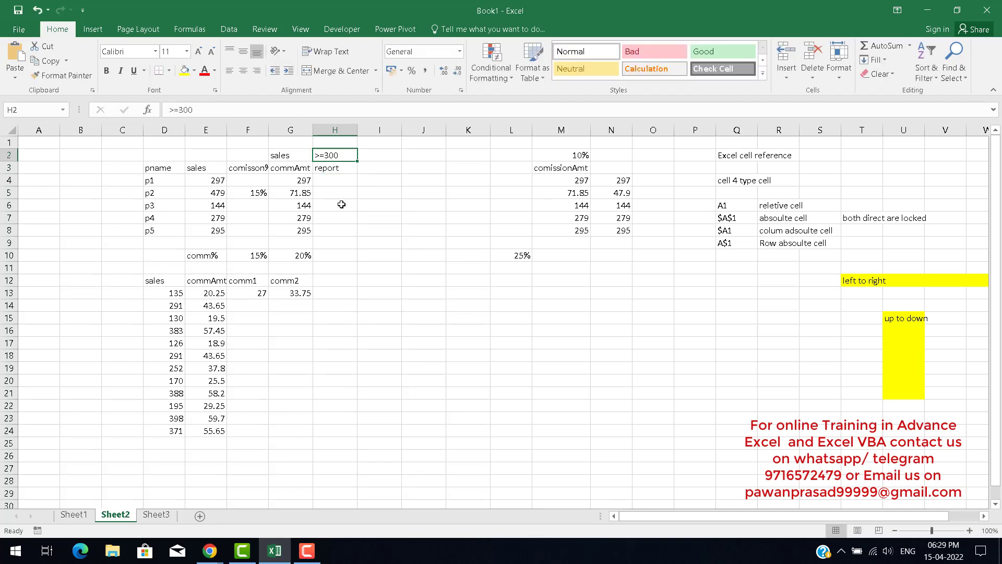
{"action": "key", "text": "Down"}
{"action": "key", "text": "Down"}
{"action": "type", "text": "=if"}
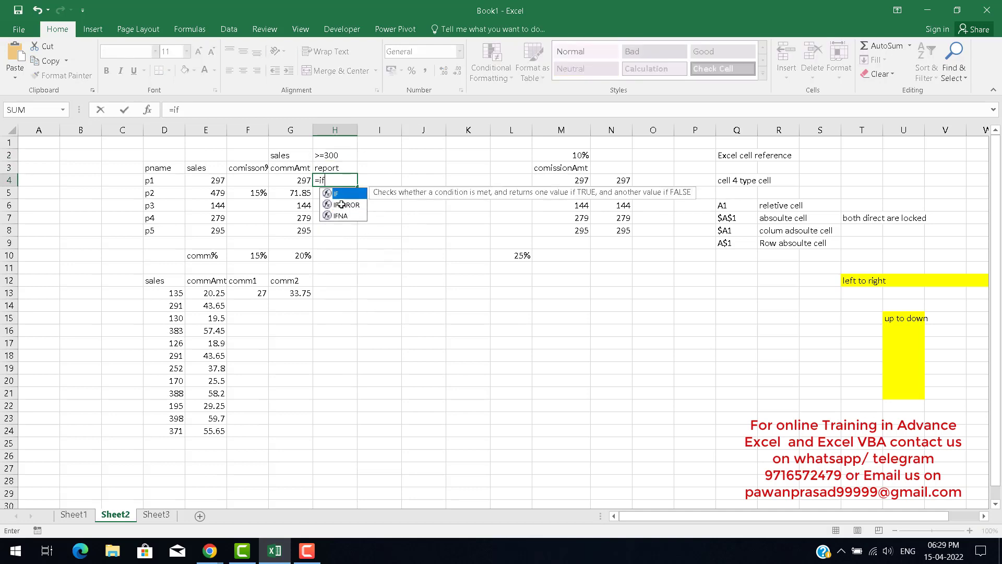
{"action": "key", "text": "Tab"}
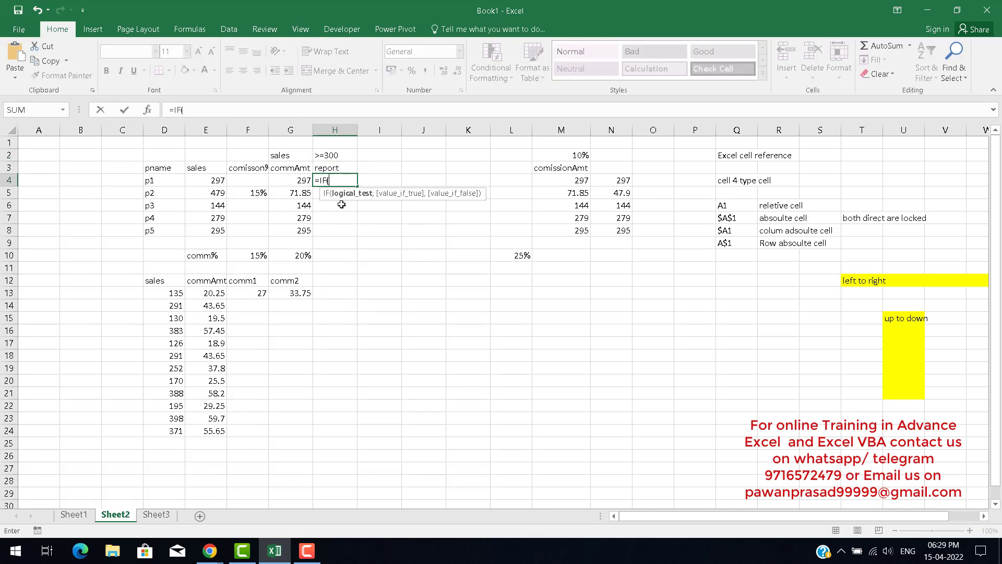
{"action": "key", "text": "Left"}
{"action": "key", "text": "Left"}
{"action": "key", "text": "Left"}
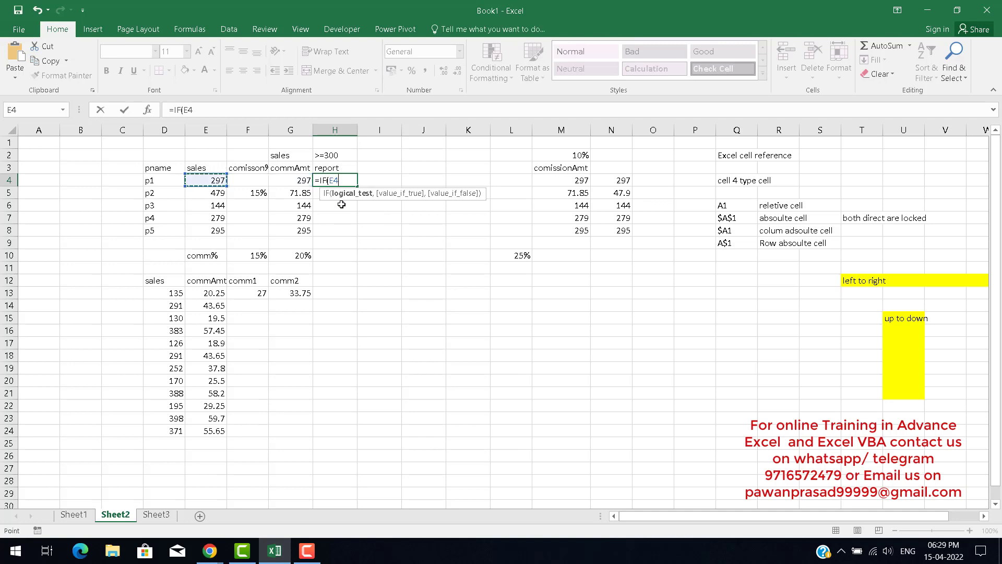
{"action": "type", "text": ">="}
{"action": "key", "text": "Up"}
{"action": "key", "text": "Up"}
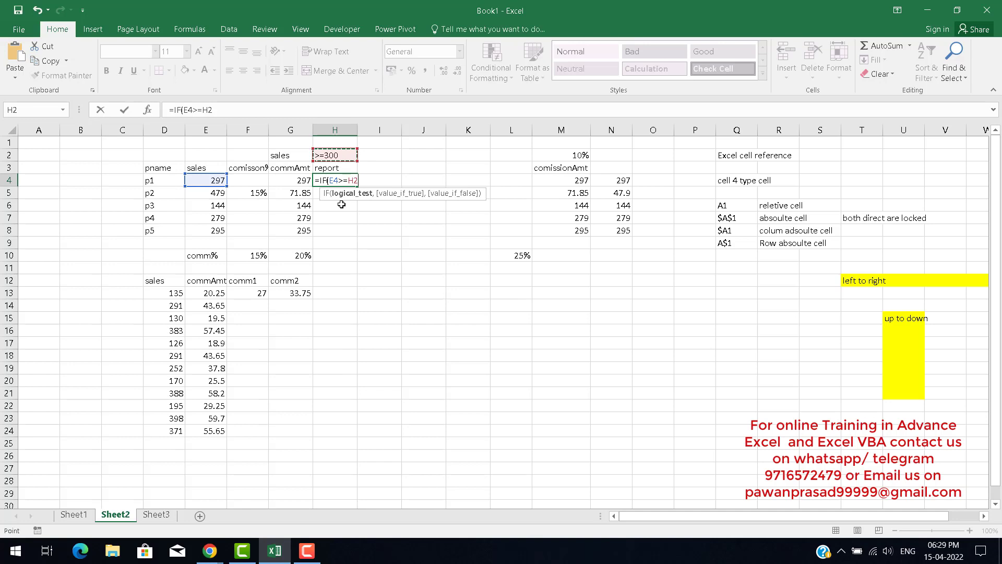
{"action": "key", "text": "Escape"}
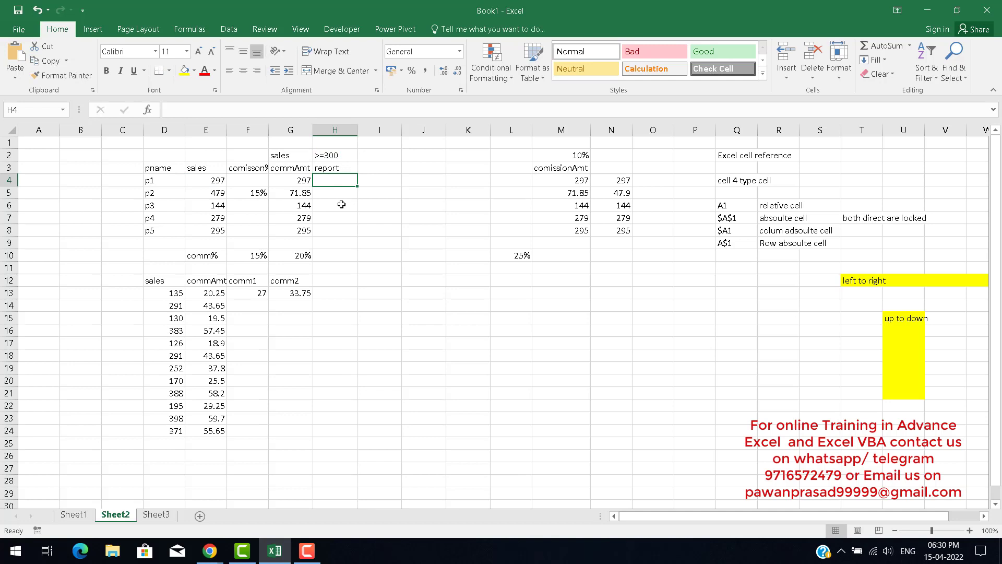
{"action": "type", "text": "="}
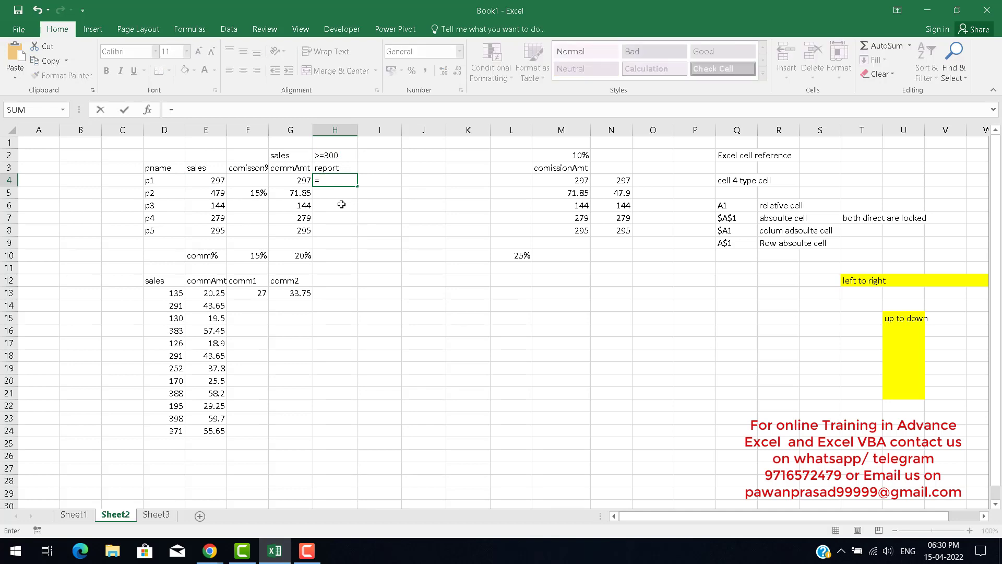
{"action": "key", "text": "Left"}
{"action": "key", "text": "Left"}
{"action": "key", "text": "Left"}
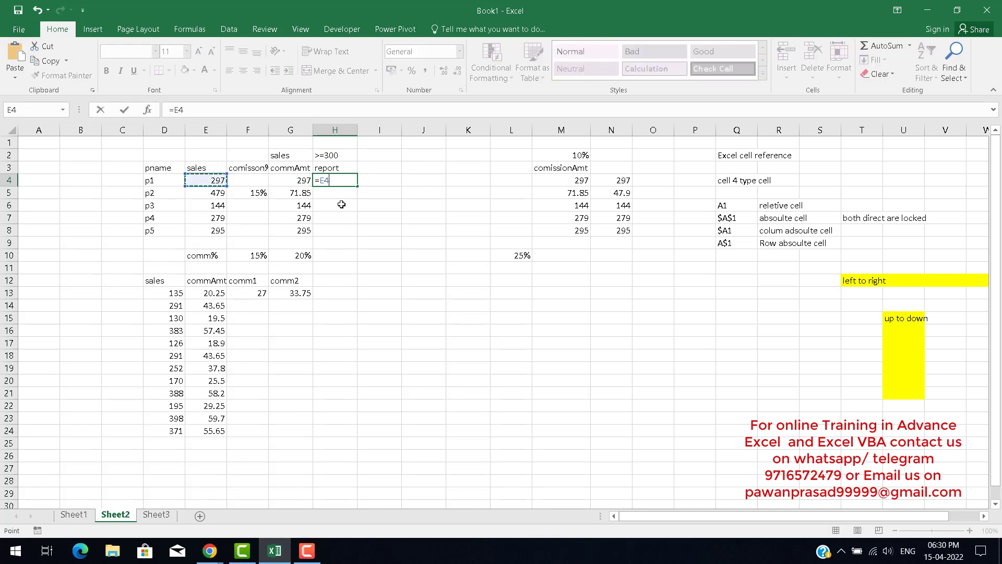
{"action": "key", "text": "BackSpace"}
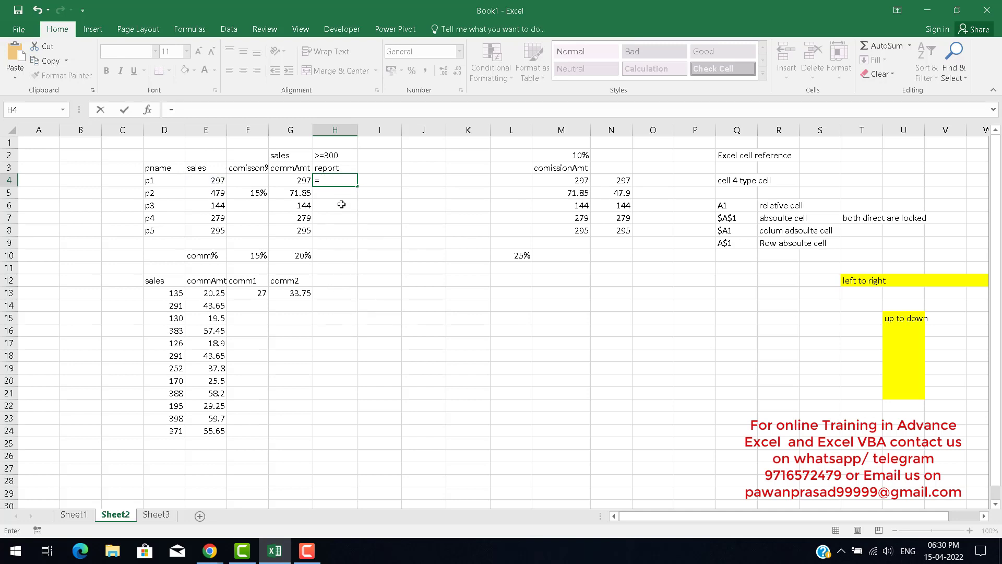
{"action": "type", "text": "if"}
{"action": "key", "text": "Tab"}
{"action": "key", "text": "Left"}
{"action": "key", "text": "Left"}
{"action": "key", "text": "Left"}
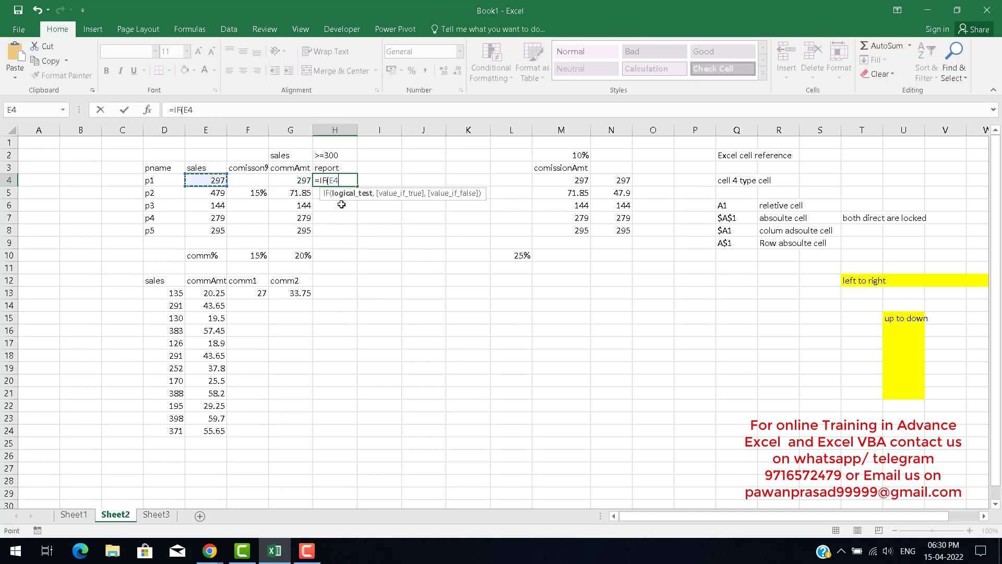
{"action": "type", "text": ">="}
{"action": "key", "text": "Escape"}
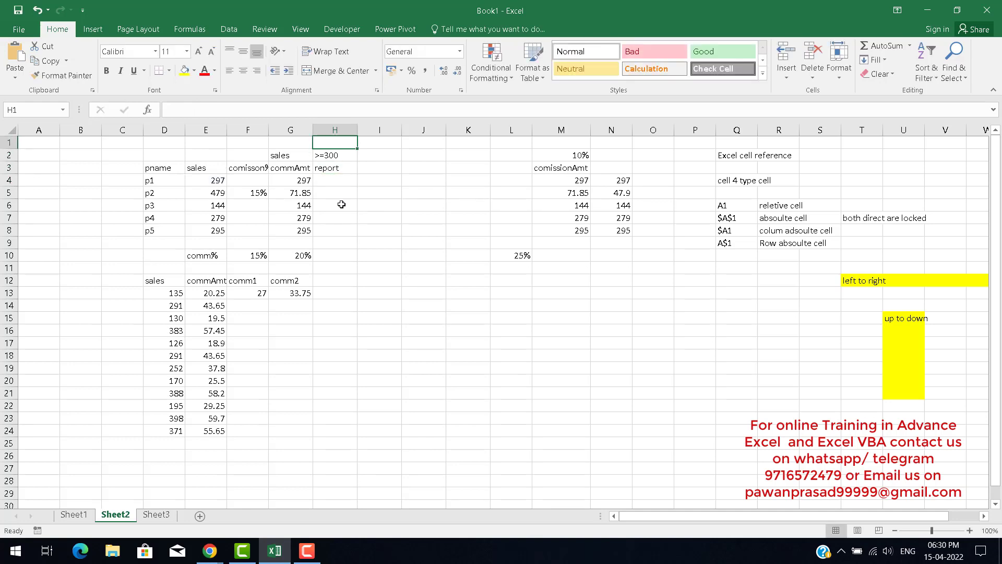
Remove the >= operator from the threshold in H2 so it holds just 300.
{"action": "key", "text": "Up"}
{"action": "key", "text": "Up"}
{"action": "key", "text": "F2"}
{"action": "key", "text": "BackSpace"}
{"action": "key", "text": "BackSpace"}
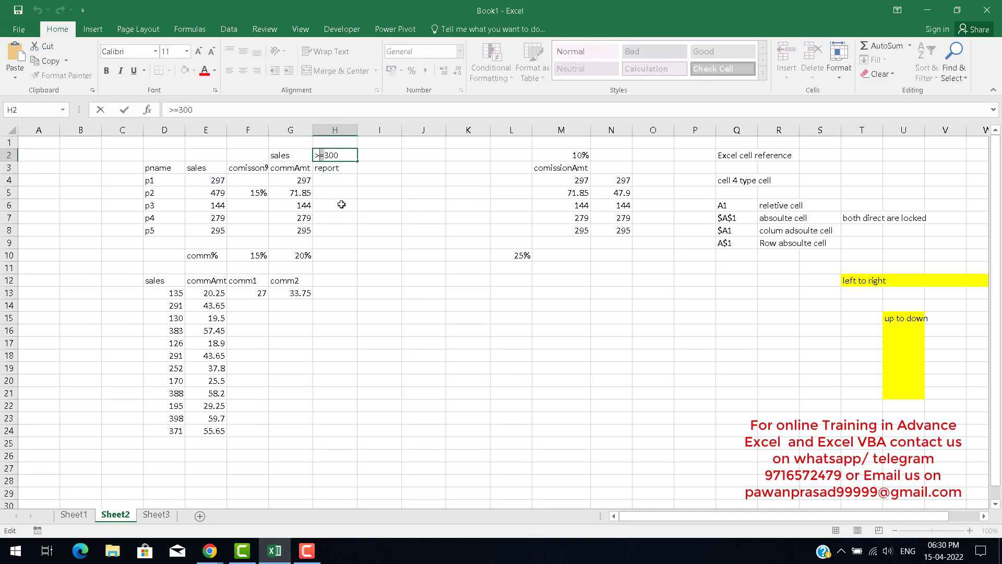
{"action": "key", "text": "Return"}
{"action": "key", "text": "Down"}
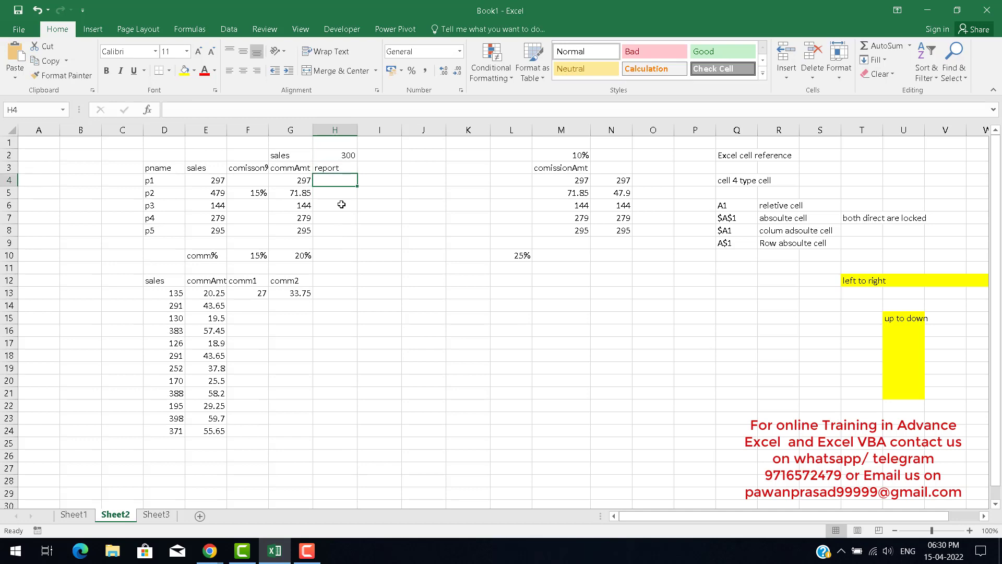
Enter =IF(E4>=300,"good","not good") in report cell H4.
{"action": "type", "text": "=if"}
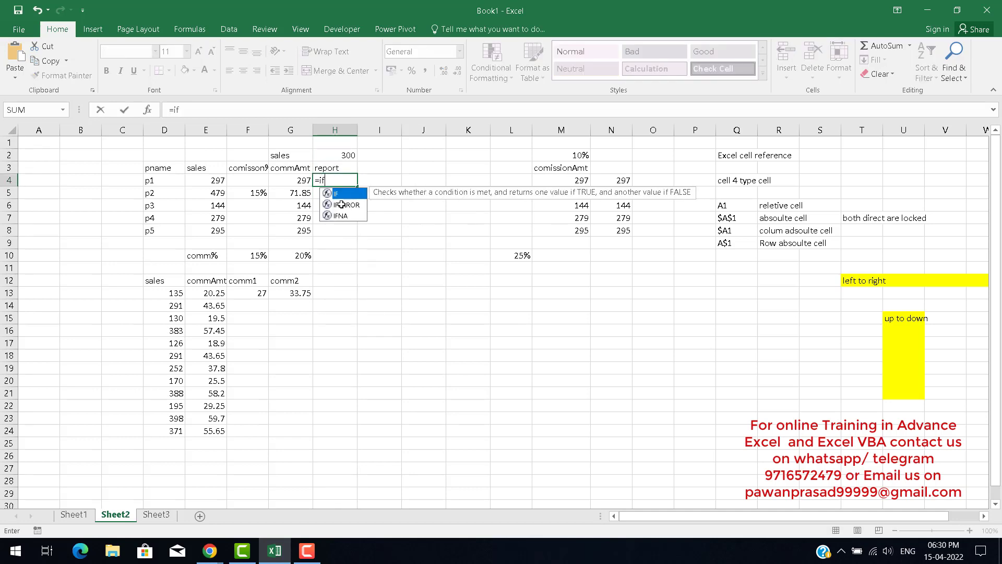
{"action": "key", "text": "Tab"}
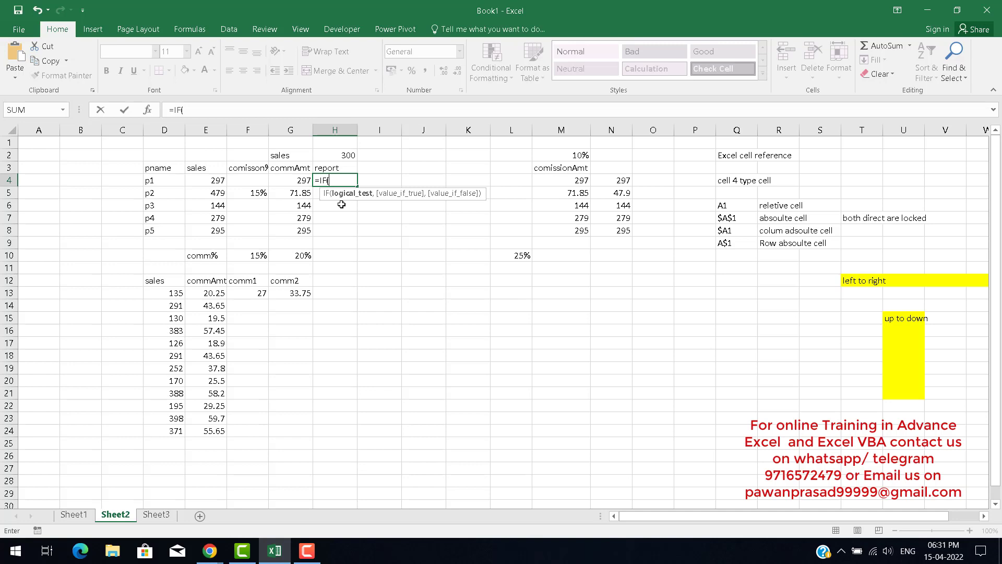
{"action": "key", "text": "Left"}
{"action": "key", "text": "Left"}
{"action": "key", "text": "Left"}
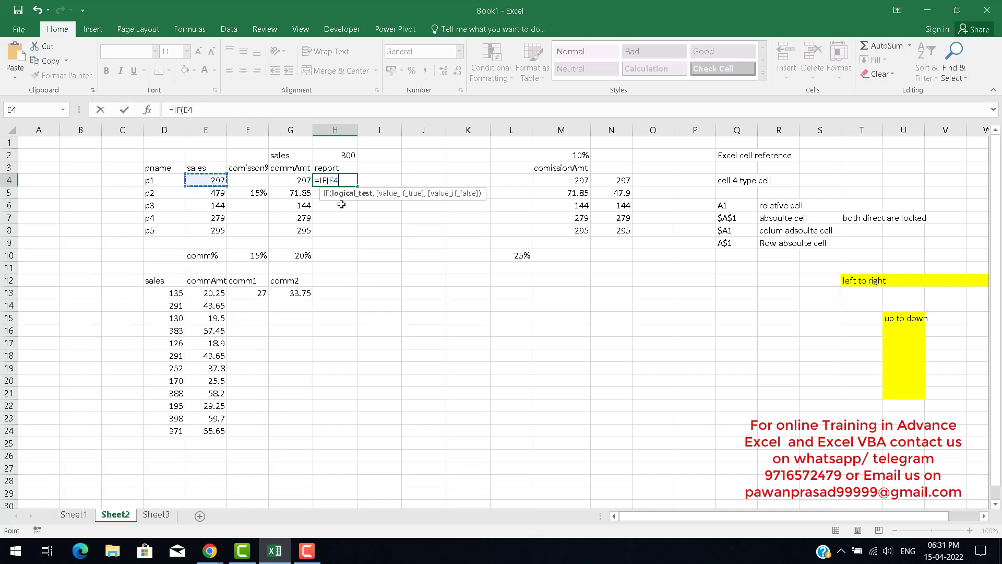
{"action": "type", "text": ">=300,"}
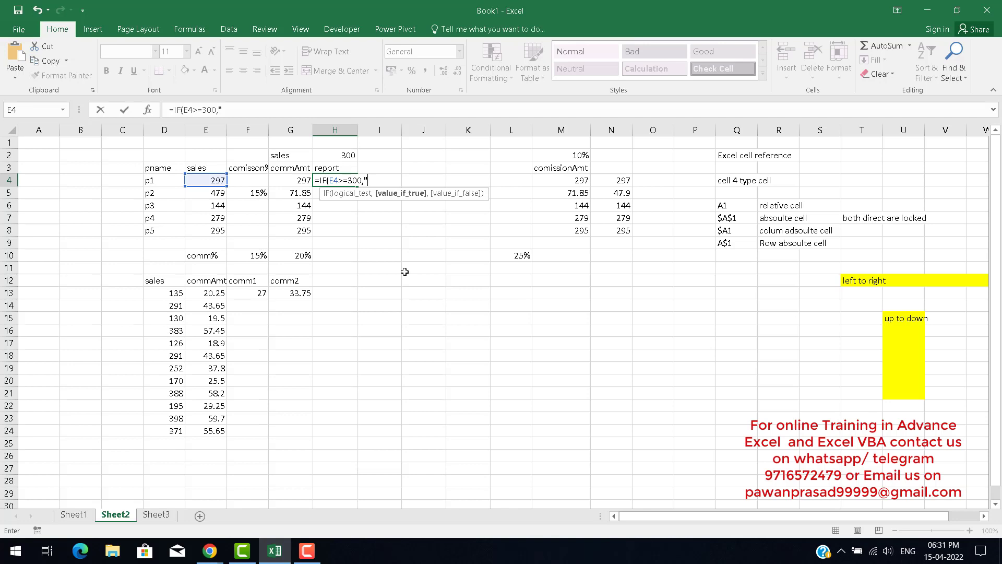
{"action": "type", "text": "good\","}
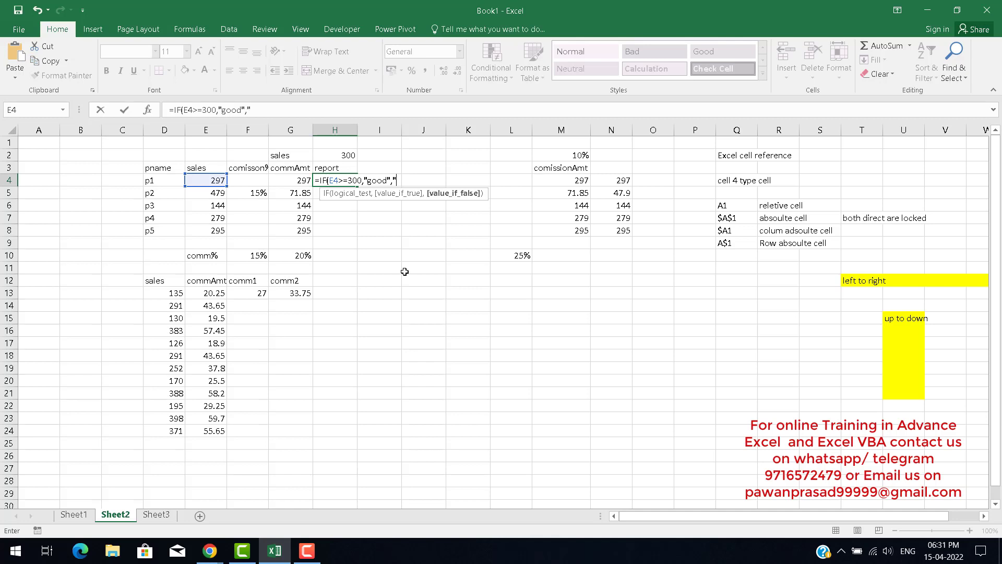
{"action": "type", "text": "\"not good\""}
{"action": "key", "text": "ctrl+Return"}
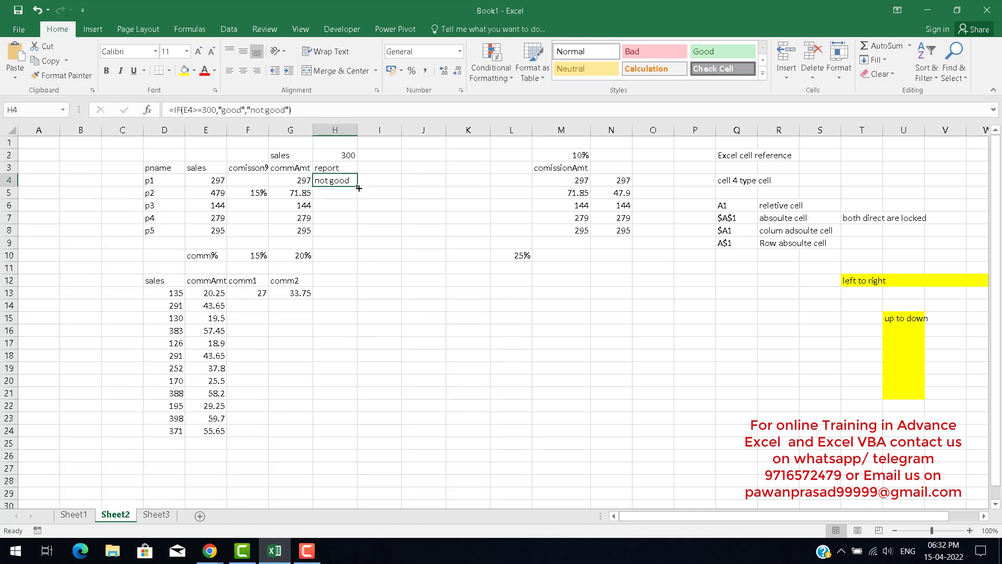
Fill the IF report formula down from H4 to H8.
{"action": "left_click_drag", "start_coordinate": [357, 186], "coordinate": [343, 238]}
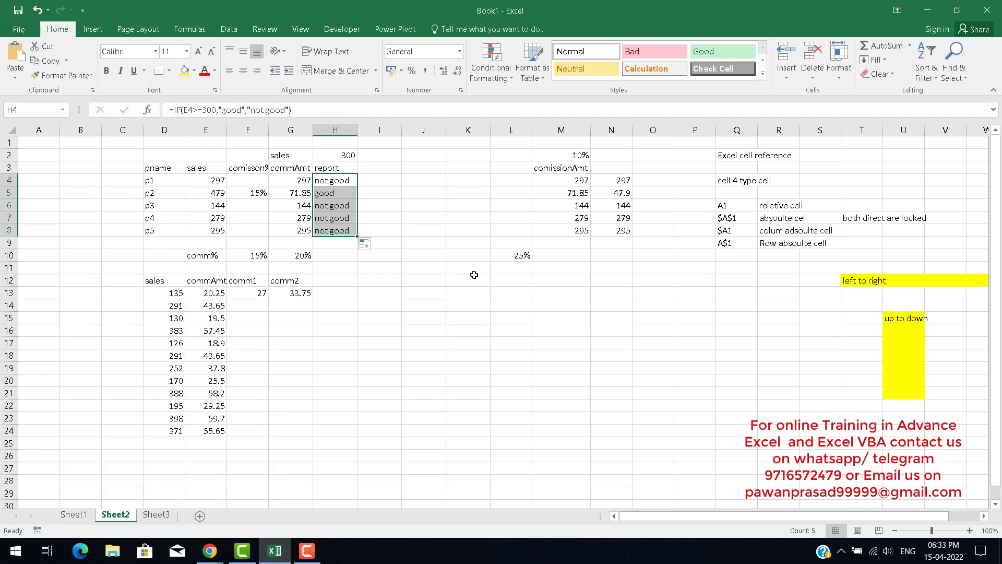
{"action": "key", "text": "Down"}
{"action": "key", "text": "Down"}
{"action": "key", "text": "Down"}
{"action": "key", "text": "Down"}
{"action": "key", "text": "Down"}
{"action": "key", "text": "Down"}
{"action": "key", "text": "Down"}
{"action": "key", "text": "Down"}
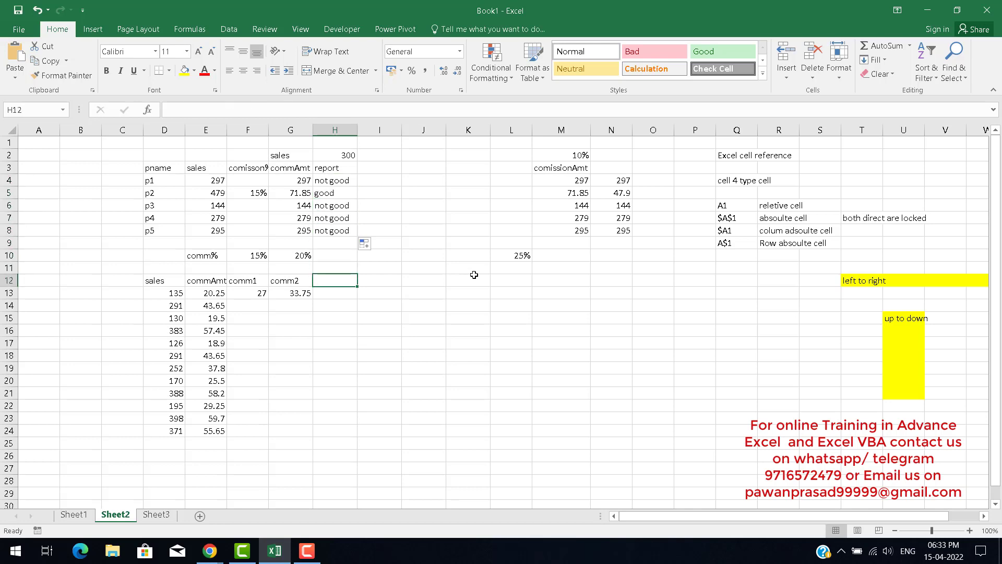
Switch to Sheet1 and browse the list of Logical functions.
{"action": "left_click", "coordinate": [88, 515]}
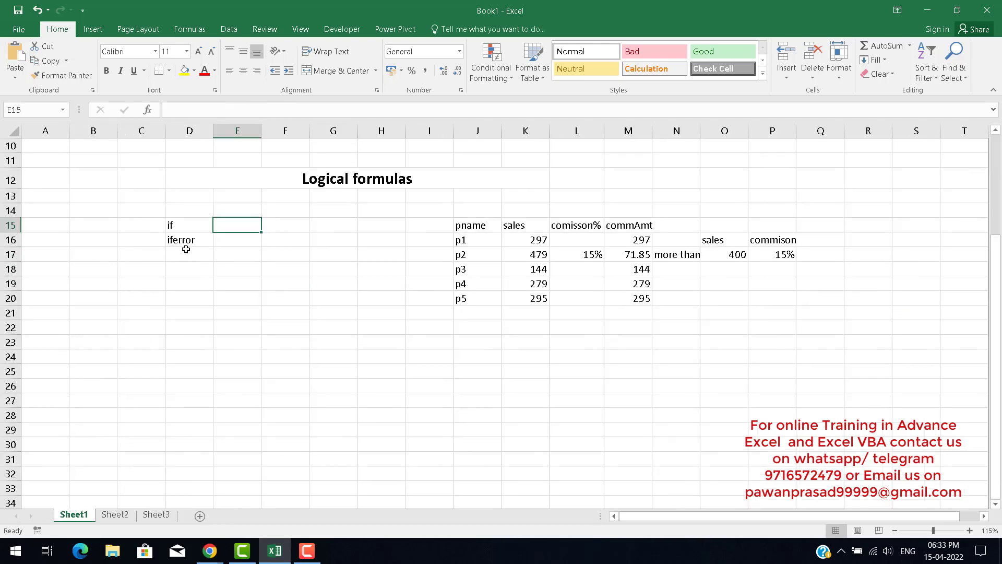
{"action": "left_click", "coordinate": [175, 228]}
{"action": "left_click", "coordinate": [194, 241]}
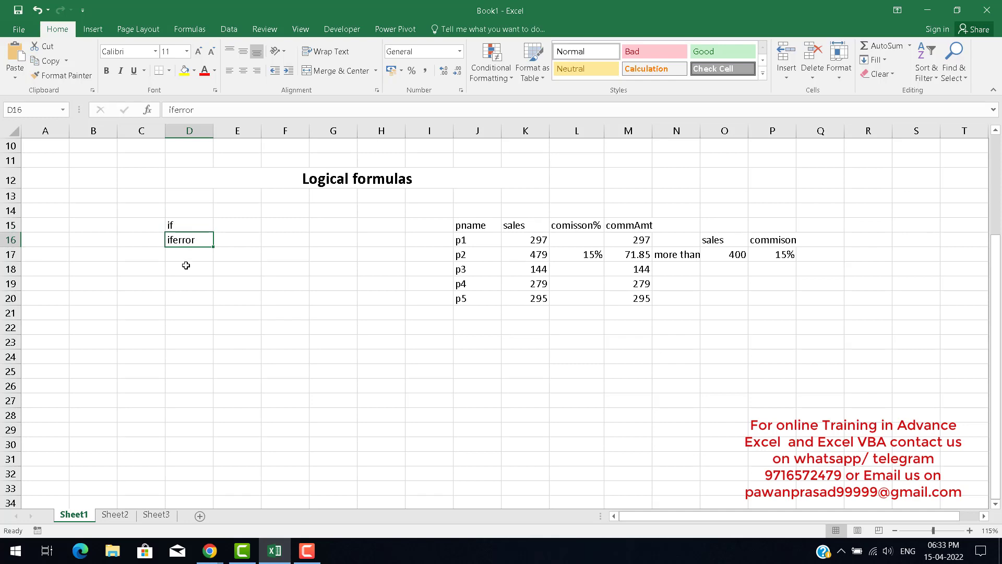
{"action": "left_click", "coordinate": [188, 29]}
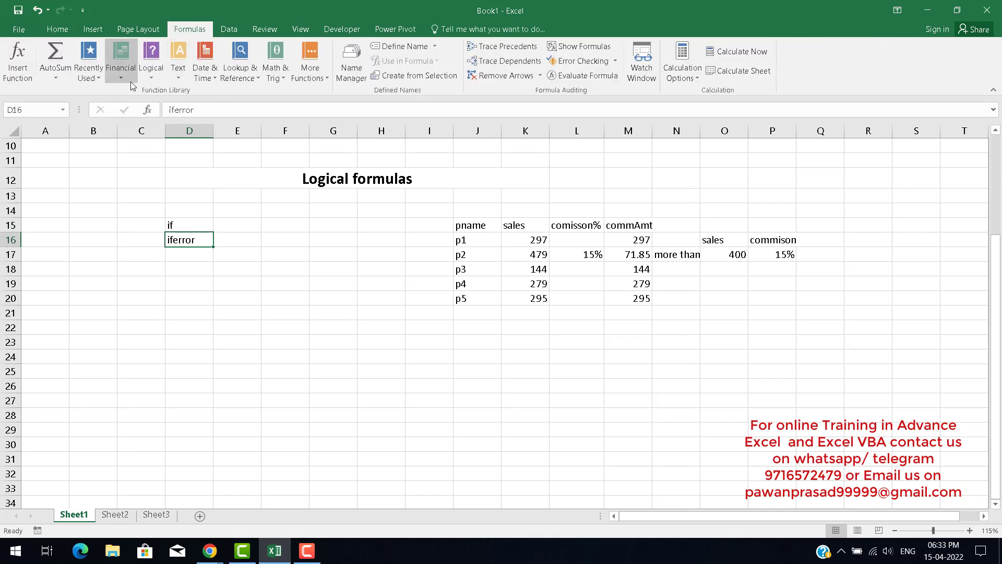
{"action": "left_click", "coordinate": [151, 70]}
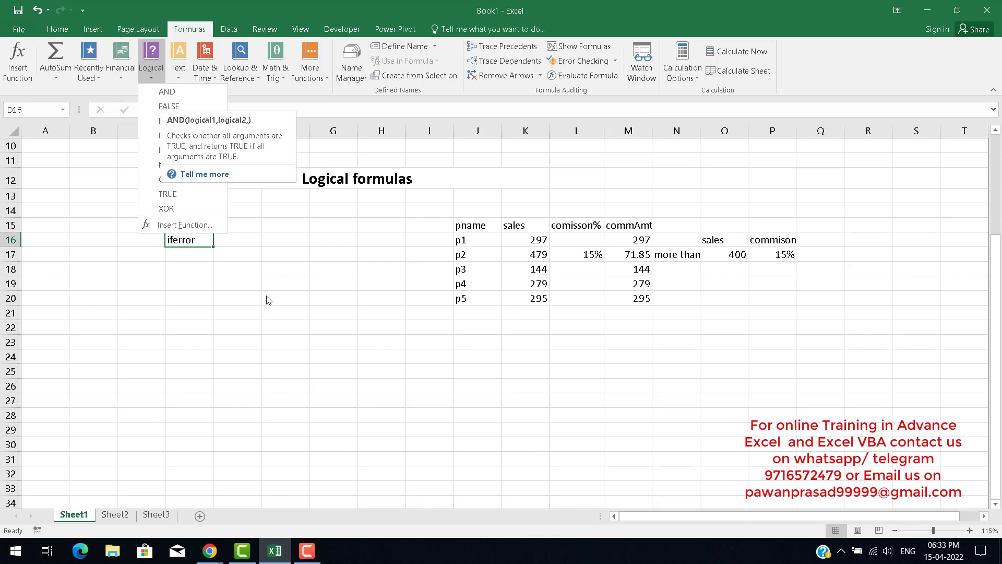
{"action": "left_click", "coordinate": [202, 242]}
{"action": "left_click", "coordinate": [197, 226]}
{"action": "left_click", "coordinate": [254, 228]}
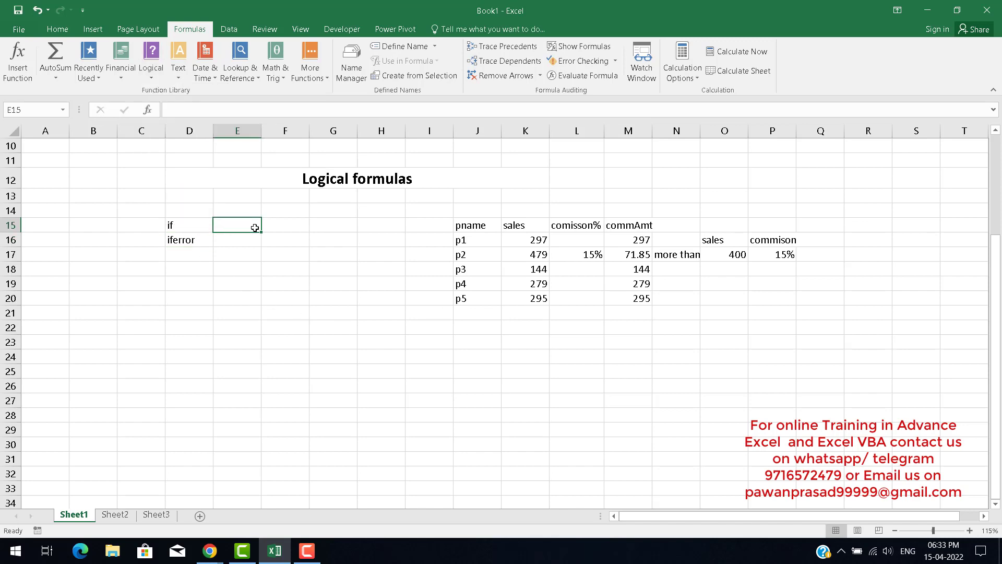
Write the note 'its for only condition' in E15 beside the if label.
{"action": "type", "text": "its "}
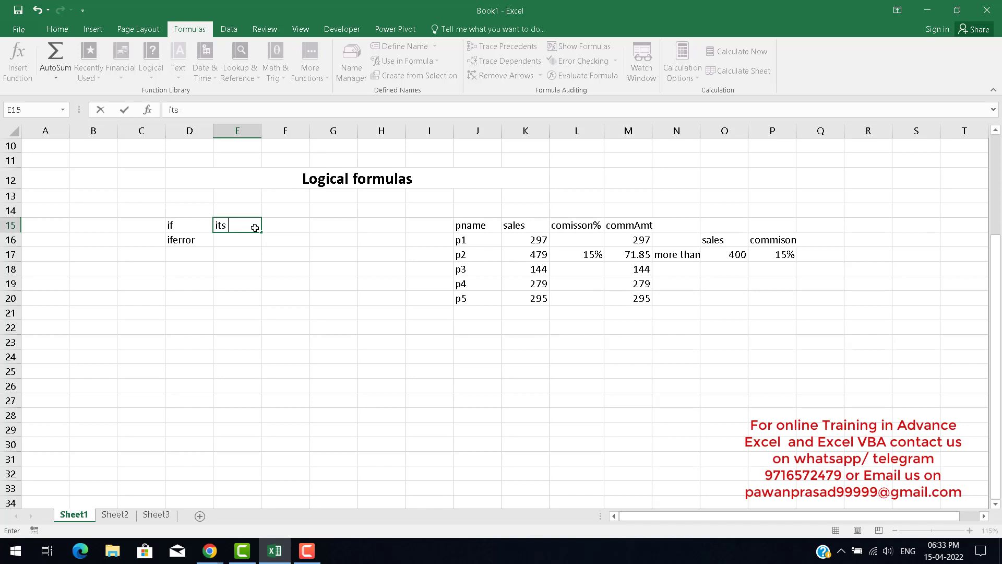
{"action": "type", "text": "for only condition"}
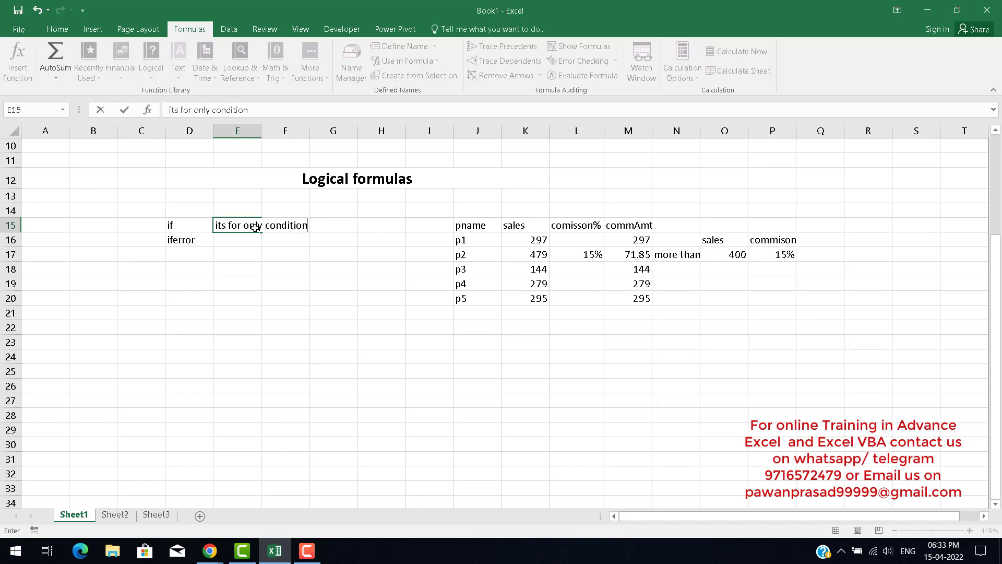
{"action": "key", "text": "Return"}
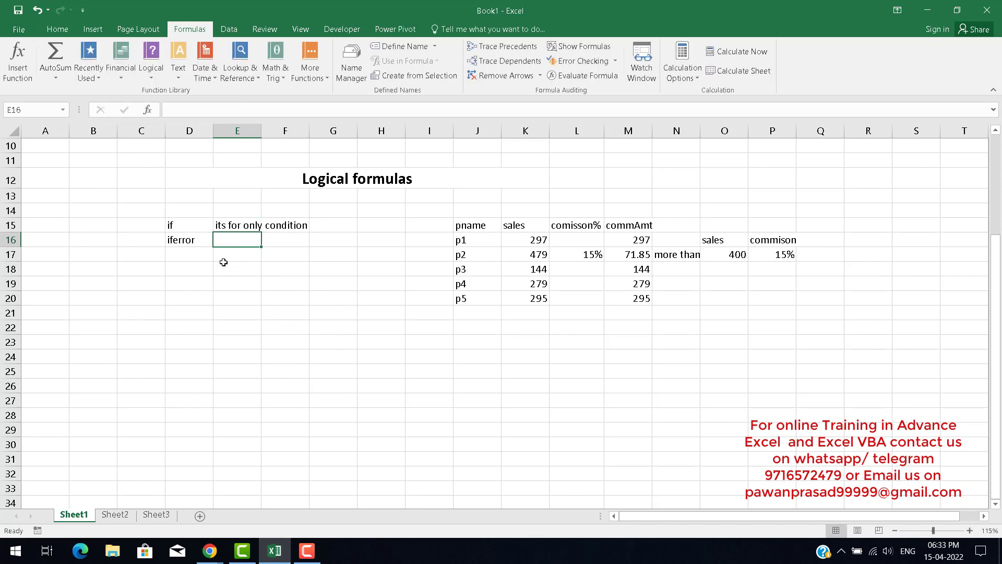
Add the label 'if nesting' in D18.
{"action": "left_click", "coordinate": [194, 268]}
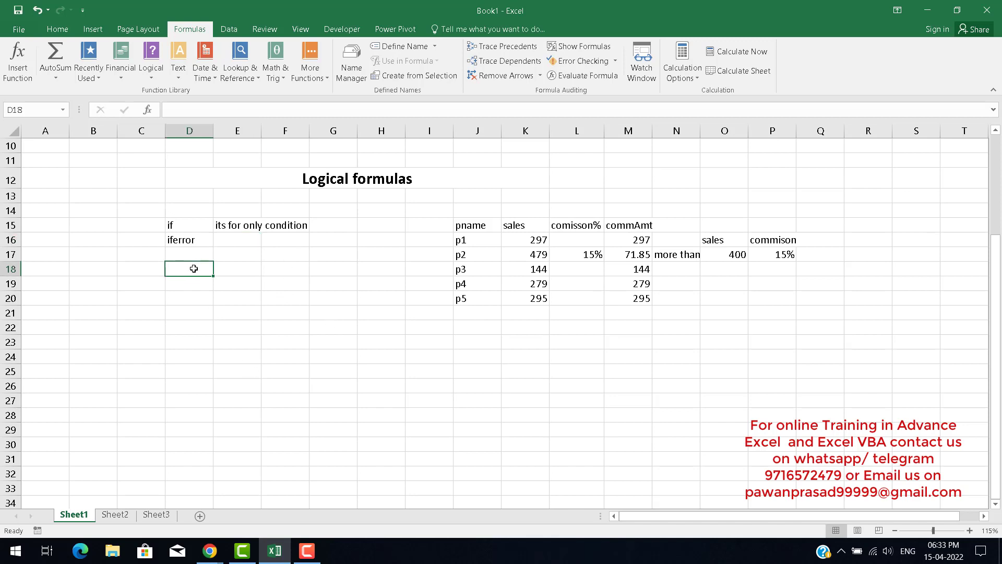
{"action": "type", "text": "if nes"}
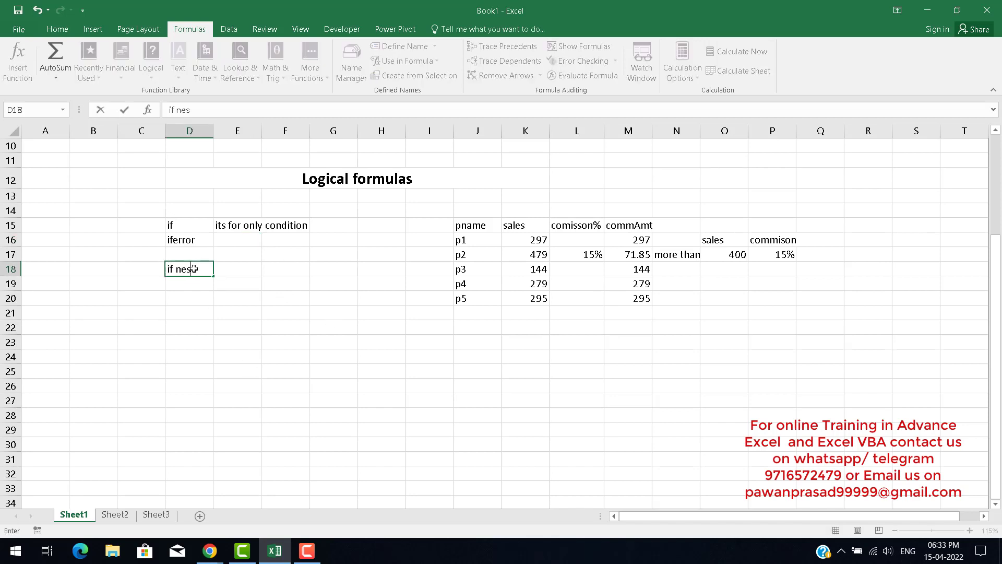
{"action": "type", "text": "ting"}
{"action": "key", "text": "Return"}
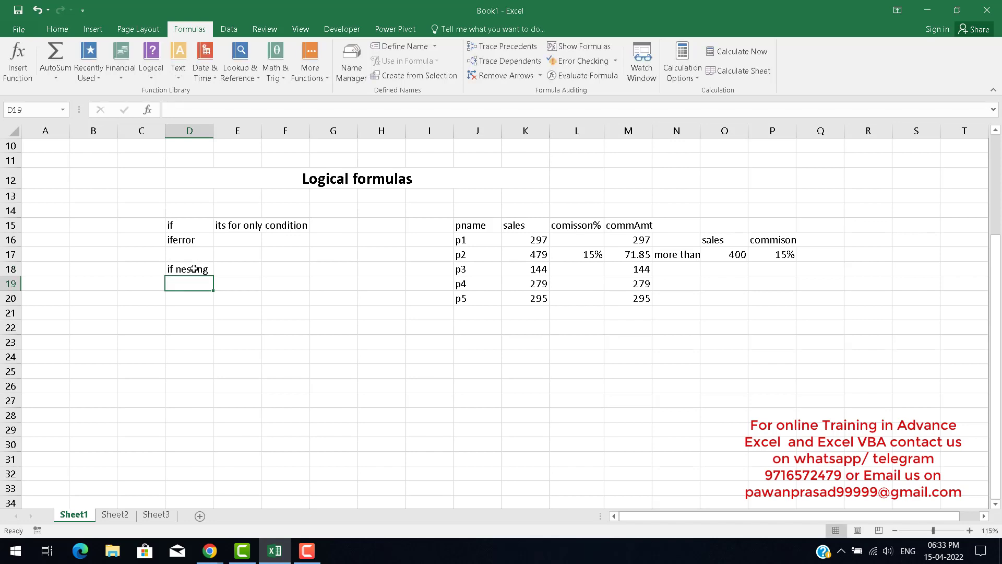
Add the label 'and' in D21 under the logical formula list.
{"action": "left_click", "coordinate": [194, 268]}
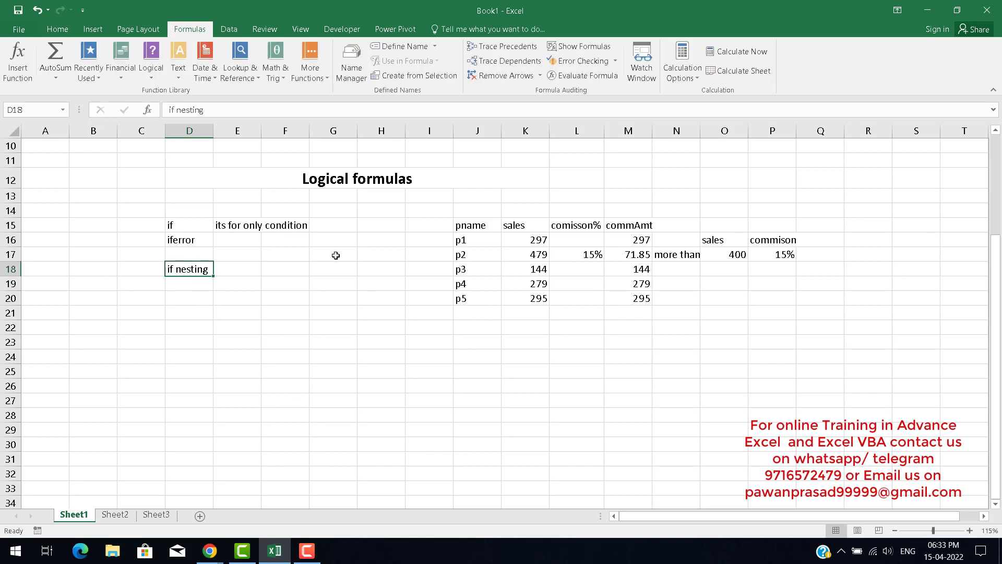
{"action": "left_click", "coordinate": [179, 225]}
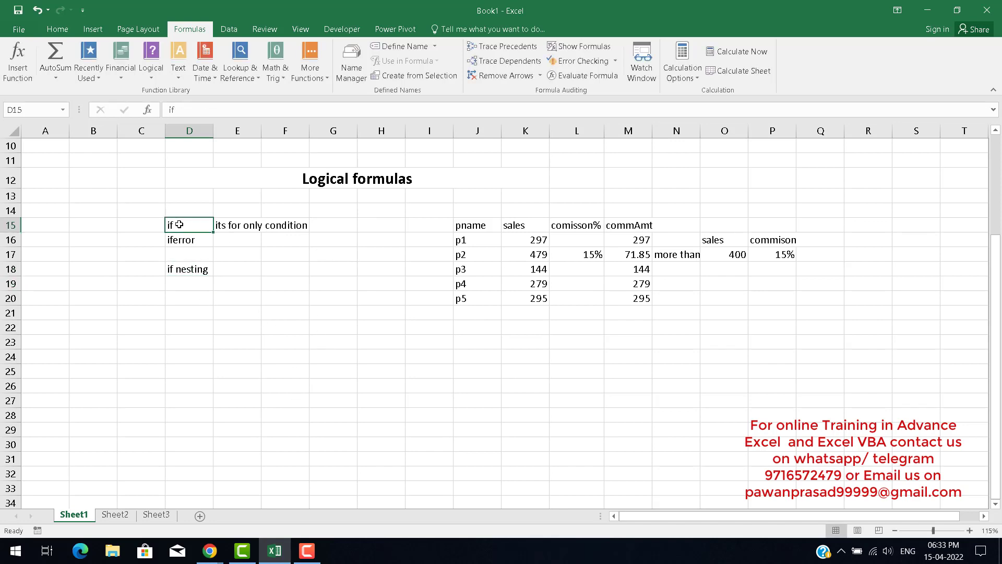
{"action": "left_click", "coordinate": [197, 308]}
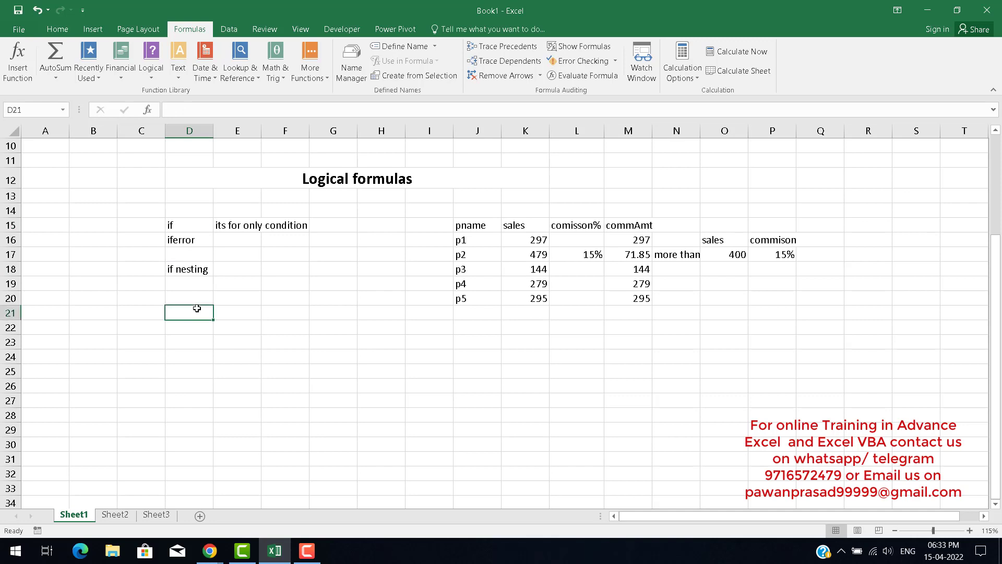
{"action": "type", "text": "and"}
{"action": "key", "text": "Return"}
{"action": "key", "text": "Up"}
{"action": "key", "text": "Right"}
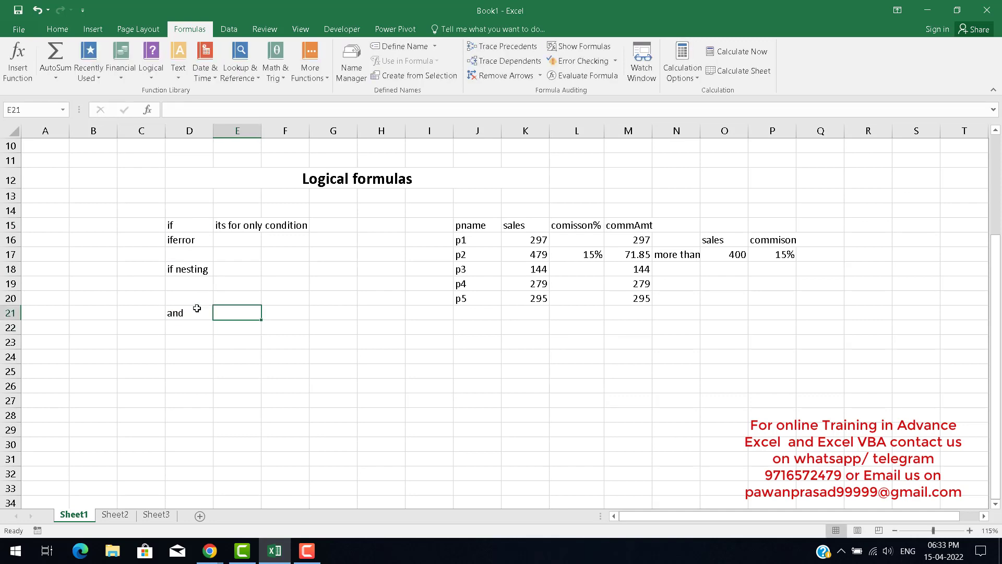
{"action": "type", "text": "if"}
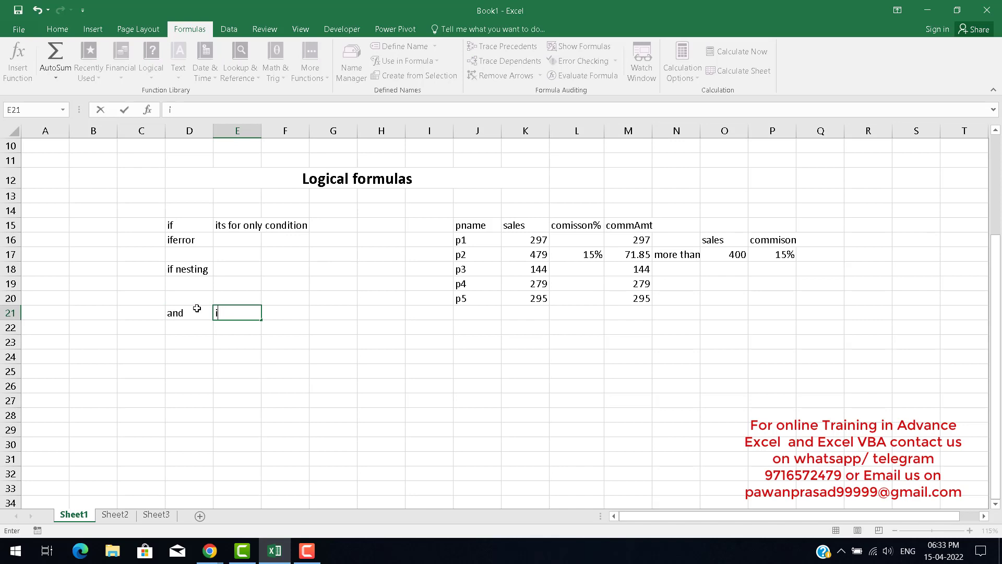
{"action": "key", "text": "BackSpace"}
{"action": "type", "text": "it"}
{"action": "key", "text": "BackSpace"}
{"action": "key", "text": "Return"}
Write the note 'more than one condtion and both contion must be true' in E21 beside the and label.
{"action": "key", "text": "Up"}
{"action": "key", "text": "Up"}
{"action": "key", "text": "Up"}
{"action": "key", "text": "Up"}
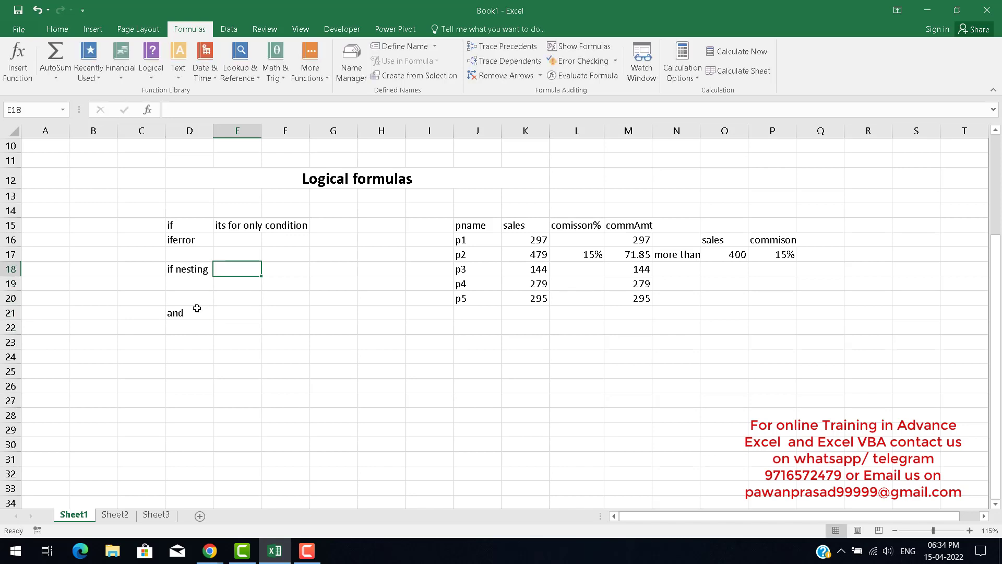
{"action": "key", "text": "Up"}
{"action": "key", "text": "Up"}
{"action": "key", "text": "Up"}
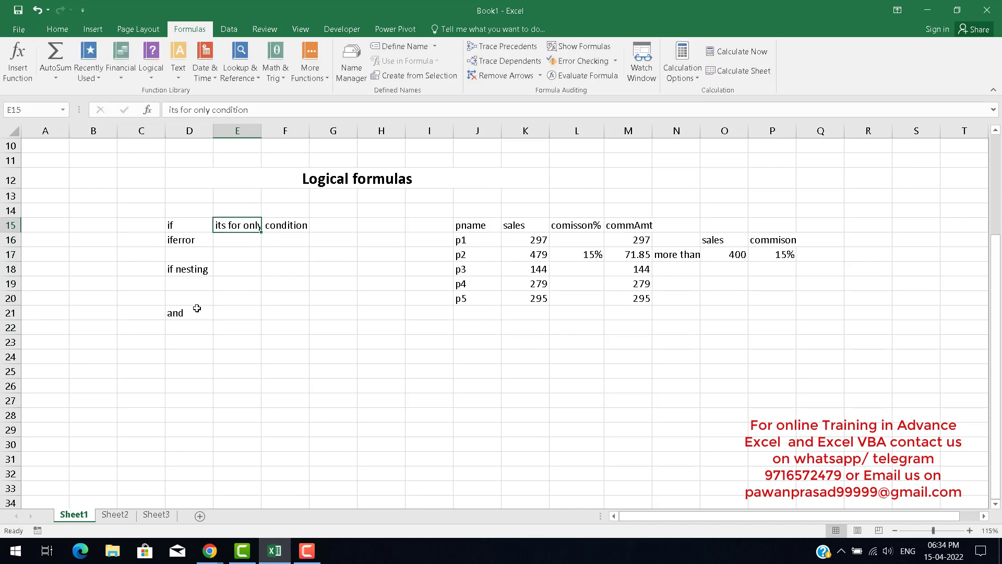
{"action": "key", "text": "Left"}
{"action": "key", "text": "Left"}
{"action": "key", "text": "Right"}
{"action": "key", "text": "Right"}
{"action": "key", "text": "Down"}
{"action": "key", "text": "Down"}
{"action": "key", "text": "Down"}
{"action": "key", "text": "Down"}
{"action": "key", "text": "Down"}
{"action": "key", "text": "Down"}
{"action": "type", "text": "mo"}
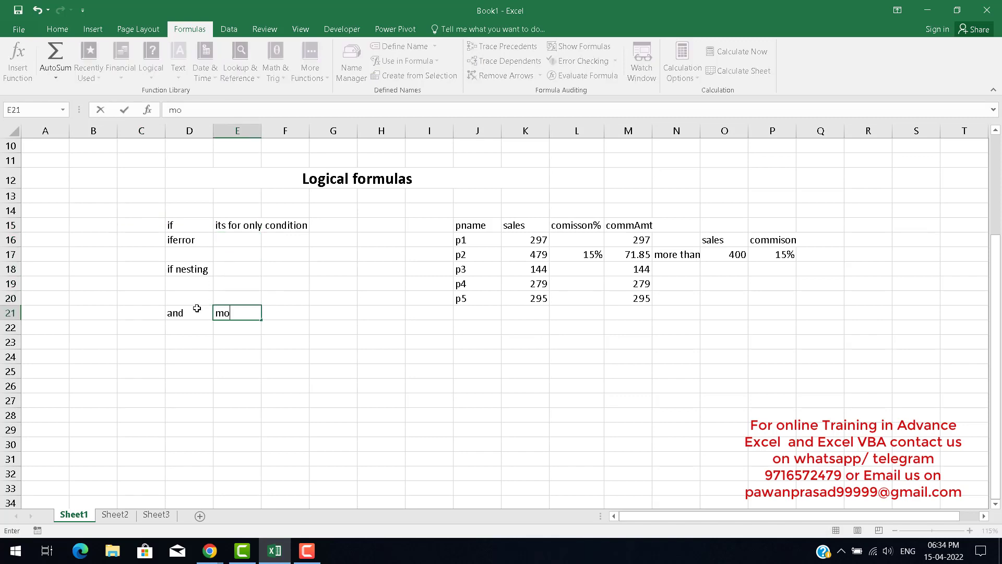
{"action": "type", "text": "re than one com"}
{"action": "key", "text": "BackSpace"}
{"action": "type", "text": "ndtion"}
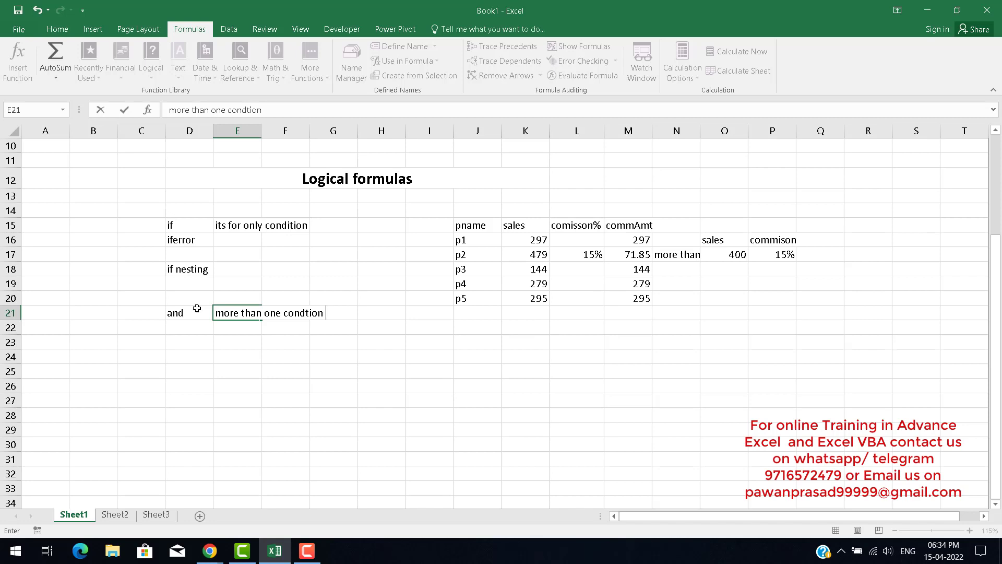
{"action": "type", "text": " and both contion ms"}
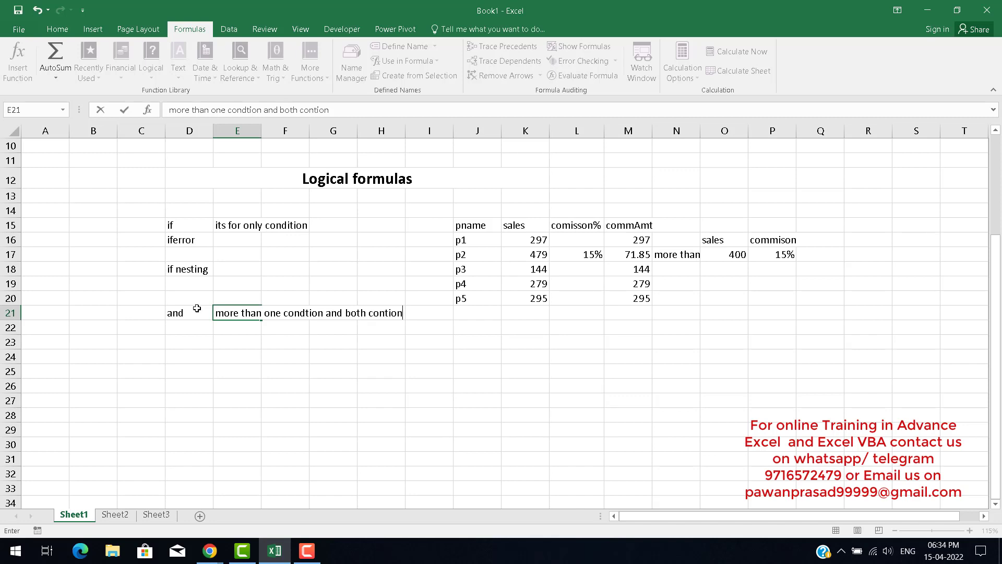
{"action": "key", "text": "BackSpace"}
{"action": "type", "text": "ust be true"}
{"action": "key", "text": "Return"}
{"action": "key", "text": "Return"}
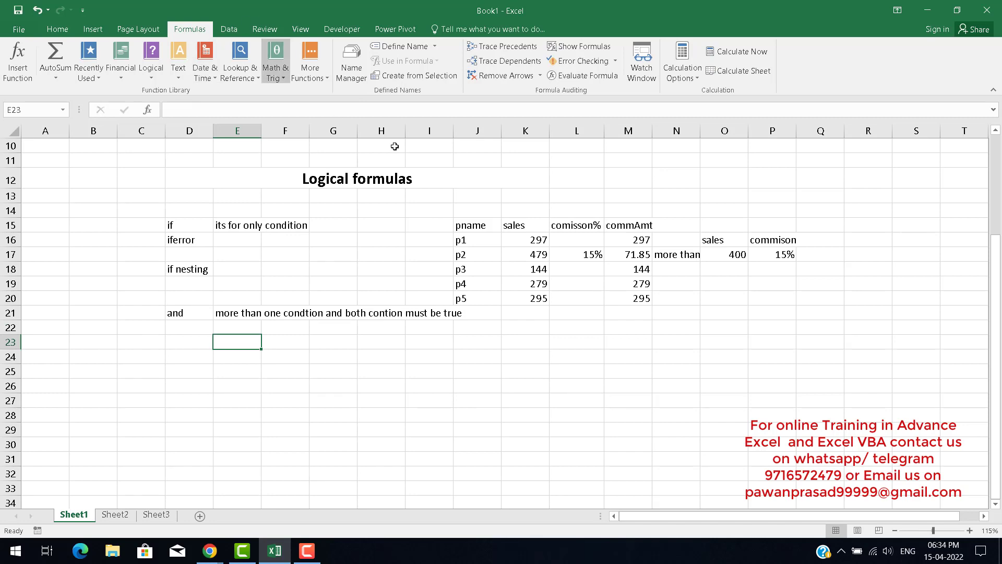
Widen column E slightly.
{"action": "left_click_drag", "start_coordinate": [262, 130], "coordinate": [283, 129]}
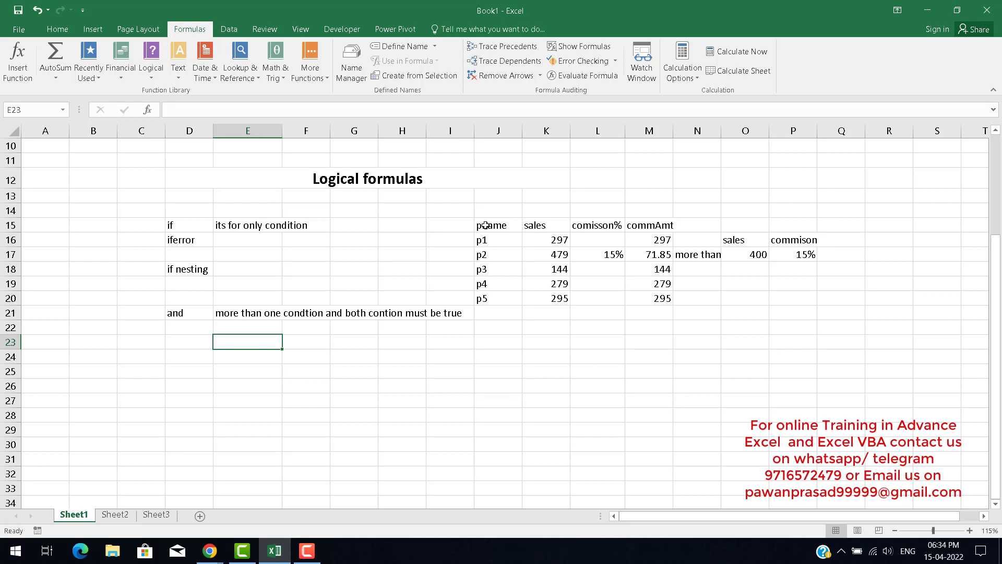
{"action": "key", "text": "Up"}
{"action": "key", "text": "Up"}
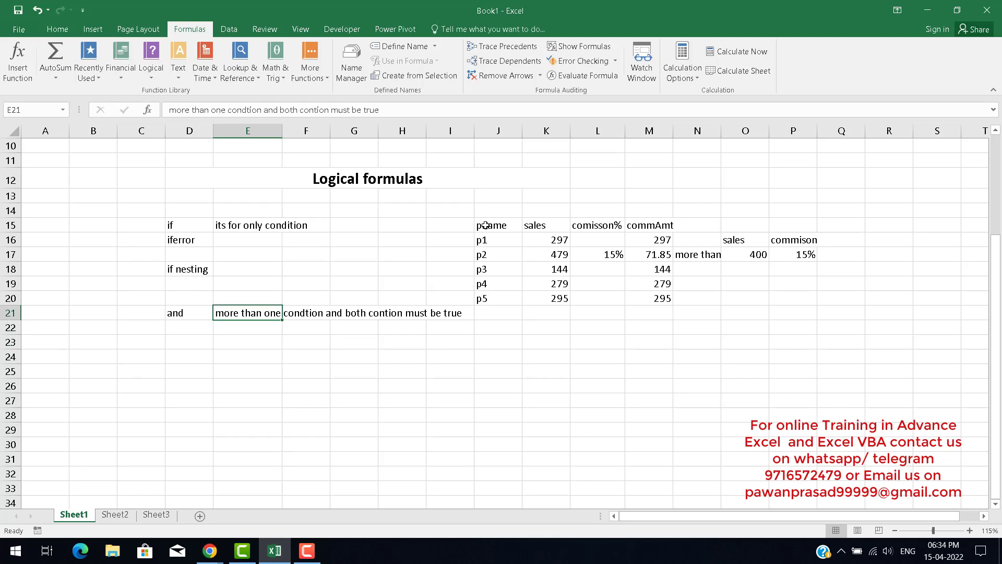
{"action": "key", "text": "F2"}
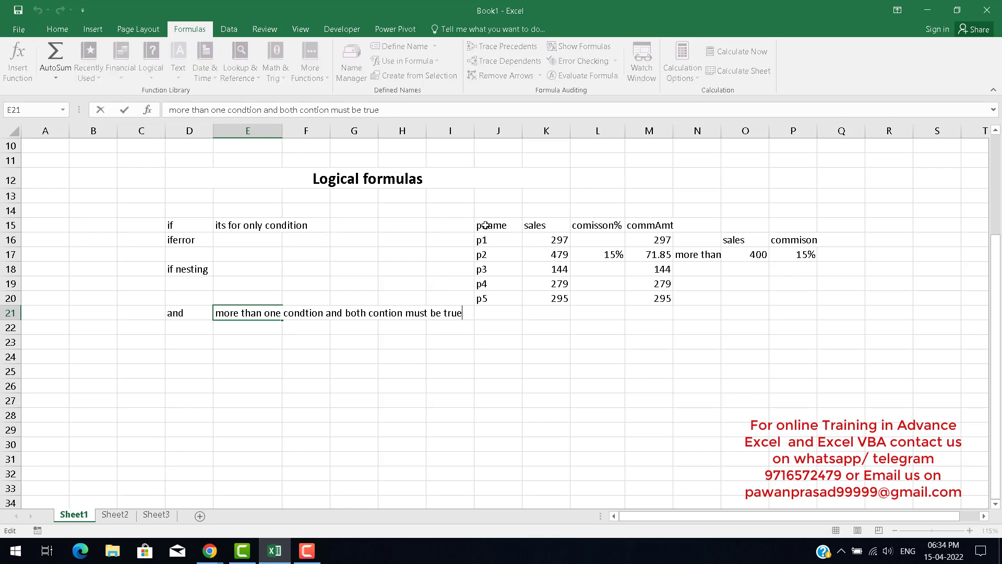
{"action": "key", "text": "Escape"}
{"action": "key", "text": "Left"}
{"action": "key", "text": "Left"}
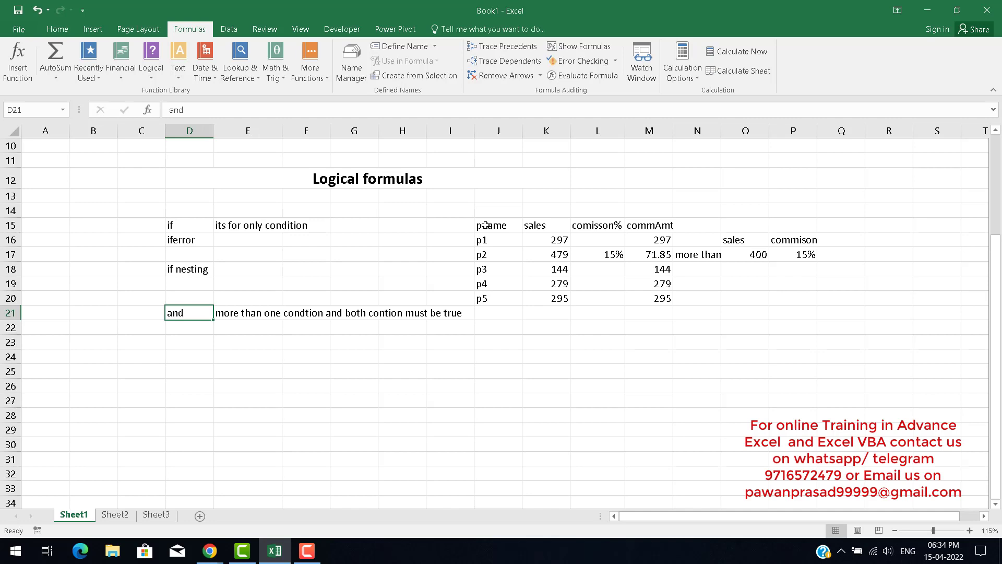
{"action": "key", "text": "Right"}
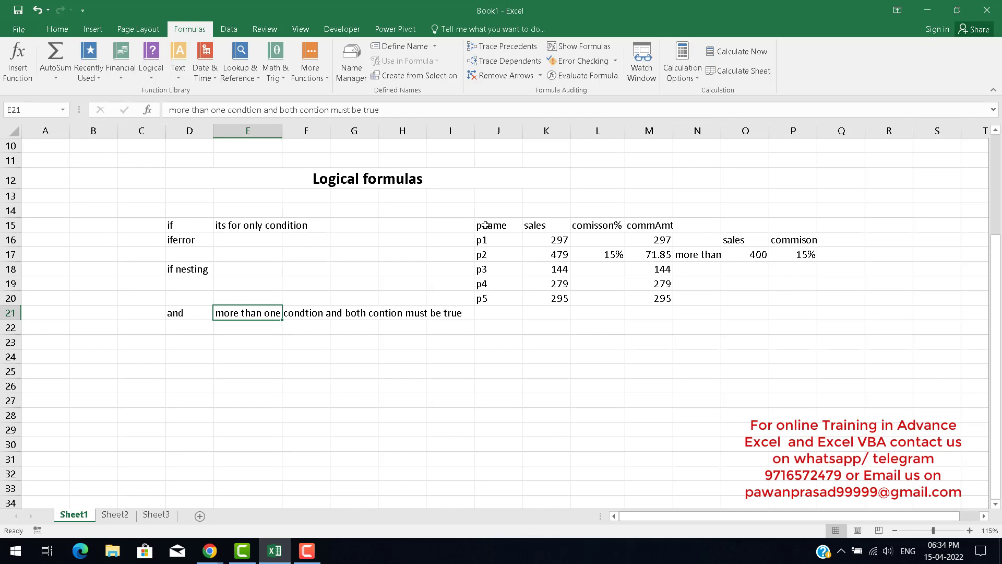
Append '(meet)' to the end of the and note in E21.
{"action": "left_click", "coordinate": [402, 110]}
{"action": "type", "text": "()"}
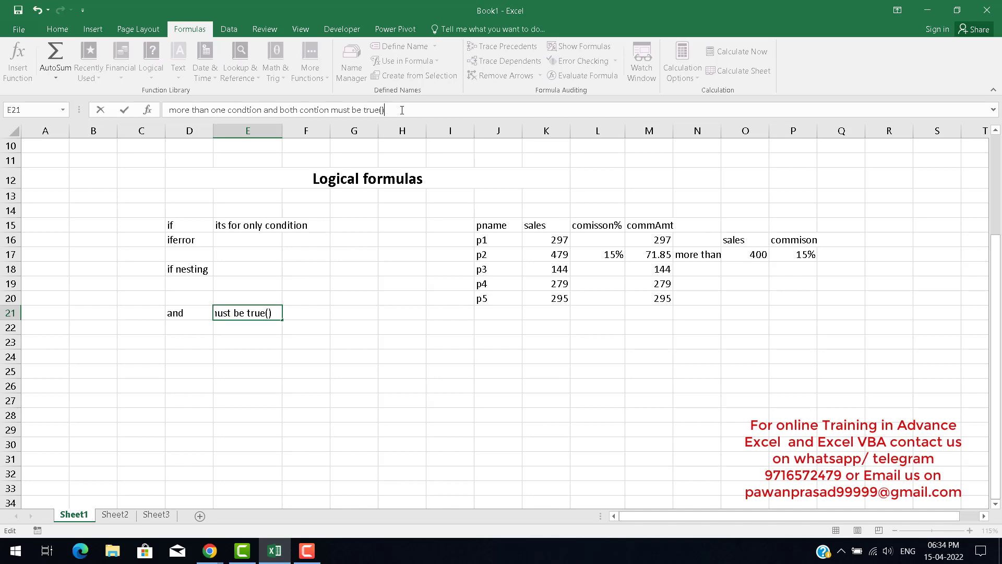
{"action": "type", "text": "meet"}
{"action": "key", "text": "ctrl+Return"}
Add the label 'or' in D23 under the and label.
{"action": "key", "text": "Down"}
{"action": "key", "text": "Down"}
{"action": "key", "text": "Left"}
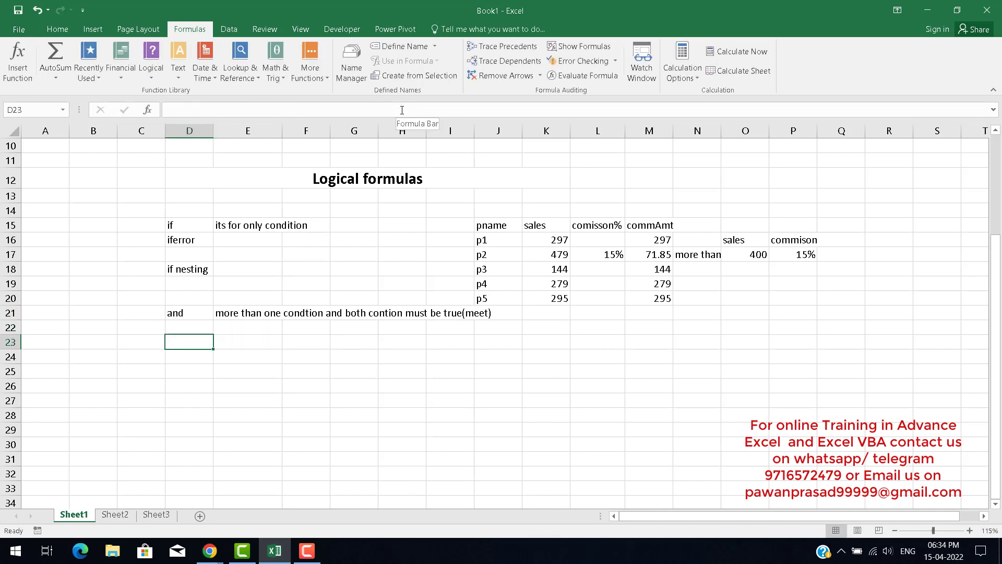
{"action": "type", "text": "or"}
{"action": "key", "text": "Return"}
Copy the and note from E21 into E23 beside the or label.
{"action": "key", "text": "Up"}
{"action": "key", "text": "Up"}
{"action": "key", "text": "Right"}
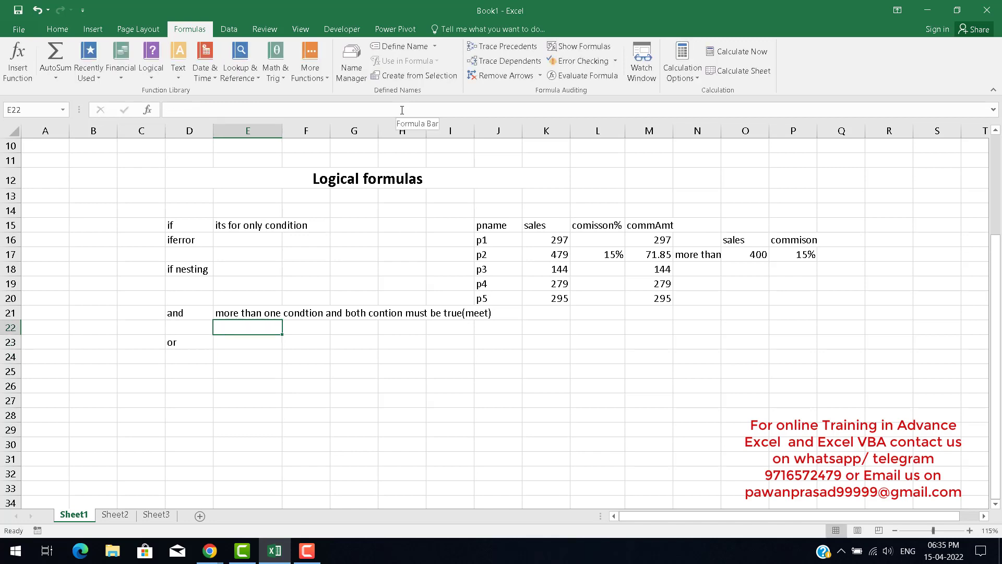
{"action": "key", "text": "Up"}
{"action": "key", "text": "ctrl+c"}
{"action": "key", "text": "Down"}
{"action": "key", "text": "Down"}
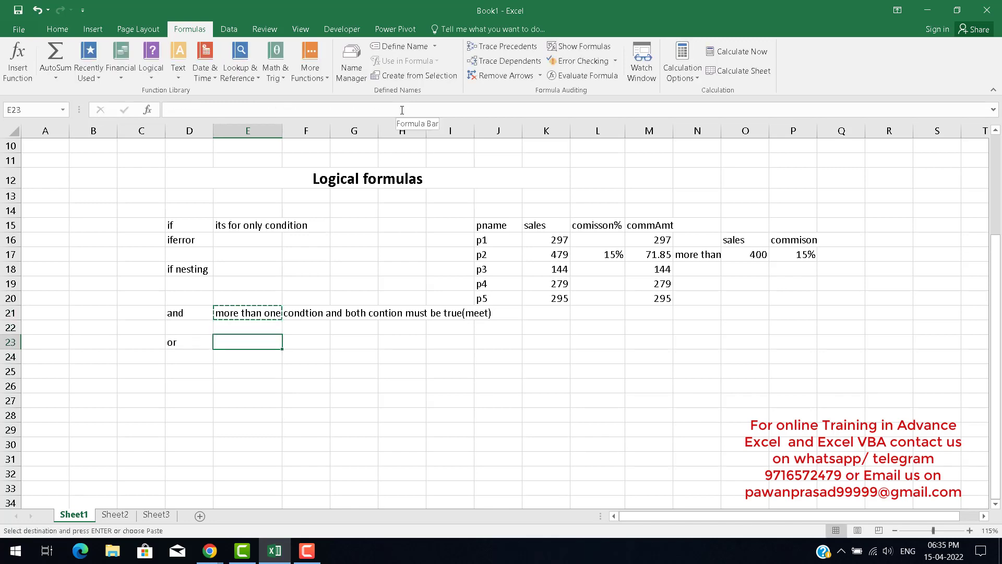
{"action": "key", "text": "ctrl+v"}
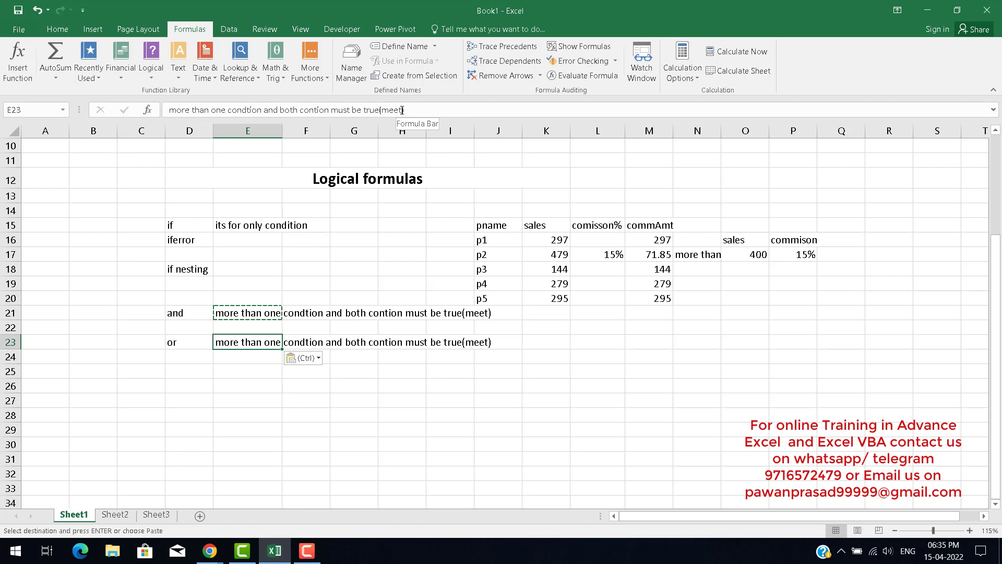
Edit the note in E23 so its bracket reads '(any one condt meet)'.
{"action": "key", "text": "F2"}
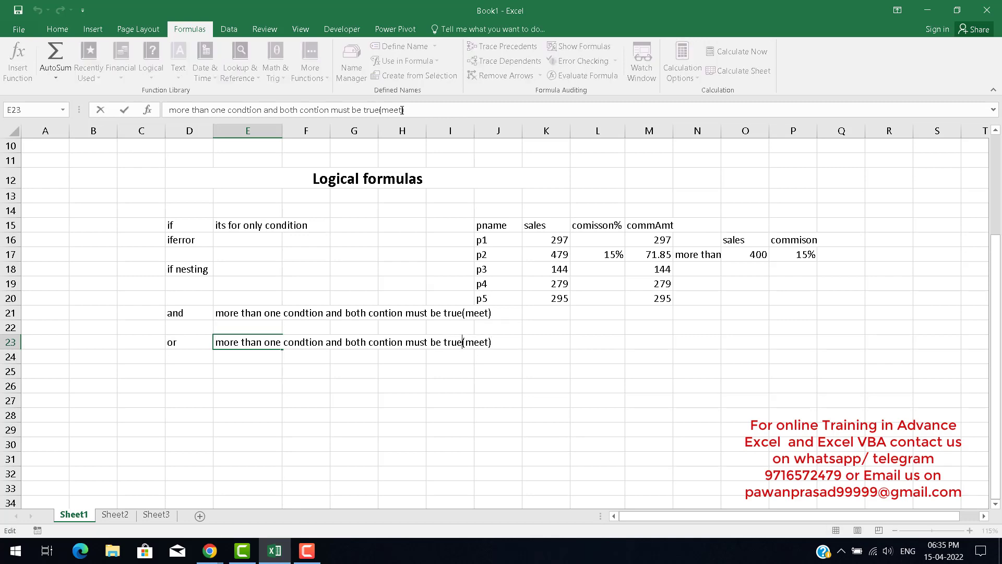
{"action": "key", "text": "shift+Right"}
{"action": "key", "text": "shift+Right"}
{"action": "key", "text": "shift+Right"}
{"action": "key", "text": "shift+Right"}
{"action": "type", "text": "any one co"}
{"action": "key", "text": "BackSpace"}
{"action": "key", "text": "BackSpace"}
{"action": "type", "text": "condt meet"}
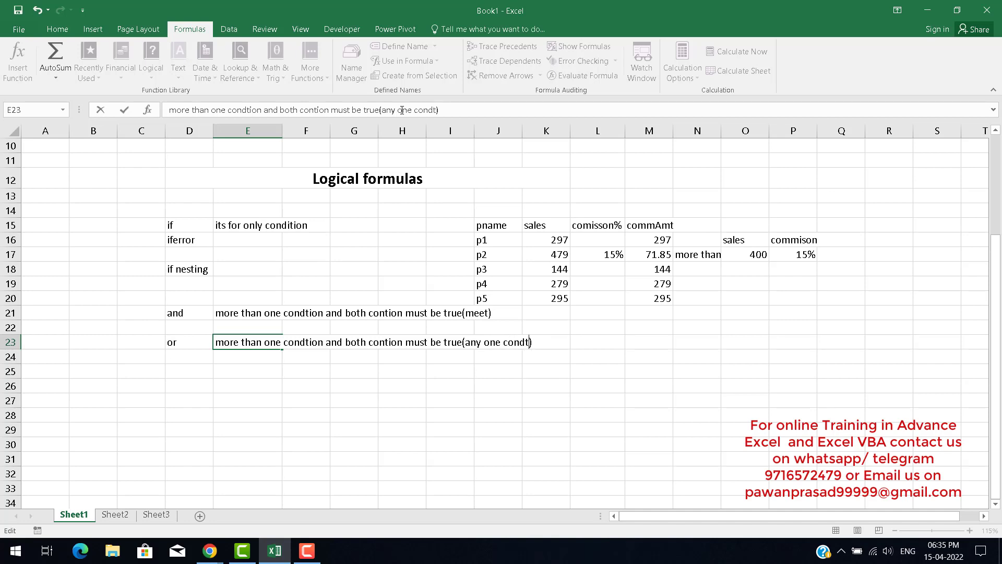
{"action": "key", "text": "ctrl+Return"}
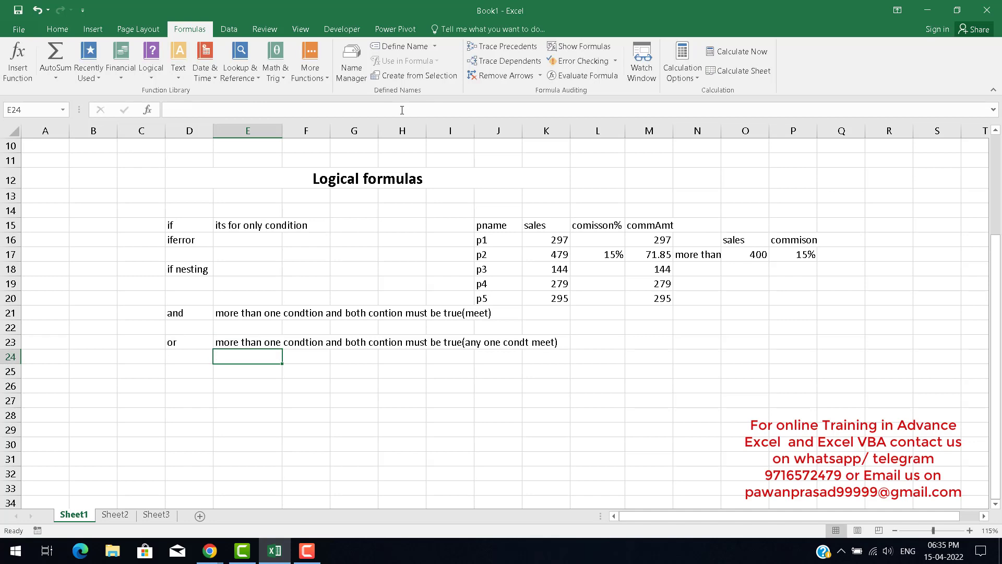
{"action": "key", "text": "Up"}
{"action": "key", "text": "Up"}
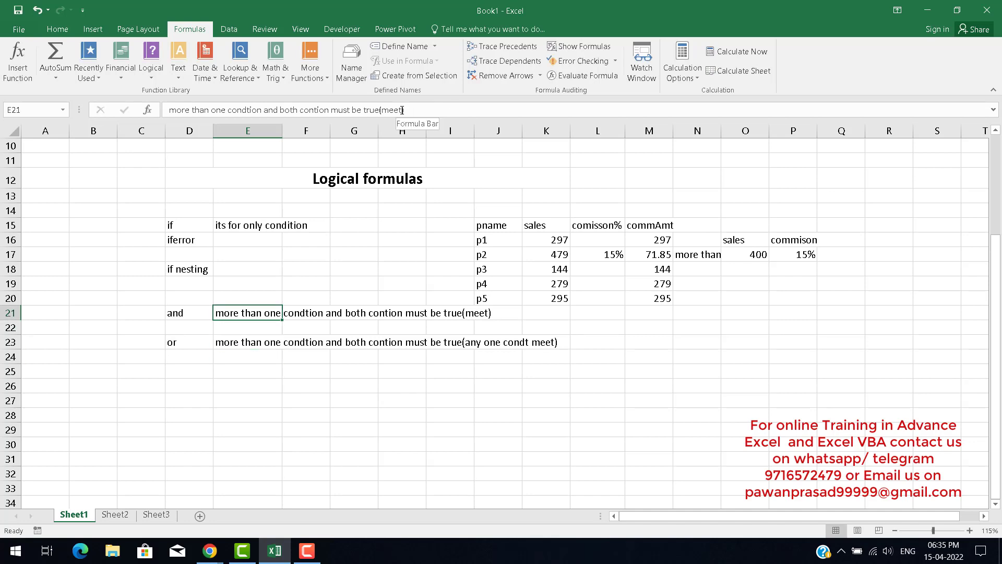
{"action": "key", "text": "Down"}
{"action": "key", "text": "Down"}
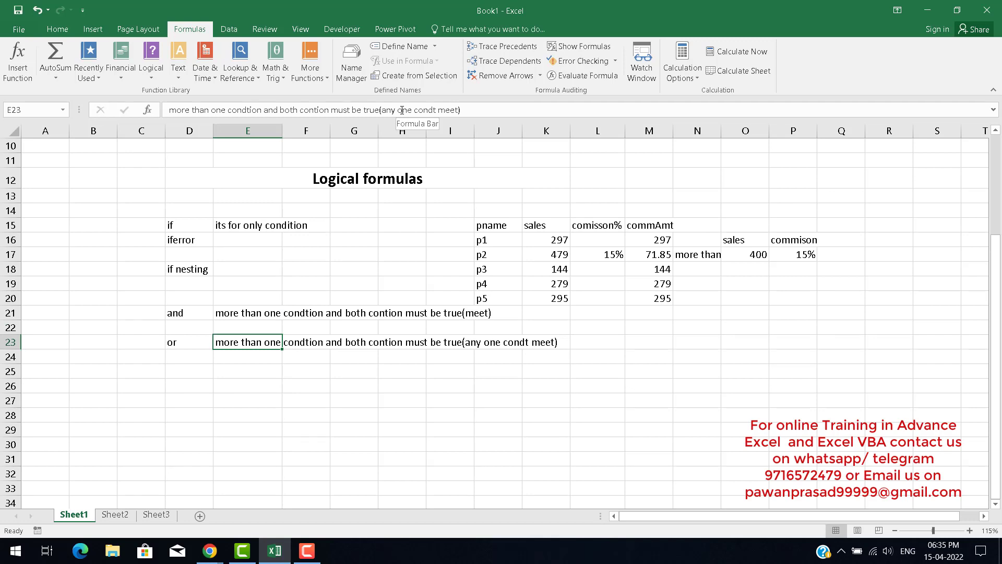
{"action": "key", "text": "Left"}
{"action": "key", "text": "Left"}
{"action": "key", "text": "Right"}
{"action": "key", "text": "Right"}
{"action": "key", "text": "Right"}
{"action": "key", "text": "Right"}
{"action": "key", "text": "Right"}
{"action": "key", "text": "Right"}
{"action": "key", "text": "Right"}
{"action": "key", "text": "Right"}
{"action": "key", "text": "Right"}
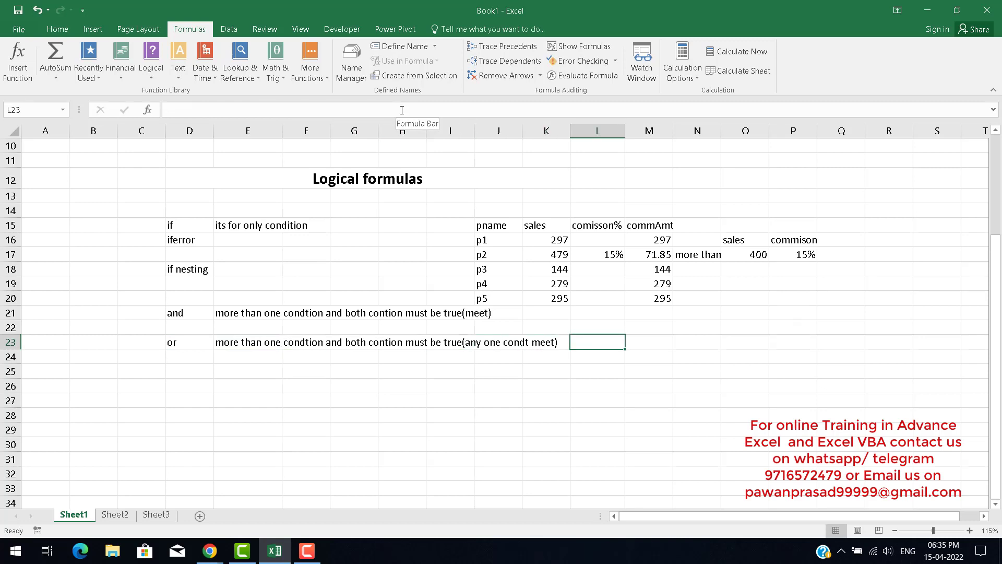
{"action": "key", "text": "Down"}
{"action": "key", "text": "Down"}
{"action": "key", "text": "Down"}
{"action": "key", "text": "Left"}
{"action": "key", "text": "Left"}
{"action": "key", "text": "Right"}
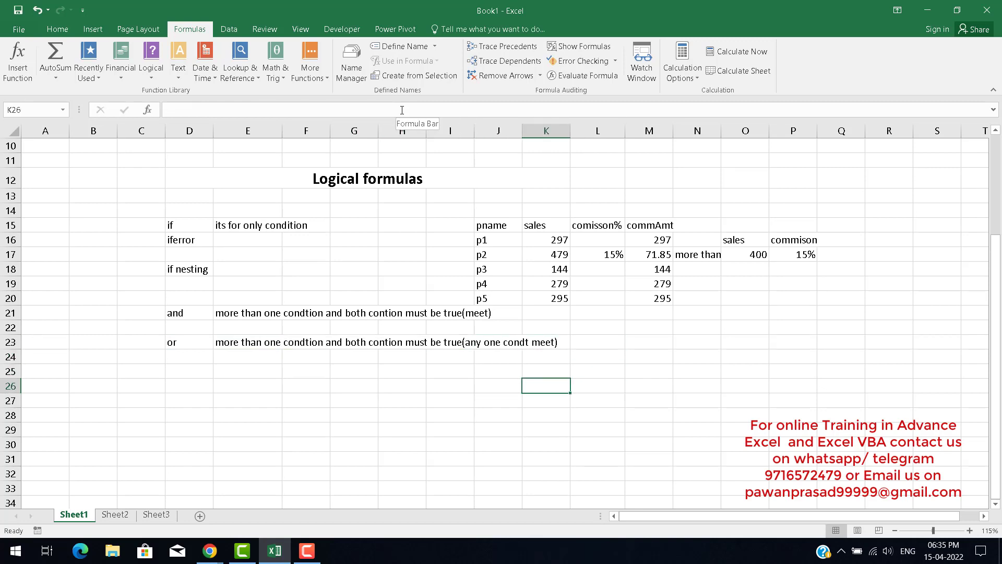
{"action": "key", "text": "Left"}
{"action": "key", "text": "Down"}
{"action": "key", "text": "Up"}
{"action": "left_click", "coordinate": [402, 110]}
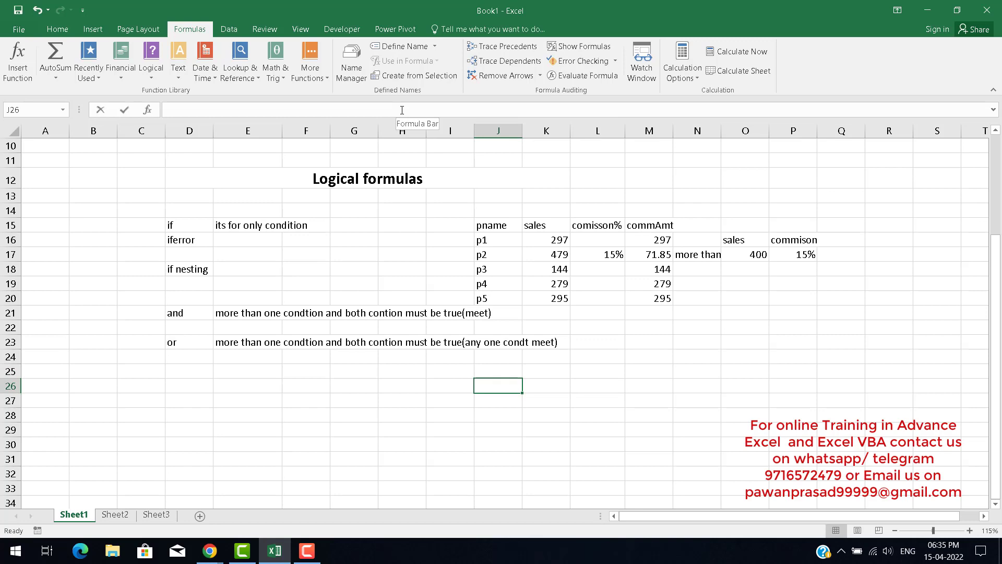
{"action": "type", "text": "p"}
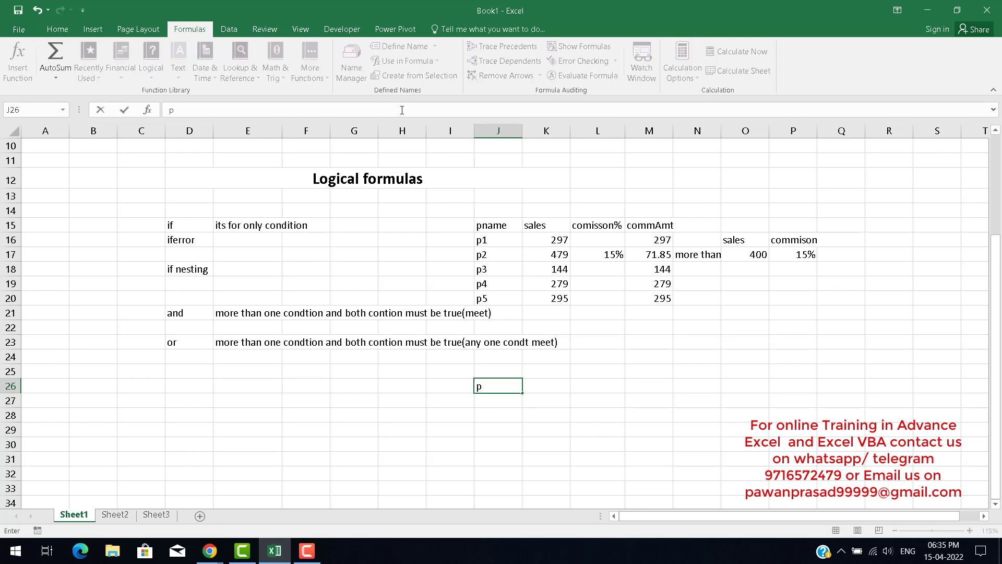
{"action": "type", "text": "na"}
{"action": "key", "text": "BackSpace"}
{"action": "key", "text": "BackSpace"}
{"action": "key", "text": "BackSpace"}
Add a new worksheet after Sheet3 and name it 'ANd Or if'.
{"action": "key", "text": "Right"}
{"action": "key", "text": "Right"}
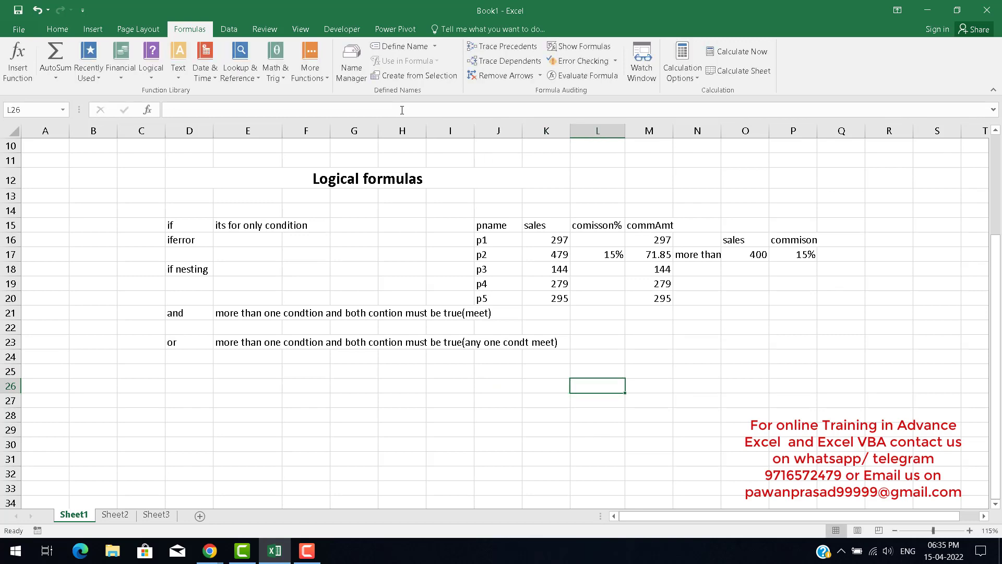
{"action": "key", "text": "Up"}
{"action": "key", "text": "Up"}
{"action": "key", "text": "Up"}
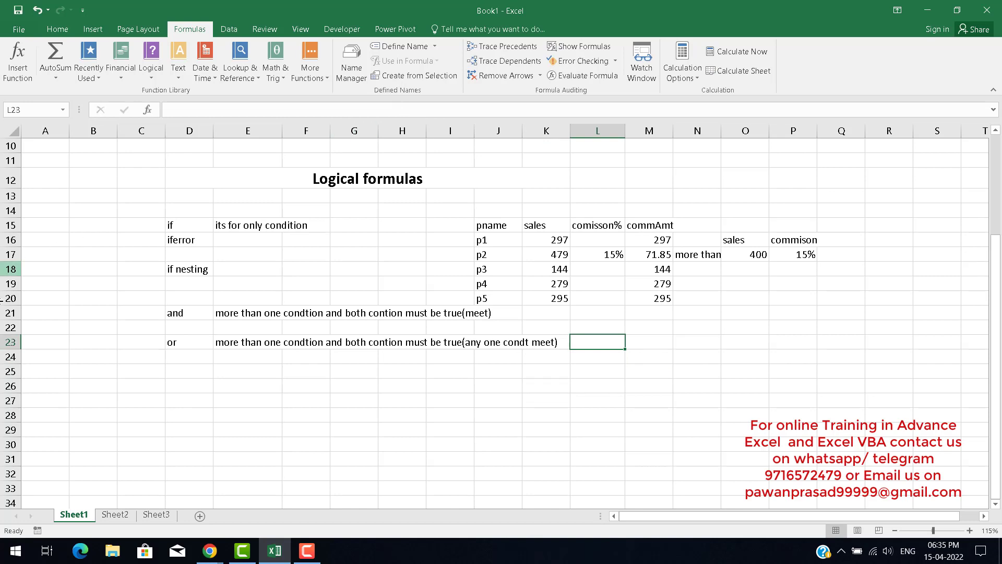
{"action": "left_click", "coordinate": [164, 515]}
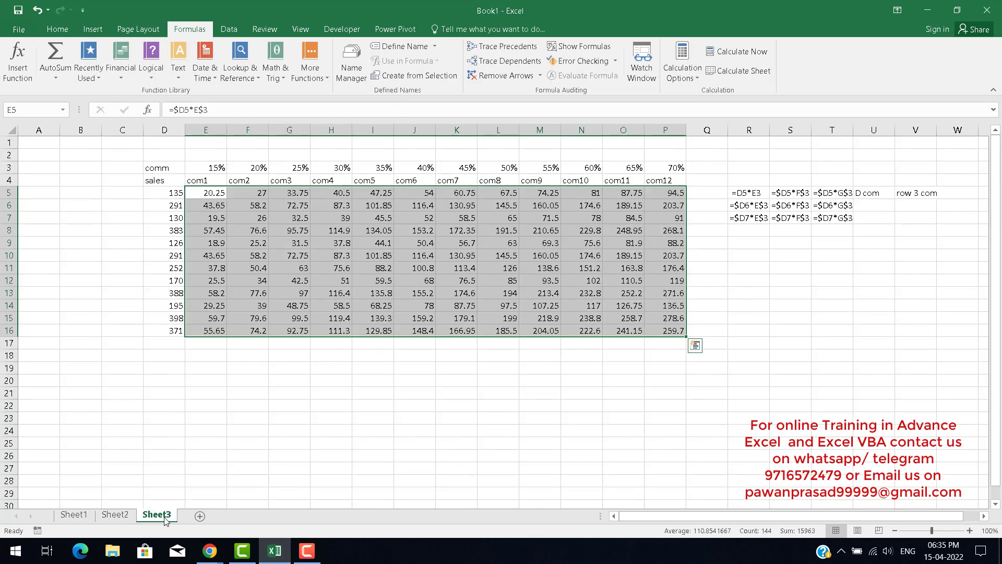
{"action": "left_click", "coordinate": [201, 517]}
{"action": "double_click", "coordinate": [194, 515]}
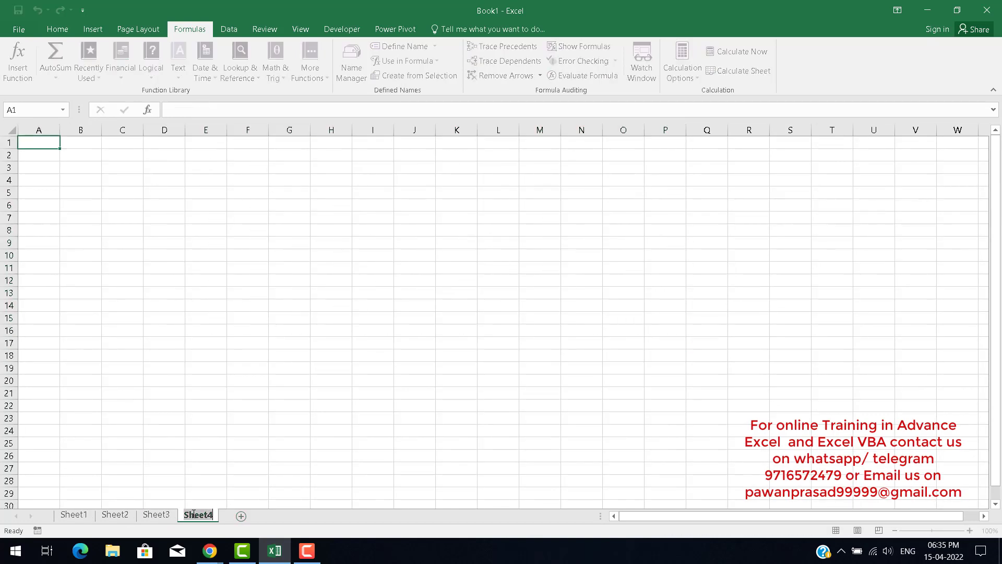
{"action": "type", "text": "And Or"}
{"action": "key", "text": "BackSpace"}
{"action": "key", "text": "BackSpace"}
{"action": "key", "text": "BackSpace"}
{"action": "key", "text": "BackSpace"}
{"action": "type", "text": "Or if"}
{"action": "key", "text": "Return"}
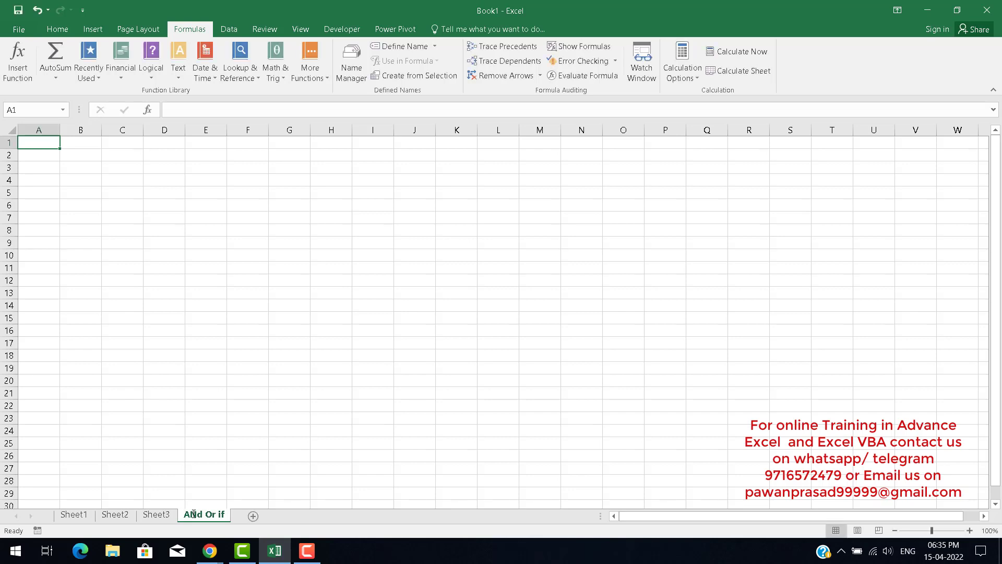
Enter the labels 'and' in B2 and 'Or' in B4 on the new sheet.
{"action": "left_click", "coordinate": [79, 158]}
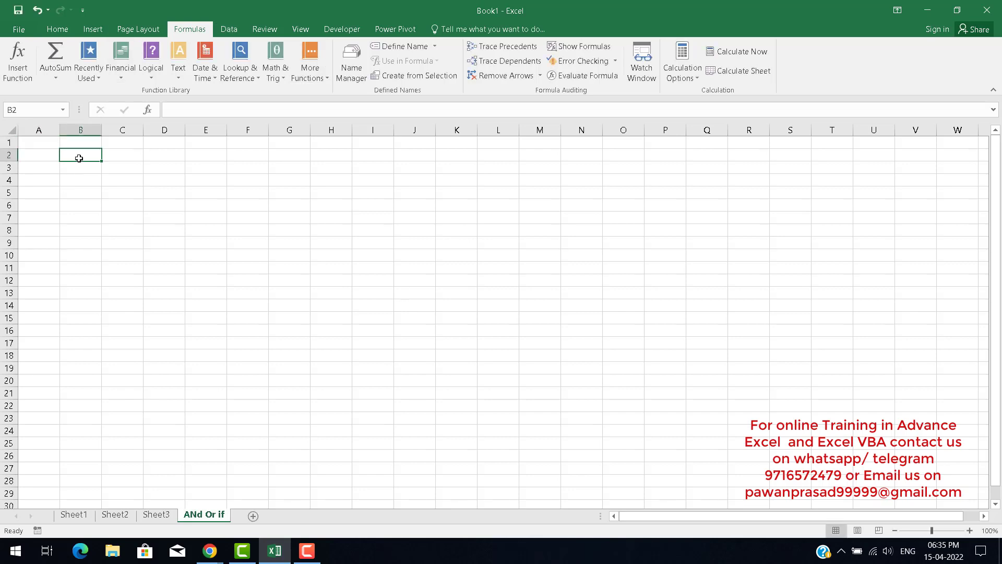
{"action": "key", "text": "Up"}
{"action": "key", "text": "Down"}
{"action": "key", "text": "Down"}
{"action": "key", "text": "Up"}
{"action": "key", "text": "Up"}
{"action": "key", "text": "Right"}
{"action": "key", "text": "Down"}
{"action": "key", "text": "Left"}
{"action": "type", "text": "and"}
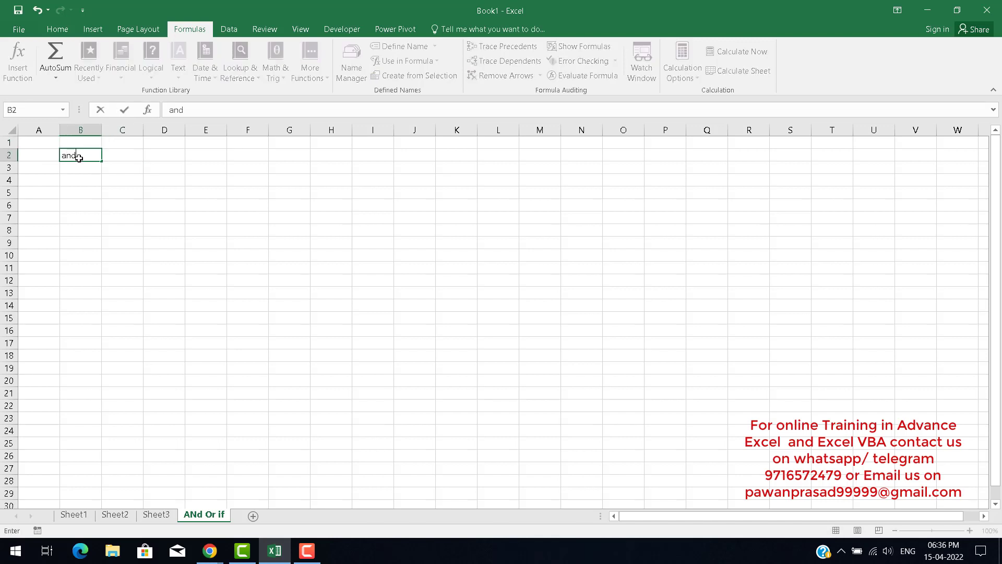
{"action": "key", "text": "Return"}
{"action": "key", "text": "Up"}
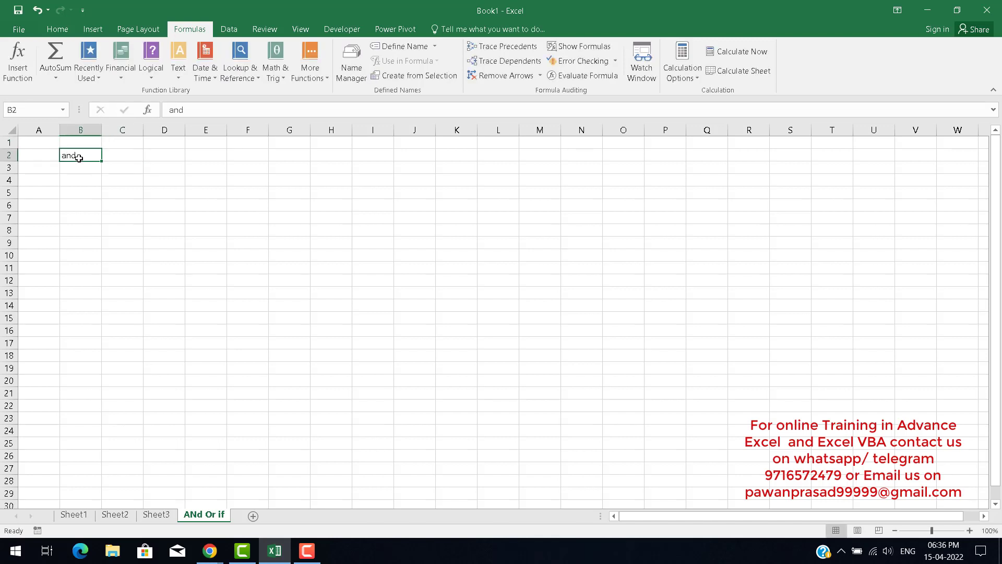
{"action": "key", "text": "Down"}
{"action": "key", "text": "Down"}
{"action": "type", "text": "Or"}
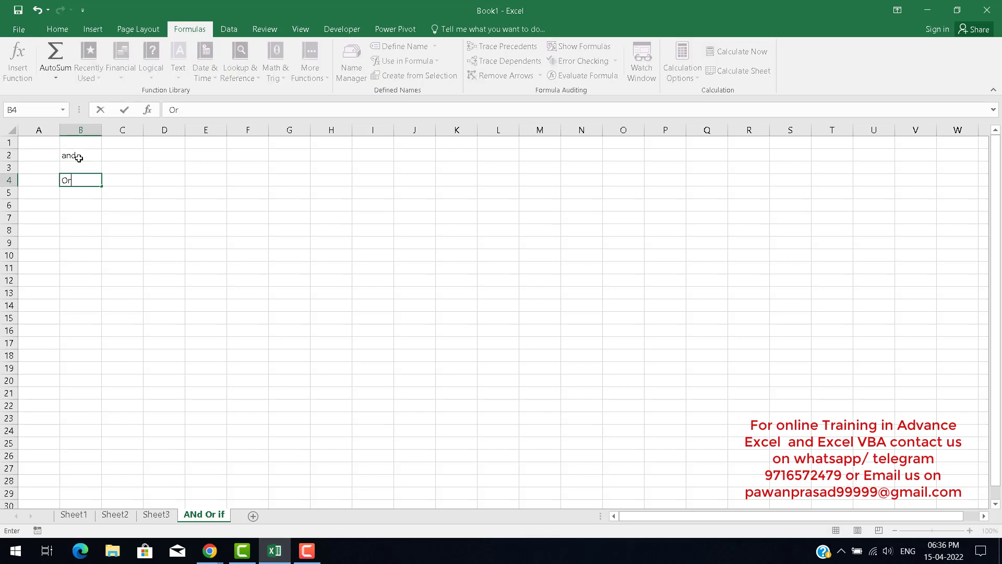
{"action": "key", "text": "Return"}
Enter the column headers pname, sales, region and comm across D2 to G2.
{"action": "key", "text": "Up"}
{"action": "key", "text": "Up"}
{"action": "key", "text": "Up"}
{"action": "key", "text": "Right"}
{"action": "key", "text": "Right"}
{"action": "key", "text": "Right"}
{"action": "key", "text": "Left"}
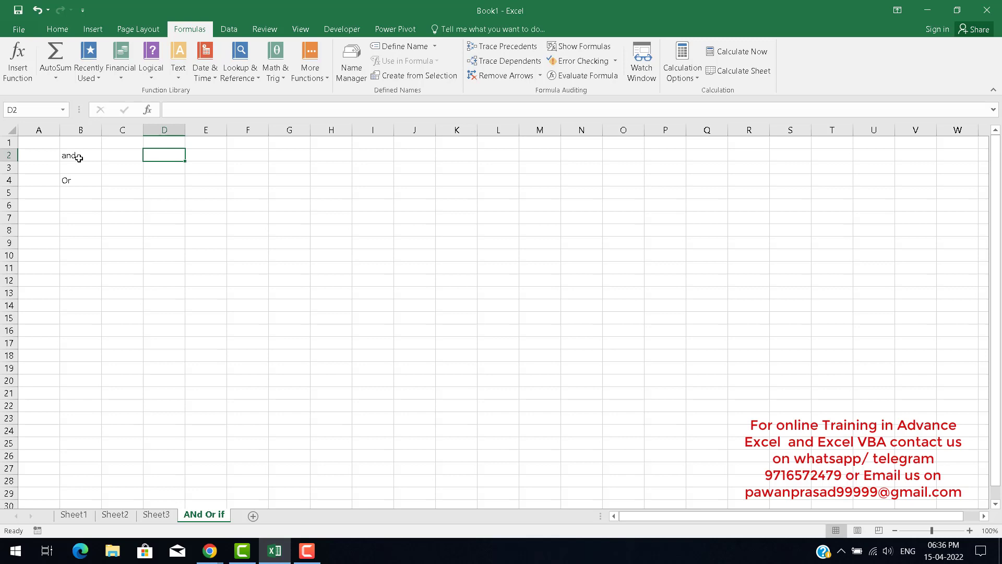
{"action": "type", "text": "pname"}
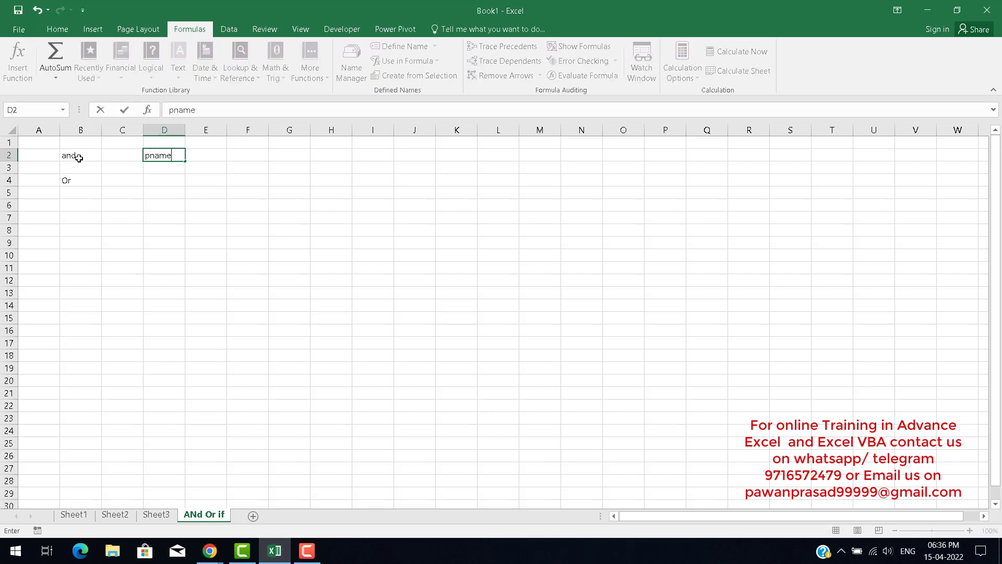
{"action": "key", "text": "Tab"}
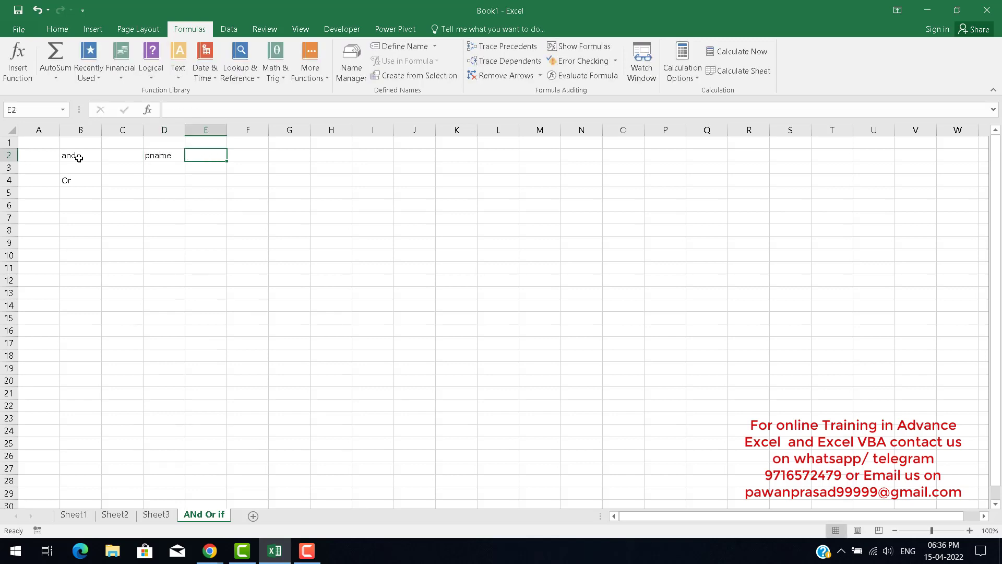
{"action": "type", "text": "sales"}
{"action": "key", "text": "Tab"}
{"action": "type", "text": "re"}
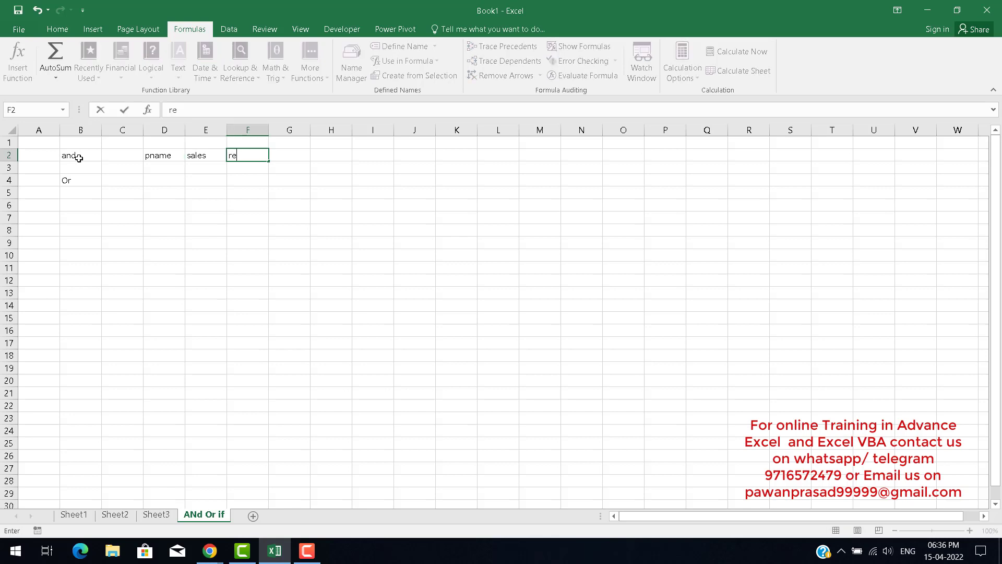
{"action": "type", "text": "gion"}
{"action": "key", "text": "Tab"}
{"action": "type", "text": "co"}
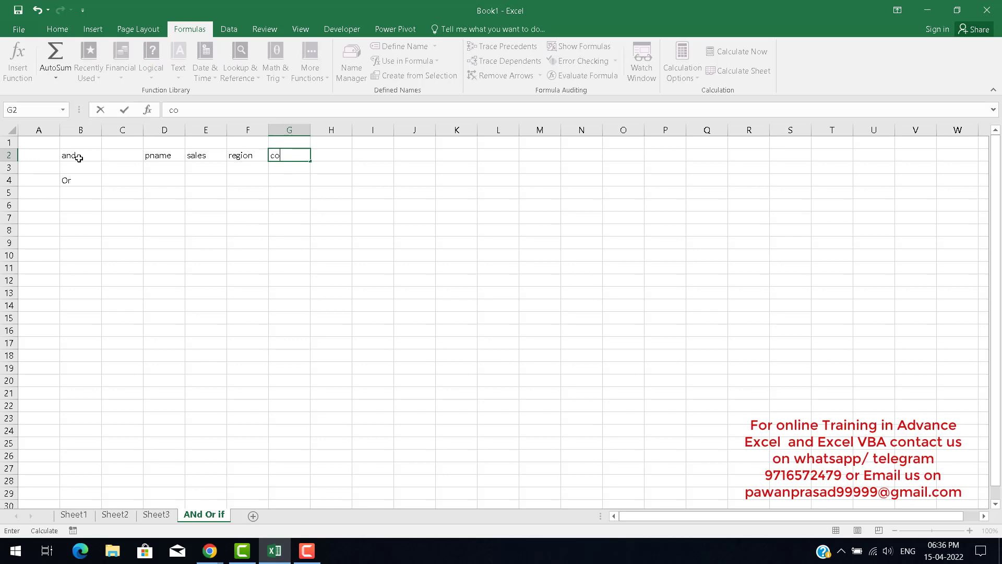
{"action": "type", "text": "mm"}
{"action": "key", "text": "Return"}
Enter p1 in D3 and fill it down to create p2 in D4.
{"action": "key", "text": "Left"}
{"action": "key", "text": "Left"}
{"action": "key", "text": "Left"}
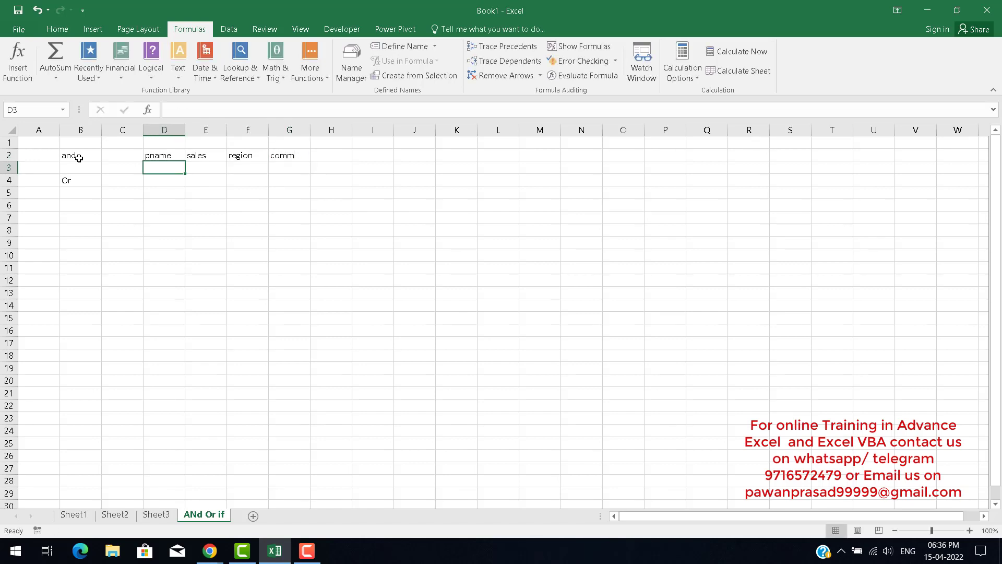
{"action": "type", "text": "p1"}
{"action": "left_click_drag", "start_coordinate": [185, 174], "coordinate": [191, 184]}
{"action": "left_click", "coordinate": [205, 166]}
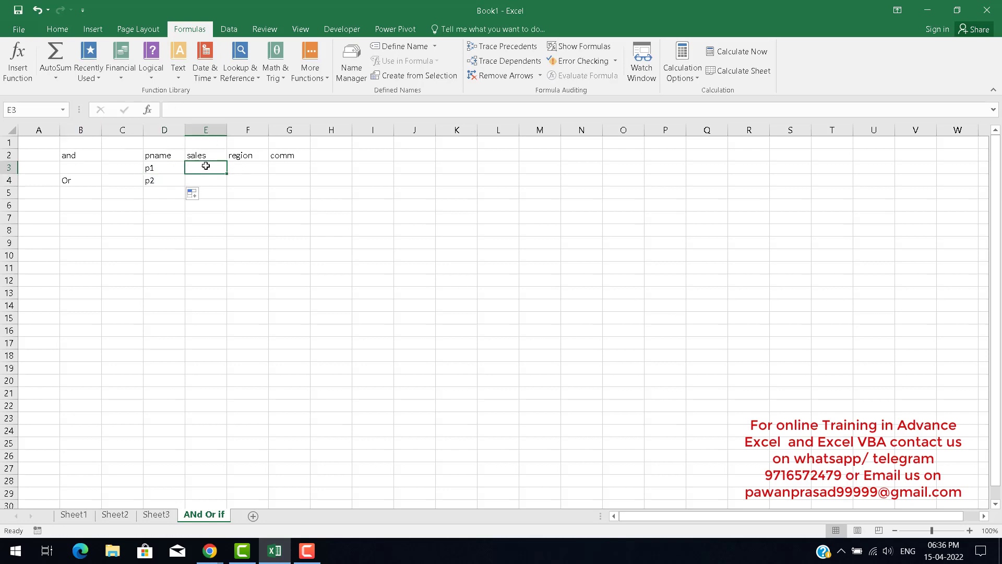
Fill in the p1 row with sales 152, region East and comm 100.
{"action": "type", "text": "152"}
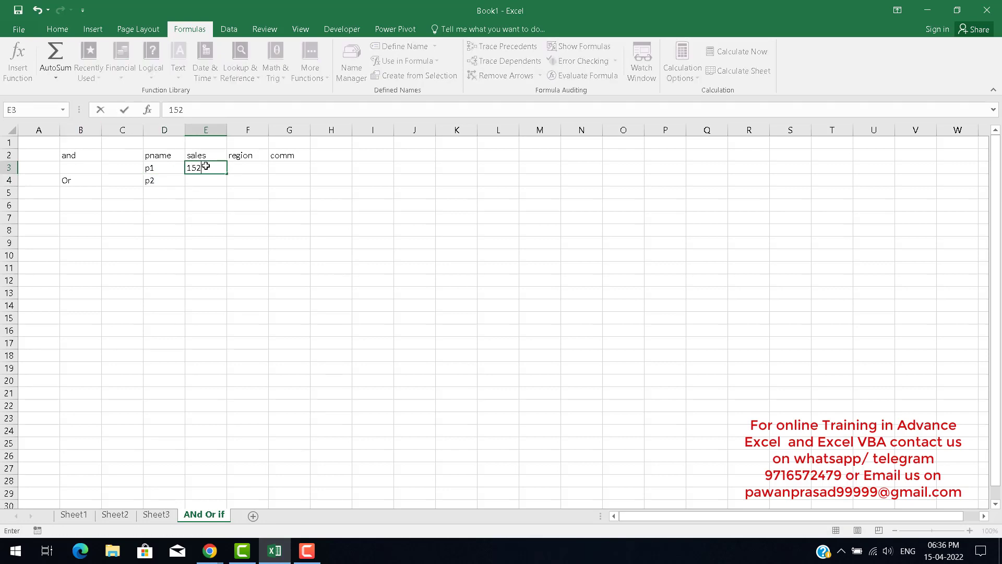
{"action": "key", "text": "Tab"}
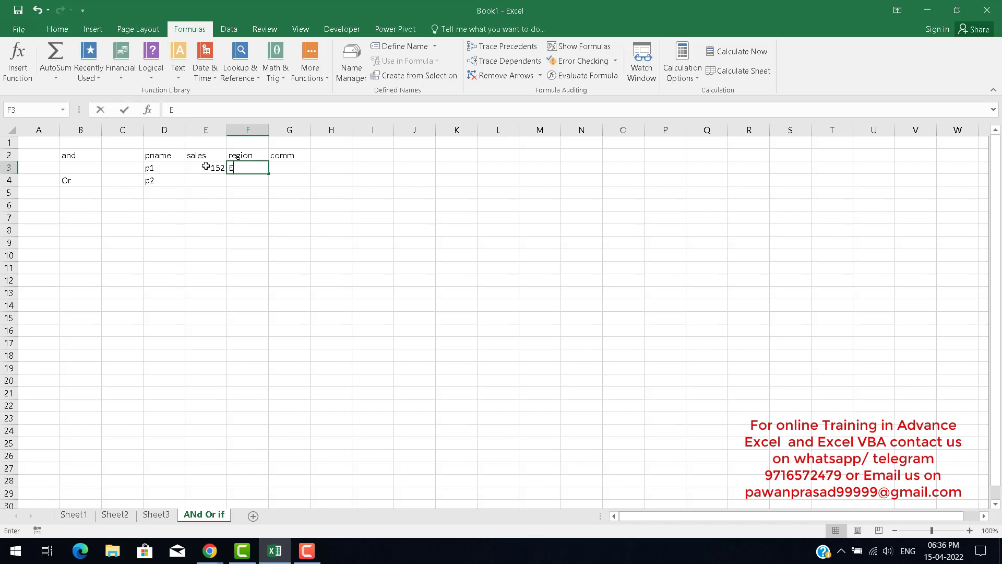
{"action": "type", "text": "East"}
{"action": "key", "text": "Tab"}
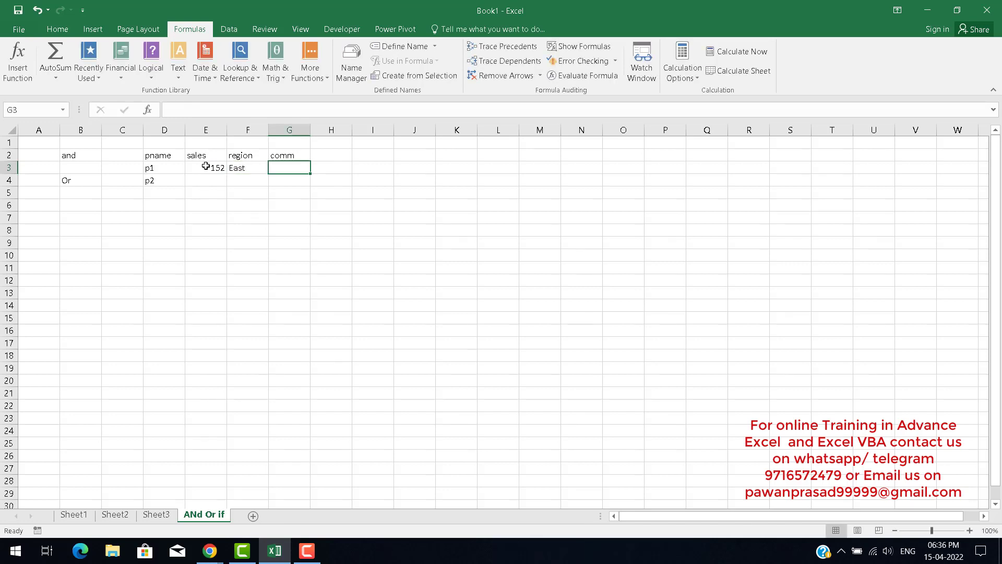
{"action": "type", "text": "100"}
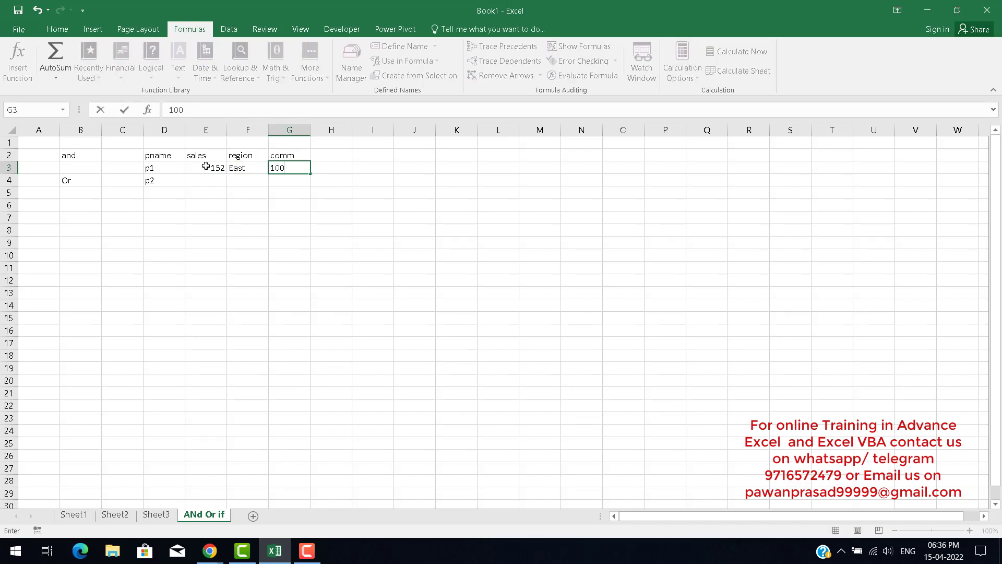
{"action": "key", "text": "Tab"}
Enter the criteria labels sales, >=100 and comm in K2 to M2.
{"action": "key", "text": "Up"}
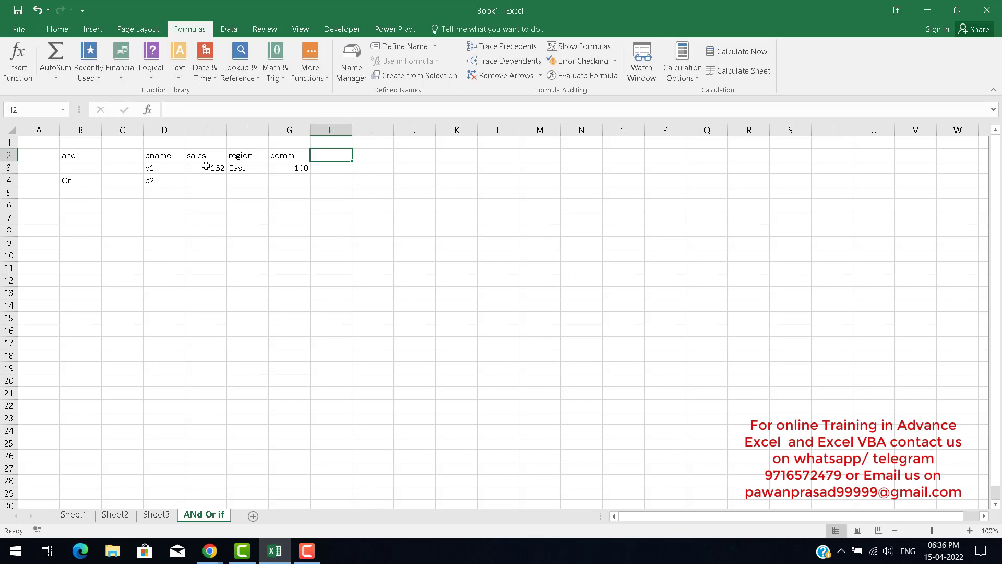
{"action": "key", "text": "Down"}
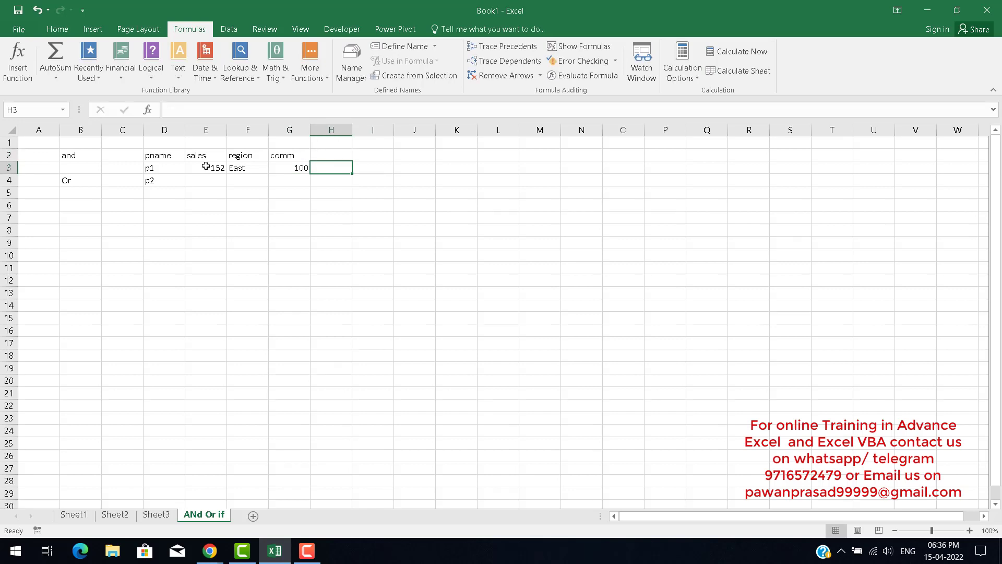
{"action": "key", "text": "Right"}
{"action": "key", "text": "Right"}
{"action": "key", "text": "Up"}
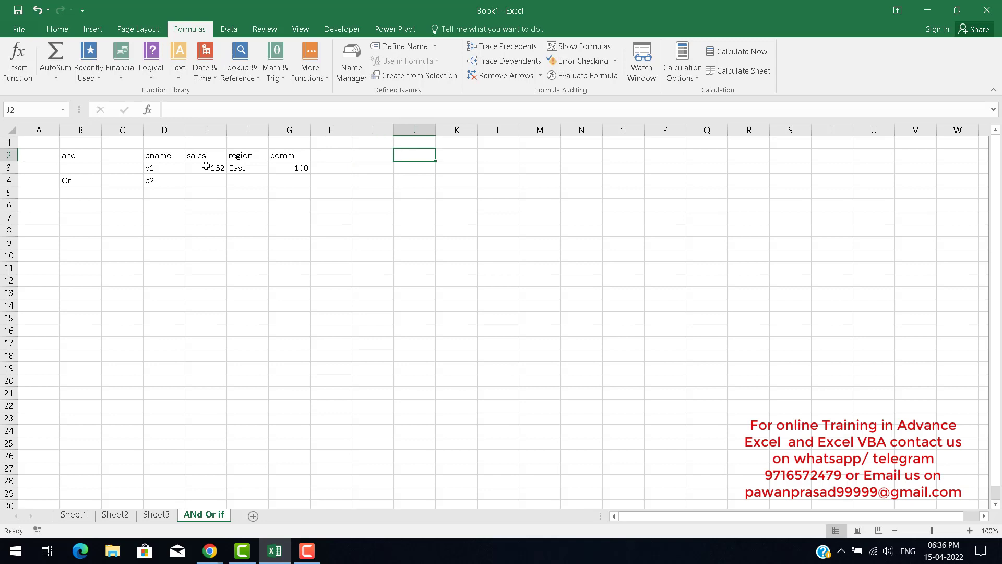
{"action": "key", "text": "Right"}
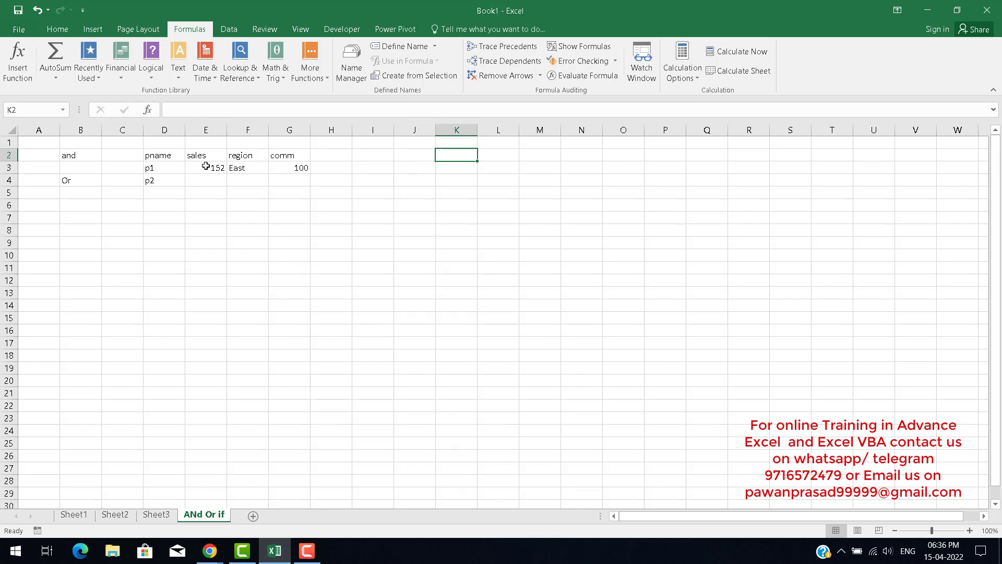
{"action": "type", "text": "sales"}
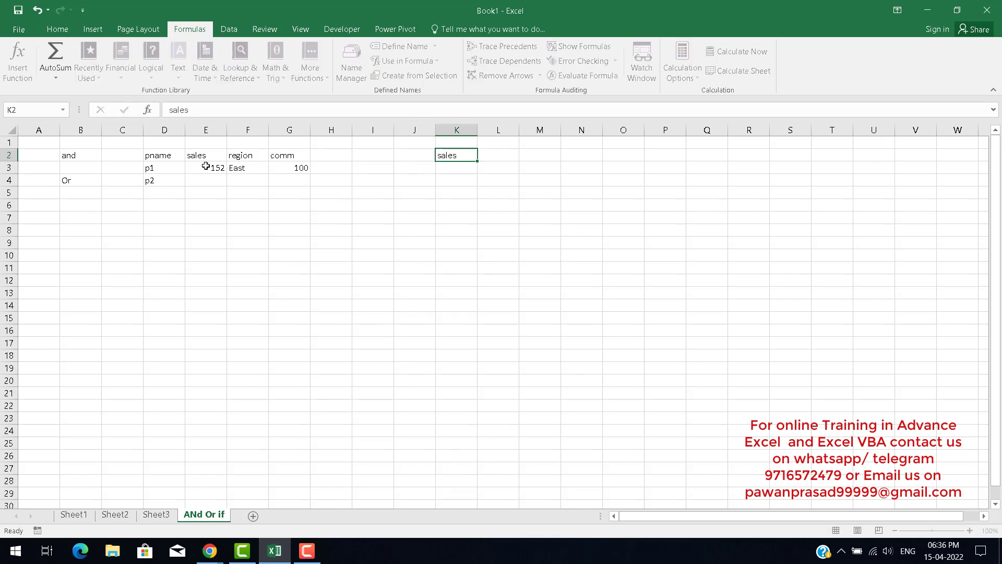
{"action": "key", "text": "Tab"}
{"action": "type", "text": ">="}
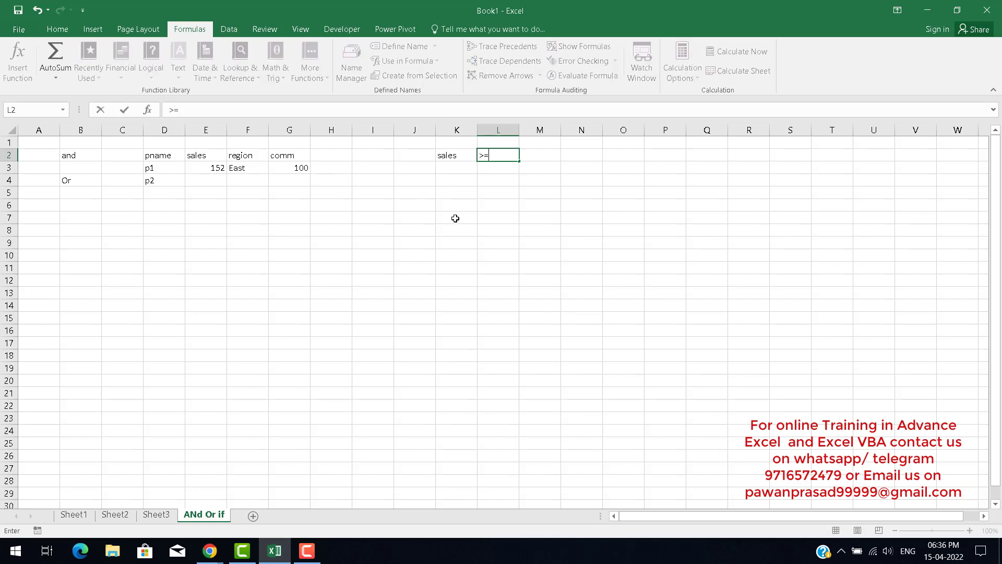
{"action": "type", "text": "100"}
{"action": "key", "text": "Tab"}
{"action": "type", "text": "comm"}
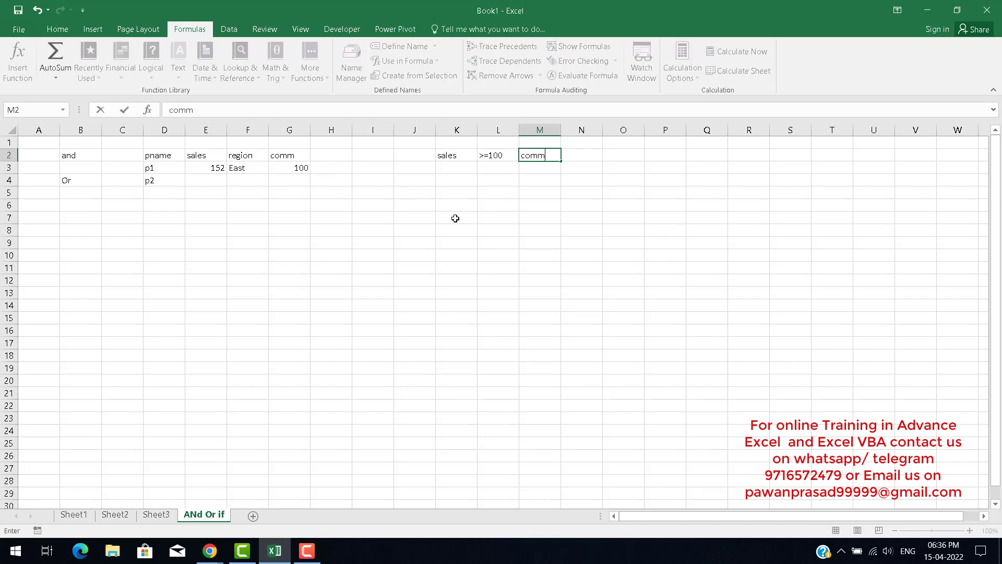
{"action": "key", "text": "Tab"}
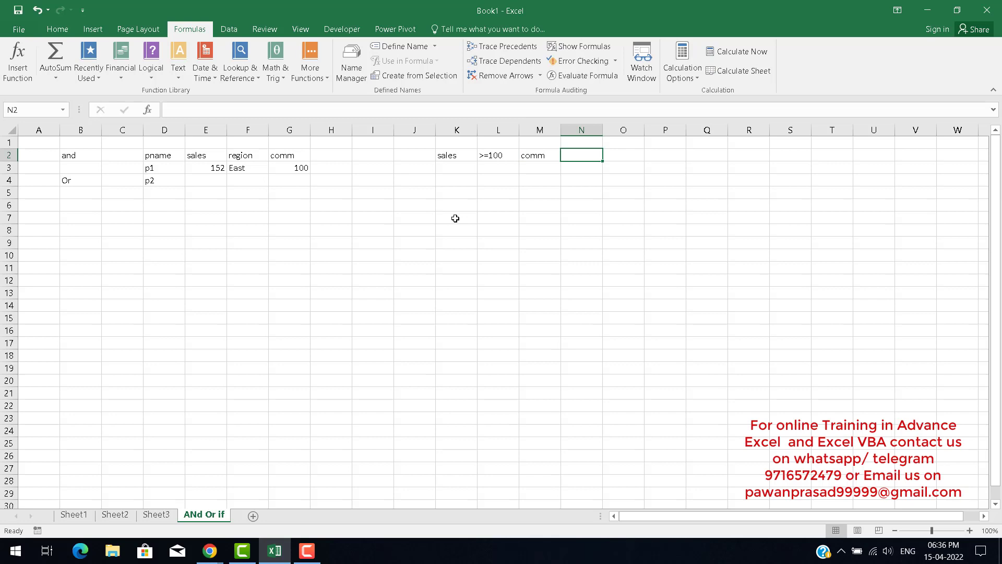
Enter the commission criterion >=50 in N2.
{"action": "type", "text": "="}
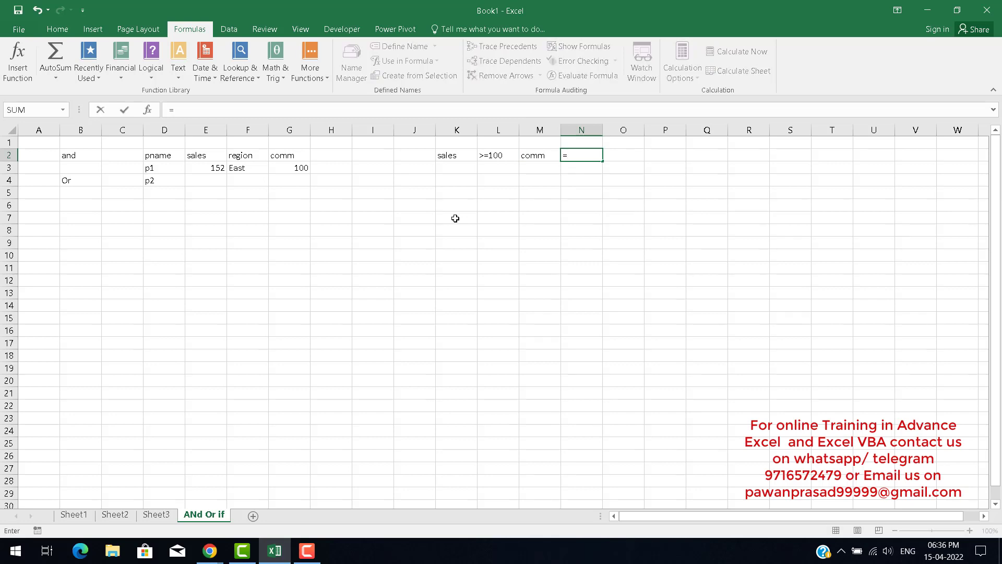
{"action": "key", "text": "BackSpace"}
{"action": "type", "text": ">="}
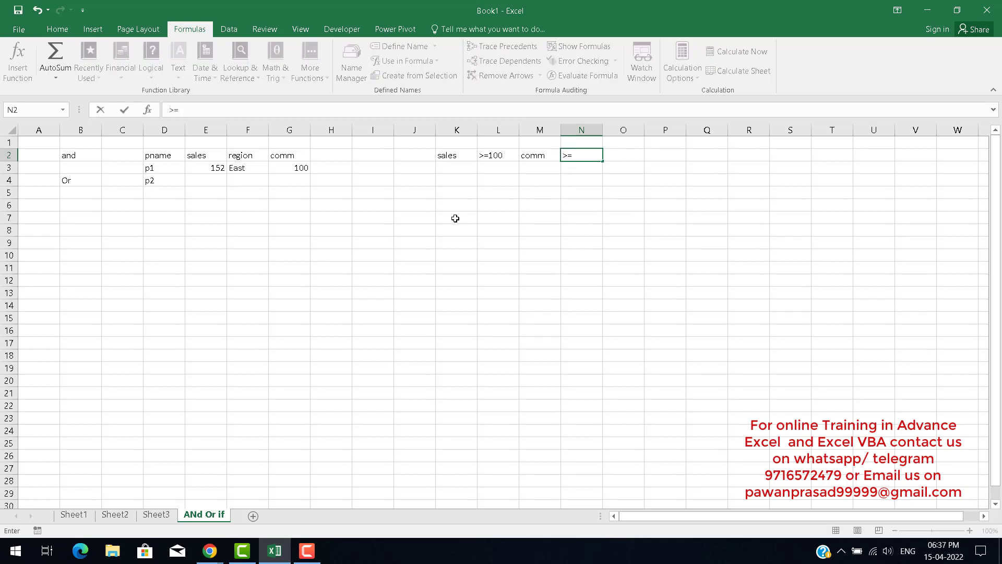
{"action": "type", "text": "50"}
{"action": "key", "text": "ctrl+Return"}
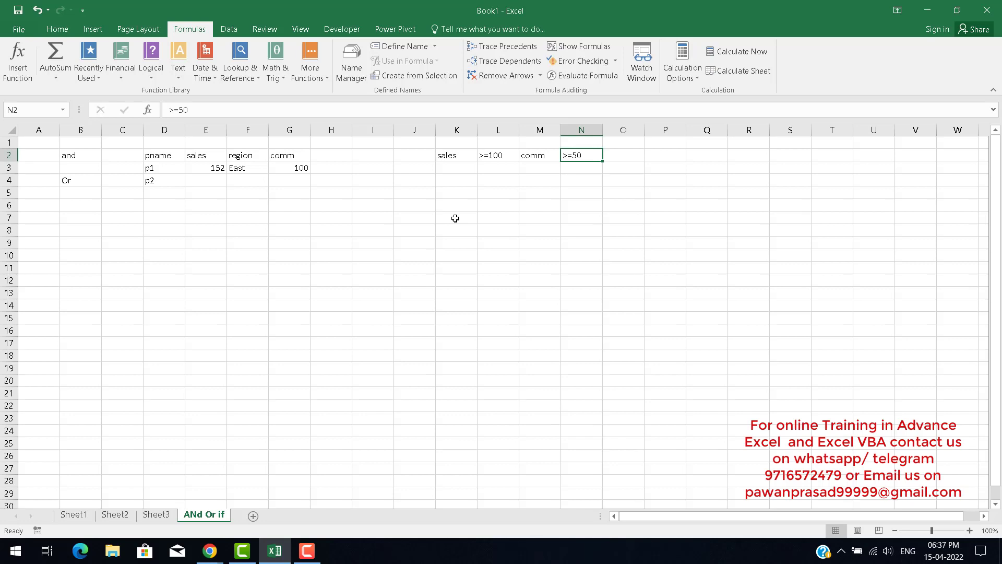
Step back and forth through the headers and criteria cells in row 2 to review them.
{"action": "key", "text": "Left"}
{"action": "key", "text": "Left"}
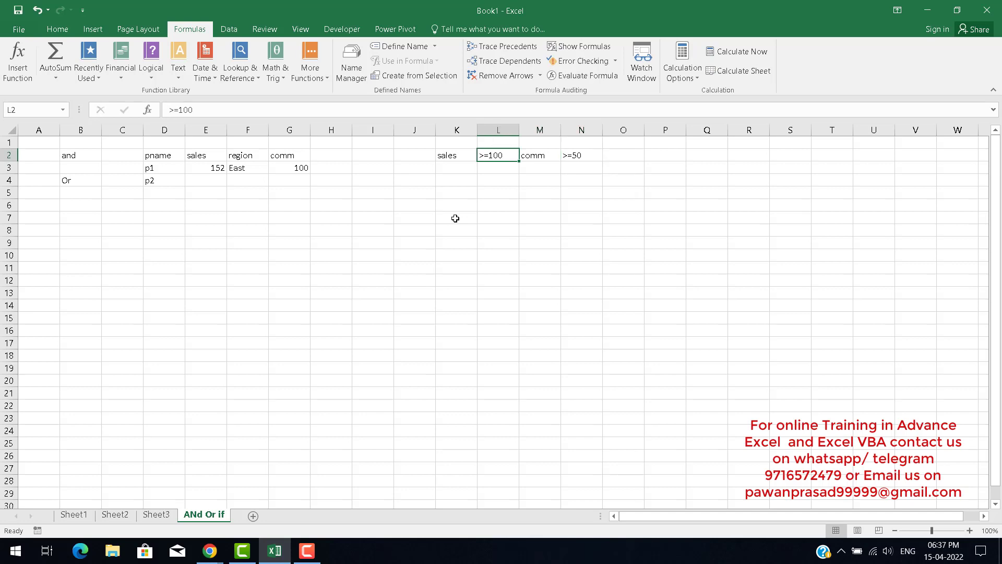
{"action": "key", "text": "Right"}
{"action": "key", "text": "Right"}
{"action": "key", "text": "Left"}
{"action": "key", "text": "Left"}
{"action": "key", "text": "Left"}
{"action": "key", "text": "Right"}
{"action": "key", "text": "Right"}
{"action": "key", "text": "Right"}
{"action": "key", "text": "Right"}
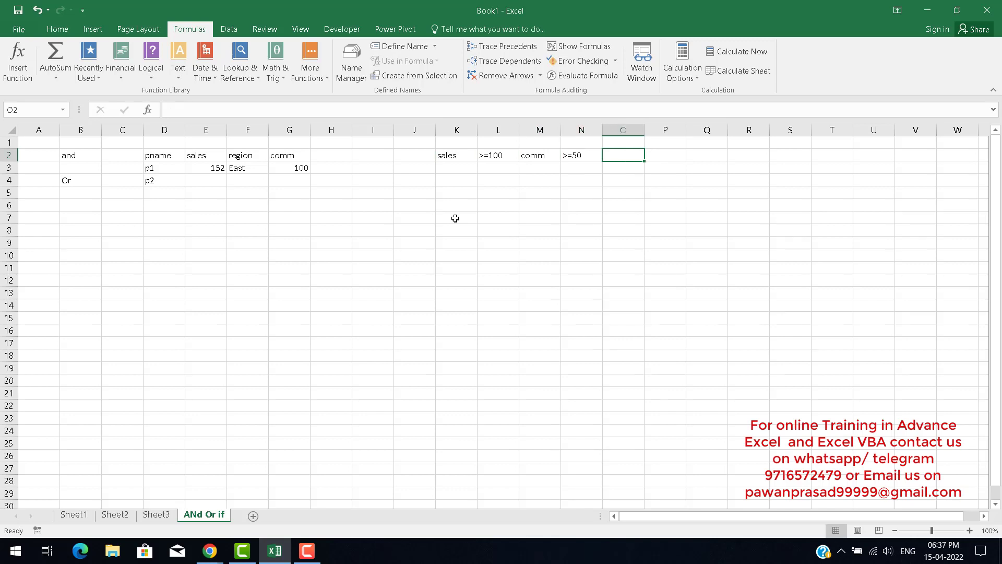
{"action": "key", "text": "Left"}
{"action": "key", "text": "Left"}
{"action": "key", "text": "Left"}
{"action": "key", "text": "Left"}
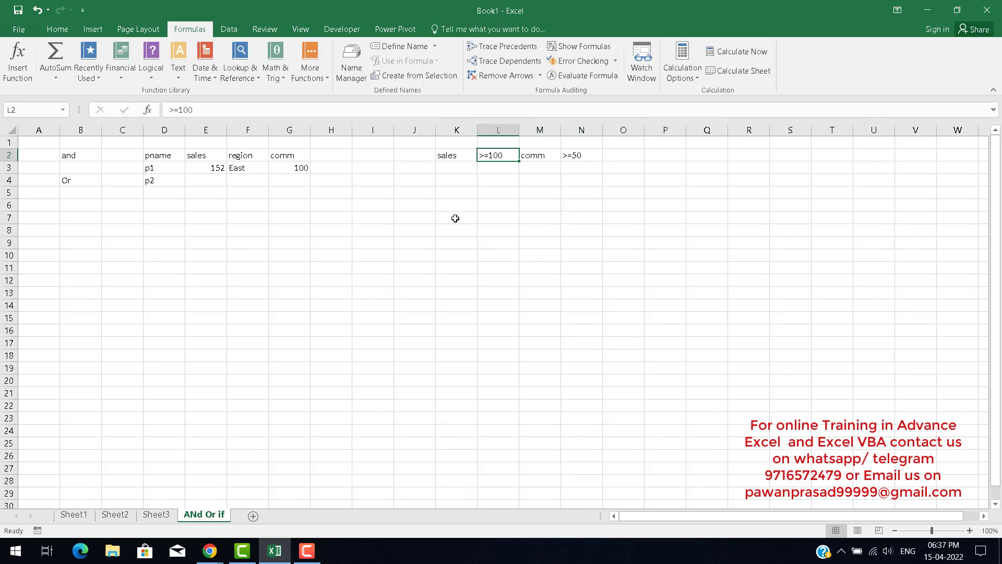
{"action": "key", "text": "Right"}
{"action": "key", "text": "Right"}
{"action": "key", "text": "Right"}
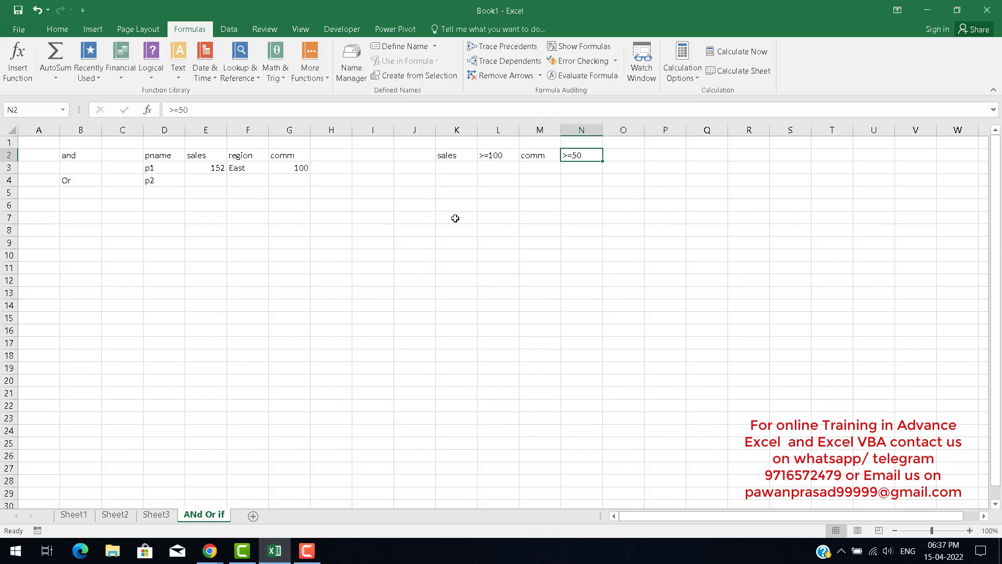
{"action": "key", "text": "Left"}
{"action": "key", "text": "Left"}
{"action": "key", "text": "Left"}
{"action": "key", "text": "Left"}
{"action": "key", "text": "Left"}
{"action": "key", "text": "Left"}
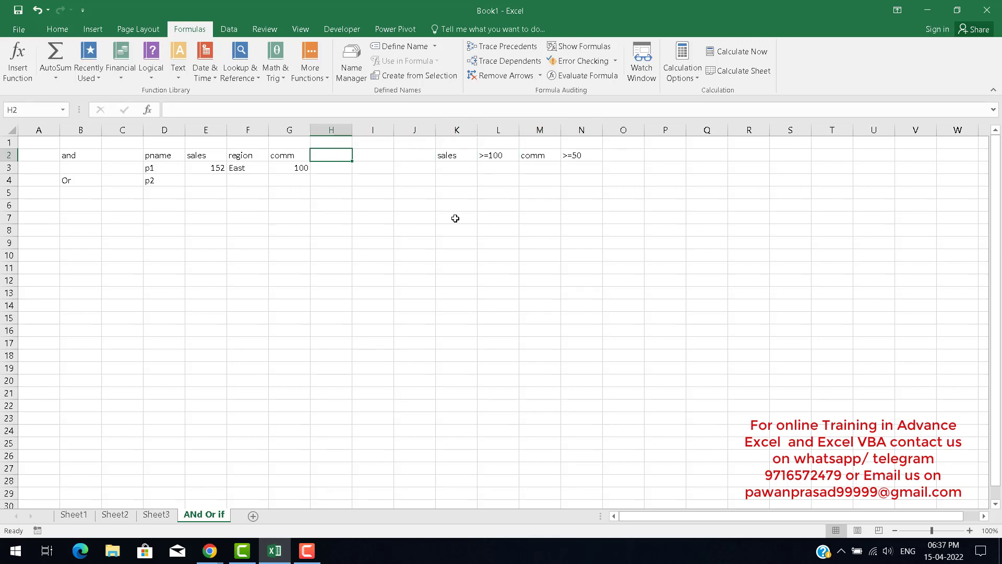
{"action": "key", "text": "Right"}
{"action": "key", "text": "Right"}
{"action": "key", "text": "Right"}
{"action": "key", "text": "Right"}
{"action": "key", "text": "Right"}
{"action": "key", "text": "Right"}
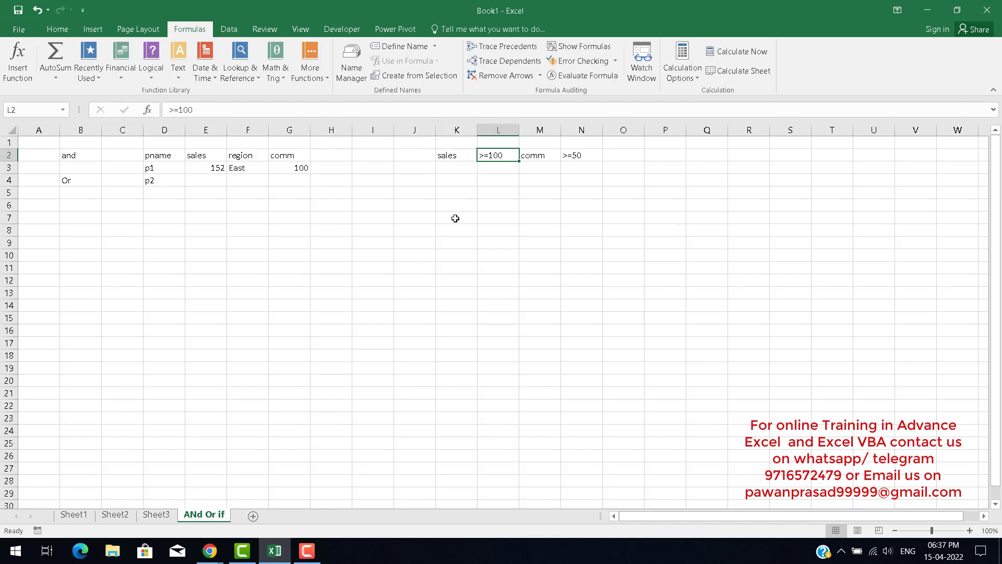
{"action": "key", "text": "Left"}
{"action": "key", "text": "Left"}
{"action": "key", "text": "Left"}
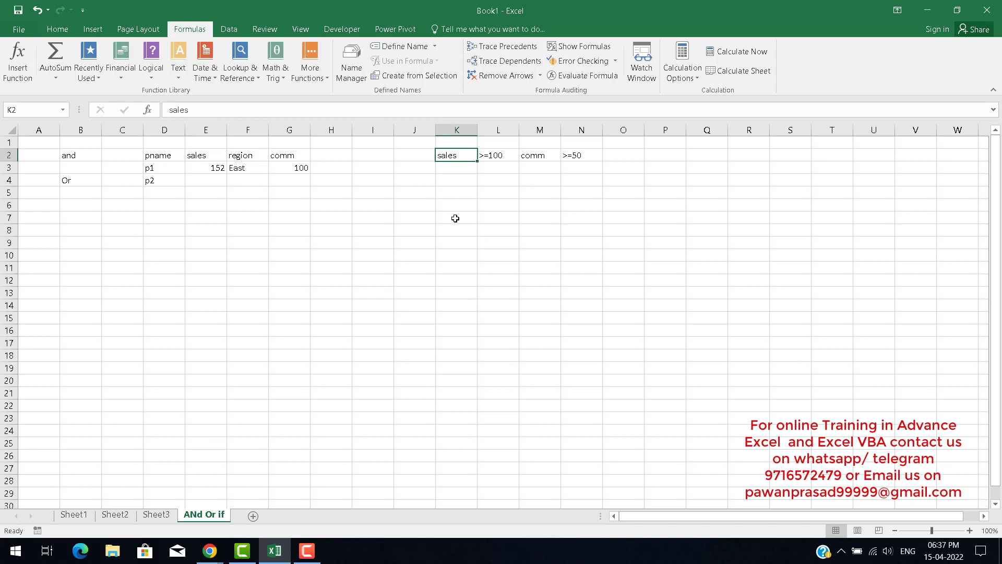
{"action": "key", "text": "Right"}
{"action": "key", "text": "Right"}
{"action": "key", "text": "Right"}
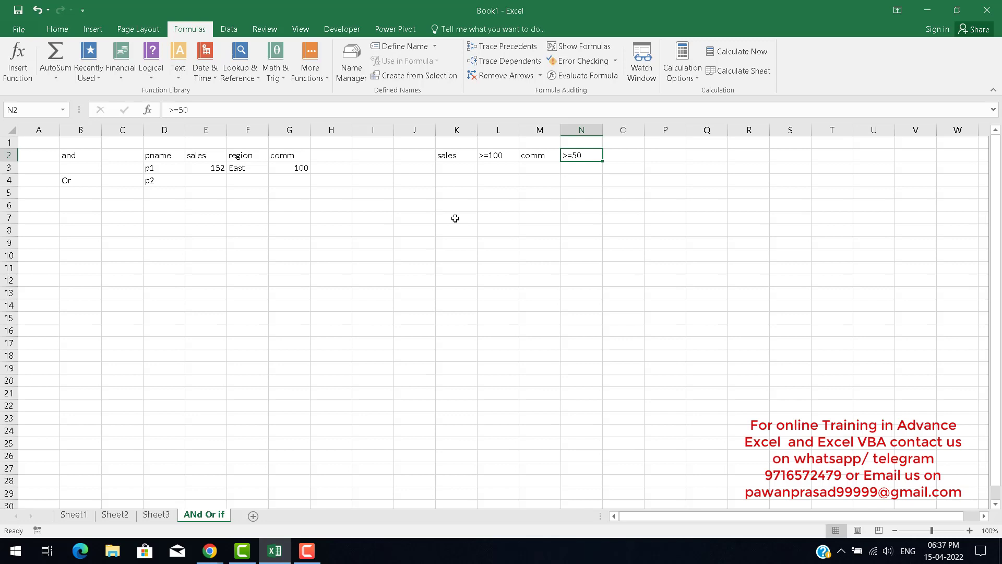
{"action": "key", "text": "Left"}
{"action": "key", "text": "Left"}
{"action": "key", "text": "Left"}
{"action": "key", "text": "Left"}
{"action": "key", "text": "Left"}
{"action": "key", "text": "Left"}
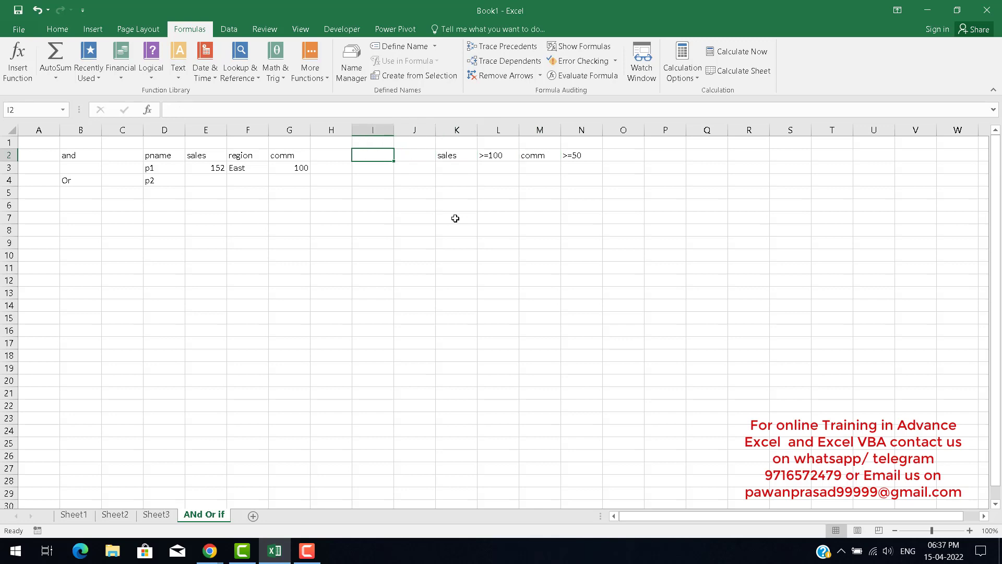
Enter an AND formula in H3 testing whether sales E3>=100 and comm G3>=50.
{"action": "key", "text": "Down"}
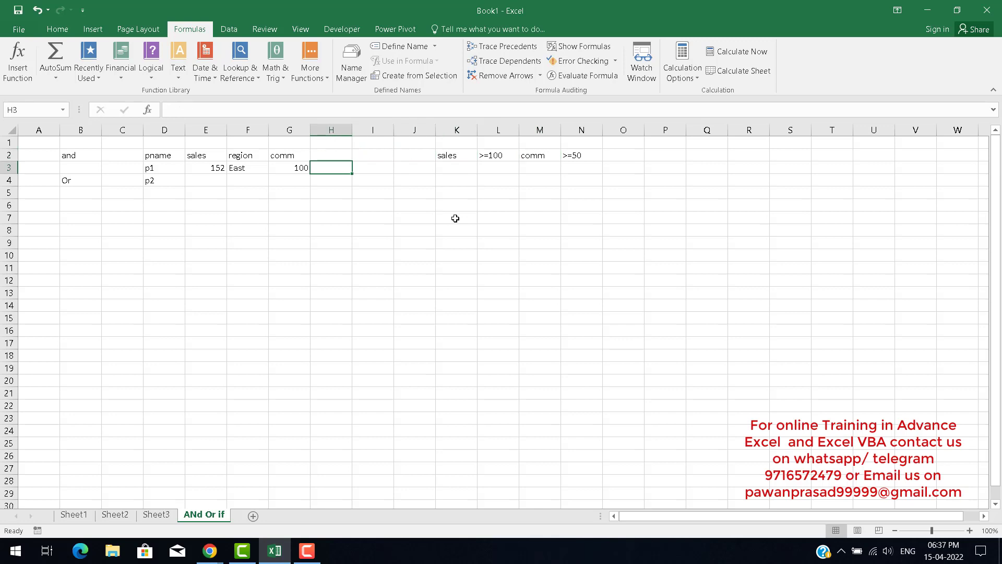
{"action": "type", "text": "=and"}
{"action": "key", "text": "Tab"}
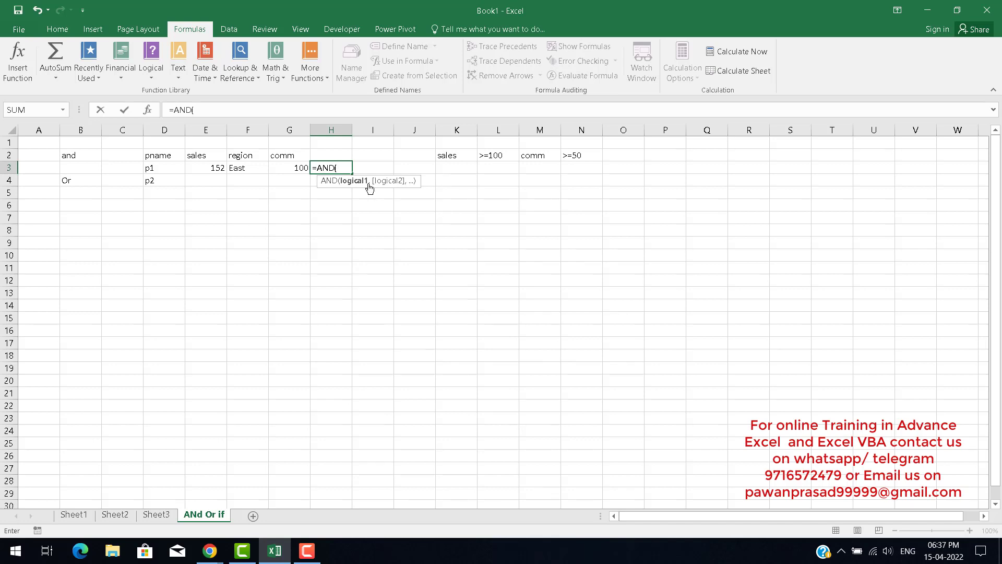
{"action": "left_click", "coordinate": [216, 168]}
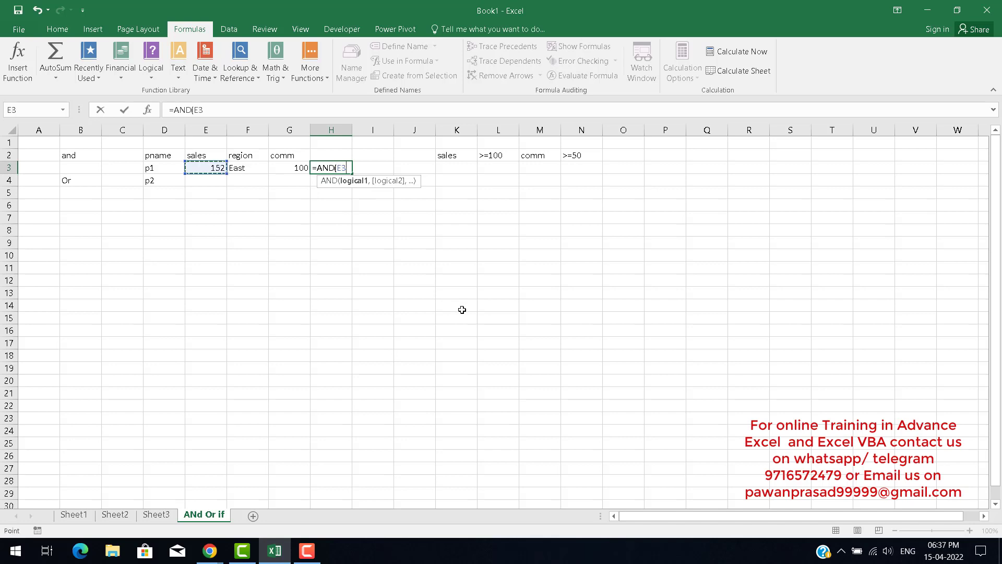
{"action": "type", "text": ">=100,"}
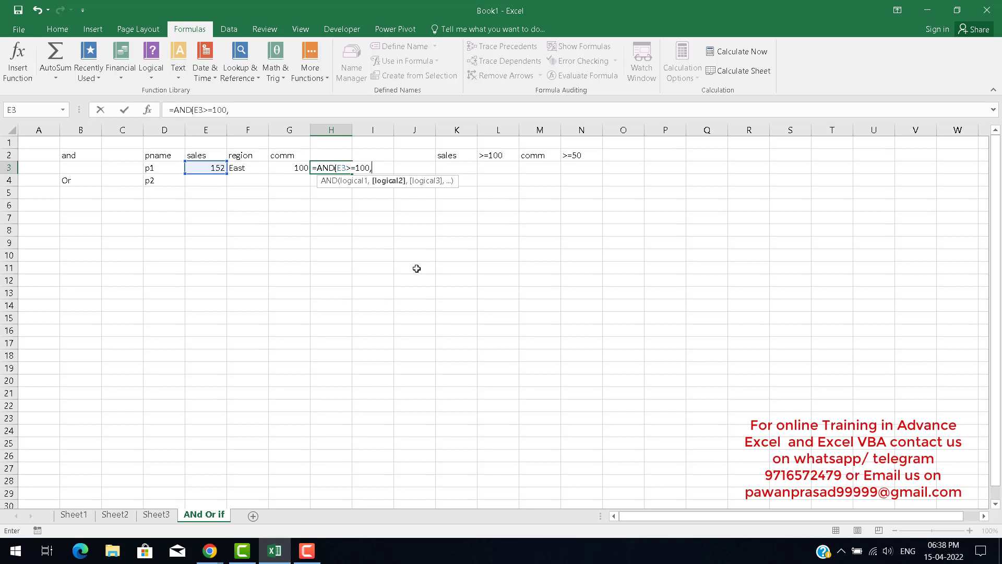
{"action": "key", "text": "Left"}
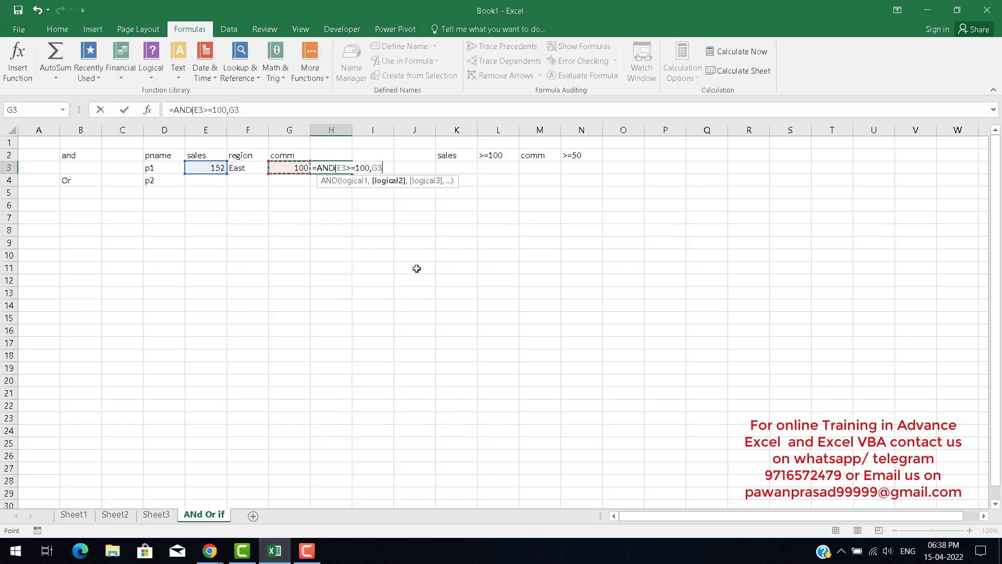
{"action": "type", "text": ">=100"}
{"action": "key", "text": "BackSpace"}
{"action": "key", "text": "BackSpace"}
{"action": "key", "text": "BackSpace"}
{"action": "type", "text": "500"}
{"action": "key", "text": "ctrl+Return"}
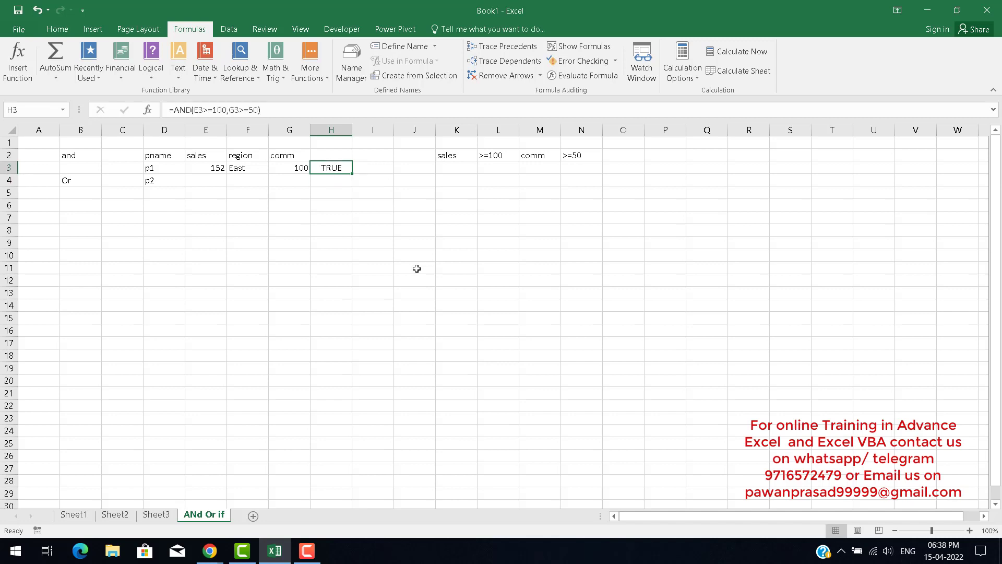
Step through the data row and criteria cells to compare the values against the AND conditions.
{"action": "key", "text": "Left"}
{"action": "key", "text": "Left"}
{"action": "key", "text": "Left"}
{"action": "key", "text": "Right"}
{"action": "key", "text": "Right"}
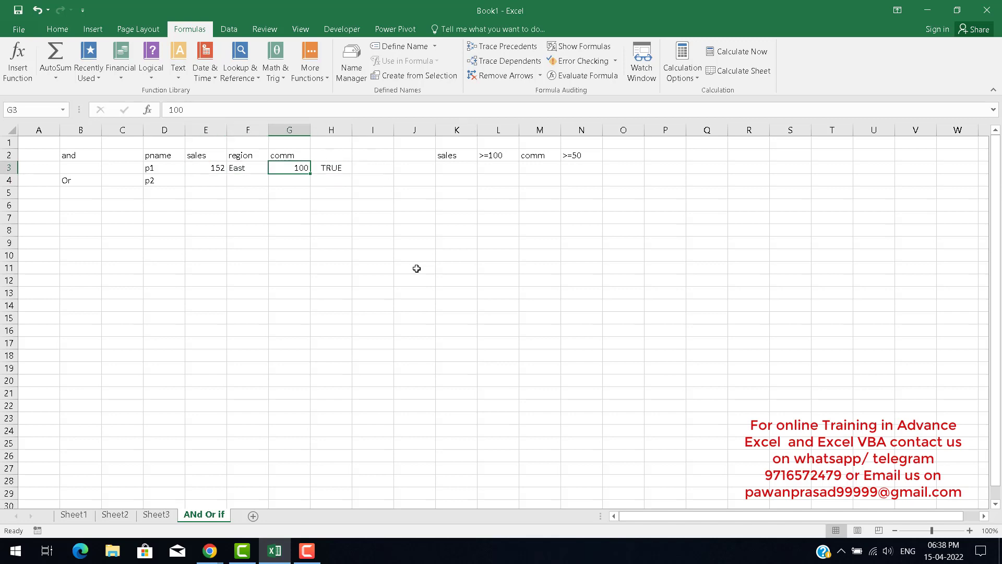
{"action": "key", "text": "Right"}
{"action": "key", "text": "Right"}
{"action": "key", "text": "Right"}
{"action": "key", "text": "Right"}
{"action": "key", "text": "Right"}
{"action": "key", "text": "Right"}
{"action": "key", "text": "Right"}
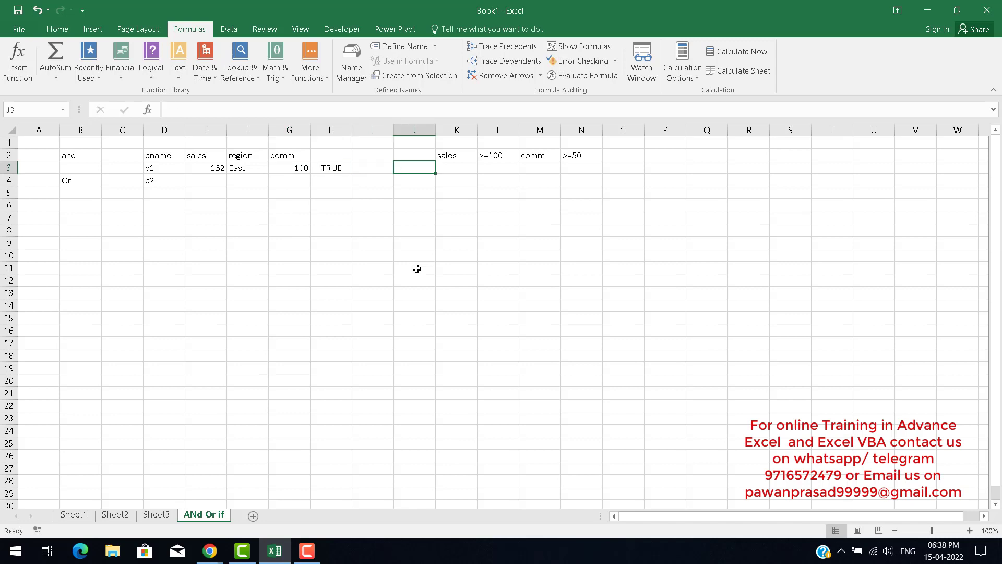
{"action": "key", "text": "Up"}
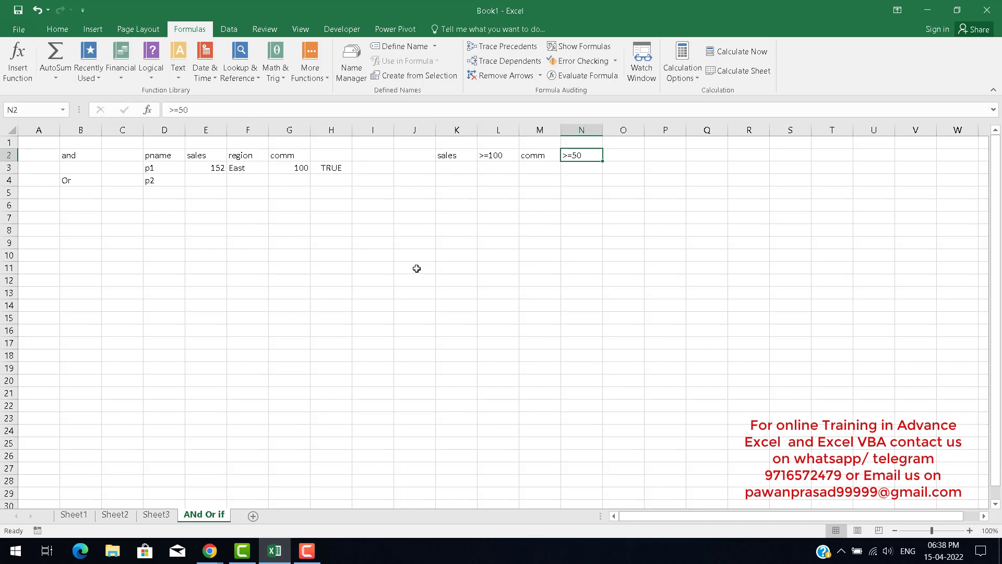
{"action": "key", "text": "Left"}
{"action": "key", "text": "Left"}
{"action": "key", "text": "Down"}
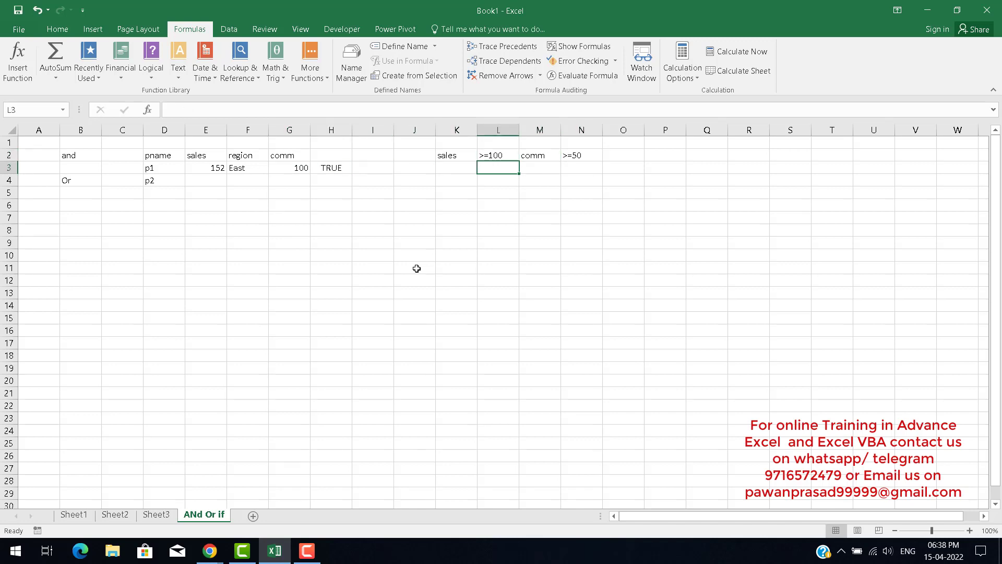
{"action": "key", "text": "Left"}
{"action": "key", "text": "Left"}
{"action": "key", "text": "Left"}
{"action": "key", "text": "Left"}
{"action": "key", "text": "Left"}
{"action": "key", "text": "Left"}
{"action": "key", "text": "Left"}
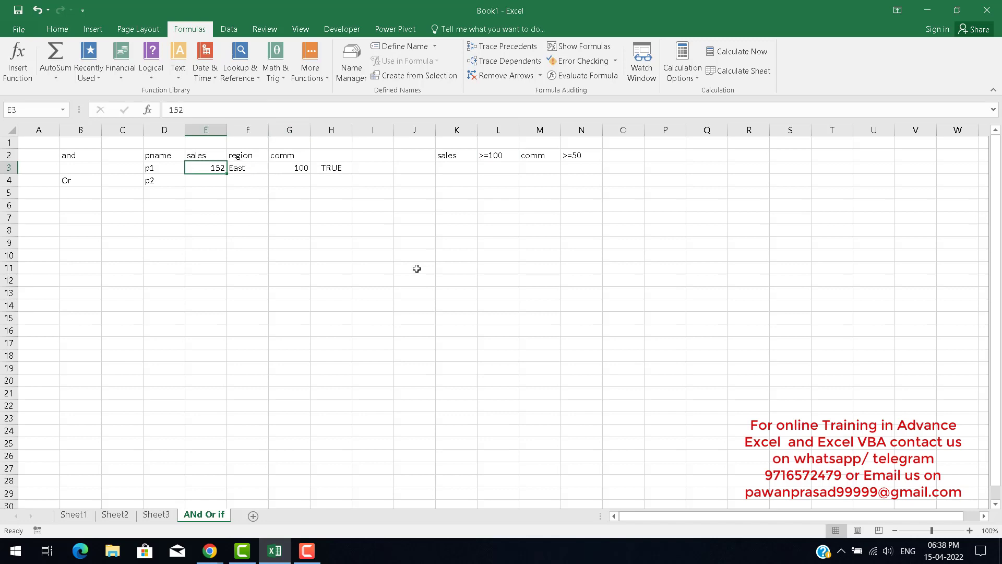
Change the p1 comm value in G3 to 30.
{"action": "key", "text": "Right"}
{"action": "key", "text": "Right"}
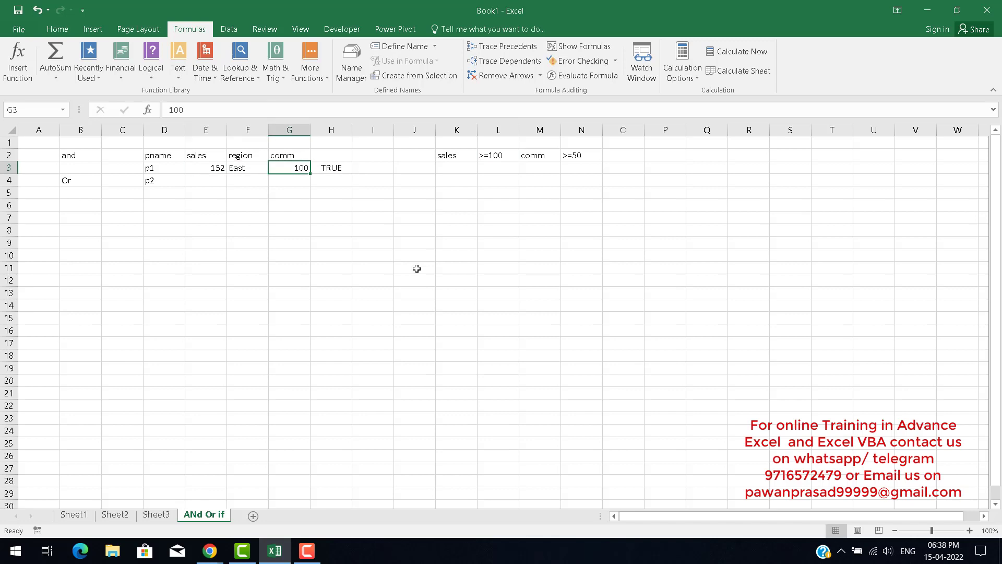
{"action": "type", "text": "30"}
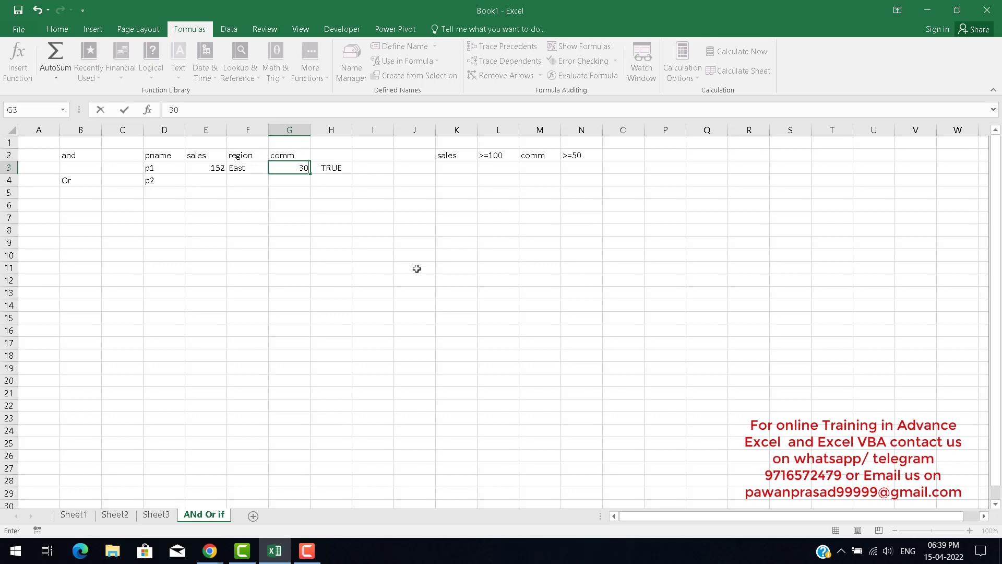
{"action": "key", "text": "ctrl+Return"}
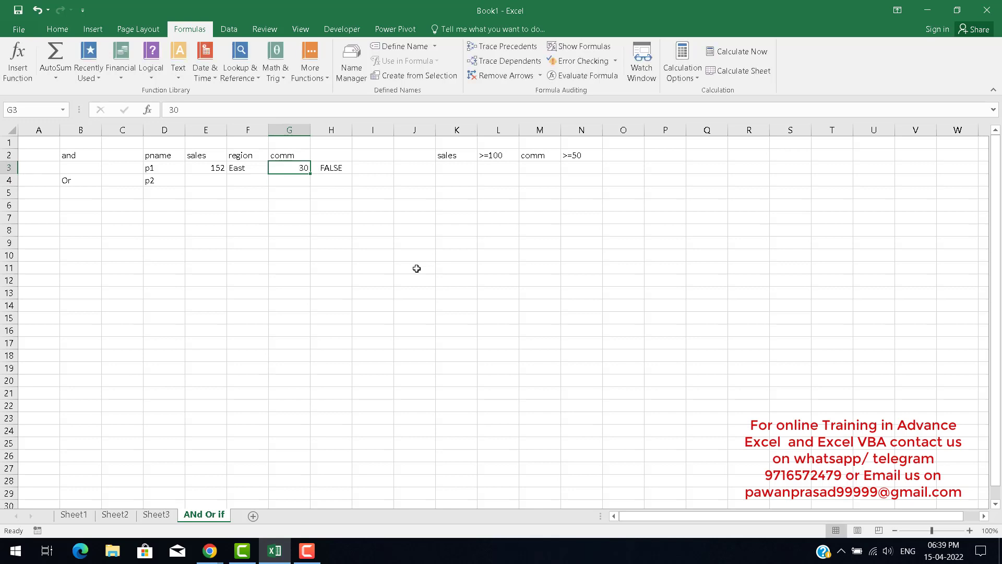
Change the p1 sales value in E3 to 50.
{"action": "key", "text": "Right"}
{"action": "key", "text": "Left"}
{"action": "key", "text": "Left"}
{"action": "key", "text": "Left"}
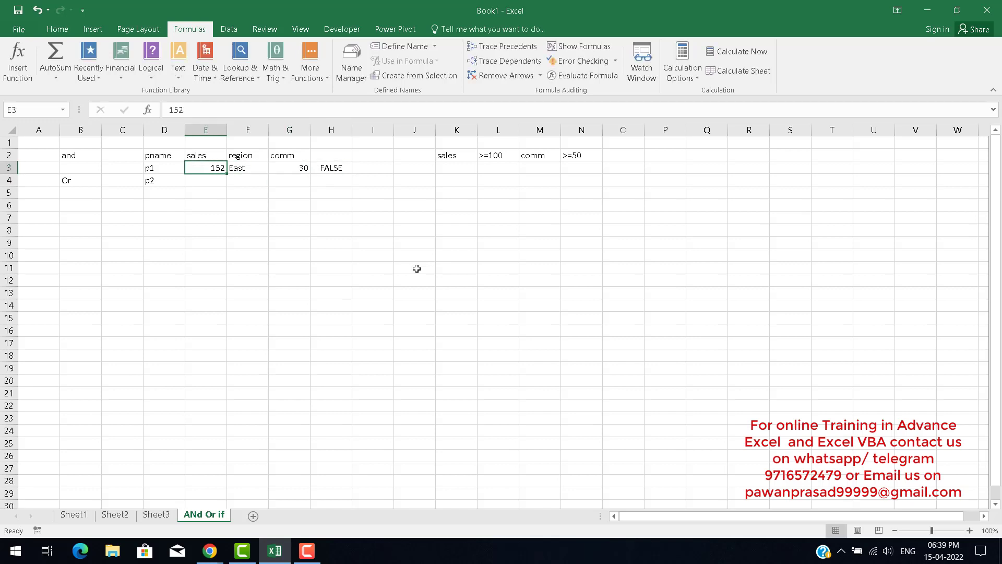
{"action": "type", "text": "50"}
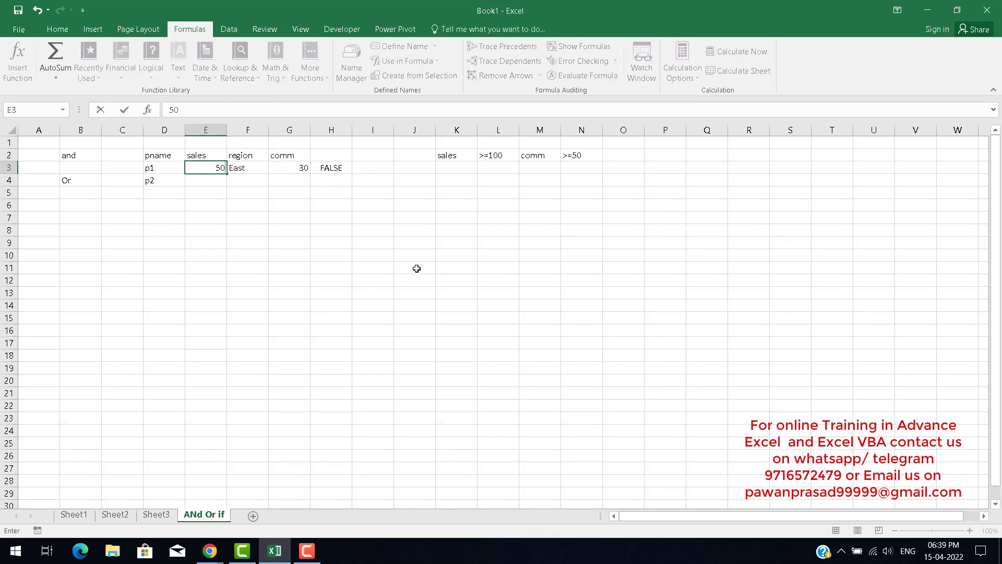
{"action": "key", "text": "ctrl+Return"}
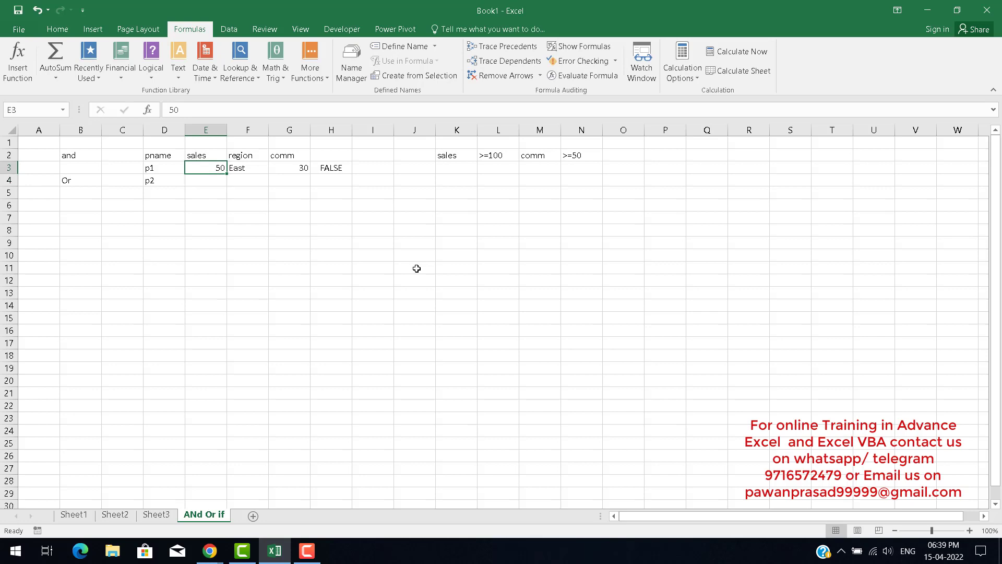
Move across the result cell and criteria cells in rows 2 and 3 to review them.
{"action": "key", "text": "Right"}
{"action": "key", "text": "Right"}
{"action": "key", "text": "Right"}
{"action": "key", "text": "Right"}
{"action": "key", "text": "Right"}
{"action": "key", "text": "Right"}
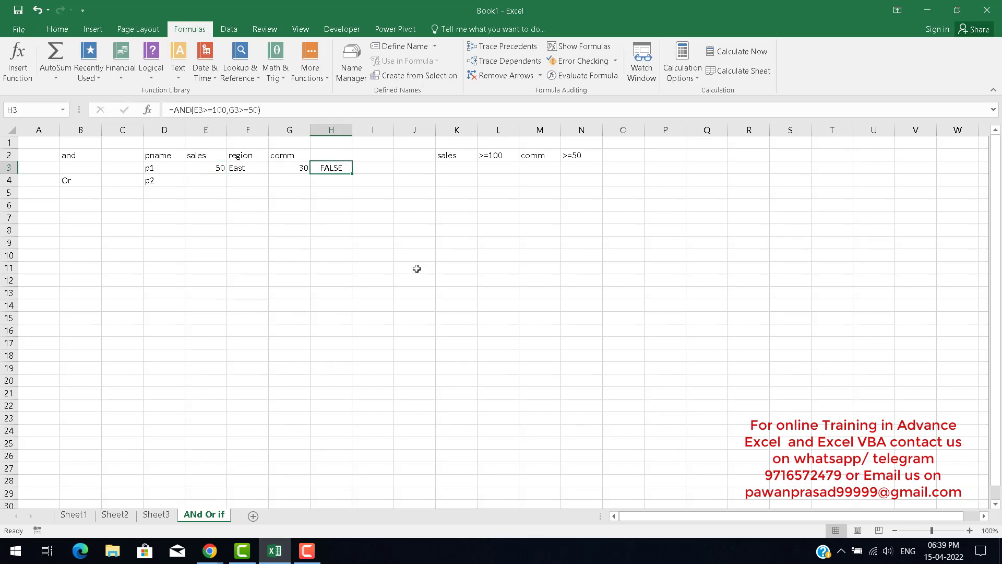
{"action": "key", "text": "Up"}
{"action": "key", "text": "Right"}
{"action": "key", "text": "Right"}
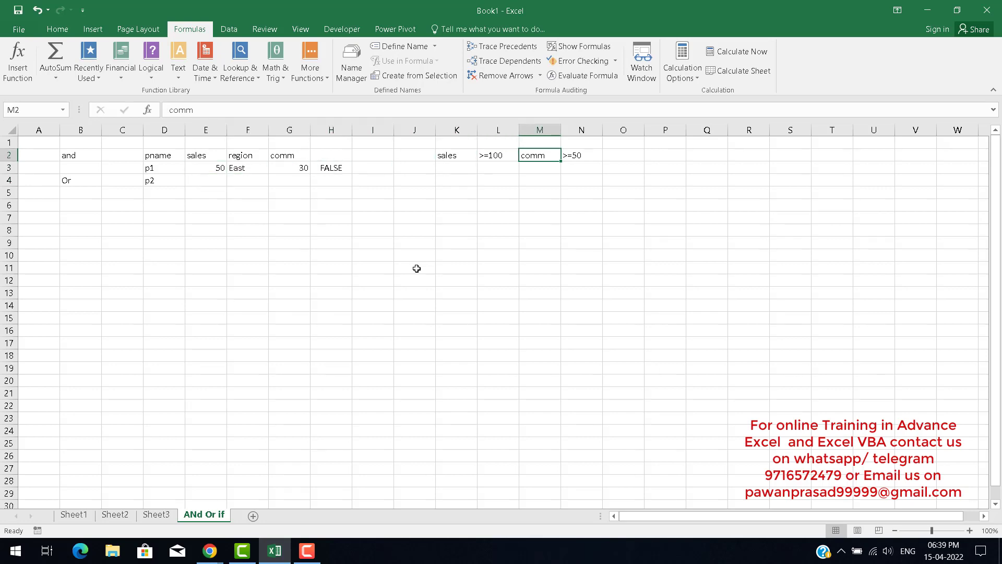
{"action": "key", "text": "Right"}
{"action": "key", "text": "Left"}
{"action": "key", "text": "Left"}
{"action": "key", "text": "Left"}
Open the AND formula in H3 for editing and highlight its first condition to examine it, without changes.
{"action": "key", "text": "Left"}
{"action": "key", "text": "Left"}
{"action": "key", "text": "Left"}
{"action": "key", "text": "Down"}
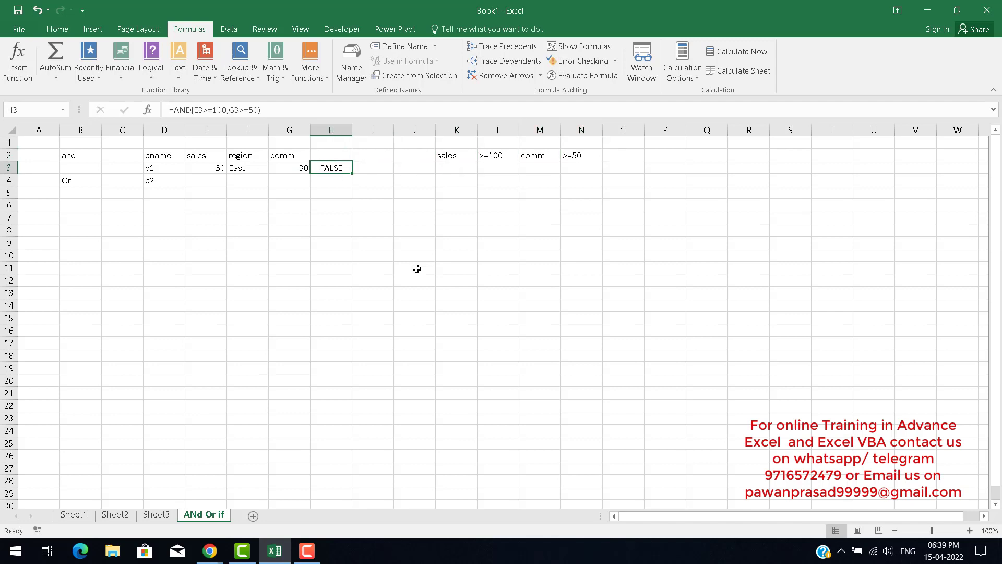
{"action": "key", "text": "F2"}
{"action": "key", "text": "Left"}
{"action": "key", "text": "Left"}
{"action": "key", "text": "Left"}
{"action": "key", "text": "Left"}
{"action": "key", "text": "Left"}
{"action": "key", "text": "Left"}
{"action": "key", "text": "Left"}
{"action": "key", "text": "Left"}
{"action": "key", "text": "Left"}
{"action": "key", "text": "Left"}
{"action": "key", "text": "Left"}
{"action": "key", "text": "Left"}
{"action": "key", "text": "Left"}
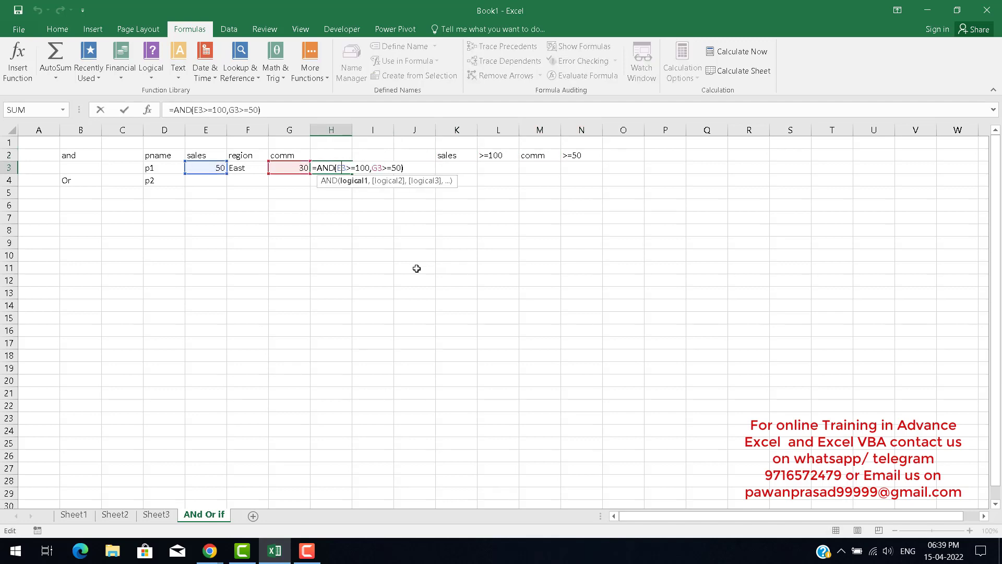
{"action": "key", "text": "Left"}
{"action": "key", "text": "Left"}
{"action": "key", "text": "Left"}
{"action": "key", "text": "Left"}
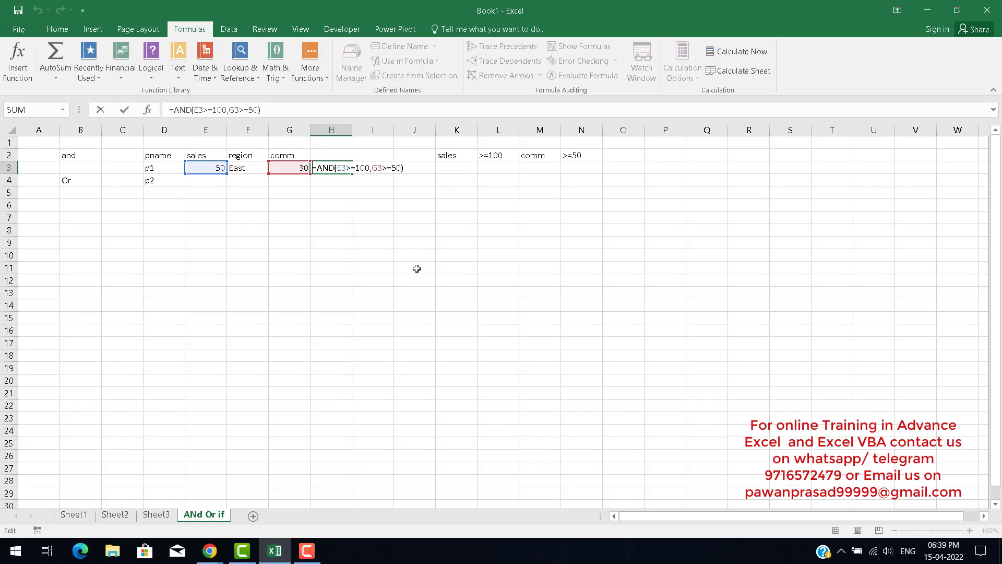
{"action": "key", "text": "Right"}
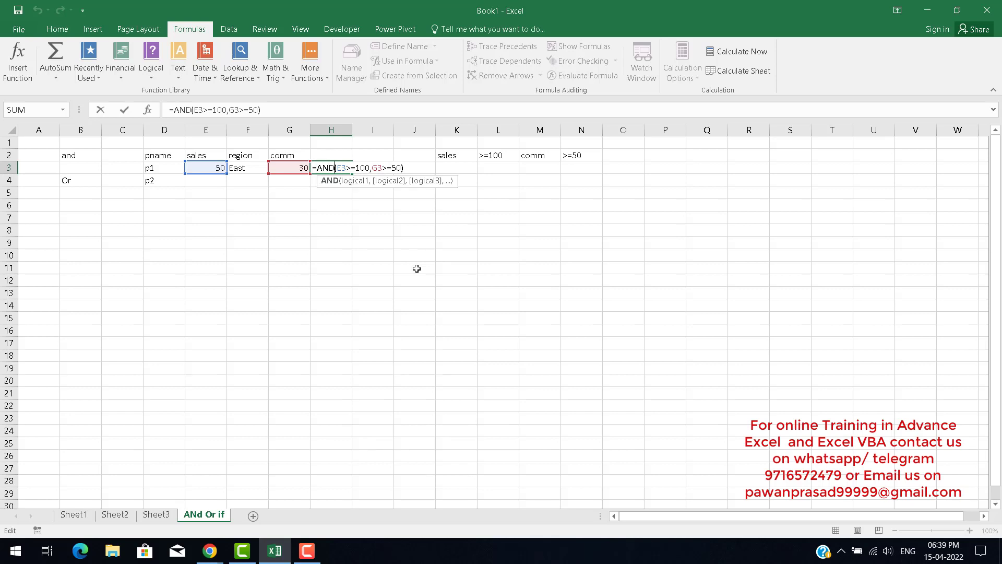
{"action": "key", "text": "shift+Right"}
{"action": "key", "text": "shift+Right"}
{"action": "key", "text": "shift+Right"}
{"action": "key", "text": "shift+Right"}
{"action": "key", "text": "shift+Right"}
{"action": "key", "text": "shift+Right"}
{"action": "key", "text": "shift+Right"}
{"action": "key", "text": "shift+Right"}
{"action": "key", "text": "shift+Right"}
{"action": "key", "text": "shift+Right"}
{"action": "key", "text": "shift+Right"}
{"action": "key", "text": "shift+Right"}
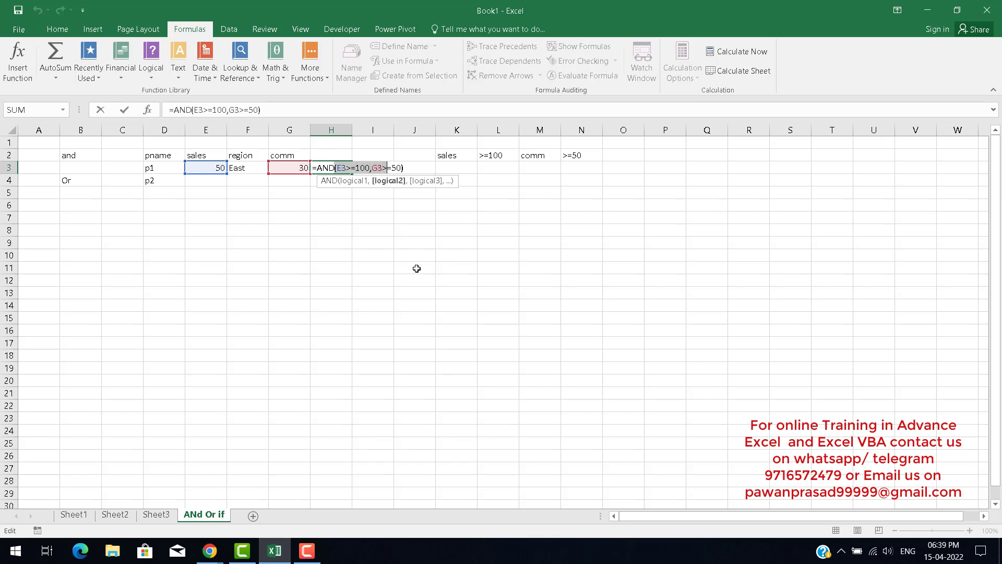
{"action": "key", "text": "shift+Right"}
{"action": "key", "text": "shift+Right"}
{"action": "key", "text": "shift+Right"}
{"action": "key", "text": "Return"}
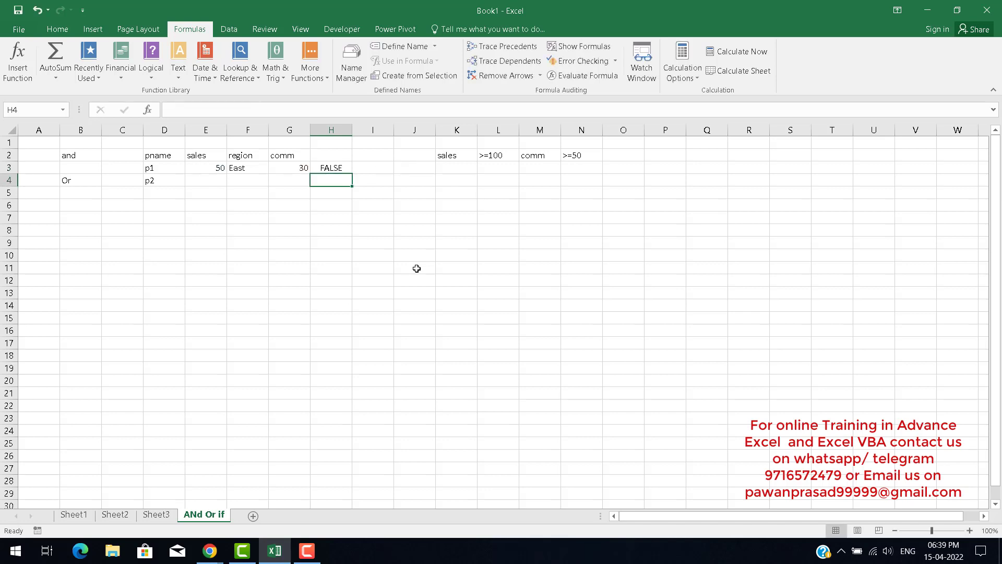
Enter the header result in I2.
{"action": "key", "text": "Up"}
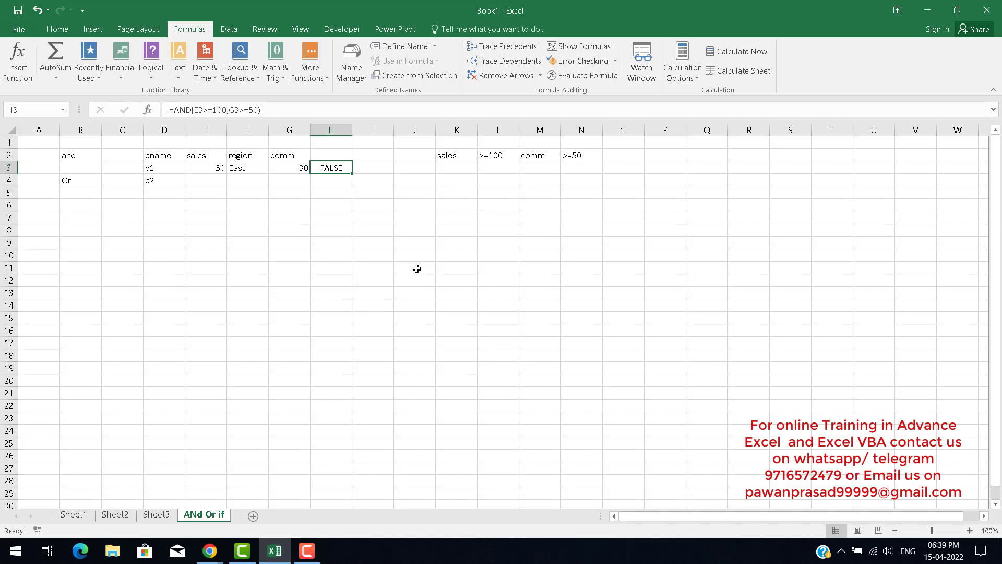
{"action": "key", "text": "Up"}
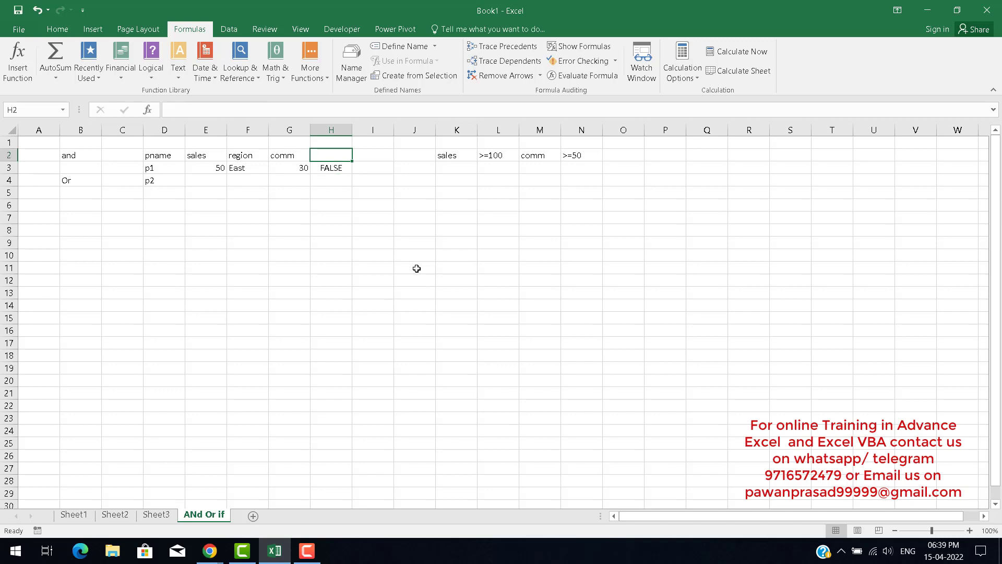
{"action": "key", "text": "Down"}
{"action": "key", "text": "Right"}
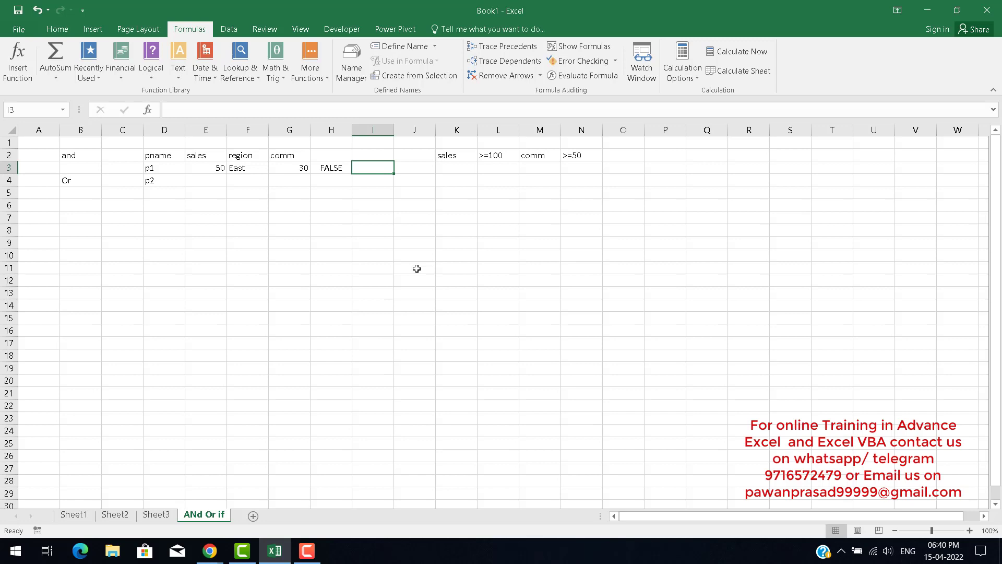
{"action": "key", "text": "Up"}
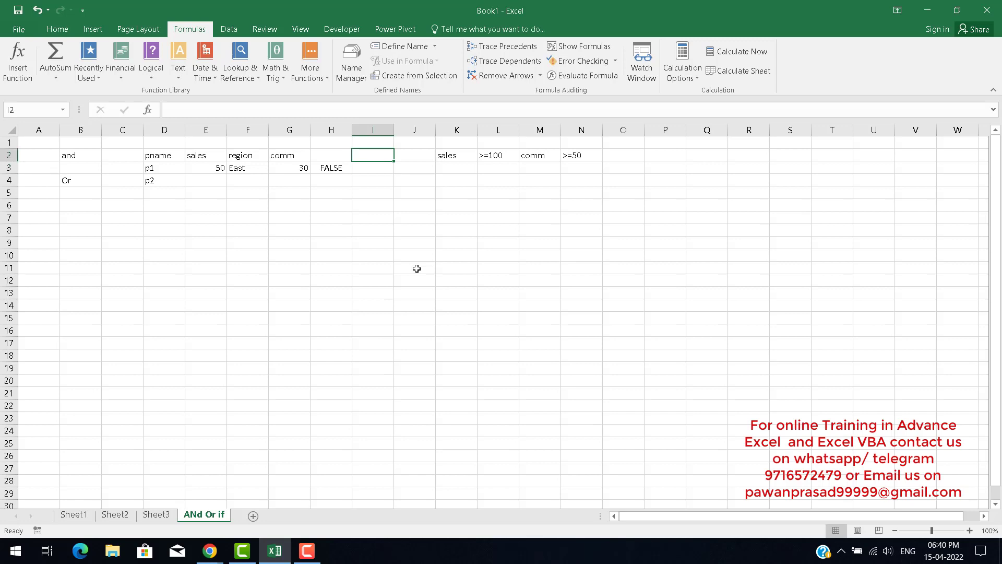
{"action": "type", "text": "result"}
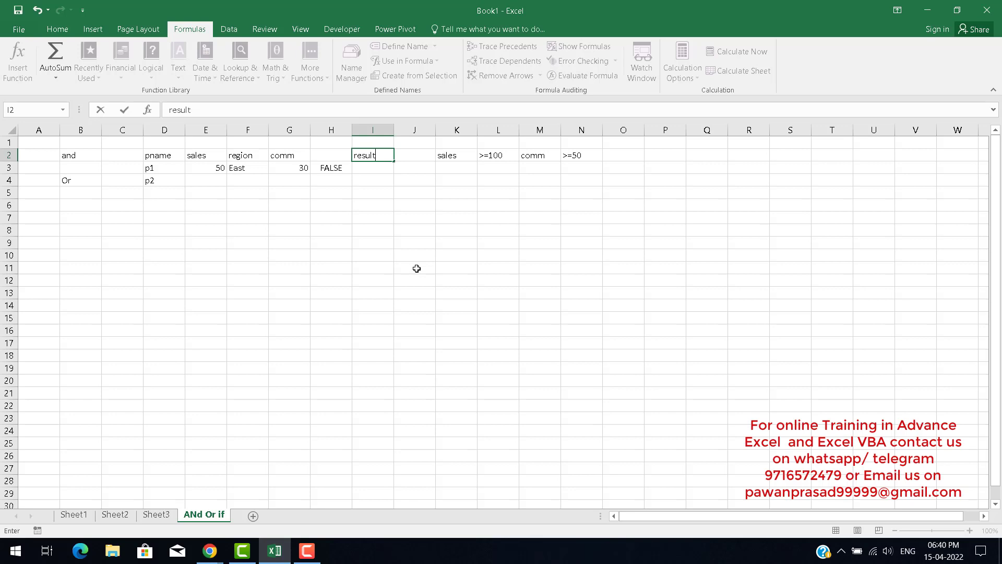
{"action": "key", "text": "Return"}
Write an IF formula in I3 that returns "ok" when H3 is true and "not ok" otherwise.
{"action": "type", "text": "="}
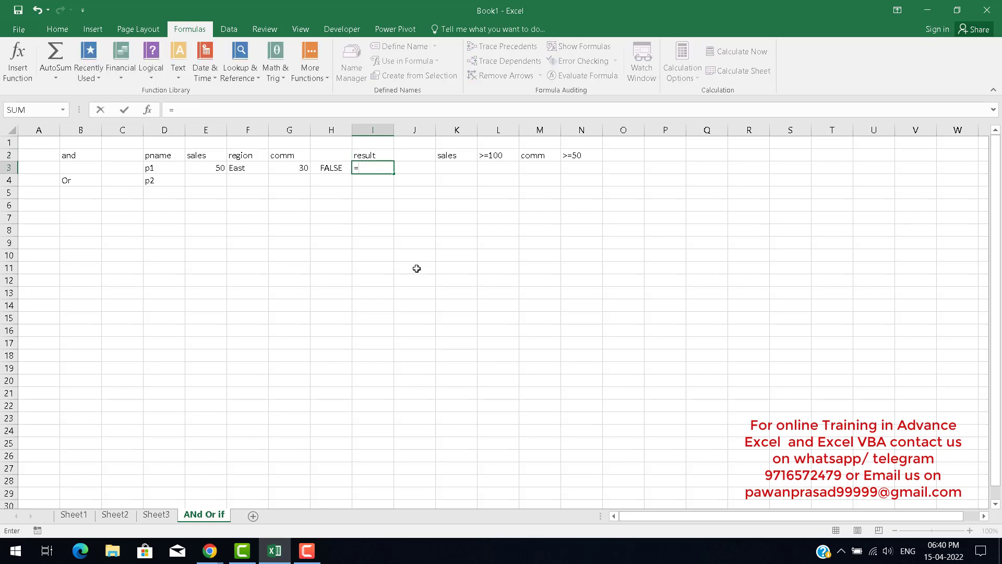
{"action": "type", "text": "if"}
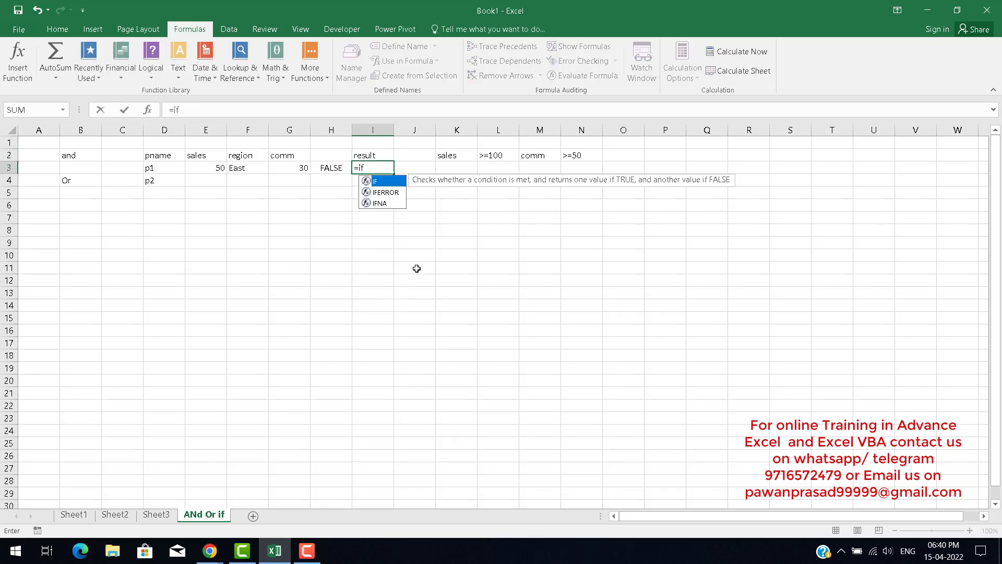
{"action": "key", "text": "Tab"}
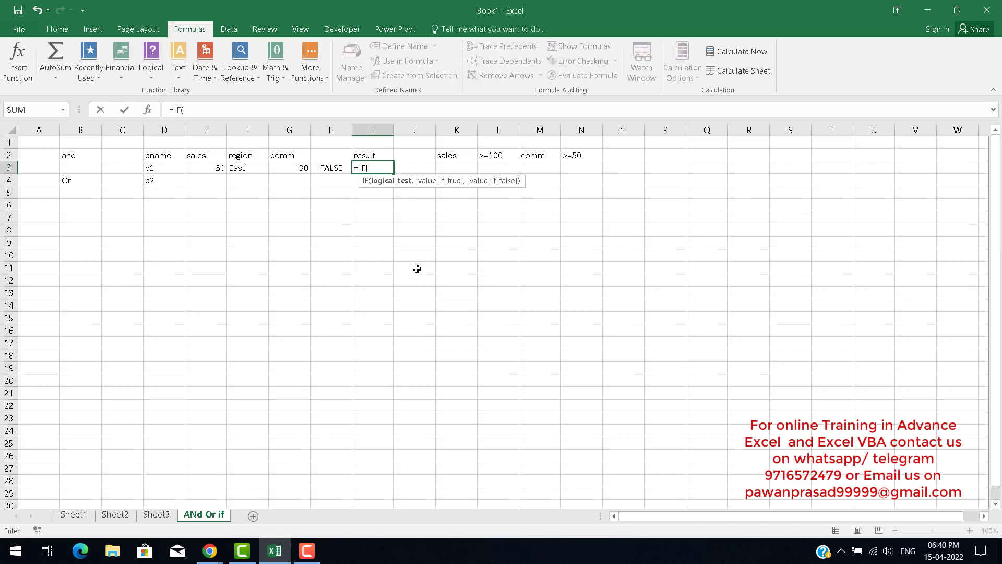
{"action": "key", "text": "Left"}
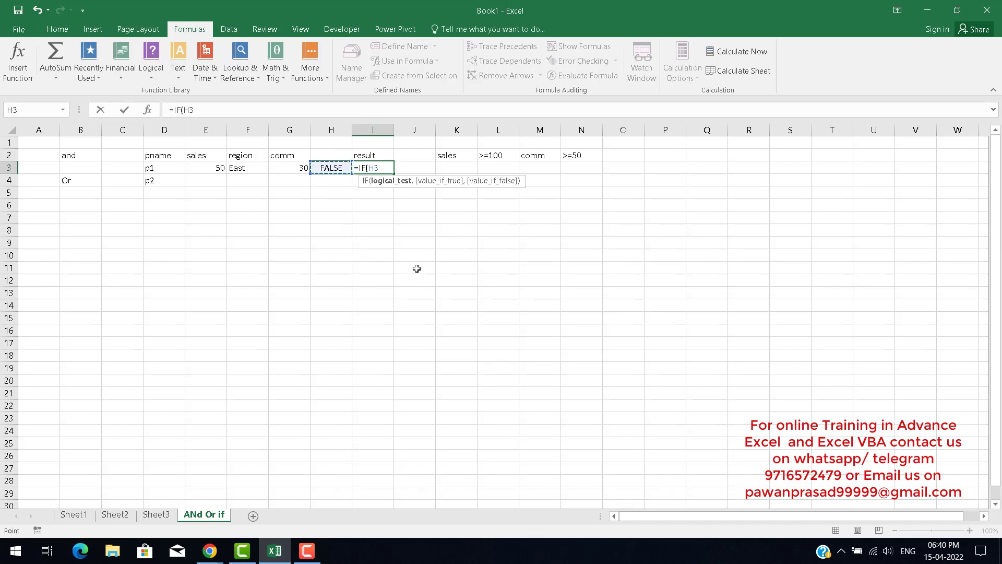
{"action": "type", "text": ","}
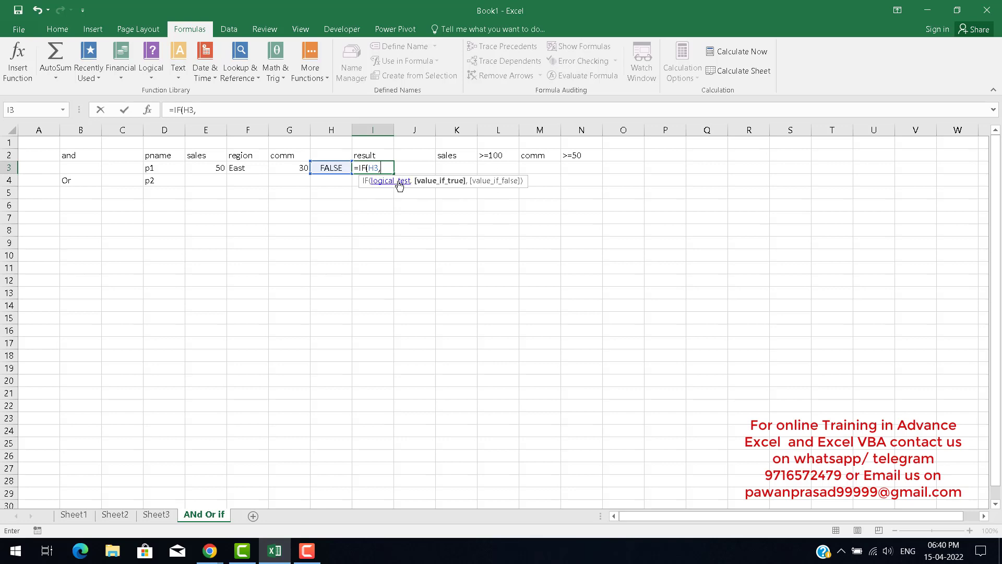
{"action": "type", "text": "\"ok\",\"niot"}
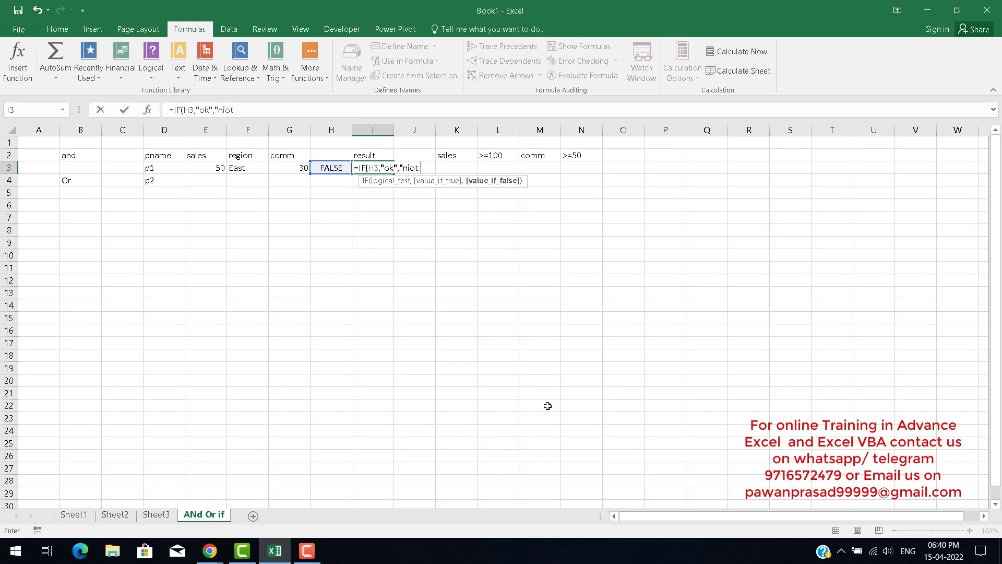
{"action": "key", "text": "BackSpace"}
{"action": "key", "text": "BackSpace"}
{"action": "key", "text": "BackSpace"}
{"action": "type", "text": "ot k"}
{"action": "type", "text": "ok"}
{"action": "type", "text": "\""}
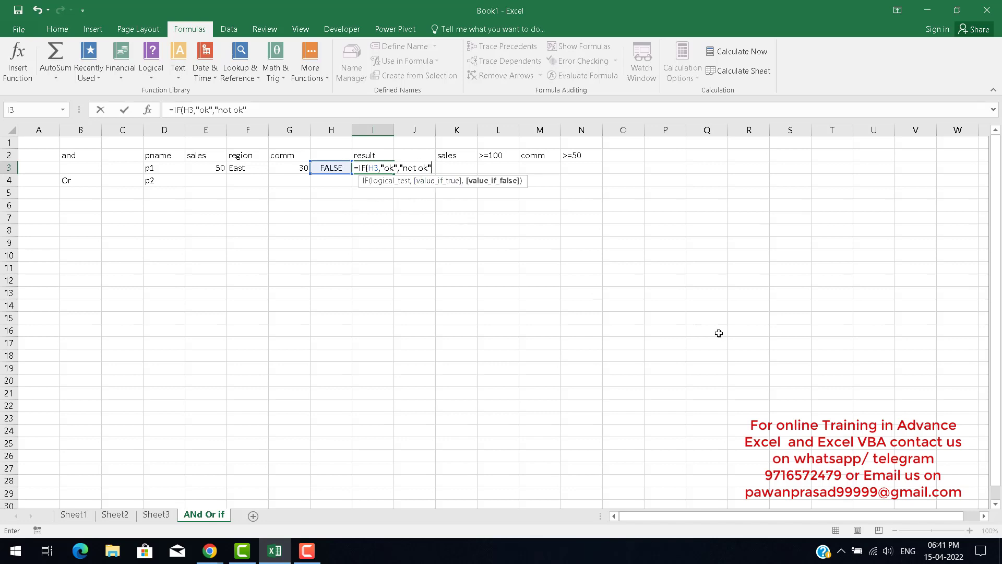
Confirm the formula =IF(H3,"ok","not ok") in cell I3.
{"action": "key", "text": "ctrl+Return"}
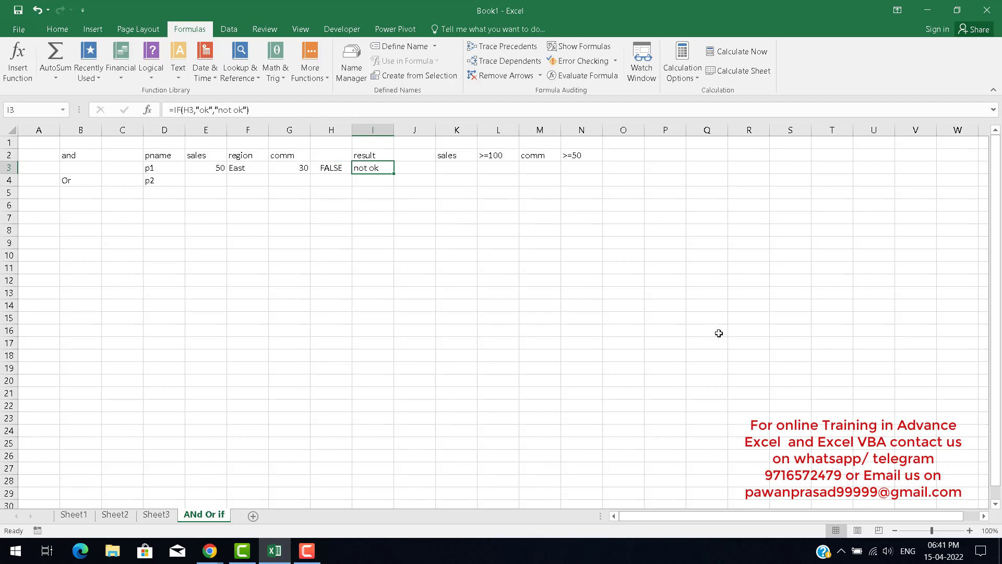
Change p1's sales to 150 and commission to 50 in row 3.
{"action": "key", "text": "Left"}
{"action": "key", "text": "Left"}
{"action": "key", "text": "Left"}
{"action": "key", "text": "Left"}
{"action": "type", "text": "150"}
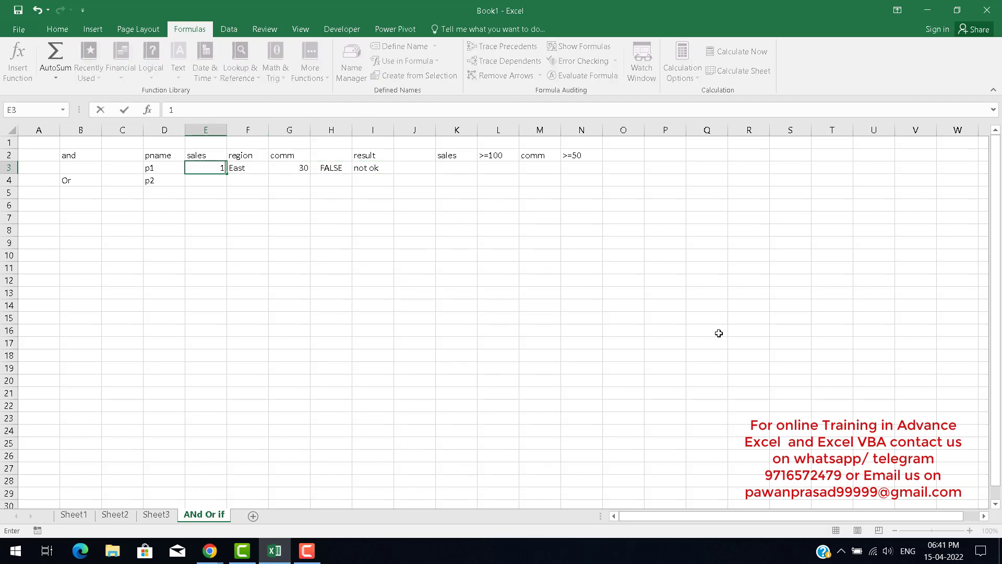
{"action": "key", "text": "Right"}
{"action": "key", "text": "Right"}
{"action": "type", "text": "50"}
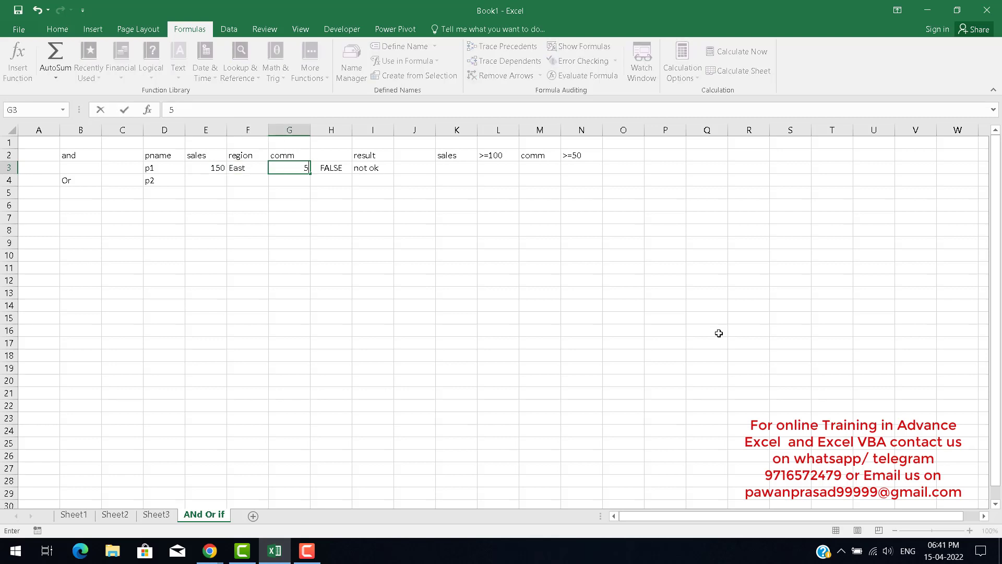
{"action": "key", "text": "Right"}
{"action": "key", "text": "Down"}
{"action": "key", "text": "Up"}
{"action": "key", "text": "Right"}
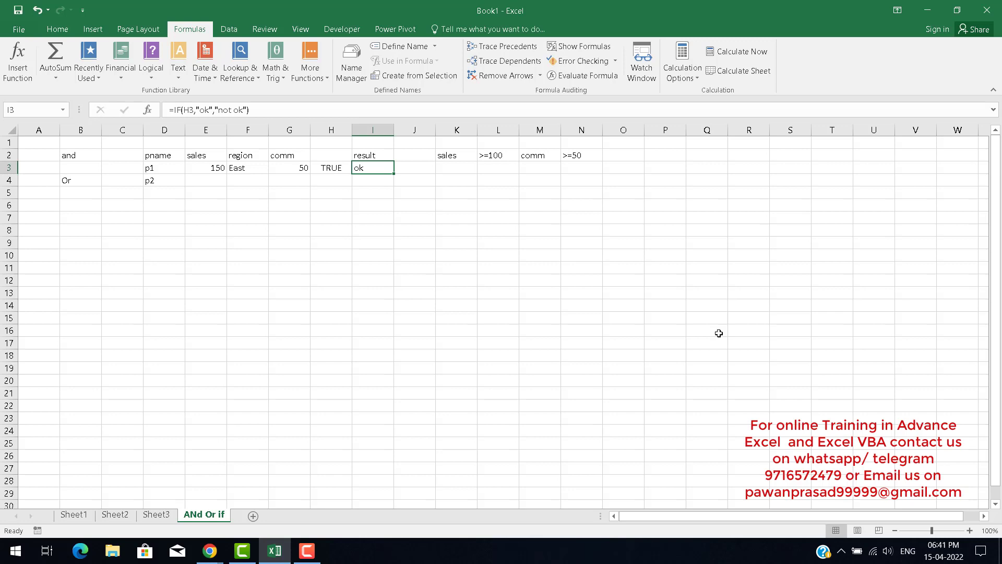
Inspect the formulas in I3 and H3 and the cells they reference.
{"action": "key", "text": "F2"}
{"action": "key", "text": "Left"}
{"action": "key", "text": "Left"}
{"action": "key", "text": "Left"}
{"action": "key", "text": "Left"}
{"action": "key", "text": "Left"}
{"action": "key", "text": "Left"}
{"action": "key", "text": "Left"}
{"action": "key", "text": "Left"}
{"action": "key", "text": "Left"}
{"action": "key", "text": "Left"}
{"action": "key", "text": "Left"}
{"action": "key", "text": "Left"}
{"action": "key", "text": "Left"}
{"action": "key", "text": "Left"}
{"action": "key", "text": "Left"}
{"action": "key", "text": "Left"}
{"action": "key", "text": "Left"}
{"action": "key", "text": "Left"}
{"action": "key", "text": "Left"}
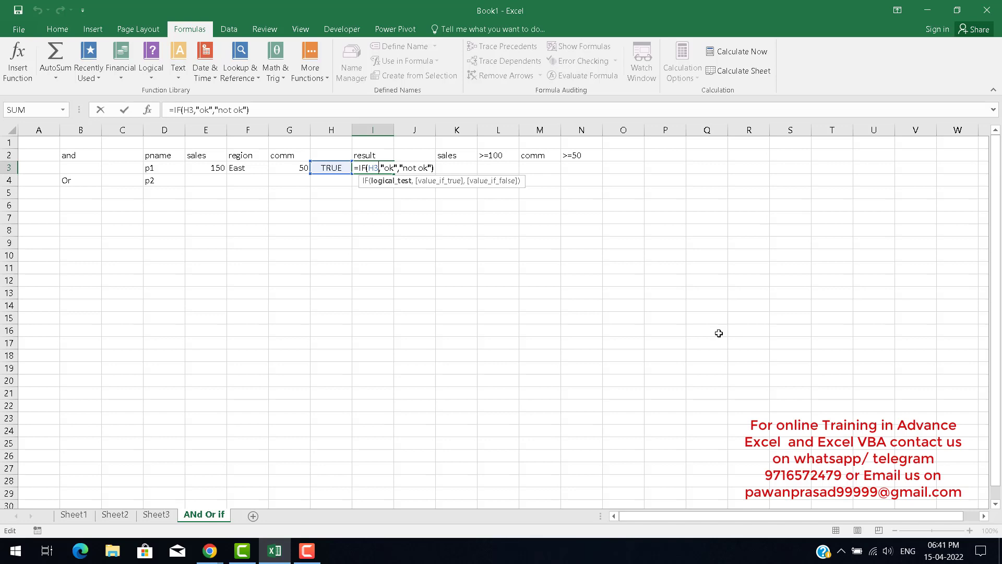
{"action": "key", "text": "shift+Left"}
{"action": "key", "text": "shift+Left"}
{"action": "key", "text": "ctrl+Return"}
{"action": "key", "text": "Left"}
{"action": "key", "text": "Left"}
{"action": "key", "text": "Right"}
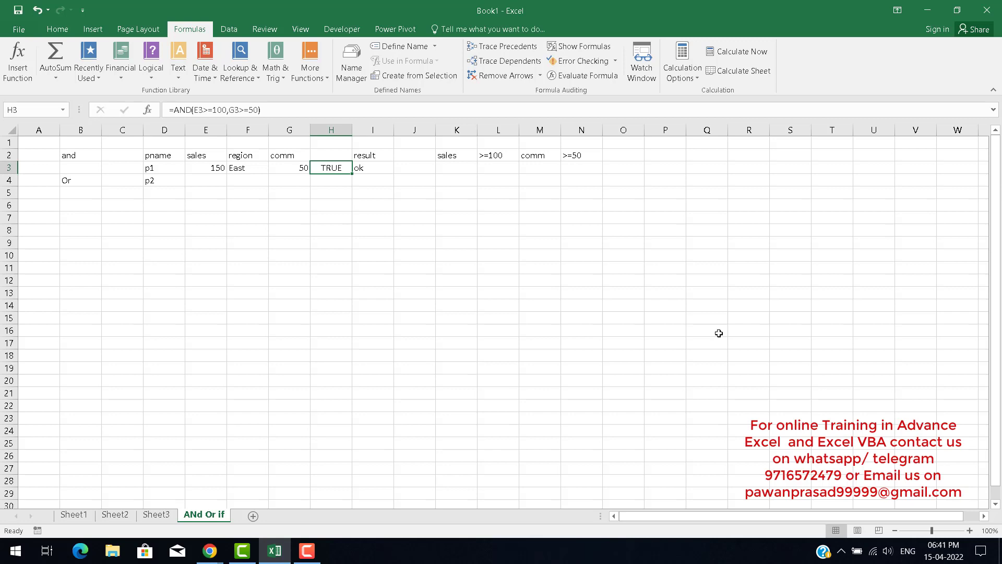
{"action": "key", "text": "Right"}
{"action": "key", "text": "Right"}
{"action": "key", "text": "Left"}
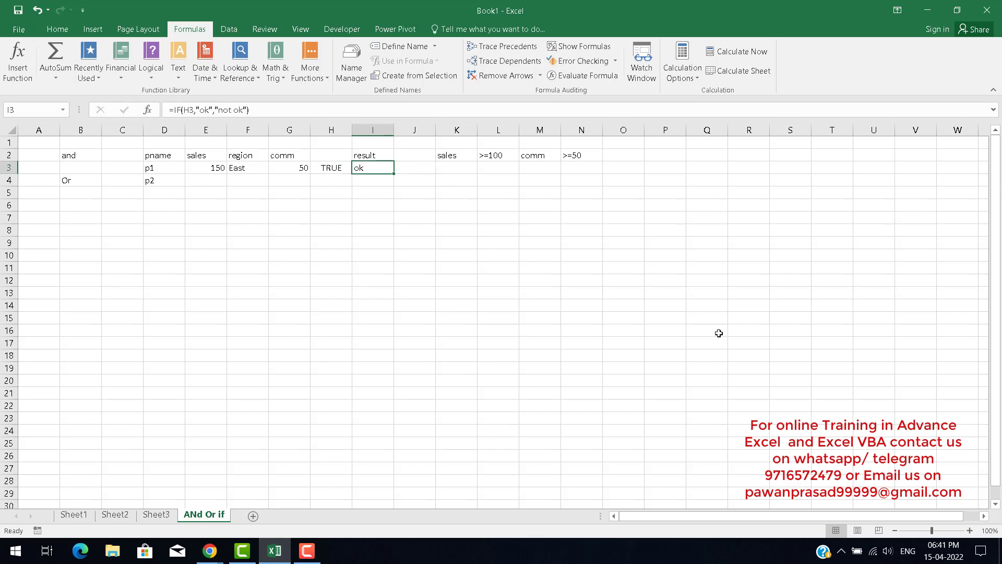
Start a formula in I5 nesting AND(E3>=100,G3>=50) inside IF as the logical test.
{"action": "key", "text": "Down"}
{"action": "key", "text": "Down"}
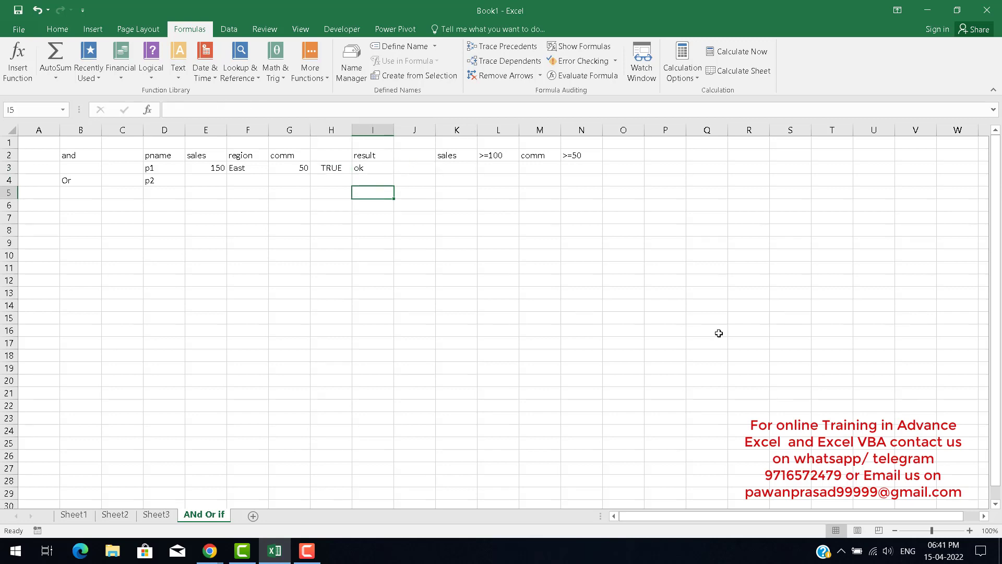
{"action": "type", "text": "=if"}
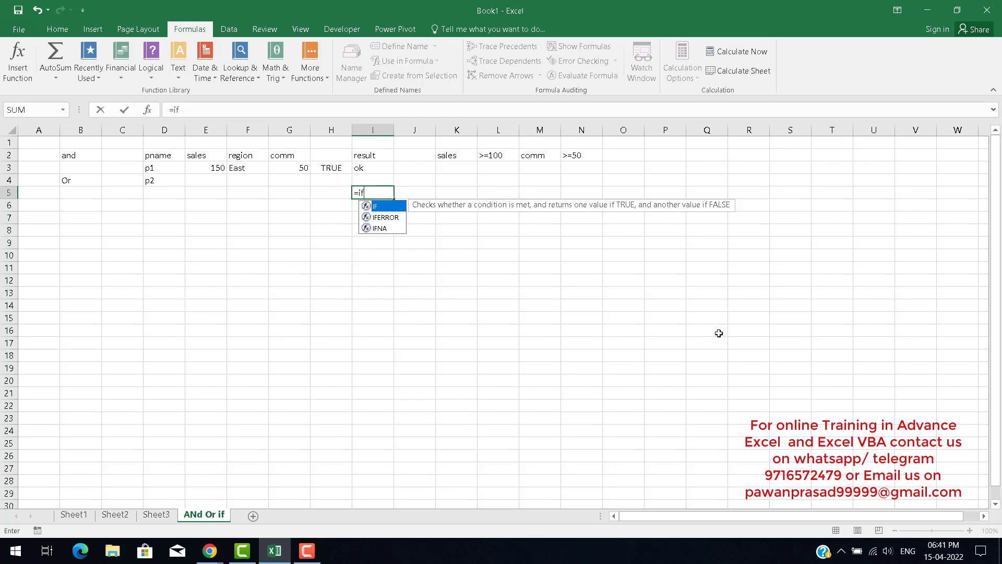
{"action": "key", "text": "Tab"}
{"action": "type", "text": "an"}
{"action": "key", "text": "Tab"}
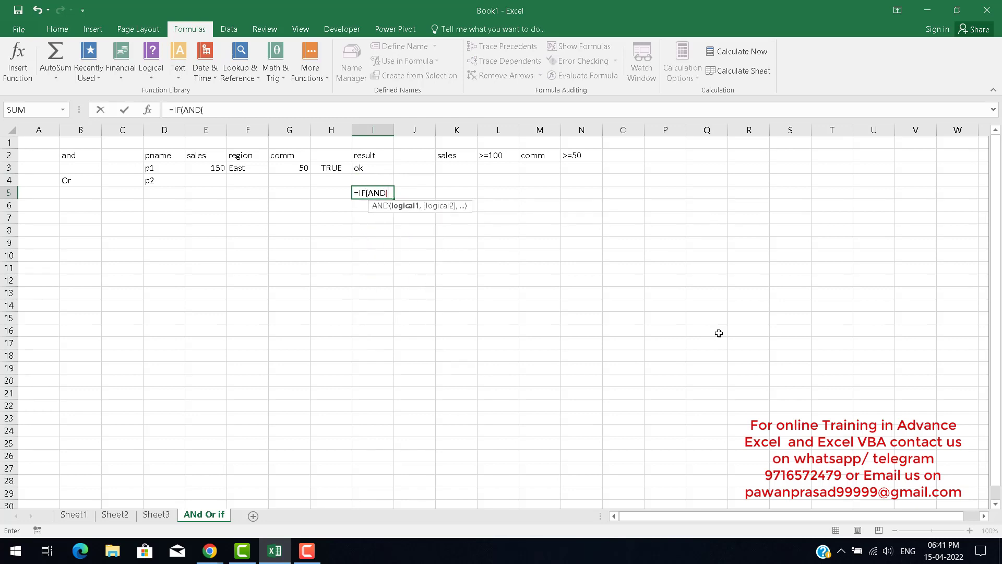
{"action": "key", "text": "Left"}
{"action": "key", "text": "Left"}
{"action": "key", "text": "Left"}
{"action": "key", "text": "Left"}
{"action": "key", "text": "Left"}
{"action": "key", "text": "Up"}
{"action": "key", "text": "Up"}
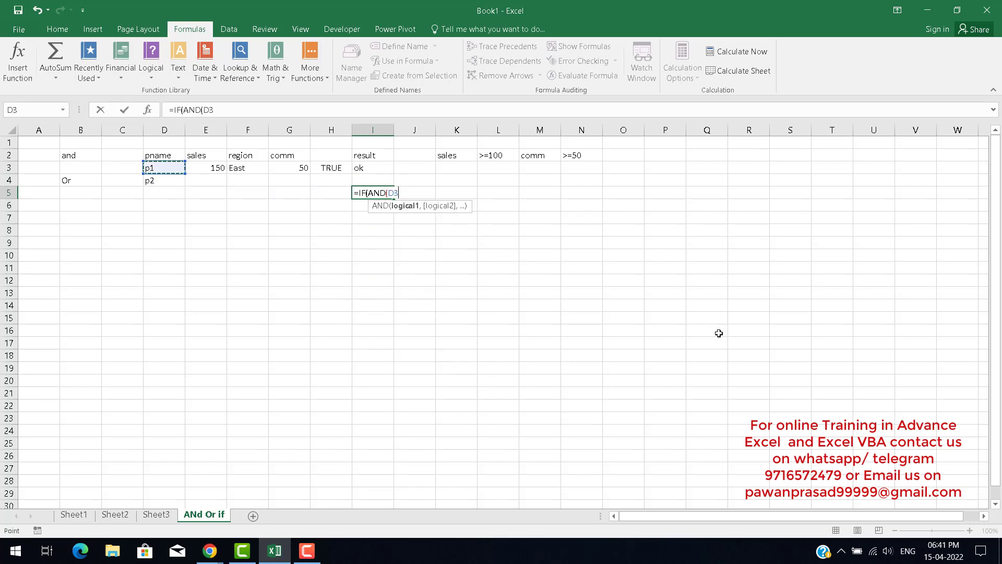
{"action": "key", "text": "Right"}
{"action": "type", "text": ">=150"}
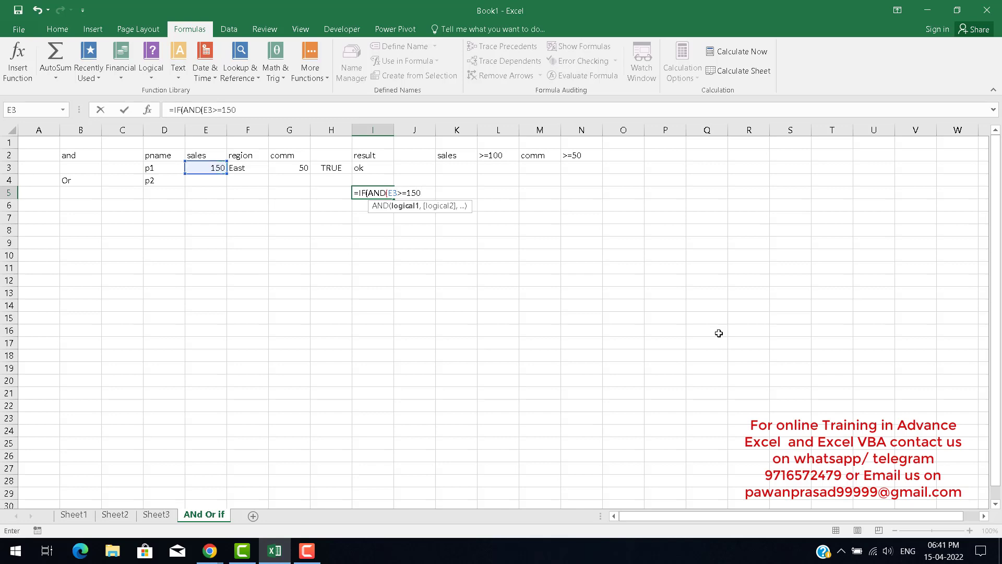
{"action": "key", "text": "BackSpace"}
{"action": "key", "text": "BackSpace"}
{"action": "type", "text": "00,"}
{"action": "key", "text": "Left"}
{"action": "key", "text": "Left"}
{"action": "key", "text": "Left"}
{"action": "key", "text": "Up"}
{"action": "key", "text": "Right"}
{"action": "key", "text": "Up"}
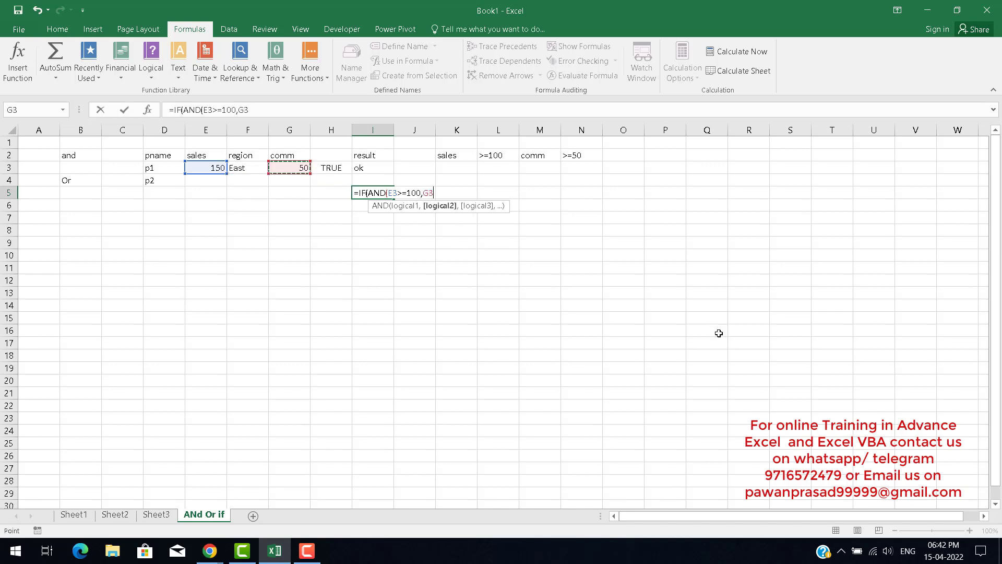
{"action": "type", "text": ">=50"}
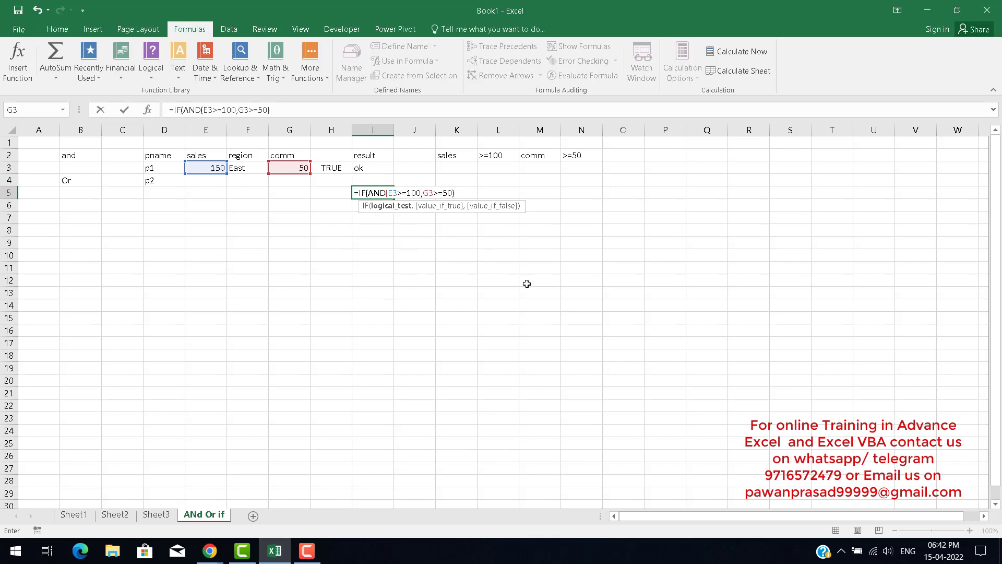
Complete the I5 formula with results "ok" and "not ok" and accept the suggested correction.
{"action": "key", "text": "BackSpace"}
{"action": "type", "text": ",\""}
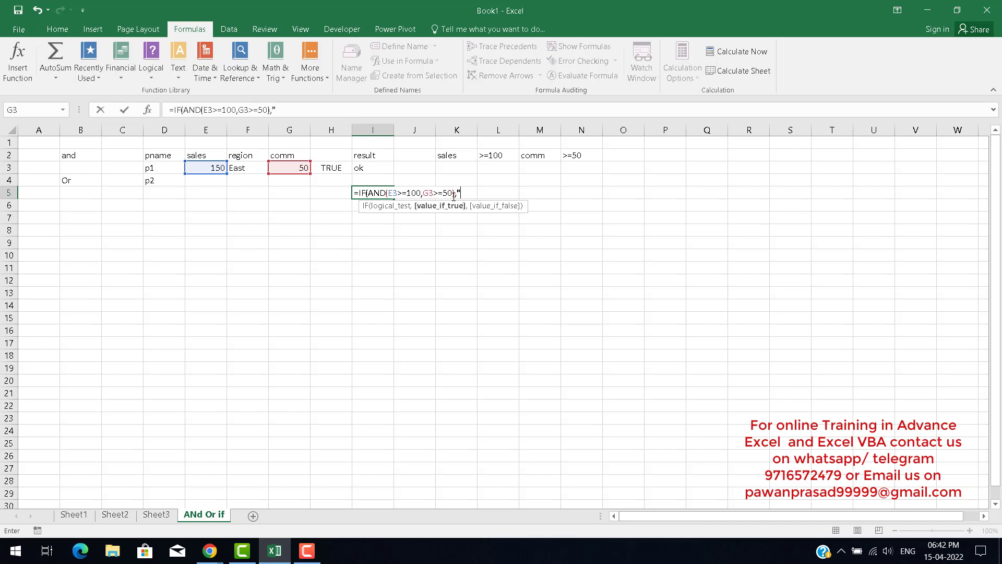
{"action": "type", "text": "ok\","}
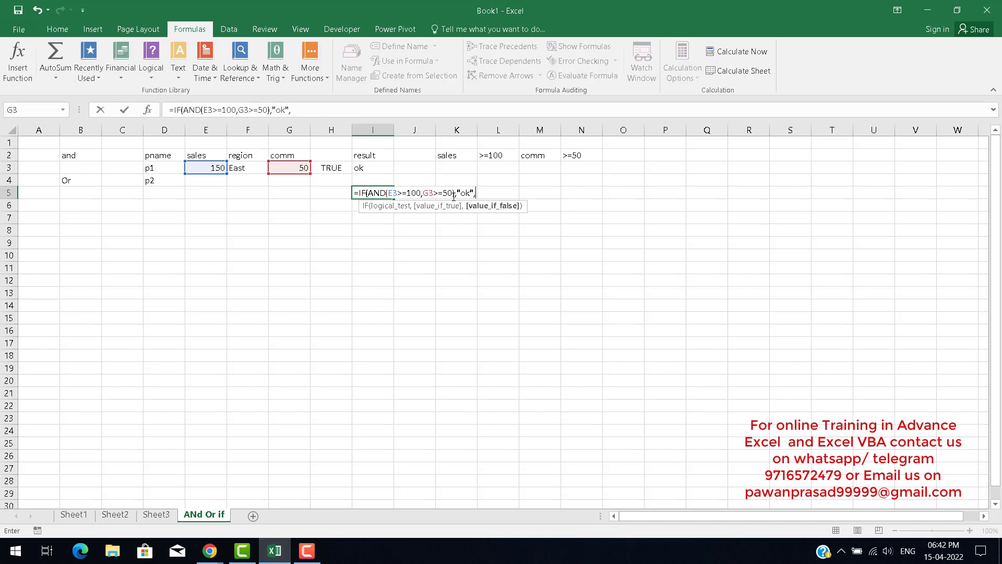
{"action": "type", "text": "\"not ok\""}
{"action": "key", "text": "Return"}
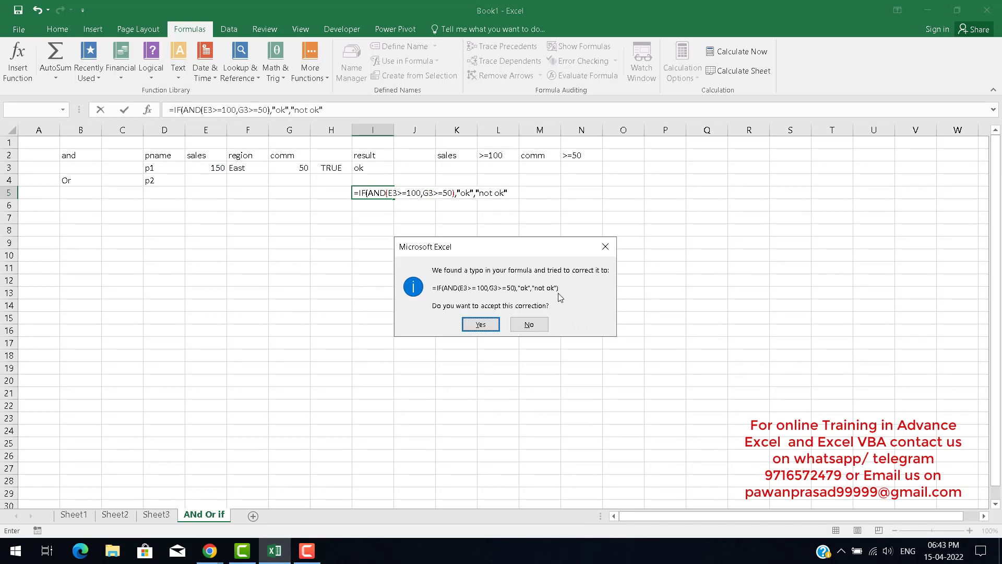
{"action": "left_click", "coordinate": [480, 324]}
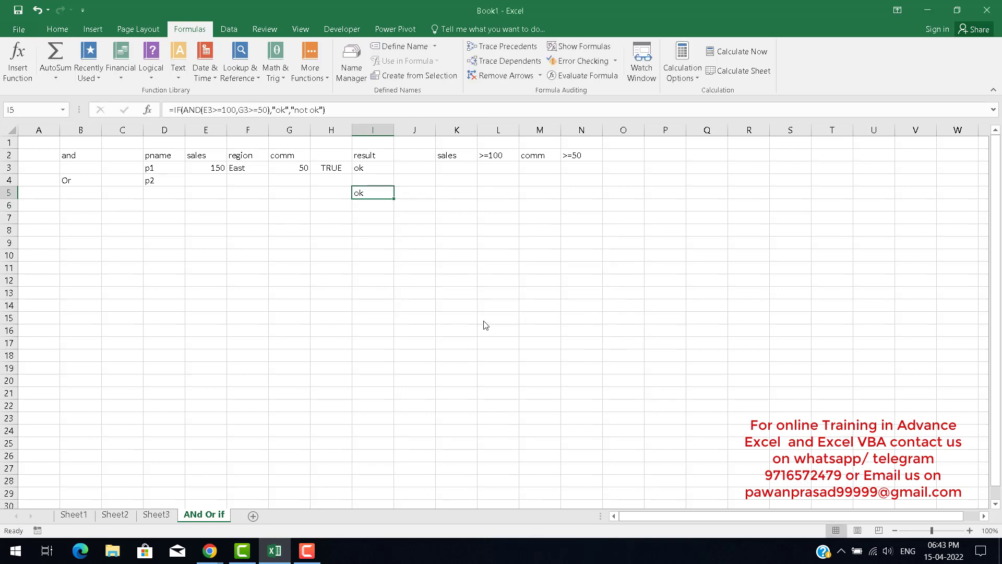
Retype the closing parenthesis of the formula in I5.
{"action": "key", "text": "F2"}
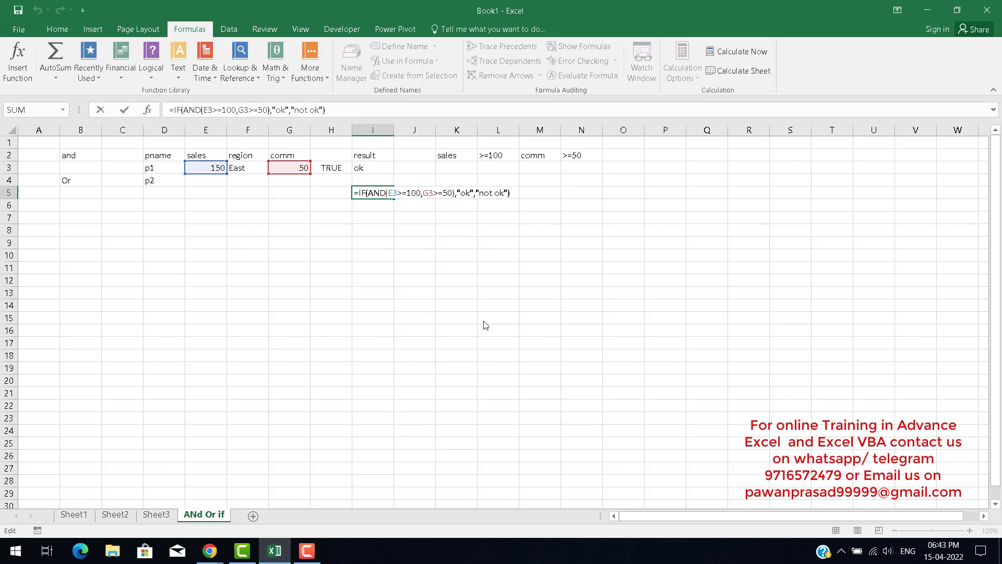
{"action": "key", "text": "BackSpace"}
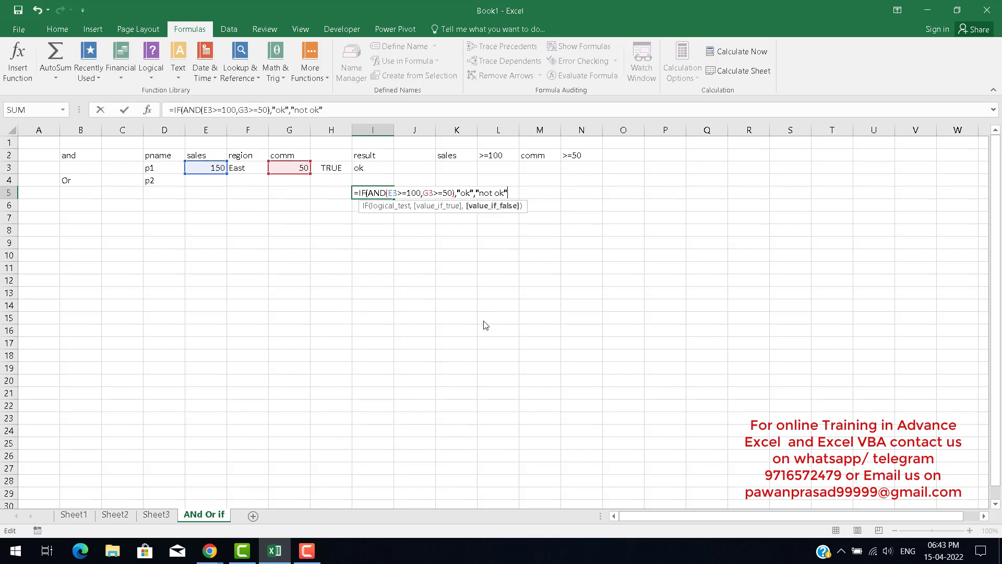
{"action": "type", "text": ")"}
{"action": "key", "text": "ctrl+Return"}
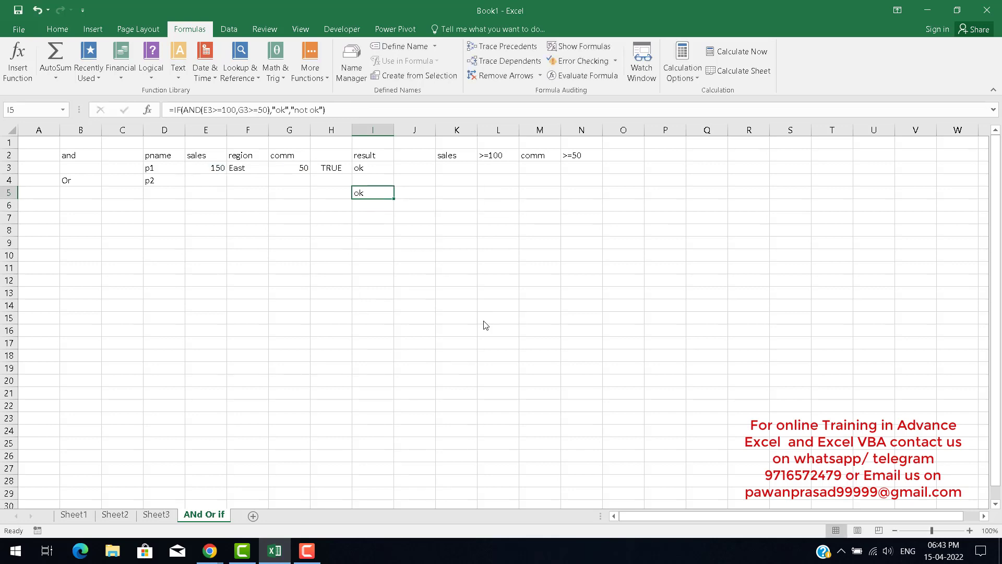
Compare the results in I3 and I5.
{"action": "key", "text": "Up"}
{"action": "key", "text": "Up"}
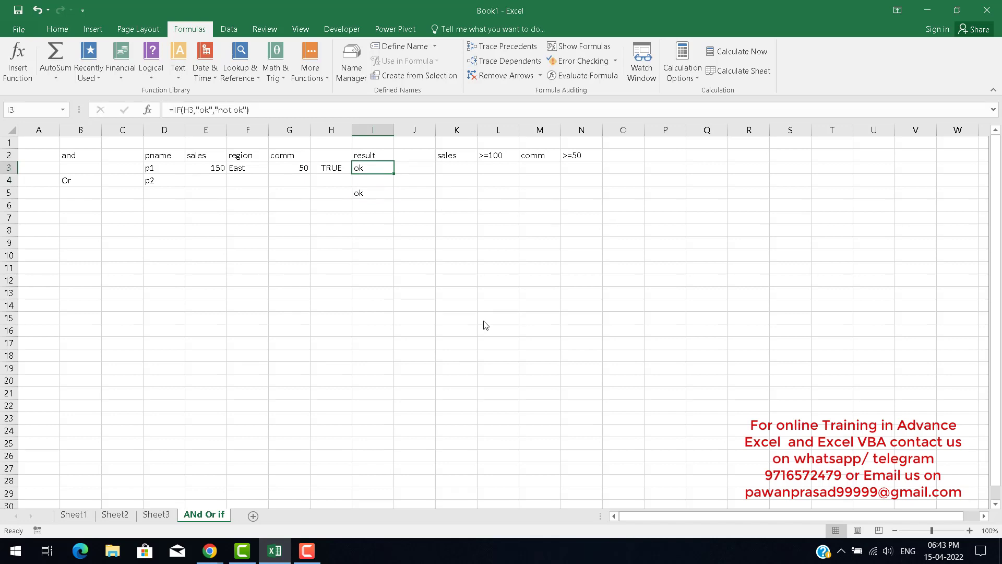
{"action": "key", "text": "Down"}
{"action": "key", "text": "Down"}
{"action": "key", "text": "Up"}
{"action": "key", "text": "Up"}
{"action": "key", "text": "Down"}
{"action": "key", "text": "Down"}
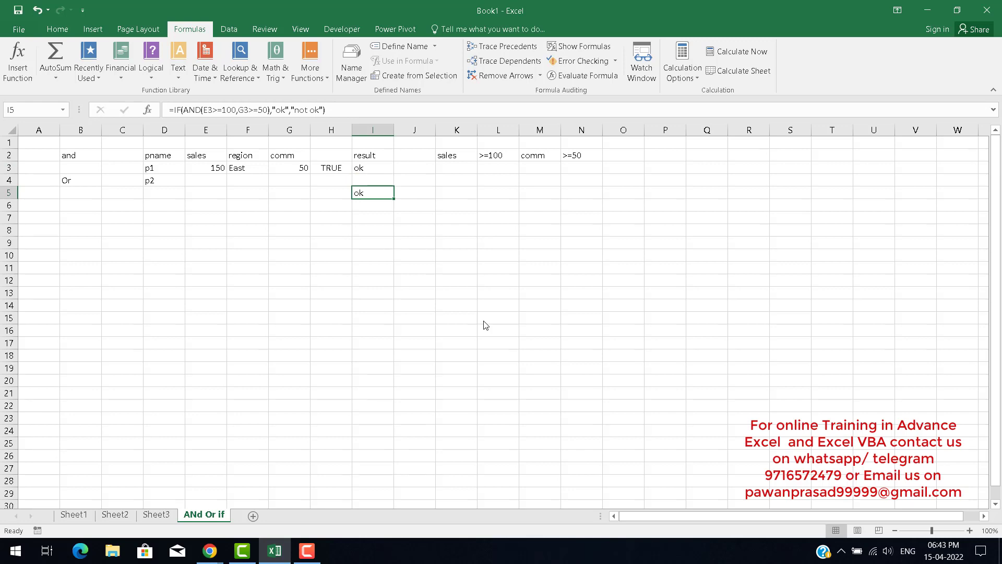
{"action": "key", "text": "Up"}
{"action": "key", "text": "Up"}
{"action": "key", "text": "Right"}
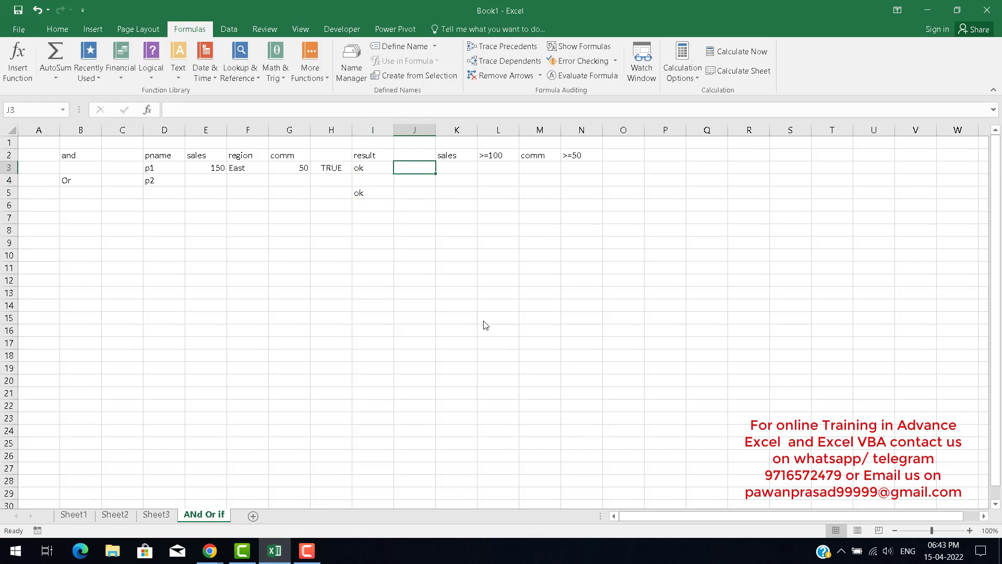
Copy the formula from I3 and paste it into J3.
{"action": "key", "text": "Left"}
{"action": "key", "text": "Right"}
{"action": "key", "text": "Left"}
{"action": "key", "text": "ctrl+c"}
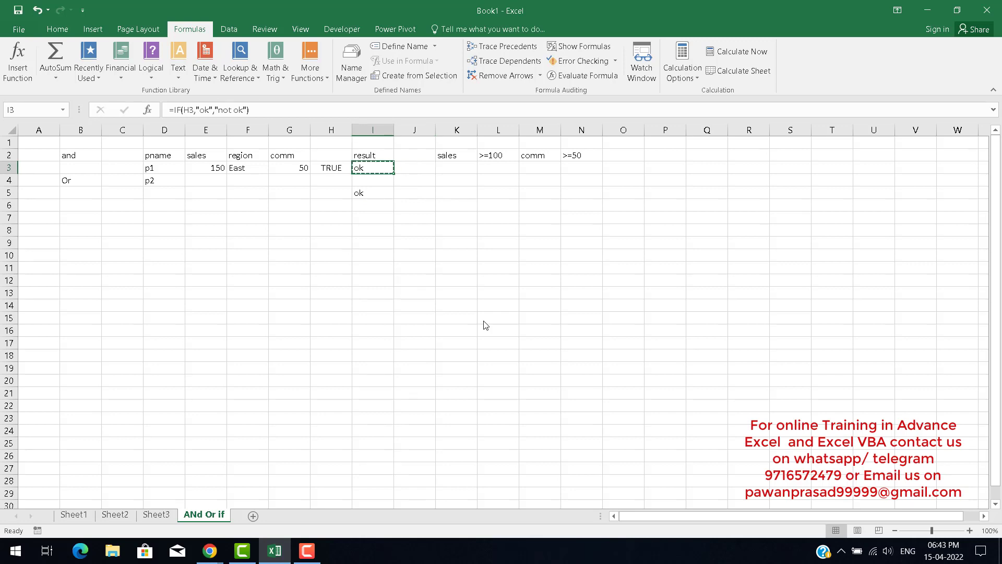
{"action": "key", "text": "Right"}
{"action": "key", "text": "ctrl+v"}
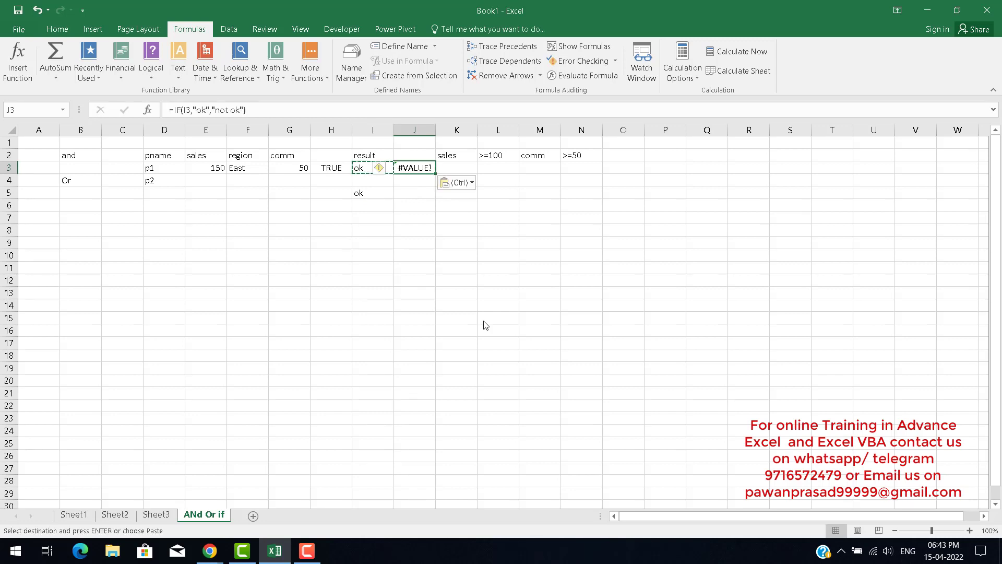
Inspect the pasted formula in J3.
{"action": "key", "text": "F2"}
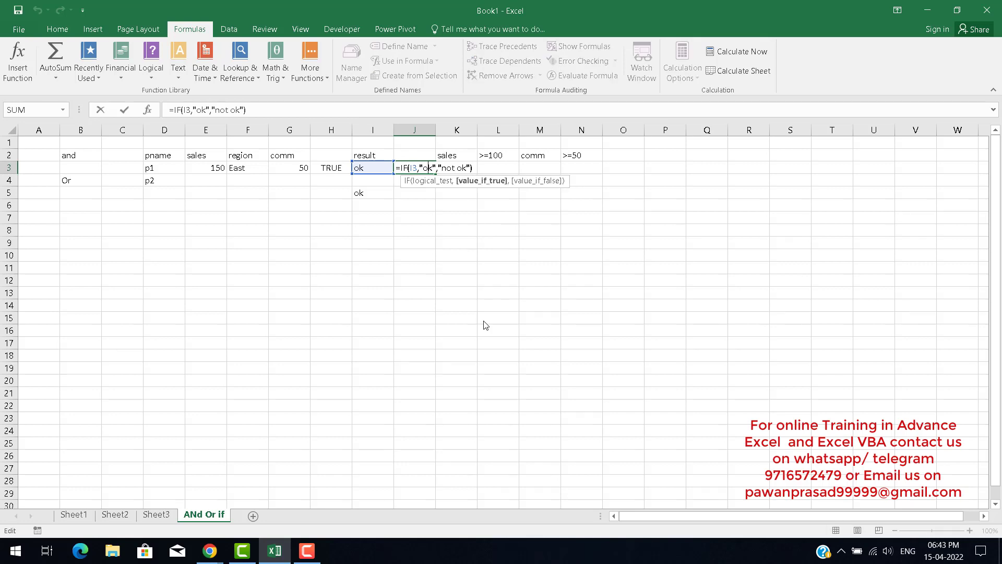
{"action": "key", "text": "Left"}
{"action": "key", "text": "Left"}
{"action": "key", "text": "Left"}
{"action": "key", "text": "Escape"}
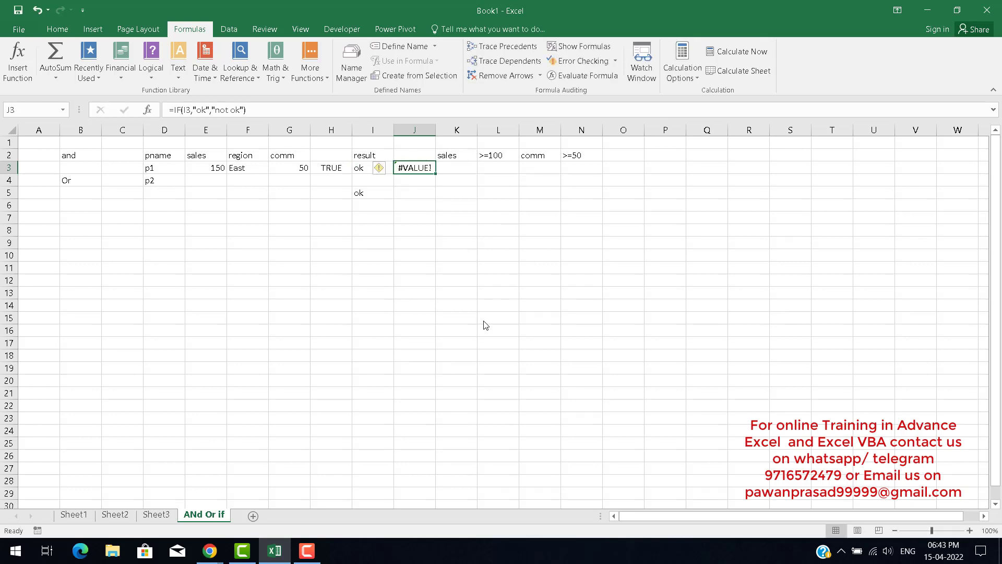
Make the H3 reference in I3's formula absolute as $H$3.
{"action": "key", "text": "Left"}
{"action": "key", "text": "F2"}
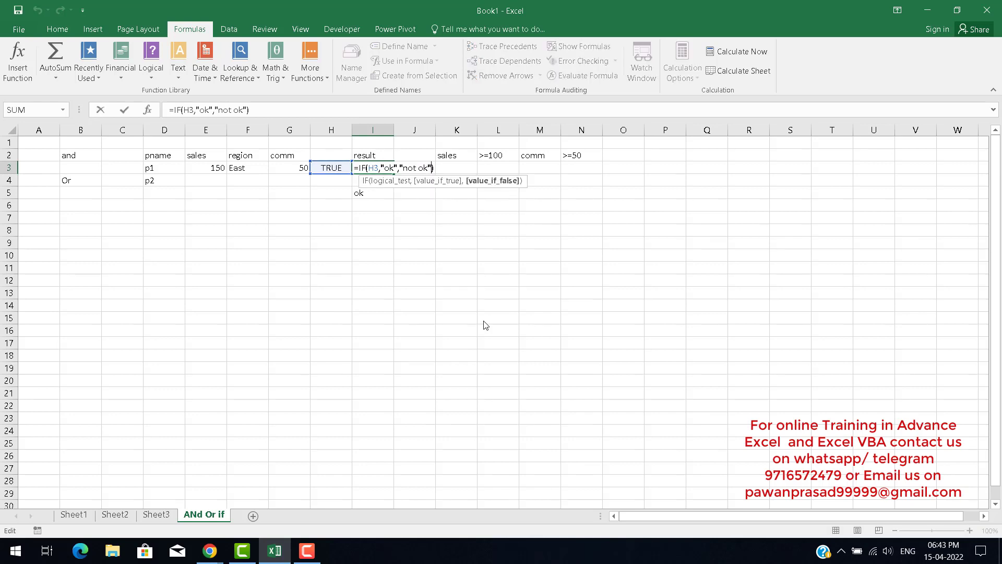
{"action": "key", "text": "Left"}
{"action": "key", "text": "Left"}
{"action": "key", "text": "Left"}
{"action": "key", "text": "Left"}
{"action": "key", "text": "Left"}
{"action": "key", "text": "Left"}
{"action": "key", "text": "Left"}
{"action": "key", "text": "Left"}
{"action": "key", "text": "Left"}
{"action": "key", "text": "Left"}
{"action": "key", "text": "Left"}
{"action": "key", "text": "Left"}
{"action": "key", "text": "Left"}
{"action": "key", "text": "Left"}
{"action": "key", "text": "Left"}
{"action": "key", "text": "Right"}
{"action": "key", "text": "Right"}
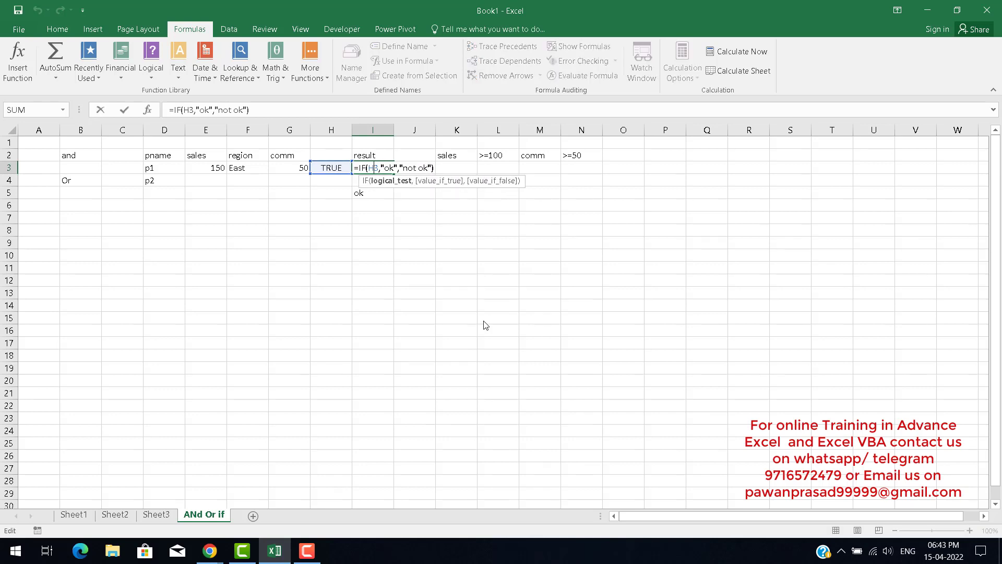
{"action": "key", "text": "Right"}
{"action": "key", "text": "Right"}
{"action": "key", "text": "Return"}
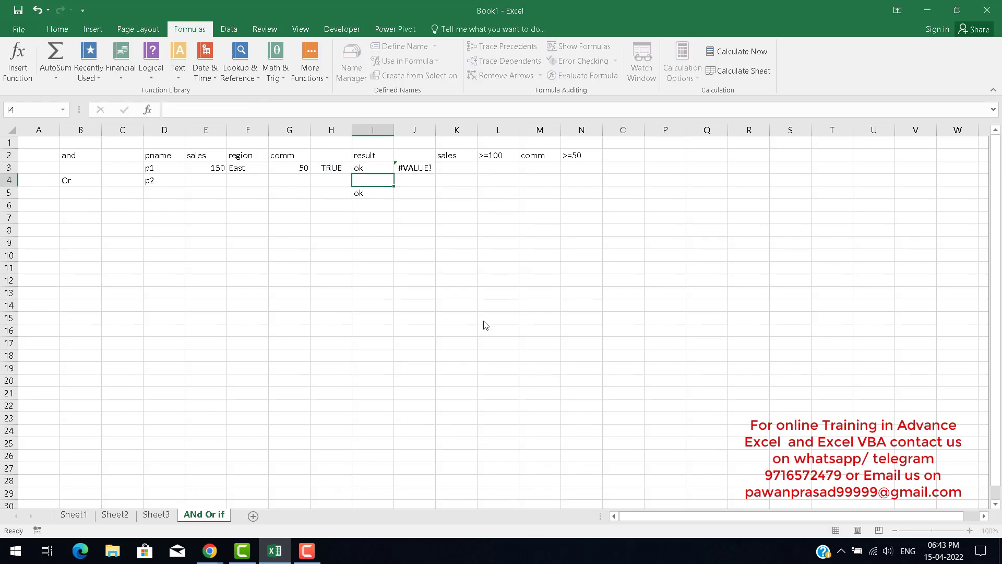
Fill the I3 formula right into J3.
{"action": "key", "text": "Up"}
{"action": "key", "text": "Right"}
{"action": "key", "text": "Left"}
{"action": "key", "text": "shift+Right"}
{"action": "key", "text": "ctrl+r"}
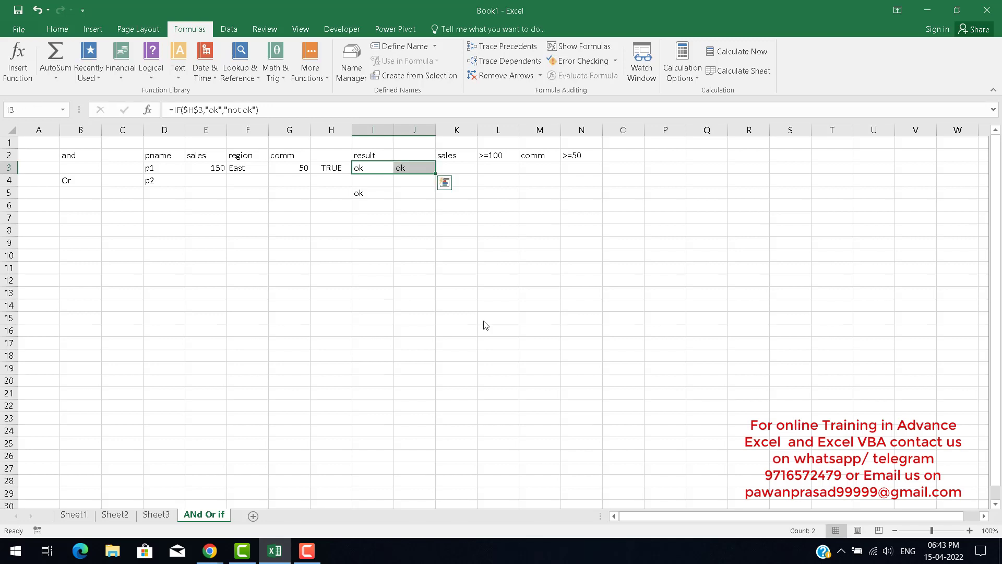
{"action": "key", "text": "Right"}
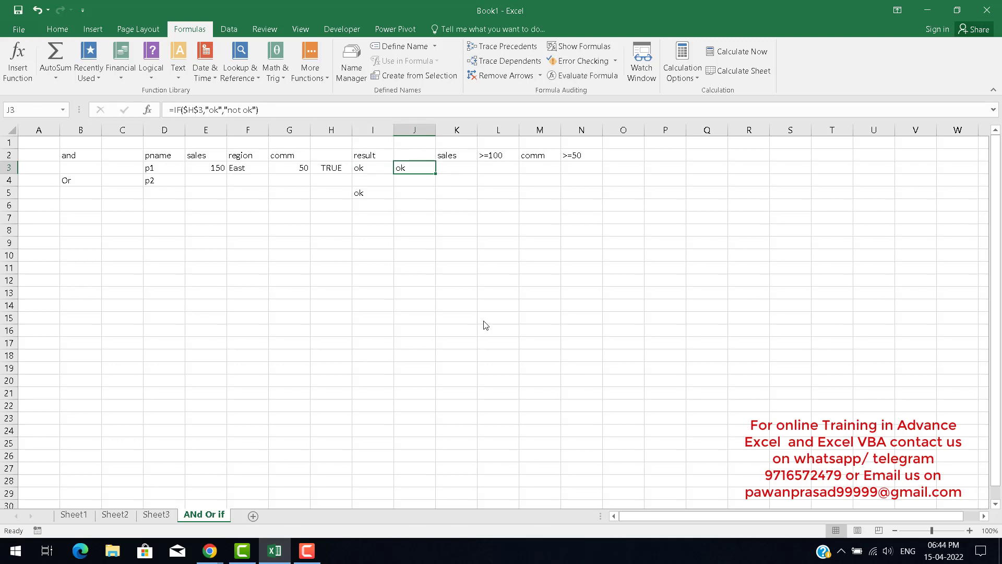
Review the formulas in H3 and I3.
{"action": "key", "text": "Left"}
{"action": "key", "text": "Left"}
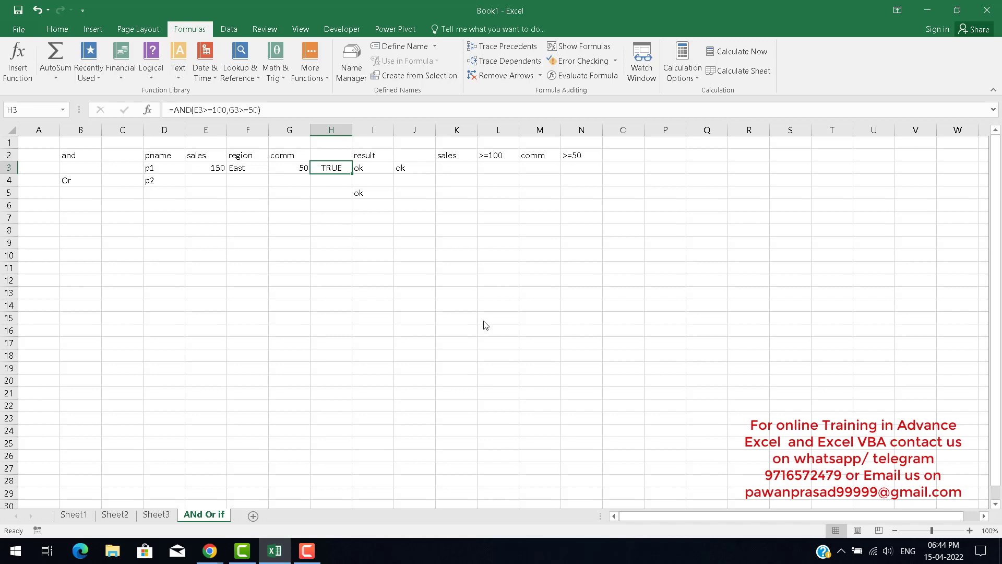
{"action": "key", "text": "Right"}
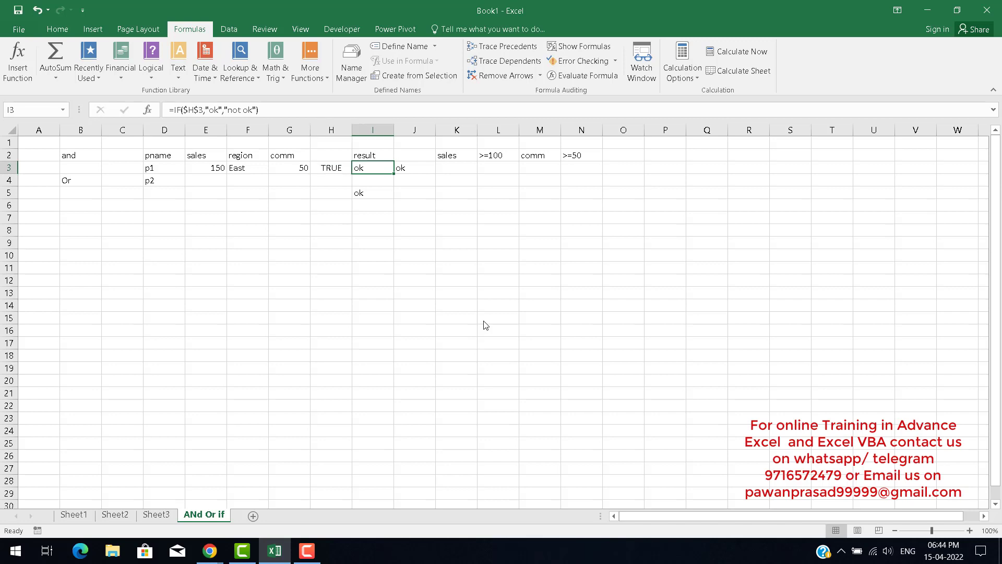
Inspect the $H$3 reference inside J3's formula.
{"action": "key", "text": "Left"}
{"action": "key", "text": "Right"}
{"action": "key", "text": "Left"}
{"action": "key", "text": "Right"}
{"action": "key", "text": "Right"}
{"action": "key", "text": "F2"}
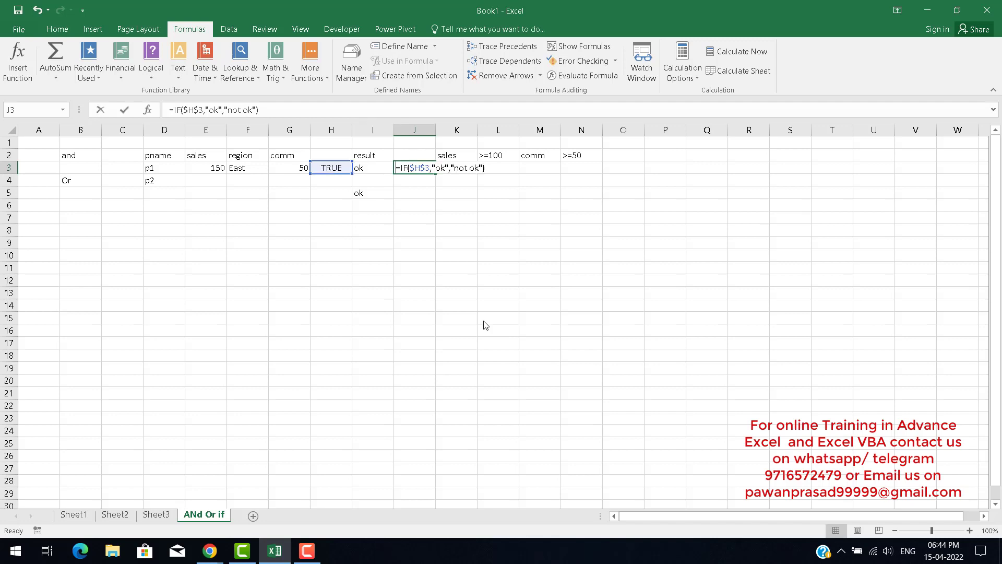
{"action": "key", "text": "Left"}
{"action": "key", "text": "Left"}
{"action": "key", "text": "Left"}
{"action": "key", "text": "Left"}
{"action": "key", "text": "Left"}
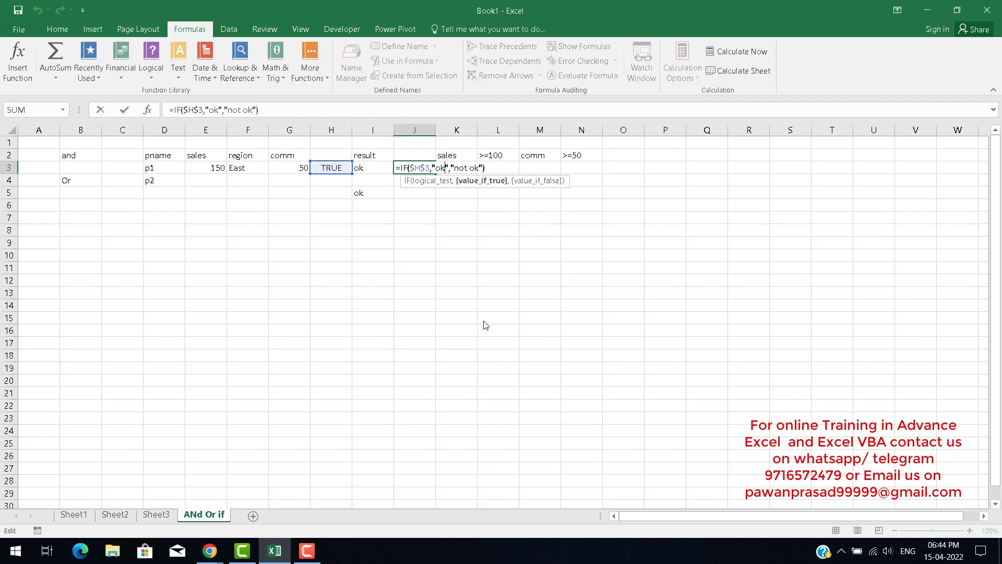
{"action": "key", "text": "Left"}
{"action": "key", "text": "Left"}
{"action": "key", "text": "shift+Left"}
{"action": "key", "text": "shift+Left"}
{"action": "key", "text": "shift+Left"}
{"action": "key", "text": "shift+Left"}
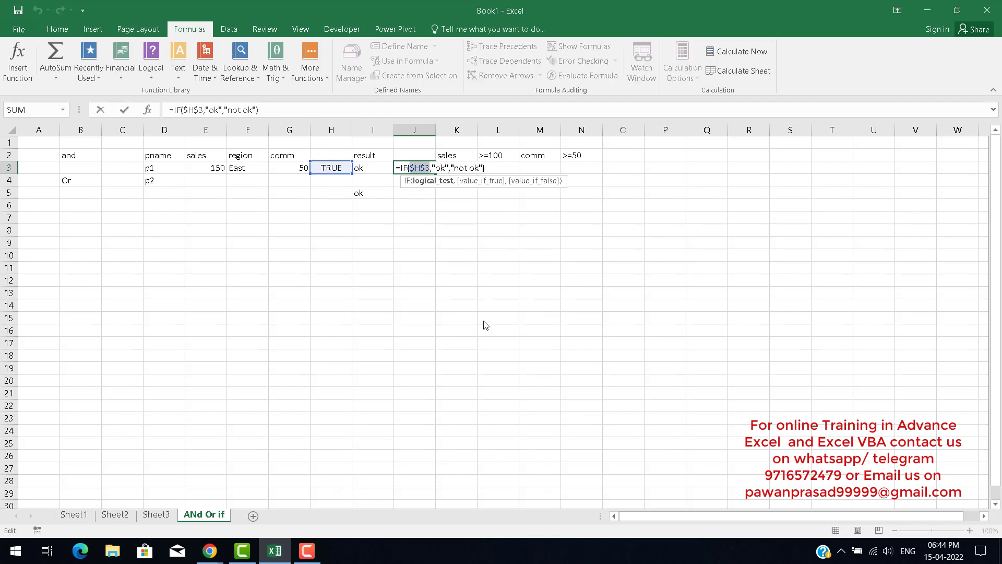
{"action": "key", "text": "Escape"}
Copy the AND expression from H3's formula.
{"action": "key", "text": "Left"}
{"action": "key", "text": "Left"}
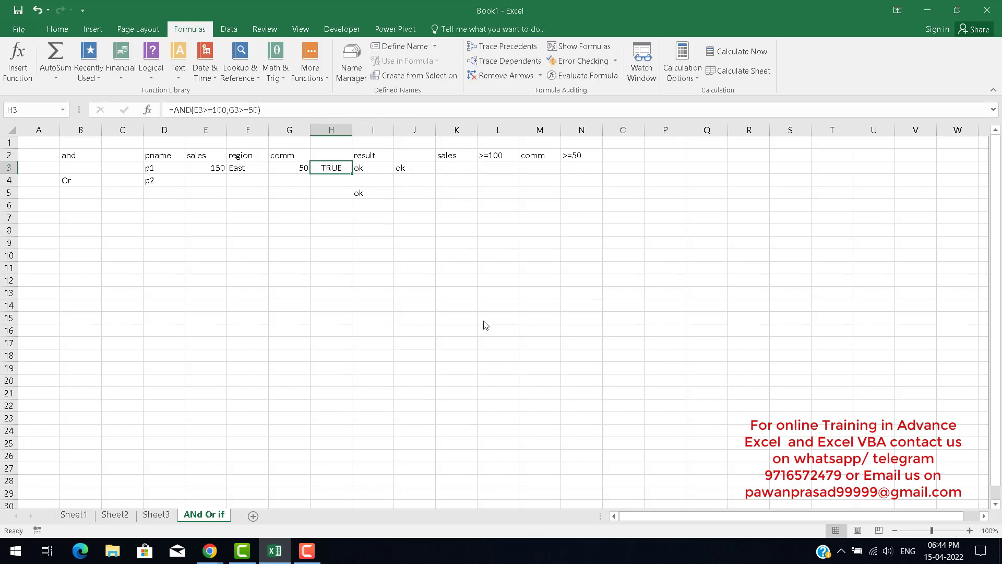
{"action": "key", "text": "F2"}
{"action": "key", "text": "shift+Left"}
{"action": "key", "text": "shift+Left"}
{"action": "key", "text": "shift+Left"}
{"action": "key", "text": "shift+Left"}
{"action": "key", "text": "shift+Left"}
{"action": "key", "text": "shift+Left"}
{"action": "key", "text": "shift+Left"}
{"action": "key", "text": "shift+Left"}
{"action": "key", "text": "shift+Left"}
{"action": "key", "text": "shift+Left"}
{"action": "key", "text": "shift+Left"}
{"action": "key", "text": "shift+Left"}
{"action": "key", "text": "shift+Left"}
{"action": "key", "text": "shift+Left"}
{"action": "key", "text": "shift+Left"}
{"action": "key", "text": "shift+Left"}
{"action": "key", "text": "shift+Left"}
{"action": "key", "text": "shift+Left"}
{"action": "key", "text": "shift+Left"}
{"action": "key", "text": "shift+Left"}
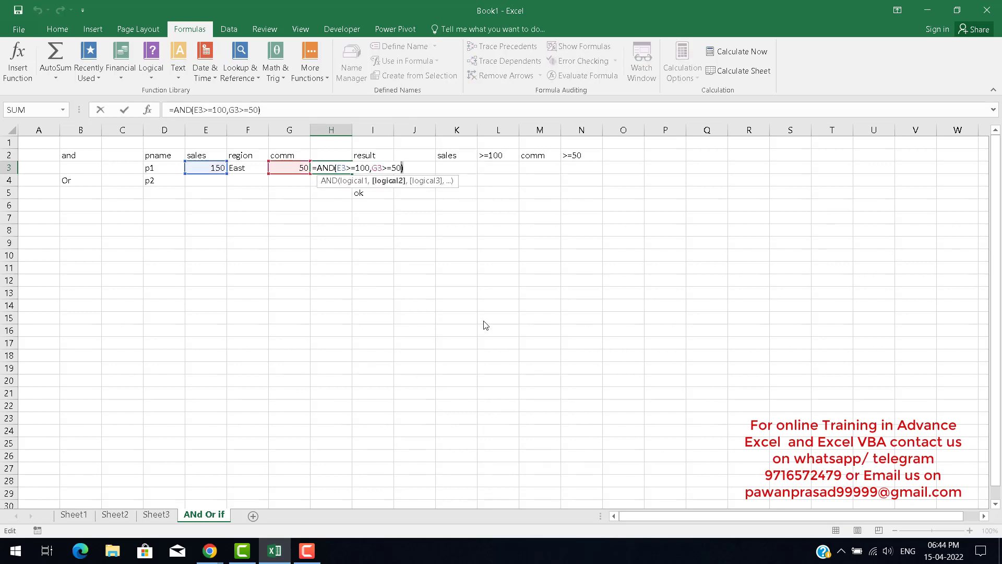
{"action": "key", "text": "shift+Right"}
{"action": "key", "text": "ctrl+c"}
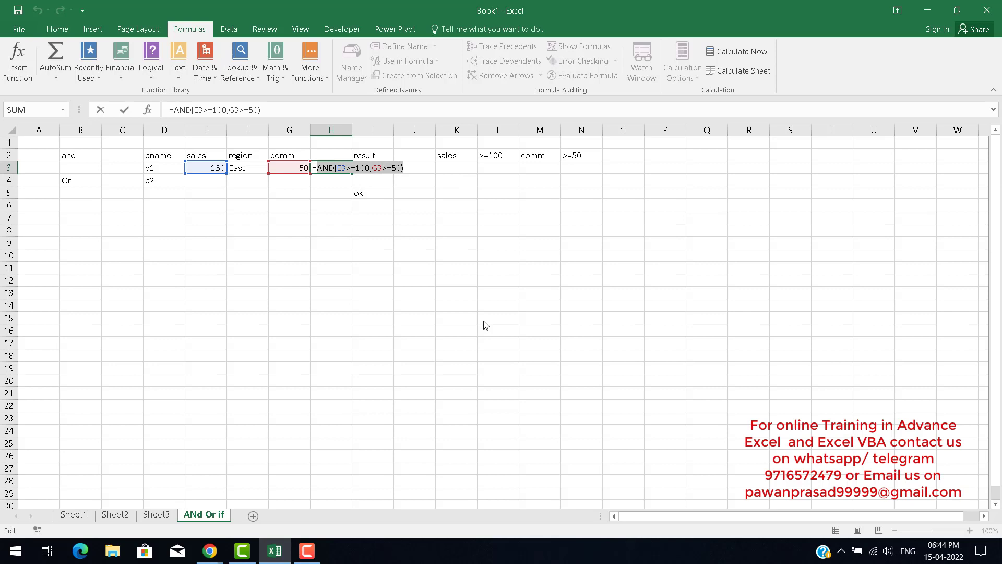
{"action": "key", "text": "Escape"}
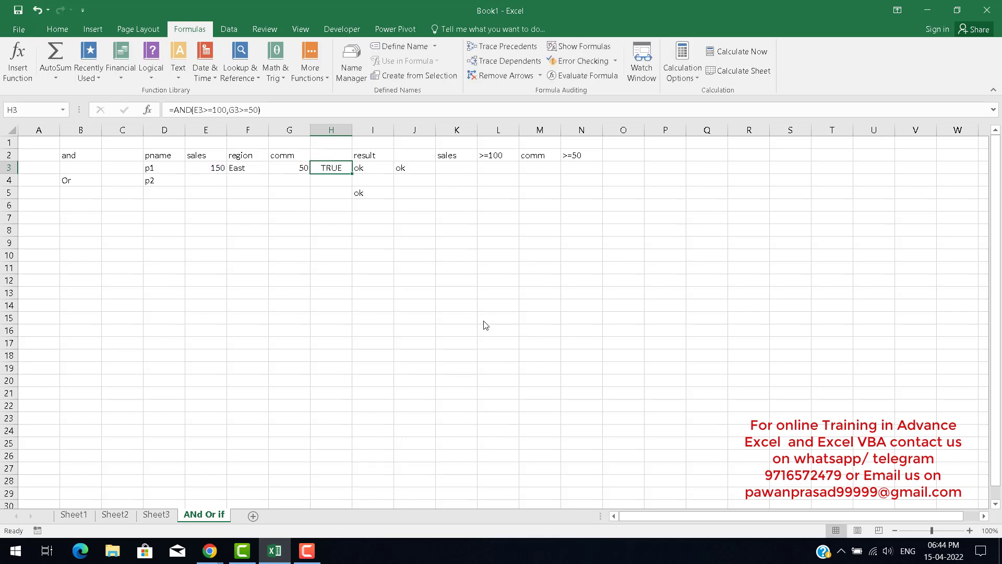
Replace the $H$3 reference in J3's formula with the copied AND expression, nesting it inside the IF.
{"action": "key", "text": "Right"}
{"action": "key", "text": "Right"}
{"action": "key", "text": "F2"}
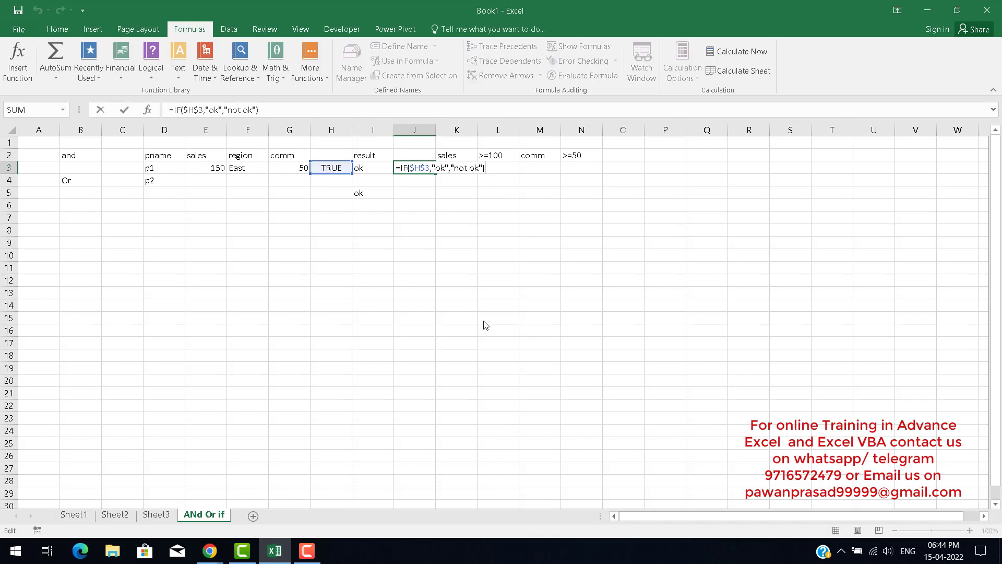
{"action": "key", "text": "Right"}
{"action": "key", "text": "Right"}
{"action": "key", "text": "Right"}
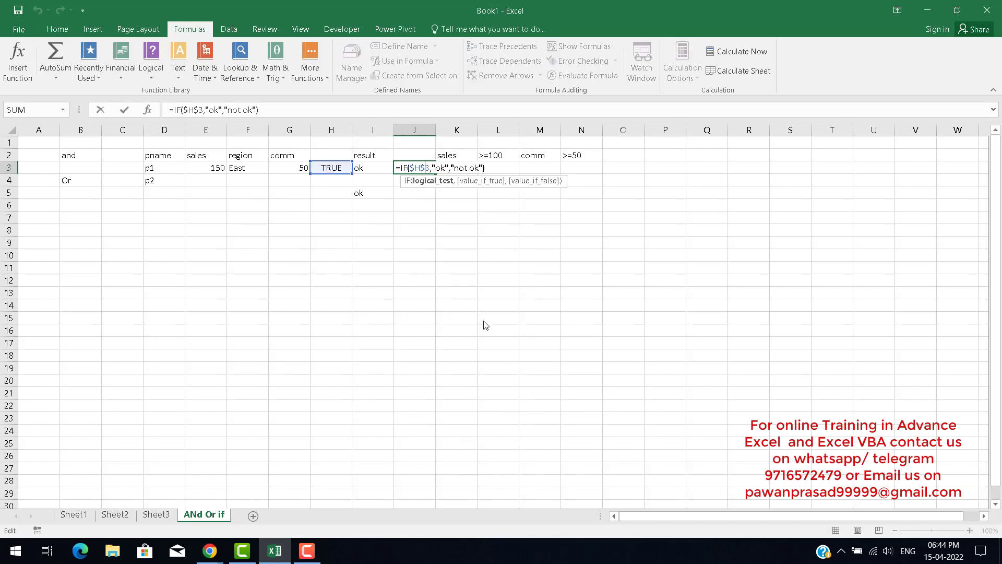
{"action": "key", "text": "shift+Left"}
{"action": "key", "text": "shift+Left"}
{"action": "key", "text": "shift+Left"}
{"action": "key", "text": "shift+Left"}
{"action": "key", "text": "ctrl+v"}
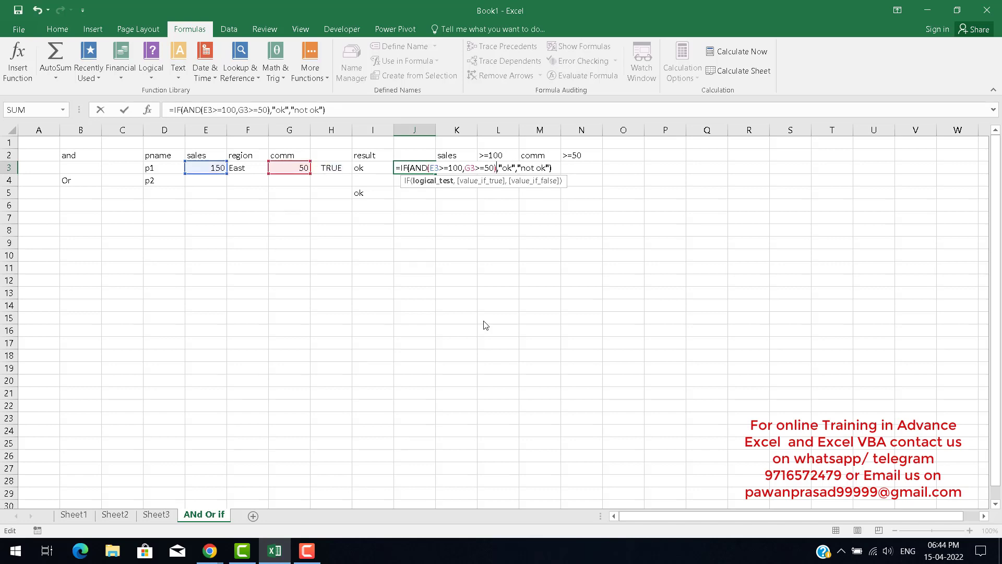
{"action": "key", "text": "Return"}
{"action": "key", "text": "Up"}
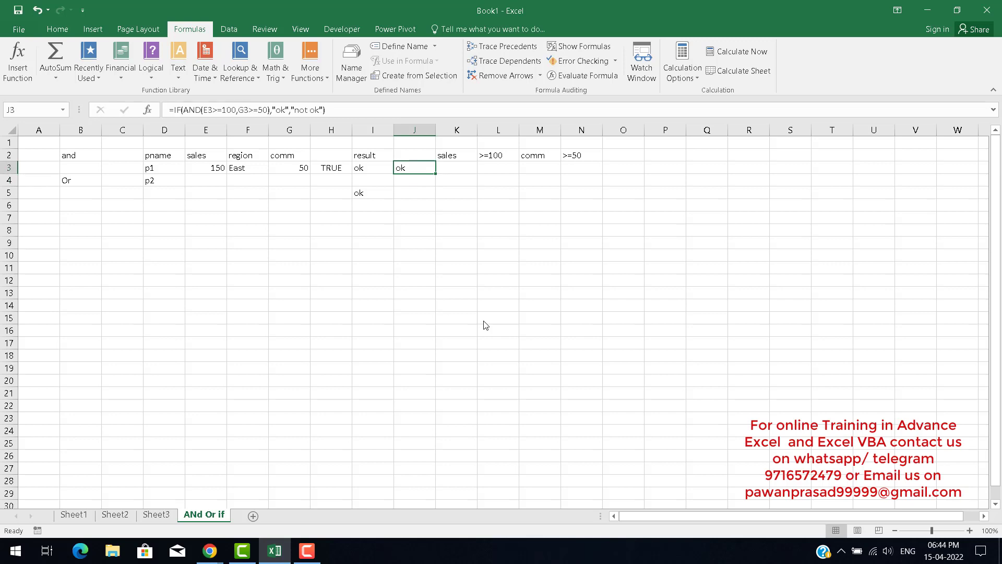
Review the formulas in I5 and H3.
{"action": "key", "text": "Down"}
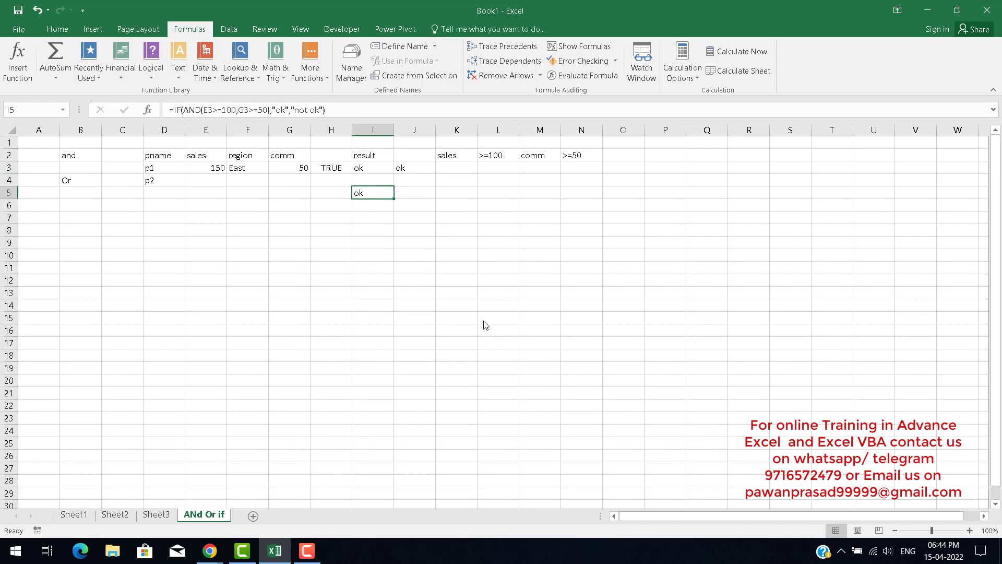
{"action": "key", "text": "Left"}
{"action": "key", "text": "Left"}
{"action": "key", "text": "Left"}
{"action": "key", "text": "Left"}
{"action": "key", "text": "Up"}
{"action": "key", "text": "Up"}
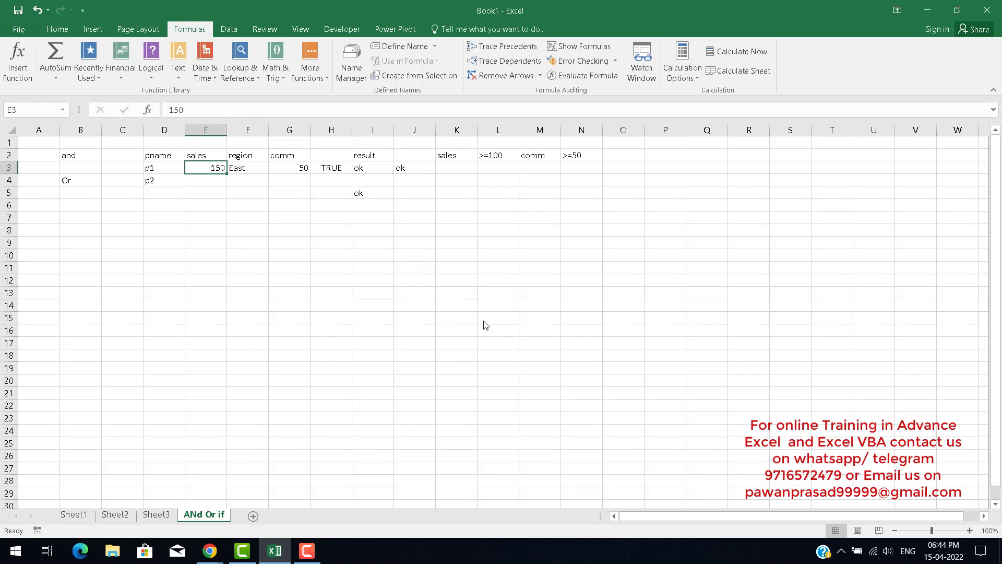
{"action": "key", "text": "Right"}
{"action": "key", "text": "Right"}
{"action": "key", "text": "Right"}
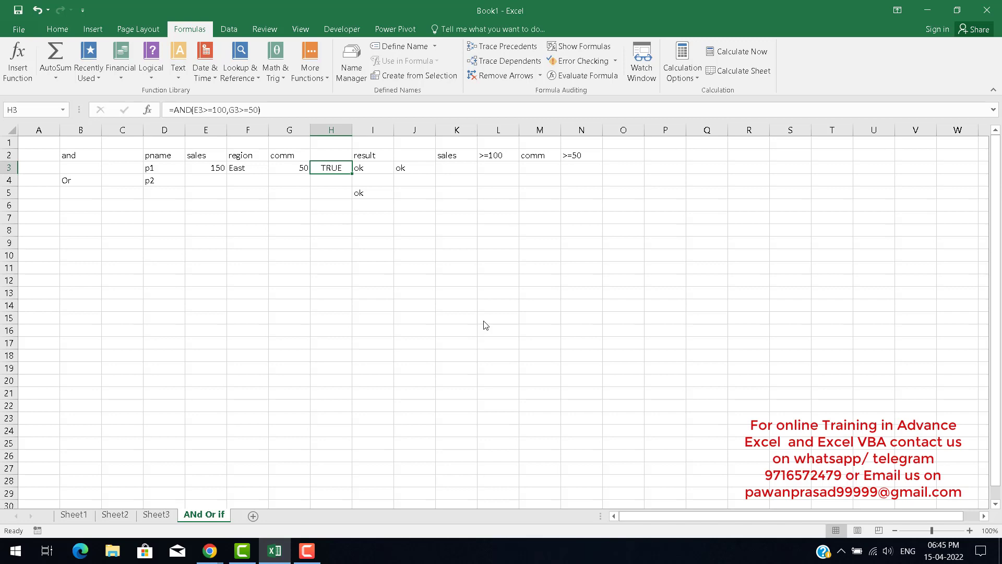
Enter p2's data in row 4: sales 100, region West, comm 52.
{"action": "key", "text": "Down"}
{"action": "key", "text": "Down"}
{"action": "key", "text": "Left"}
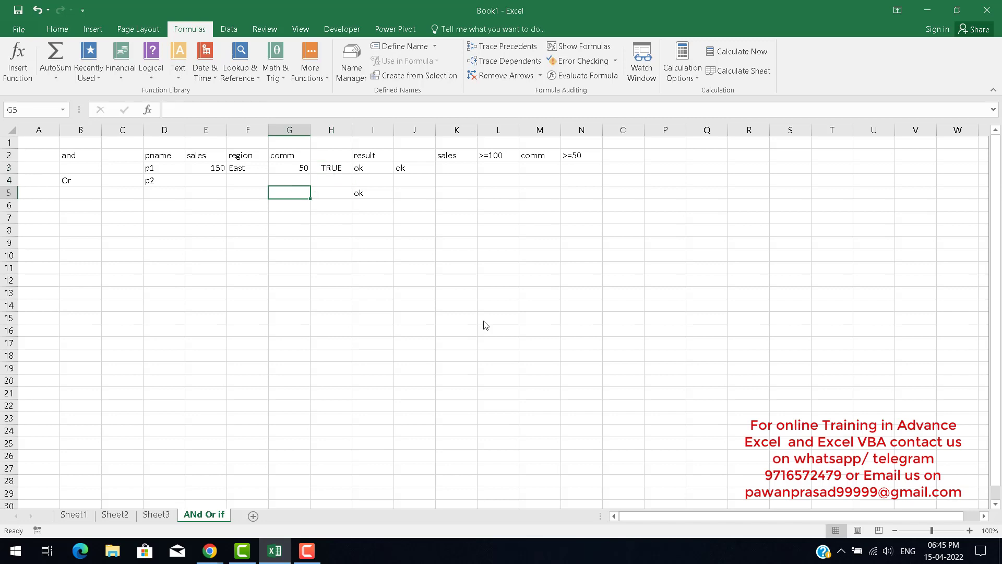
{"action": "key", "text": "Left"}
{"action": "key", "text": "Left"}
{"action": "key", "text": "Up"}
{"action": "key", "text": "Right"}
{"action": "key", "text": "Up"}
{"action": "key", "text": "Down"}
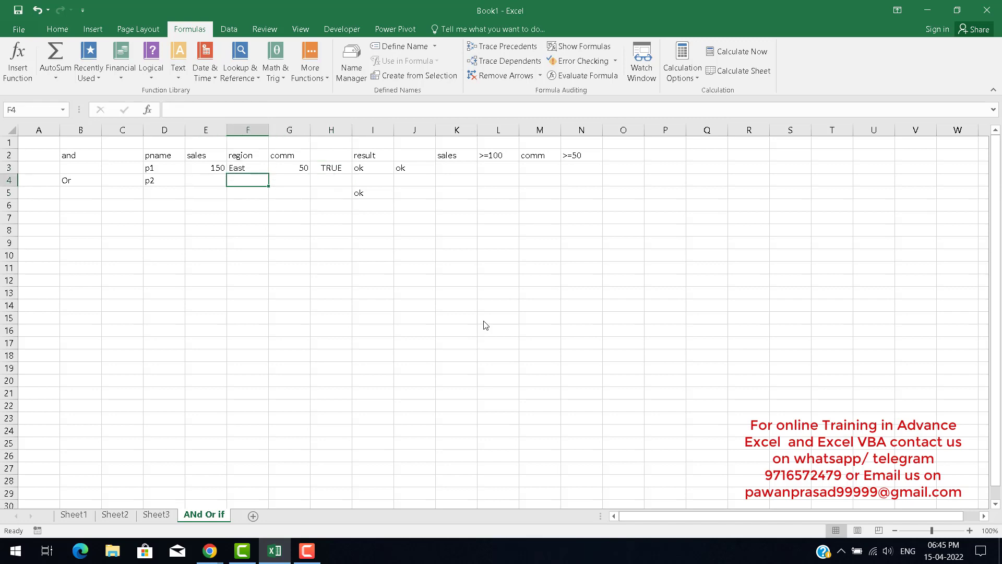
{"action": "key", "text": "Up"}
{"action": "key", "text": "Down"}
{"action": "key", "text": "Left"}
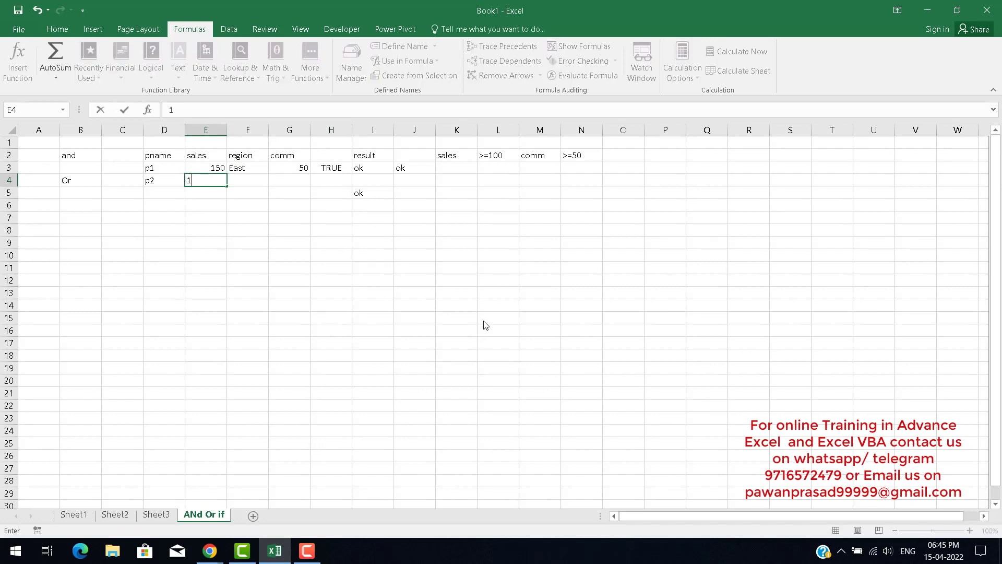
{"action": "type", "text": "100"}
{"action": "key", "text": "Tab"}
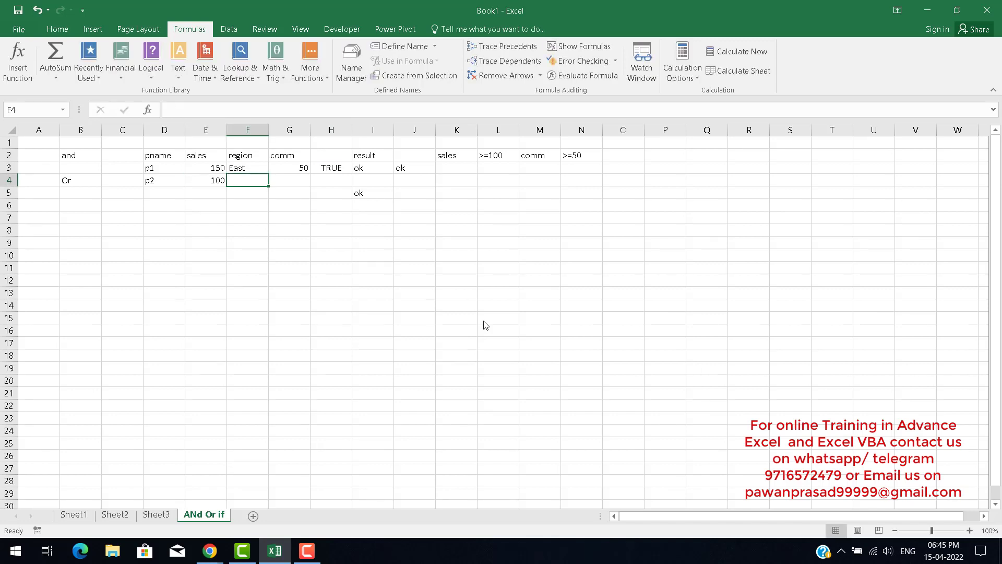
{"action": "type", "text": "West"}
{"action": "key", "text": "Tab"}
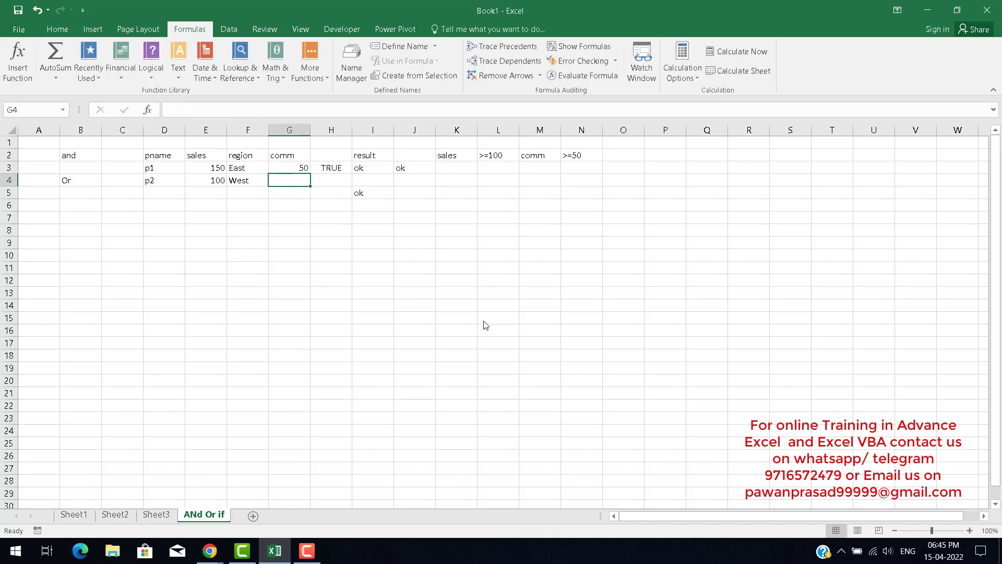
{"action": "type", "text": "52"}
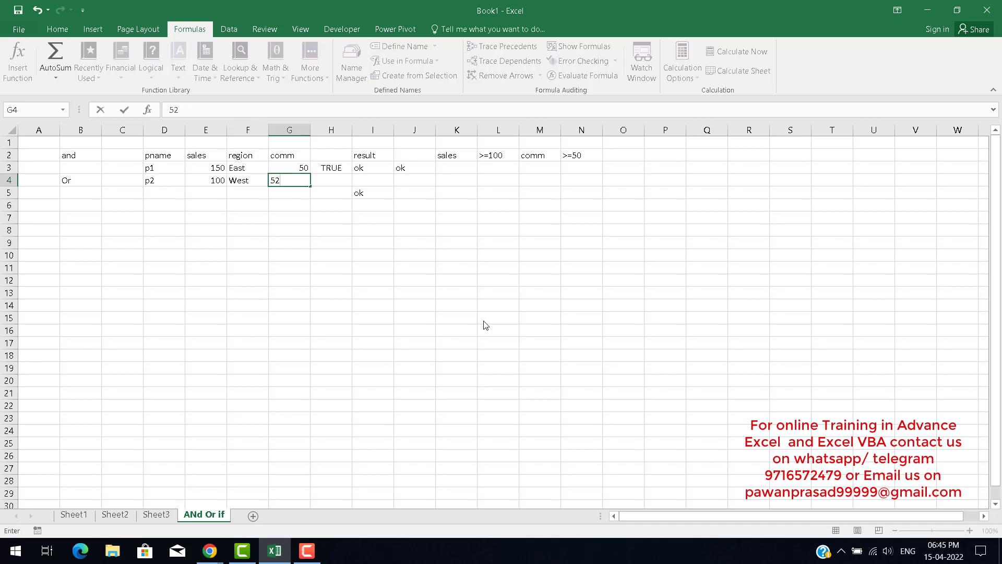
{"action": "key", "text": "Tab"}
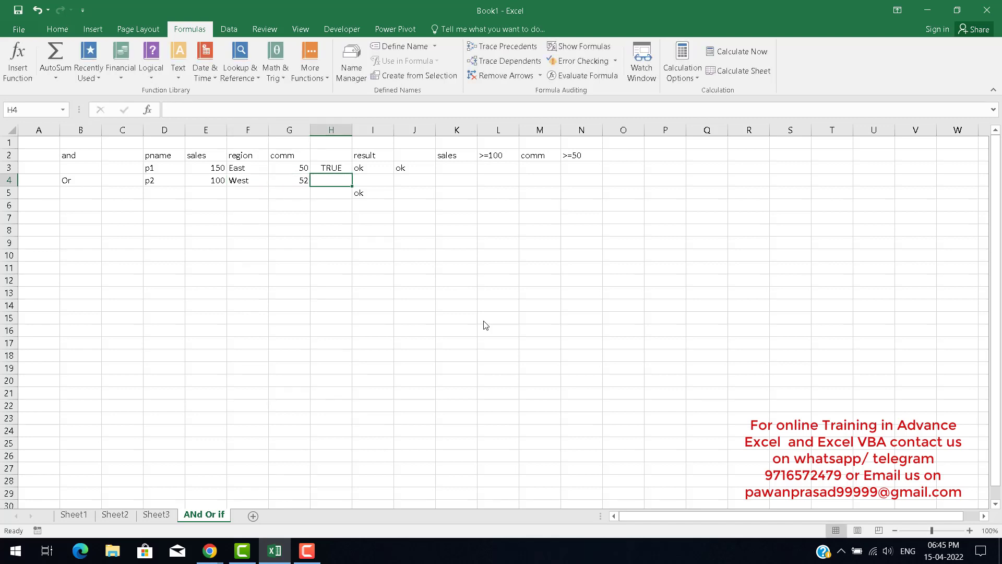
Bold the Or label in B4.
{"action": "left_click", "coordinate": [97, 181]}
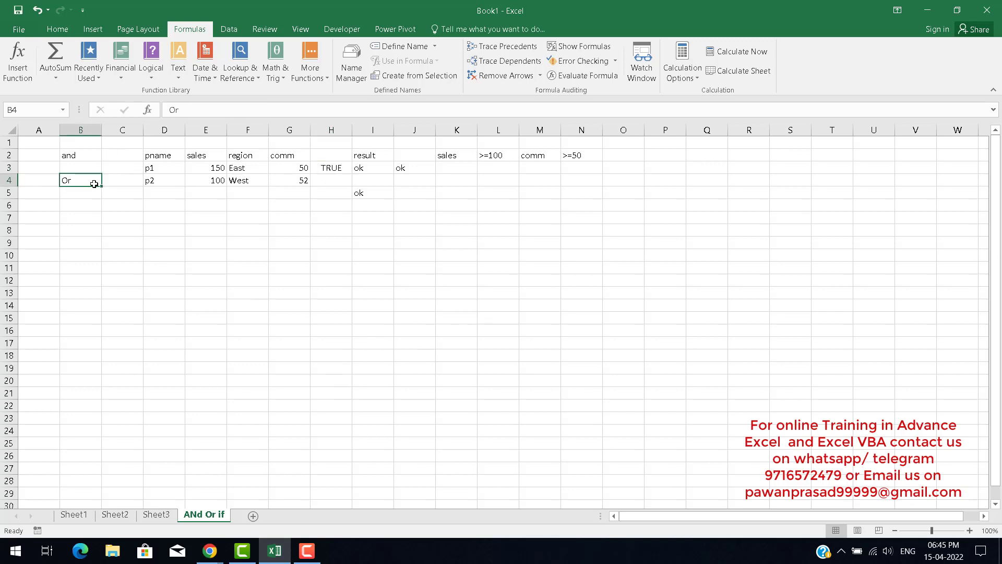
{"action": "key", "text": "ctrl+b"}
Enter in H4 the formula =OR(E4>=100,F4="East").
{"action": "left_click", "coordinate": [326, 181]}
{"action": "type", "text": "=or"}
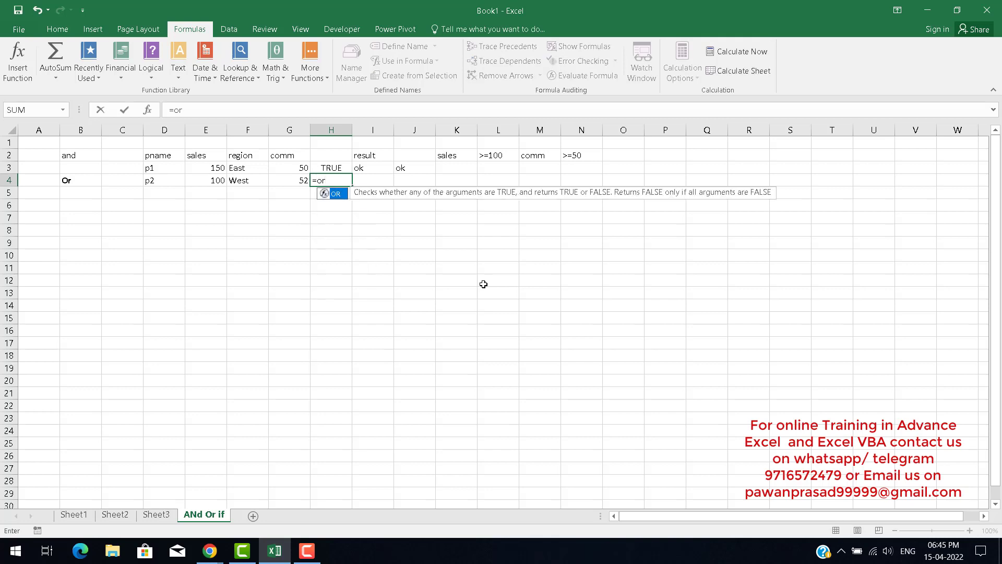
{"action": "key", "text": "Tab"}
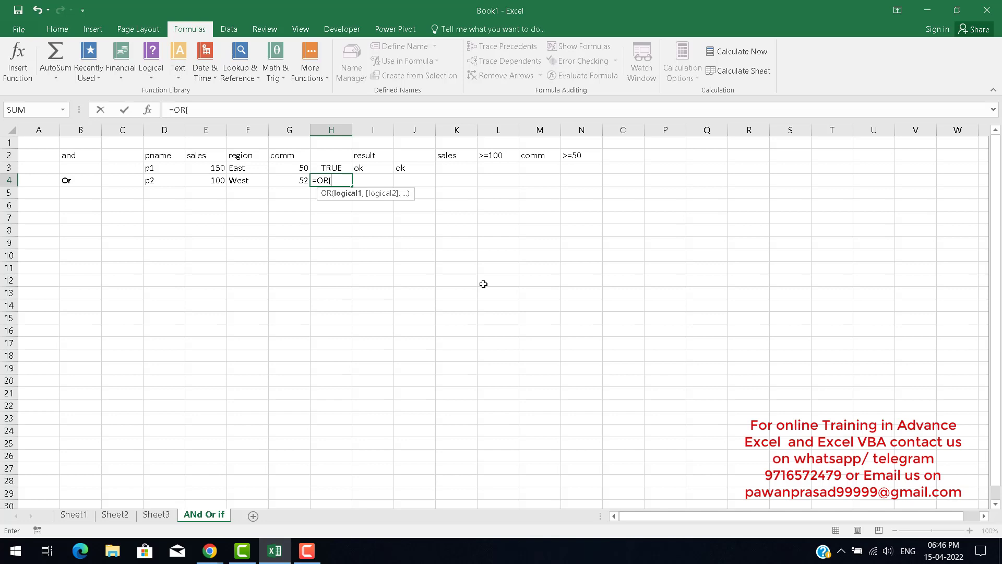
{"action": "key", "text": "Left"}
{"action": "key", "text": "Left"}
{"action": "key", "text": "Left"}
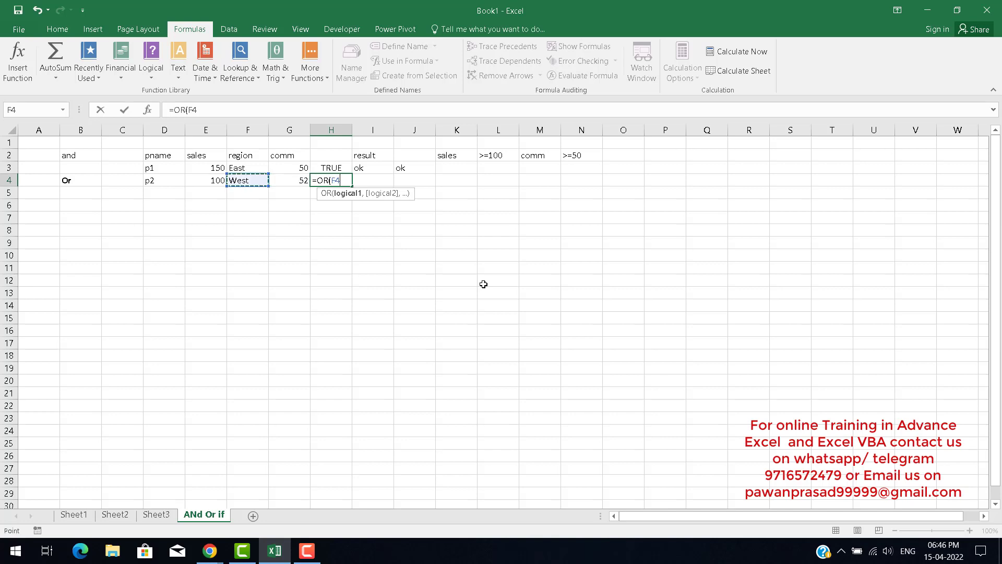
{"action": "type", "text": ">="}
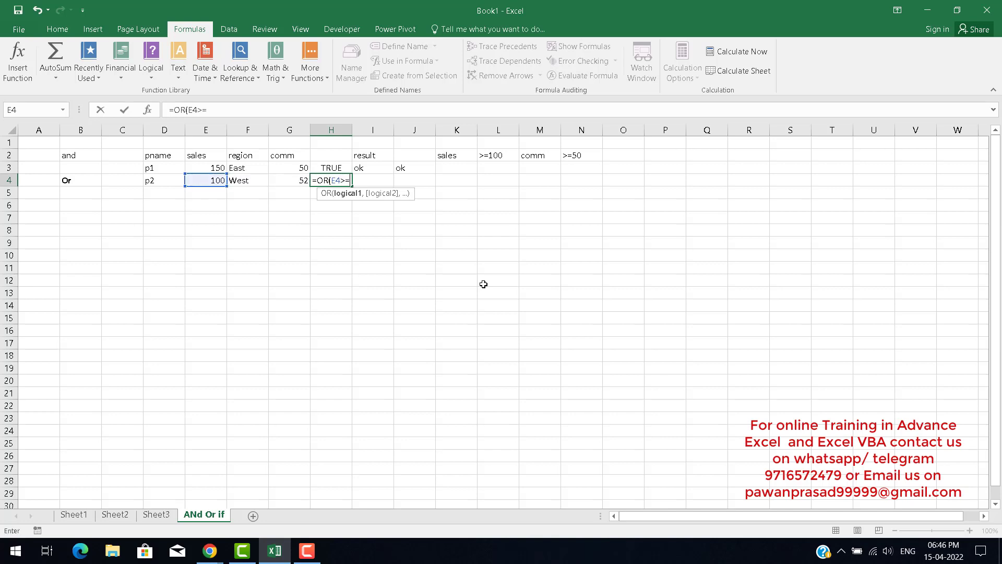
{"action": "type", "text": "100,"}
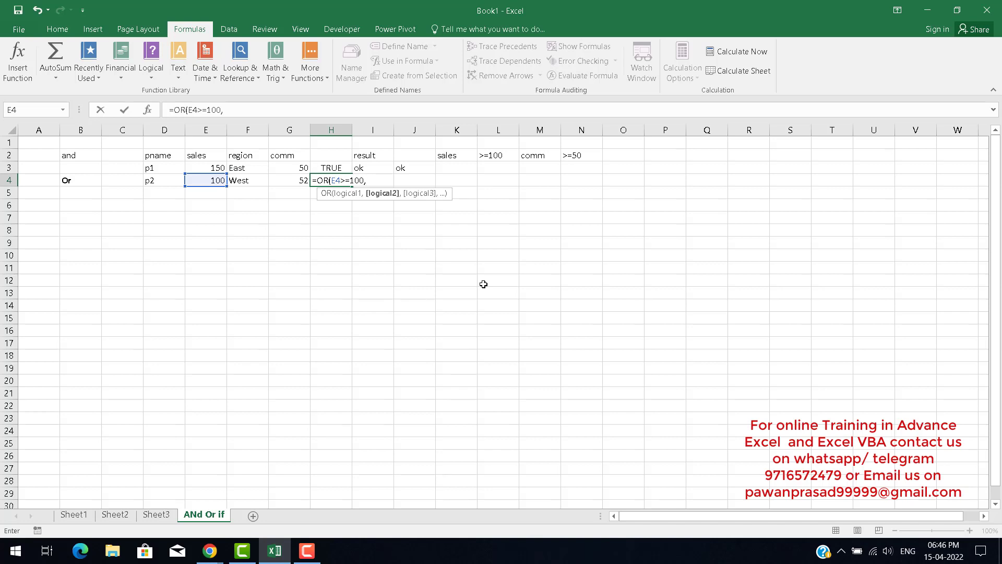
{"action": "type", "text": "c"}
{"action": "key", "text": "BackSpace"}
{"action": "key", "text": "Left"}
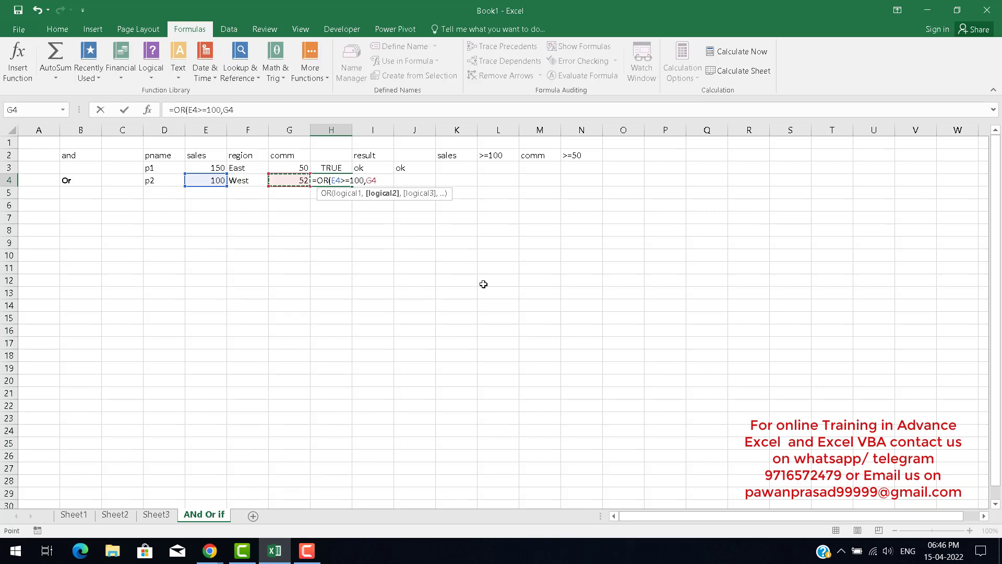
{"action": "key", "text": "Left"}
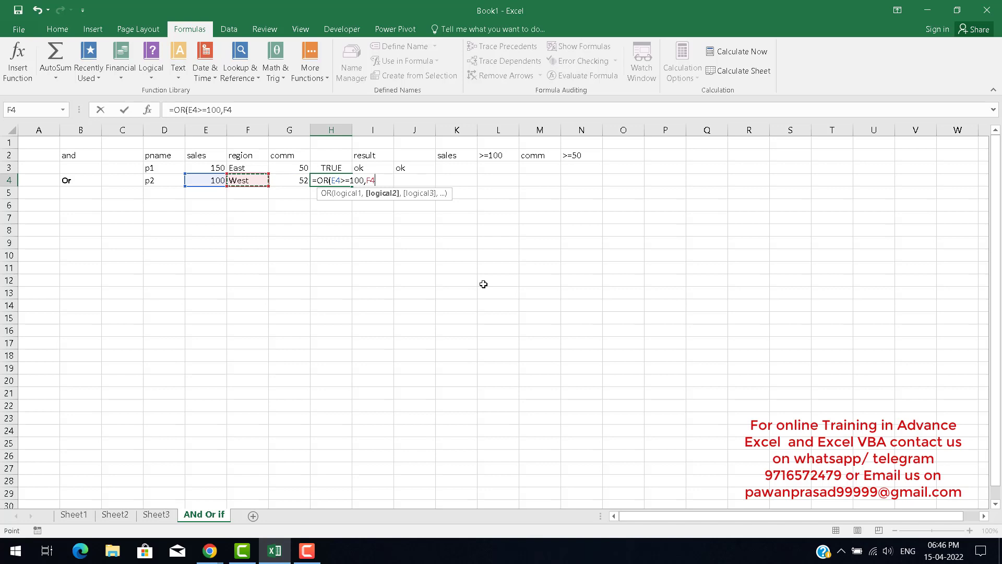
{"action": "type", "text": ">"}
{"action": "key", "text": "BackSpace"}
{"action": "type", "text": "=\"East"}
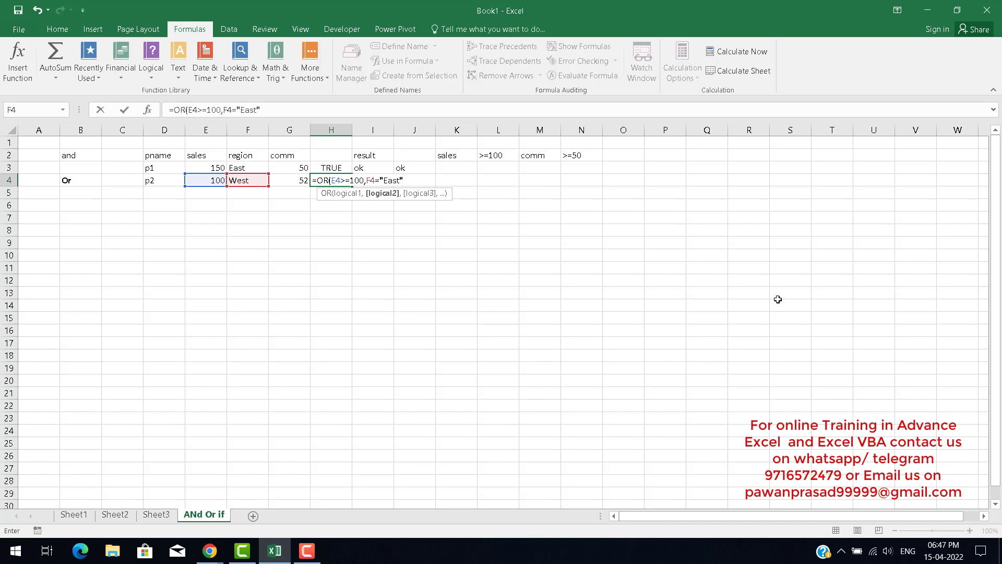
{"action": "key", "text": "Return"}
{"action": "key", "text": "Up"}
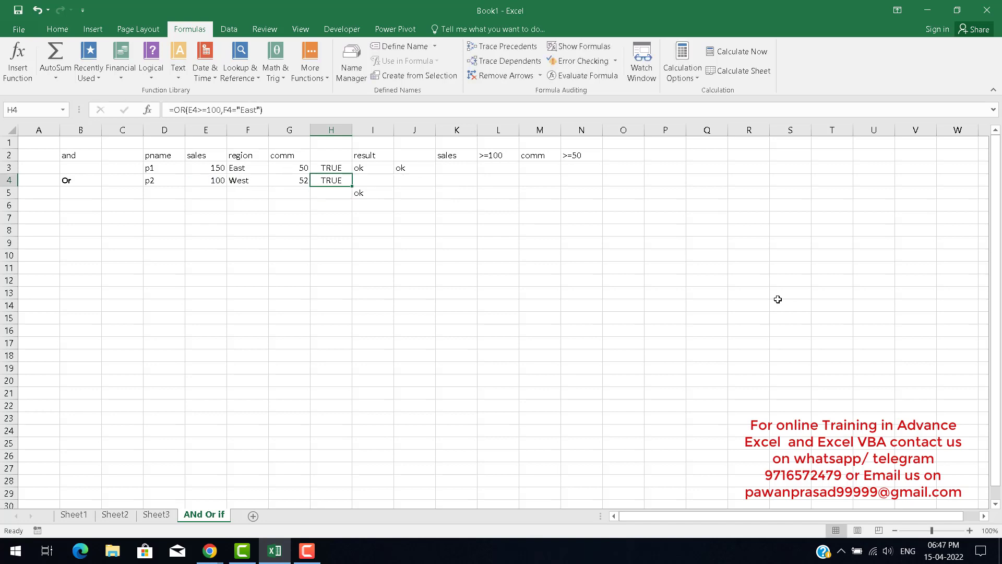
Change p2's region in F4 to east.
{"action": "key", "text": "Left"}
{"action": "key", "text": "Left"}
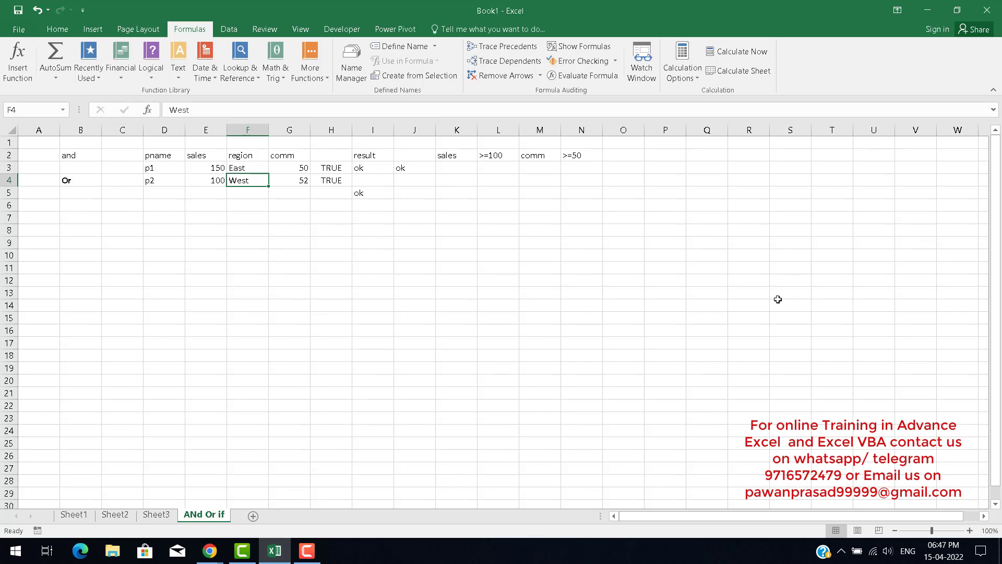
{"action": "type", "text": "east"}
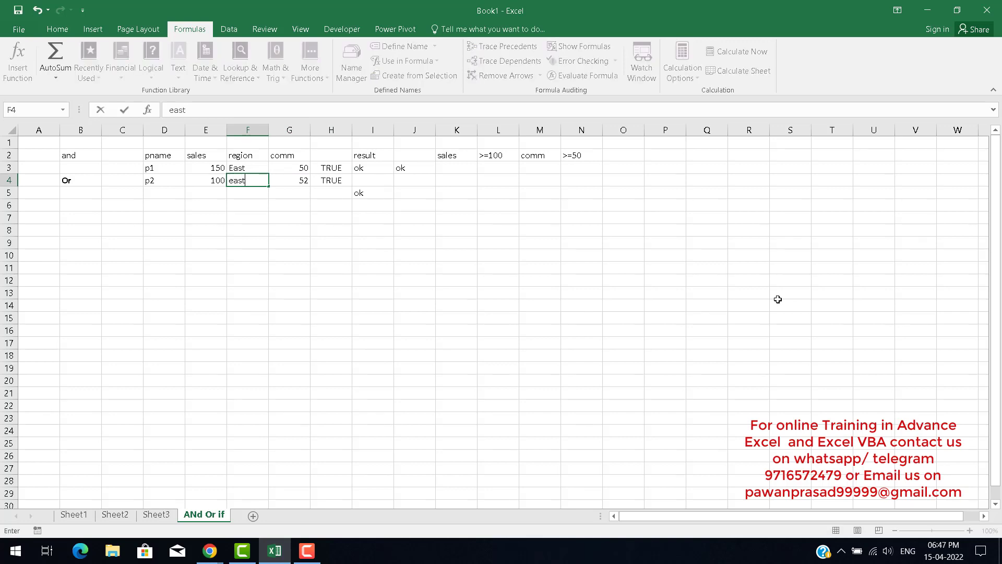
{"action": "key", "text": "Return"}
{"action": "key", "text": "Up"}
{"action": "key", "text": "Right"}
{"action": "key", "text": "Left"}
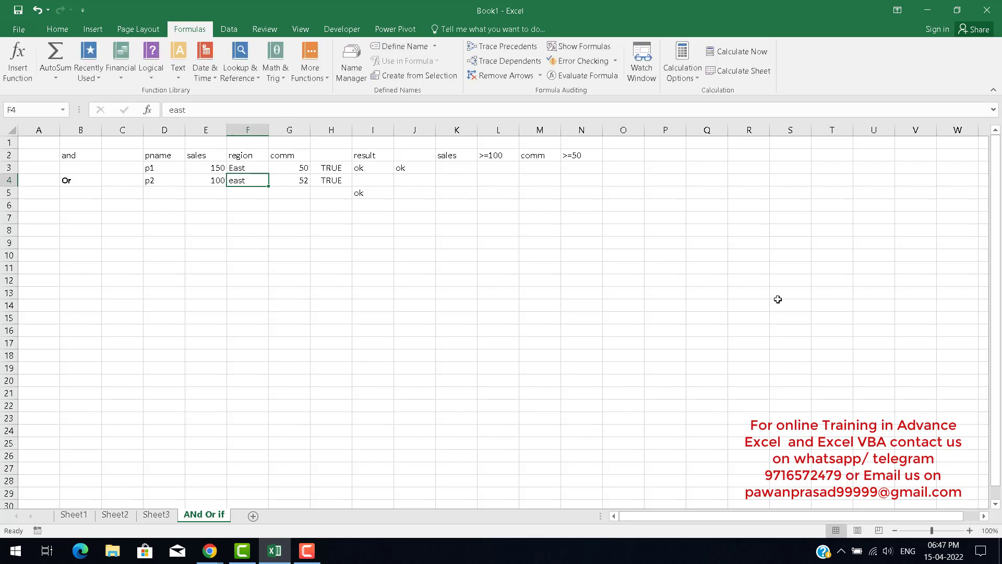
{"action": "key", "text": "Right"}
{"action": "key", "text": "Right"}
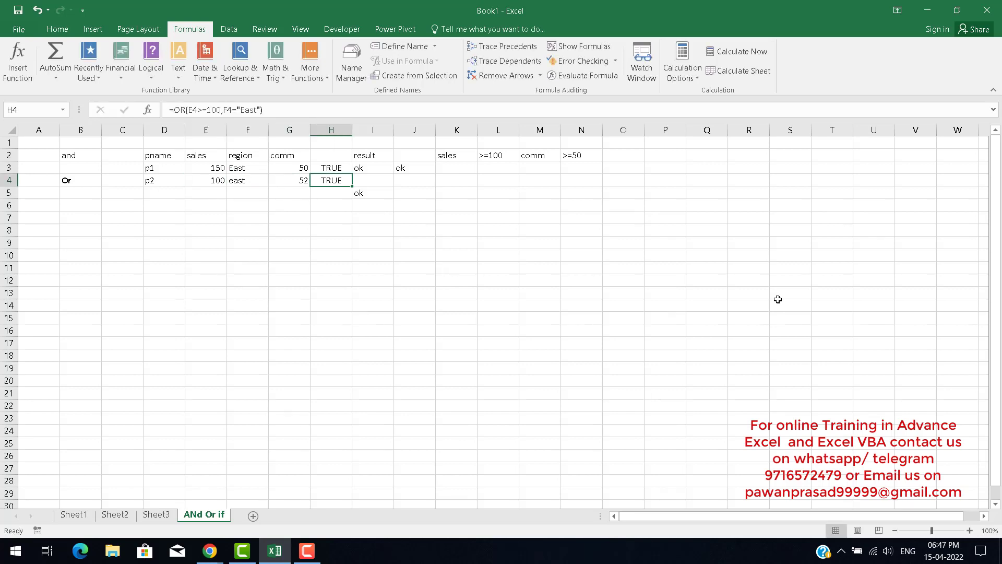
Review the OR formula in H4 and the cells it references.
{"action": "key", "text": "F2"}
{"action": "key", "text": "Left"}
{"action": "key", "text": "Left"}
Change p2's sales in E4 to 80.
{"action": "key", "text": "Left"}
{"action": "key", "text": "Left"}
{"action": "key", "text": "Left"}
{"action": "key", "text": "Left"}
{"action": "key", "text": "Left"}
{"action": "key", "text": "Left"}
{"action": "key", "text": "Left"}
{"action": "key", "text": "Left"}
{"action": "key", "text": "Left"}
{"action": "key", "text": "Left"}
{"action": "key", "text": "Left"}
{"action": "key", "text": "Left"}
{"action": "key", "text": "Left"}
{"action": "key", "text": "Left"}
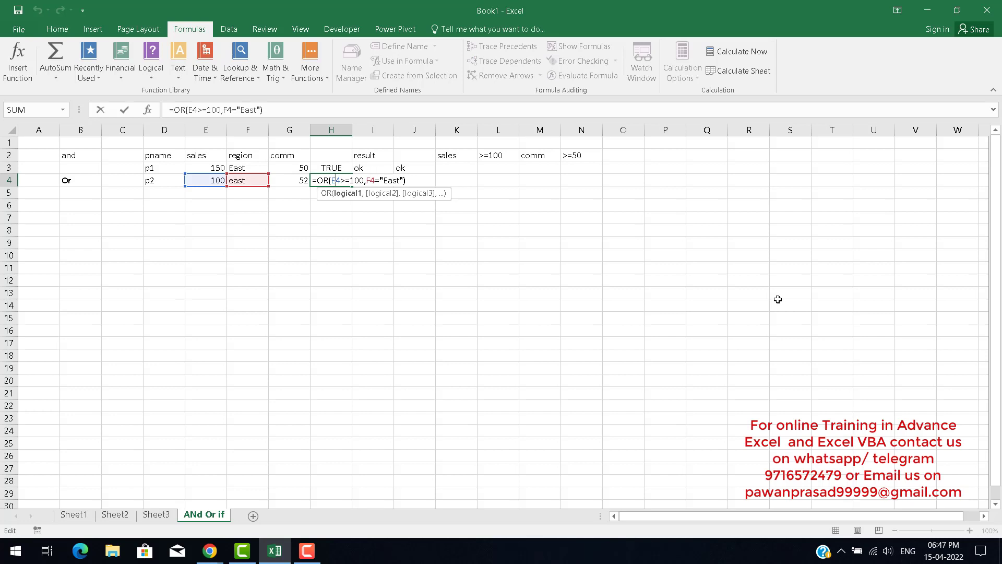
{"action": "key", "text": "Right"}
{"action": "key", "text": "Right"}
{"action": "key", "text": "Right"}
{"action": "key", "text": "Right"}
{"action": "key", "text": "ctrl+Return"}
{"action": "key", "text": "Left"}
{"action": "key", "text": "Left"}
{"action": "key", "text": "Left"}
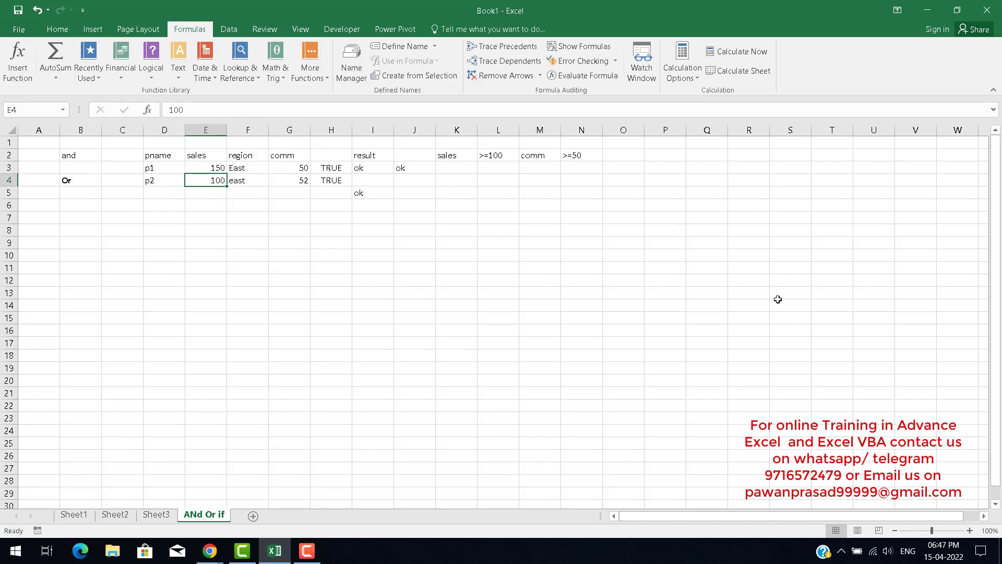
{"action": "type", "text": "80"}
{"action": "key", "text": "Tab"}
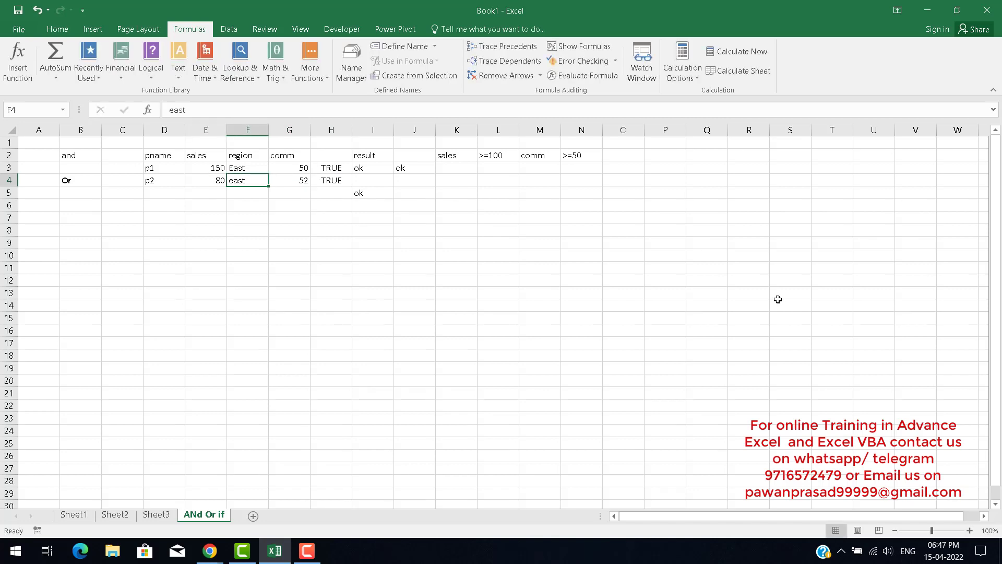
Change p2's region in F4 to west and recheck the OR formula in H4.
{"action": "type", "text": "ewes"}
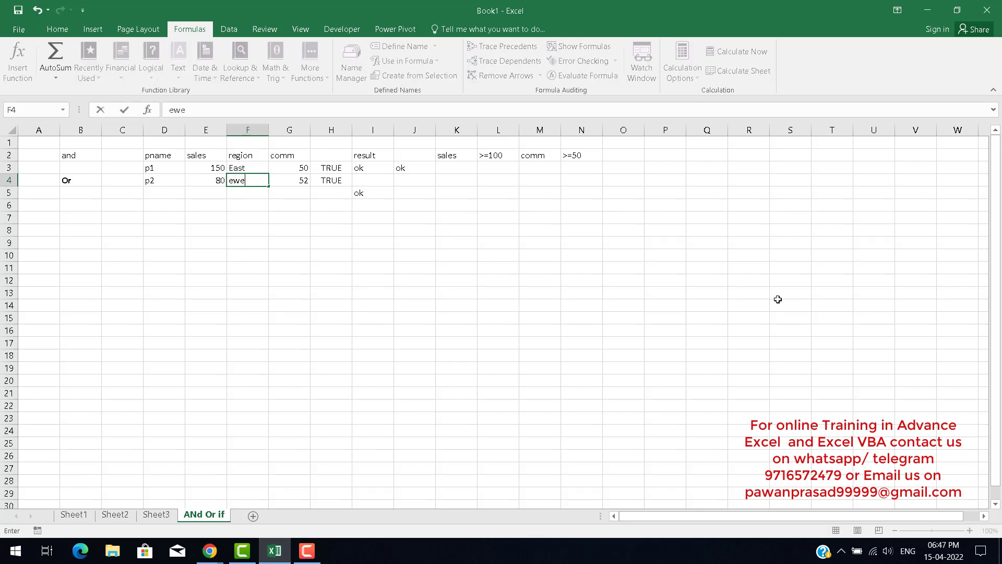
{"action": "key", "text": "BackSpace"}
{"action": "key", "text": "BackSpace"}
{"action": "key", "text": "BackSpace"}
{"action": "key", "text": "BackSpace"}
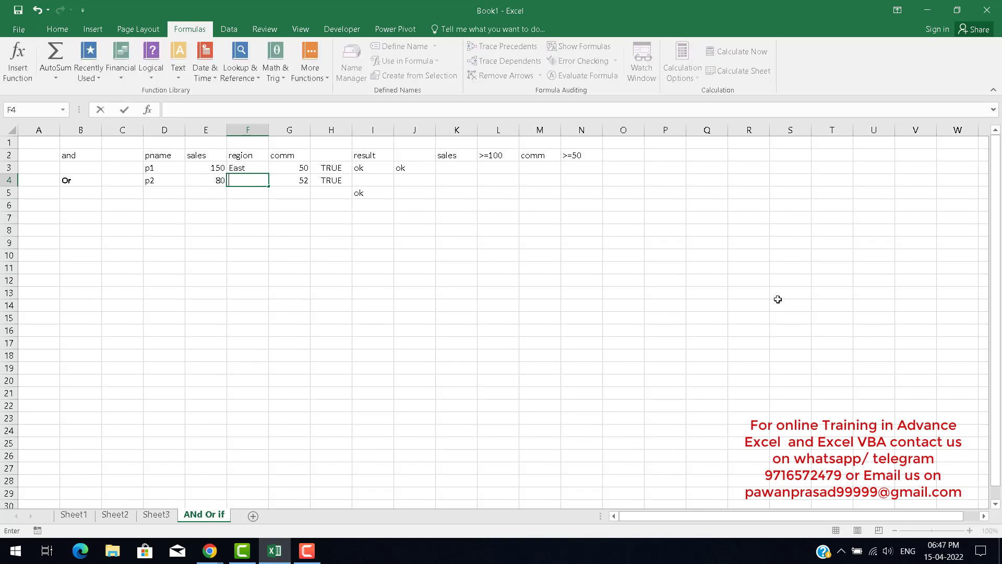
{"action": "type", "text": "west"}
{"action": "key", "text": "Return"}
{"action": "key", "text": "Up"}
{"action": "key", "text": "Right"}
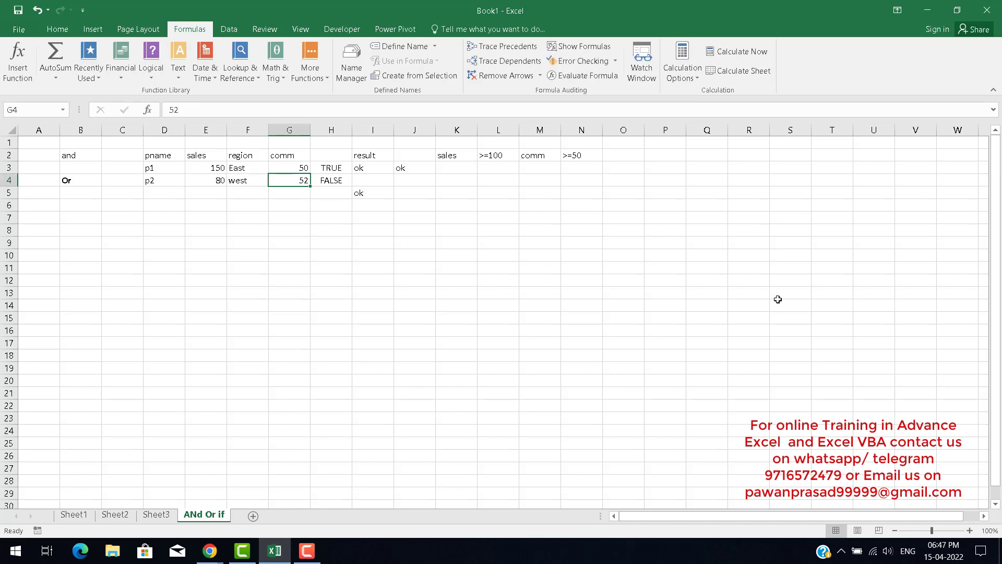
{"action": "key", "text": "Right"}
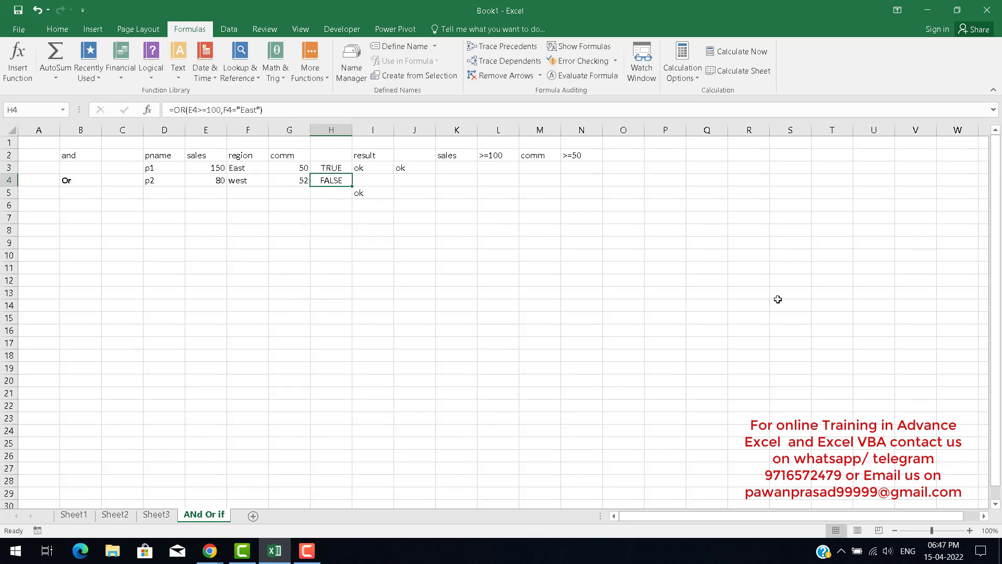
{"action": "key", "text": "F2"}
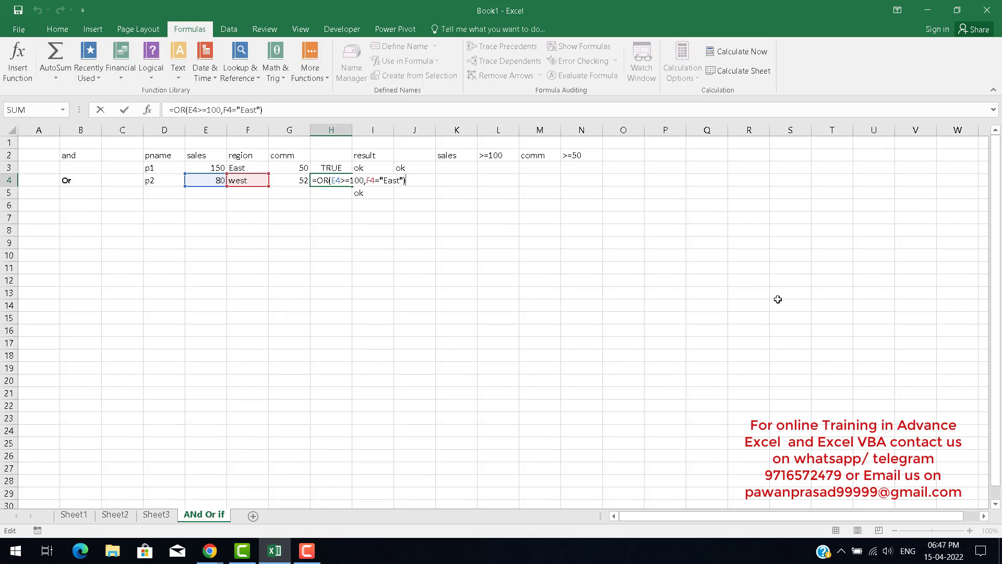
{"action": "key", "text": "Return"}
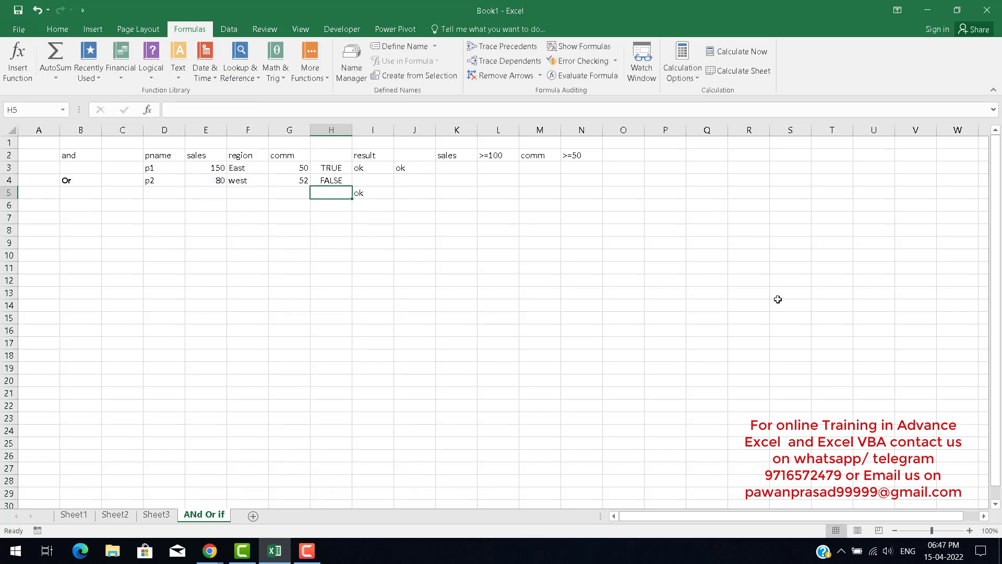
{"action": "key", "text": "Up"}
{"action": "key", "text": "Right"}
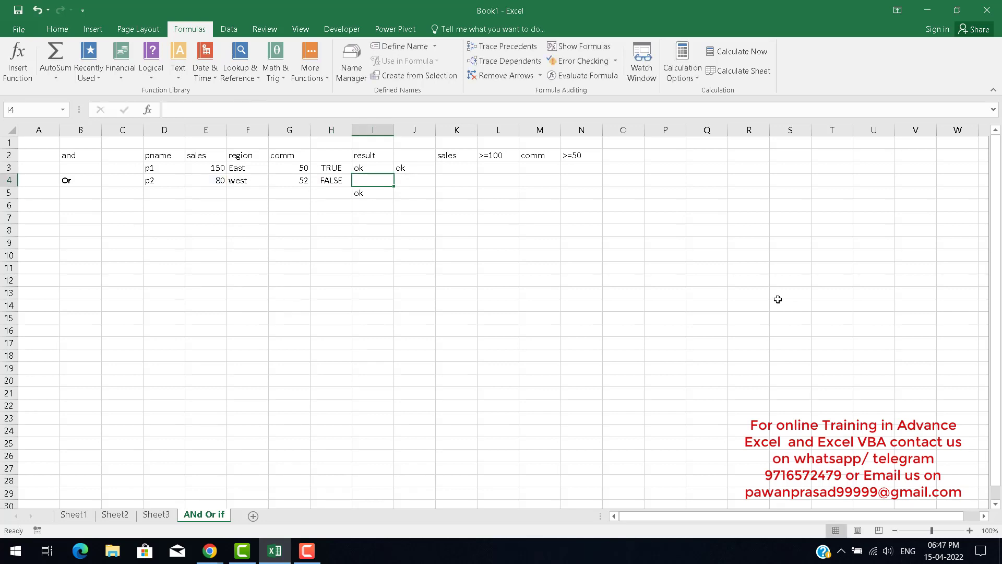
{"action": "key", "text": "Left"}
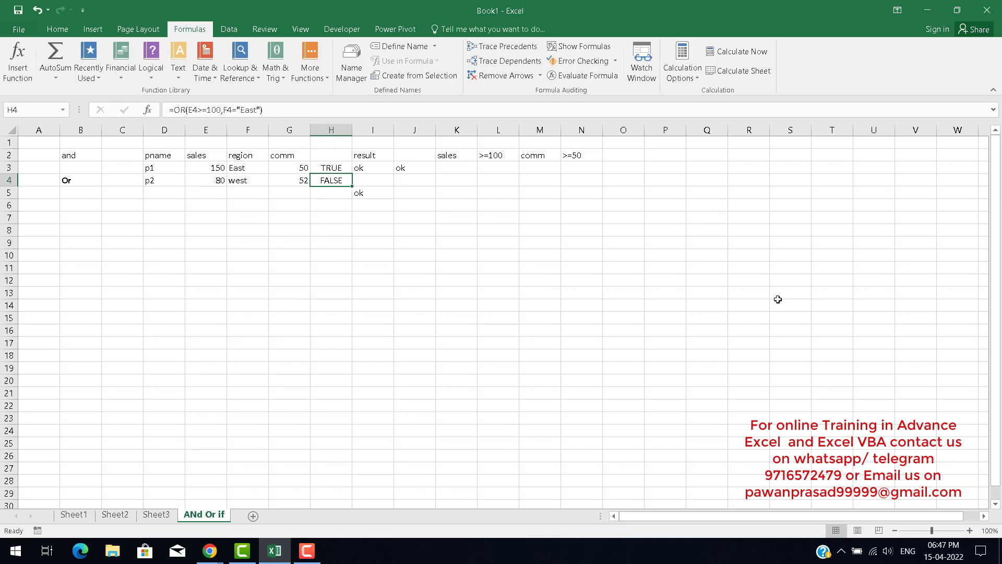
{"action": "key", "text": "Right"}
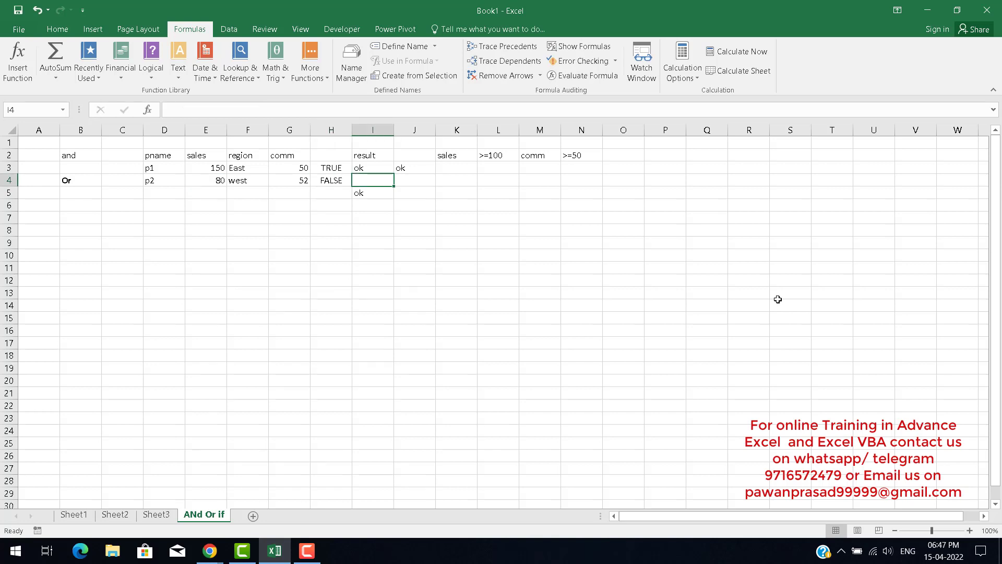
{"action": "type", "text": "=if"}
{"action": "key", "text": "Tab"}
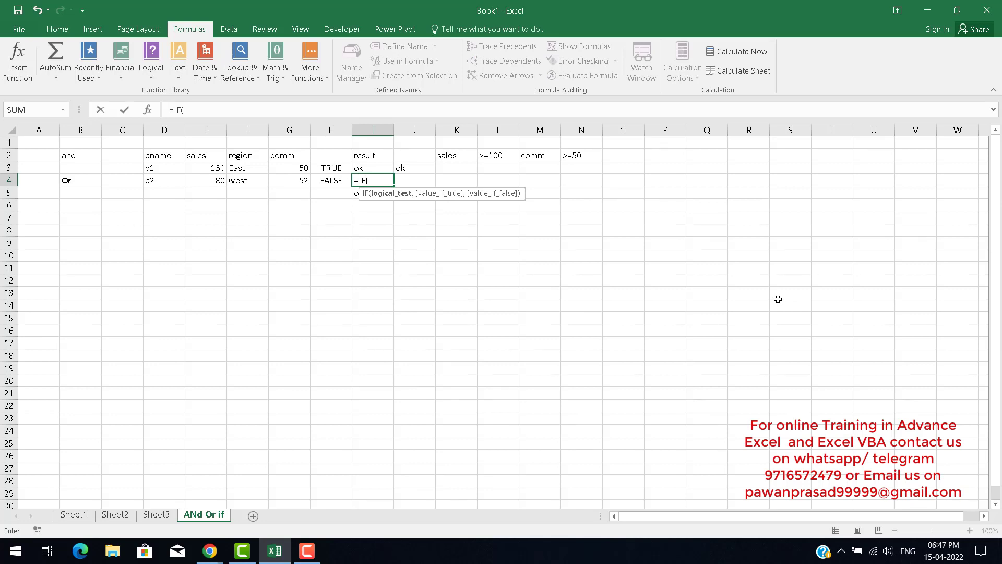
{"action": "key", "text": "Escape"}
Enter in I4 the formula =IF(OR(E4>=100,F4="east"),E4*10%,0), accepting the suggested closing-parenthesis correction.
{"action": "key", "text": "Left"}
{"action": "key", "text": "Right"}
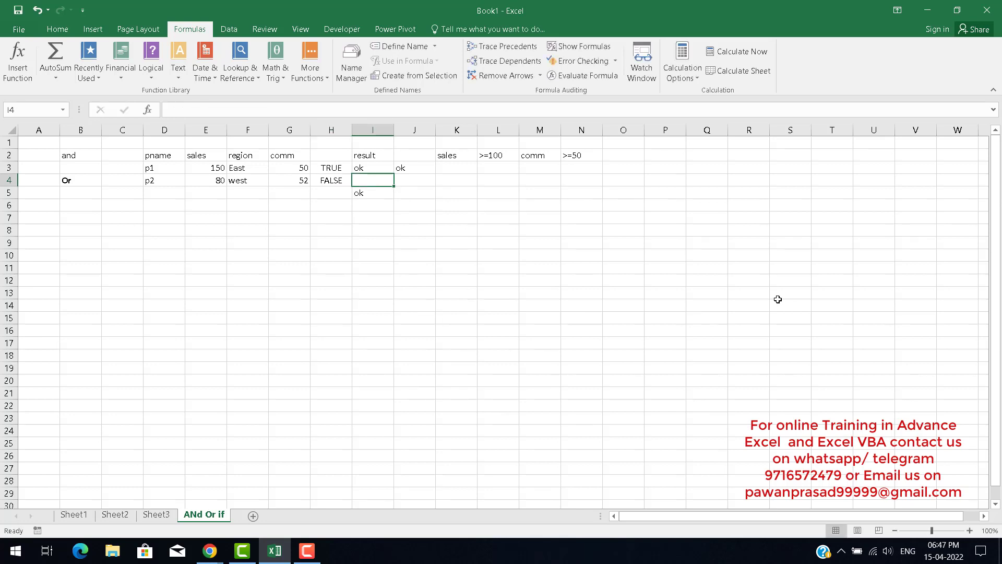
{"action": "key", "text": "Right"}
{"action": "key", "text": "Up"}
{"action": "key", "text": "Up"}
{"action": "key", "text": "Down"}
{"action": "key", "text": "Down"}
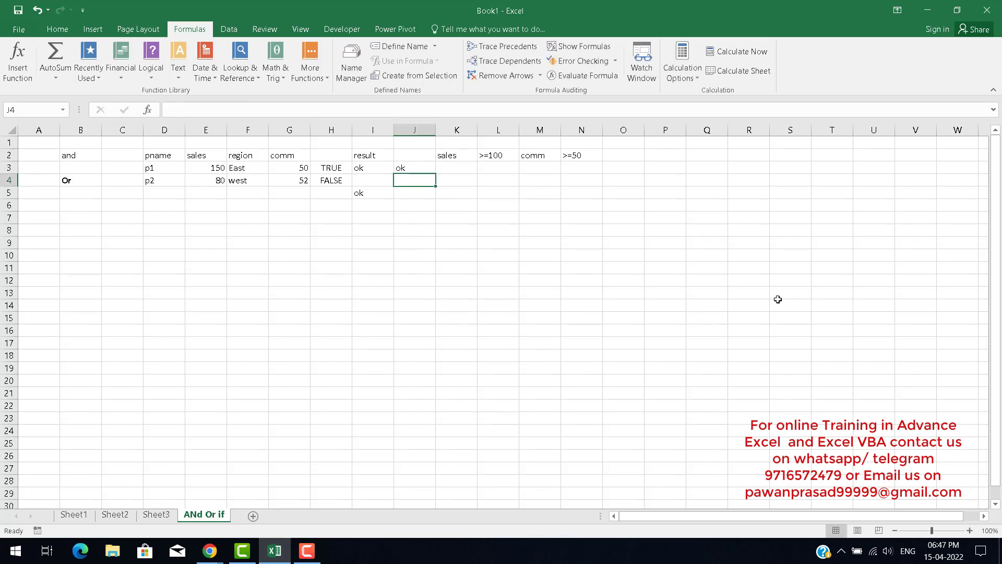
{"action": "key", "text": "Left"}
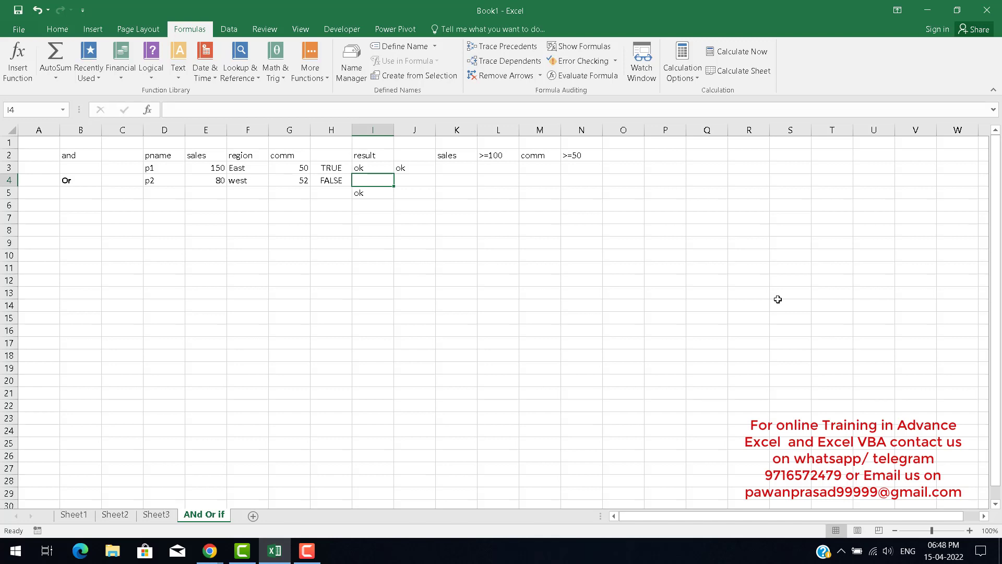
{"action": "type", "text": "="}
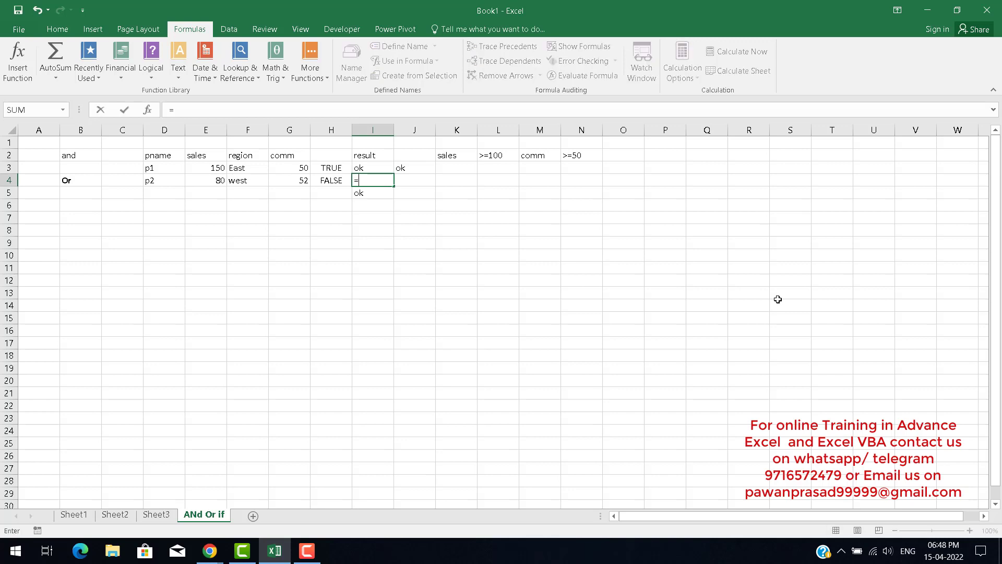
{"action": "type", "text": "if"}
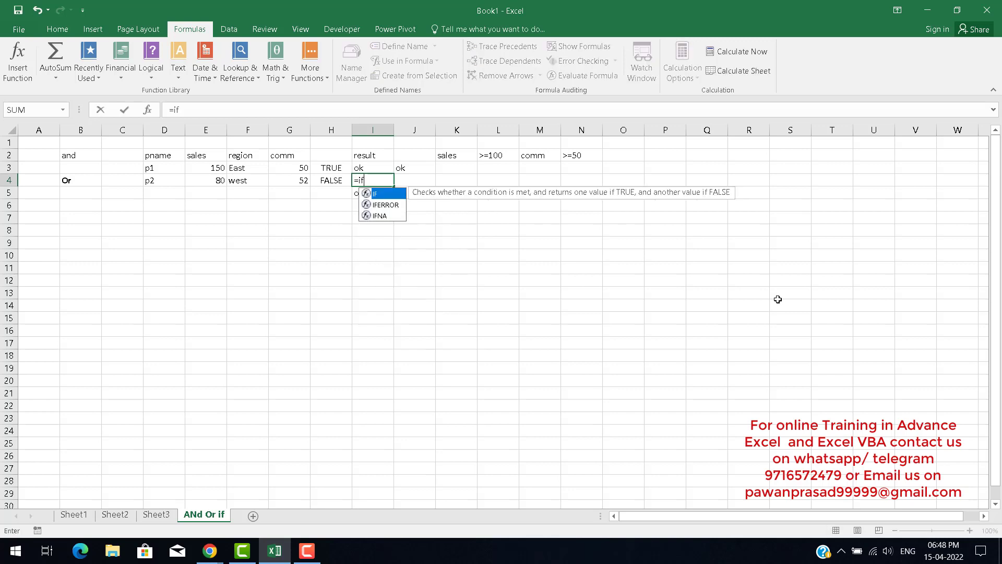
{"action": "key", "text": "Tab"}
{"action": "type", "text": "OR("}
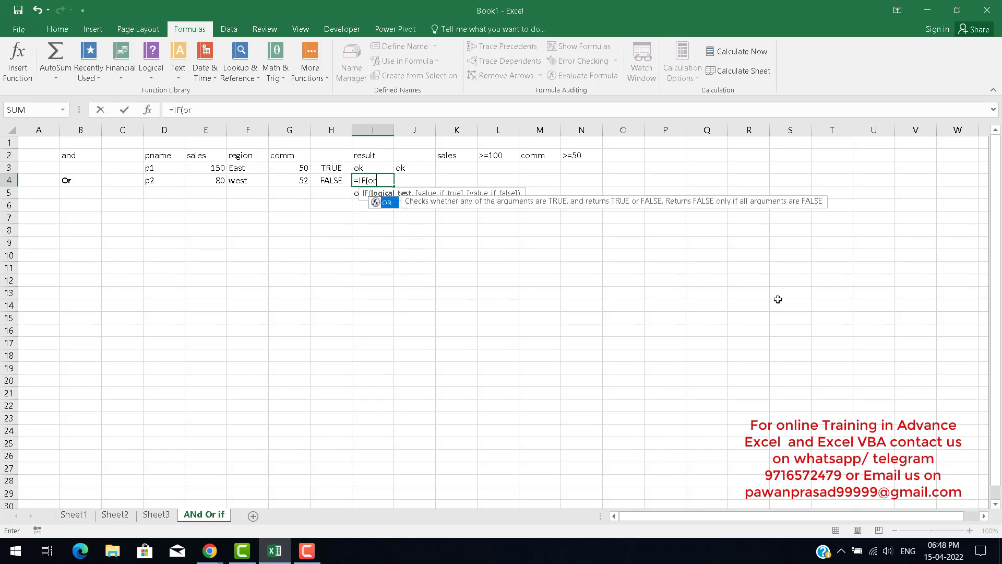
{"action": "key", "text": "Left"}
{"action": "key", "text": "Left"}
{"action": "key", "text": "Left"}
{"action": "key", "text": "Left"}
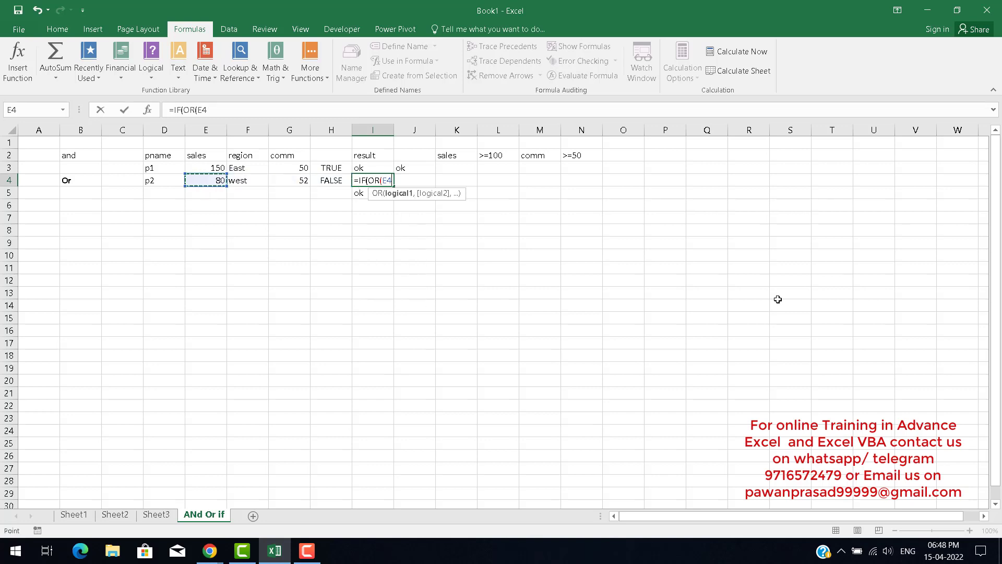
{"action": "type", "text": ">=100,"}
{"action": "key", "text": "Left"}
{"action": "key", "text": "Left"}
{"action": "key", "text": "Left"}
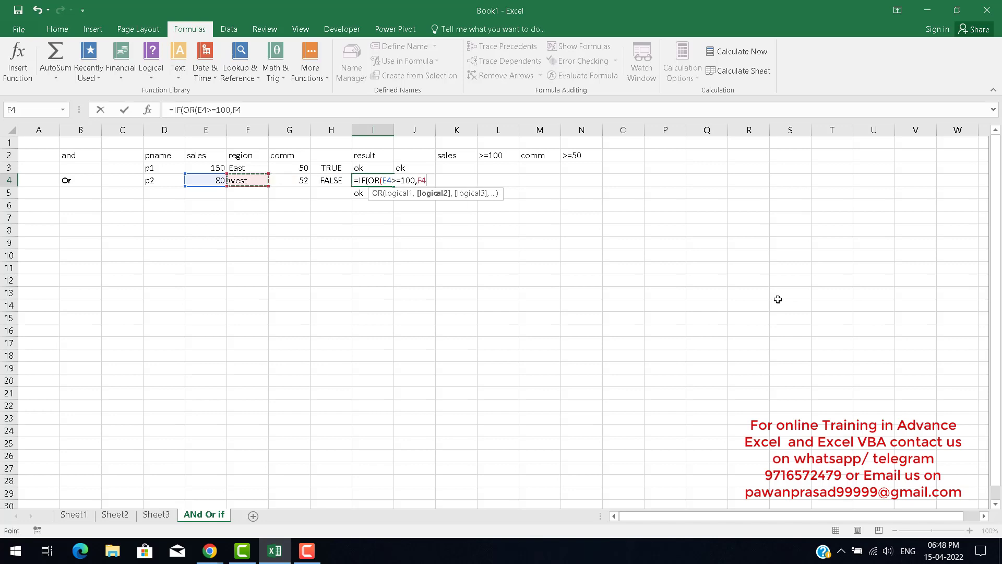
{"action": "type", "text": "=\"east\""}
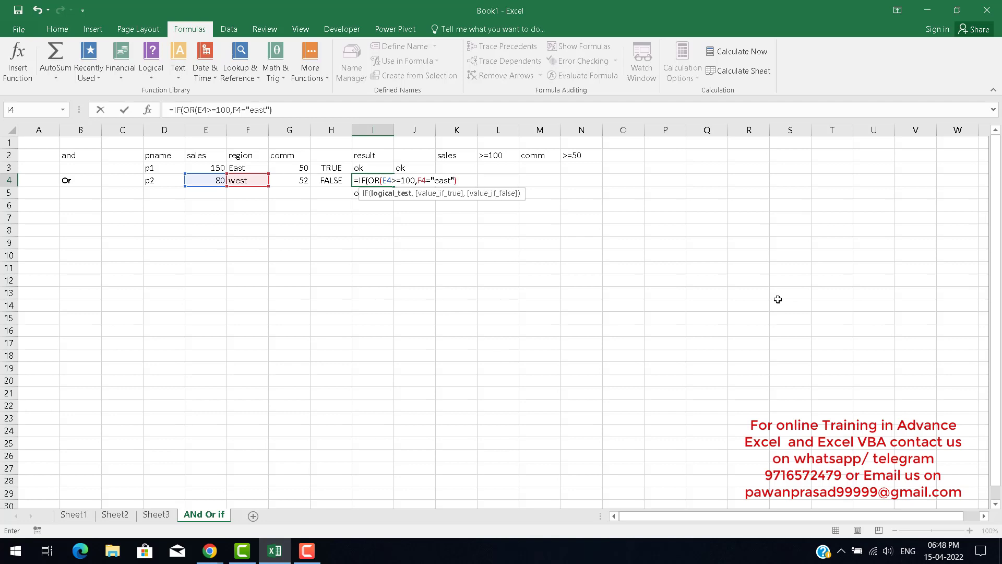
{"action": "type", "text": ","}
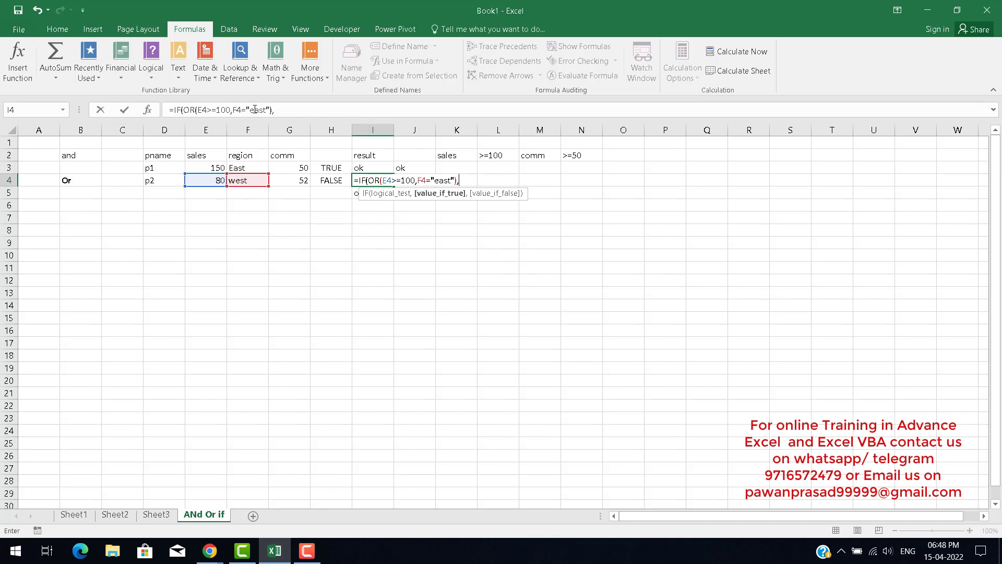
{"action": "left_click", "coordinate": [467, 181]}
{"action": "key", "text": "F2"}
{"action": "key", "text": "Left"}
{"action": "key", "text": "Left"}
{"action": "key", "text": "Left"}
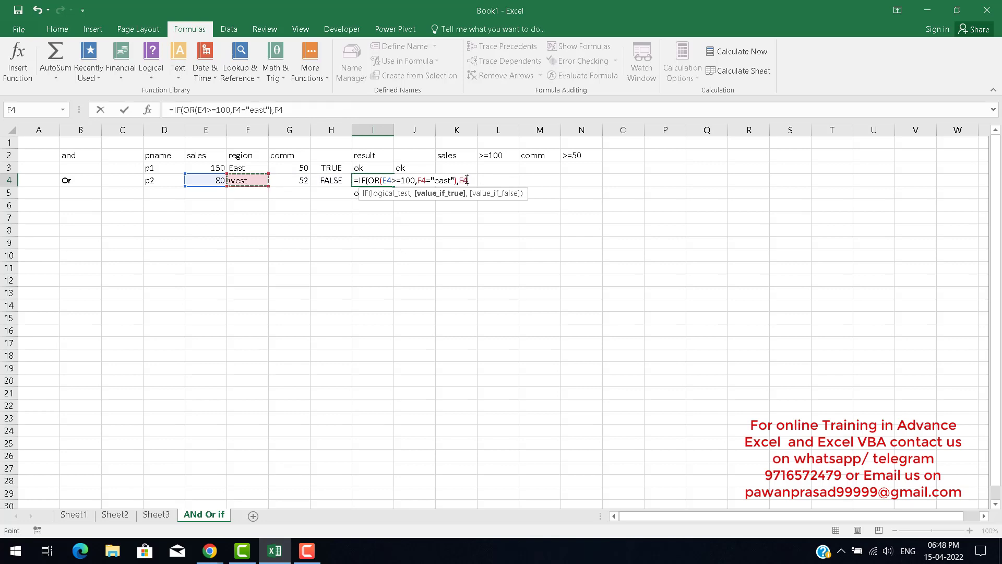
{"action": "key", "text": "Left"}
{"action": "type", "text": "*"}
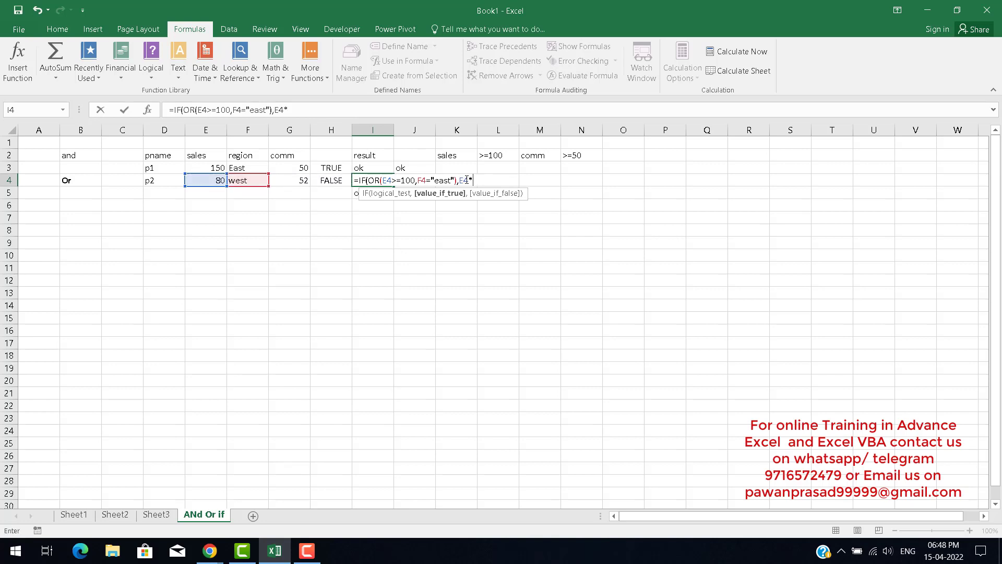
{"action": "type", "text": "10%,0"}
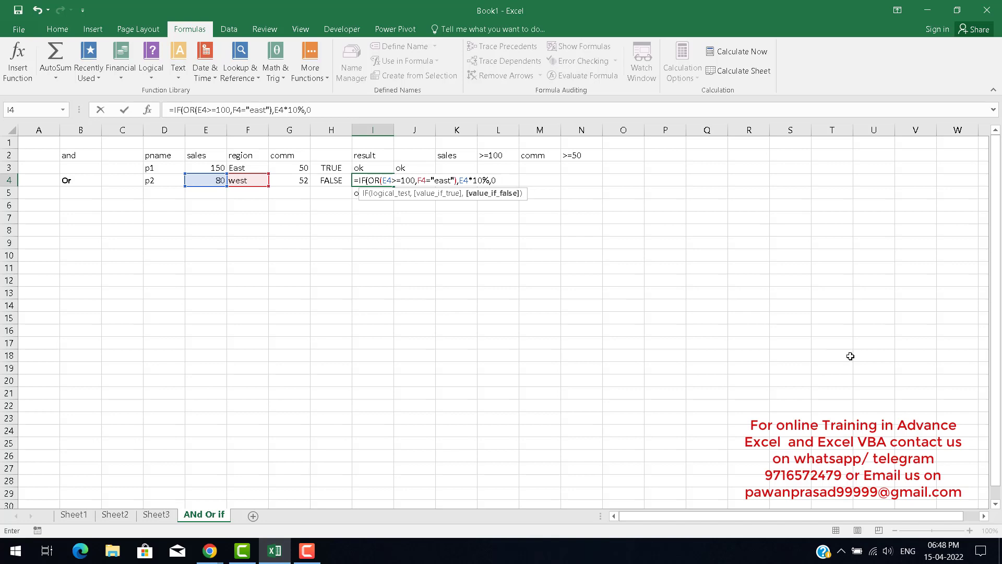
{"action": "key", "text": "Return"}
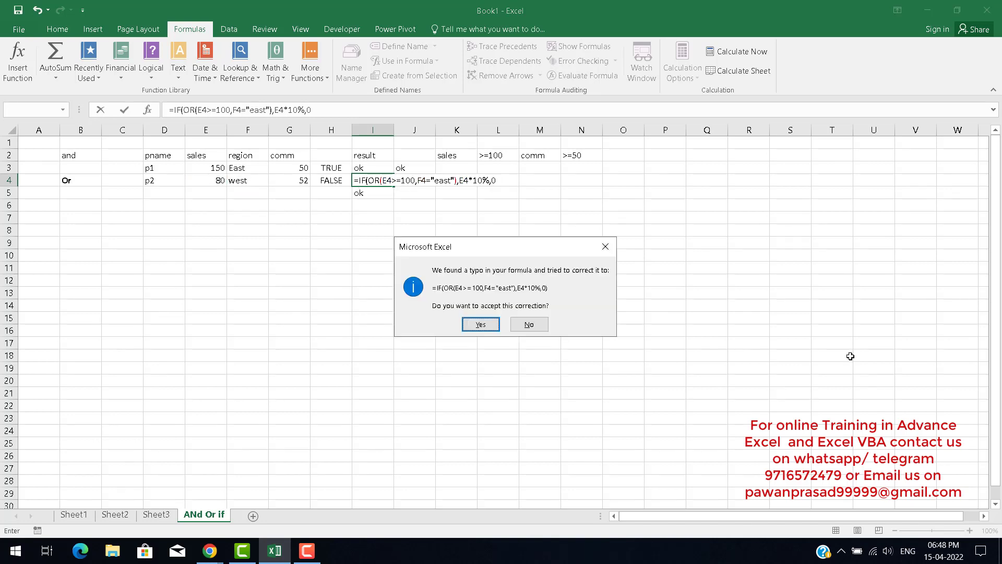
{"action": "key", "text": "Return"}
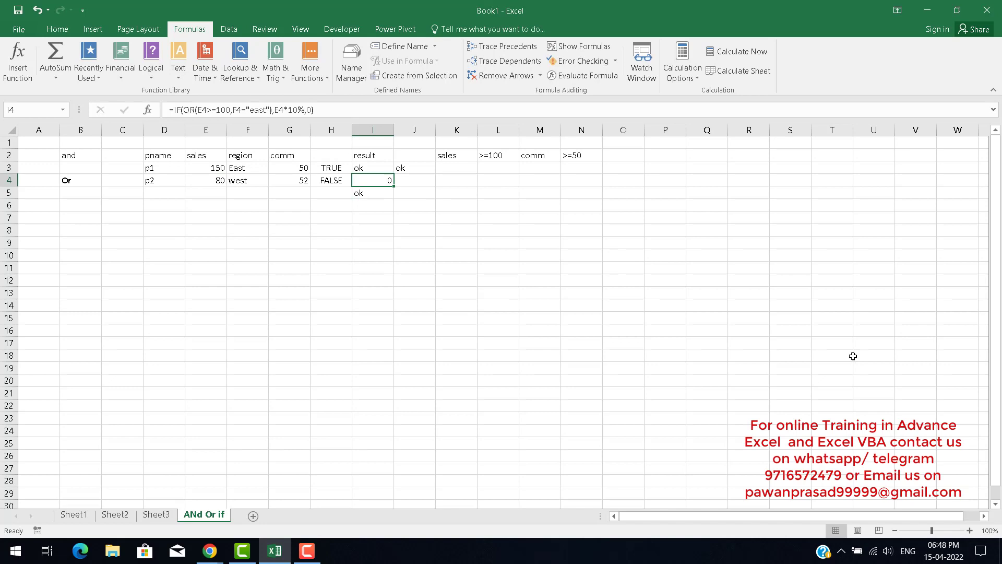
Change p2's sales in E4 to 100.
{"action": "left_click", "coordinate": [220, 181]}
{"action": "type", "text": "100"}
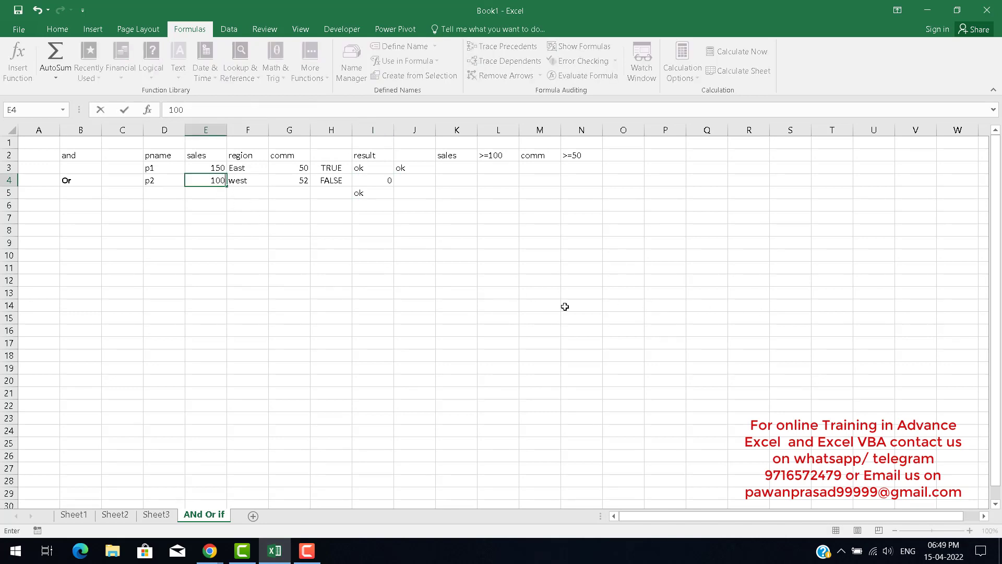
{"action": "key", "text": "Return"}
Review the OR and IF results and formulas in H4, I4, J3 and I5.
{"action": "key", "text": "Up"}
{"action": "key", "text": "Right"}
{"action": "key", "text": "Right"}
{"action": "key", "text": "Right"}
{"action": "key", "text": "Right"}
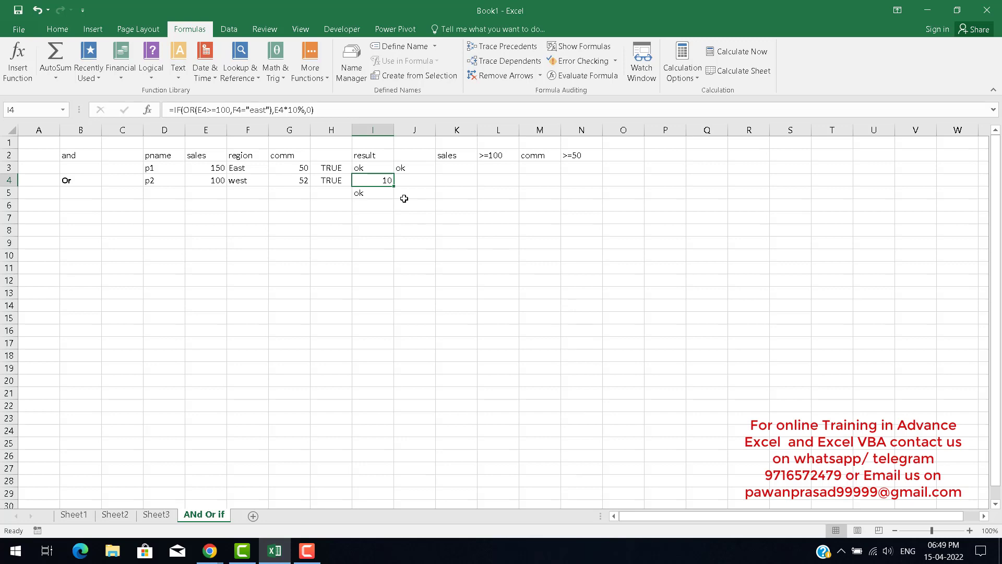
{"action": "key", "text": "Down"}
{"action": "key", "text": "Up"}
{"action": "key", "text": "Up"}
{"action": "key", "text": "Down"}
{"action": "key", "text": "Right"}
{"action": "key", "text": "Up"}
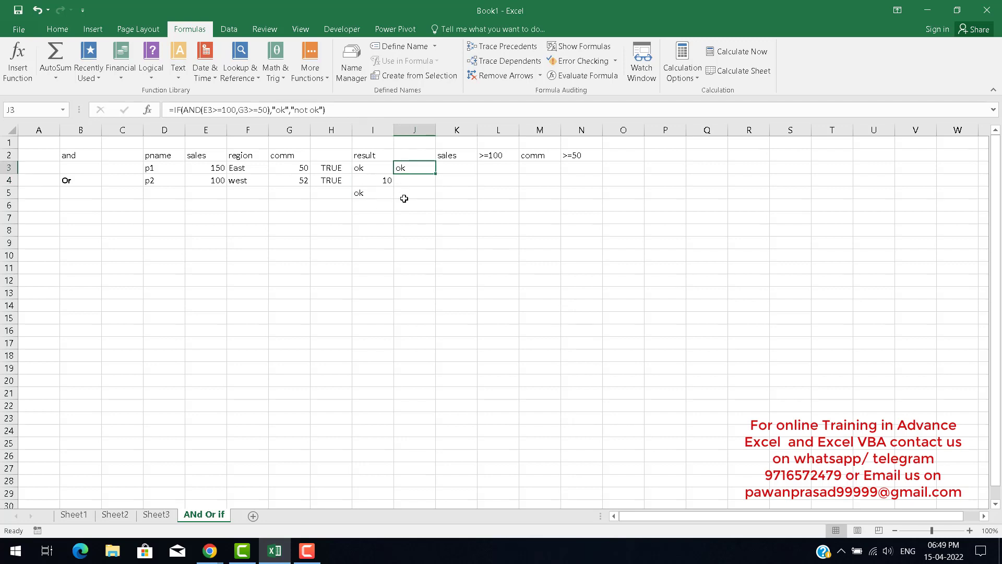
{"action": "key", "text": "Down"}
{"action": "key", "text": "Down"}
{"action": "key", "text": "Left"}
{"action": "key", "text": "Right"}
{"action": "key", "text": "Up"}
{"action": "key", "text": "Up"}
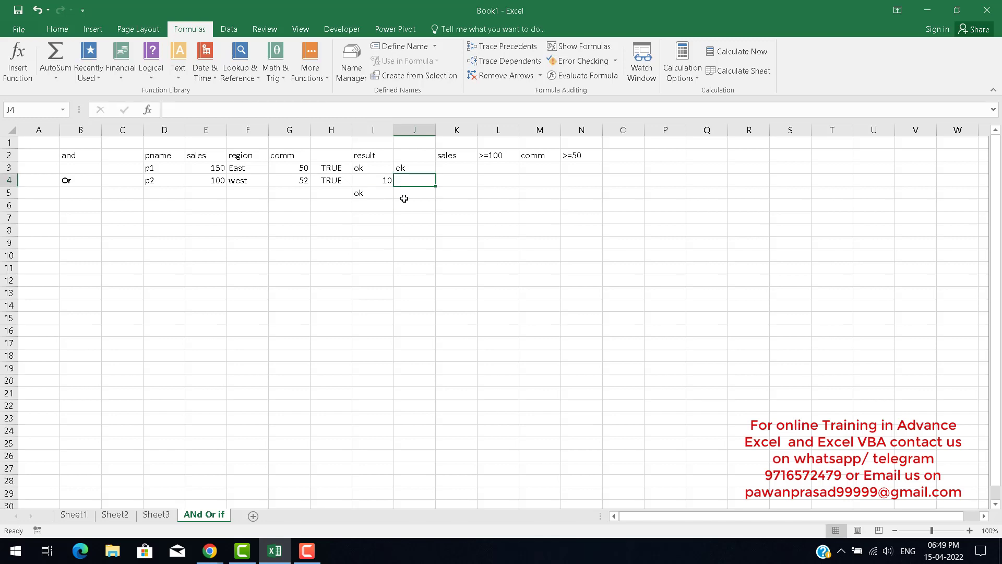
{"action": "key", "text": "Down"}
{"action": "key", "text": "Down"}
{"action": "key", "text": "Left"}
{"action": "key", "text": "Left"}
{"action": "key", "text": "Left"}
{"action": "key", "text": "Left"}
{"action": "key", "text": "Left"}
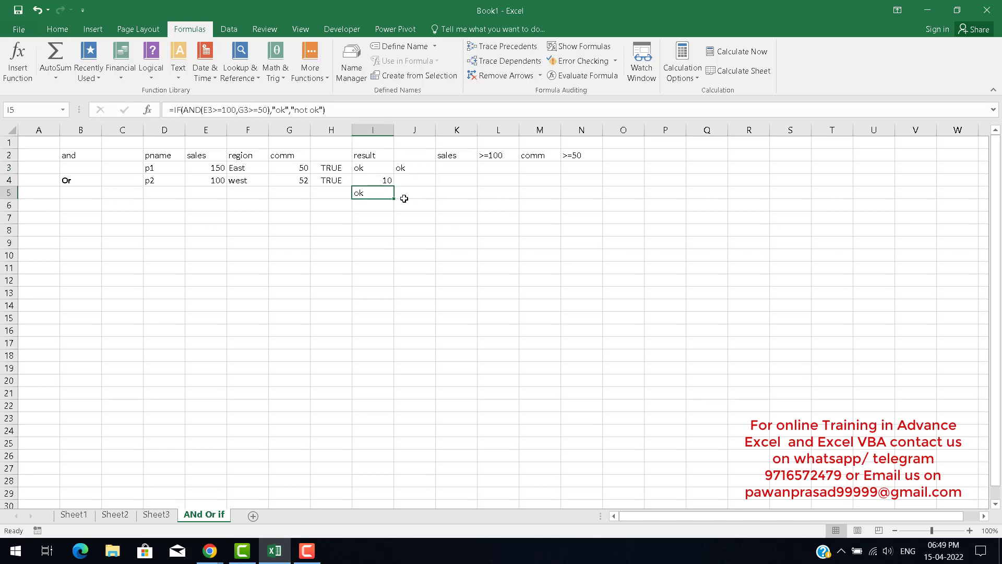
{"action": "key", "text": "Left"}
{"action": "key", "text": "Left"}
{"action": "key", "text": "Up"}
{"action": "key", "text": "Left"}
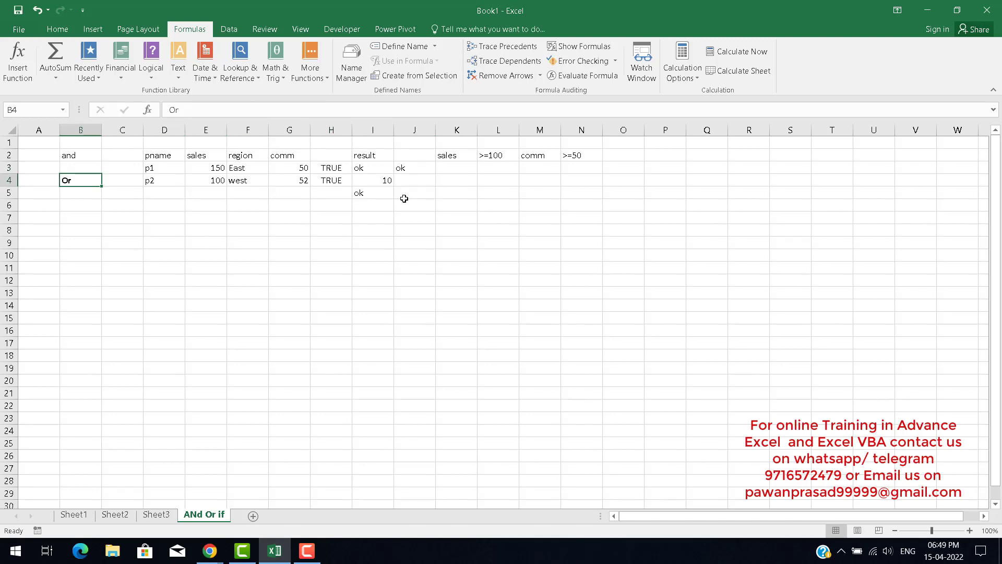
{"action": "key", "text": "Down"}
{"action": "key", "text": "Down"}
{"action": "key", "text": "Down"}
{"action": "key", "text": "Down"}
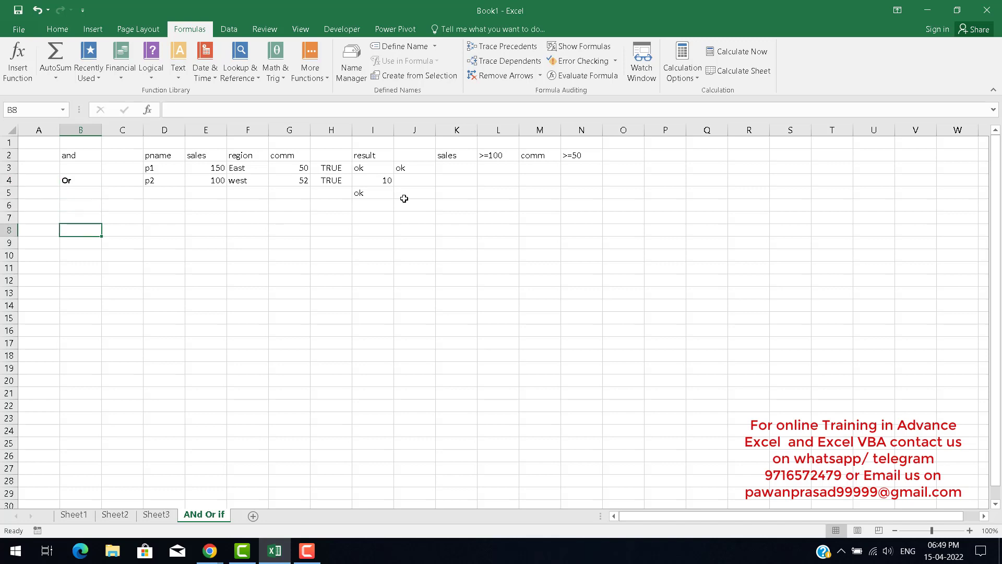
{"action": "left_click", "coordinate": [153, 72]}
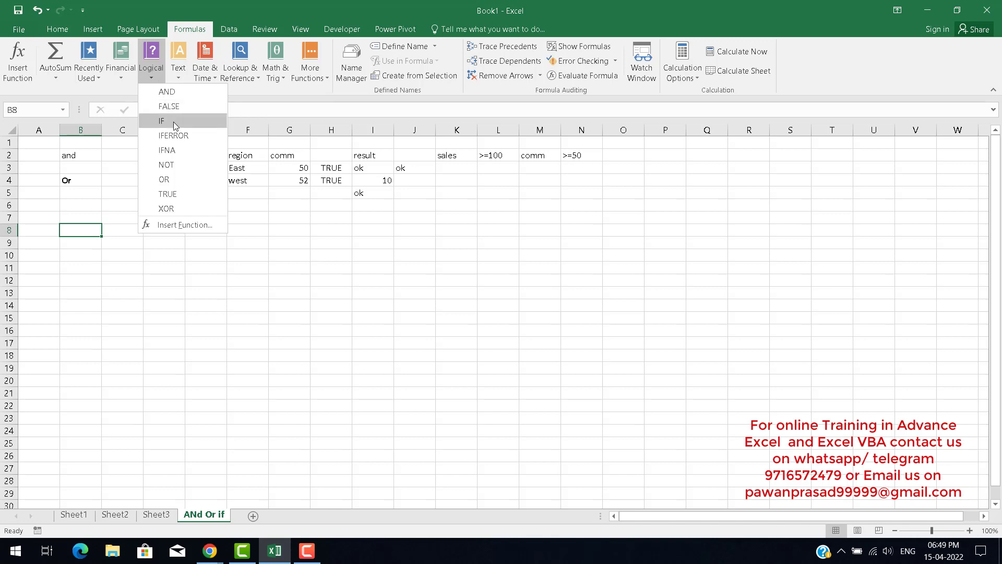
{"action": "left_click", "coordinate": [88, 213]}
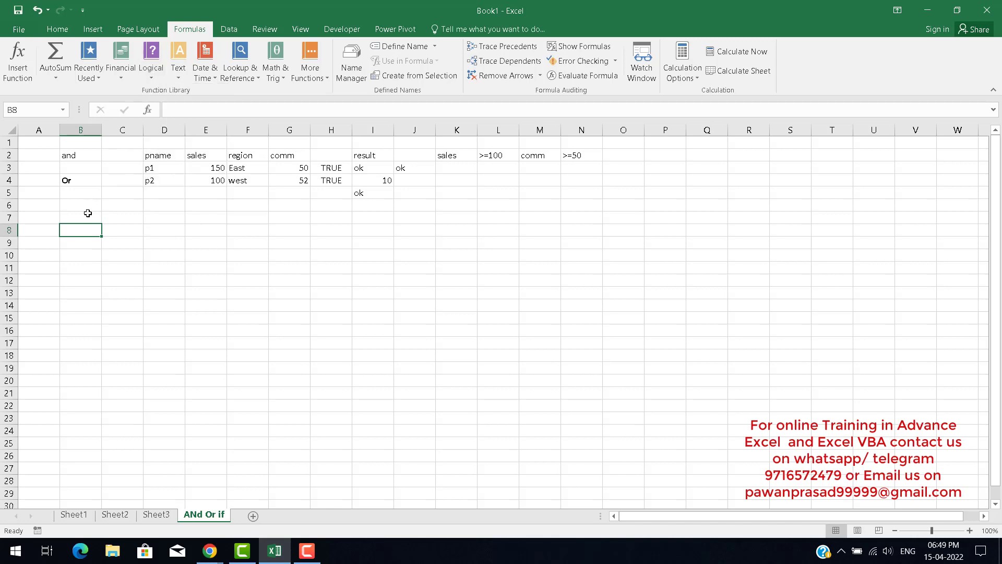
{"action": "left_click", "coordinate": [201, 219]}
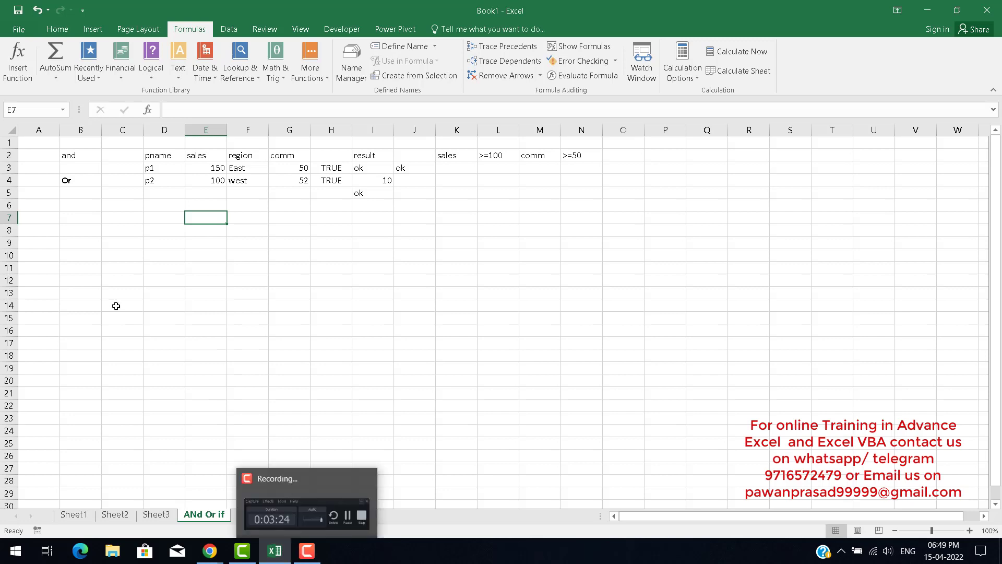
{"action": "left_click", "coordinate": [85, 218]}
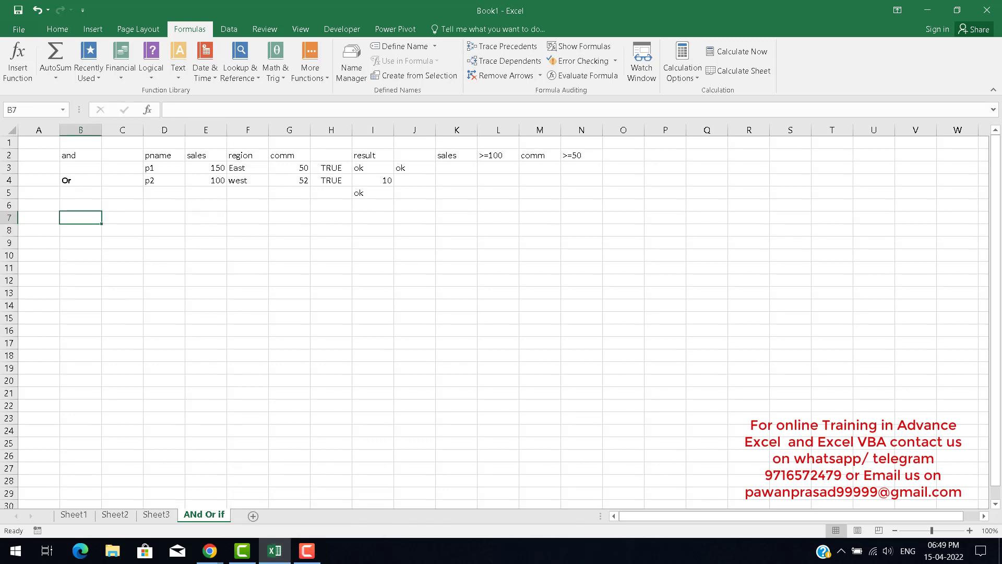
{"action": "left_click", "coordinate": [955, 559]}
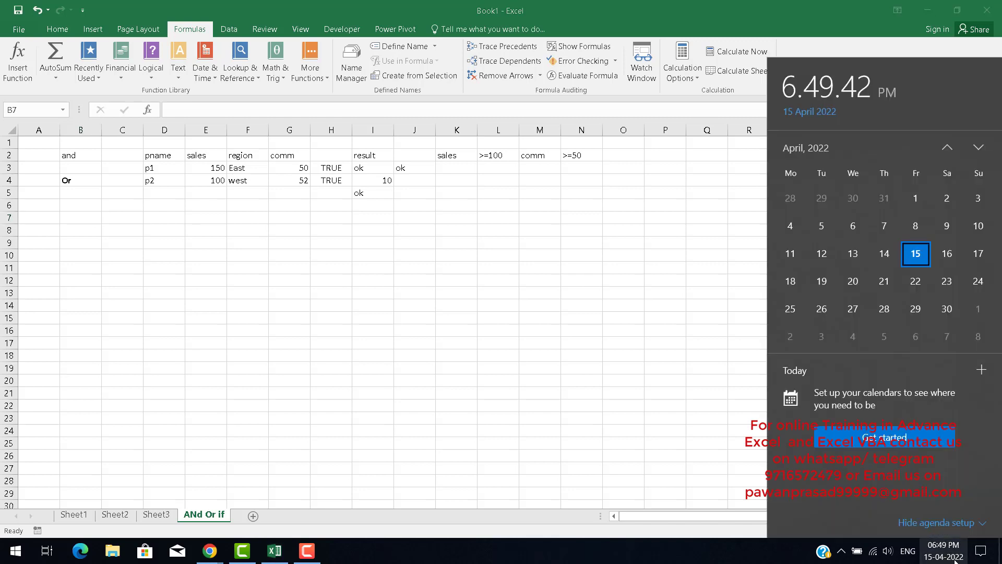
{"action": "left_click", "coordinate": [317, 232]}
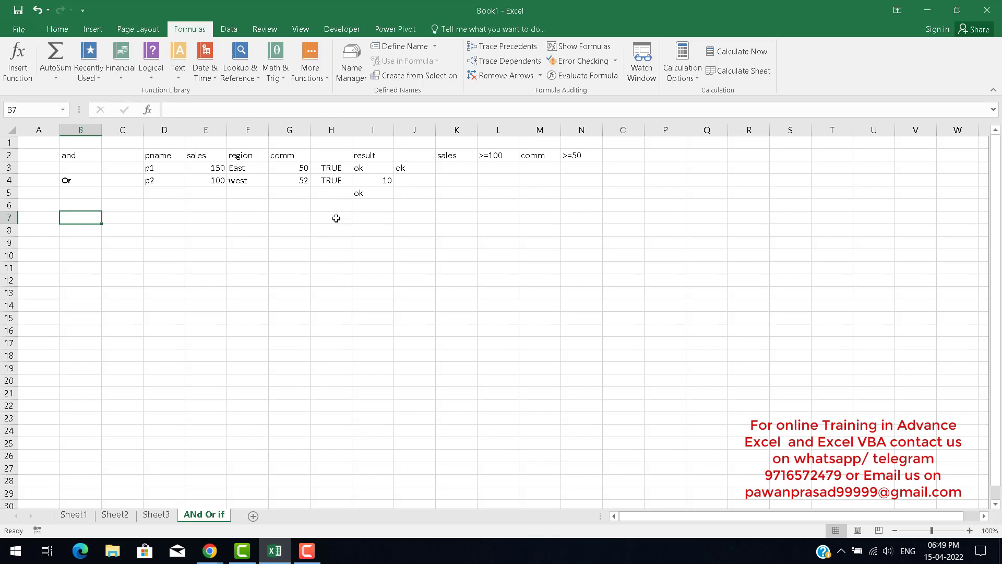
{"action": "left_click", "coordinate": [335, 220]}
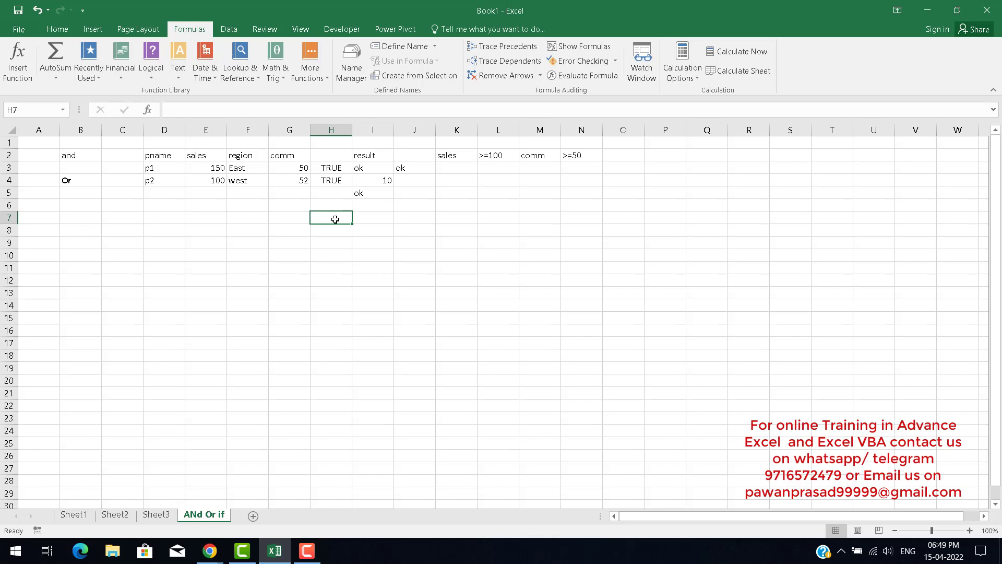
{"action": "key", "text": "Right"}
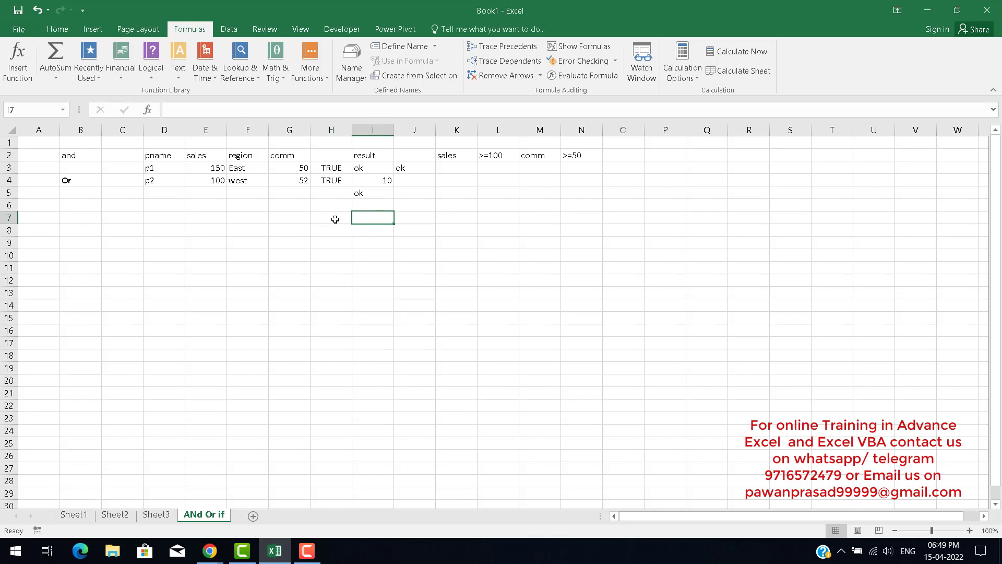
{"action": "key", "text": "Left"}
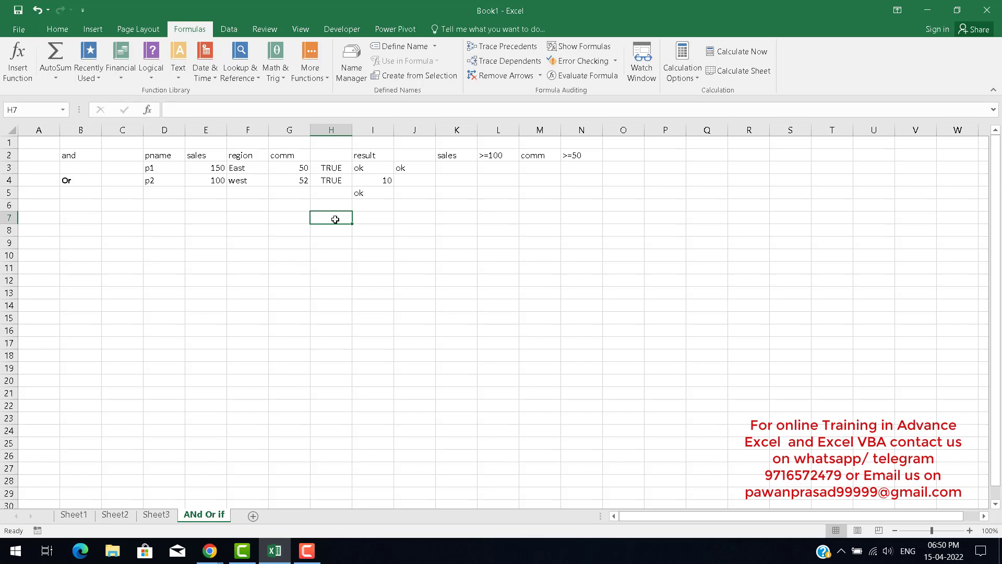
{"action": "key", "text": "Up"}
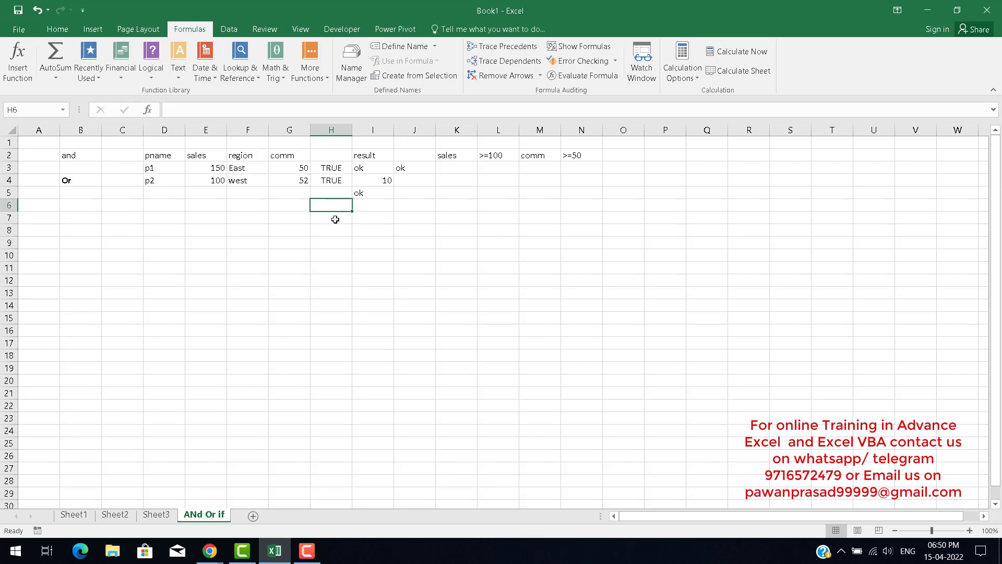
{"action": "key", "text": "Left"}
{"action": "key", "text": "Left"}
{"action": "key", "text": "Left"}
{"action": "key", "text": "Left"}
{"action": "key", "text": "Left"}
{"action": "key", "text": "Left"}
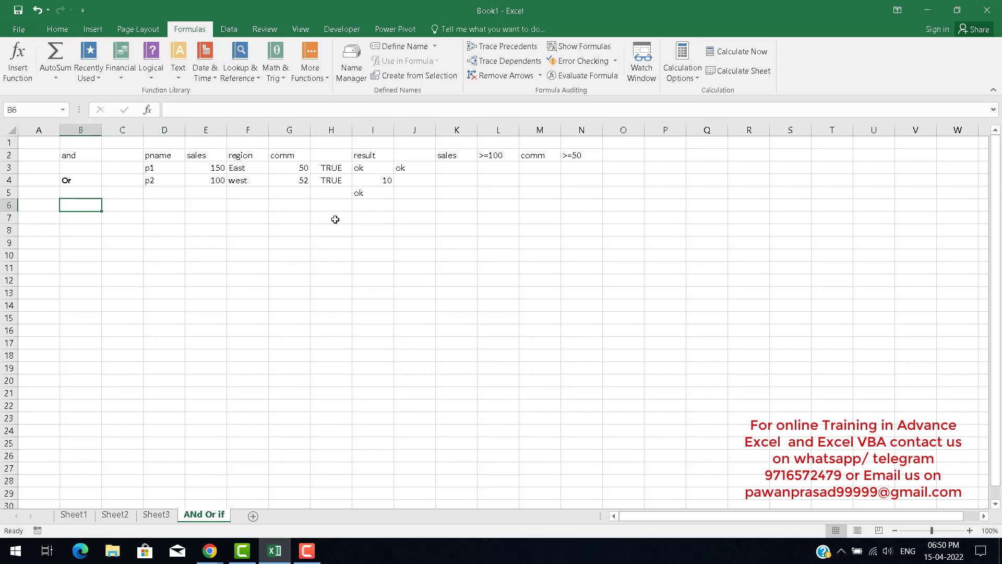
{"action": "key", "text": "Right"}
{"action": "key", "text": "Left"}
{"action": "key", "text": "Right"}
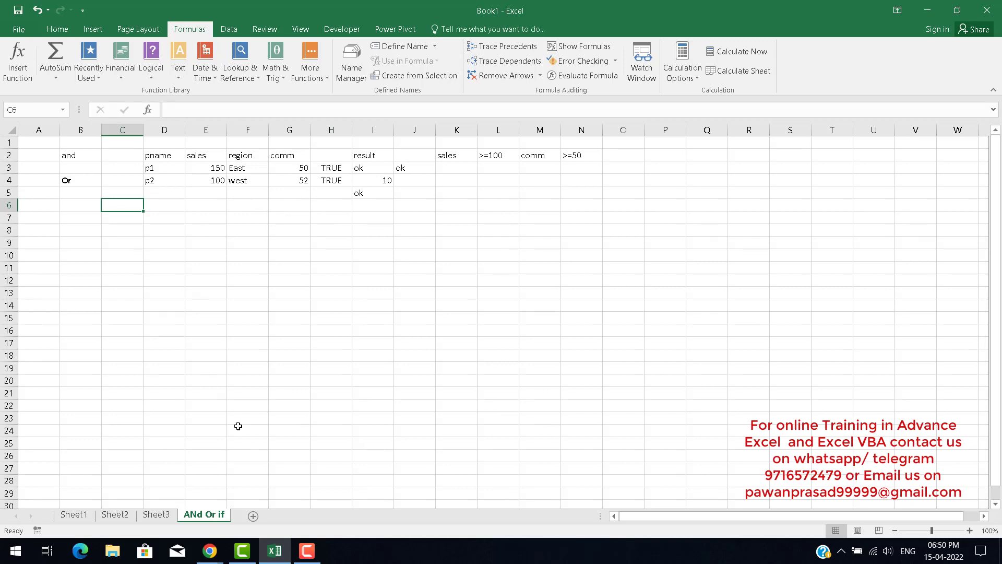
{"action": "left_click", "coordinate": [165, 156]}
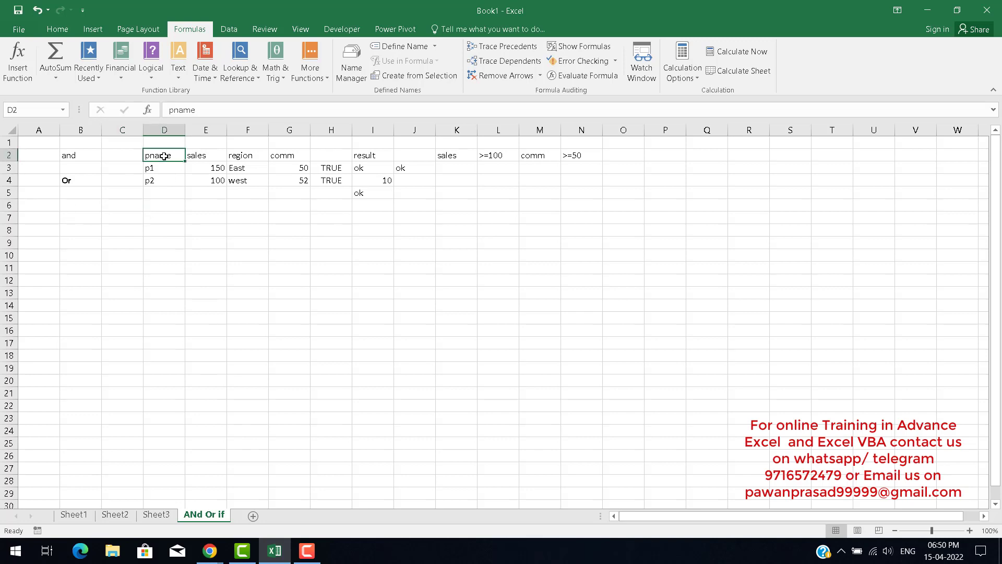
{"action": "left_click", "coordinate": [176, 205]}
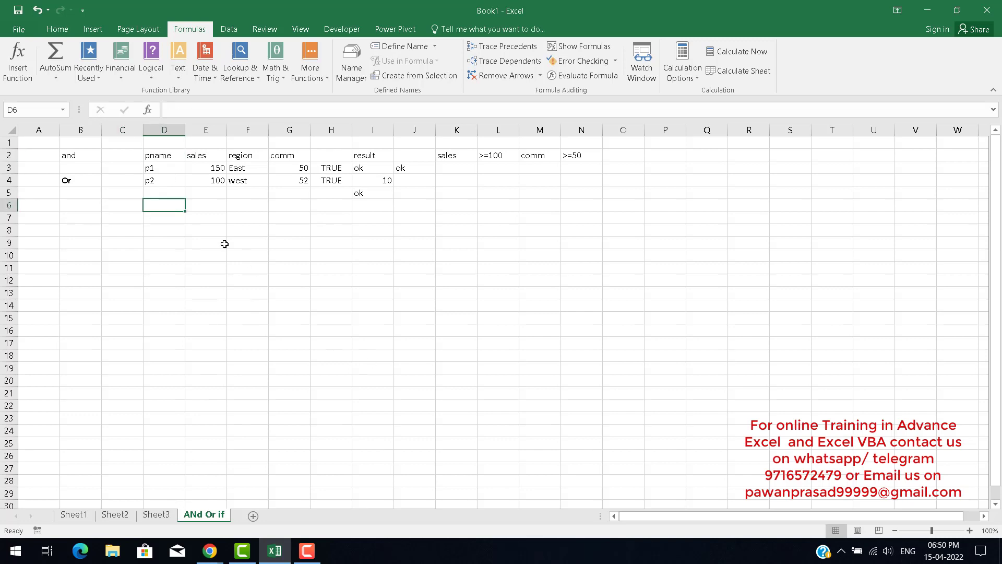
{"action": "left_click", "coordinate": [191, 228]}
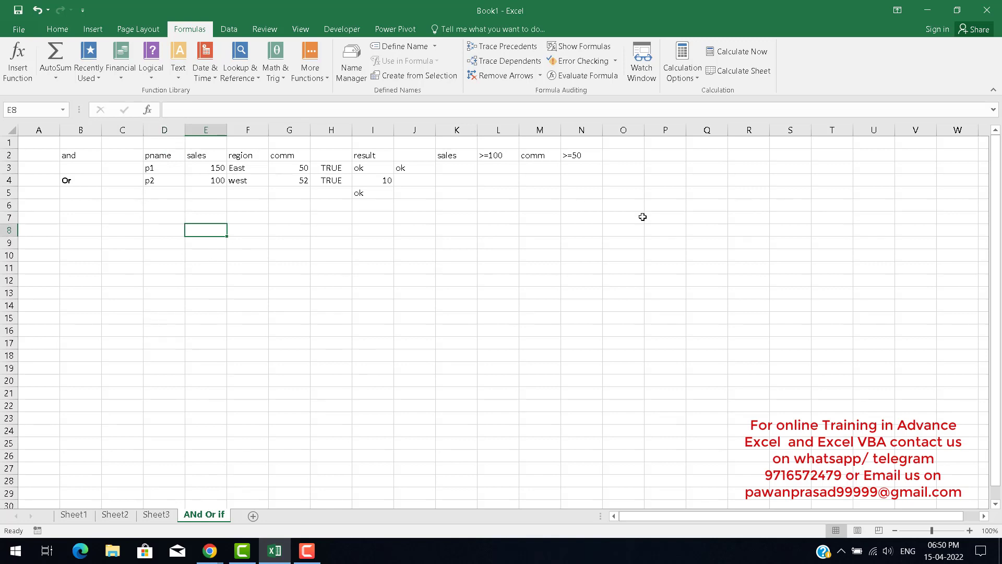
{"action": "left_click", "coordinate": [209, 270]}
{"action": "left_click", "coordinate": [209, 366]}
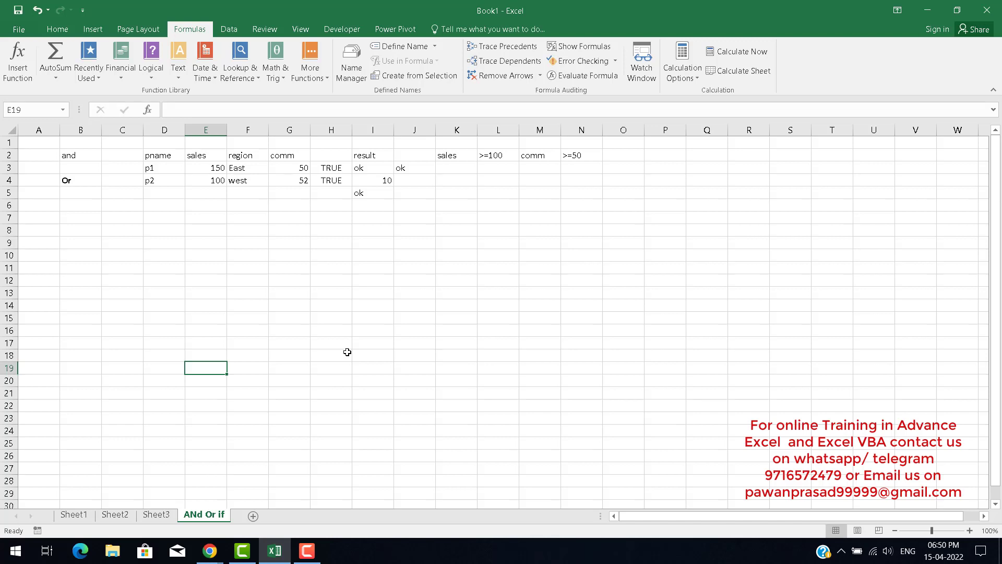
{"action": "mouse_move", "coordinate": [310, 555]}
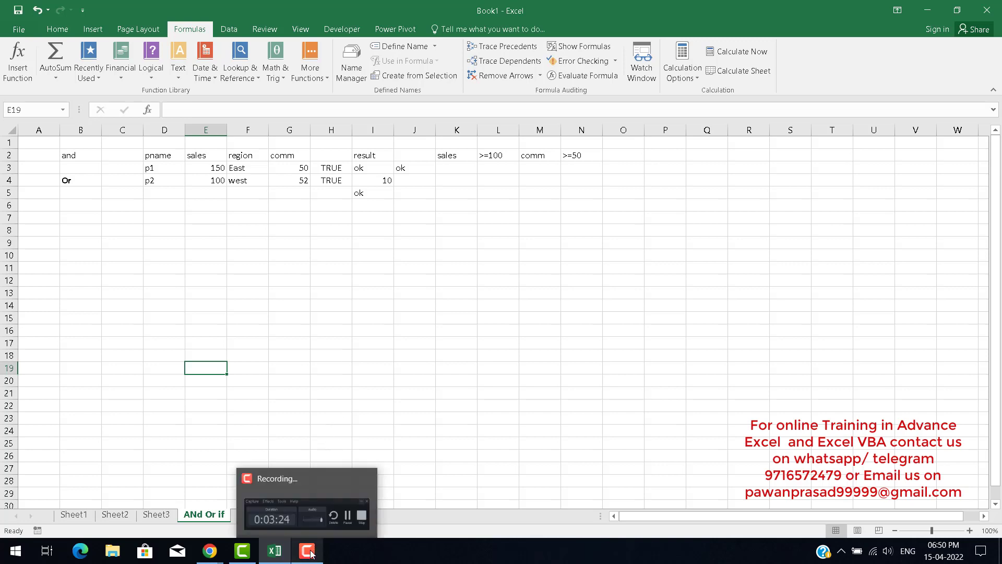
{"action": "left_click", "coordinate": [299, 518]}
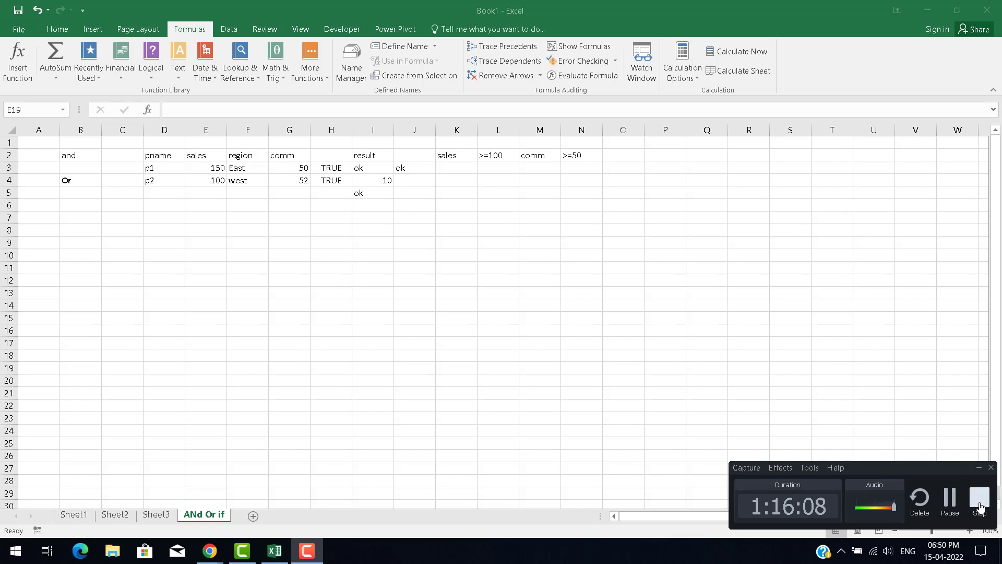
Switch to the Google Meet window in Chrome and stop presenting the screen.
{"action": "mouse_move", "coordinate": [211, 551]}
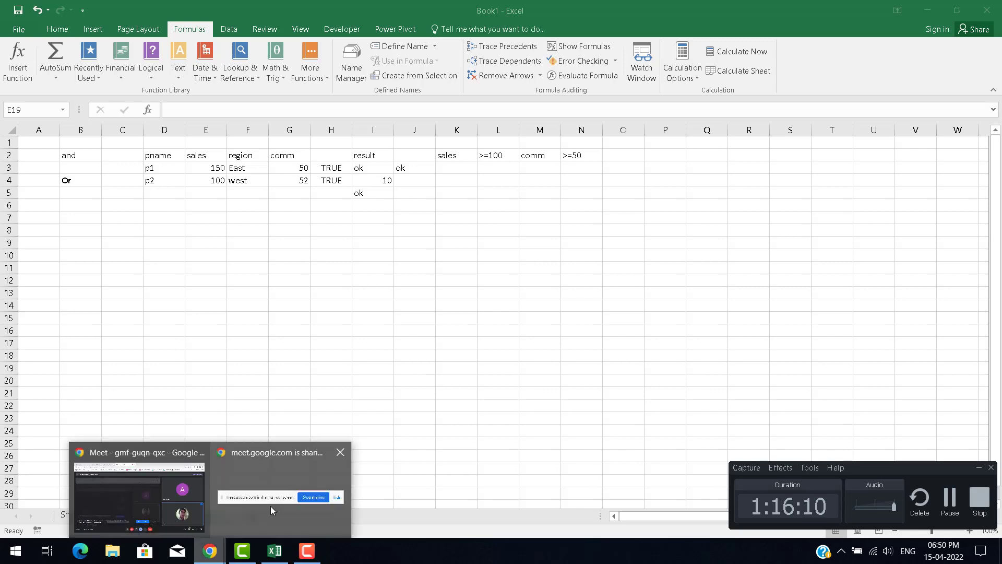
{"action": "left_click", "coordinate": [151, 499]}
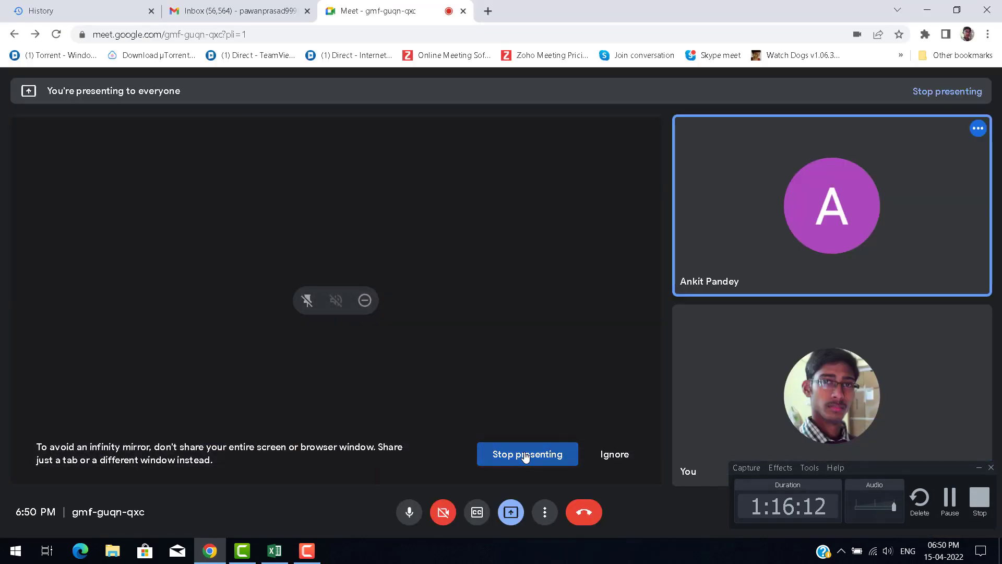
{"action": "left_click", "coordinate": [526, 454]}
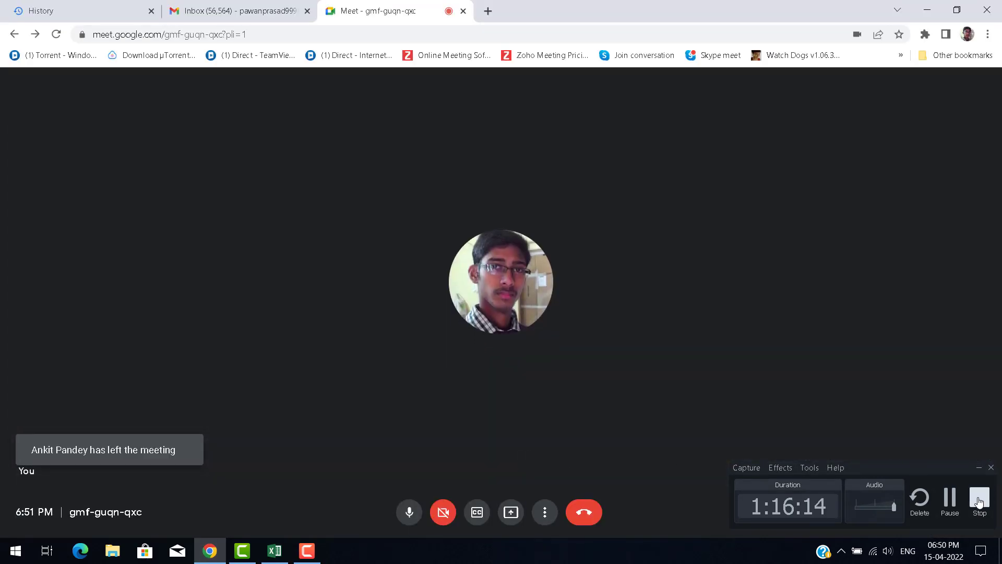